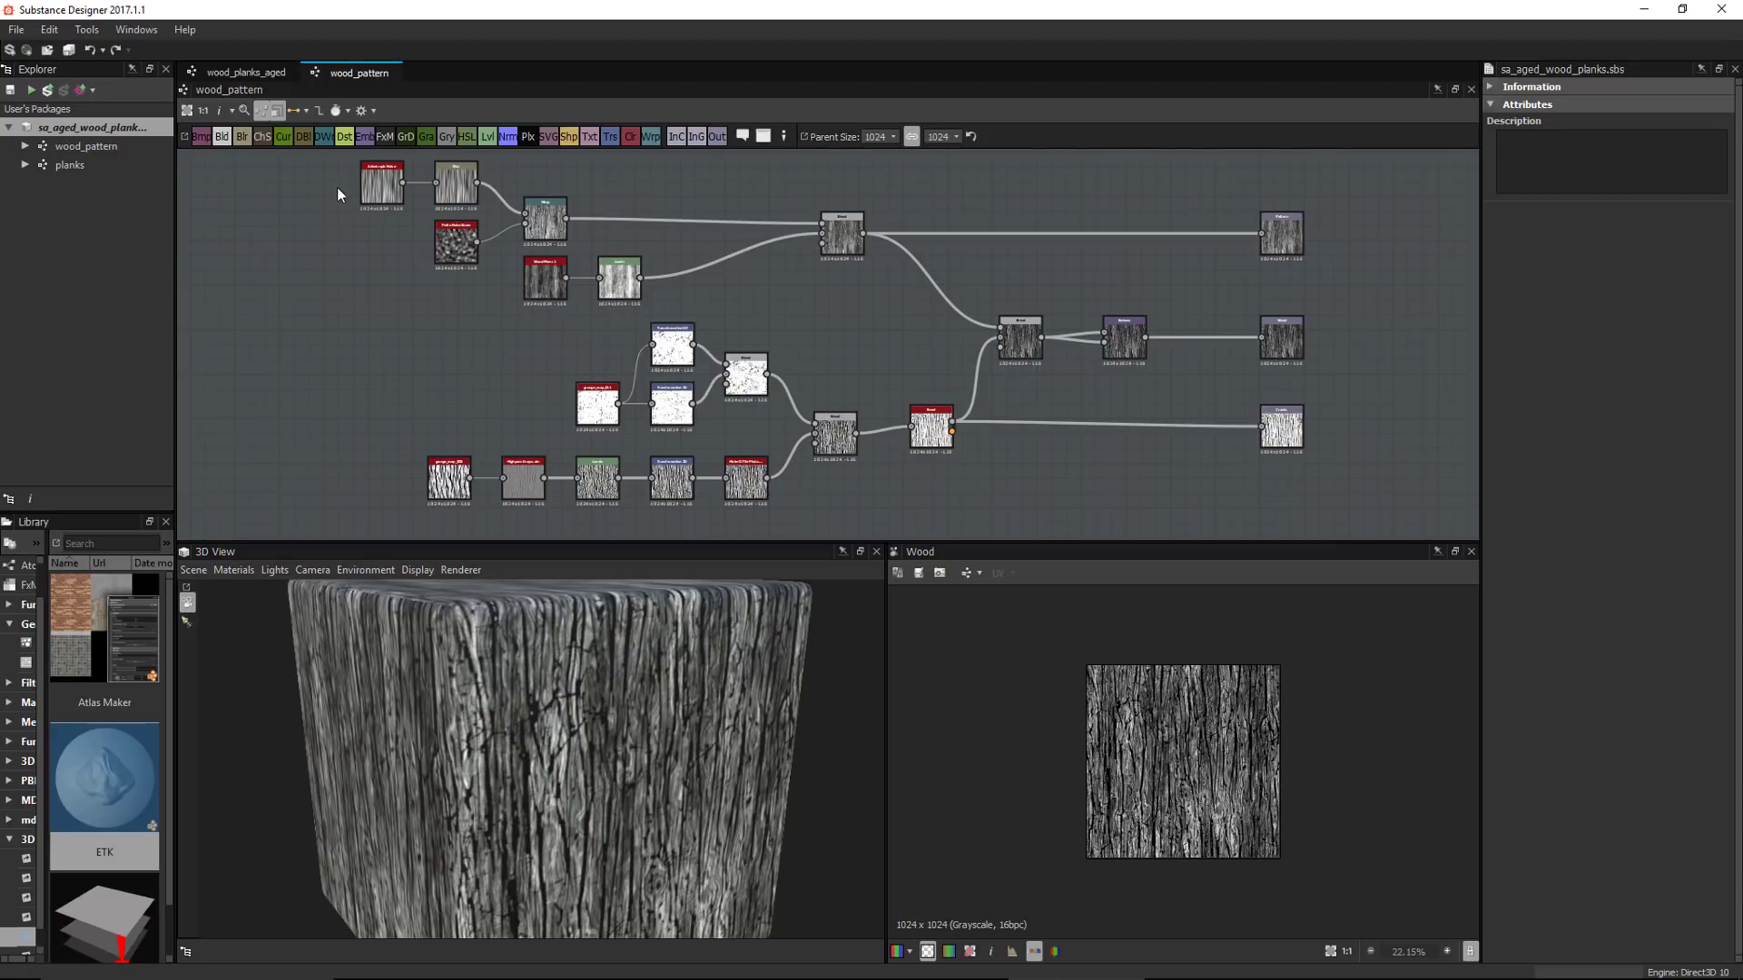
Create a new Substance graph named wood_planks_aged in the package, using the Physically Based (Metallic/Roughness) template
{"action": "right_click", "coordinate": [56, 131]}
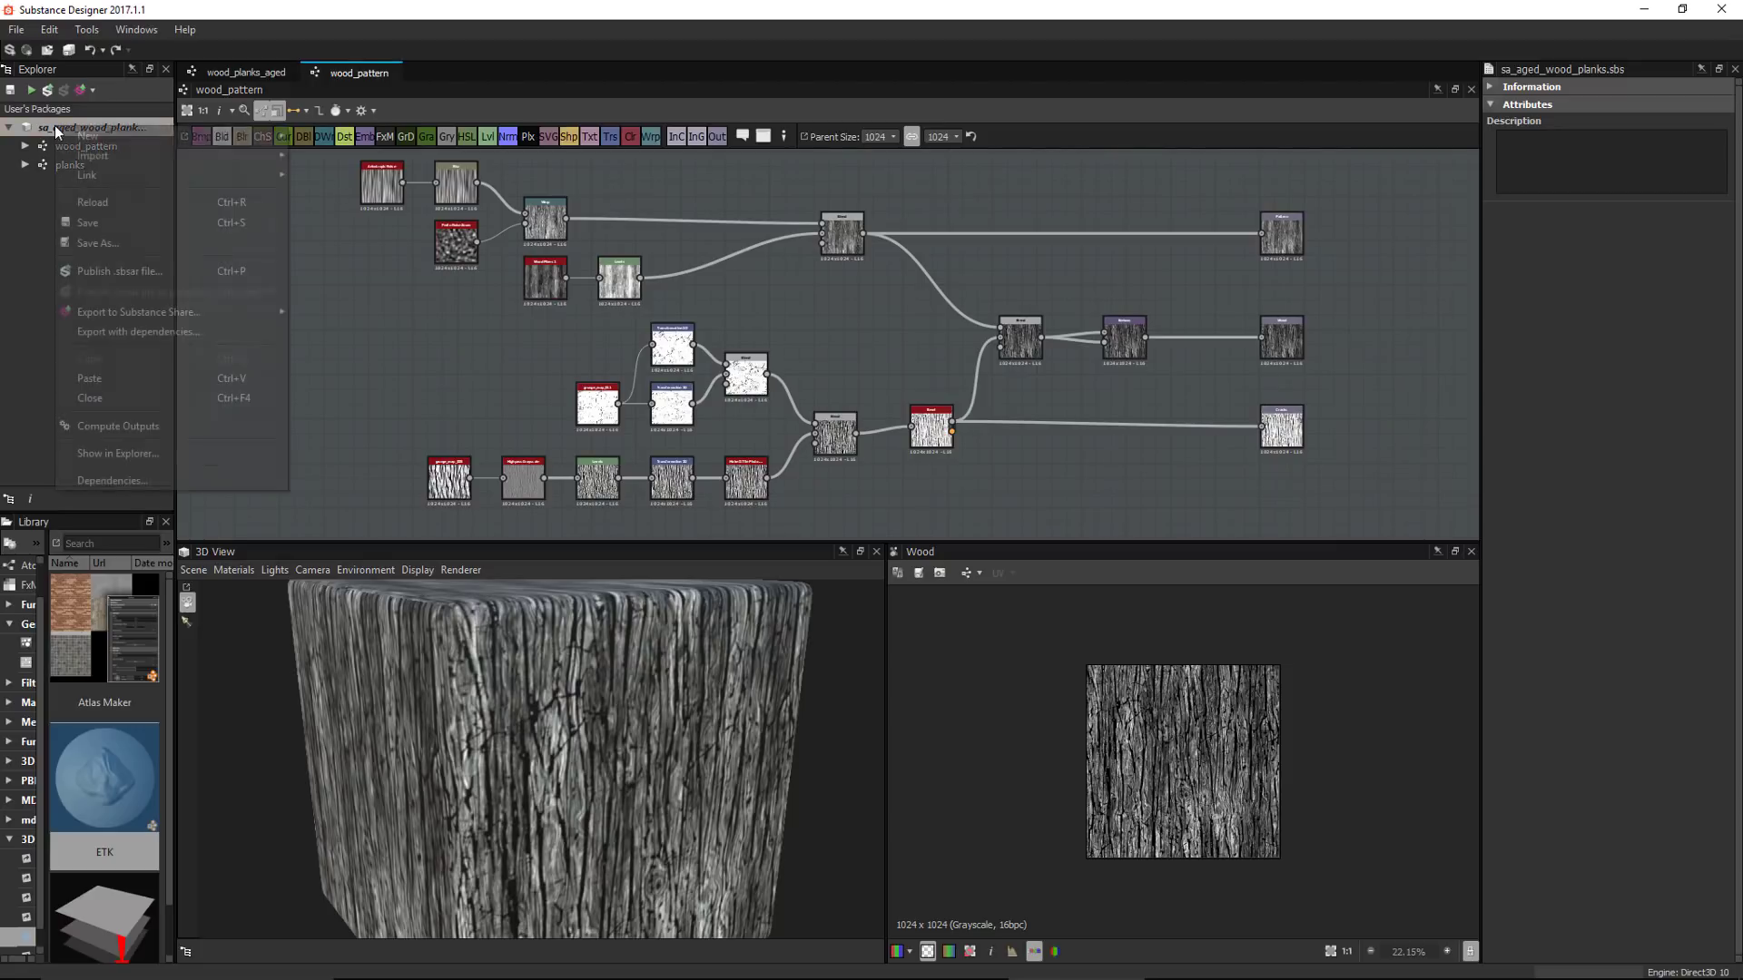
{"action": "mouse_move", "coordinate": [91, 136]}
{"action": "left_click", "coordinate": [356, 140]}
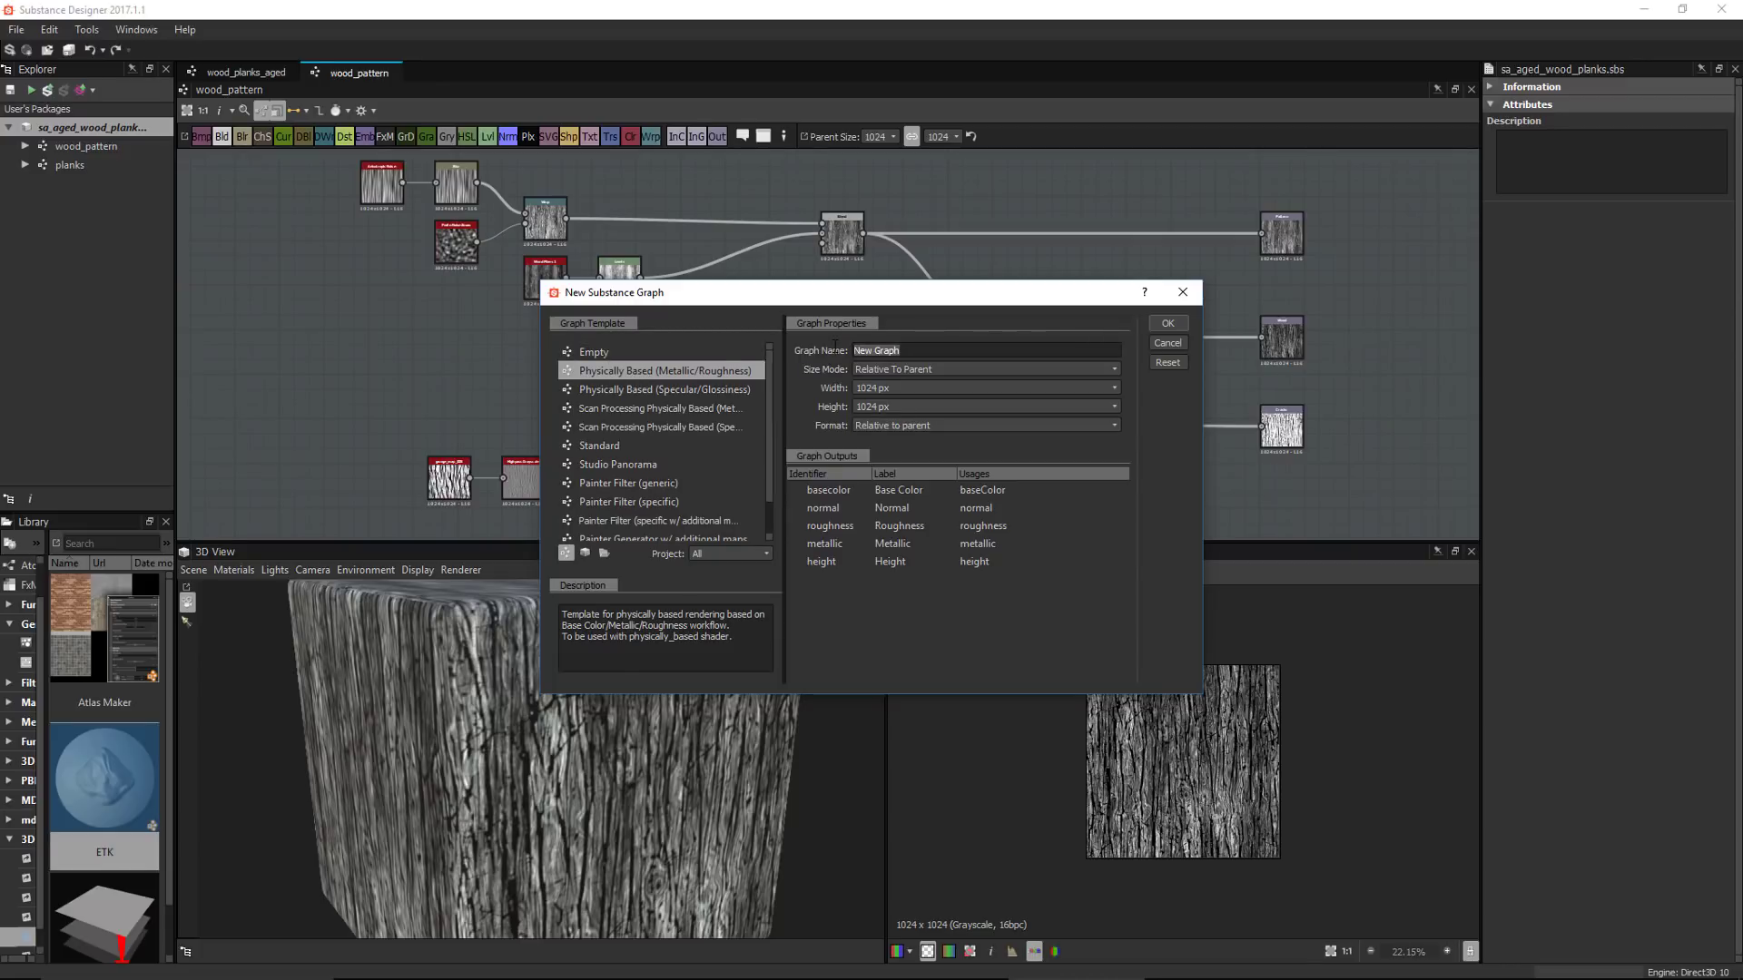
{"action": "type", "text": "wood_planks_aged"}
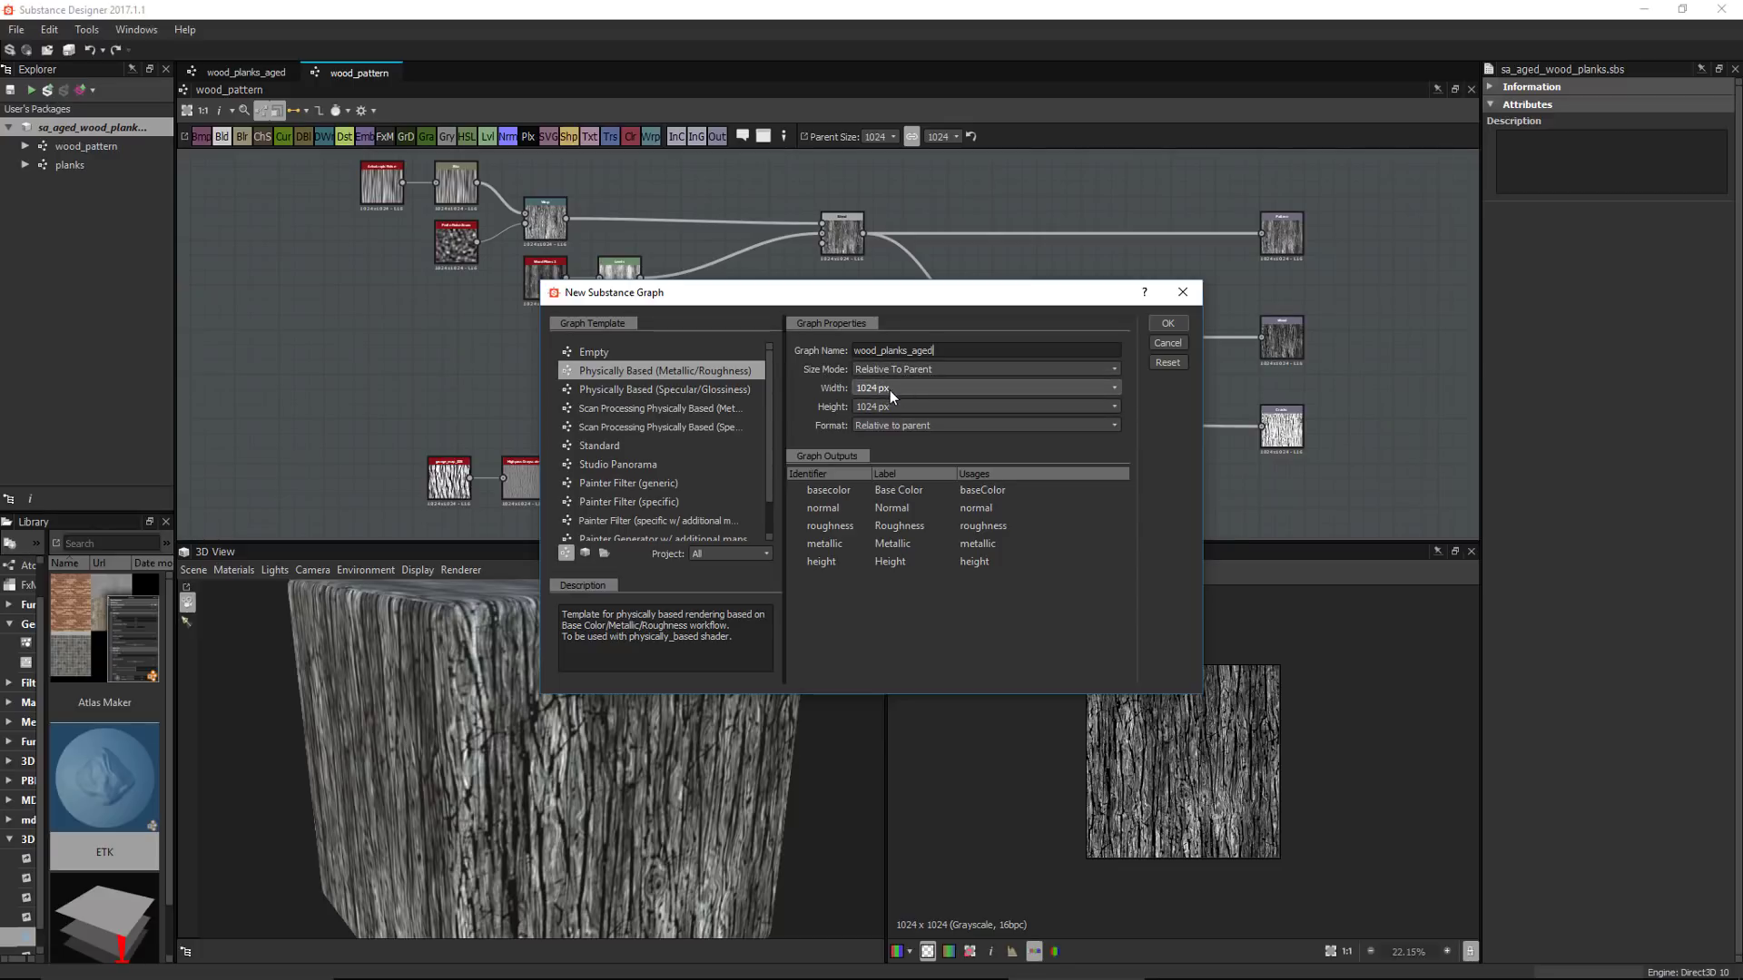
{"action": "left_click", "coordinate": [1169, 323]}
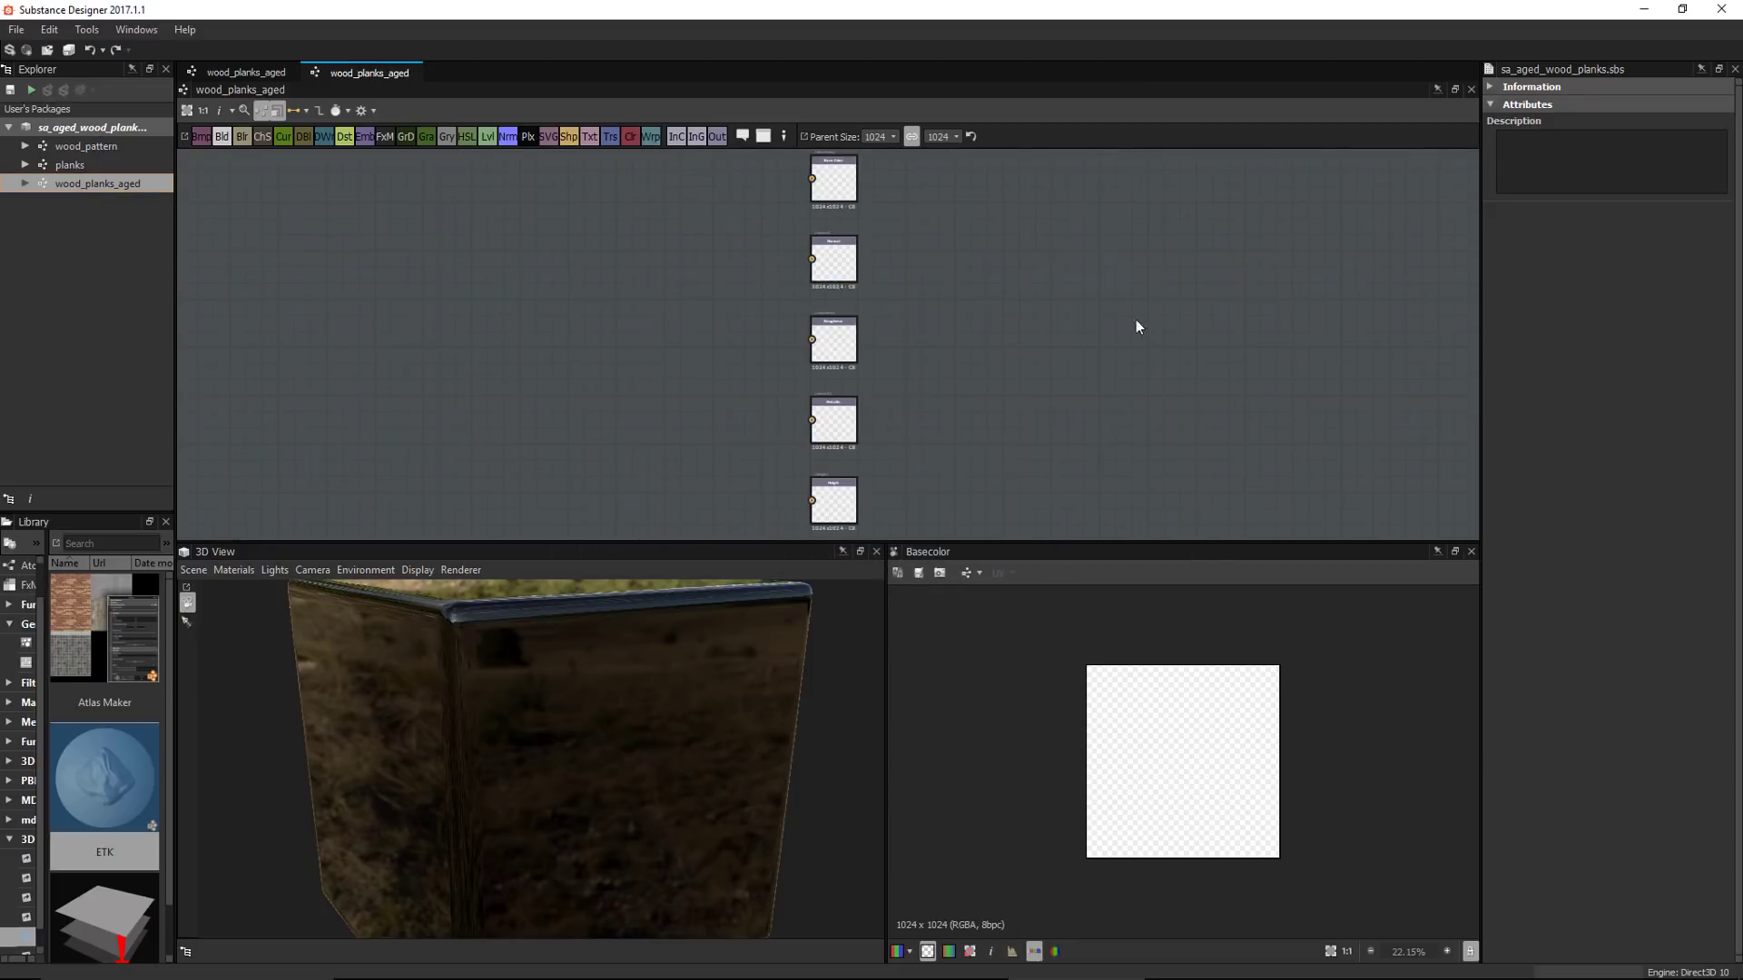
Examine the graph's planning frames, from Greyscale and Height through Base Material and Material Blending to Outputs
{"action": "double_click", "coordinate": [1136, 320]}
{"action": "middle_click_drag", "start_coordinate": [618, 314], "coordinate": [1058, 308]}
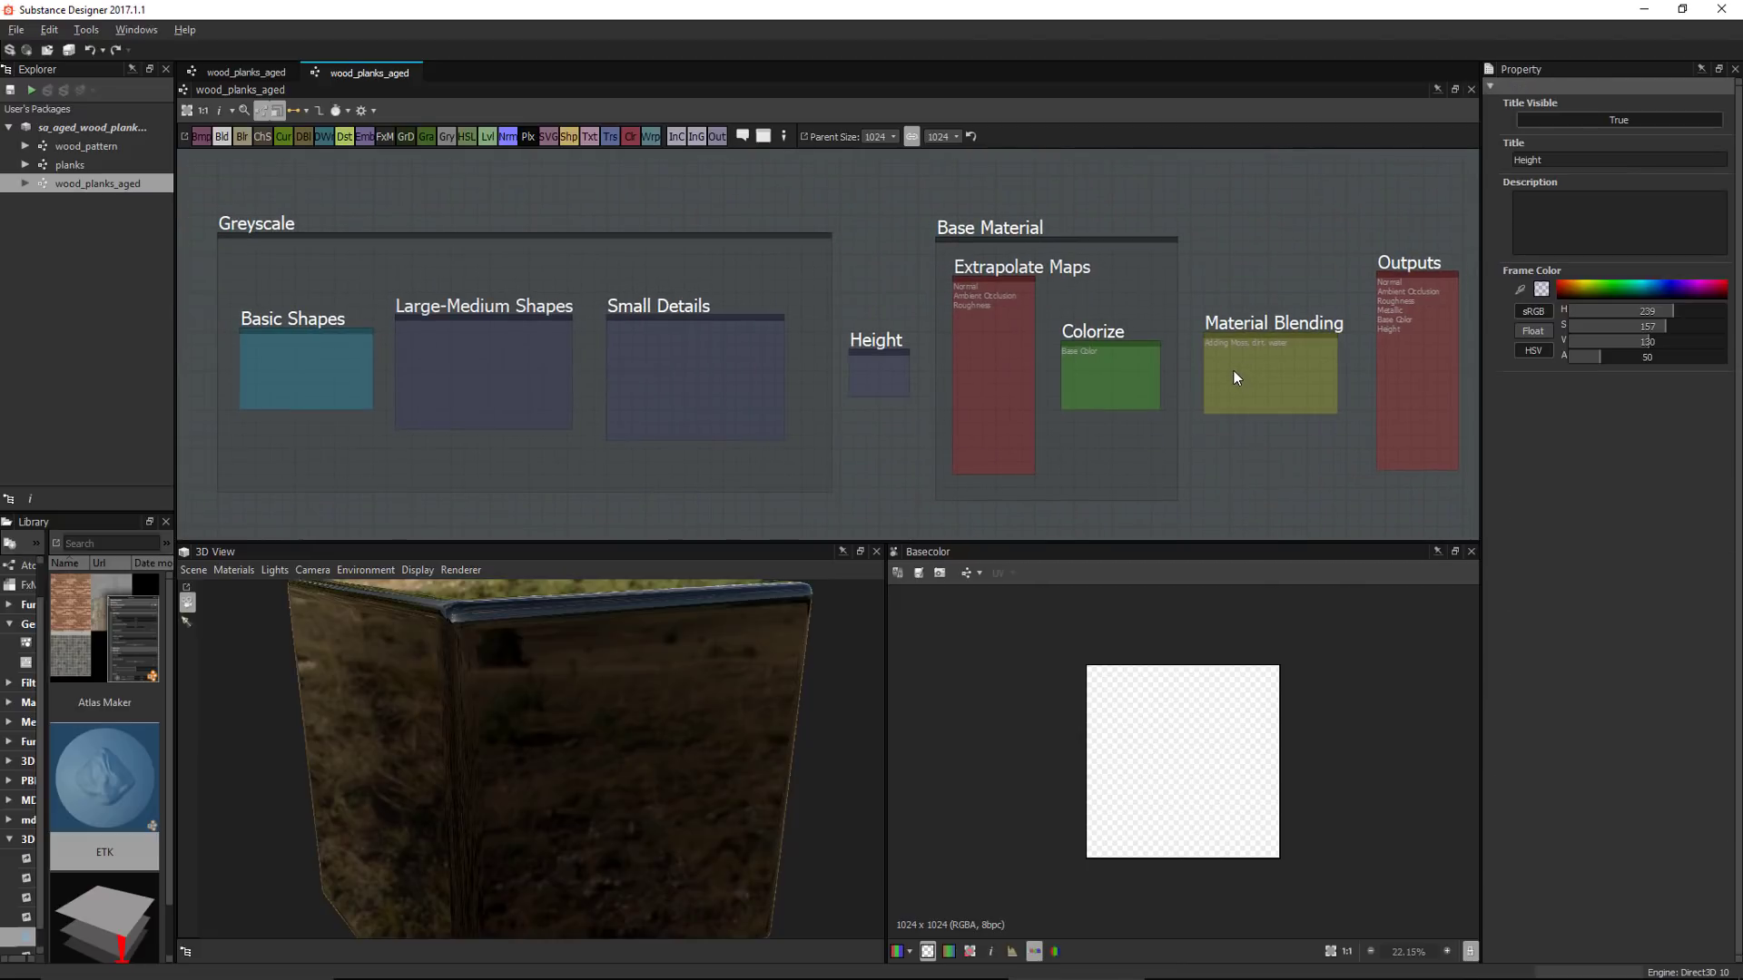
{"action": "middle_click_drag", "start_coordinate": [1234, 370], "coordinate": [1225, 364]}
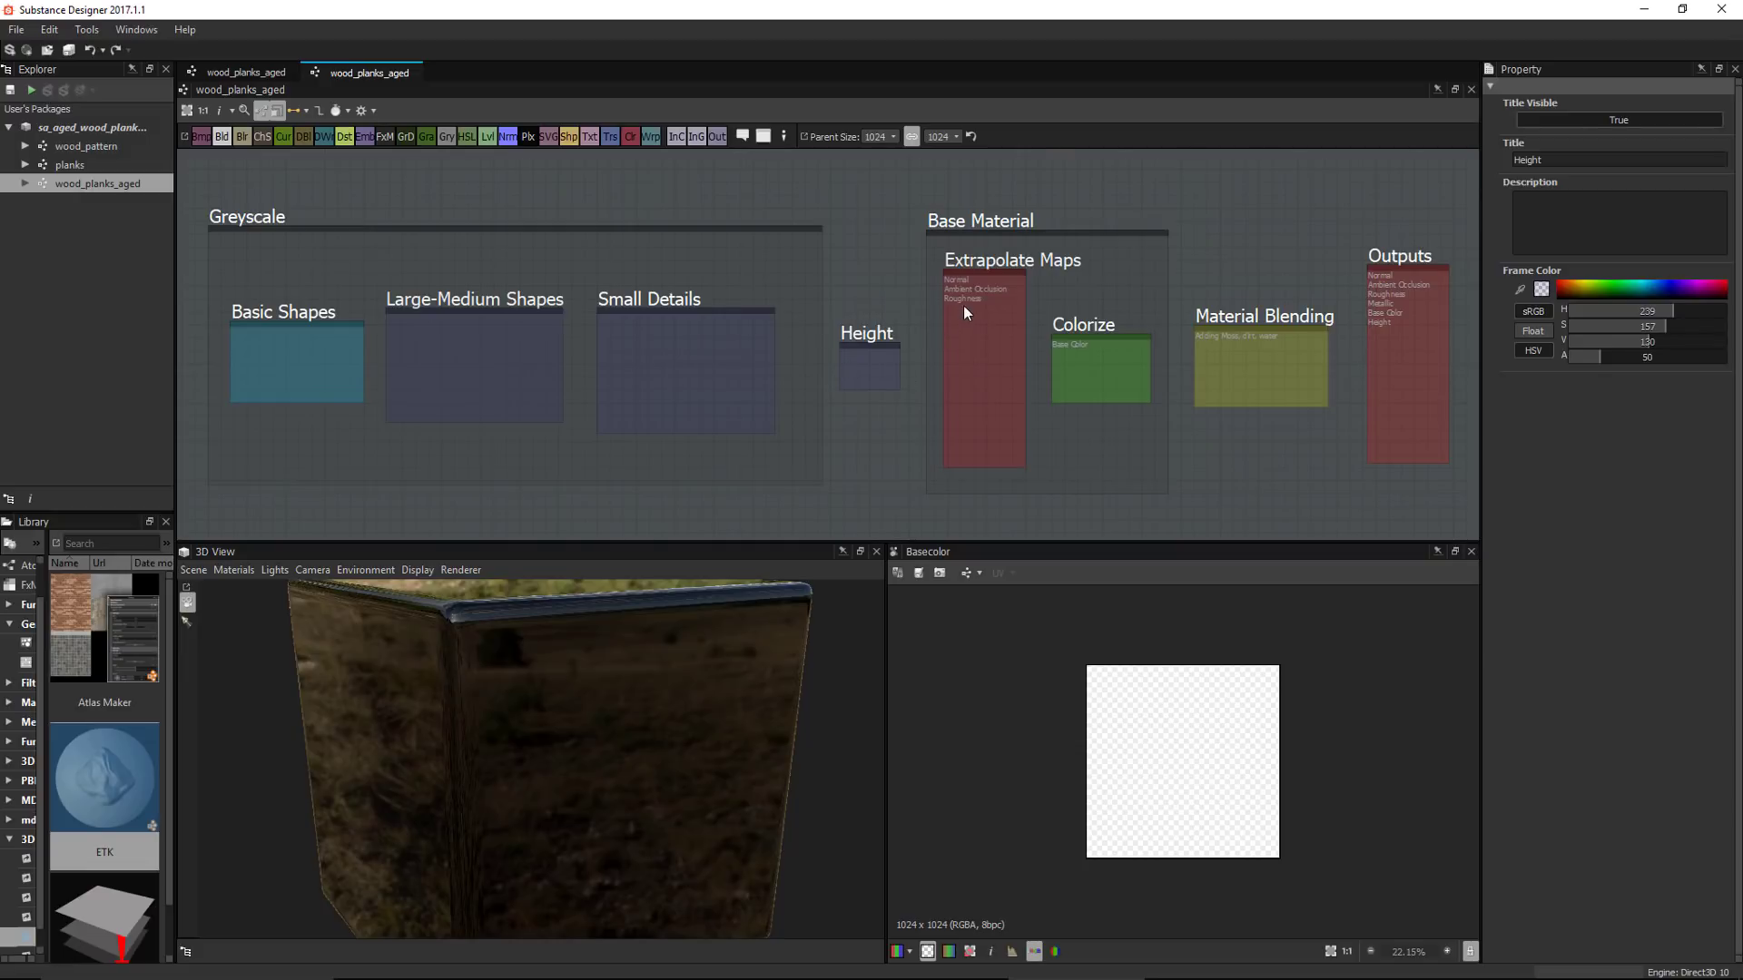
{"action": "scroll", "coordinate": [1049, 352], "scroll_direction": "up", "scroll_amount": 4}
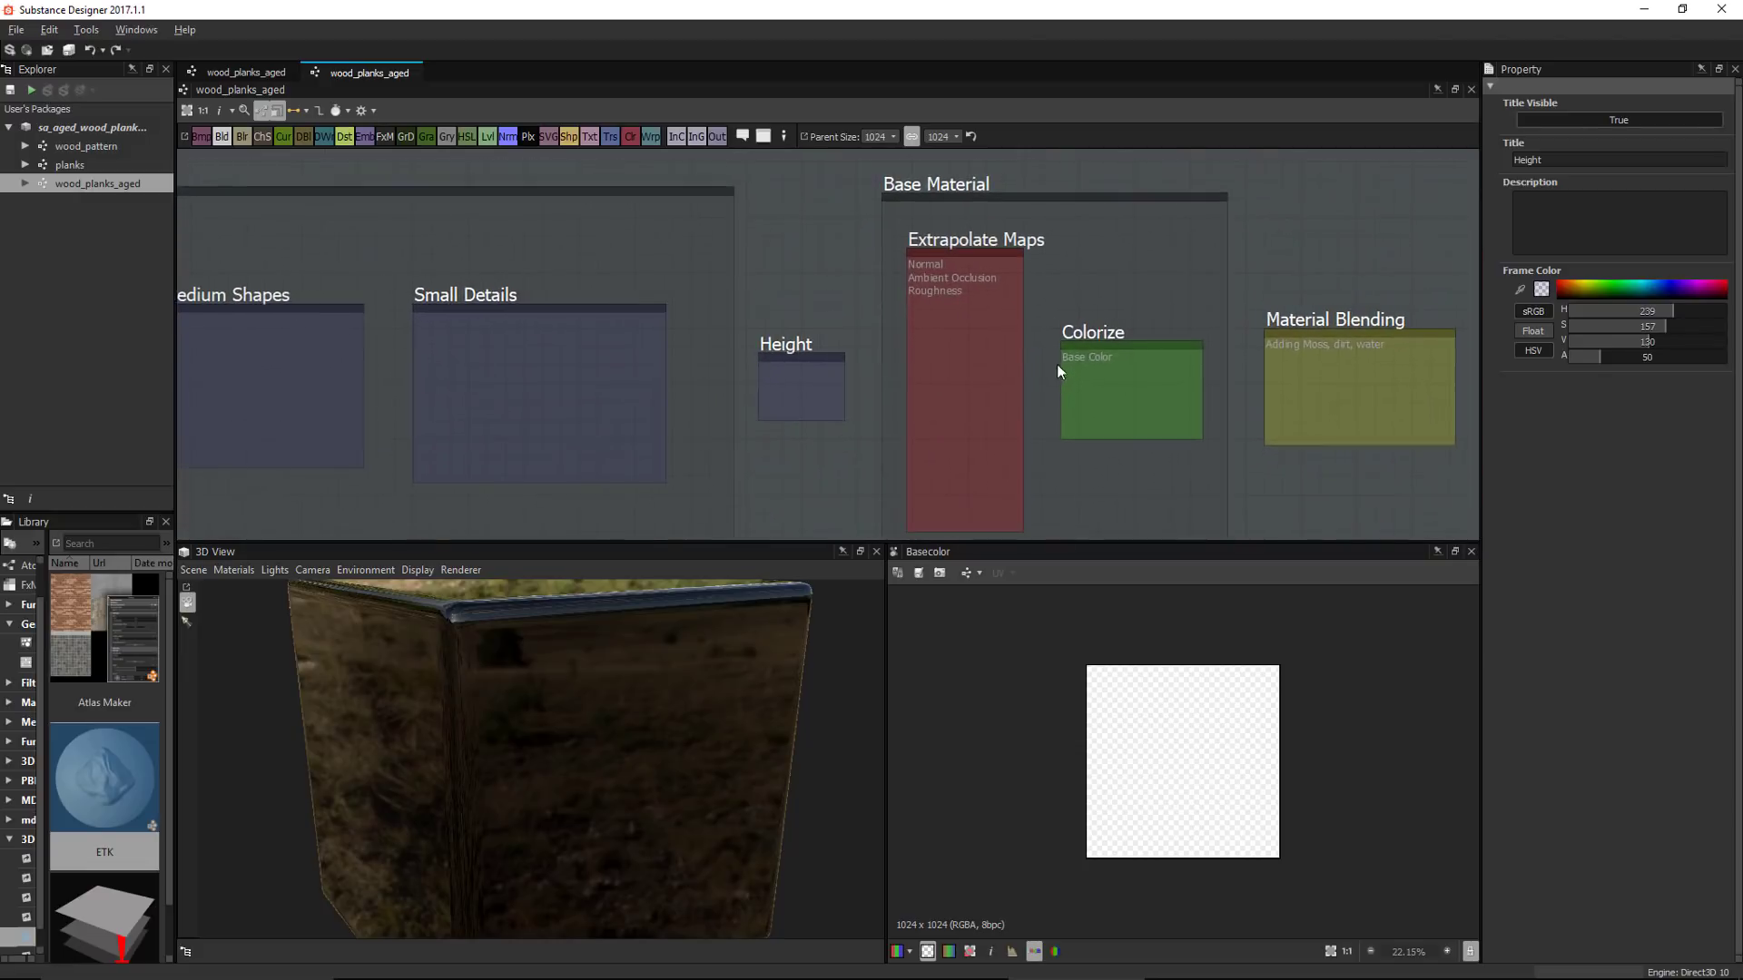
{"action": "middle_click_drag", "start_coordinate": [1057, 363], "coordinate": [950, 335]}
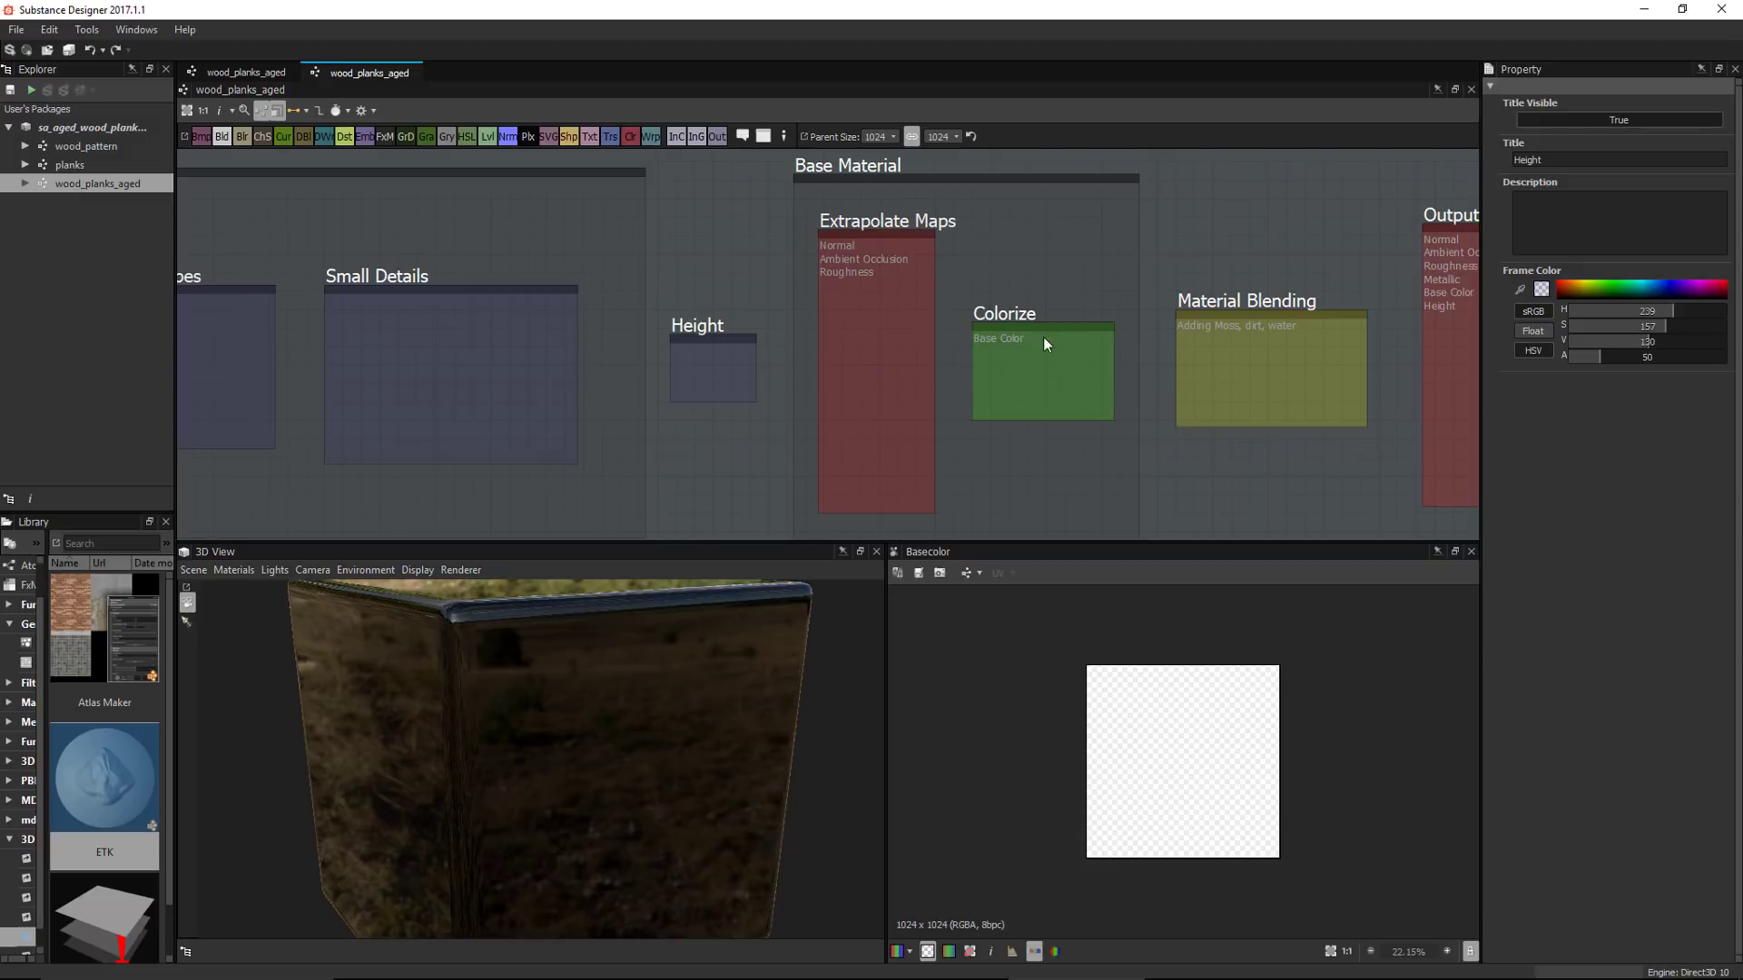
{"action": "scroll", "coordinate": [1040, 345], "scroll_direction": "down", "scroll_amount": 1}
{"action": "middle_click_drag", "start_coordinate": [1041, 345], "coordinate": [769, 336]}
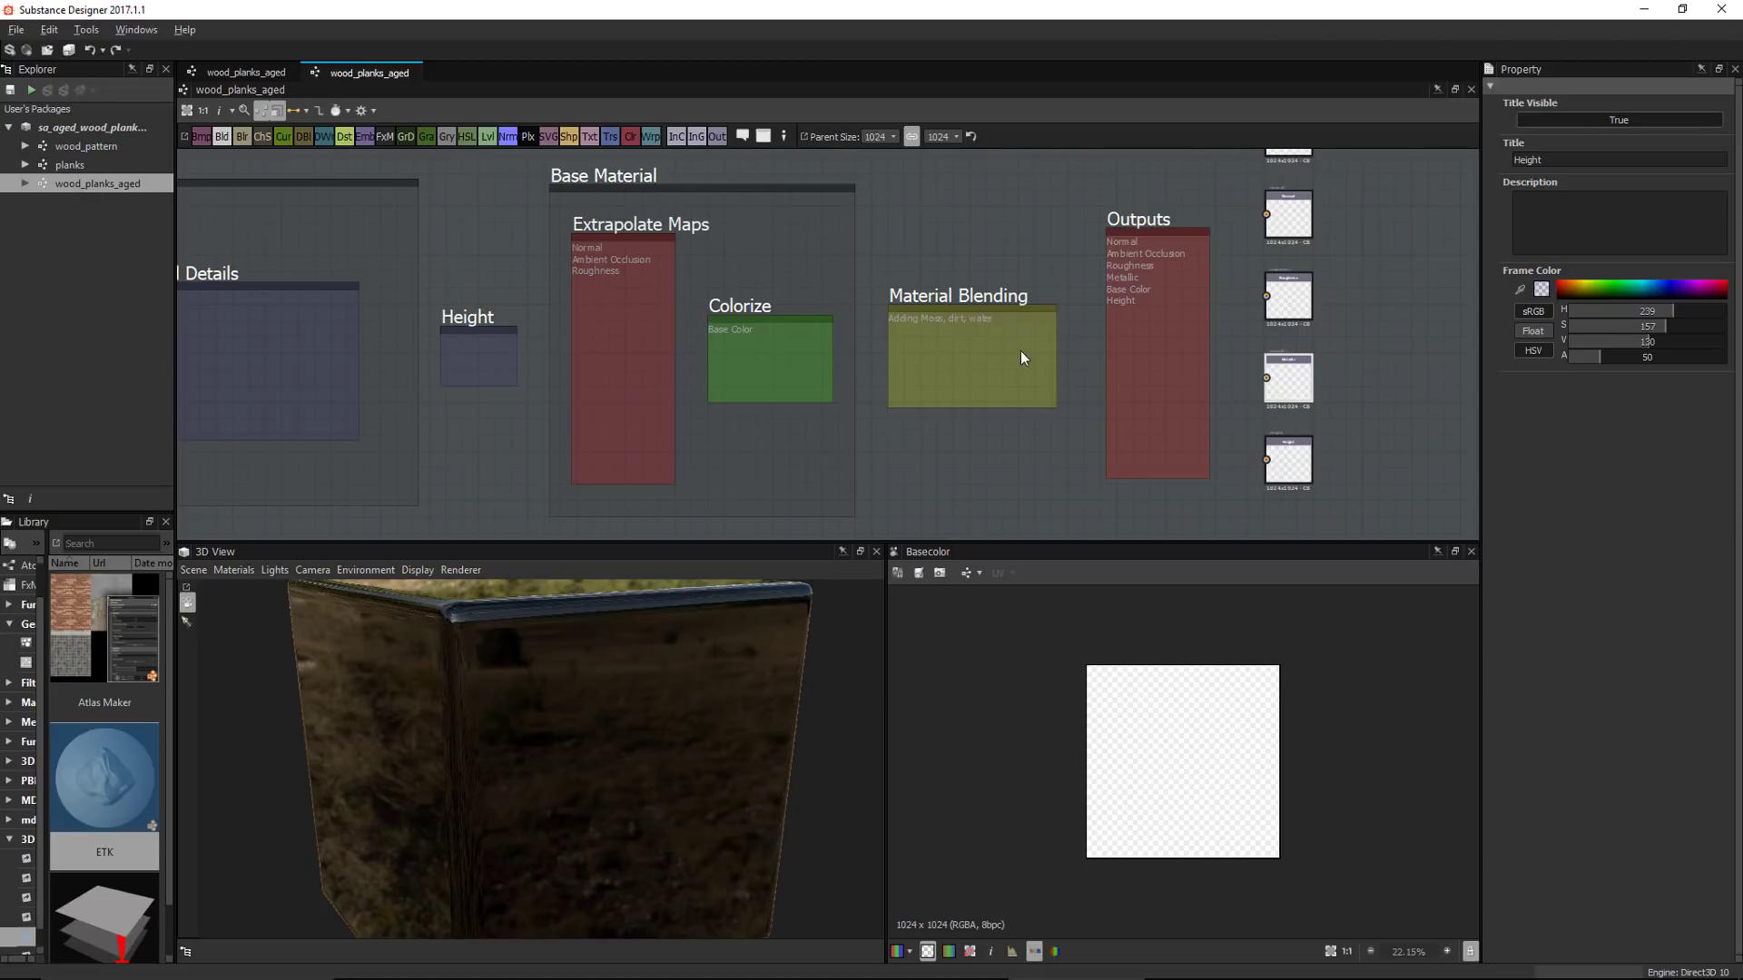
{"action": "scroll", "coordinate": [1020, 350], "scroll_direction": "up", "scroll_amount": 2}
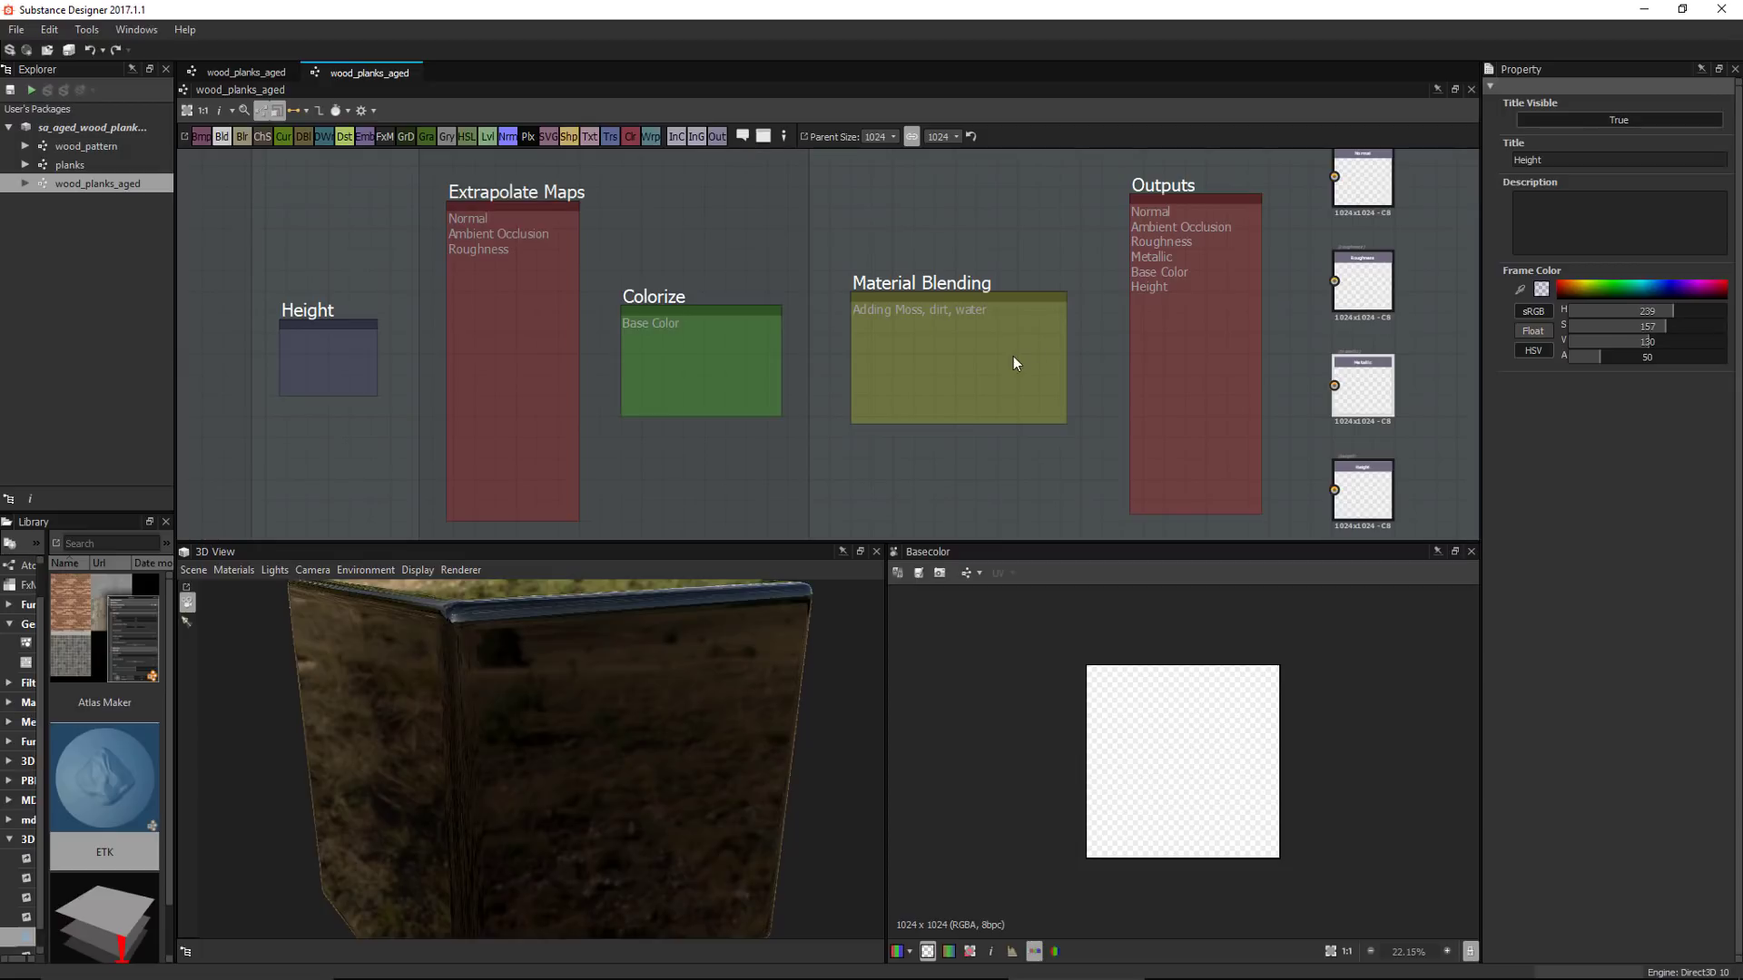
{"action": "middle_click_drag", "start_coordinate": [1058, 334], "coordinate": [1029, 319]}
{"action": "scroll", "coordinate": [1026, 343], "scroll_direction": "up", "scroll_amount": 1}
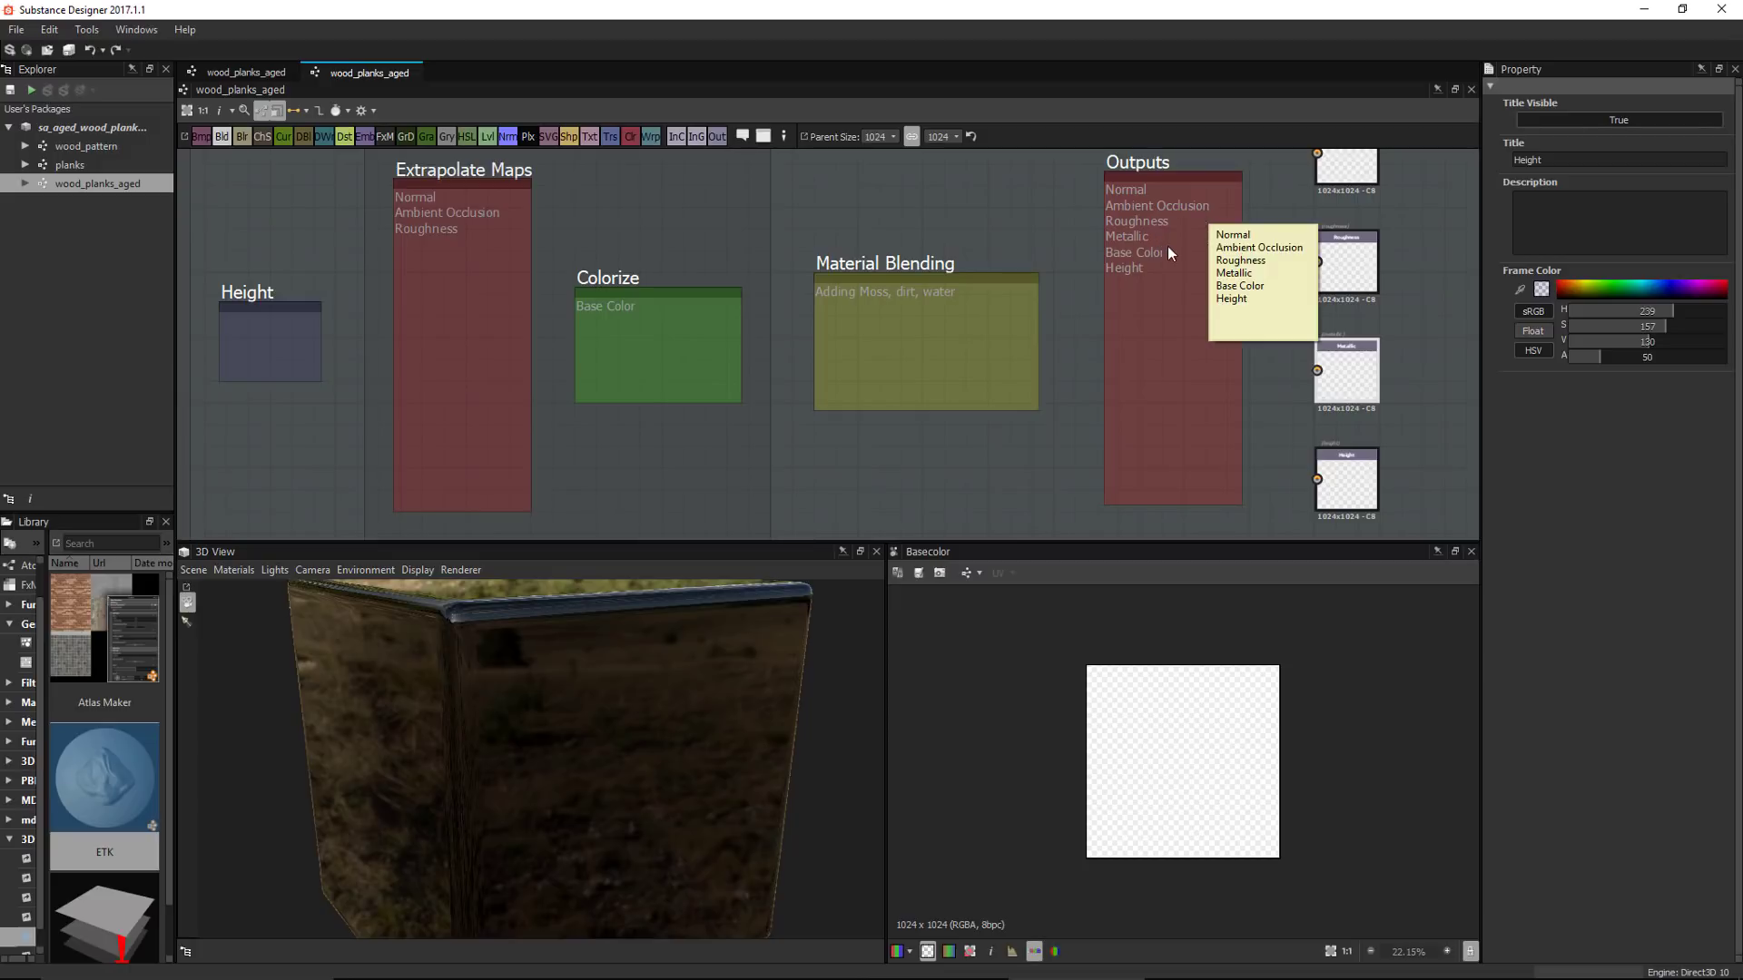
{"action": "scroll", "coordinate": [1089, 434], "scroll_direction": "down", "scroll_amount": 3}
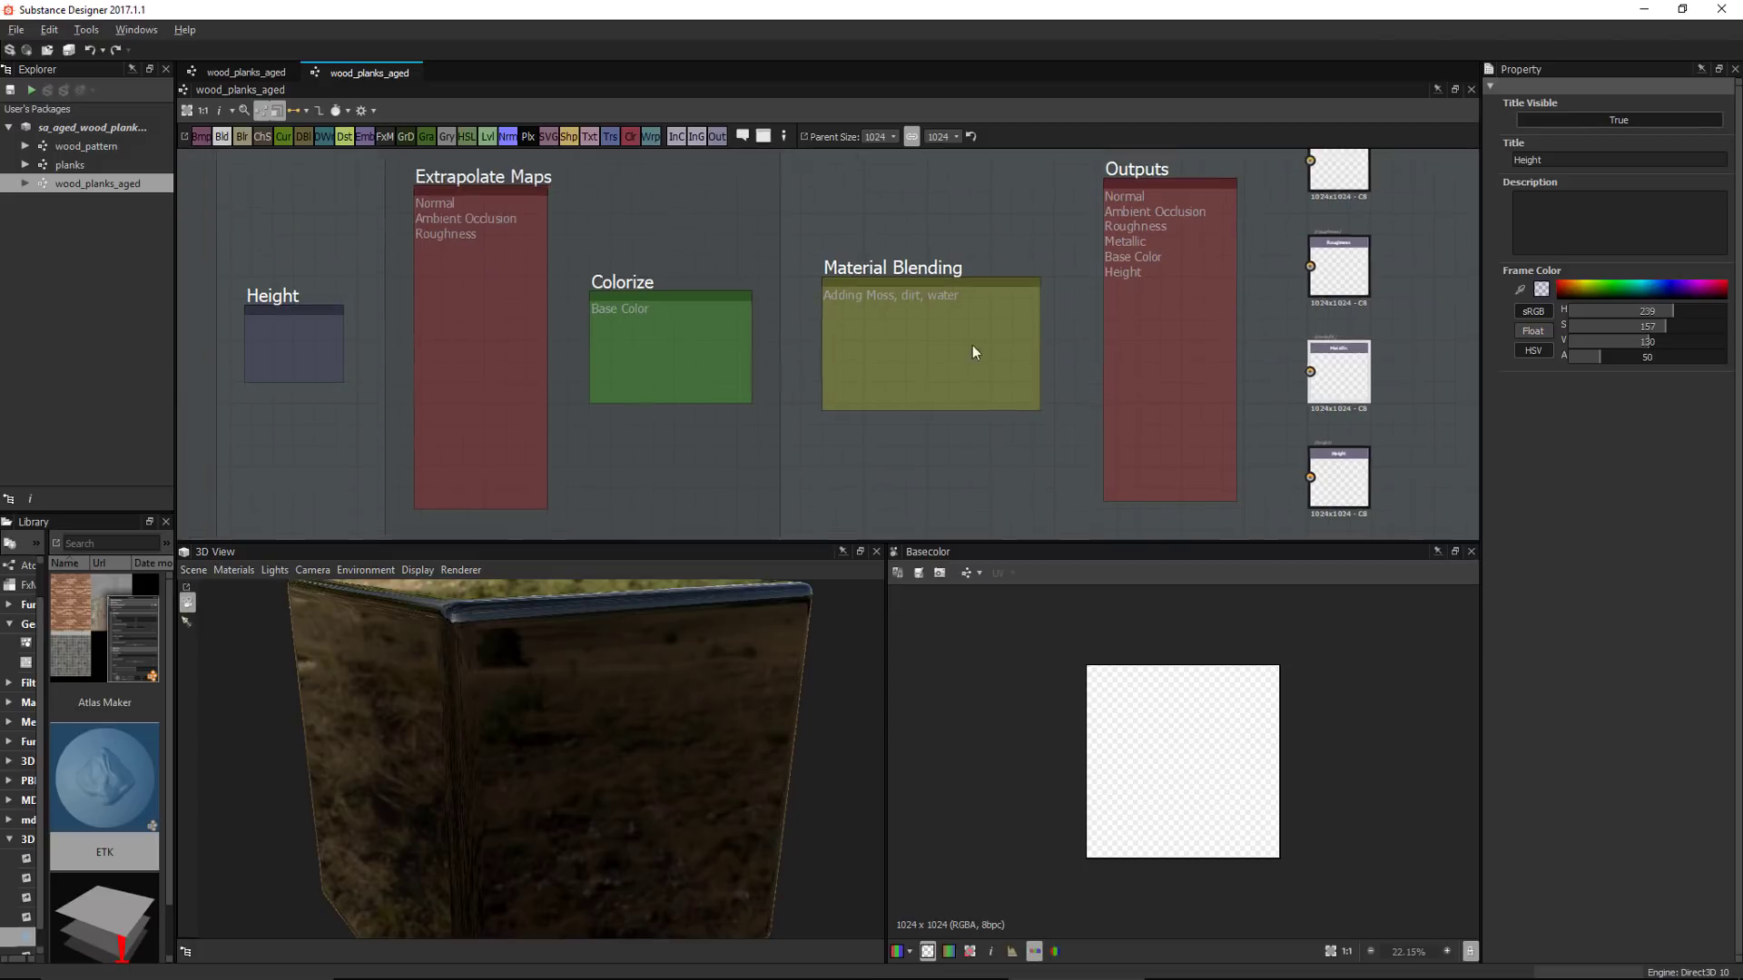
{"action": "middle_click_drag", "start_coordinate": [801, 400], "coordinate": [1140, 400]}
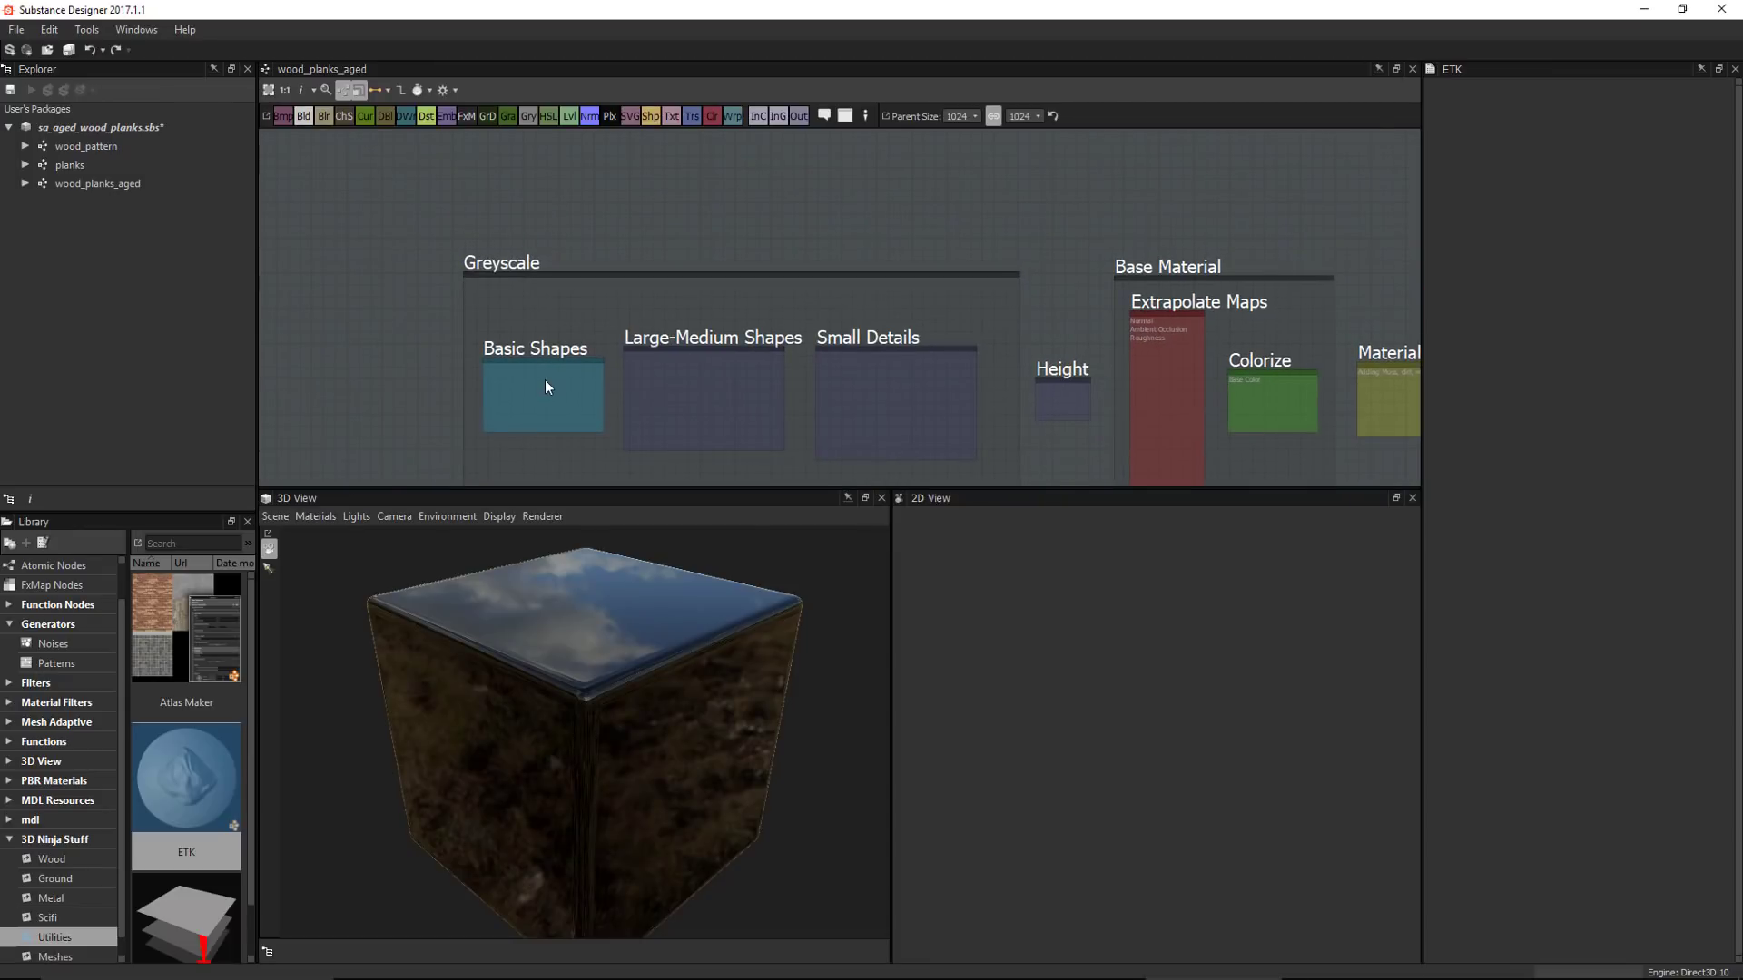
Move the Basic Shapes frame out of the Greyscale frame into the empty graph area well above it
{"action": "left_click", "coordinate": [546, 385]}
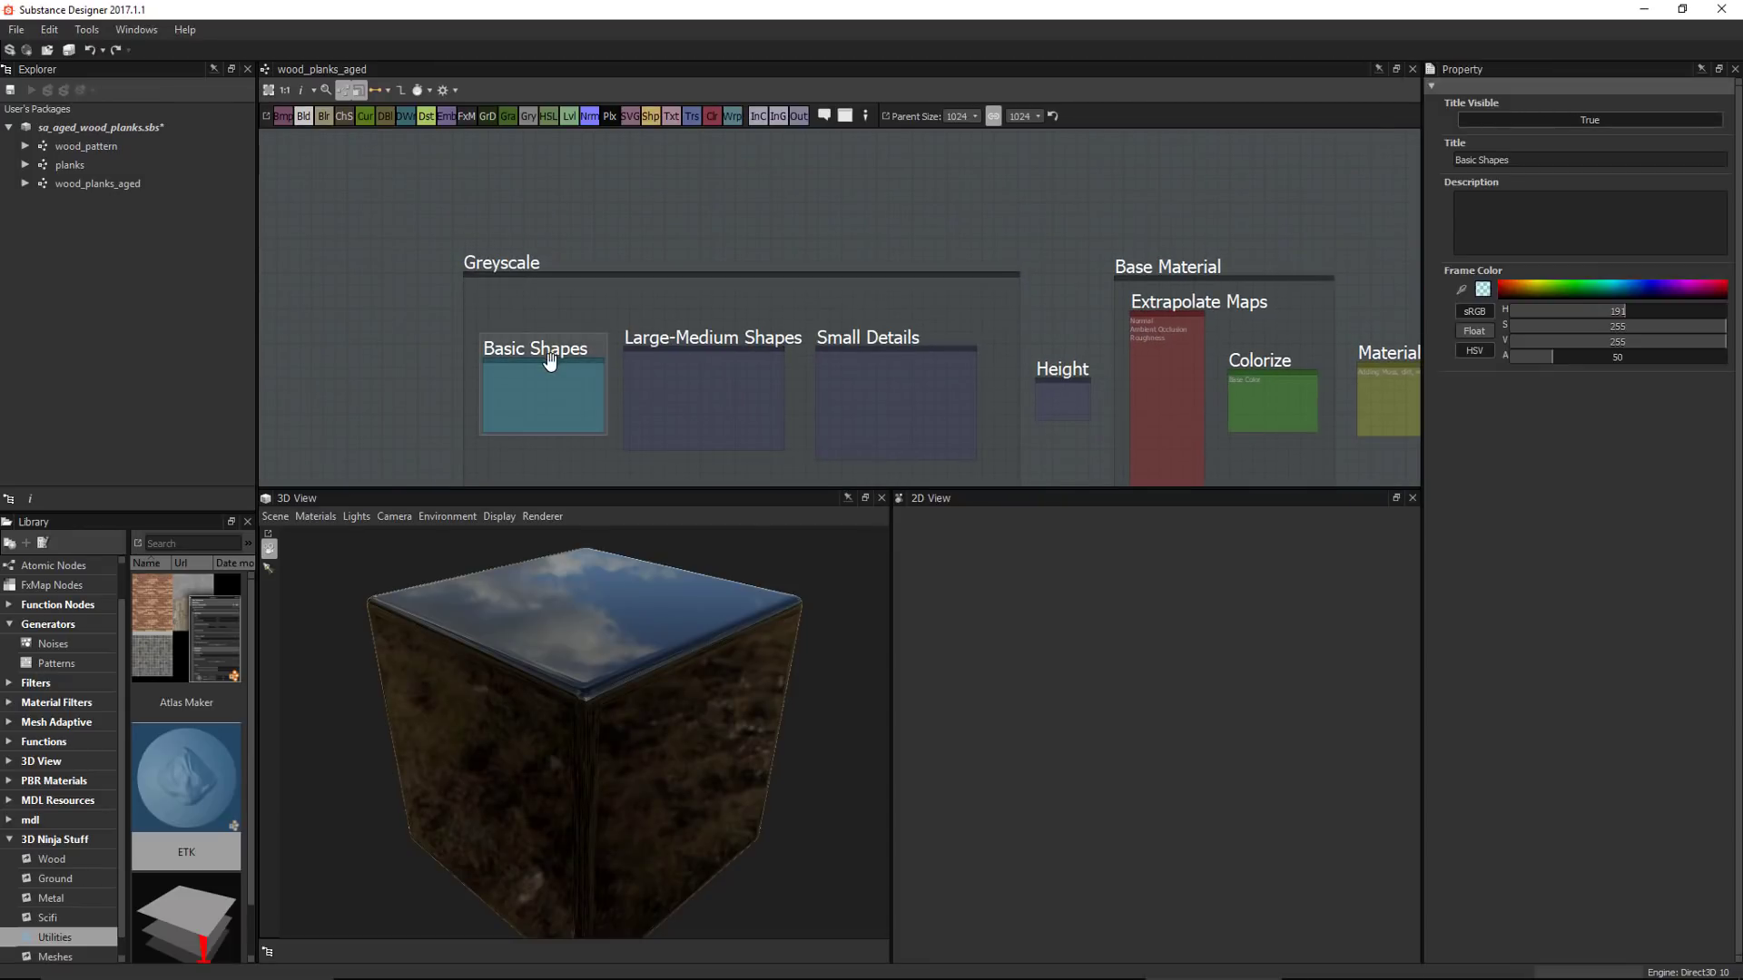
{"action": "left_click_drag", "start_coordinate": [551, 358], "coordinate": [558, 178]}
{"action": "middle_click_drag", "start_coordinate": [661, 245], "coordinate": [596, 339]}
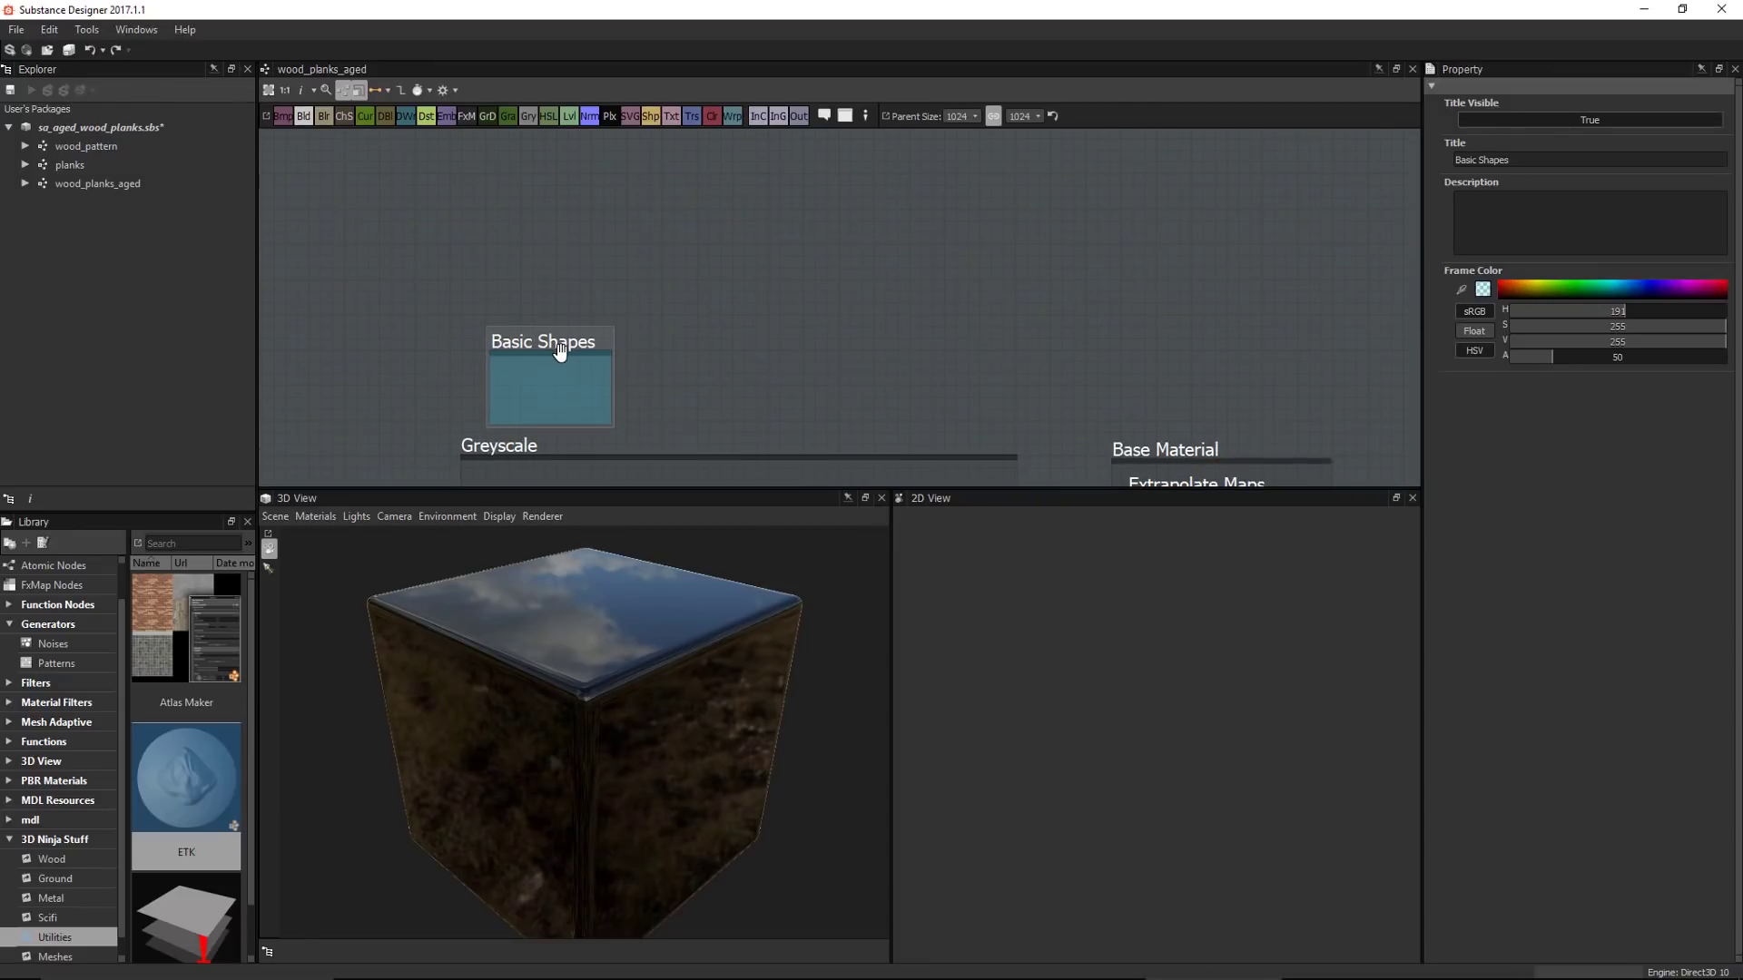
{"action": "left_click_drag", "start_coordinate": [572, 346], "coordinate": [488, 167]}
Enlarge the Basic Shapes frame to about twice its width and height to make room for nodes
{"action": "scroll", "coordinate": [599, 345], "scroll_direction": "up", "scroll_amount": 2}
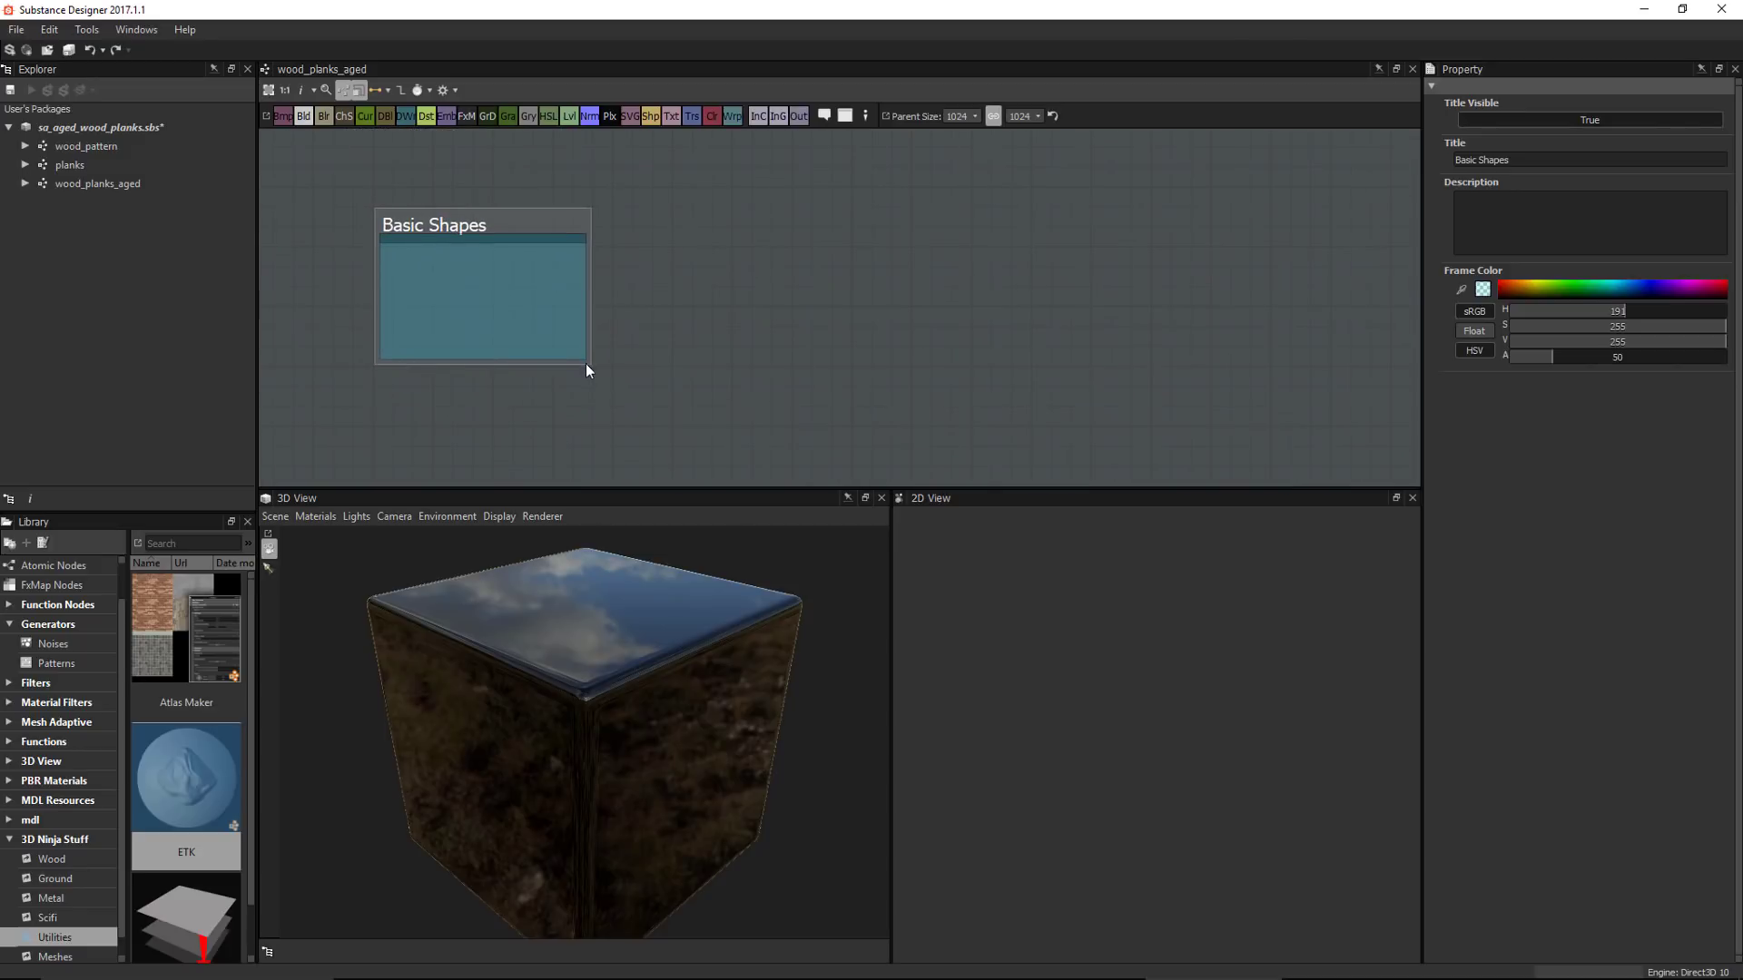
{"action": "left_click_drag", "start_coordinate": [583, 359], "coordinate": [802, 479]}
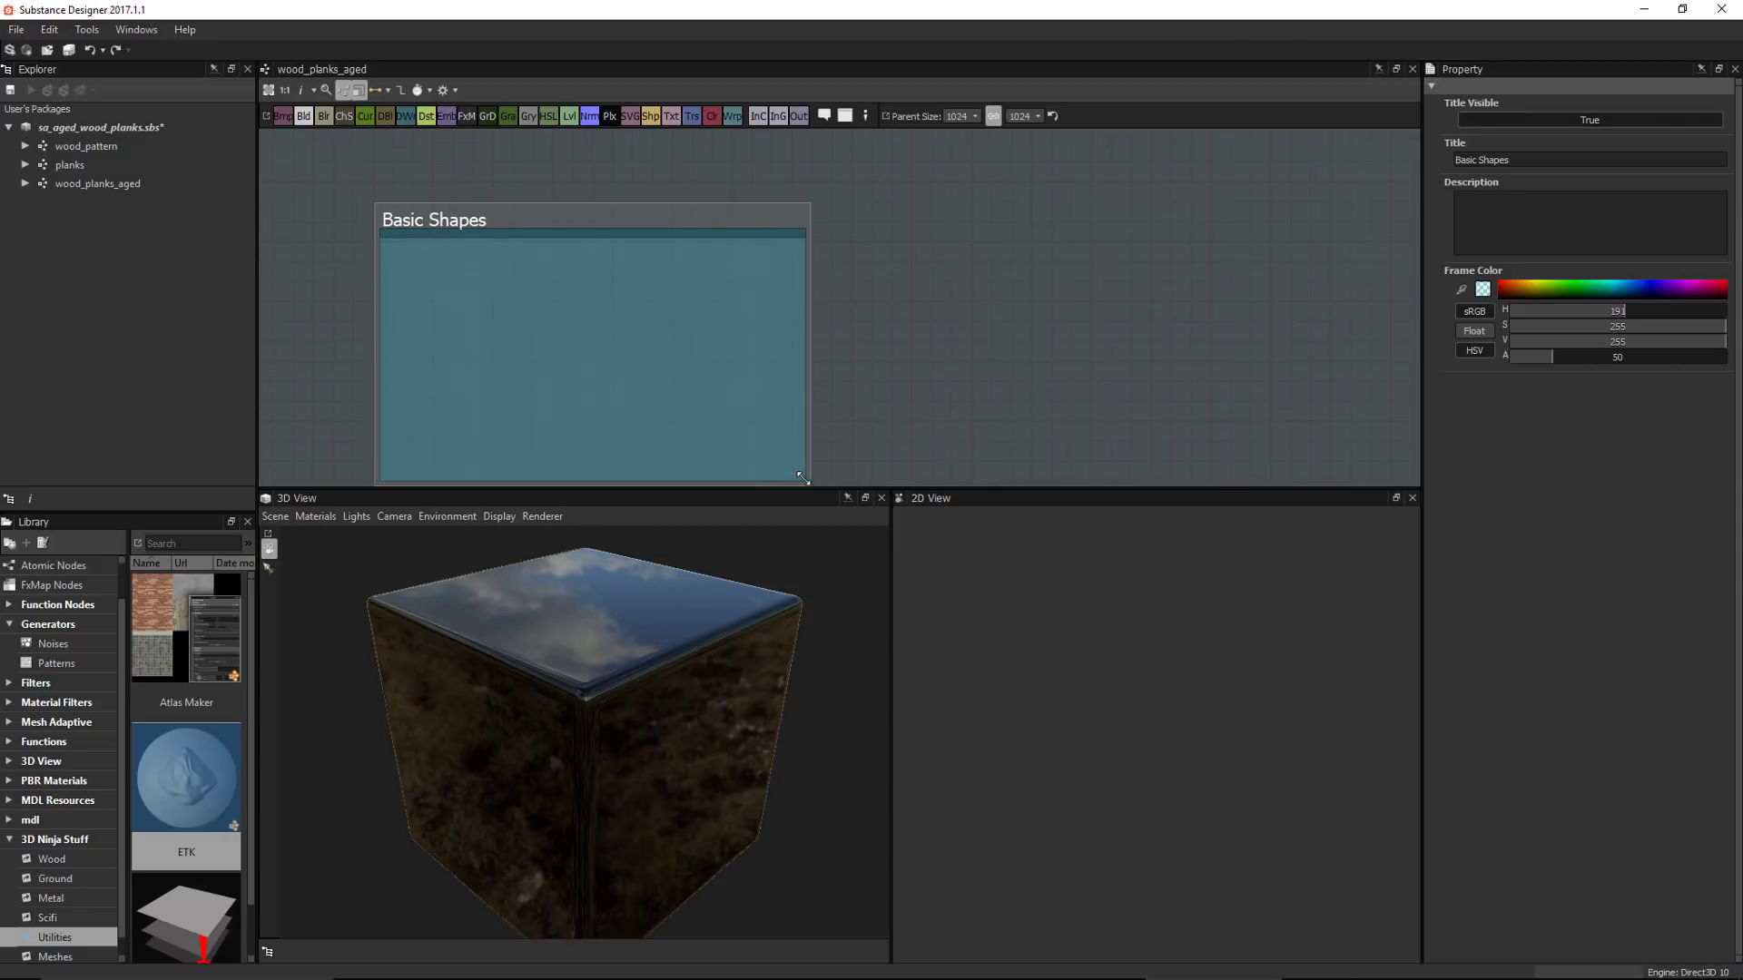
{"action": "middle_click_drag", "start_coordinate": [897, 394], "coordinate": [921, 322]}
{"action": "scroll", "coordinate": [935, 336], "scroll_direction": "down", "scroll_amount": 1}
{"action": "left_click", "coordinate": [908, 349]}
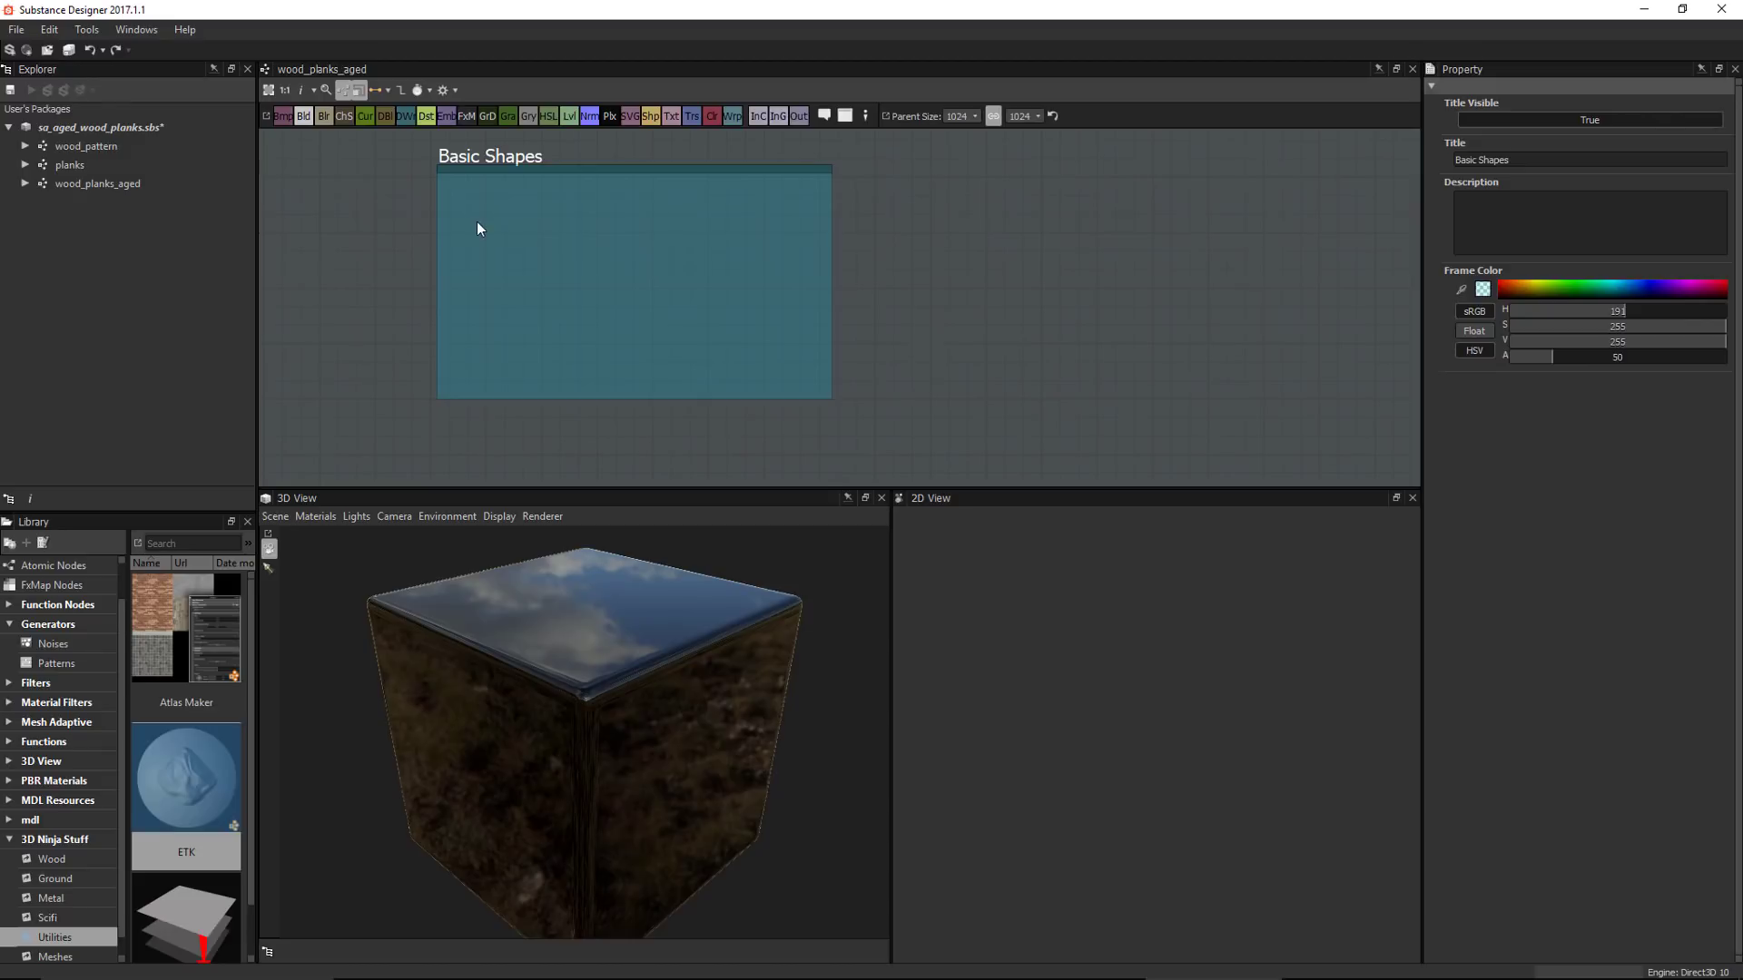
Add the planks graph as a node inside the Basic Shapes frame
{"action": "left_click", "coordinate": [70, 165]}
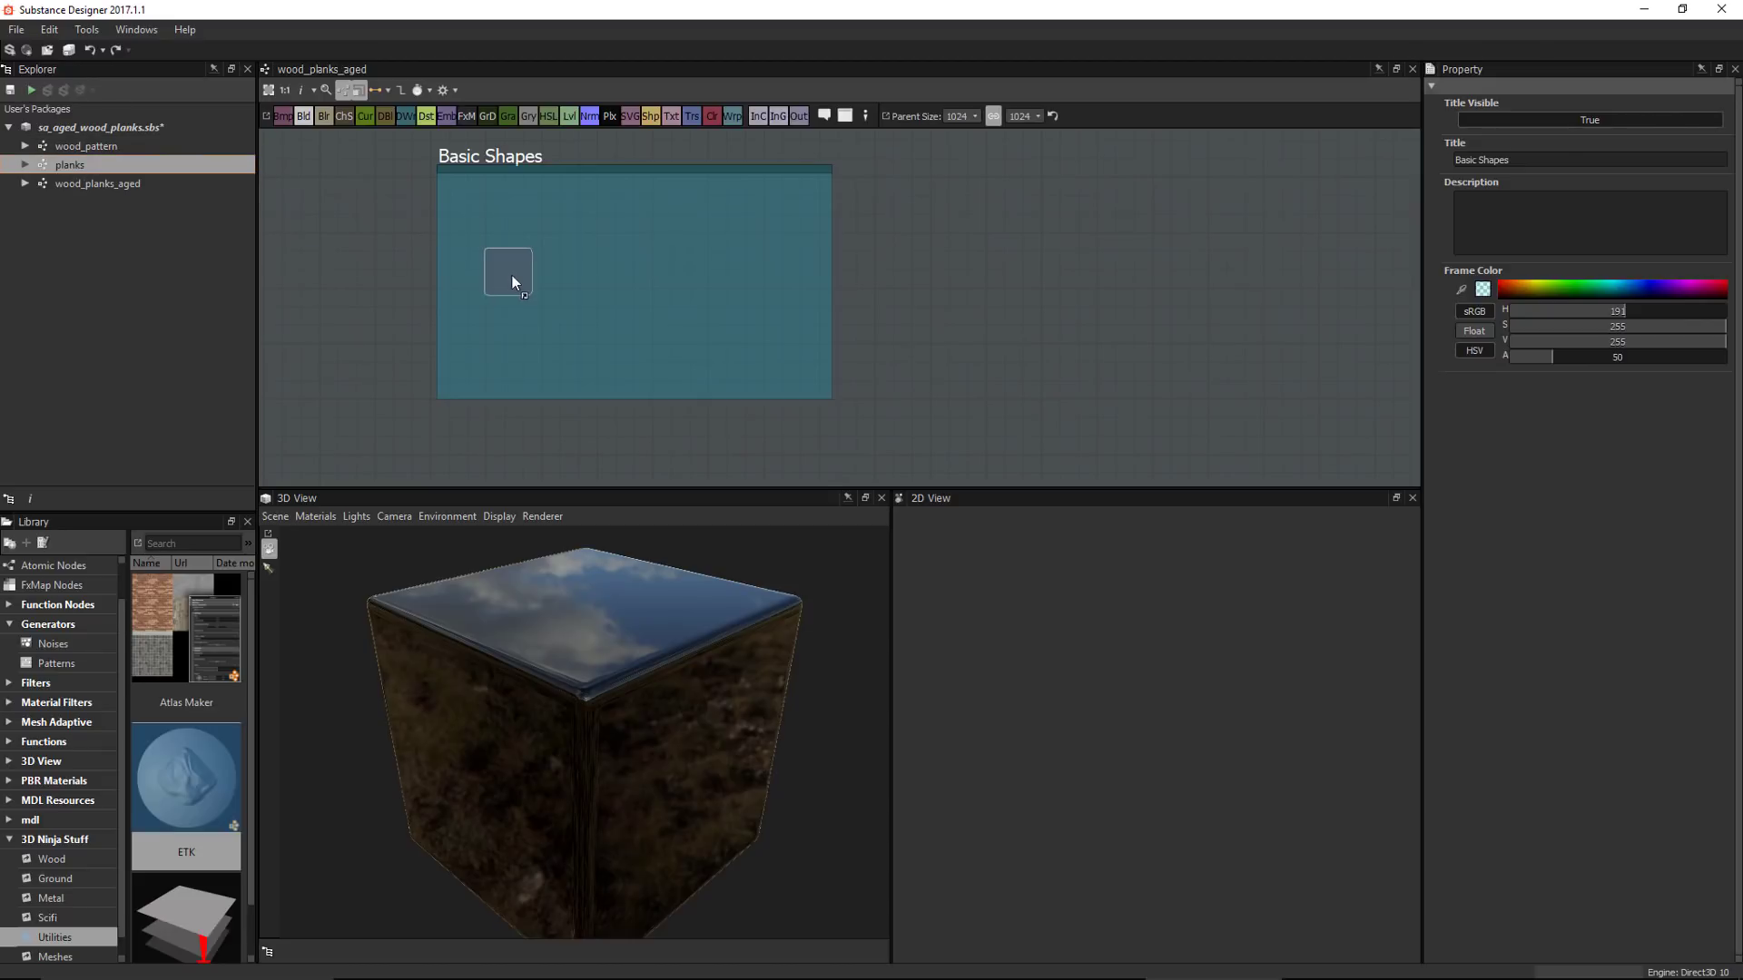
{"action": "left_click_drag", "start_coordinate": [512, 275], "coordinate": [512, 274]}
{"action": "scroll", "coordinate": [624, 347], "scroll_direction": "up", "scroll_amount": 1}
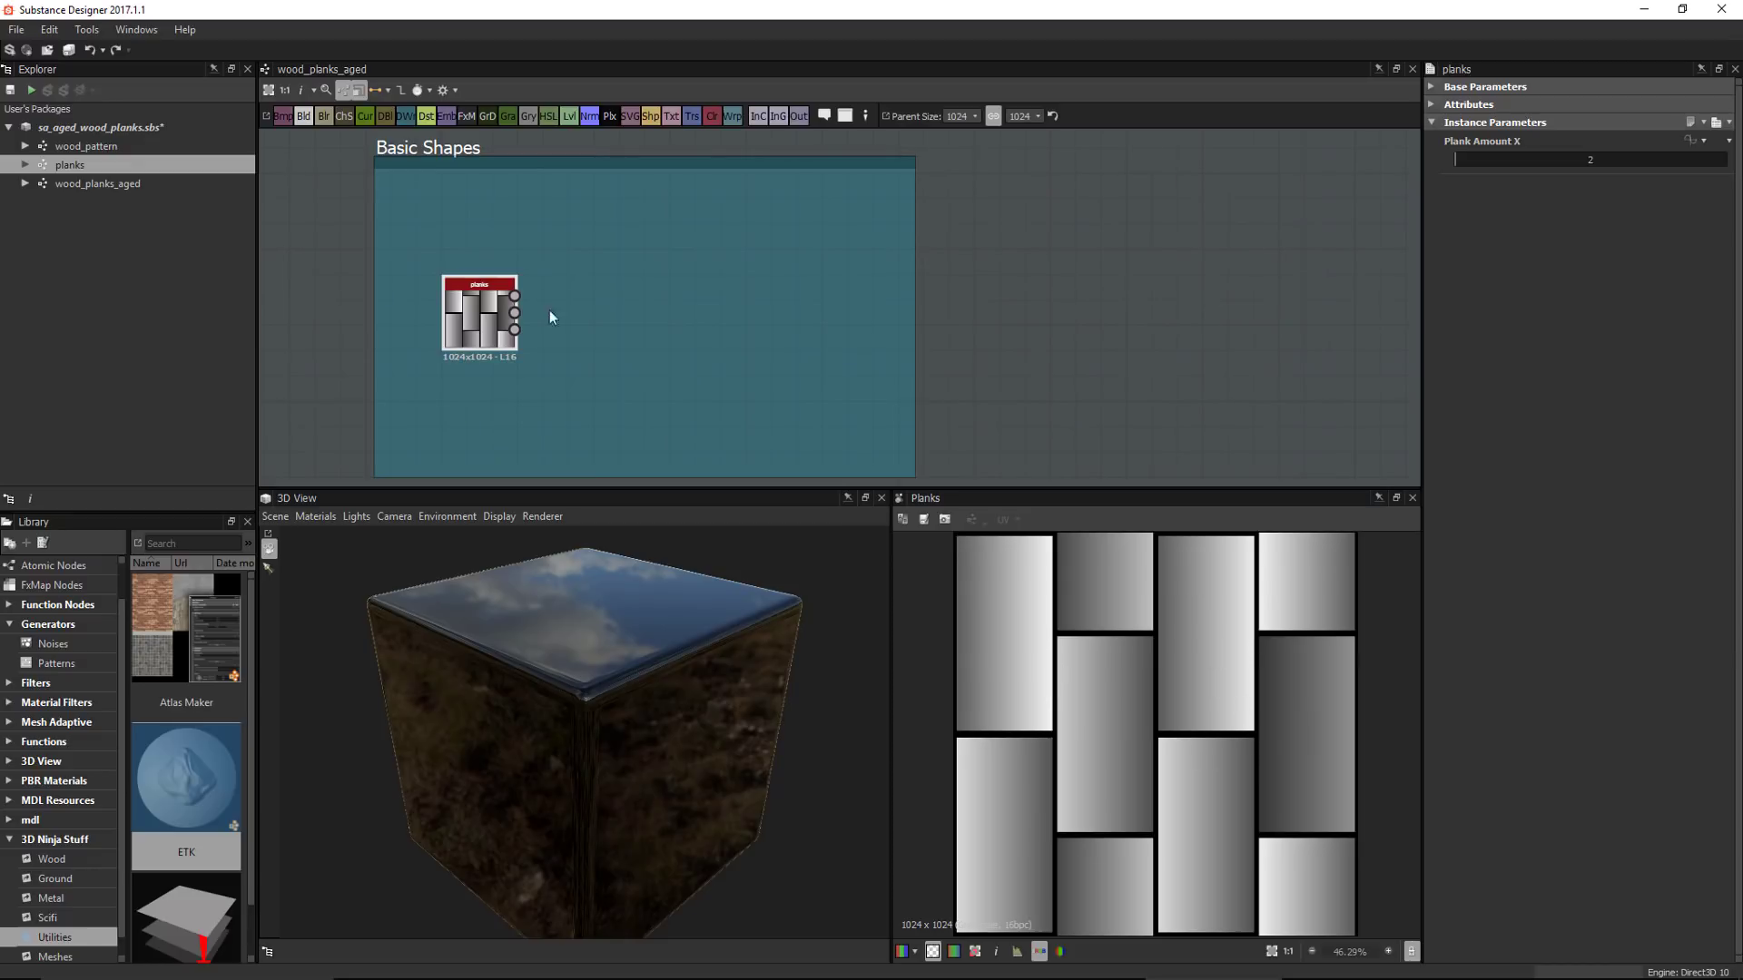
{"action": "scroll", "coordinate": [486, 295], "scroll_direction": "up", "scroll_amount": 1}
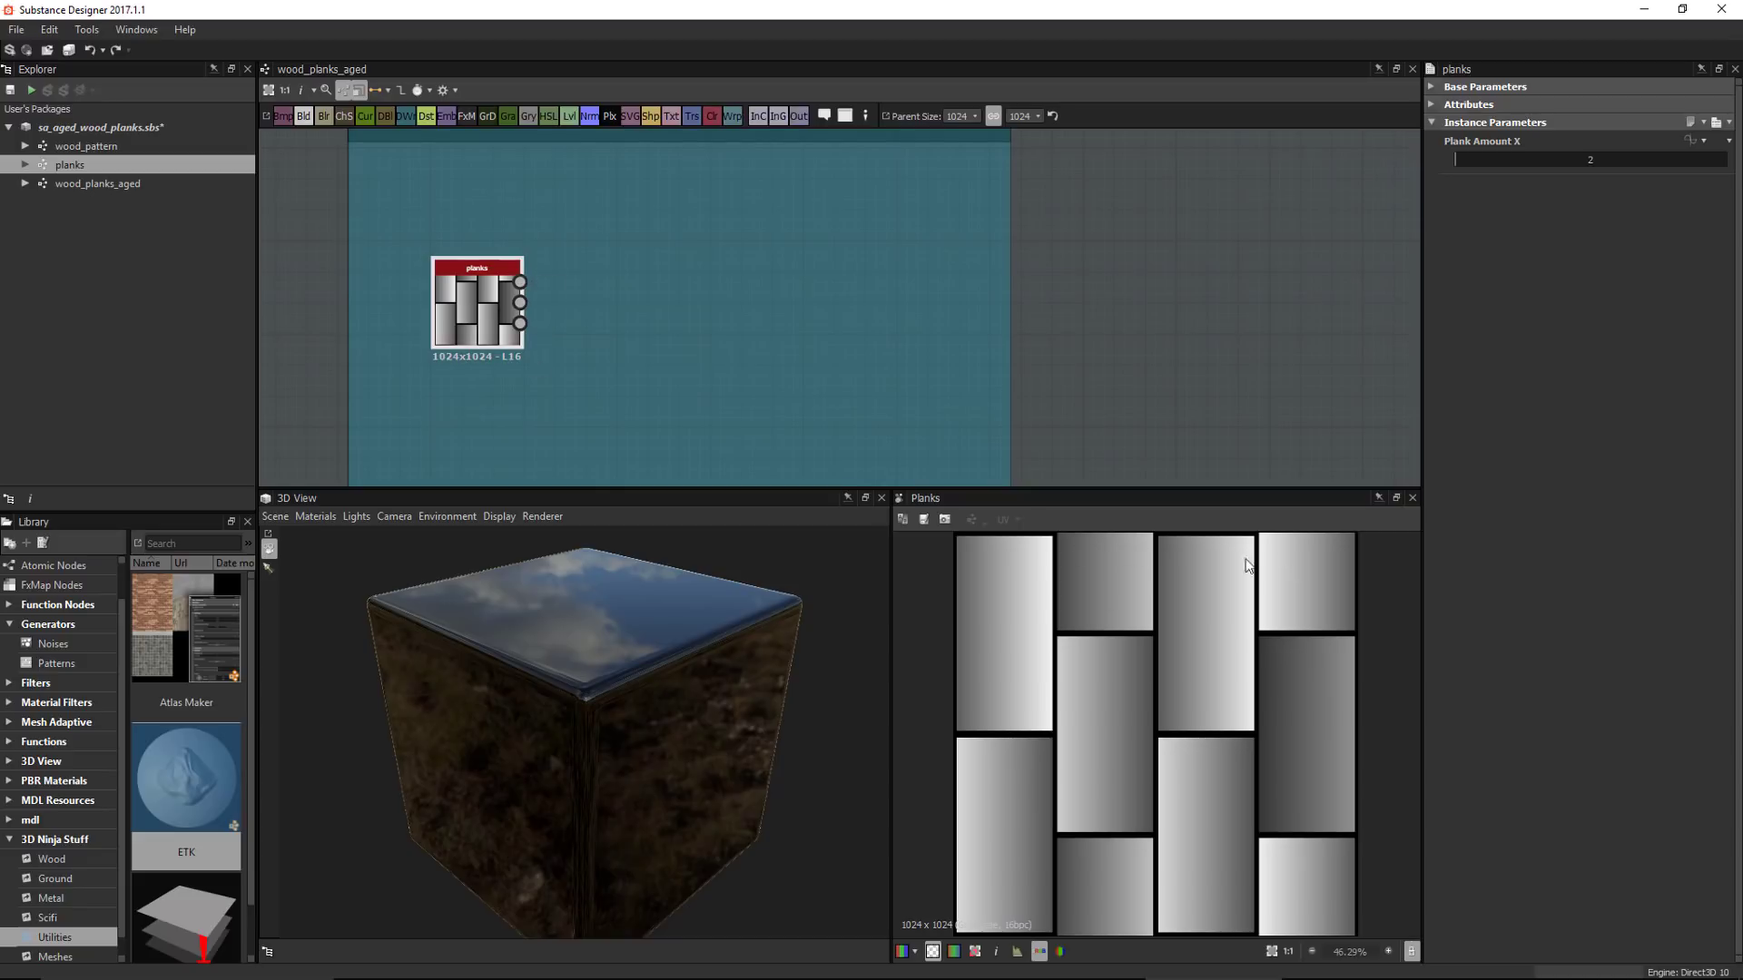
{"action": "scroll", "coordinate": [521, 295], "scroll_direction": "up", "scroll_amount": 1}
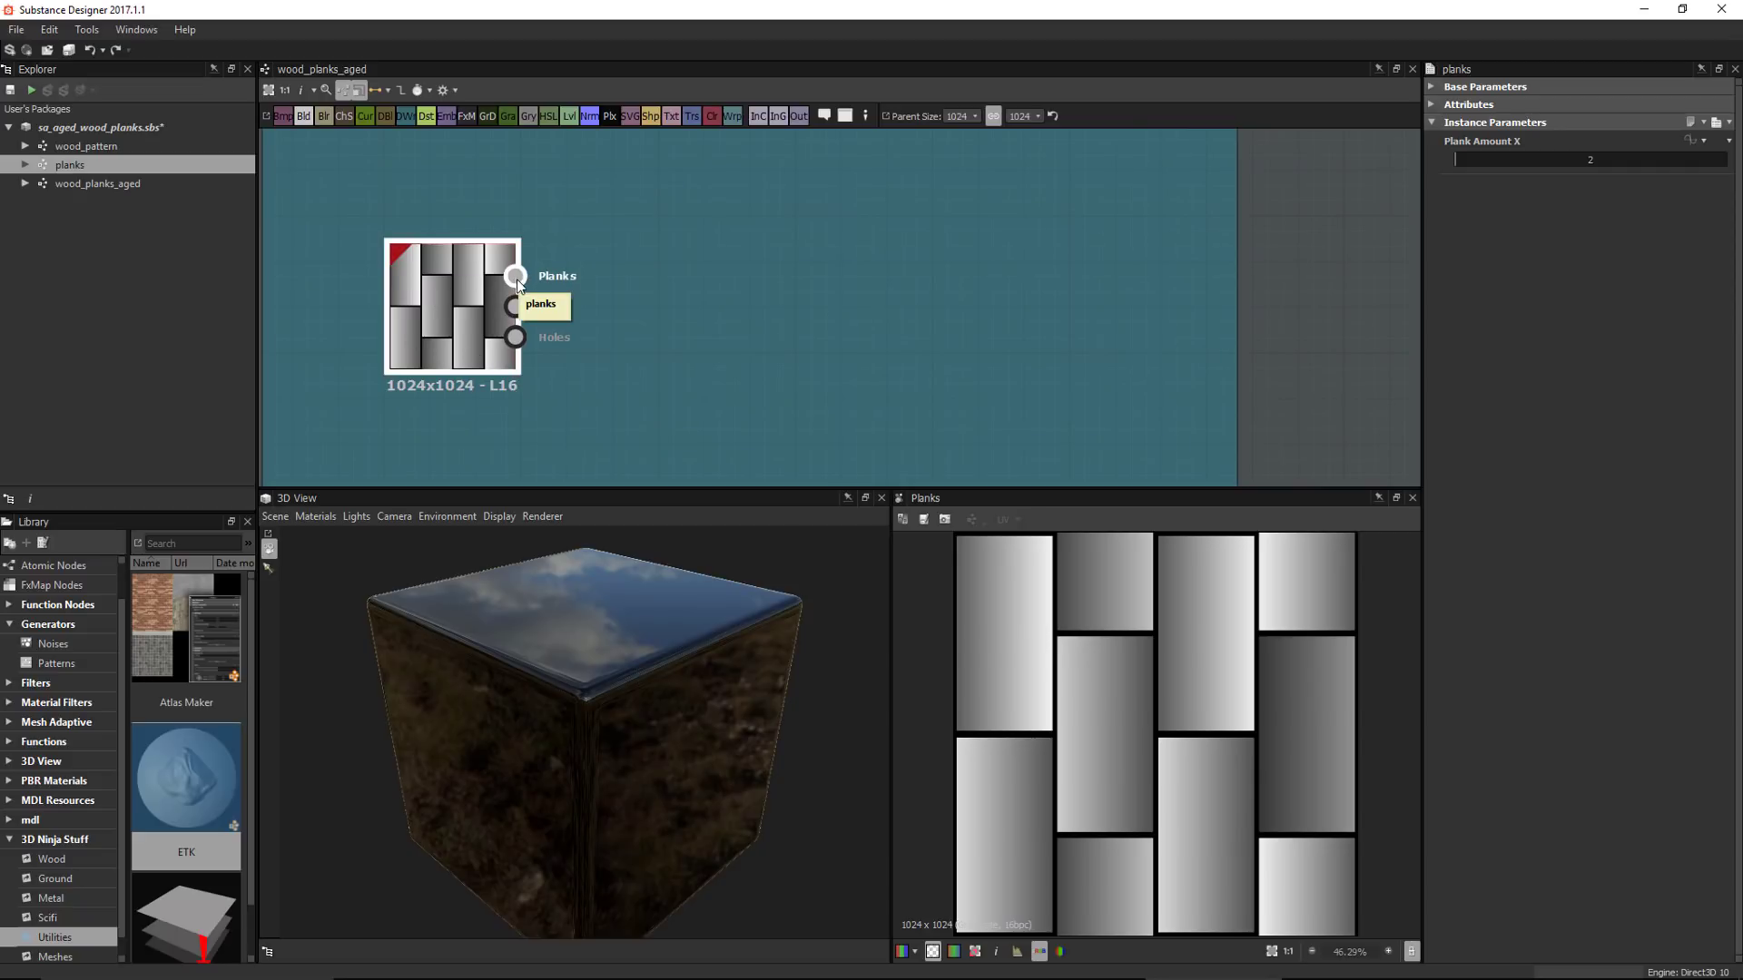
Open the planks graph and inspect its Nails, Holes and Planks output nodes and the output images list
{"action": "double_click", "coordinate": [46, 164]}
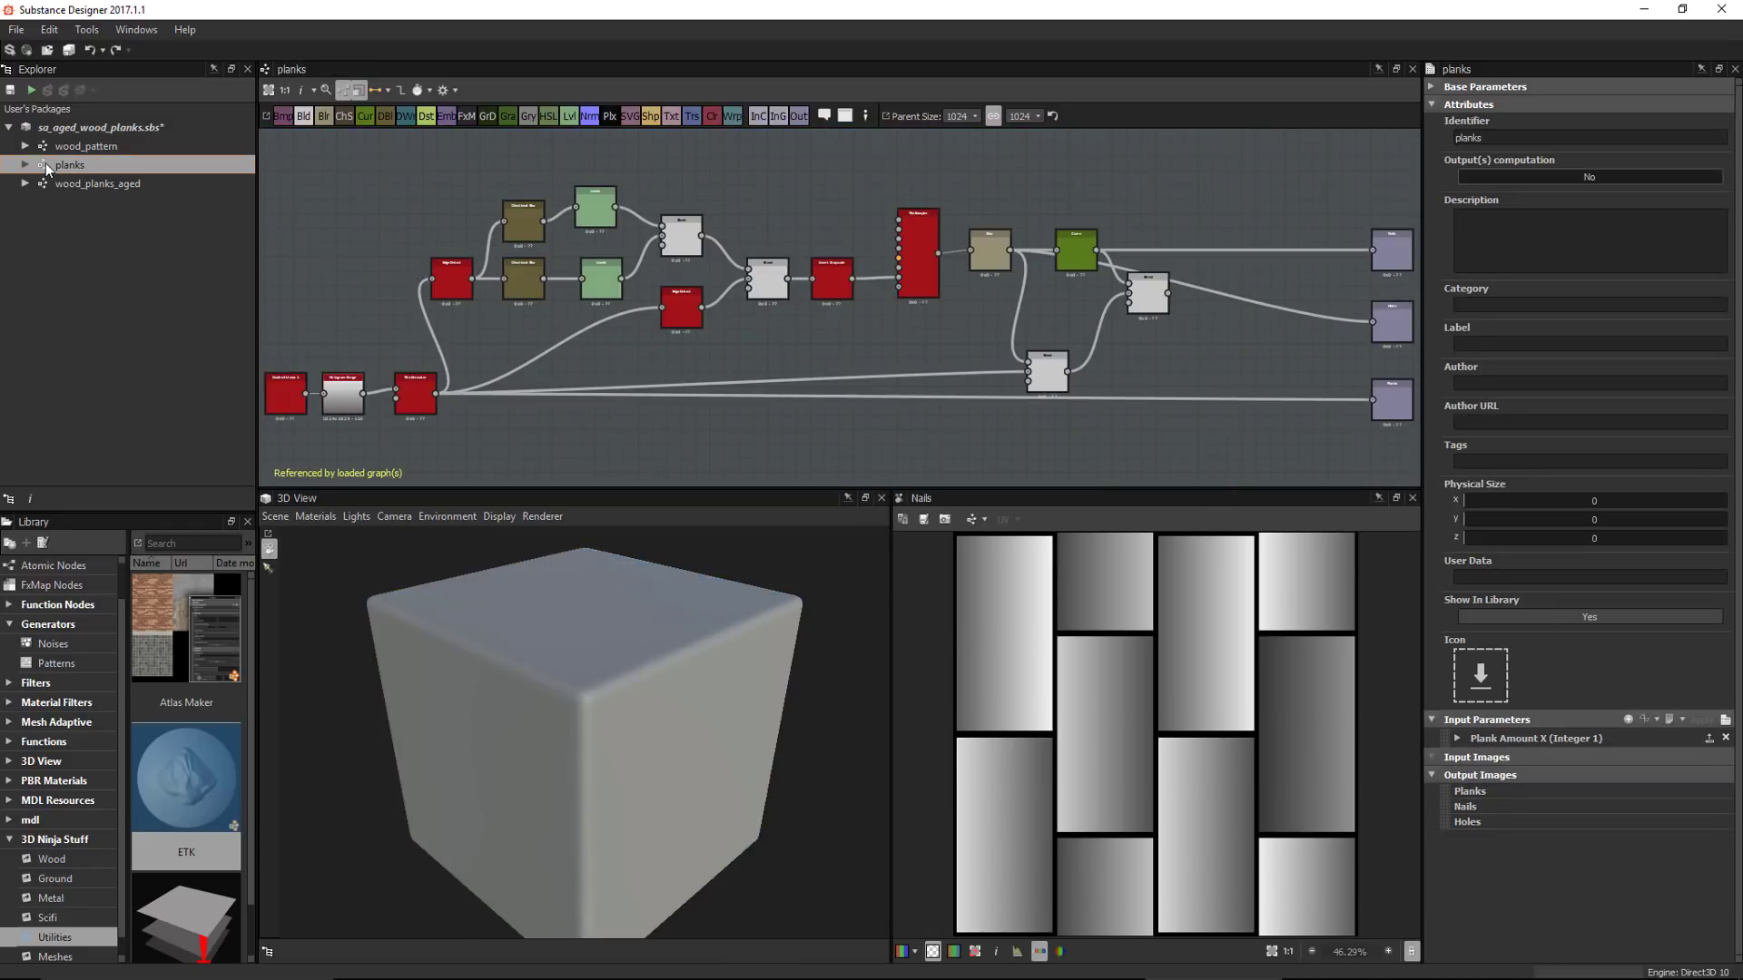
{"action": "middle_click_drag", "start_coordinate": [1315, 350], "coordinate": [1016, 335]}
{"action": "scroll", "coordinate": [1169, 252], "scroll_direction": "up", "scroll_amount": 3}
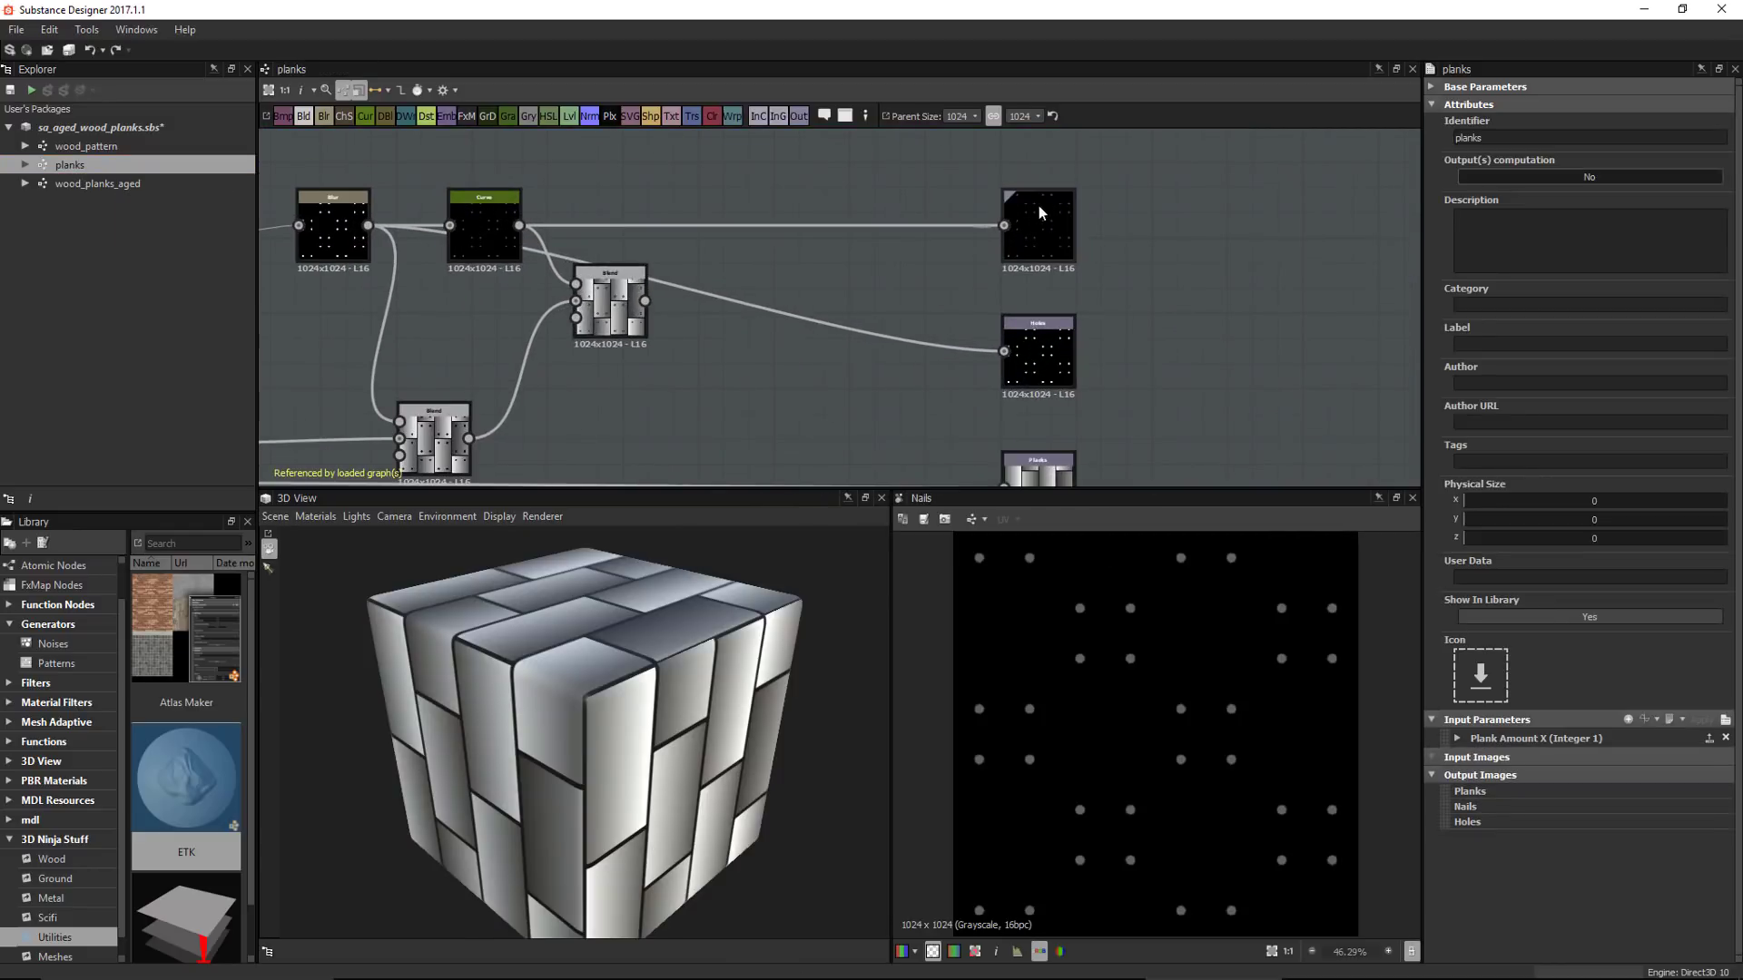
{"action": "middle_click_drag", "start_coordinate": [1066, 412], "coordinate": [1095, 326]}
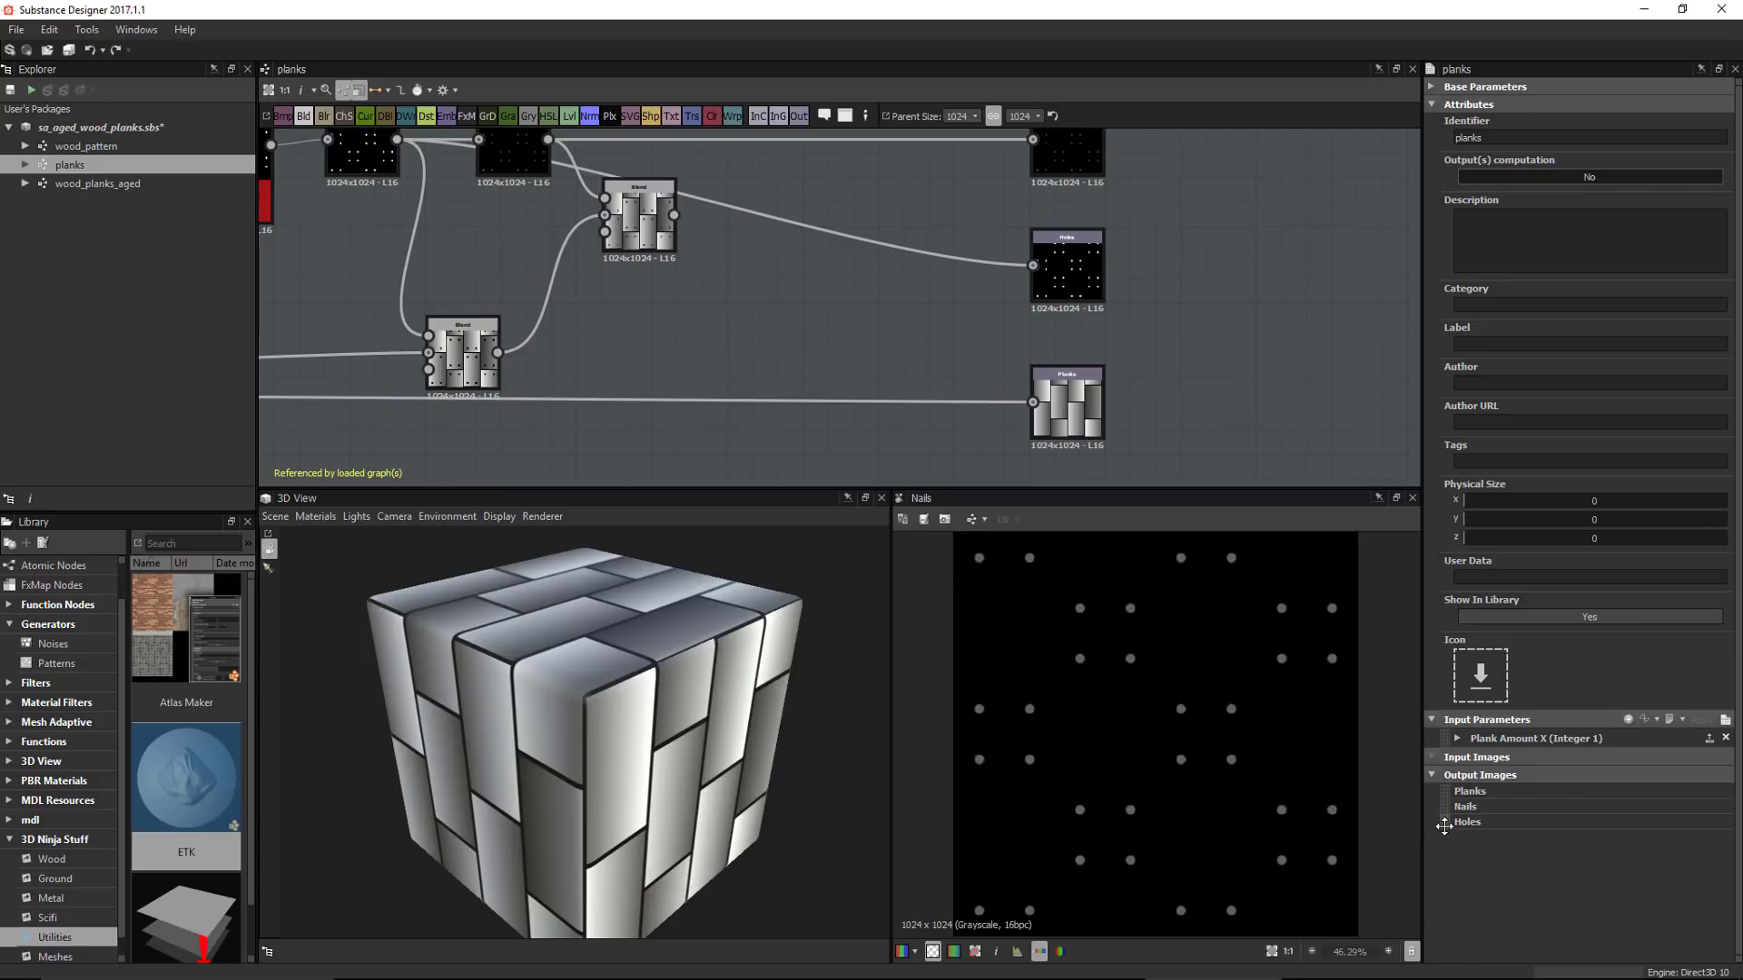
{"action": "left_click_drag", "start_coordinate": [1445, 826], "coordinate": [1446, 817]}
Return to the wood_planks_aged graph and preview the planks node in the Basic Shapes frame
{"action": "double_click", "coordinate": [52, 183]}
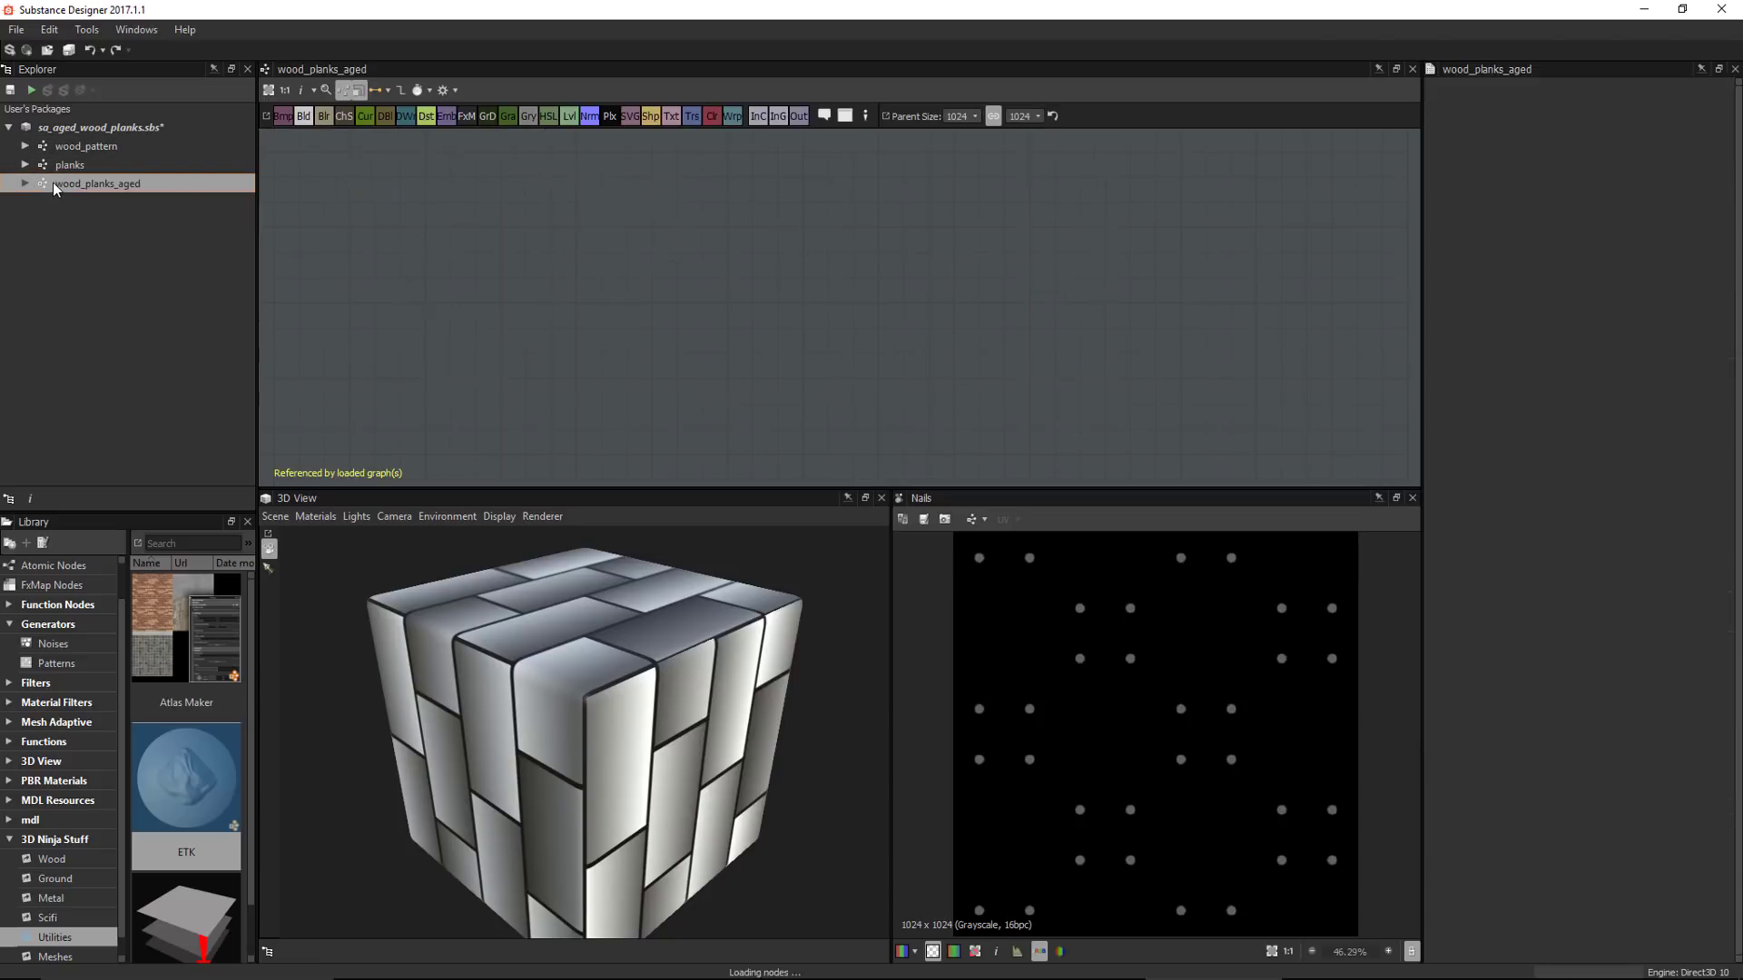
{"action": "scroll", "coordinate": [481, 286], "scroll_direction": "up", "scroll_amount": 5}
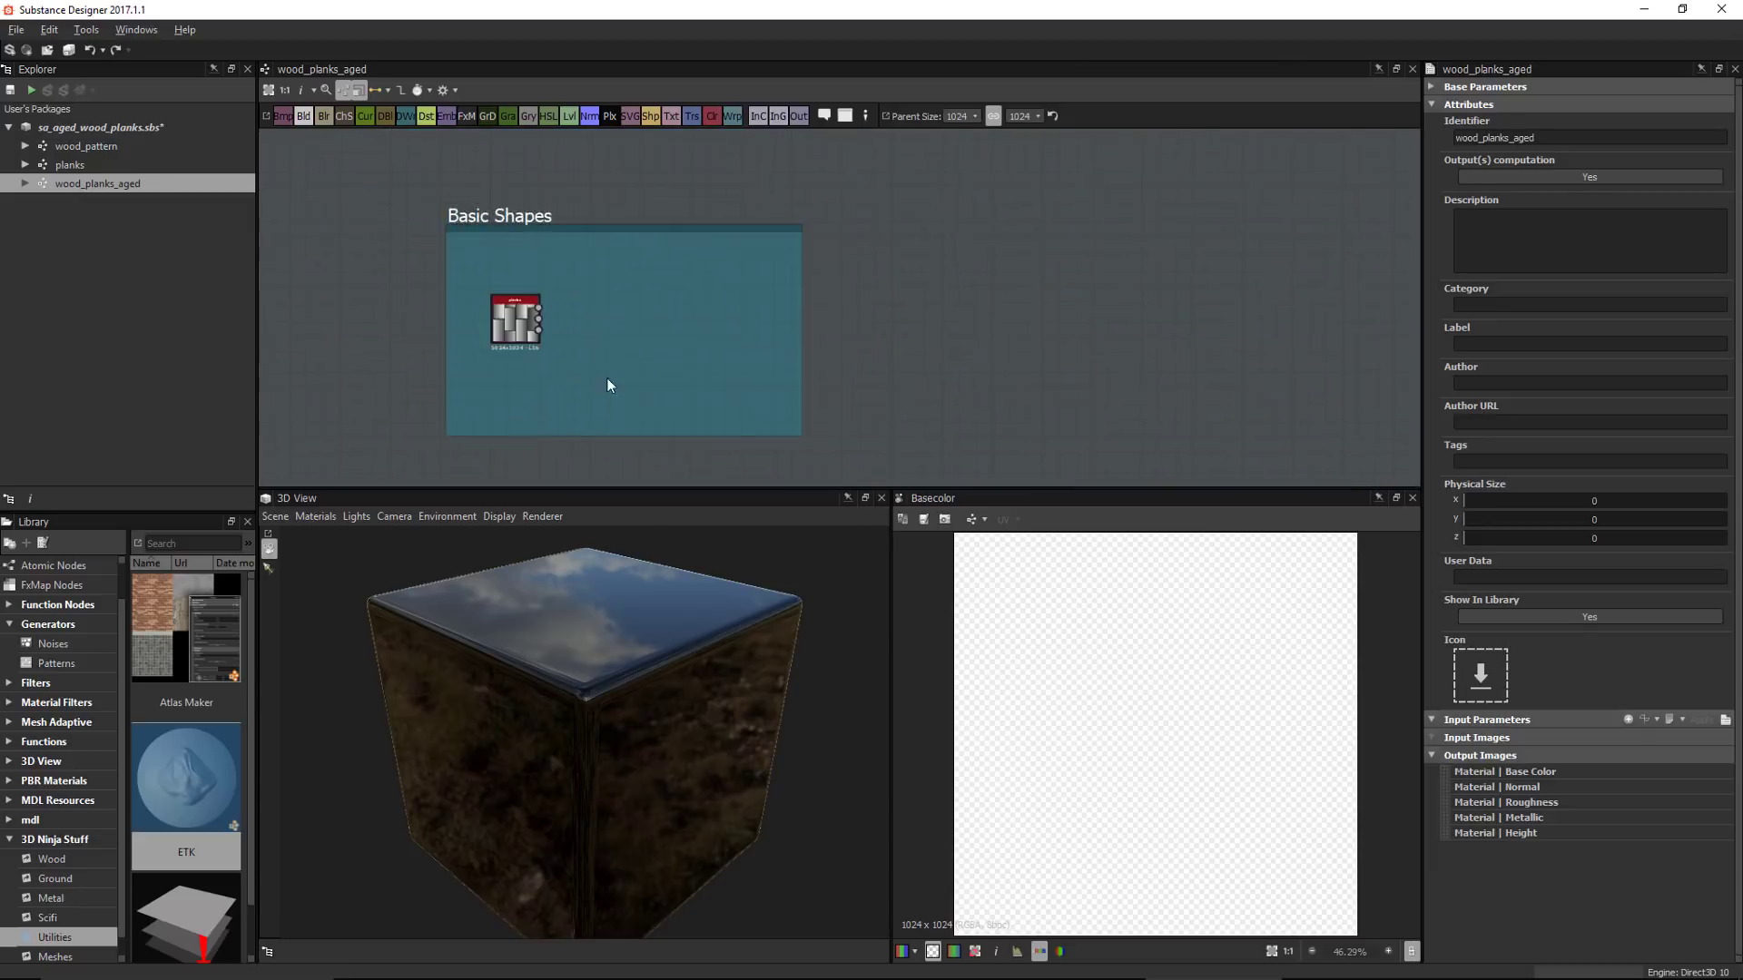
{"action": "scroll", "coordinate": [608, 385], "scroll_direction": "up", "scroll_amount": 3}
{"action": "double_click", "coordinate": [505, 309]}
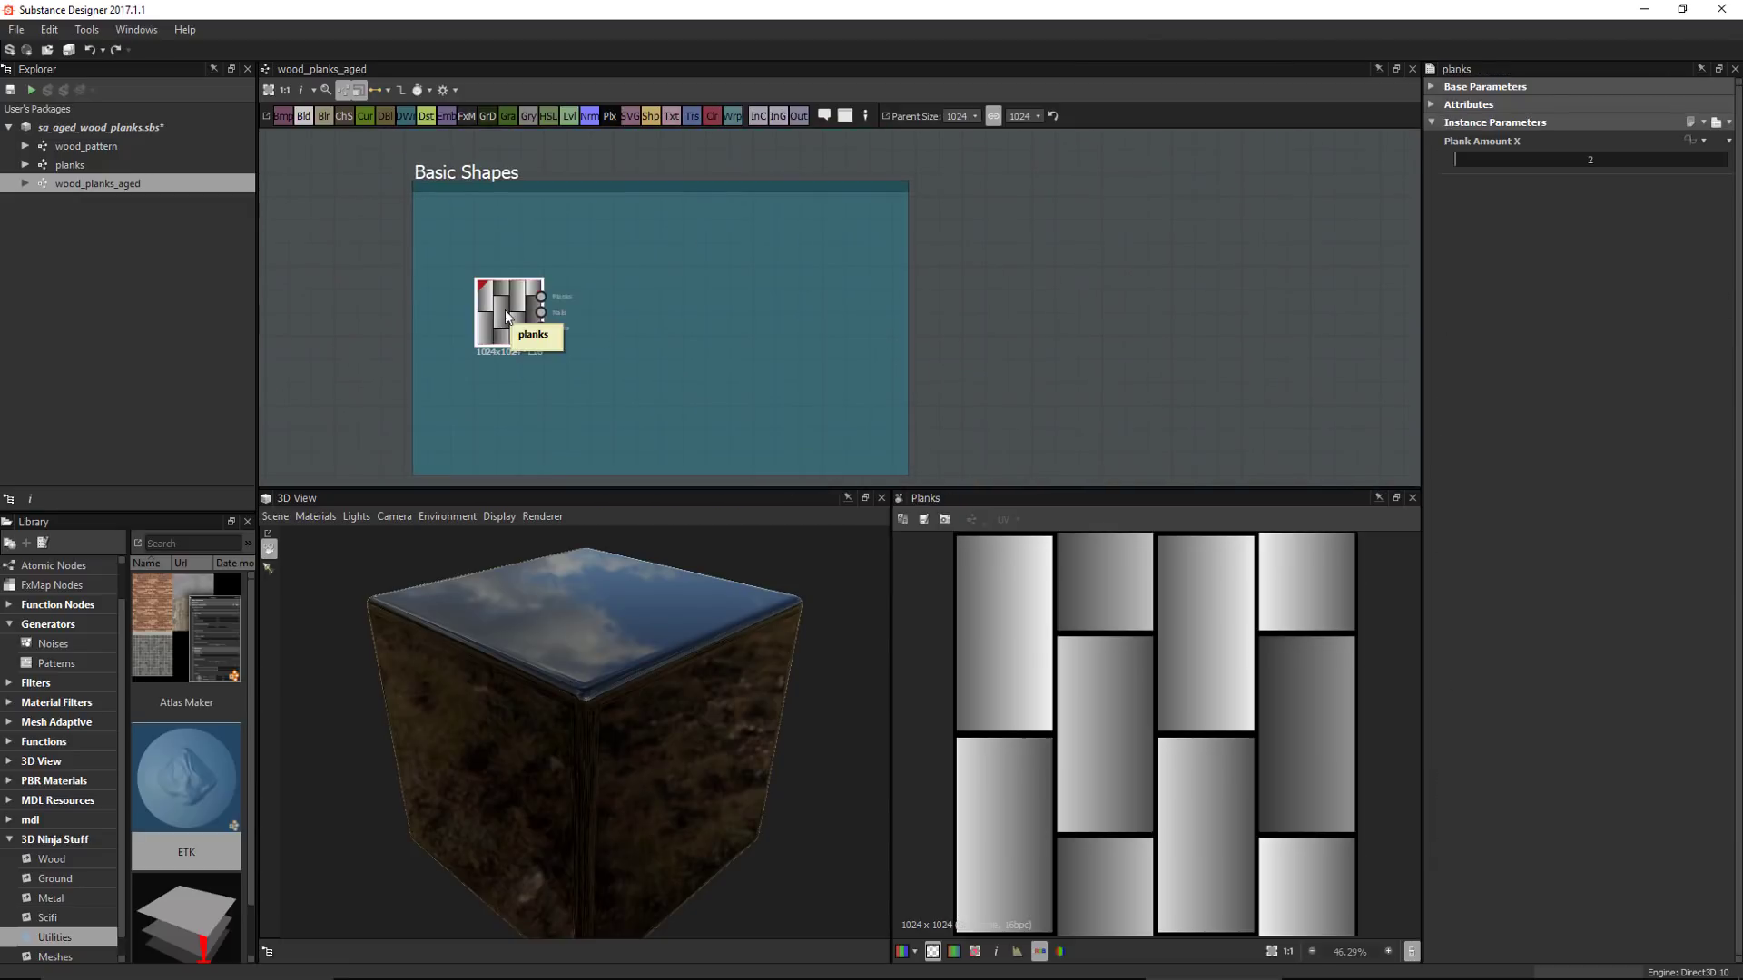
Add a Warp node beside the planks node and connect the Planks output to its main input
{"action": "key", "text": "space"}
{"action": "type", "text": "warp"}
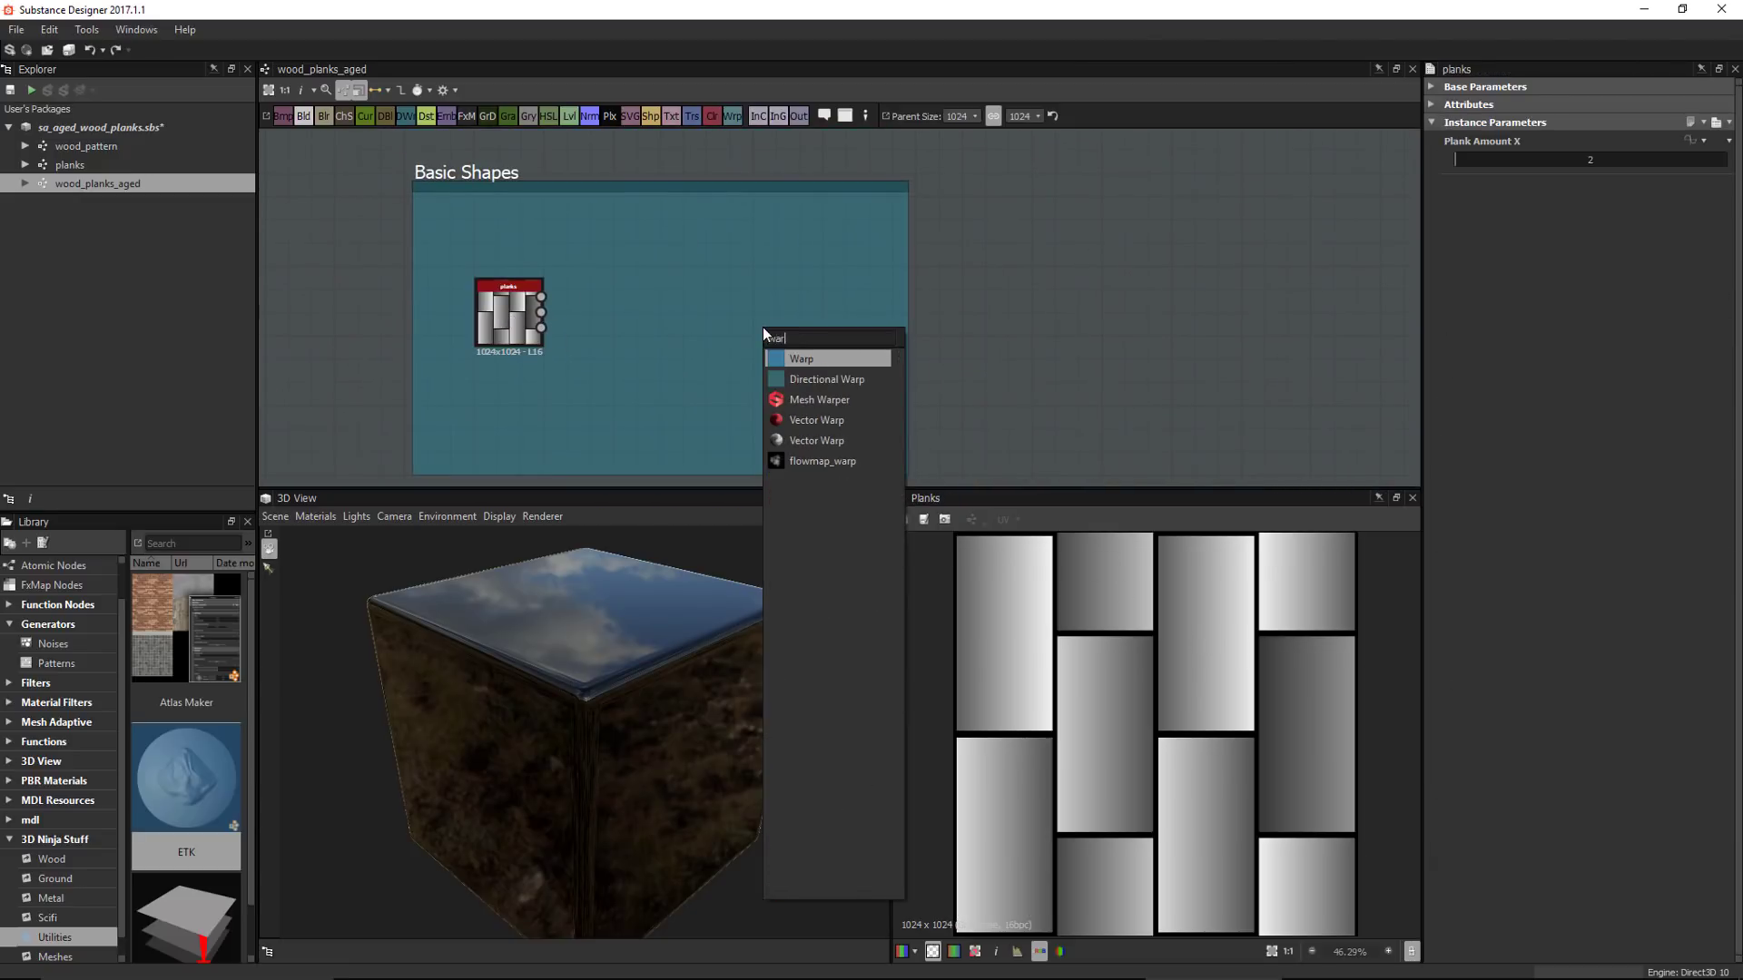
{"action": "key", "text": "Return"}
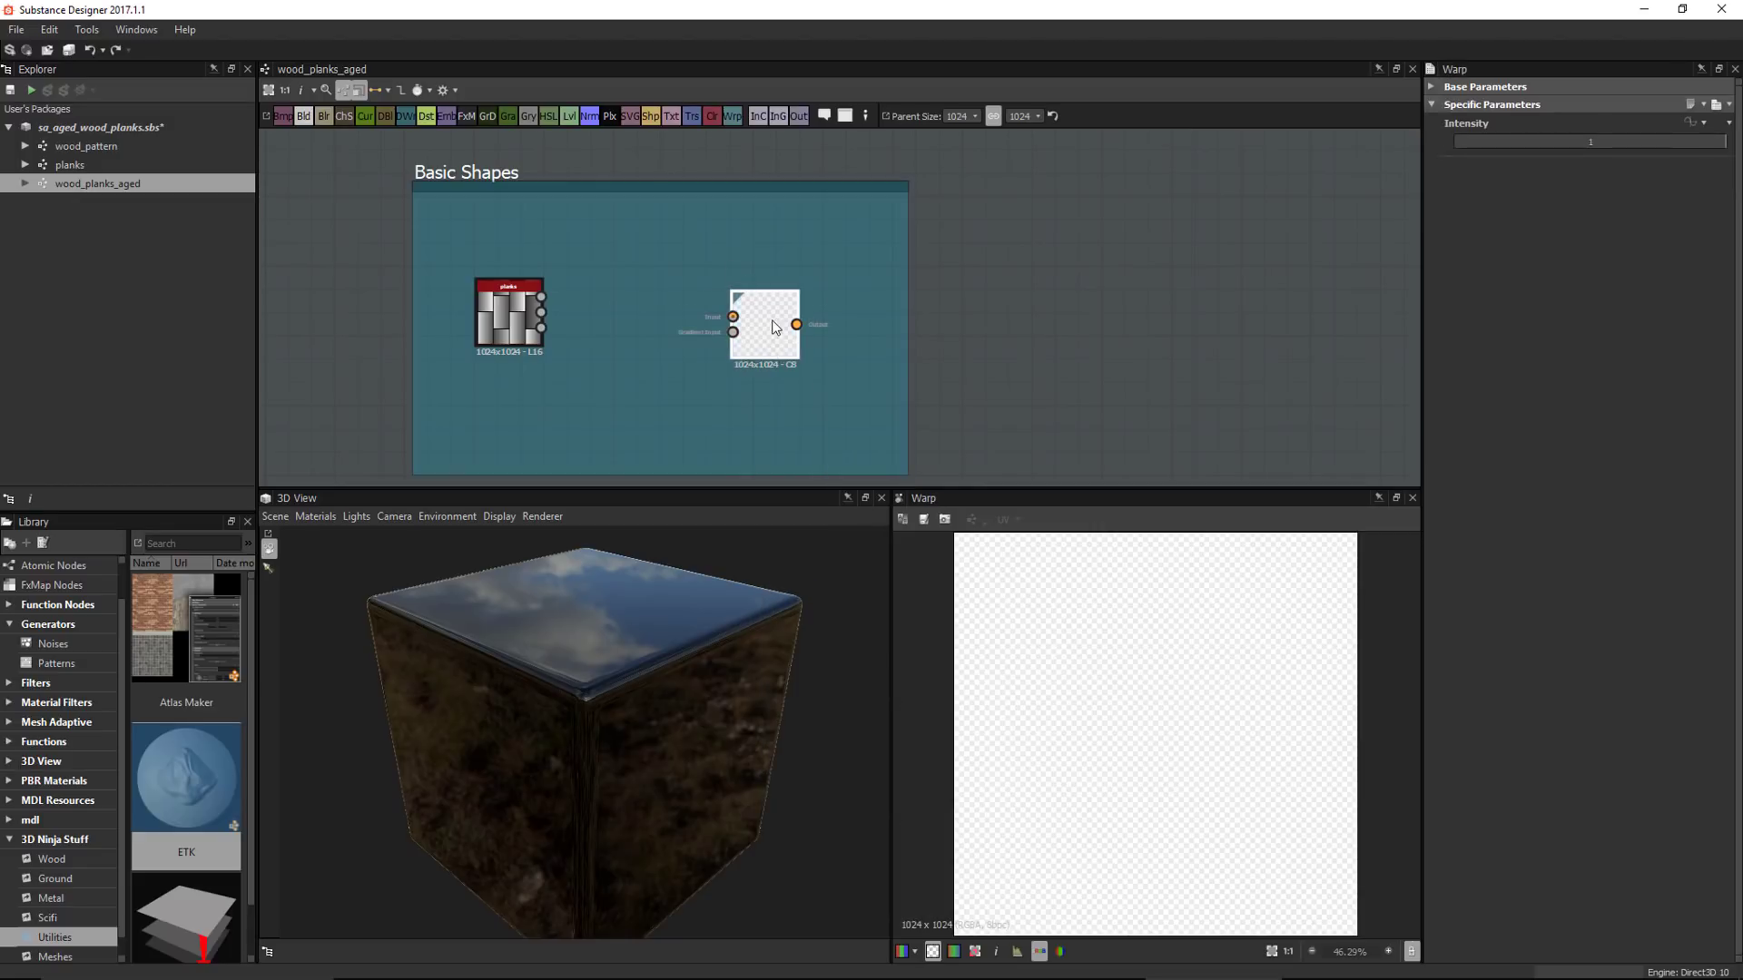
{"action": "left_click_drag", "start_coordinate": [542, 296], "coordinate": [805, 346]}
{"action": "middle_click_drag", "start_coordinate": [692, 339], "coordinate": [692, 333]}
{"action": "scroll", "coordinate": [691, 333], "scroll_direction": "up", "scroll_amount": 2}
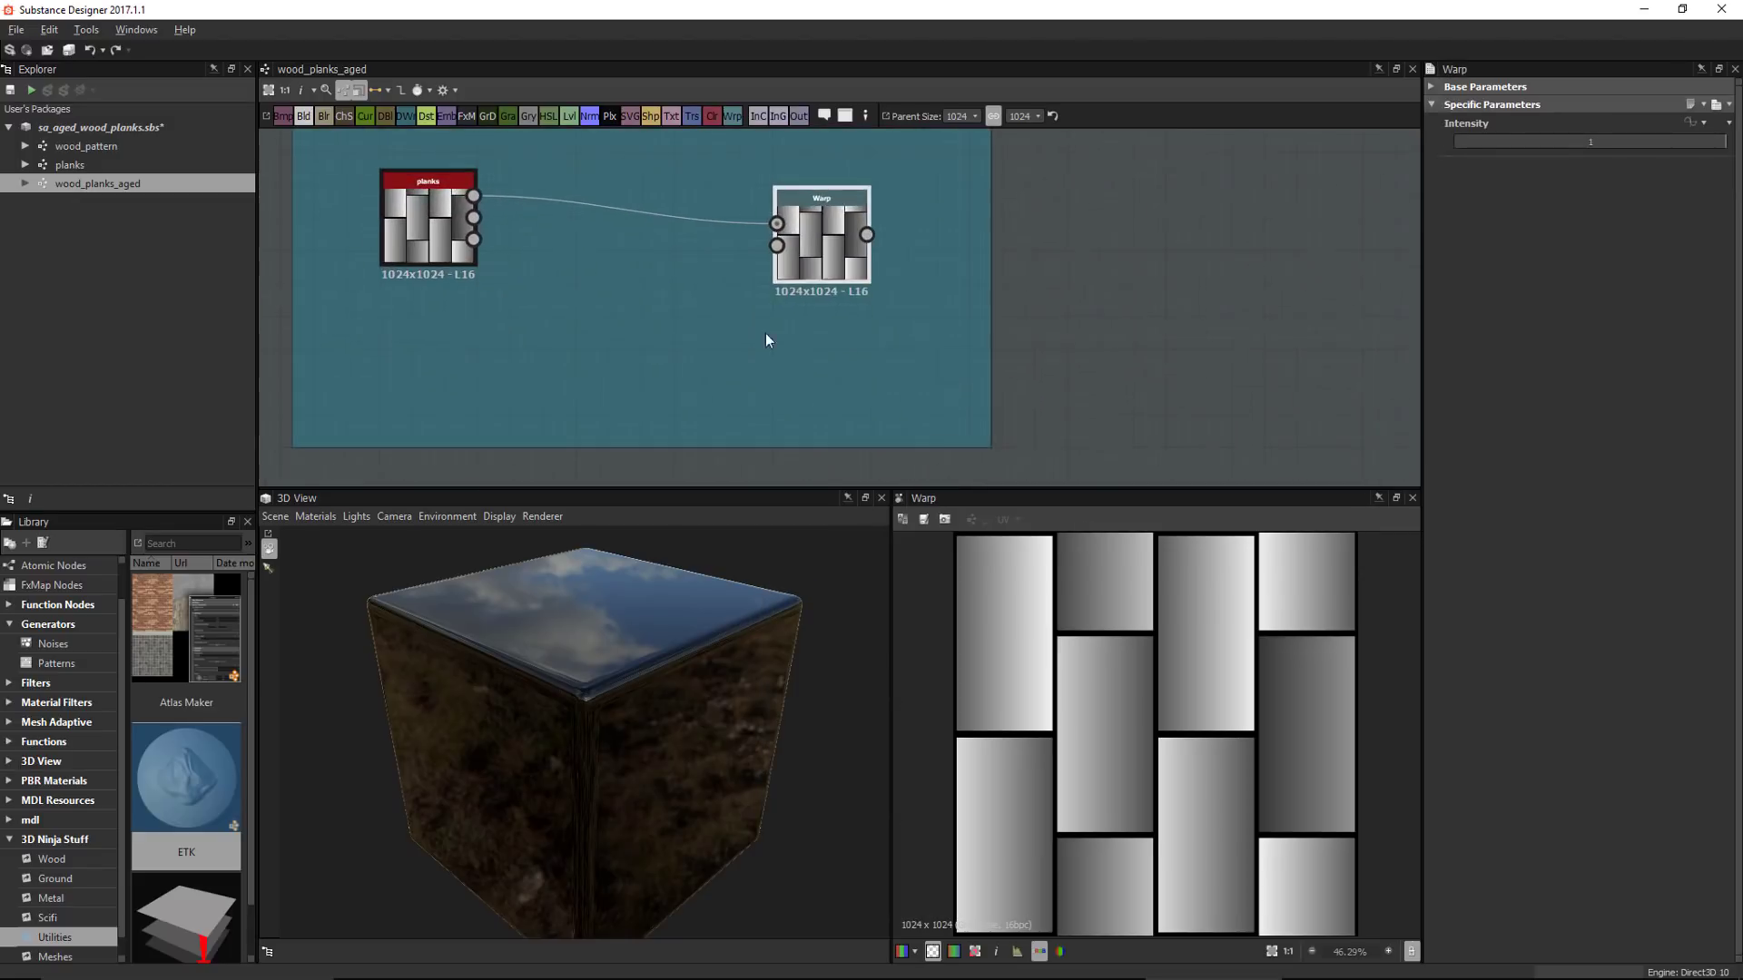
Add a Perlin Noise 1 node below the planks node and connect it to the Warp node's Gradient Input
{"action": "key", "text": "space"}
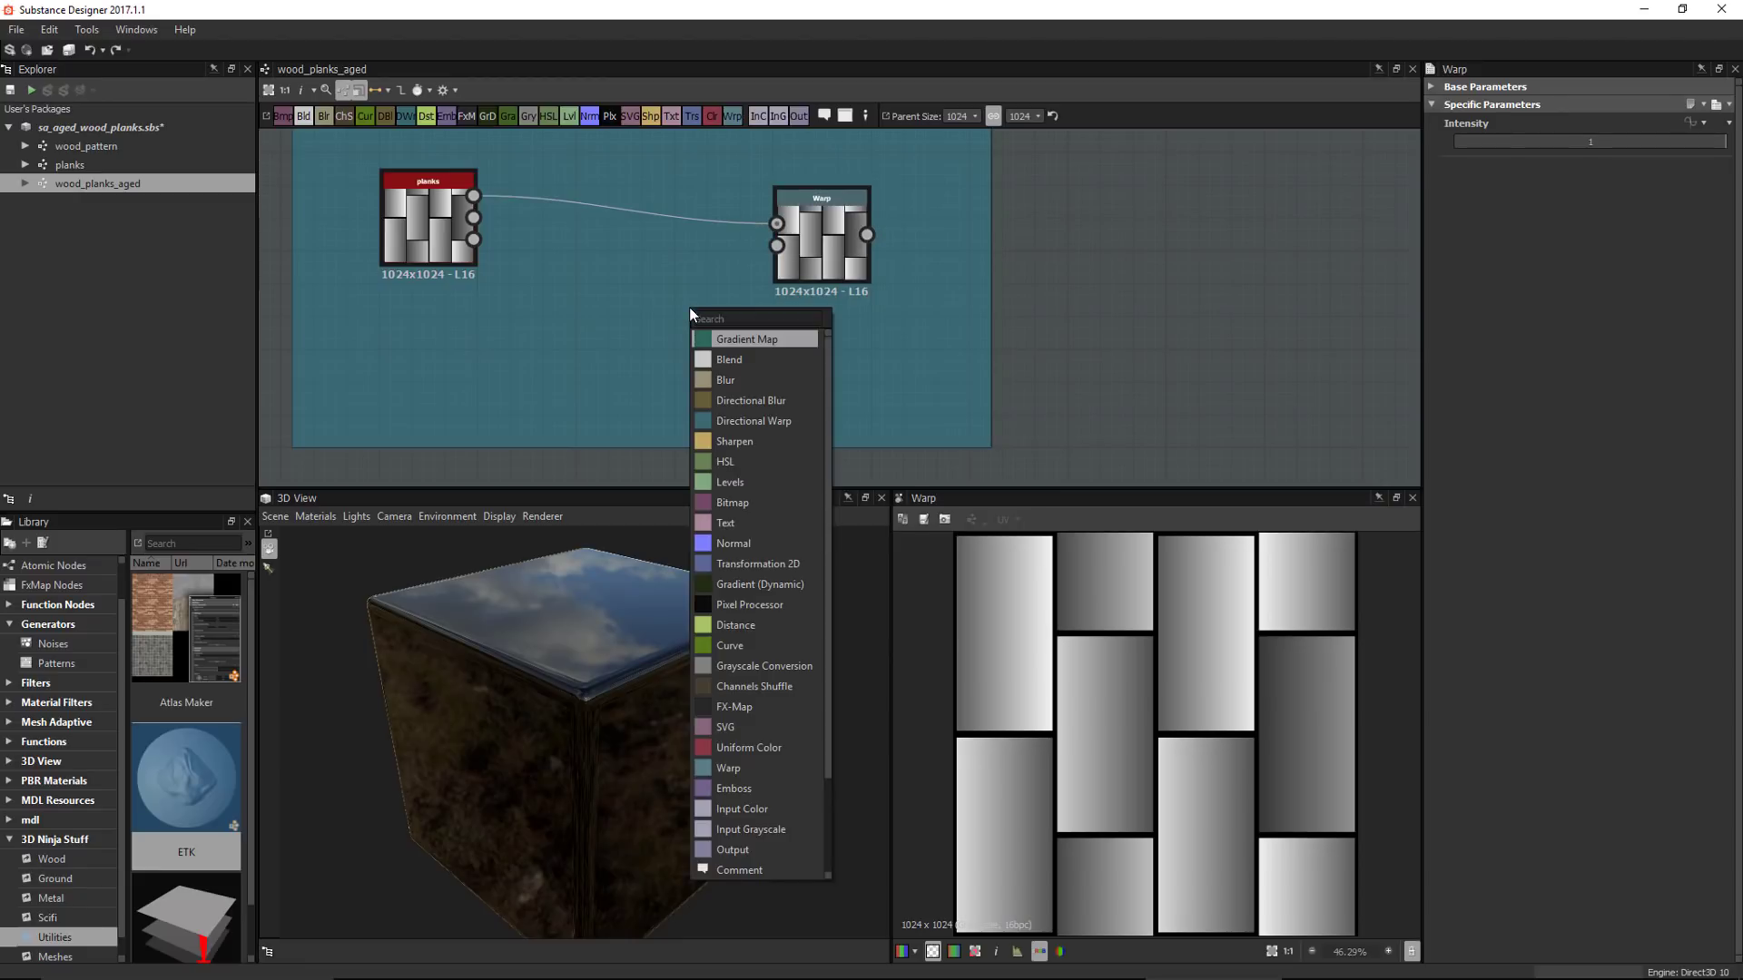
{"action": "type", "text": "per"}
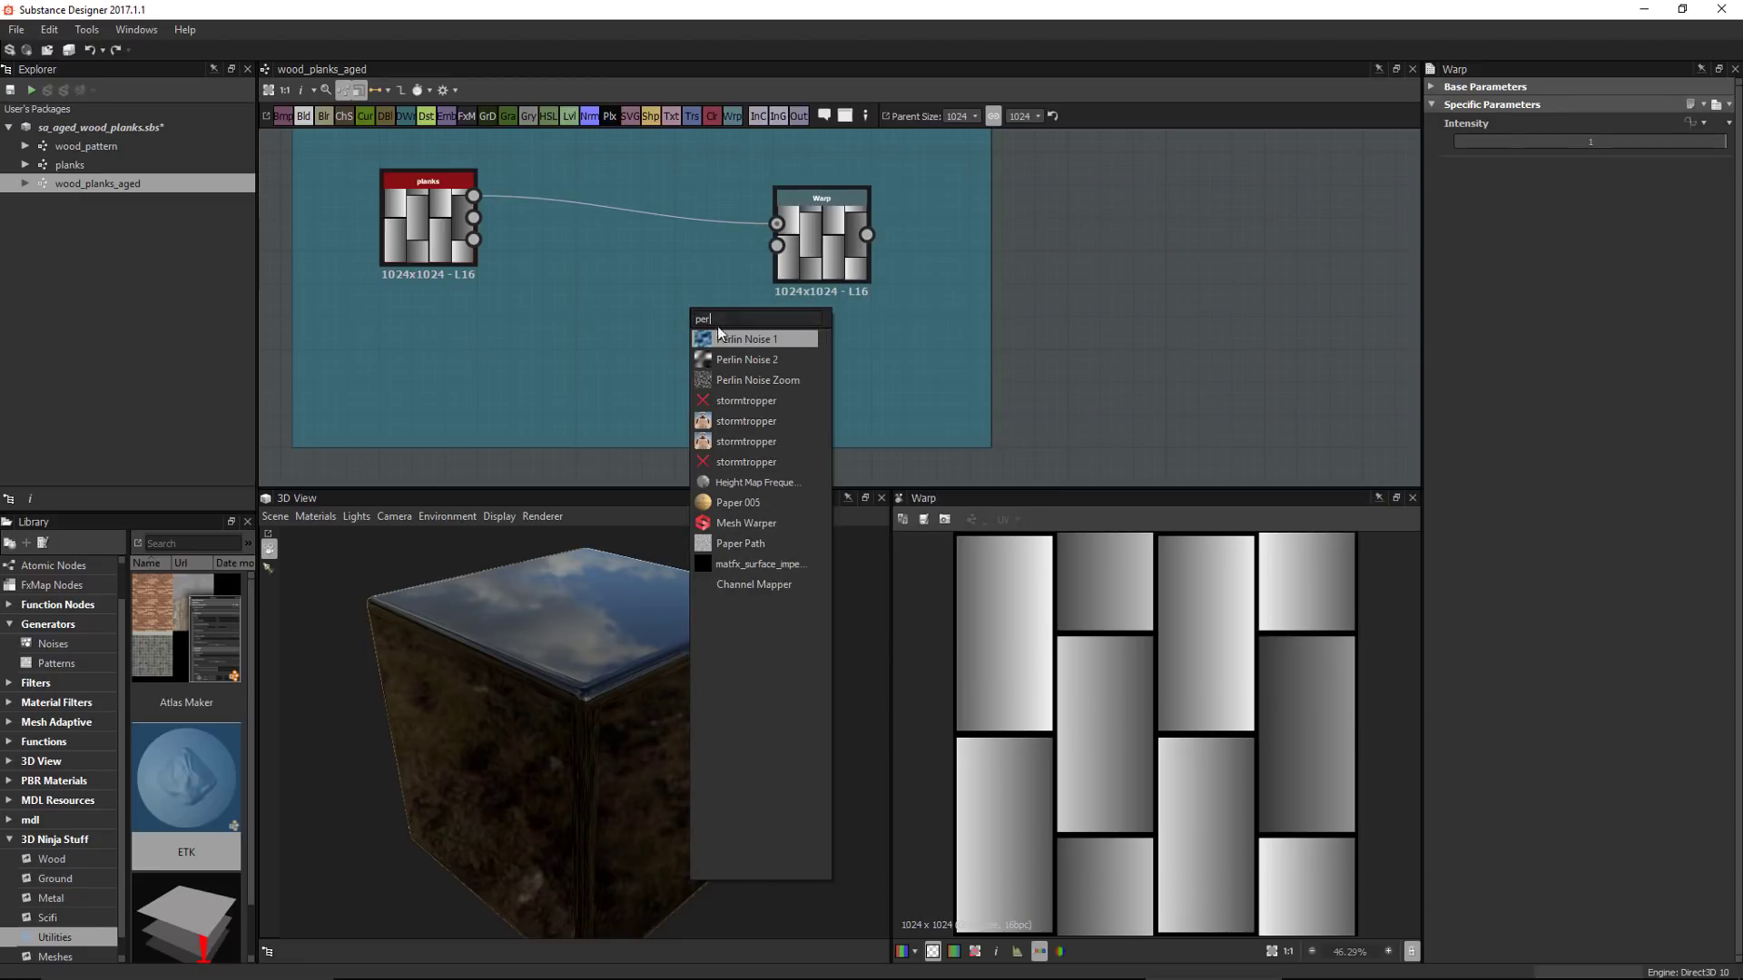
{"action": "left_click", "coordinate": [724, 342]}
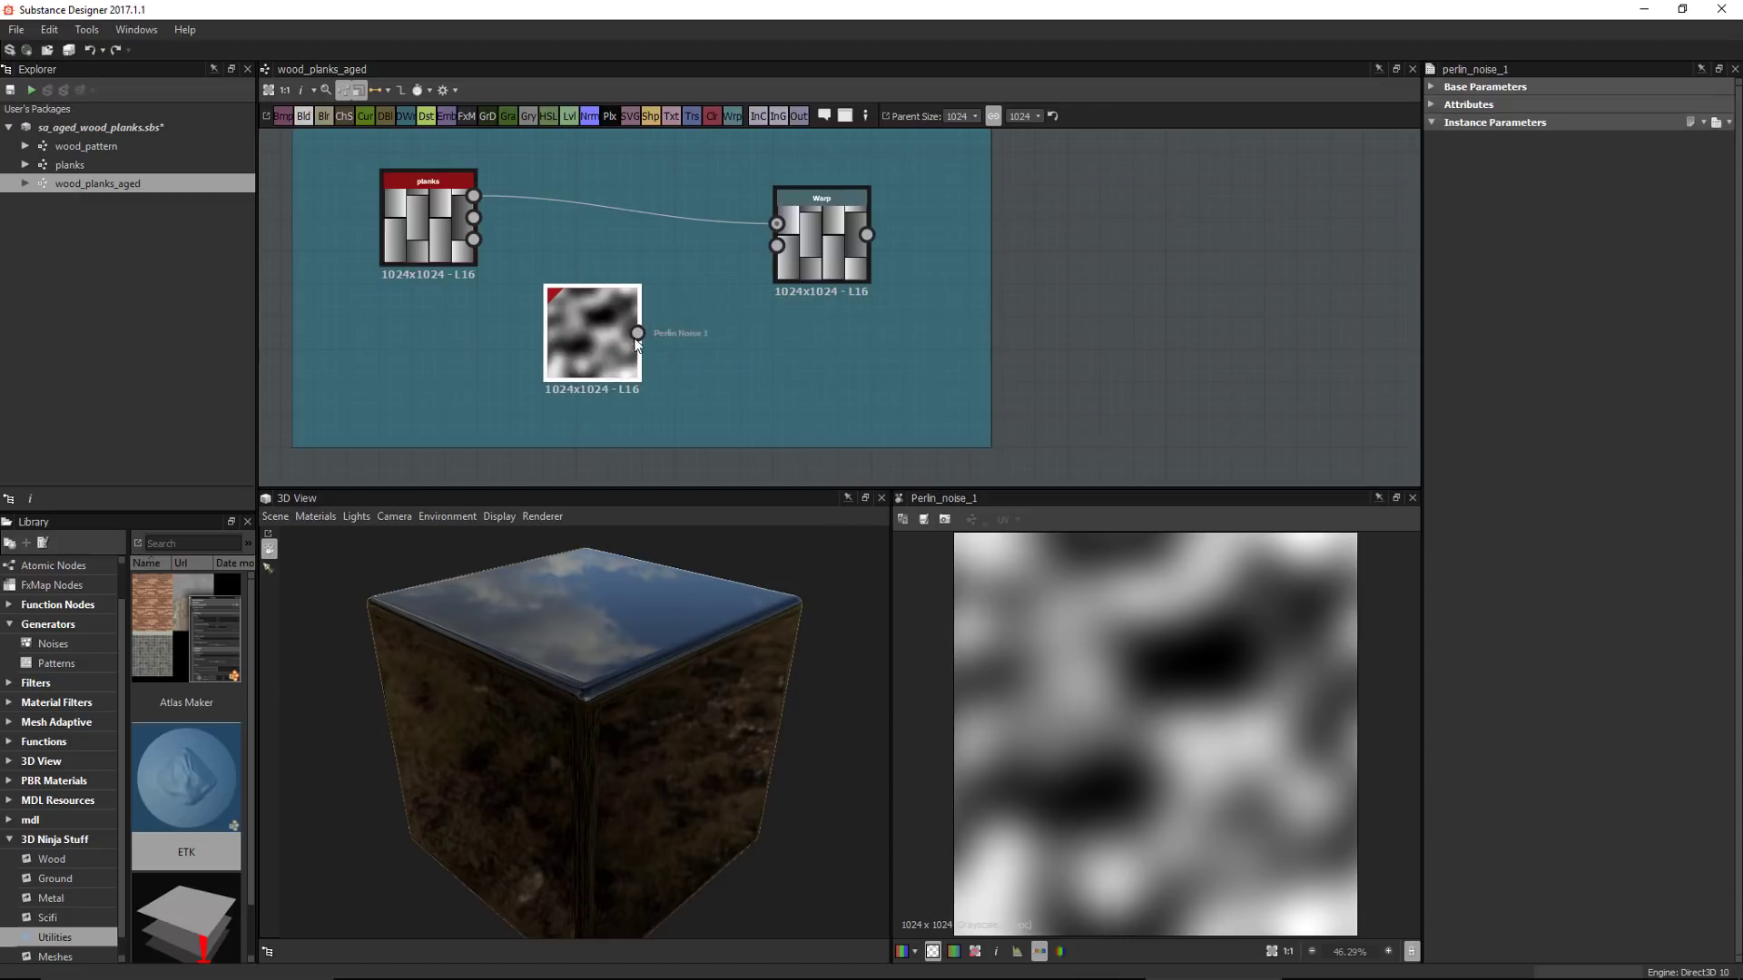
{"action": "left_click_drag", "start_coordinate": [651, 240], "coordinate": [776, 245]}
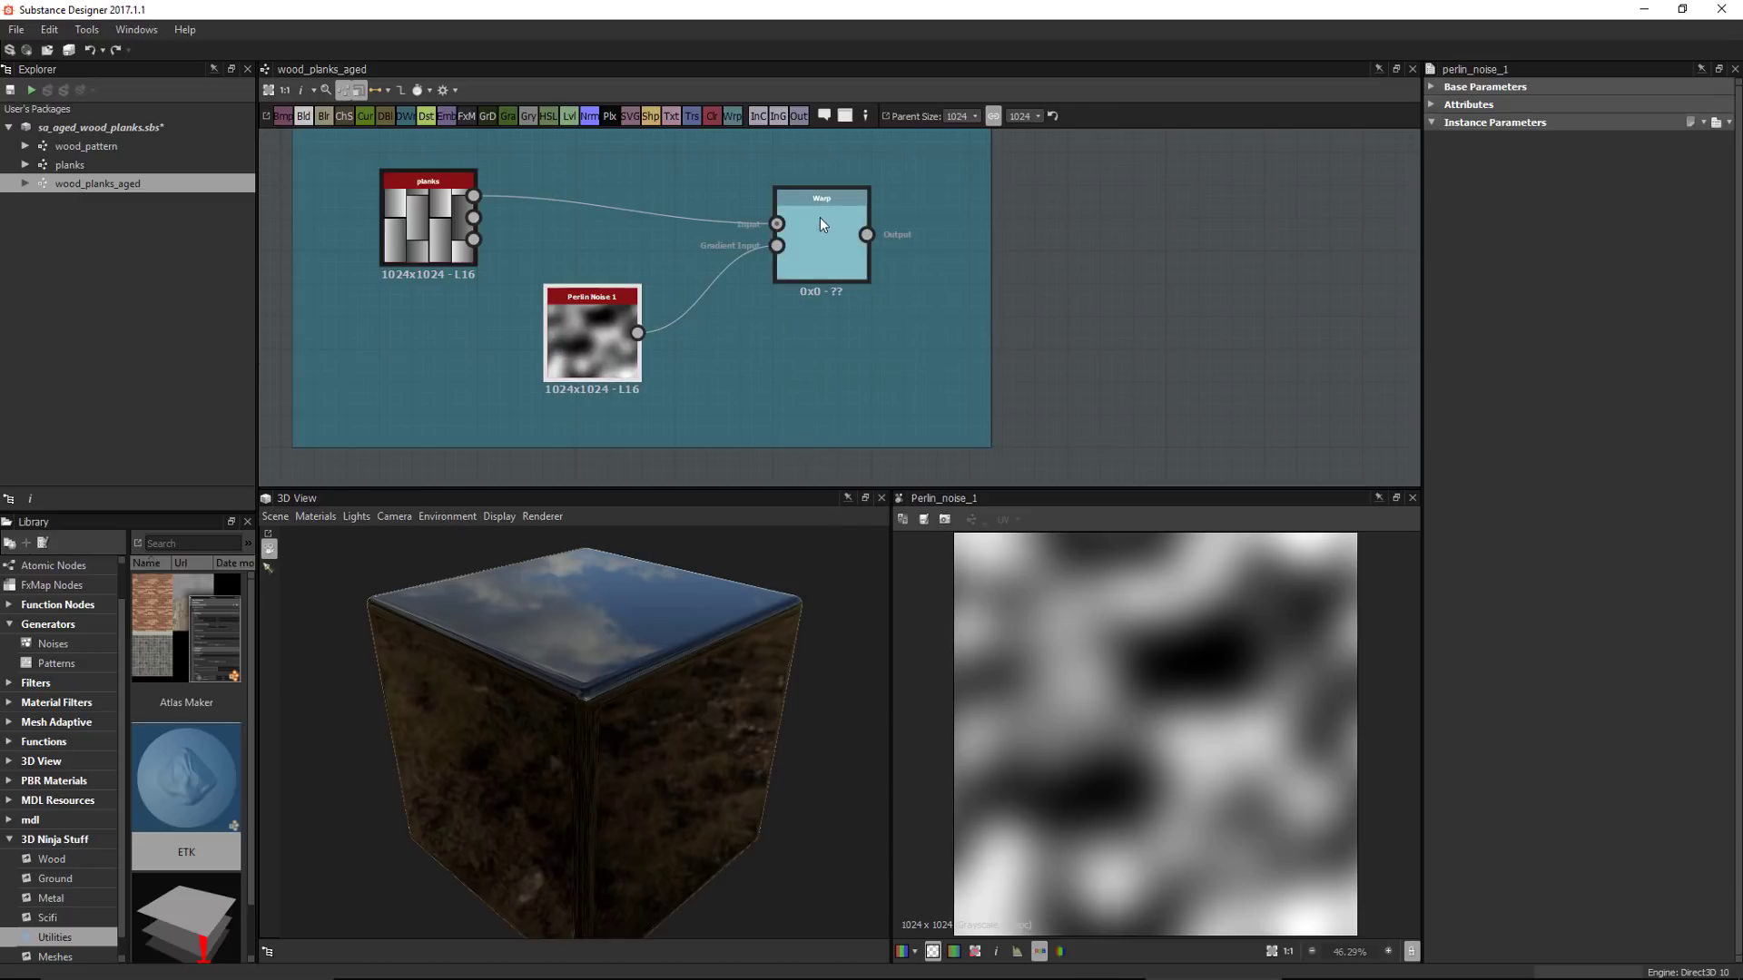
Preview the Warp node and set its Intensity to 0.26
{"action": "double_click", "coordinate": [826, 239]}
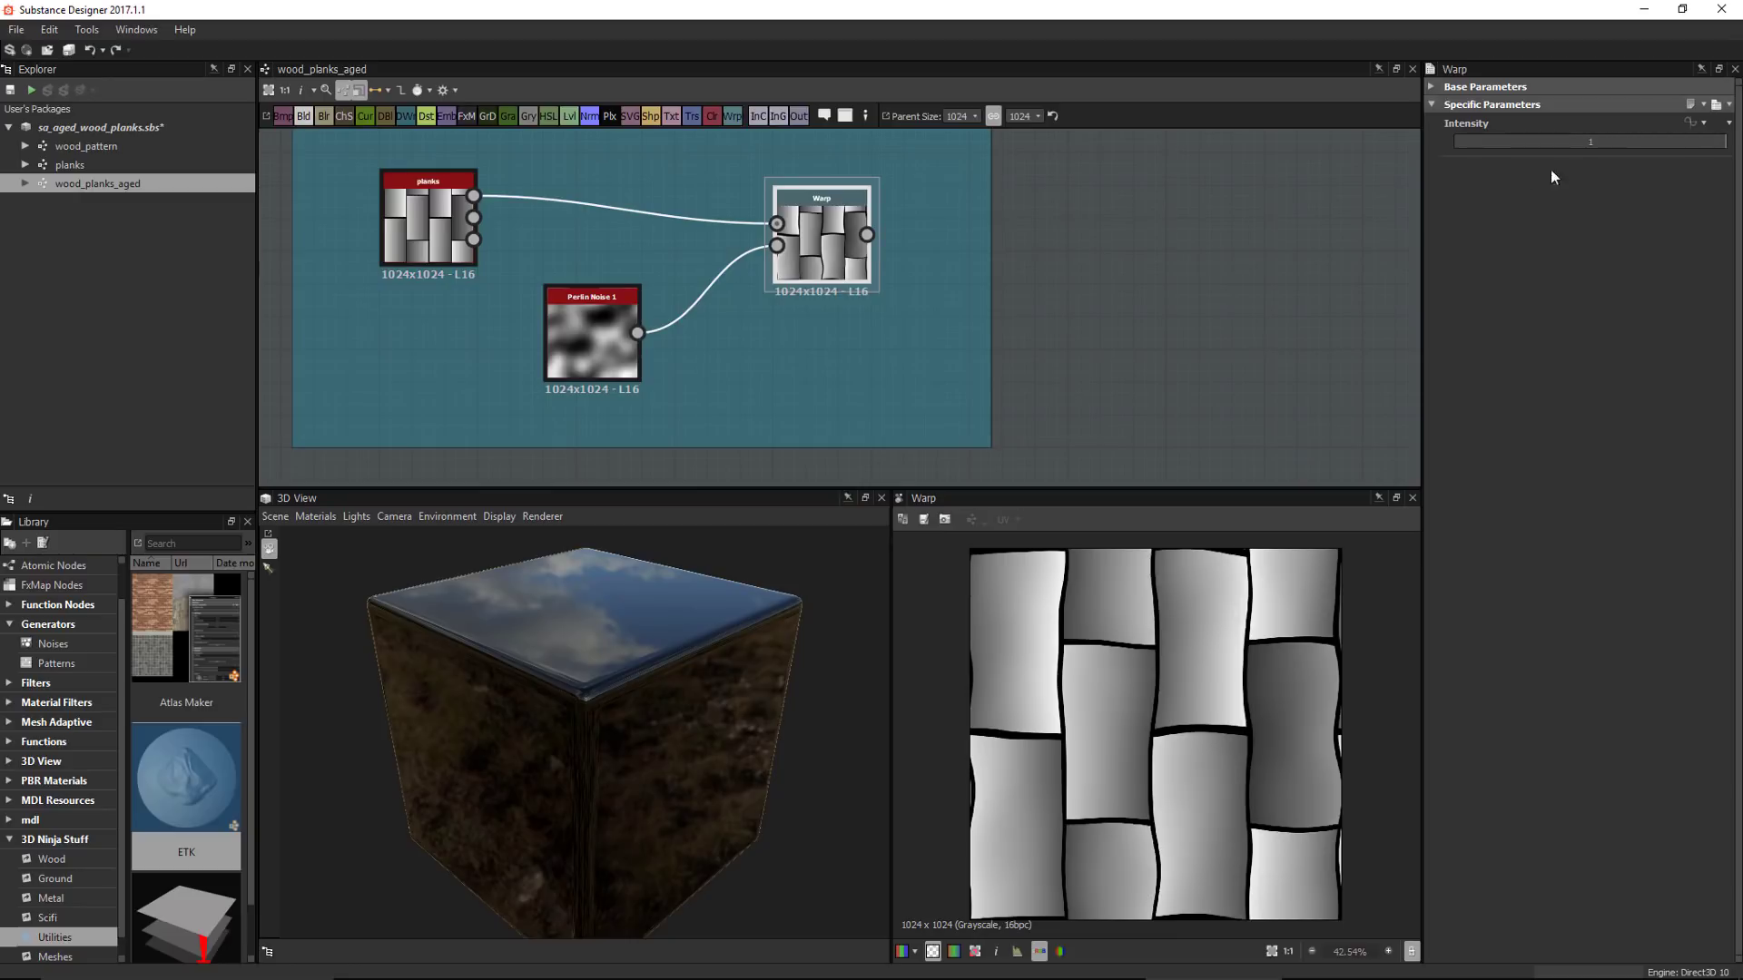
{"action": "left_click_drag", "start_coordinate": [1594, 138], "coordinate": [1528, 160]}
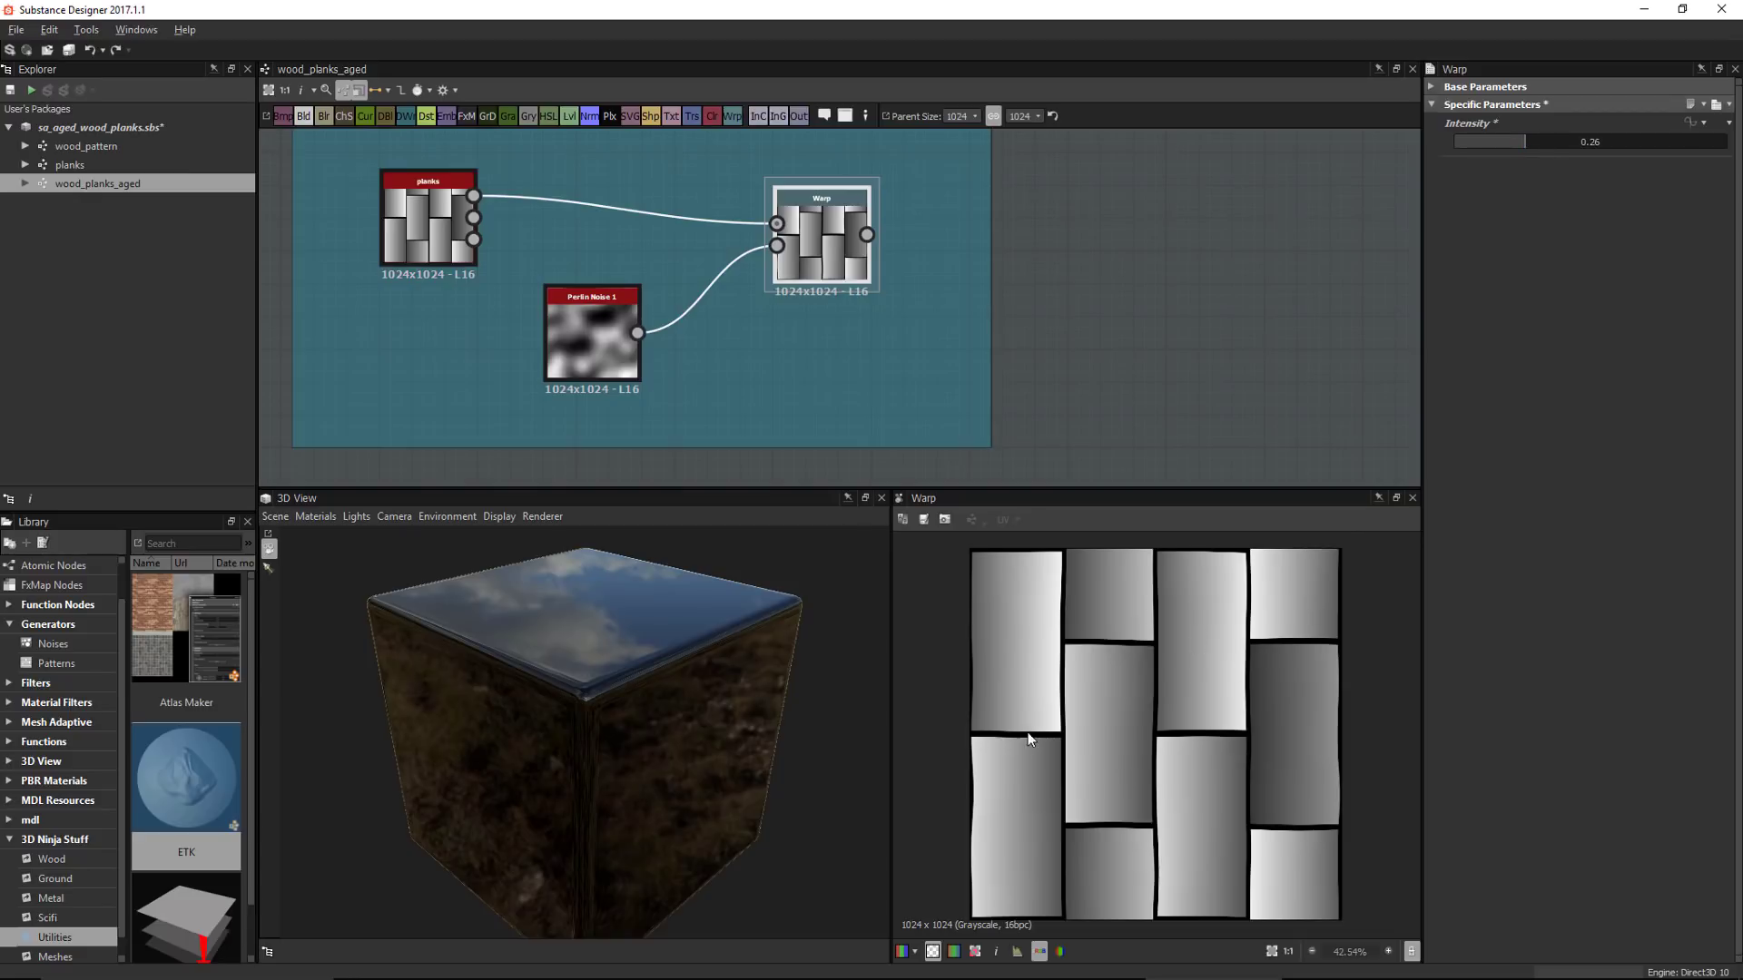
{"action": "scroll", "coordinate": [1160, 603], "scroll_direction": "up", "scroll_amount": 1}
{"action": "scroll", "coordinate": [807, 278], "scroll_direction": "down", "scroll_amount": 1}
Tidy the planks, Warp and Perlin Noise 1 nodes, aligning planks with Warp, and shrink the Basic Shapes frame around them
{"action": "scroll", "coordinate": [807, 278], "scroll_direction": "down", "scroll_amount": 2}
{"action": "middle_click_drag", "start_coordinate": [807, 278], "coordinate": [844, 368]}
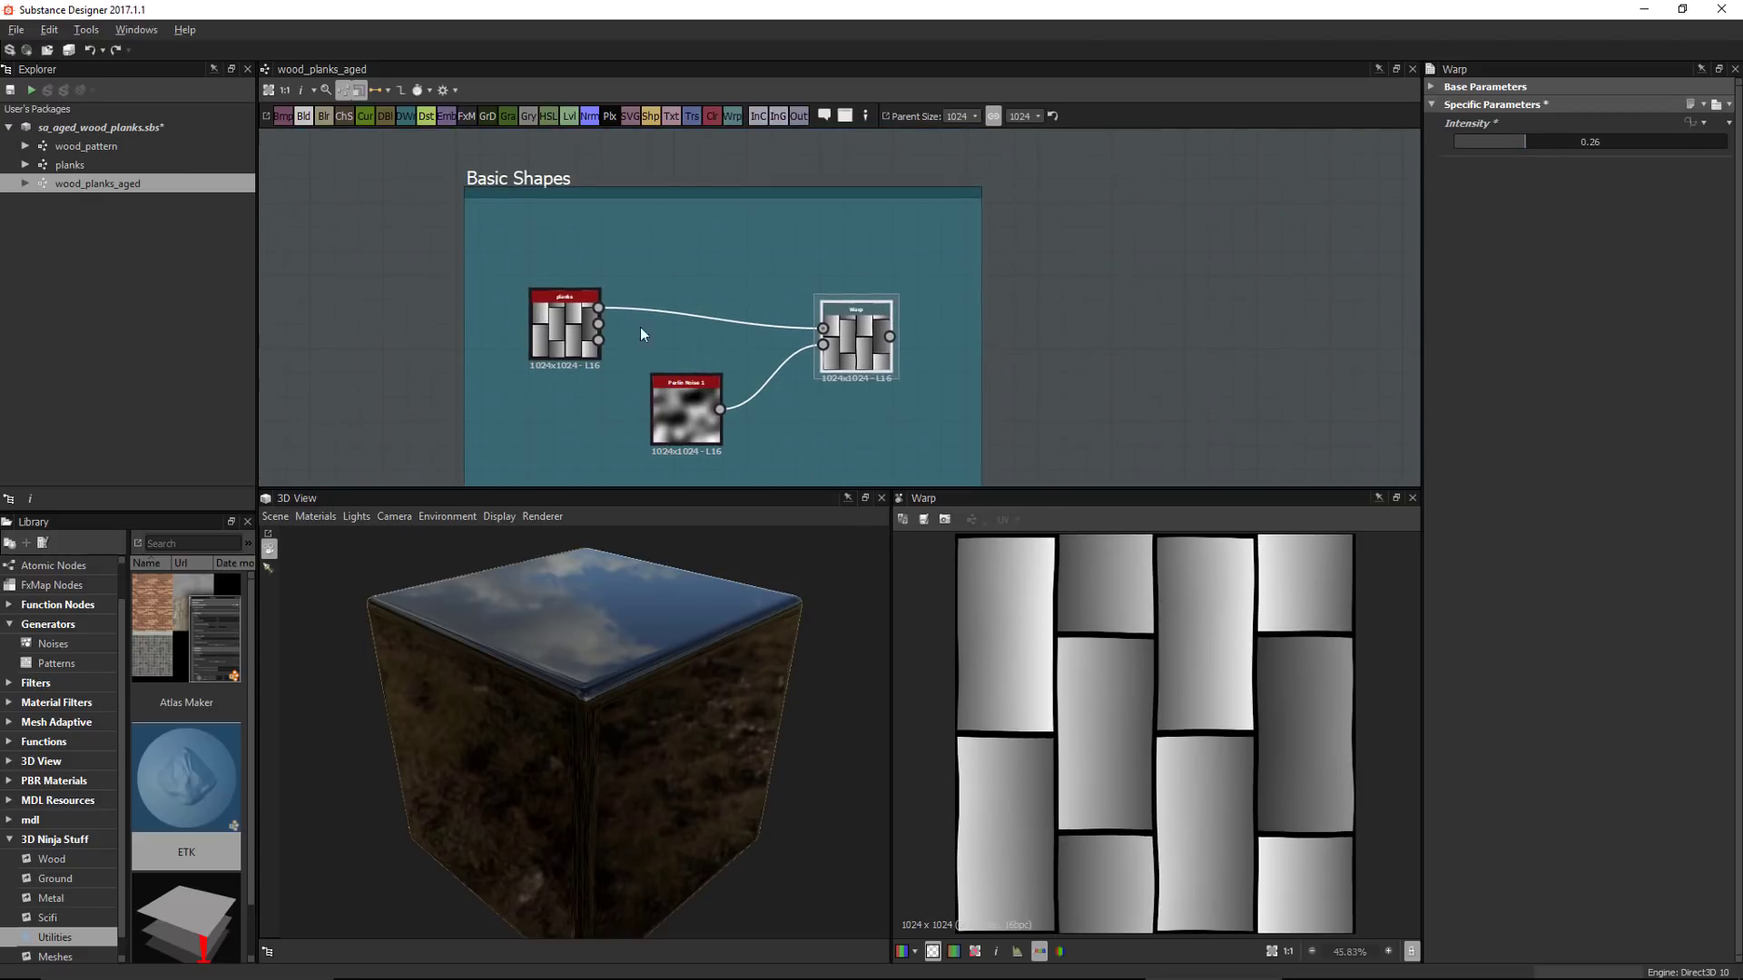
{"action": "left_click_drag", "start_coordinate": [565, 330], "coordinate": [553, 305]}
{"action": "left_click_drag", "start_coordinate": [846, 345], "coordinate": [844, 298]}
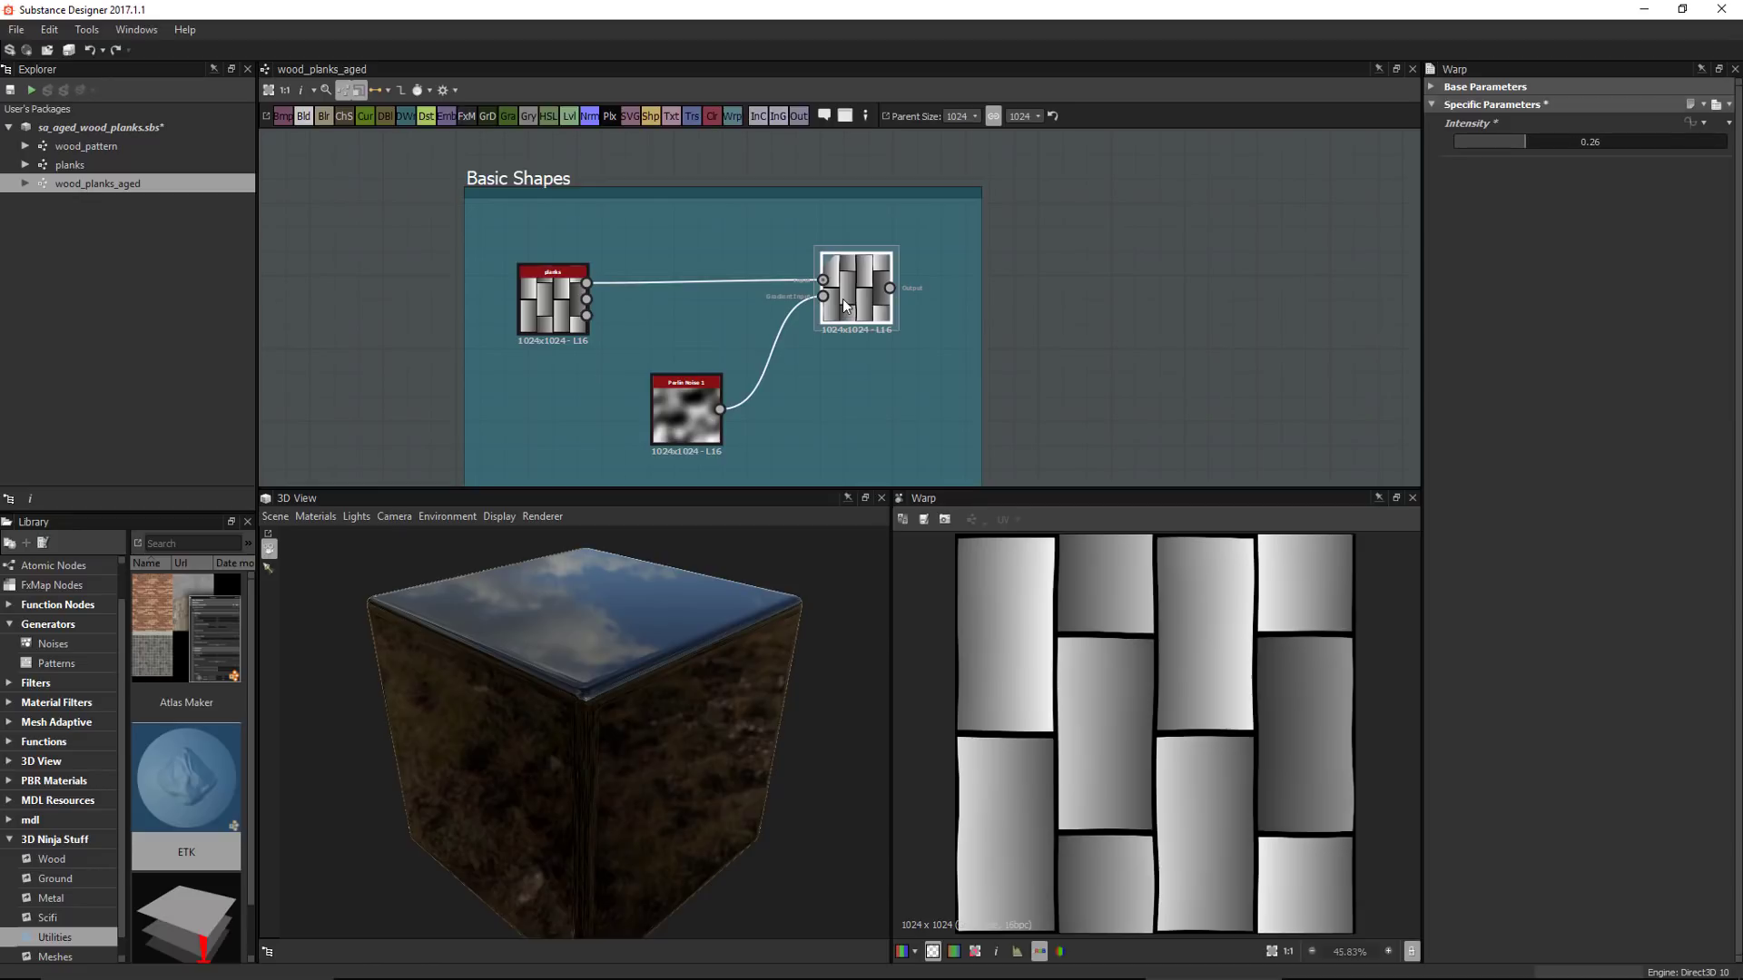
{"action": "left_click_drag", "start_coordinate": [682, 413], "coordinate": [658, 415]}
{"action": "middle_click_drag", "start_coordinate": [805, 384], "coordinate": [716, 379]}
{"action": "scroll", "coordinate": [716, 380], "scroll_direction": "down", "scroll_amount": 1}
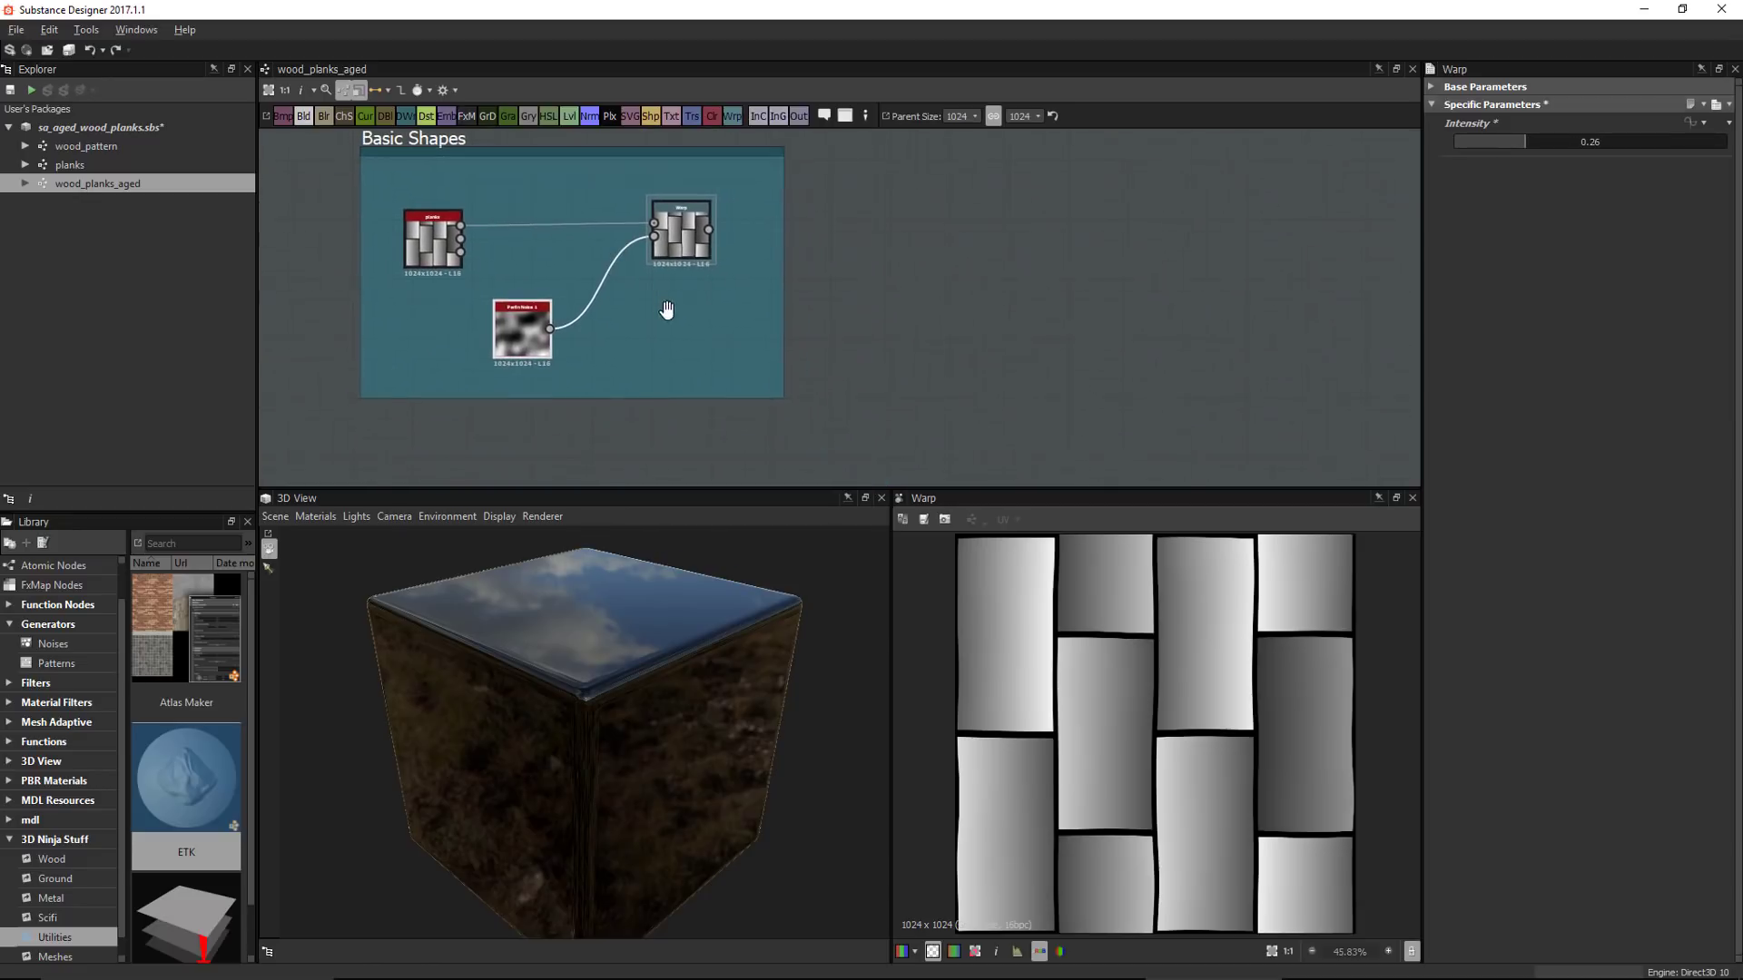
{"action": "left_click", "coordinate": [758, 403]}
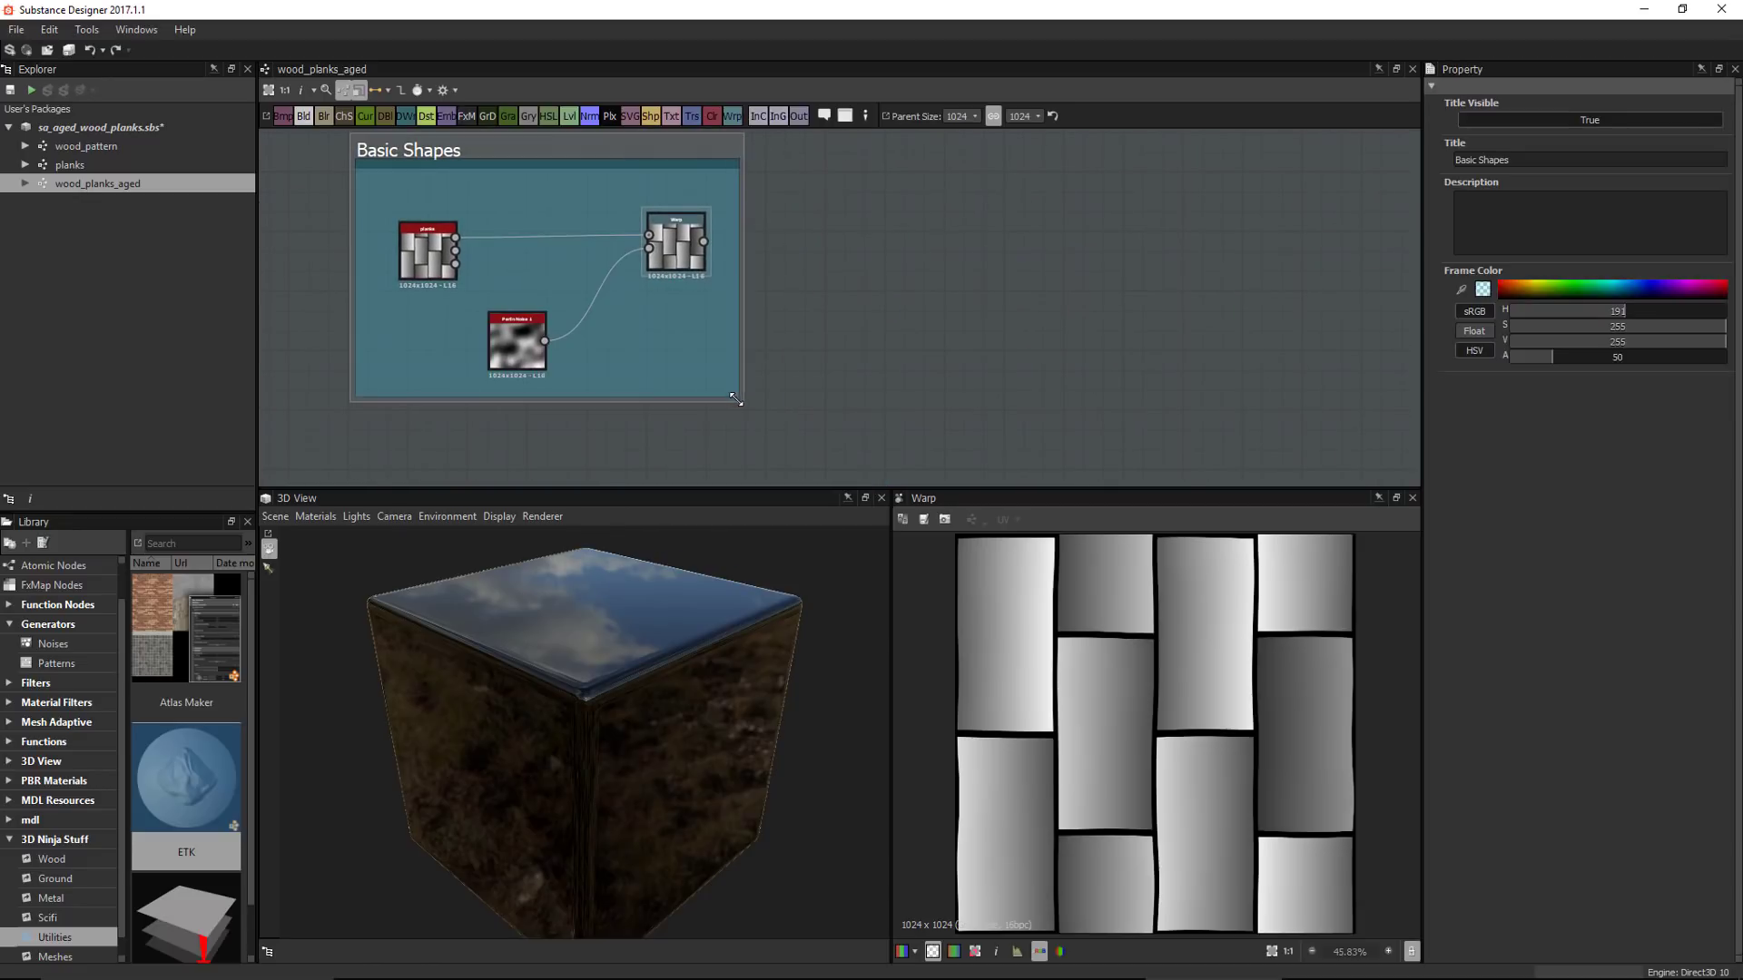
Move the Large-Medium Shapes frame out of the Greyscale area to beside the Basic Shapes frame and enlarge it
{"action": "scroll", "coordinate": [750, 336], "scroll_direction": "down", "scroll_amount": 4}
{"action": "middle_click_drag", "start_coordinate": [848, 347], "coordinate": [747, 218]}
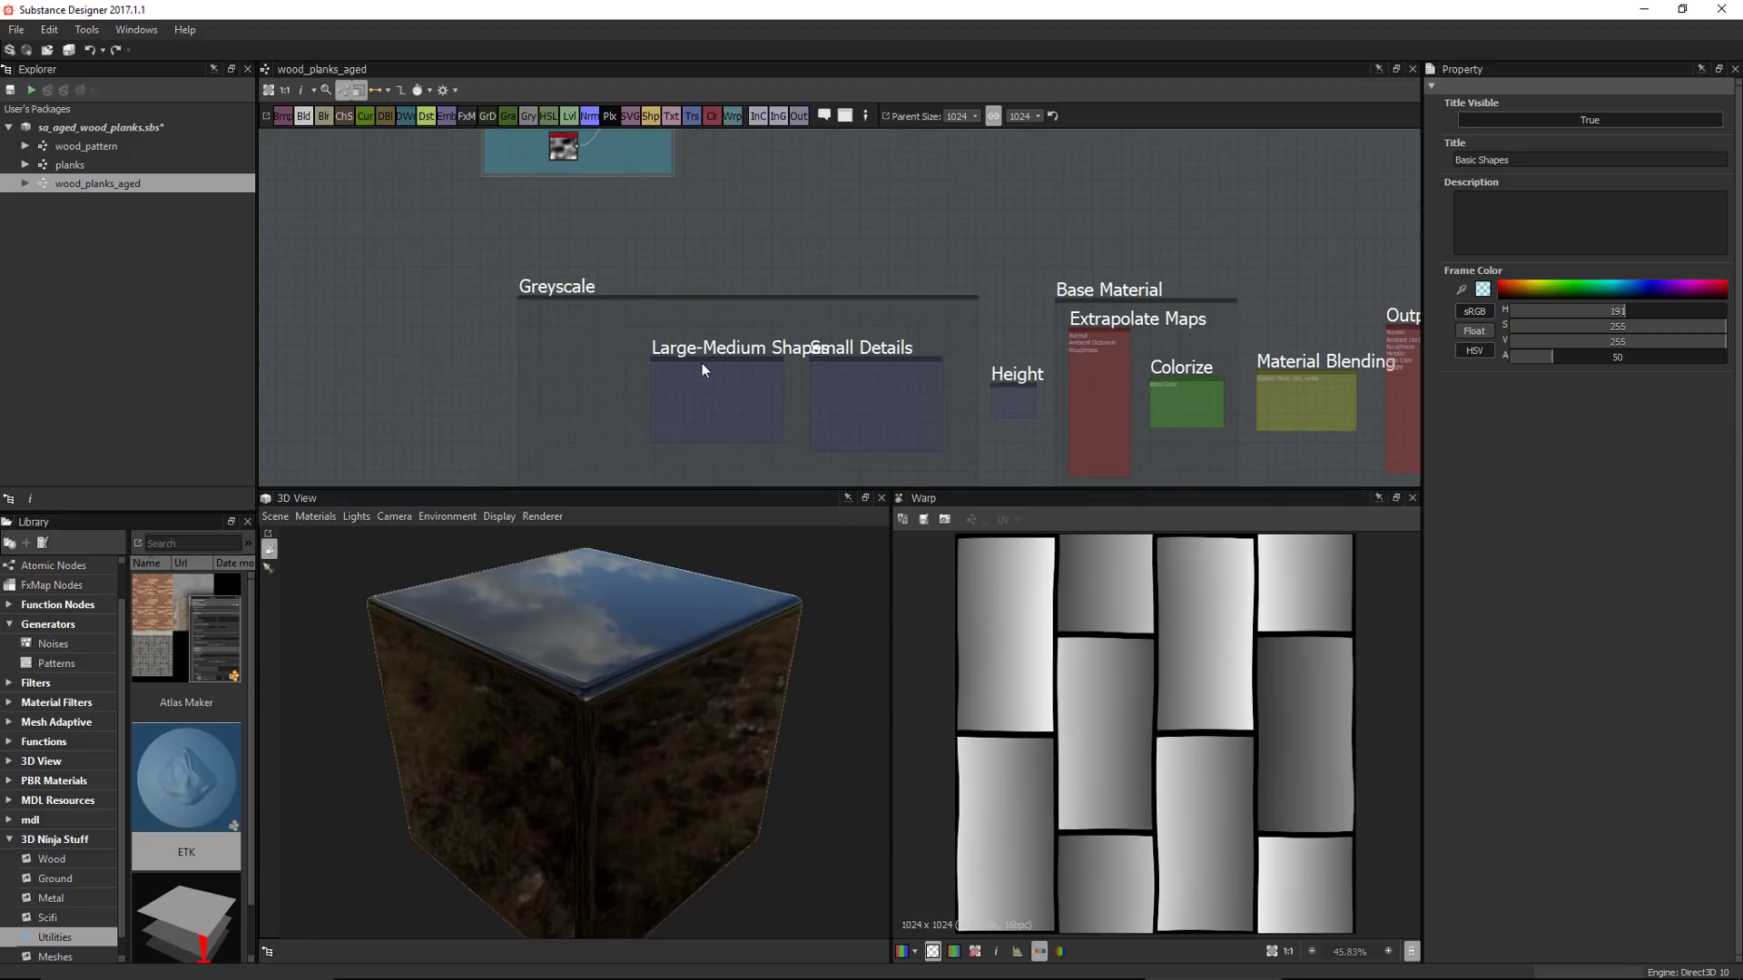
{"action": "left_click_drag", "start_coordinate": [748, 360], "coordinate": [809, 139]}
{"action": "middle_click_drag", "start_coordinate": [756, 215], "coordinate": [730, 358]}
{"action": "scroll", "coordinate": [730, 359], "scroll_direction": "up", "scroll_amount": 2}
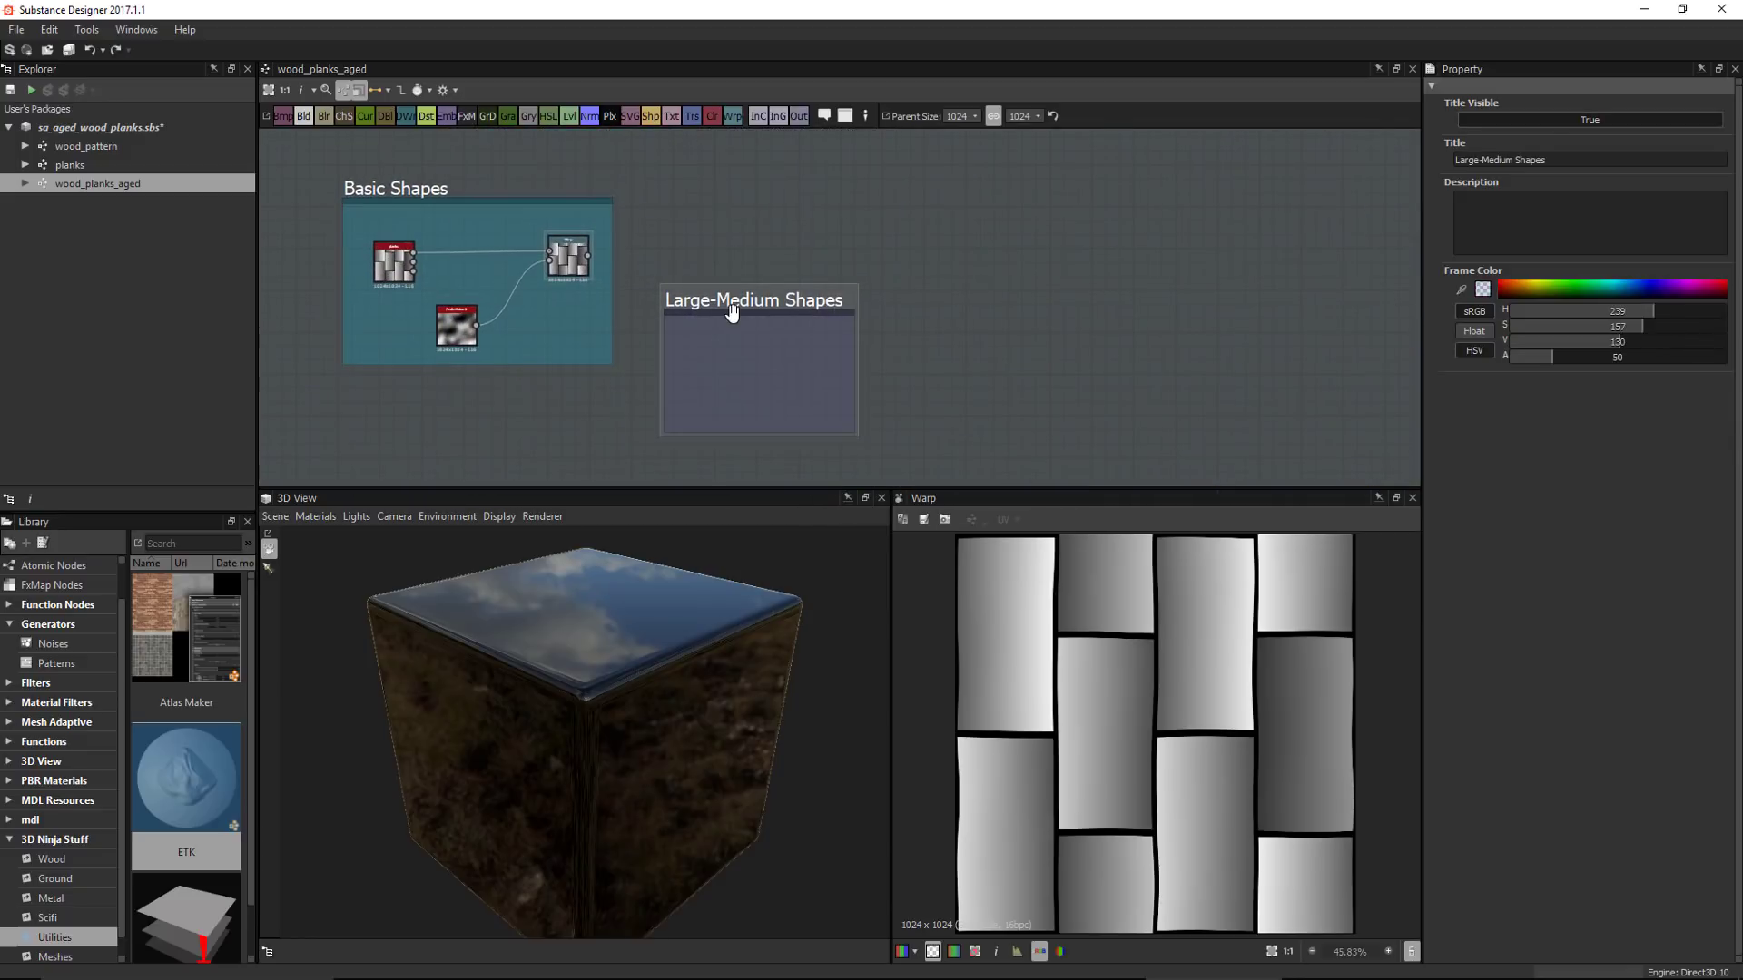
{"action": "left_click_drag", "start_coordinate": [733, 316], "coordinate": [705, 206]}
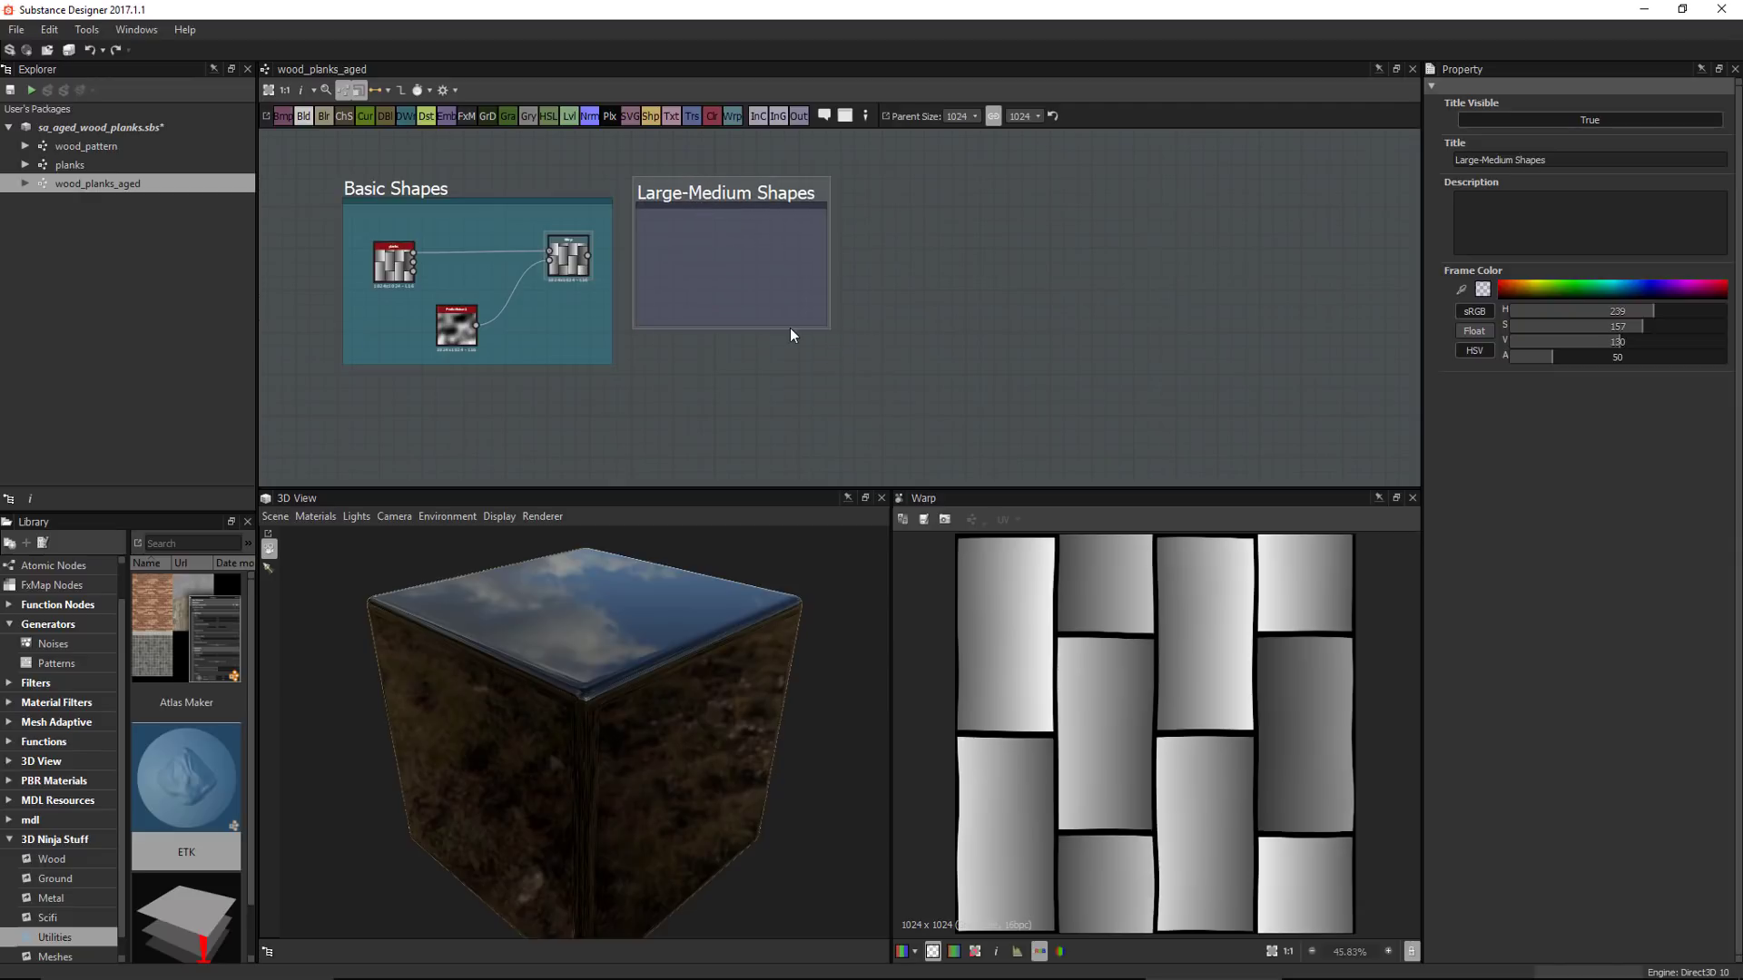
{"action": "left_click_drag", "start_coordinate": [829, 326], "coordinate": [1030, 436]}
{"action": "middle_click_drag", "start_coordinate": [737, 277], "coordinate": [772, 278]}
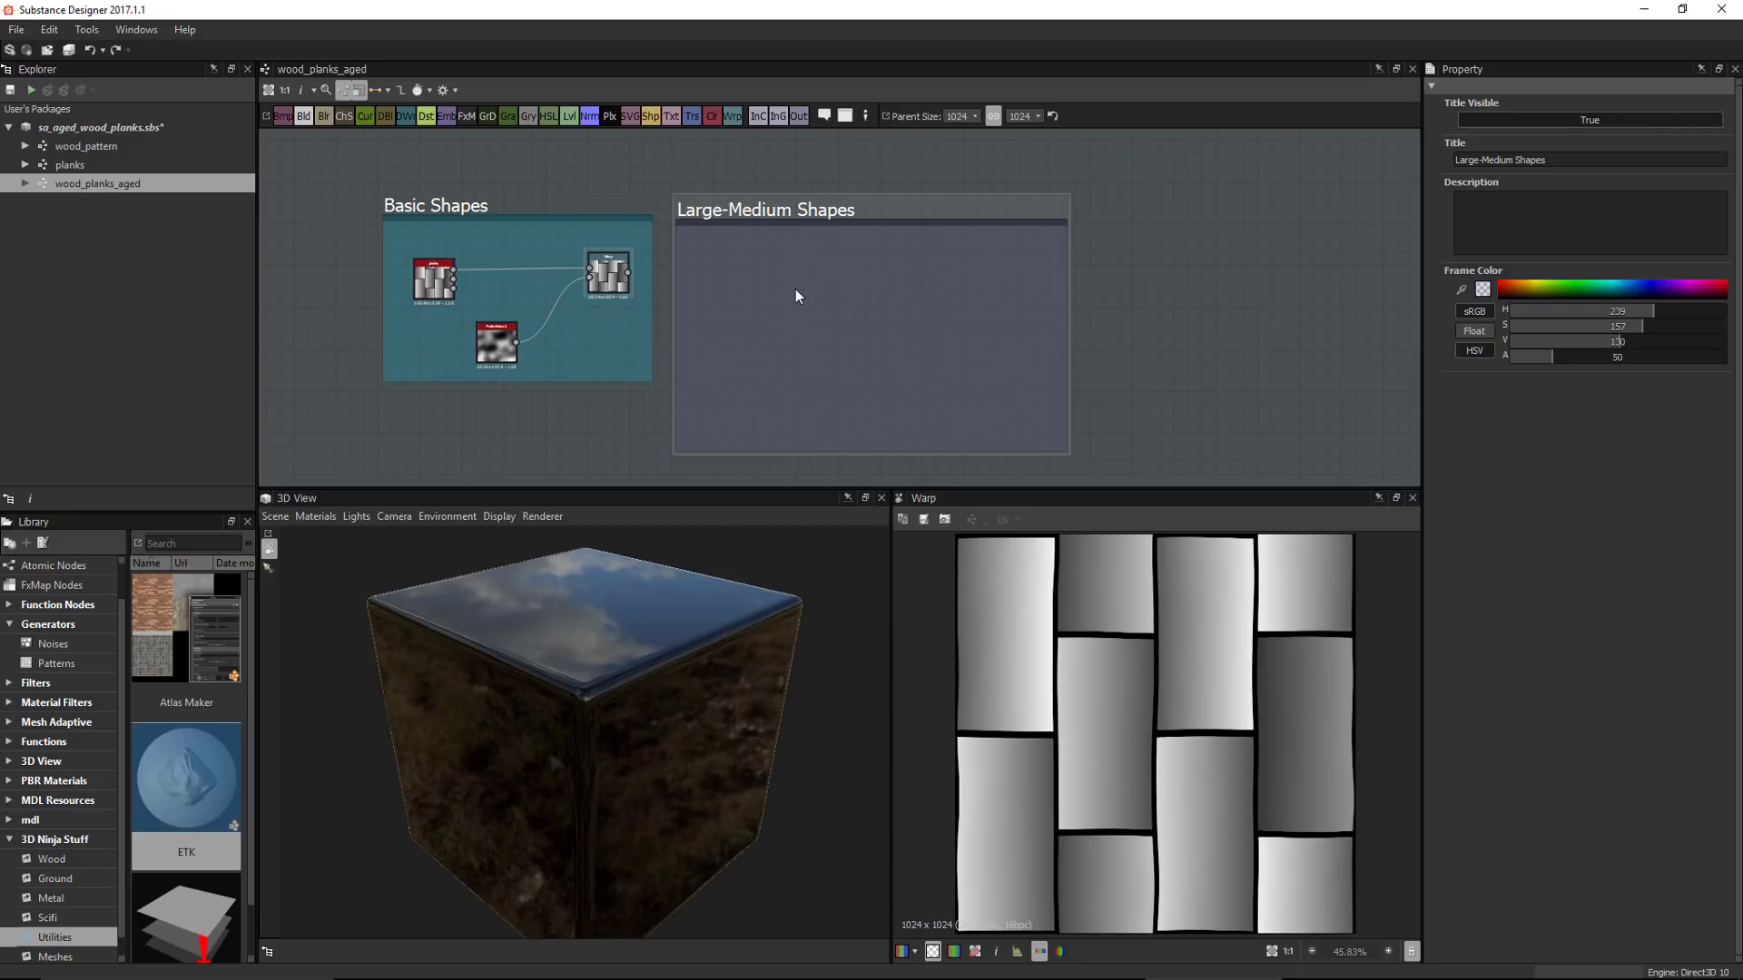
Add a Slope Blur Grayscale node in the Large-Medium Shapes frame and connect the Warp output to its Grayscale input
{"action": "scroll", "coordinate": [772, 282], "scroll_direction": "up", "scroll_amount": 2}
{"action": "key", "text": "space"}
{"action": "type", "text": "sl"}
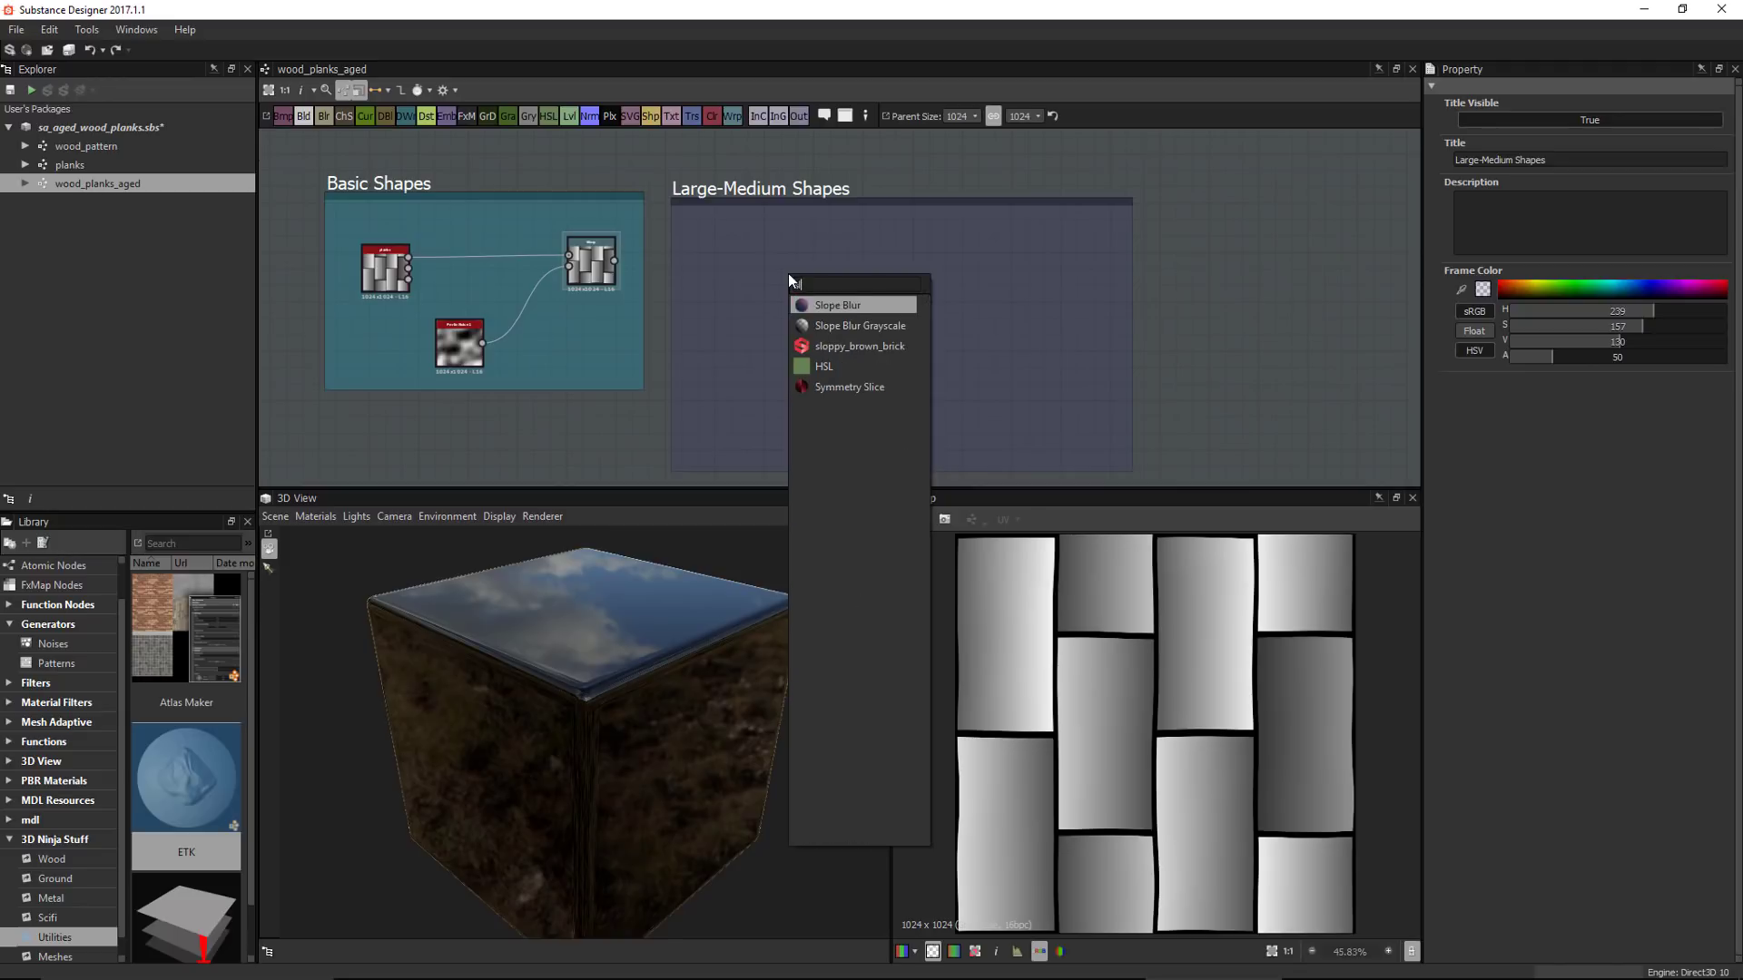
{"action": "left_click", "coordinate": [848, 329]}
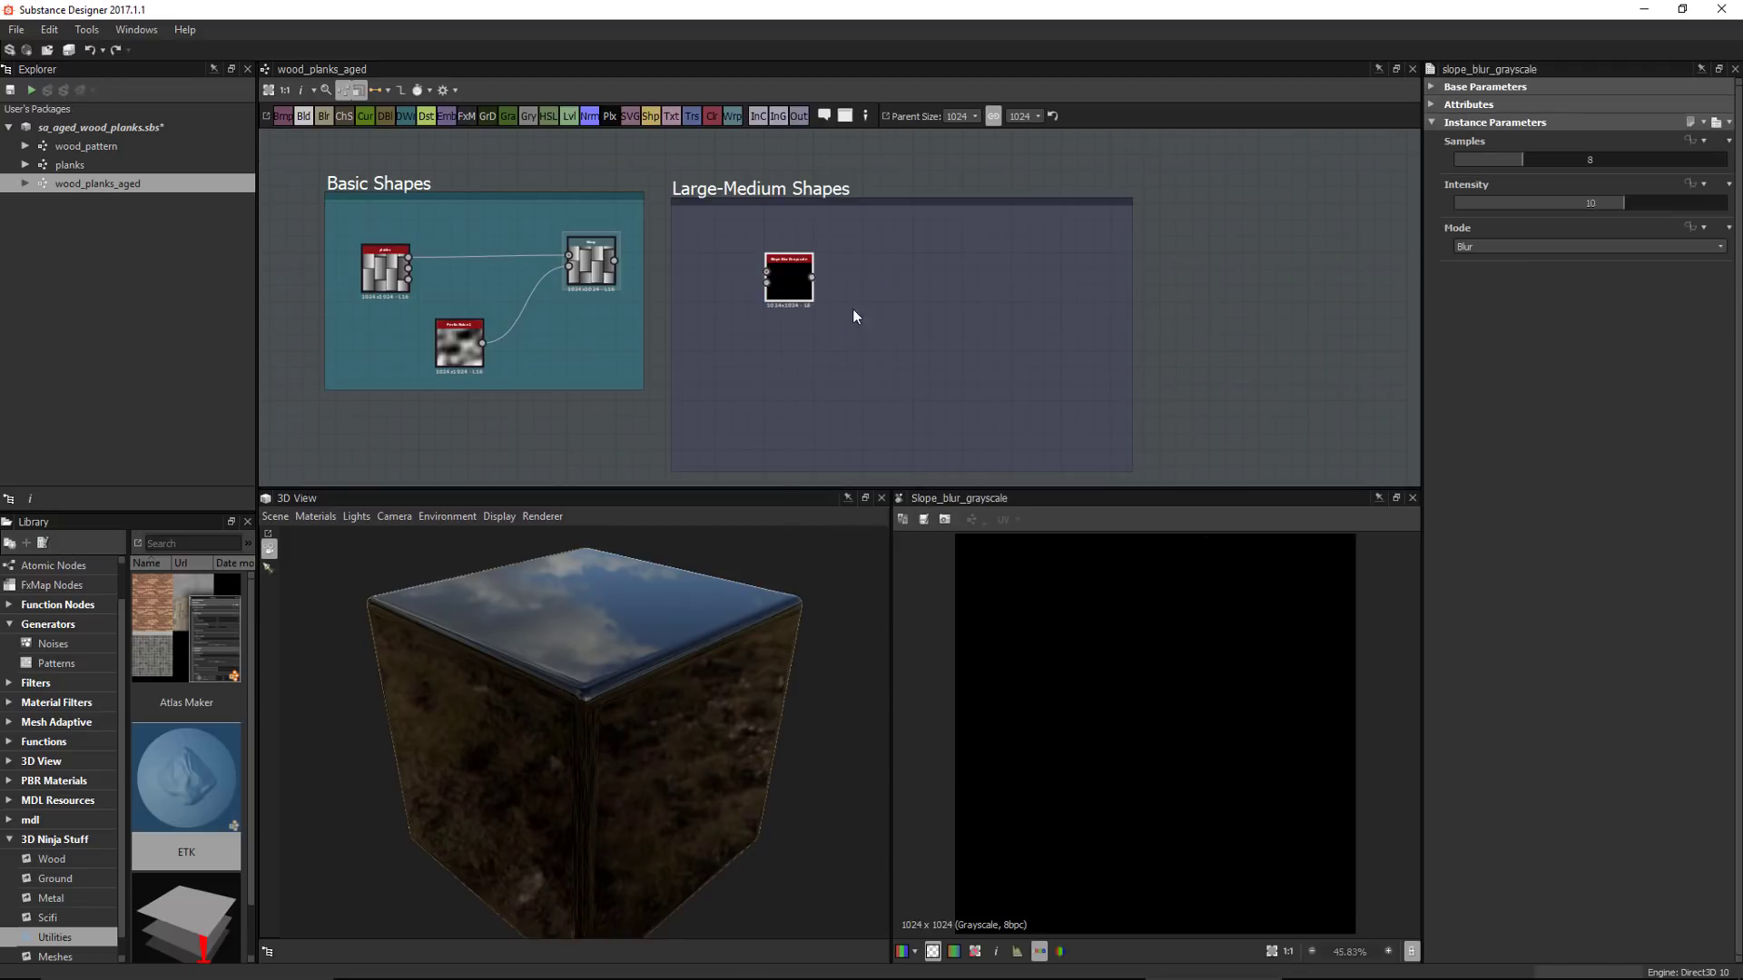
{"action": "scroll", "coordinate": [770, 311], "scroll_direction": "up", "scroll_amount": 1}
{"action": "middle_click_drag", "start_coordinate": [771, 311], "coordinate": [814, 257]}
{"action": "middle_click_drag", "start_coordinate": [661, 246], "coordinate": [674, 287]}
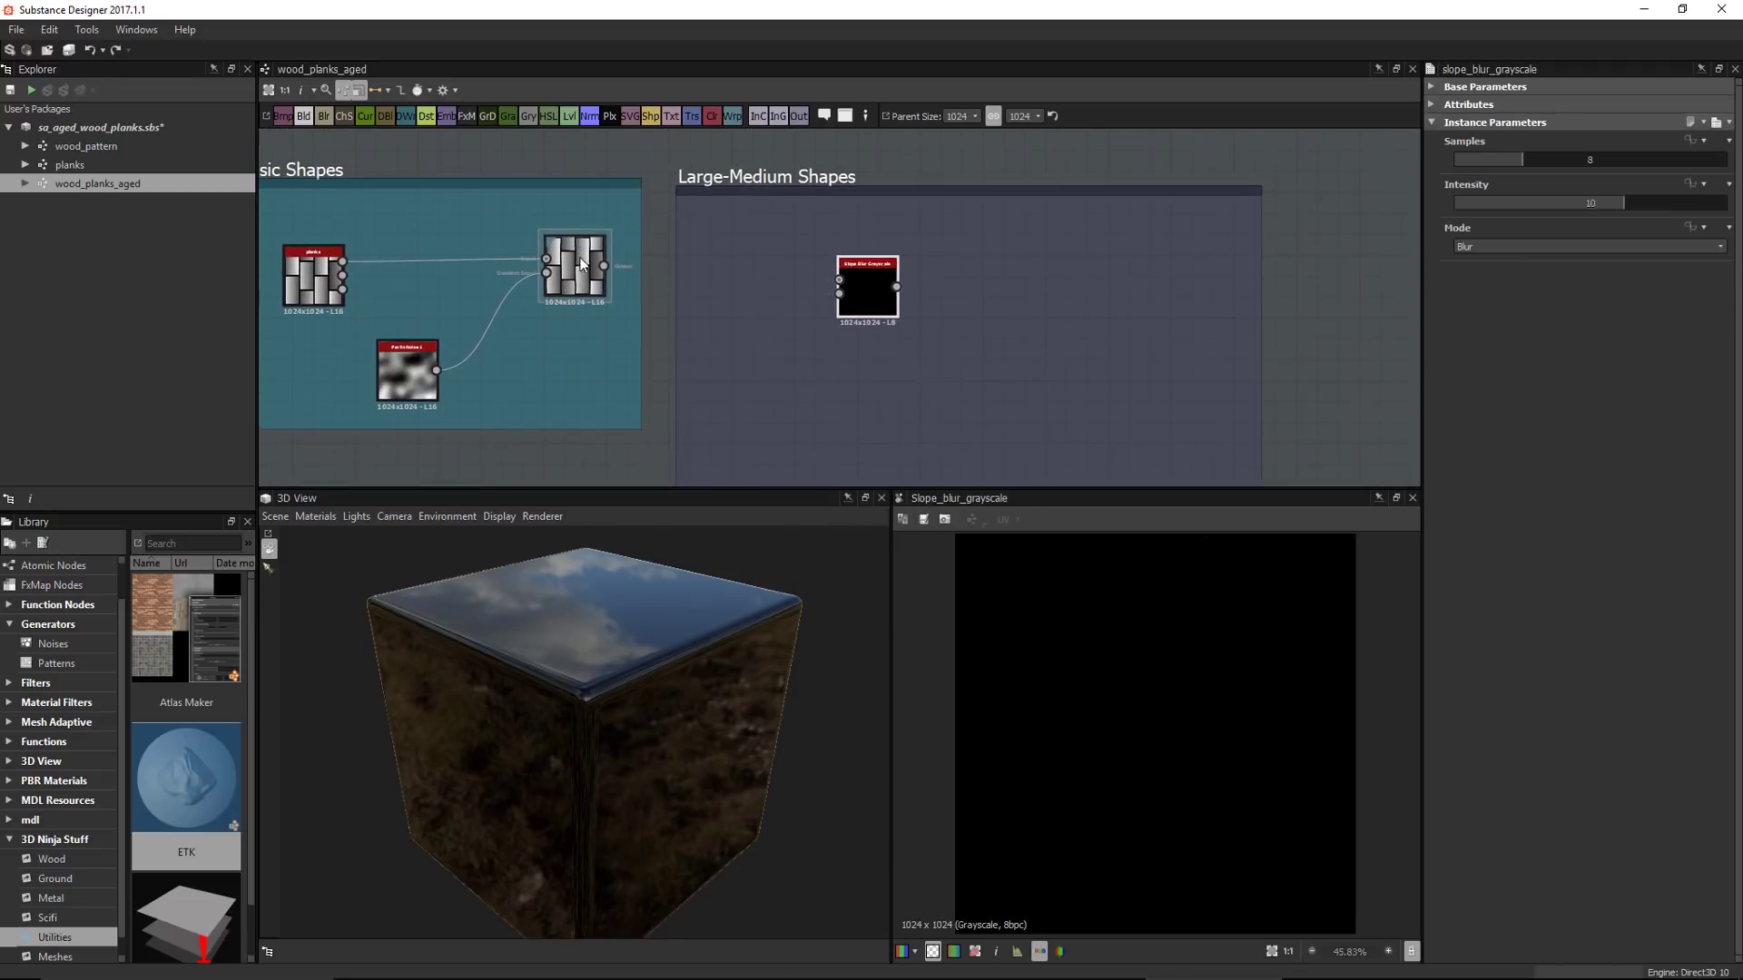
{"action": "scroll", "coordinate": [612, 269], "scroll_direction": "up", "scroll_amount": 1}
{"action": "left_click_drag", "start_coordinate": [614, 270], "coordinate": [951, 308]}
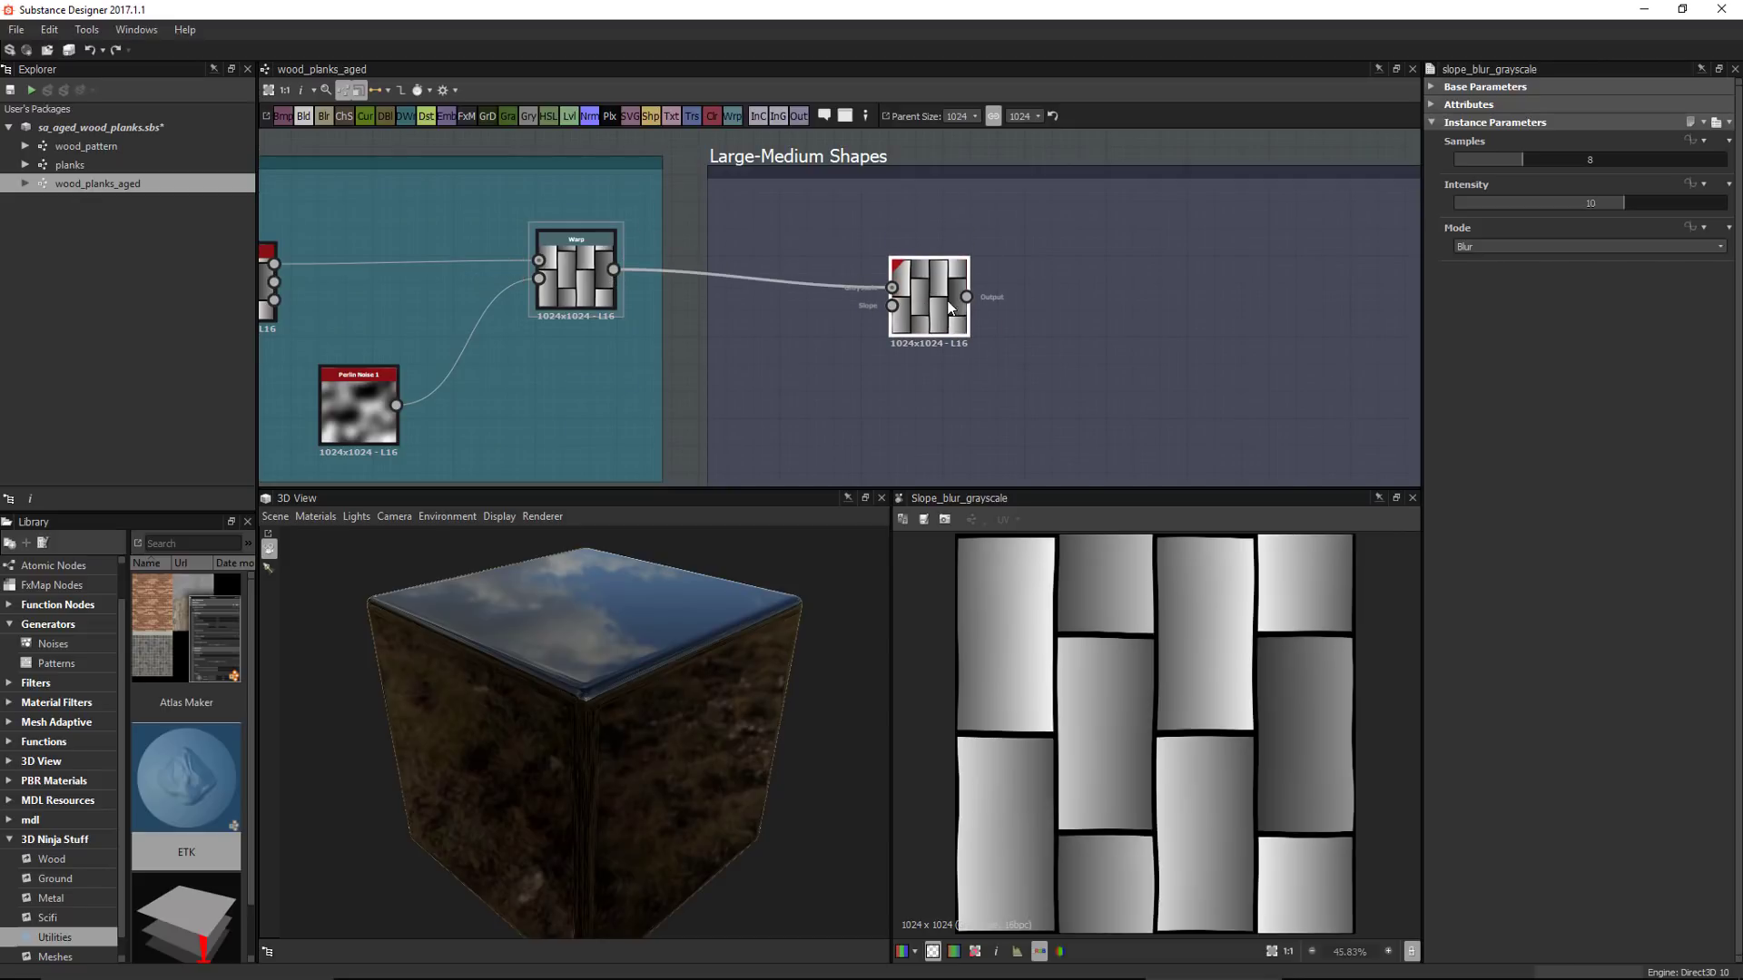
Set the Slope Blur Grayscale to 32 samples, Min mode and intensity 5.28, and move the node farther from the Warp node
{"action": "left_click_drag", "start_coordinate": [1534, 160], "coordinate": [1563, 156]}
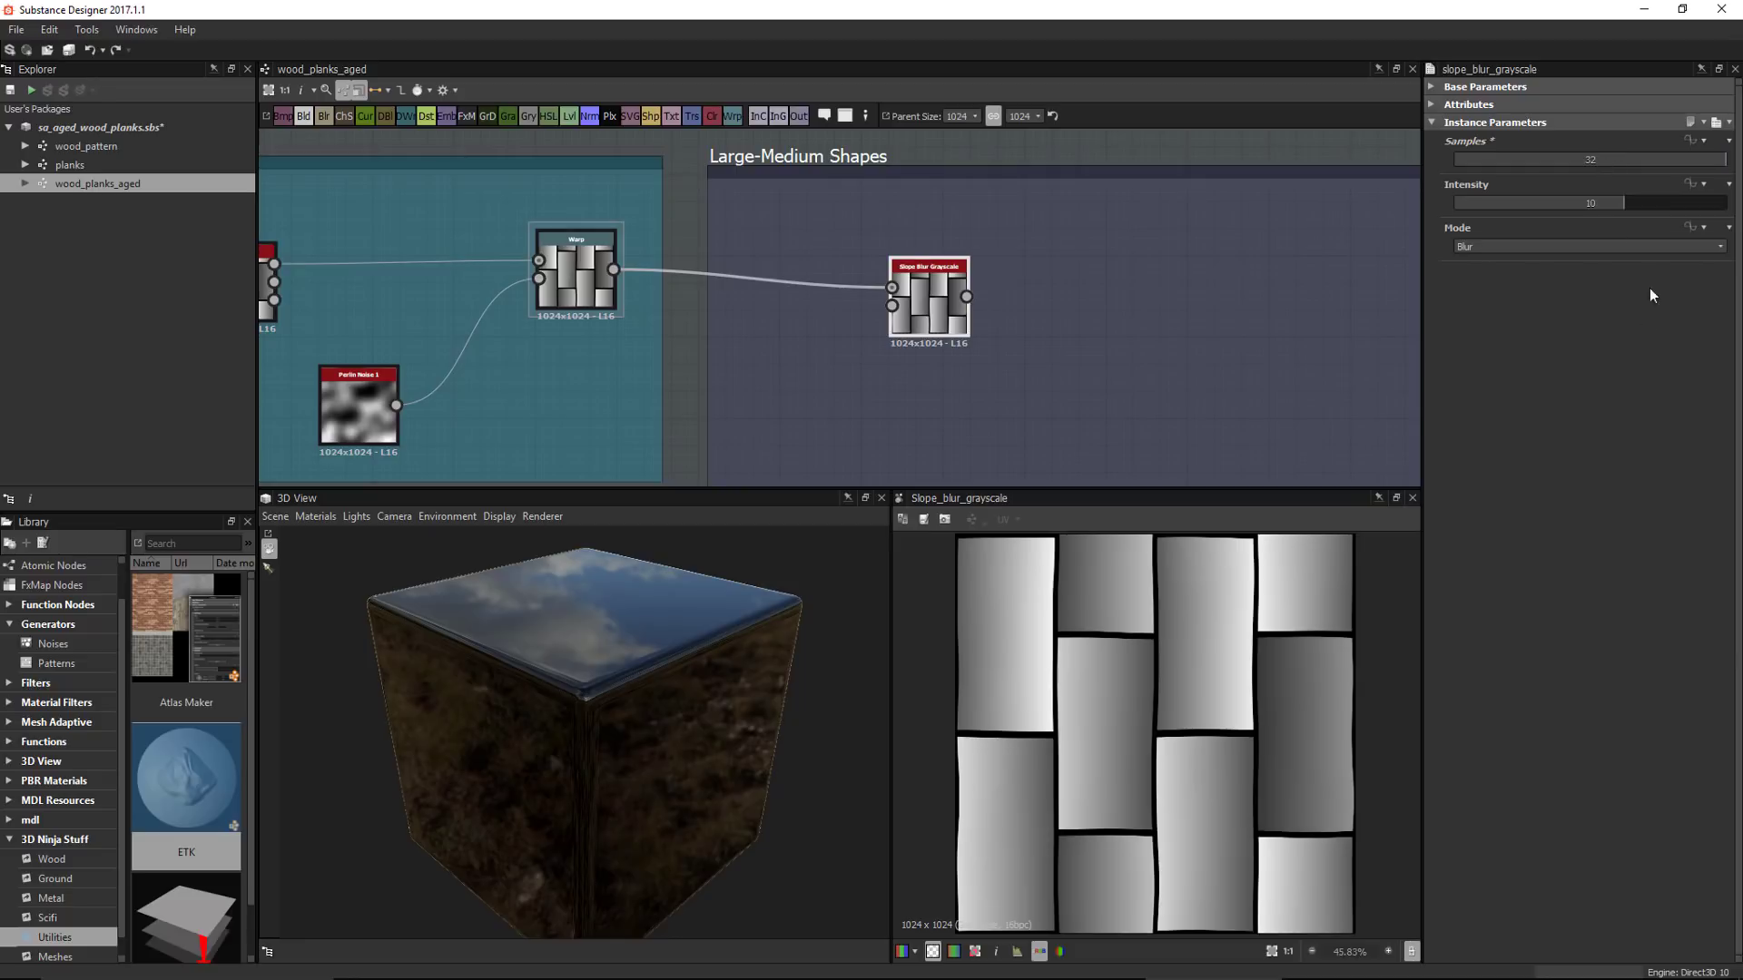
{"action": "left_click", "coordinate": [1525, 243]}
{"action": "left_click", "coordinate": [1479, 274]}
{"action": "left_click", "coordinate": [1543, 204]}
{"action": "middle_click_drag", "start_coordinate": [1042, 346], "coordinate": [1060, 299]}
{"action": "left_click_drag", "start_coordinate": [957, 268], "coordinate": [1039, 266]}
Add a Perlin Noise Zoom node below the Slope Blur Grayscale, connect it to the Slope input, and preview the blur
{"action": "middle_click_drag", "start_coordinate": [910, 360], "coordinate": [906, 322]}
{"action": "scroll", "coordinate": [939, 264], "scroll_direction": "down", "scroll_amount": 1}
{"action": "left_click", "coordinate": [847, 305]}
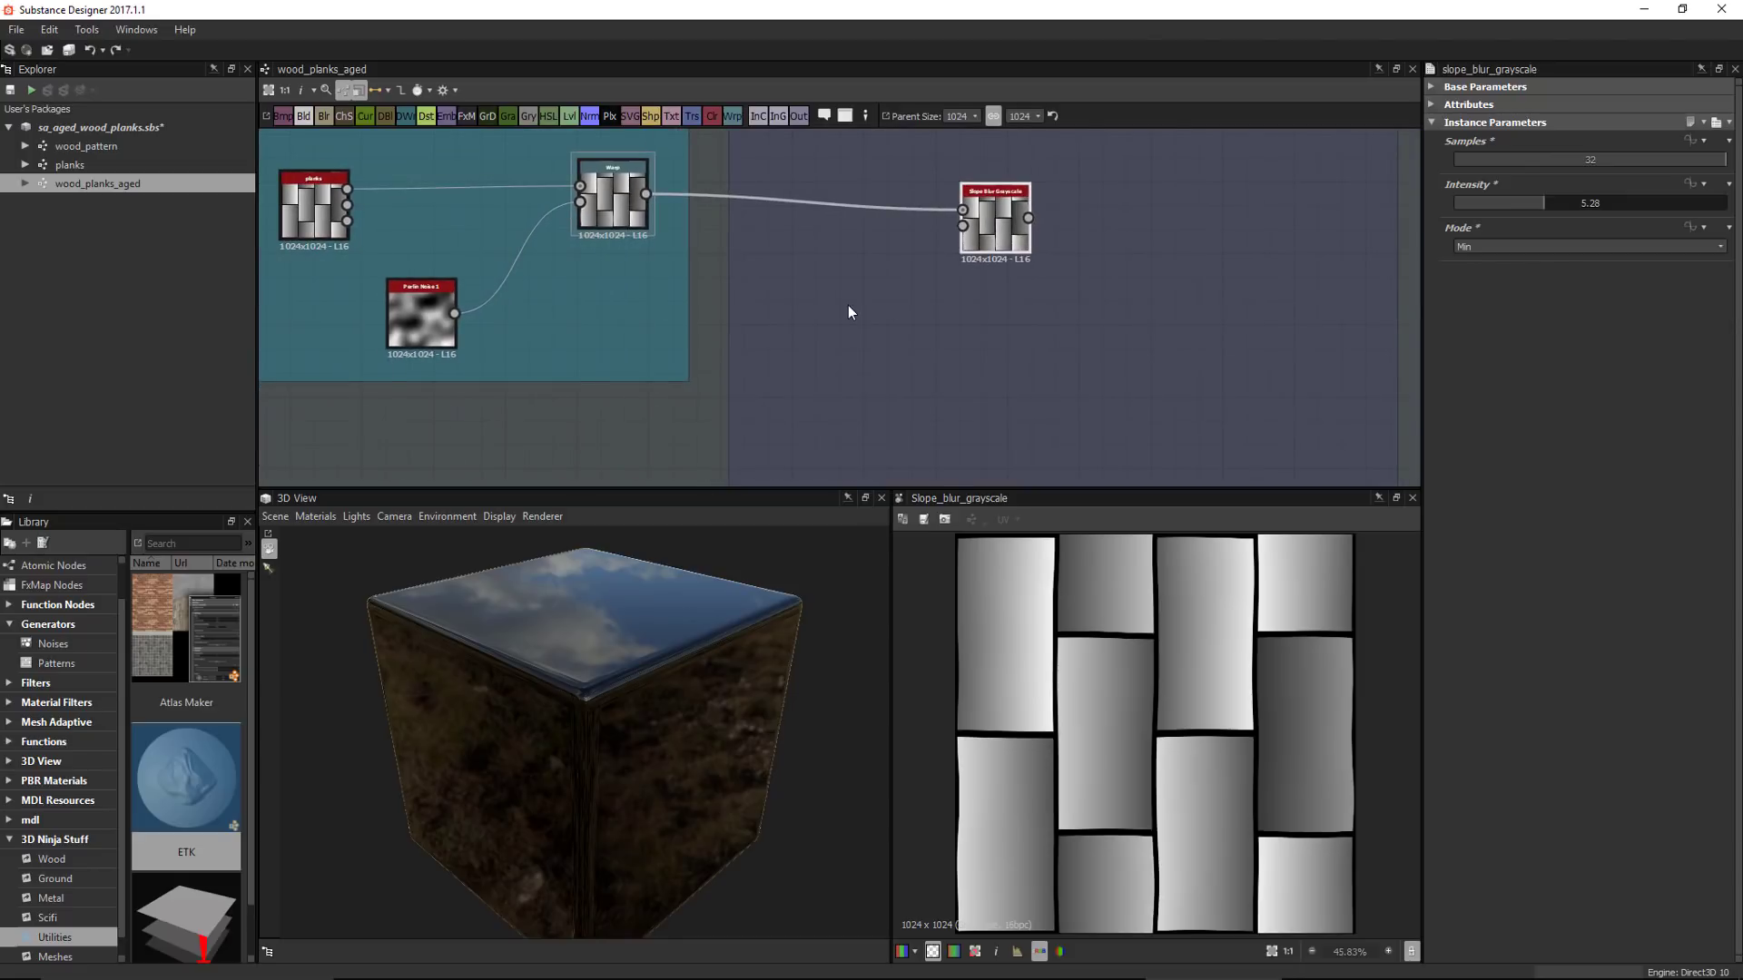
{"action": "key", "text": "space"}
{"action": "type", "text": "per"}
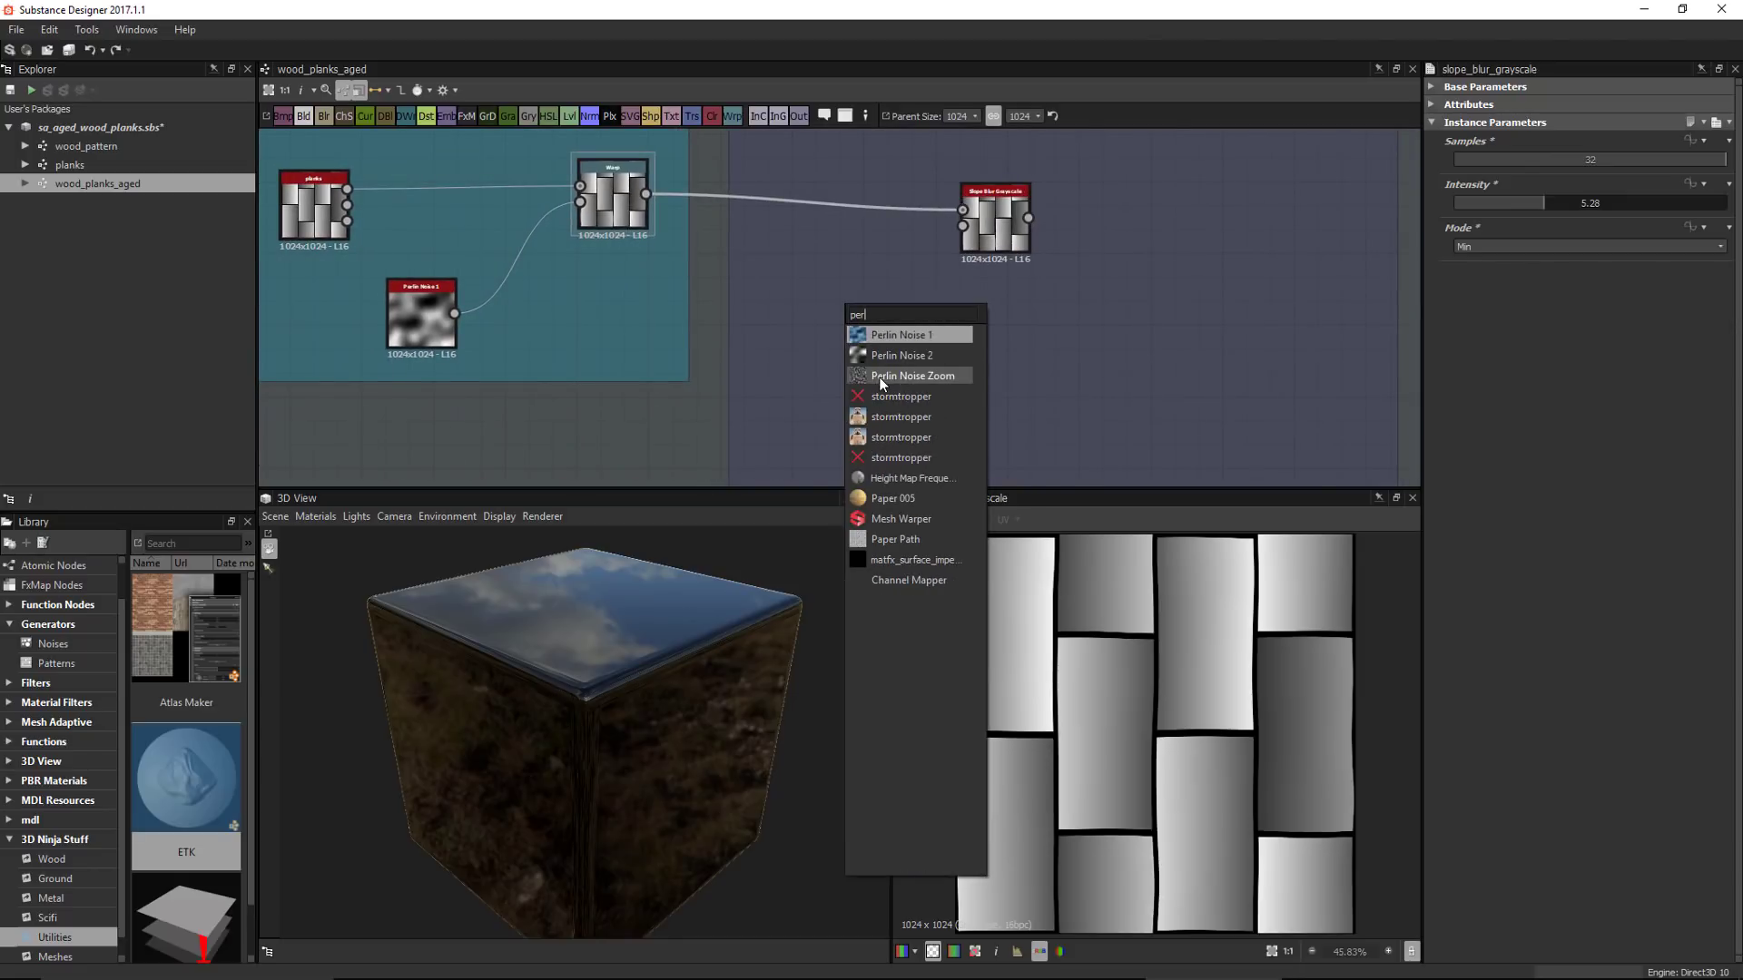
{"action": "left_click", "coordinate": [917, 376]}
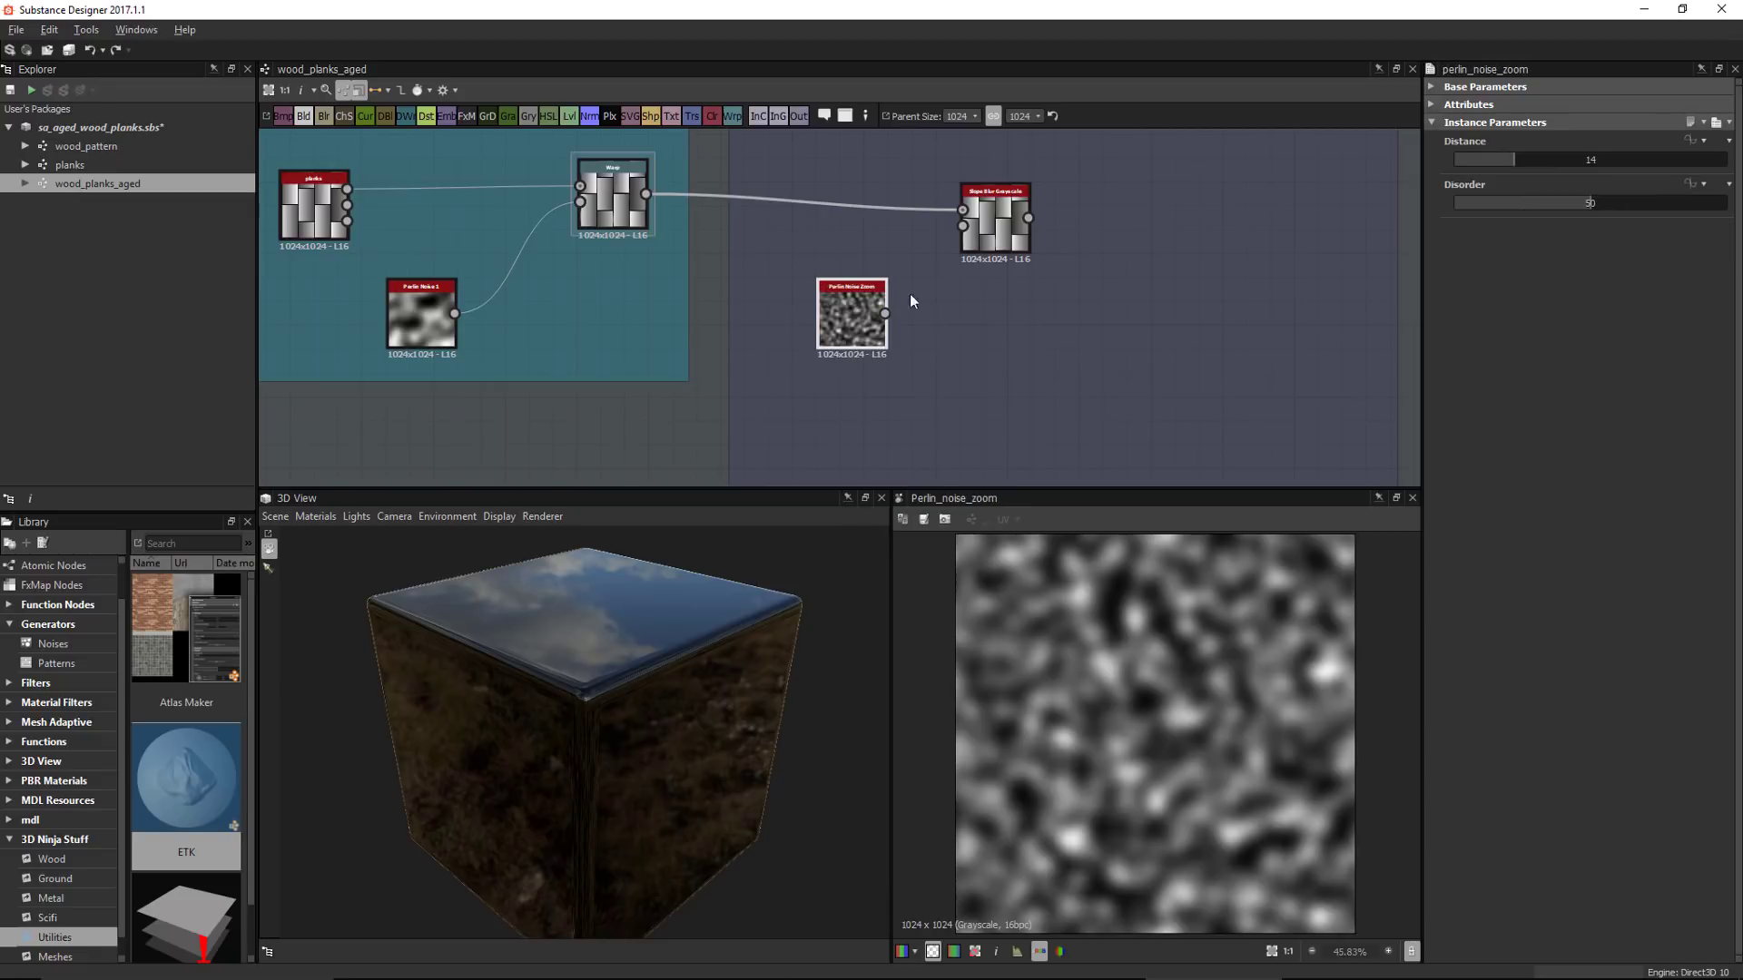
{"action": "scroll", "coordinate": [910, 292], "scroll_direction": "up", "scroll_amount": 3}
{"action": "left_click_drag", "start_coordinate": [863, 346], "coordinate": [998, 184]}
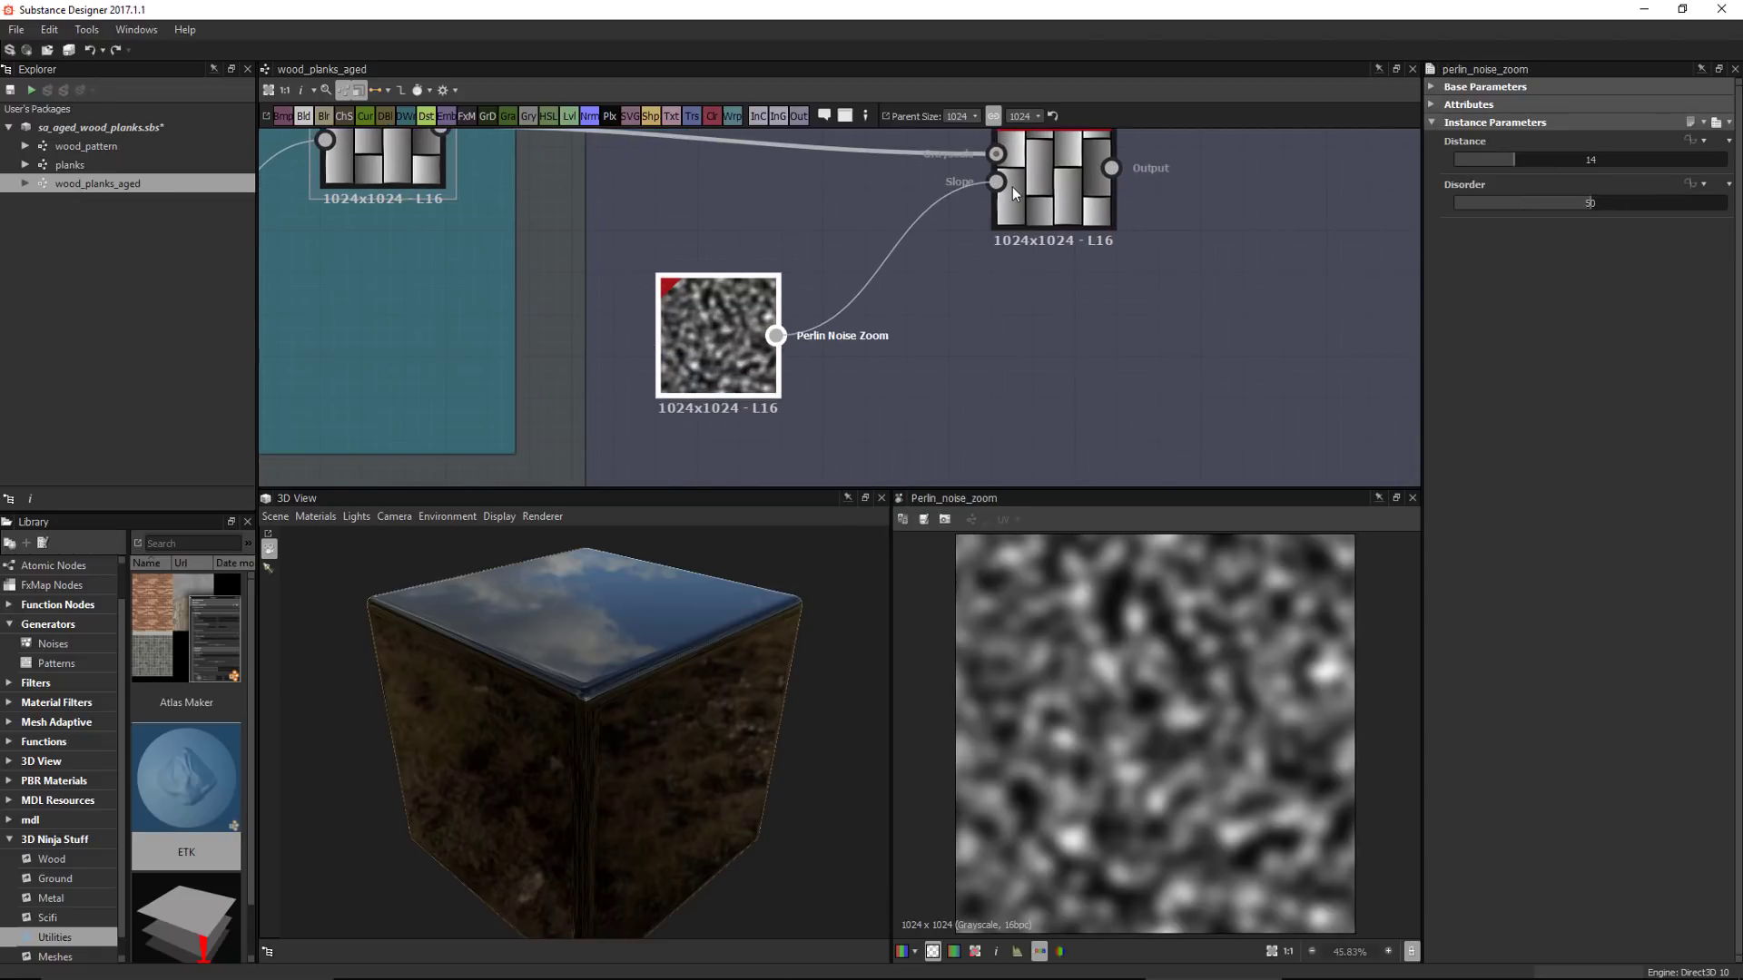
{"action": "left_click", "coordinate": [1086, 189]}
{"action": "scroll", "coordinate": [1164, 352], "scroll_direction": "down", "scroll_amount": 1}
{"action": "middle_click_drag", "start_coordinate": [1112, 306], "coordinate": [1041, 287]}
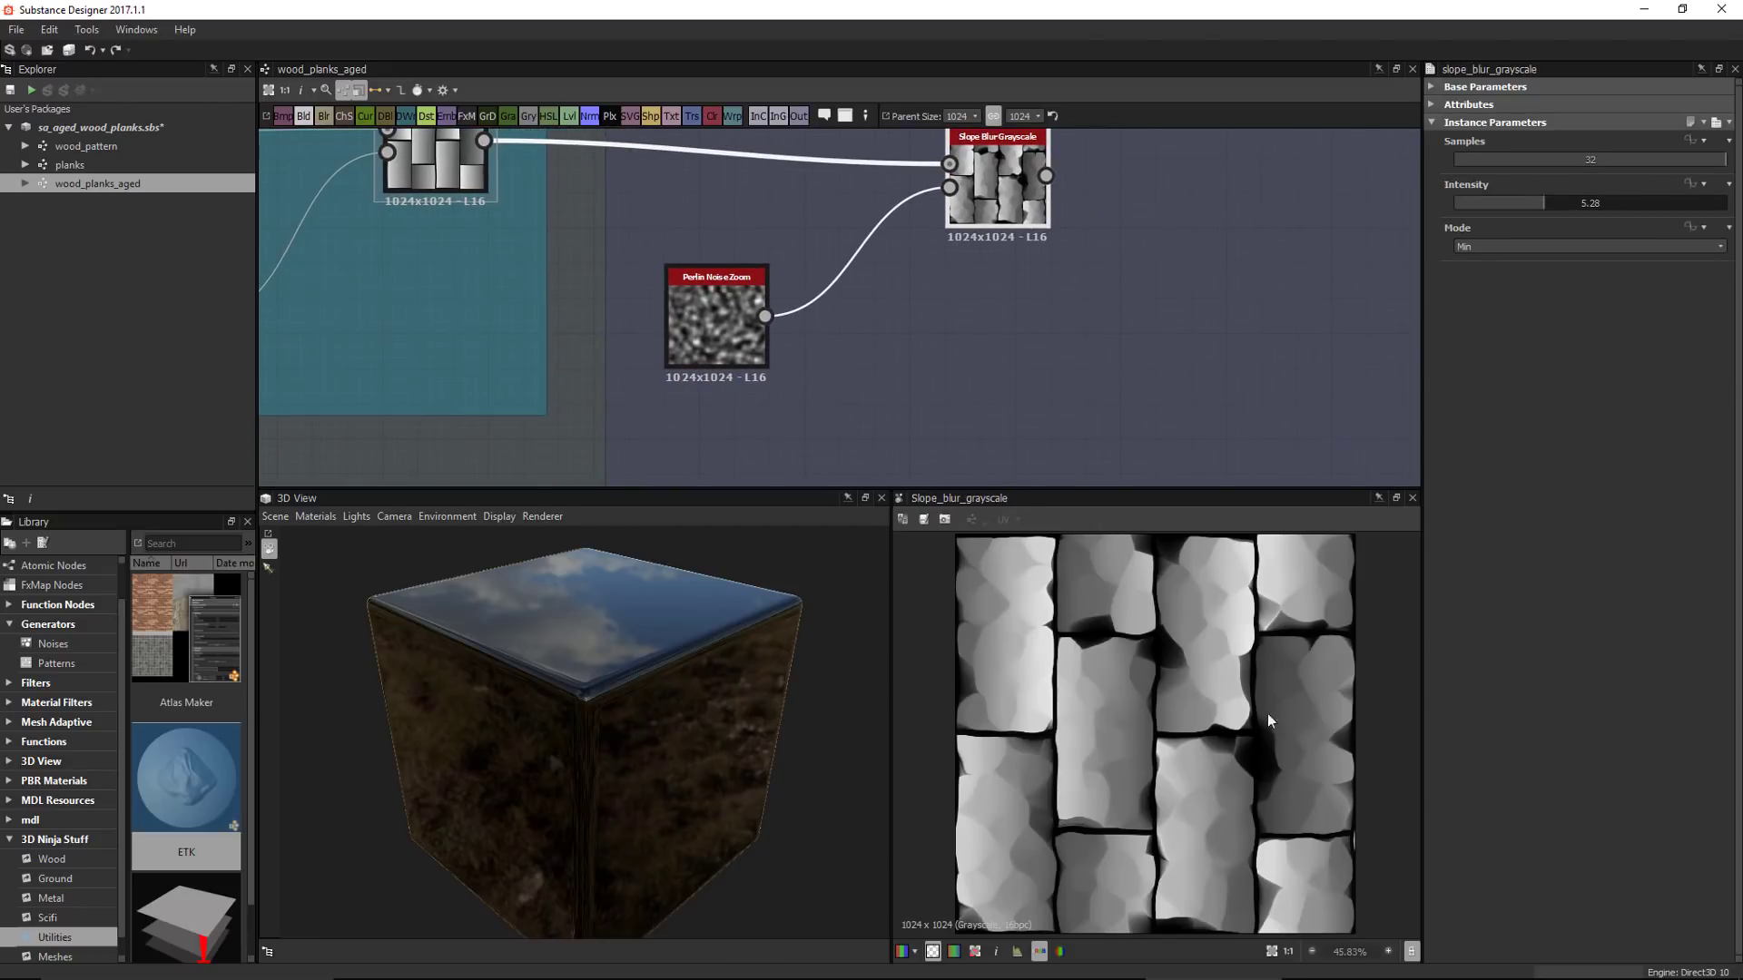
Set the Perlin Noise Zoom's Distance to 6 and the Slope Blur Grayscale's Intensity to 5.48
{"action": "left_click", "coordinate": [728, 316]}
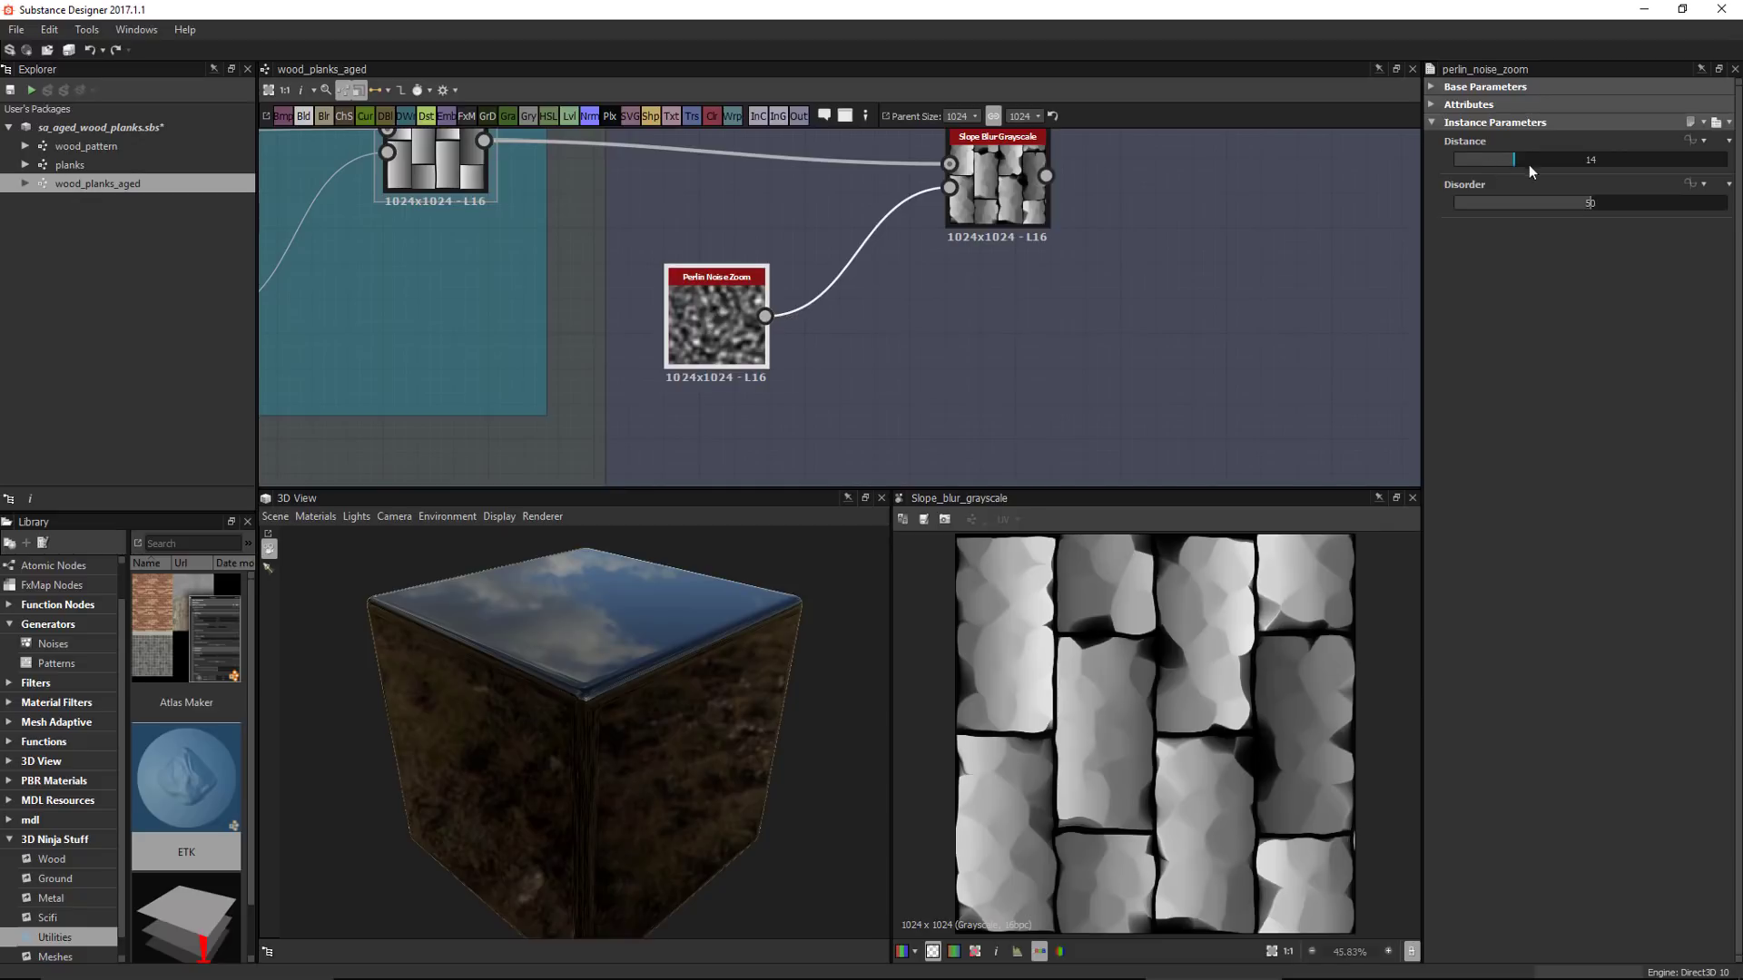
{"action": "left_click_drag", "start_coordinate": [1524, 158], "coordinate": [1480, 166]}
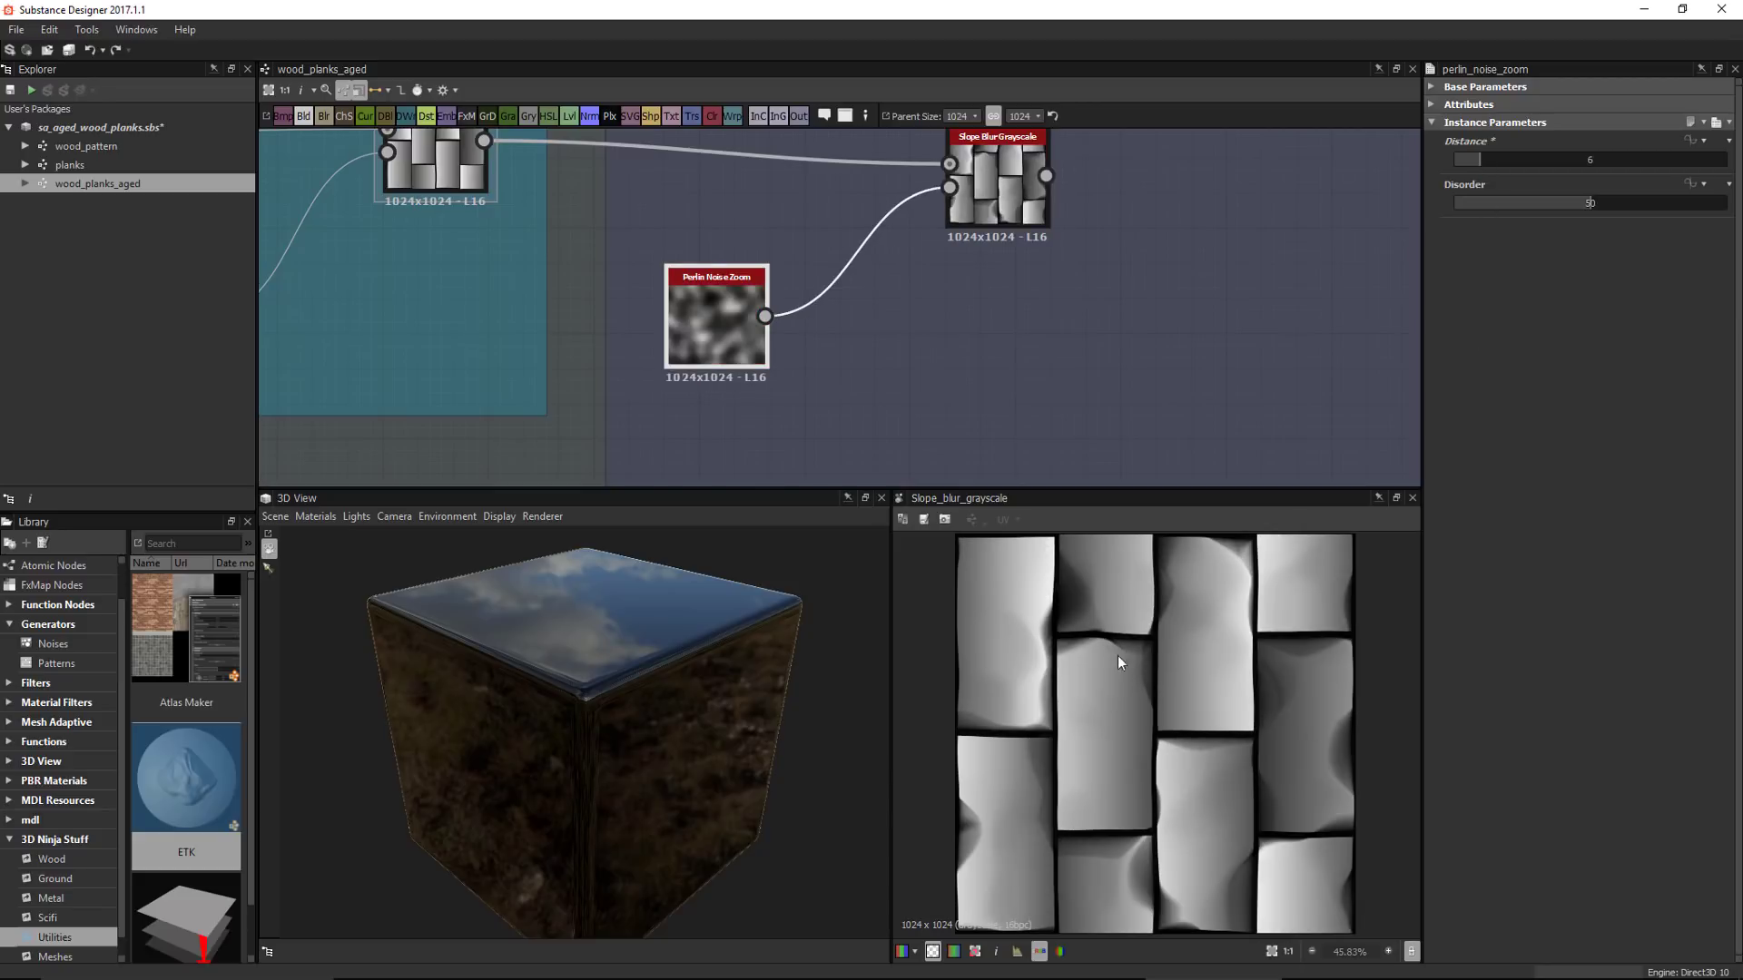
{"action": "left_click", "coordinate": [997, 186]}
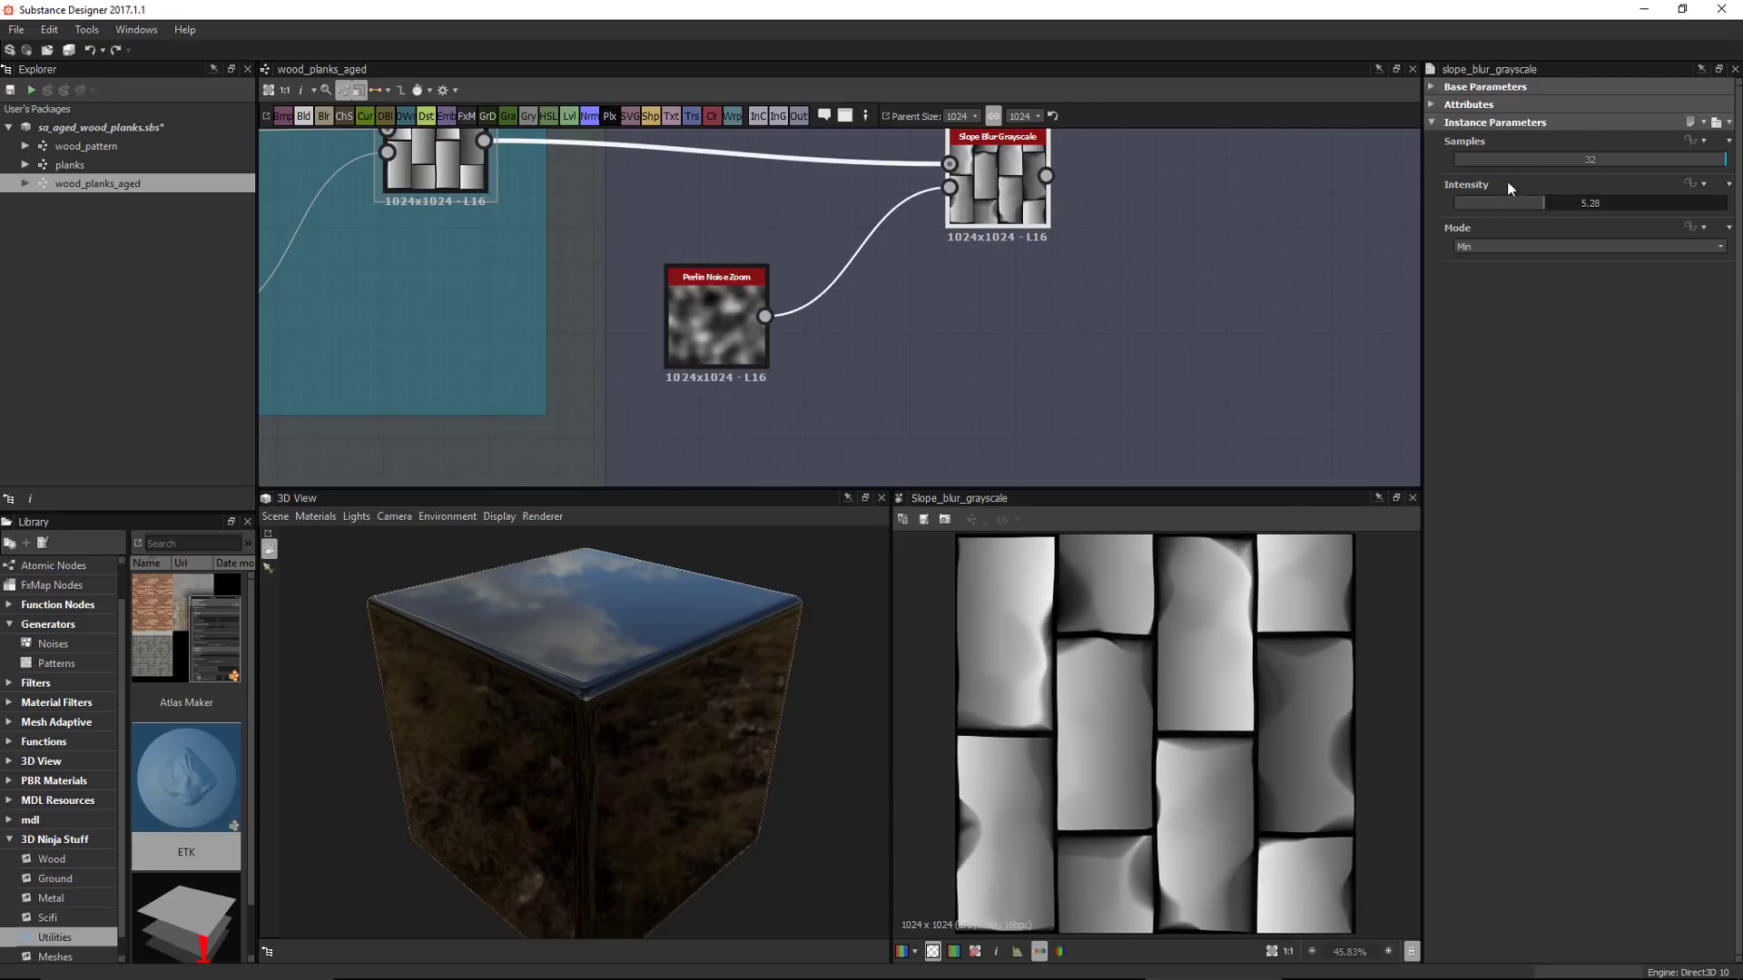
{"action": "mouse_move", "coordinate": [1528, 199]}
{"action": "left_mouse_down"}
{"action": "mouse_move", "coordinate": [1589, 203]}
{"action": "mouse_move", "coordinate": [1525, 199]}
{"action": "mouse_move", "coordinate": [1549, 203]}
{"action": "left_mouse_up"}
Examine the worn plank edges and surface shapes up close in the Slope Blur Grayscale's 2D preview
{"action": "scroll", "coordinate": [1131, 717], "scroll_direction": "up", "scroll_amount": 1}
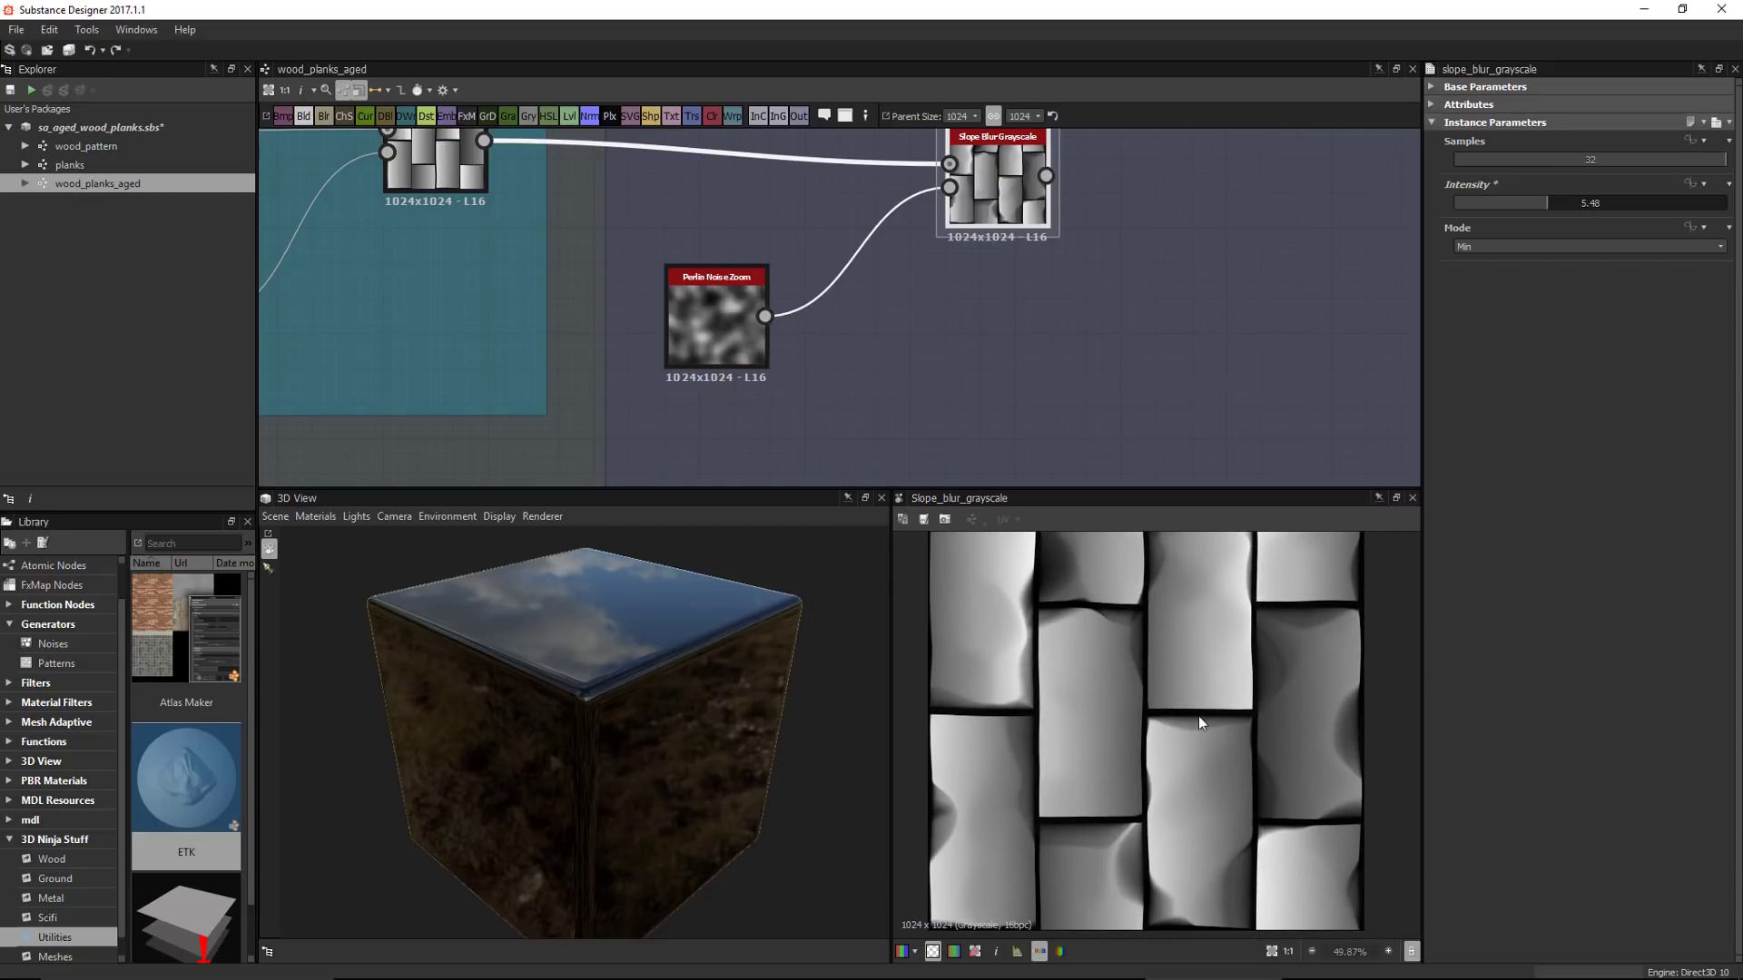
{"action": "scroll", "coordinate": [1167, 695], "scroll_direction": "up", "scroll_amount": 4}
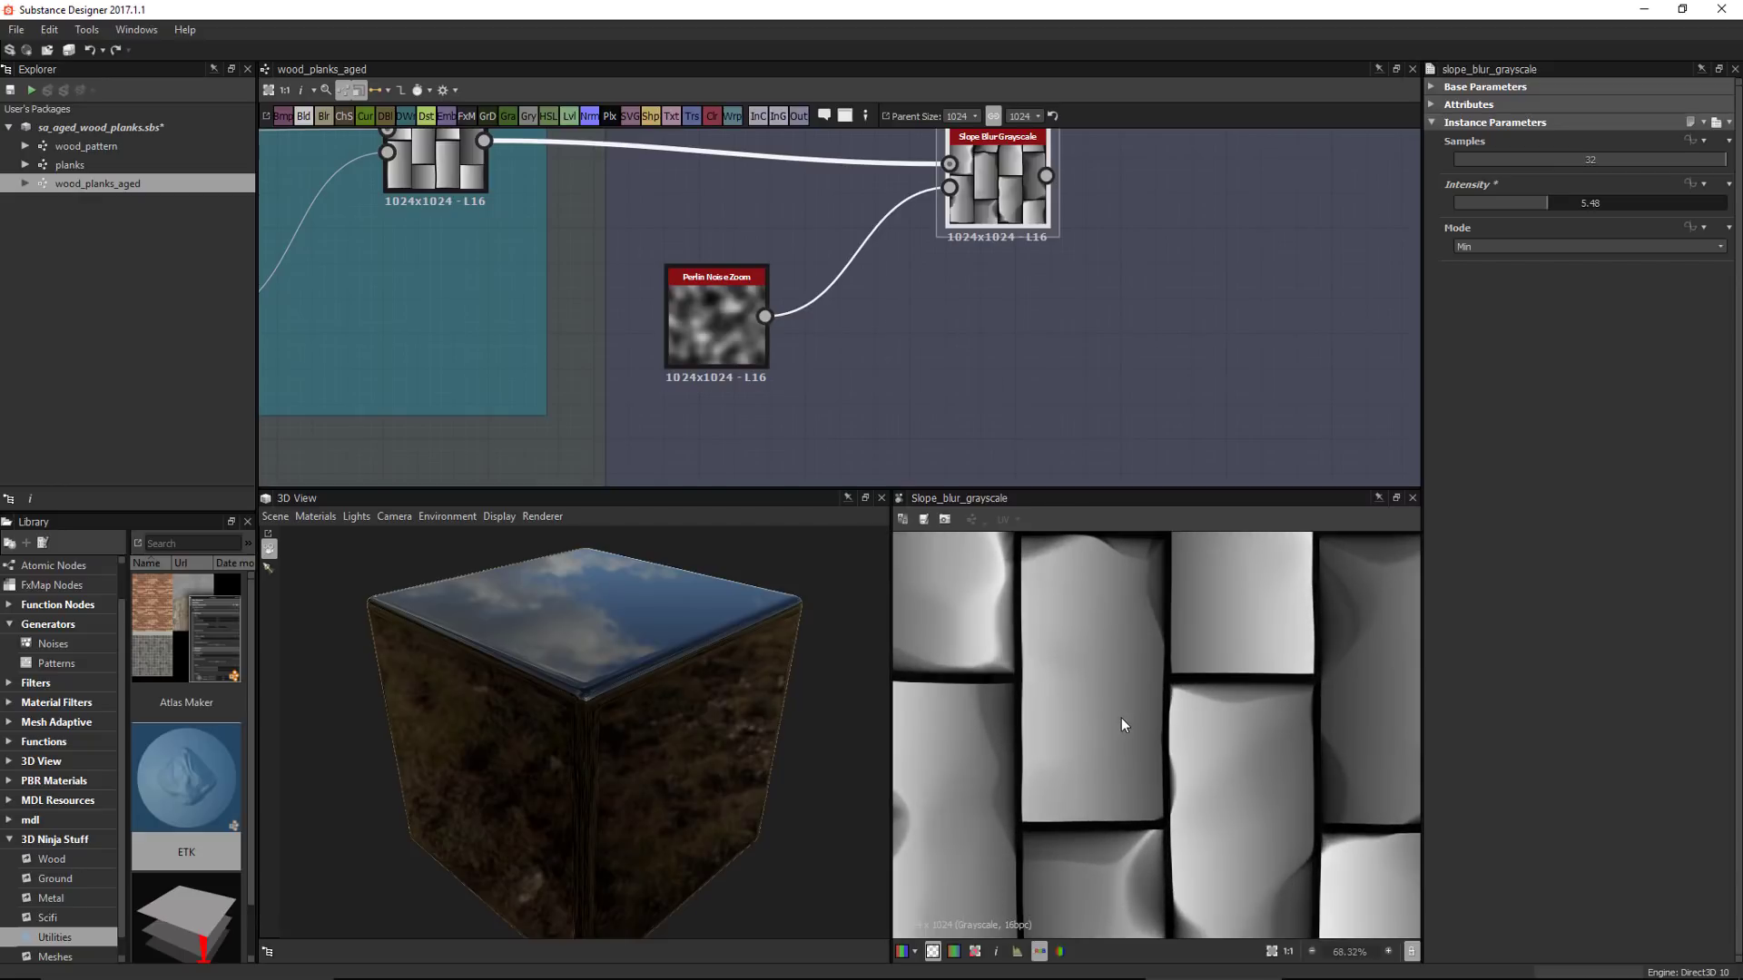
{"action": "middle_click_drag", "start_coordinate": [1262, 709], "coordinate": [1189, 824]}
{"action": "middle_click_drag", "start_coordinate": [1198, 620], "coordinate": [1177, 701]}
{"action": "scroll", "coordinate": [1174, 670], "scroll_direction": "up", "scroll_amount": 3}
{"action": "scroll", "coordinate": [1198, 649], "scroll_direction": "up", "scroll_amount": 2}
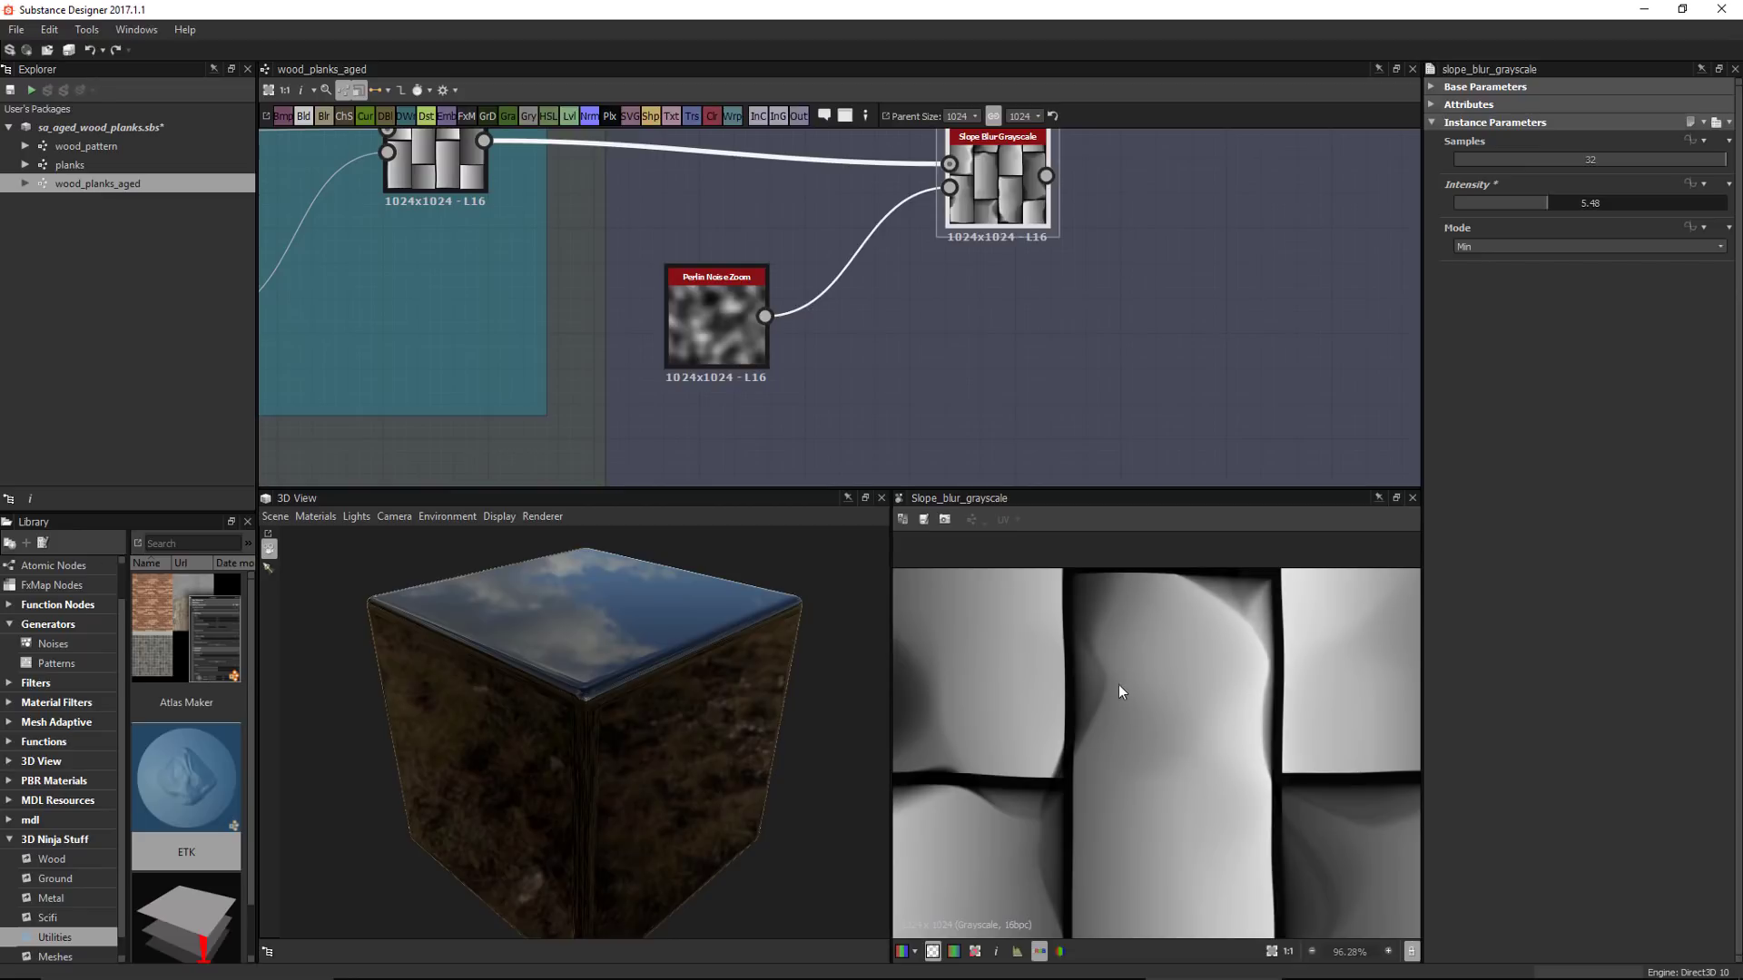
{"action": "middle_click_drag", "start_coordinate": [1321, 686], "coordinate": [1170, 739]}
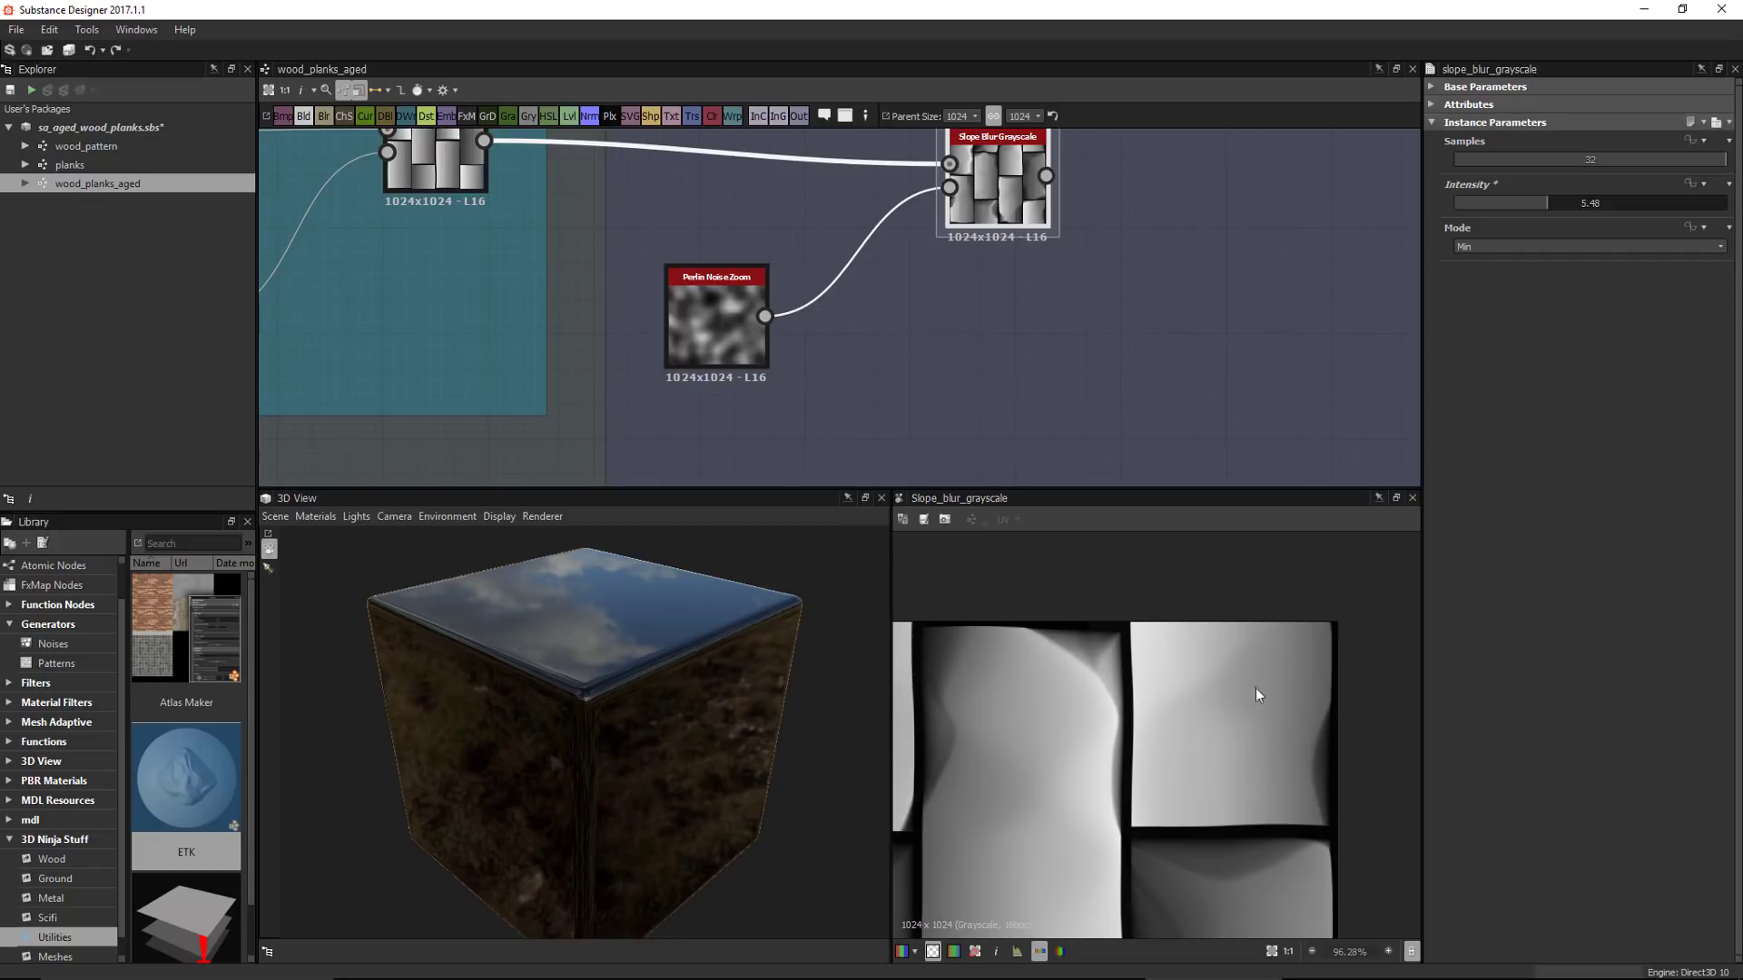
{"action": "scroll", "coordinate": [1221, 785], "scroll_direction": "down", "scroll_amount": 2}
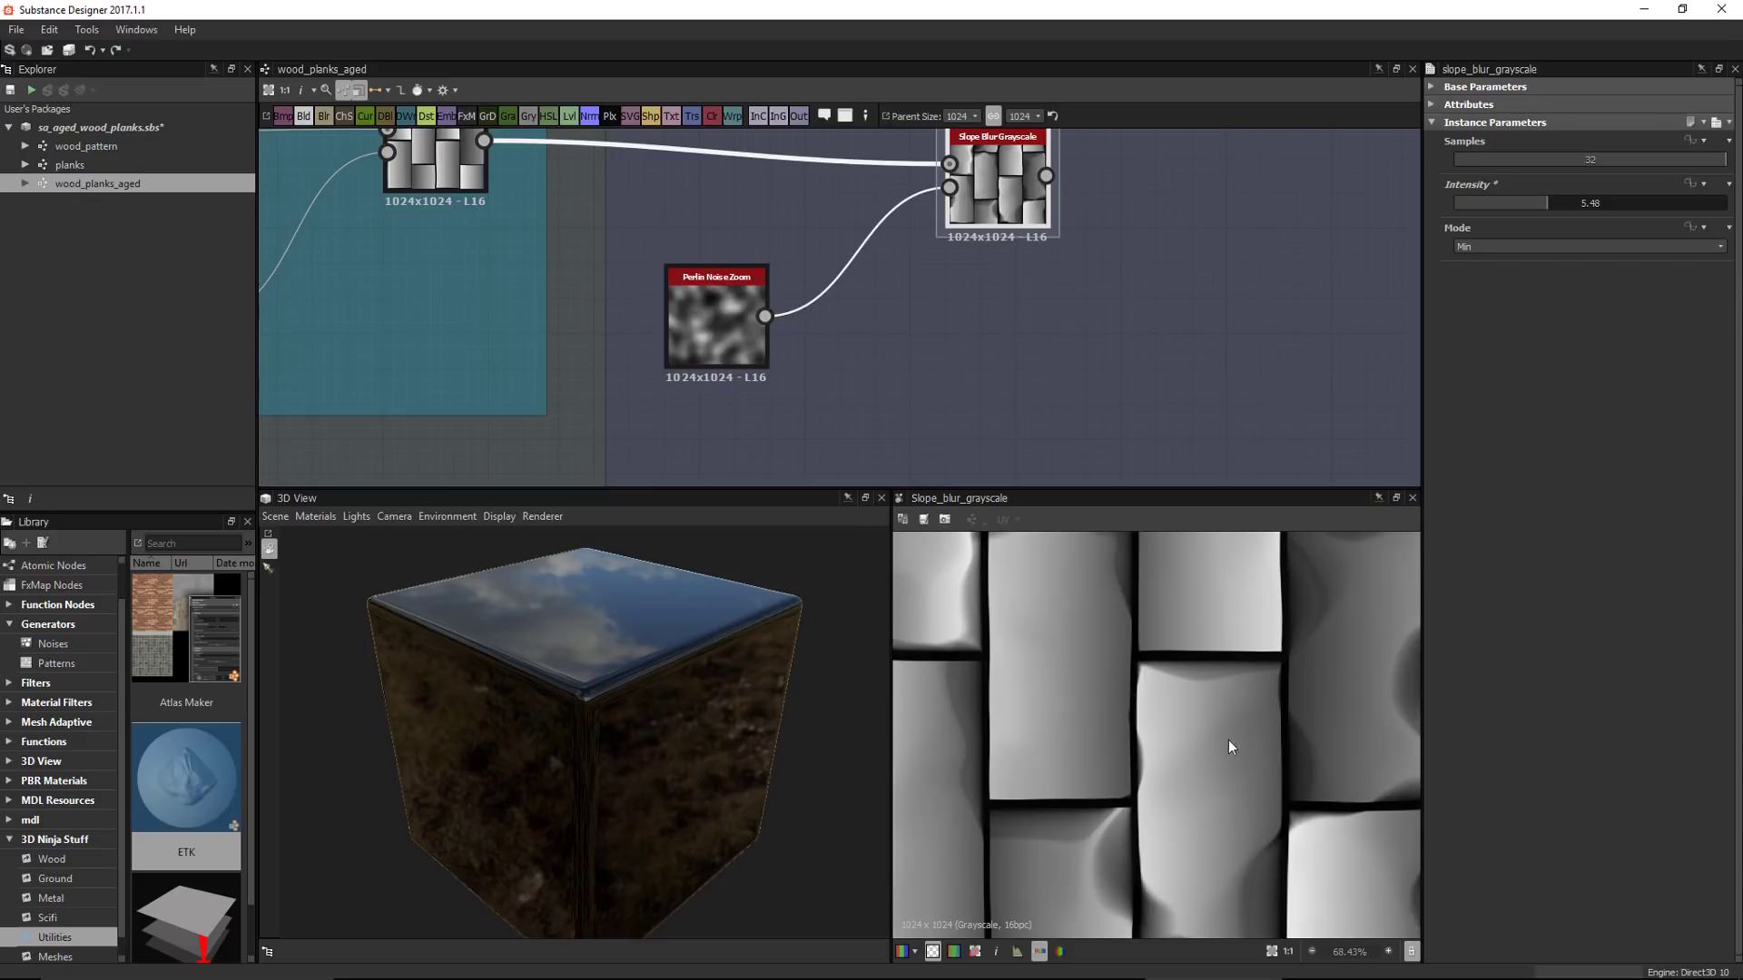
{"action": "scroll", "coordinate": [1187, 726], "scroll_direction": "down", "scroll_amount": 2}
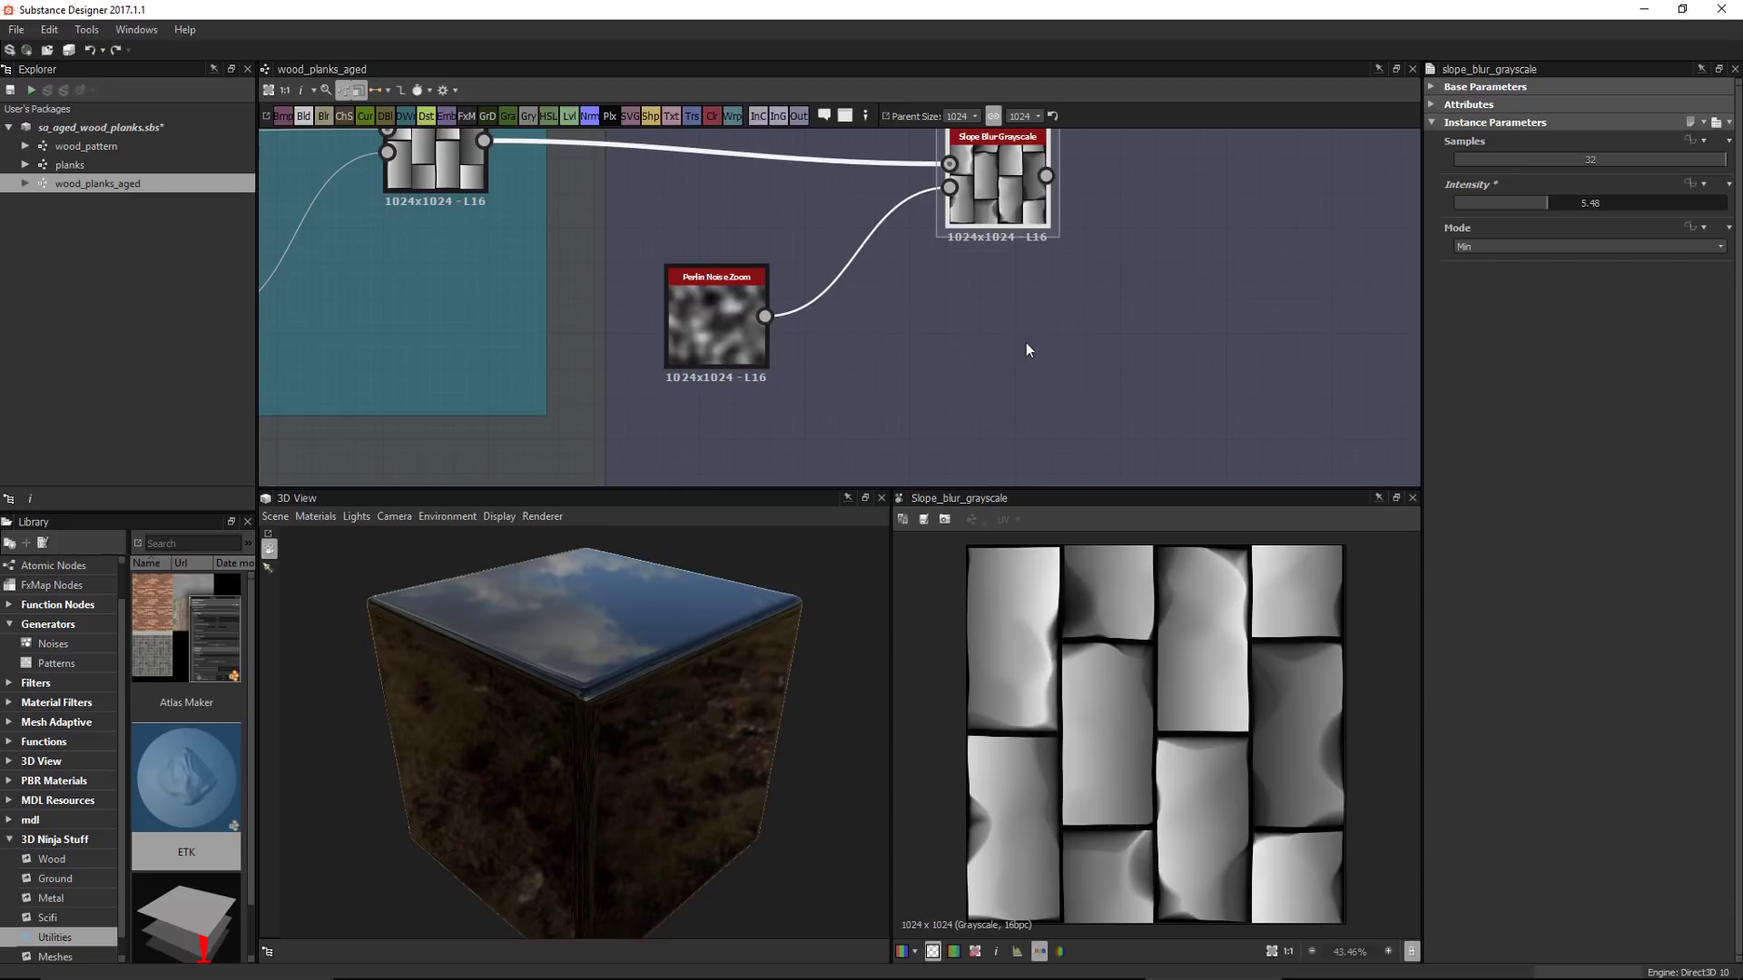
Set the Slope Blur Grayscale's Intensity to 6.04
{"action": "scroll", "coordinate": [998, 338], "scroll_direction": "down", "scroll_amount": 2}
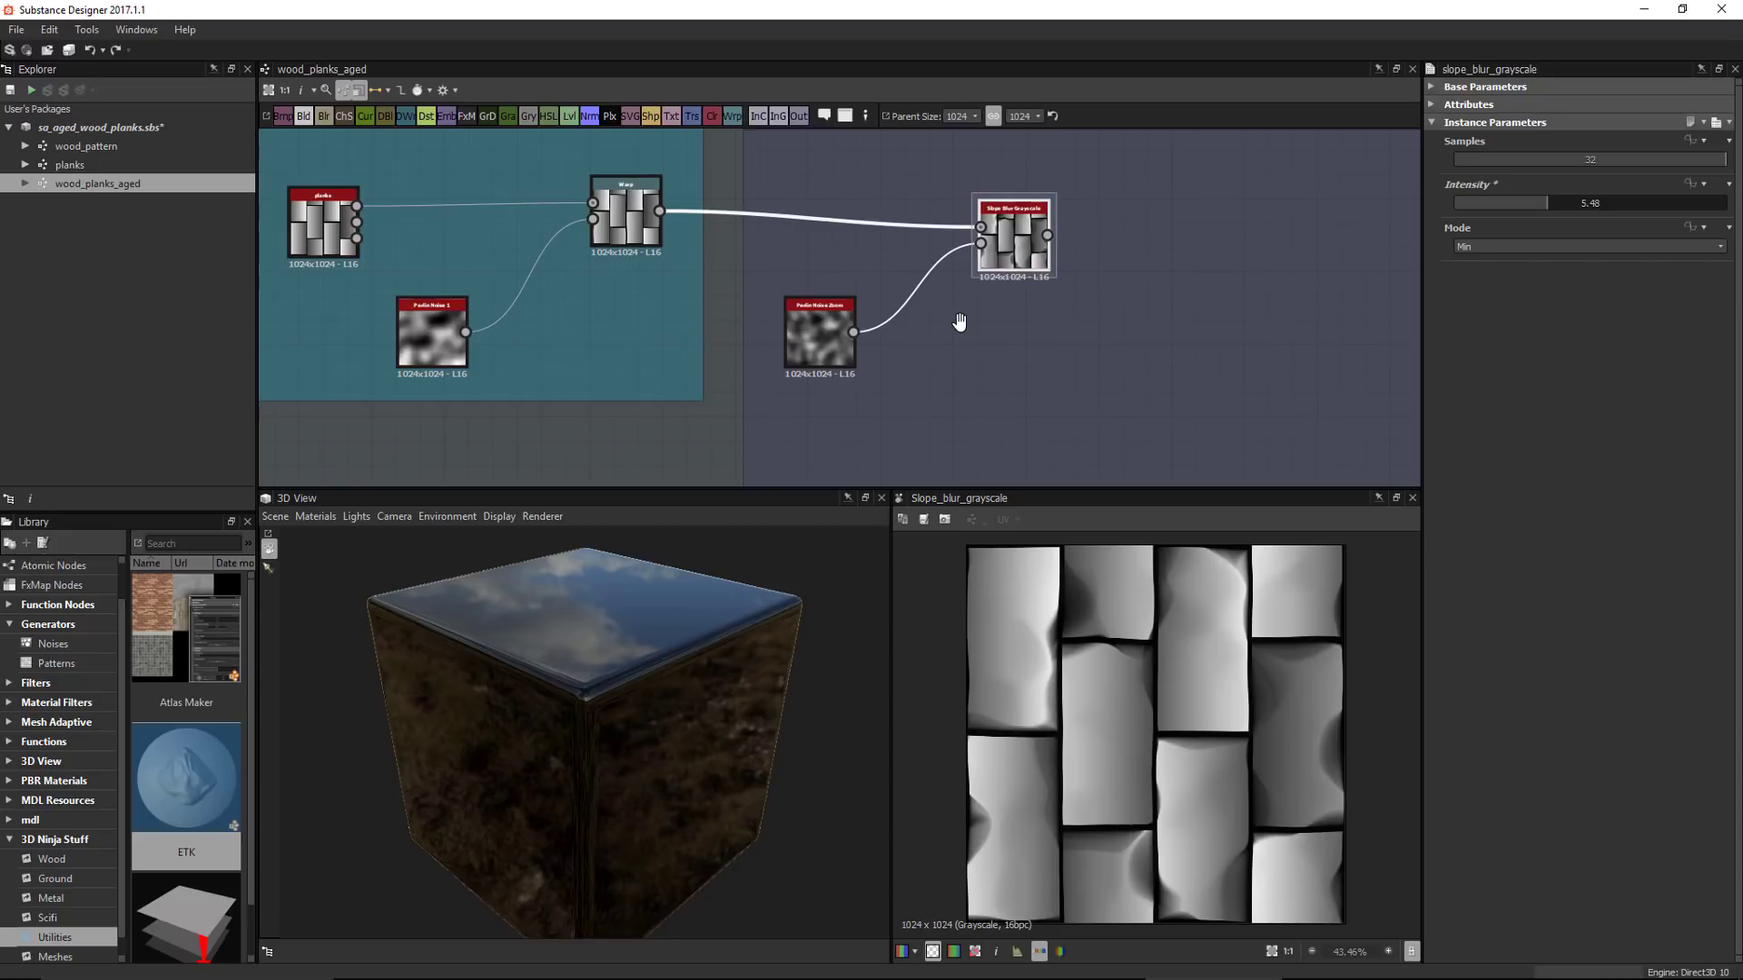
{"action": "scroll", "coordinate": [959, 322], "scroll_direction": "down", "scroll_amount": 3}
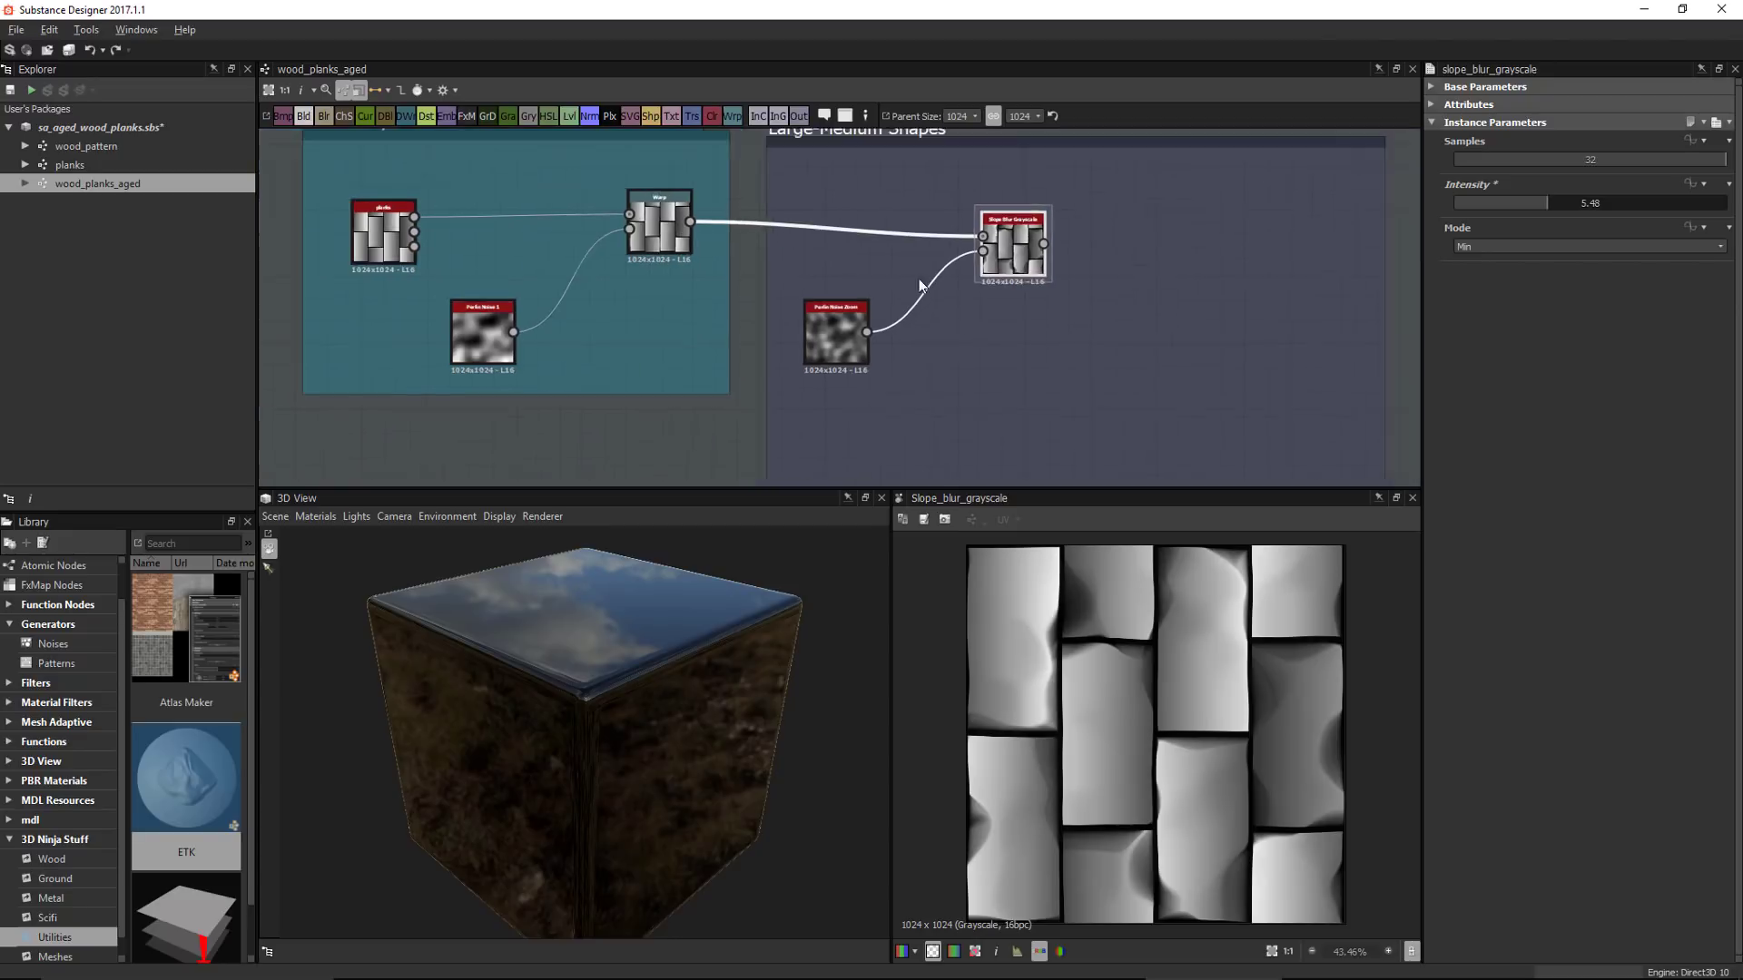
{"action": "middle_click_drag", "start_coordinate": [906, 367], "coordinate": [804, 294]}
{"action": "scroll", "coordinate": [803, 301], "scroll_direction": "up", "scroll_amount": 1}
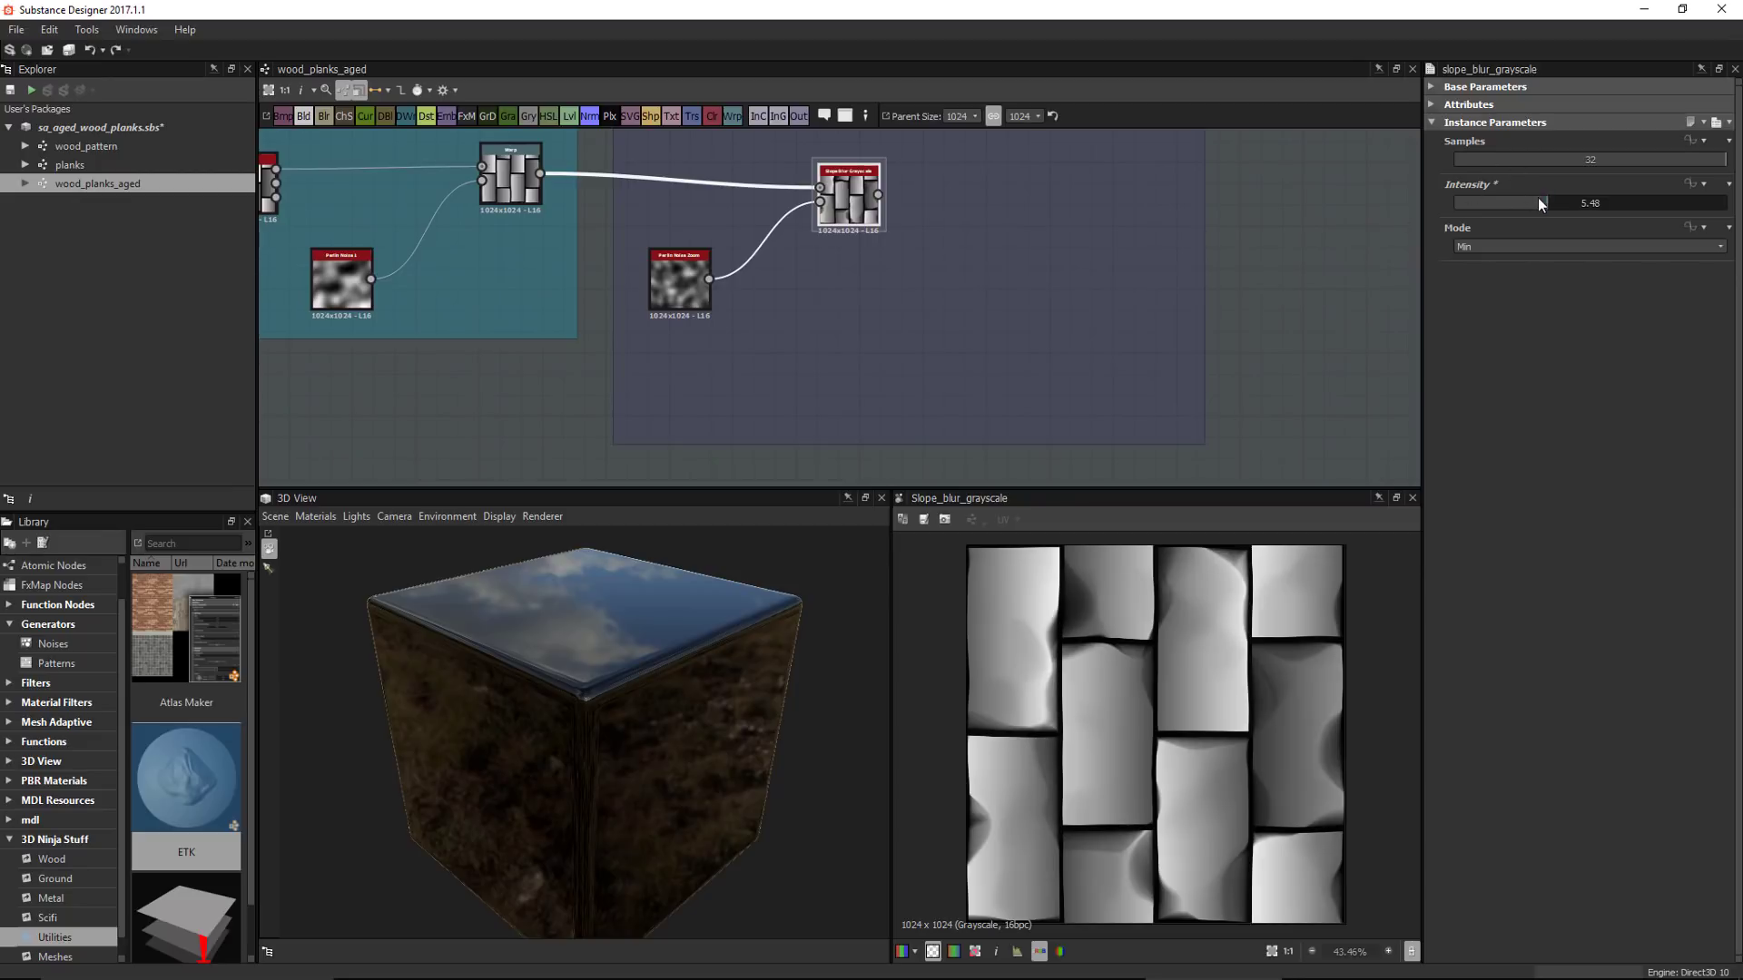
{"action": "mouse_move", "coordinate": [1538, 199]}
{"action": "left_mouse_down"}
{"action": "mouse_move", "coordinate": [1588, 207]}
{"action": "mouse_move", "coordinate": [1537, 208]}
{"action": "mouse_move", "coordinate": [1569, 220]}
{"action": "mouse_move", "coordinate": [1554, 222]}
{"action": "left_mouse_up"}
{"action": "scroll", "coordinate": [751, 312], "scroll_direction": "up", "scroll_amount": 1}
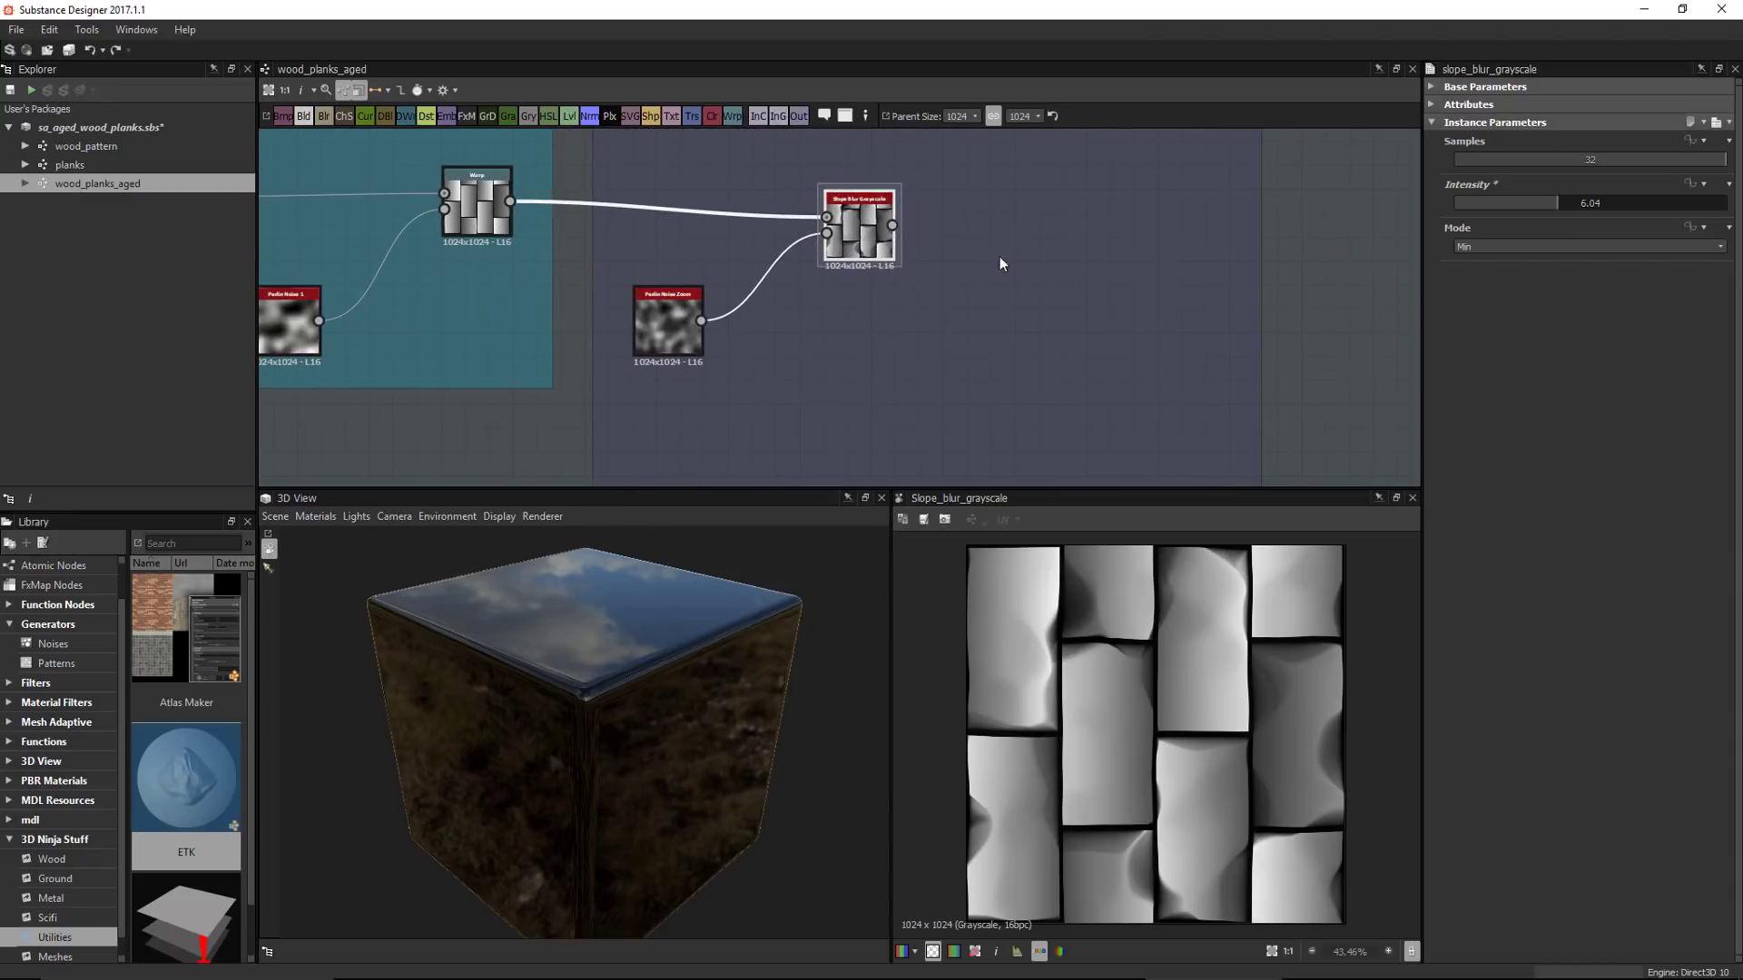
Add a Blend node beside the Slope Blur Grayscale node in the Large-Medium Shapes frame
{"action": "middle_click_drag", "start_coordinate": [963, 236], "coordinate": [959, 280]}
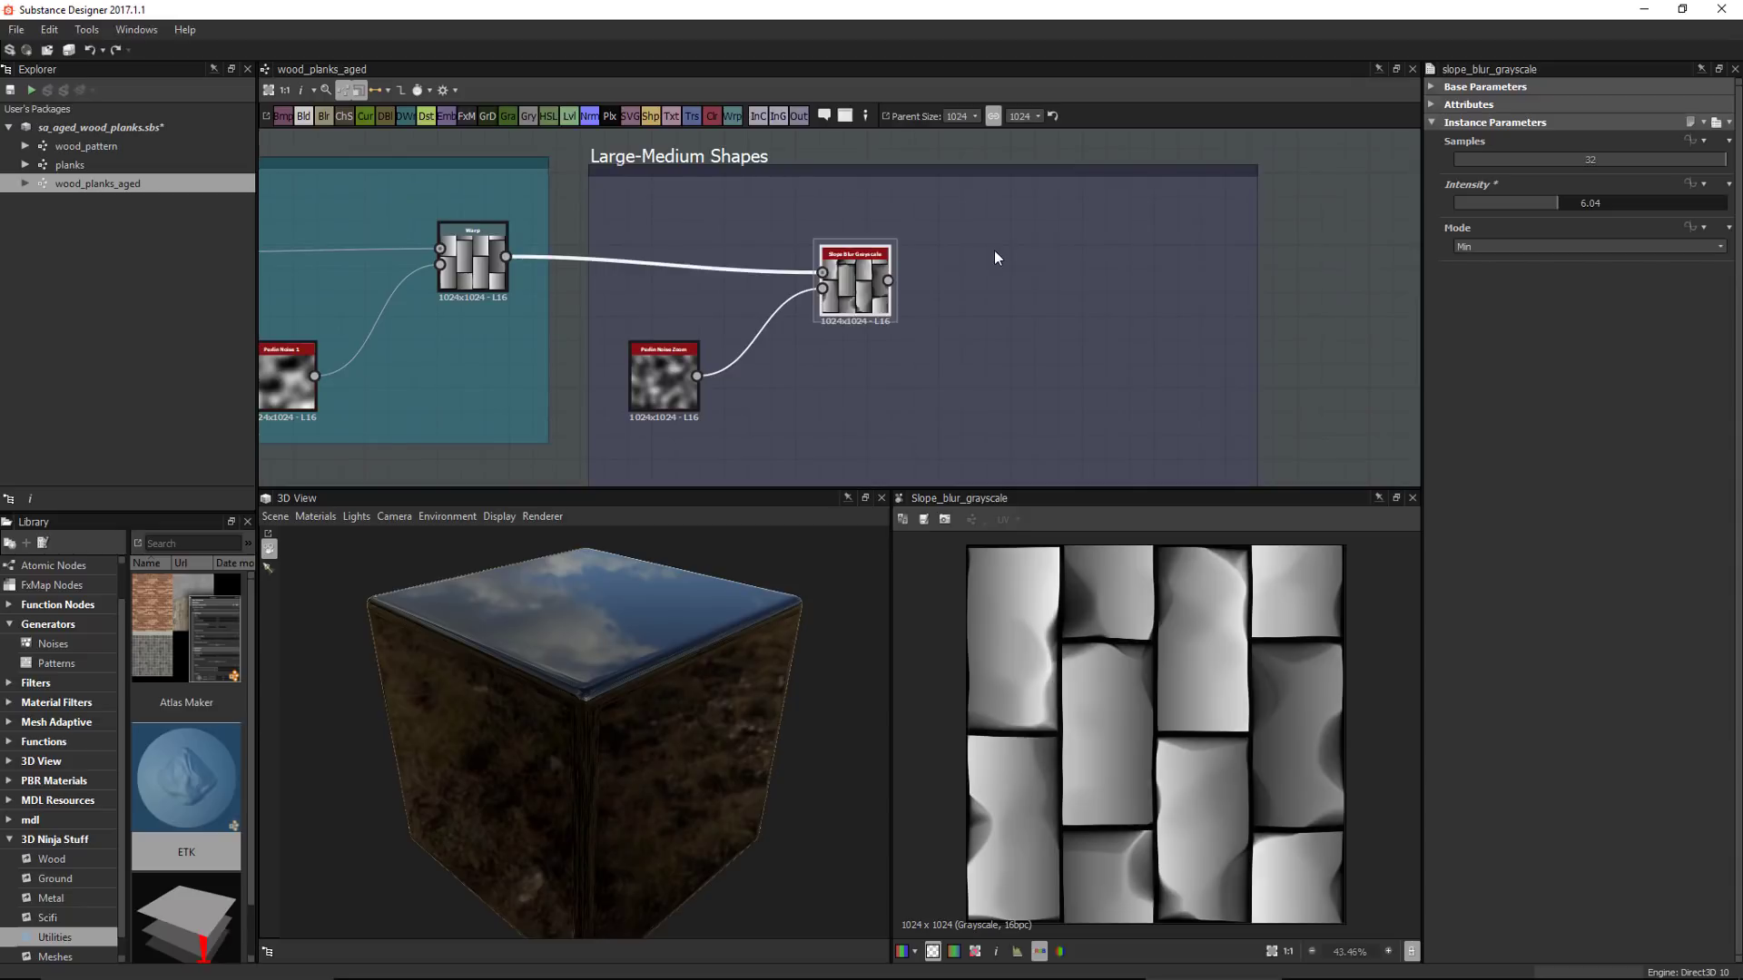
{"action": "right_click", "coordinate": [994, 250]}
{"action": "left_click", "coordinate": [1034, 302]}
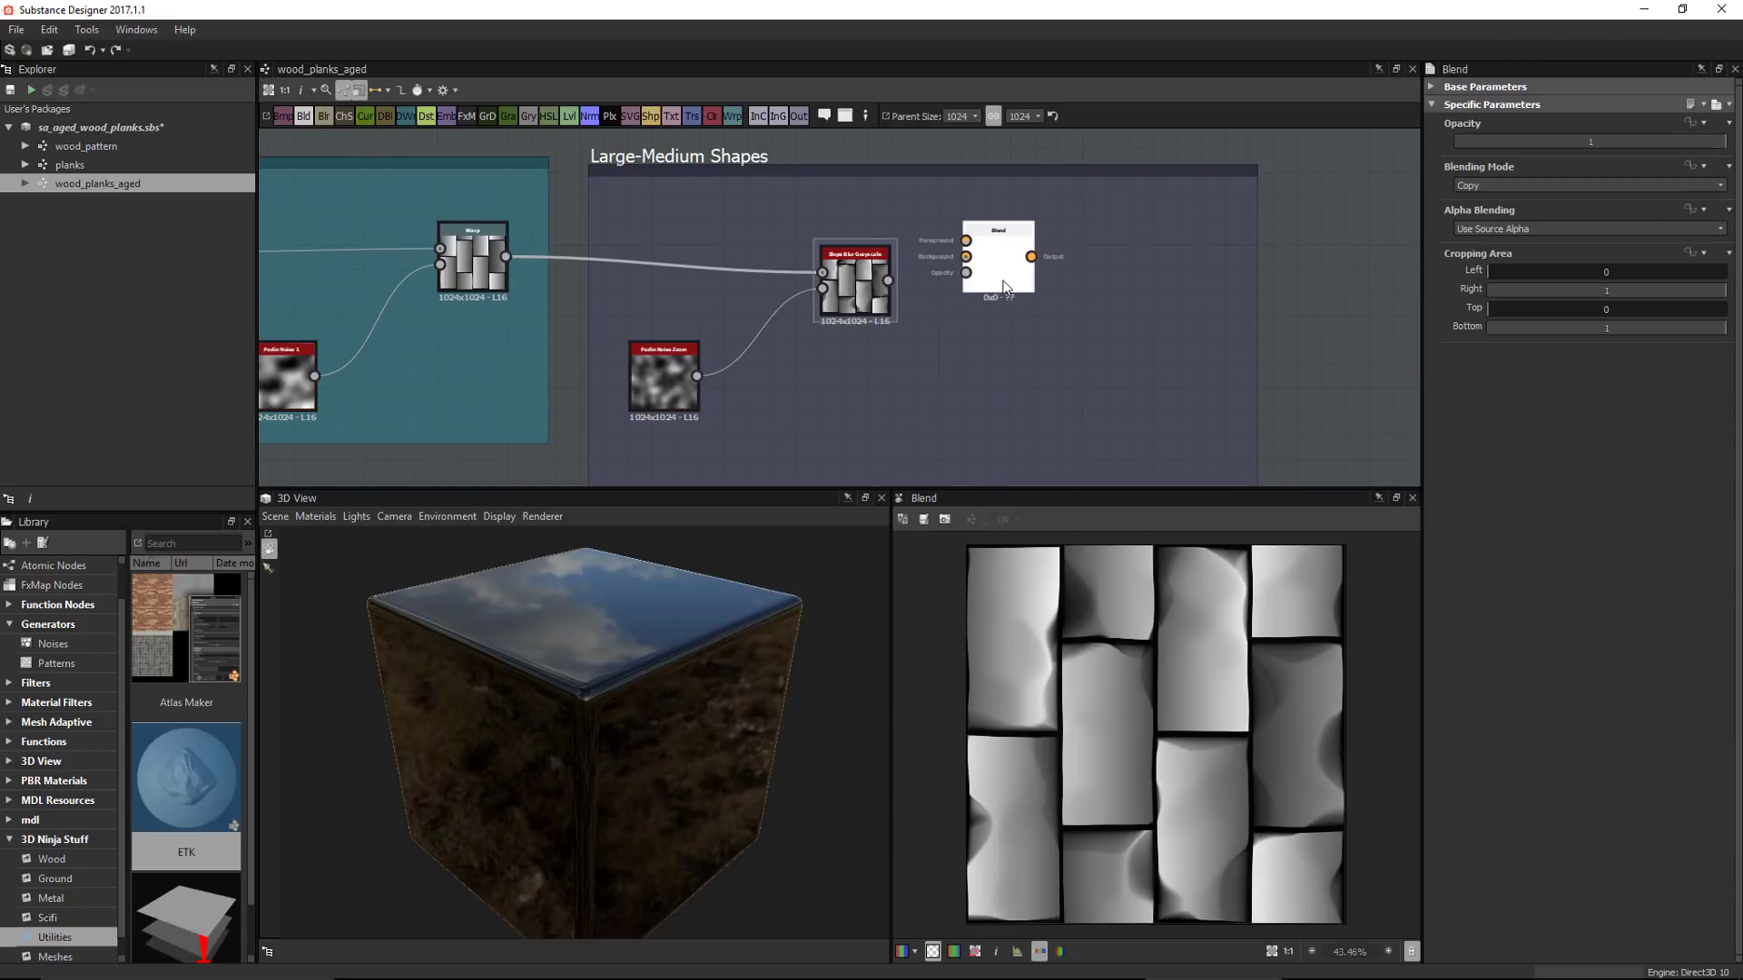
Connect the Slope Blur Grayscale output to the Blend's Foreground and the Warp output to its Background, repositioning the nodes for clear wiring
{"action": "scroll", "coordinate": [939, 283], "scroll_direction": "up", "scroll_amount": 2}
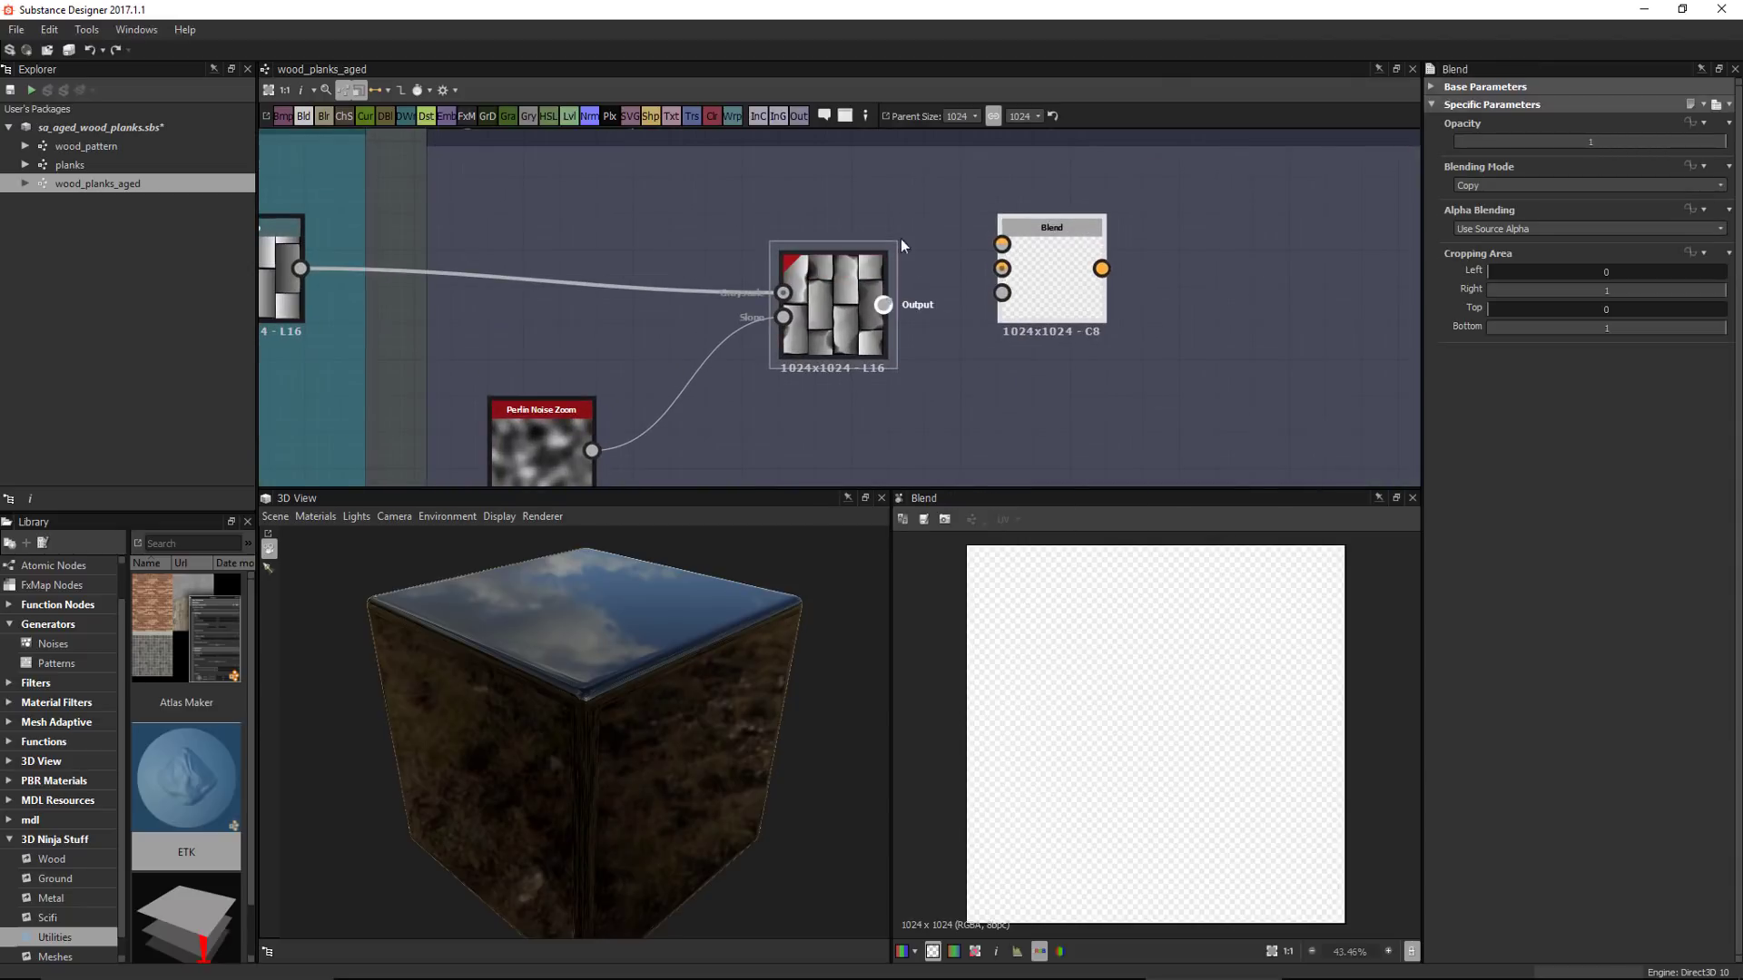
{"action": "left_click_drag", "start_coordinate": [884, 304], "coordinate": [1002, 244]}
{"action": "left_click_drag", "start_coordinate": [1084, 301], "coordinate": [1119, 446]}
{"action": "middle_click_drag", "start_coordinate": [957, 340], "coordinate": [1011, 251]}
{"action": "scroll", "coordinate": [1011, 251], "scroll_direction": "down", "scroll_amount": 1}
{"action": "left_click_drag", "start_coordinate": [446, 188], "coordinate": [1080, 313]}
{"action": "left_click_drag", "start_coordinate": [908, 222], "coordinate": [880, 202]}
{"action": "left_click_drag", "start_coordinate": [1141, 323], "coordinate": [1110, 276]}
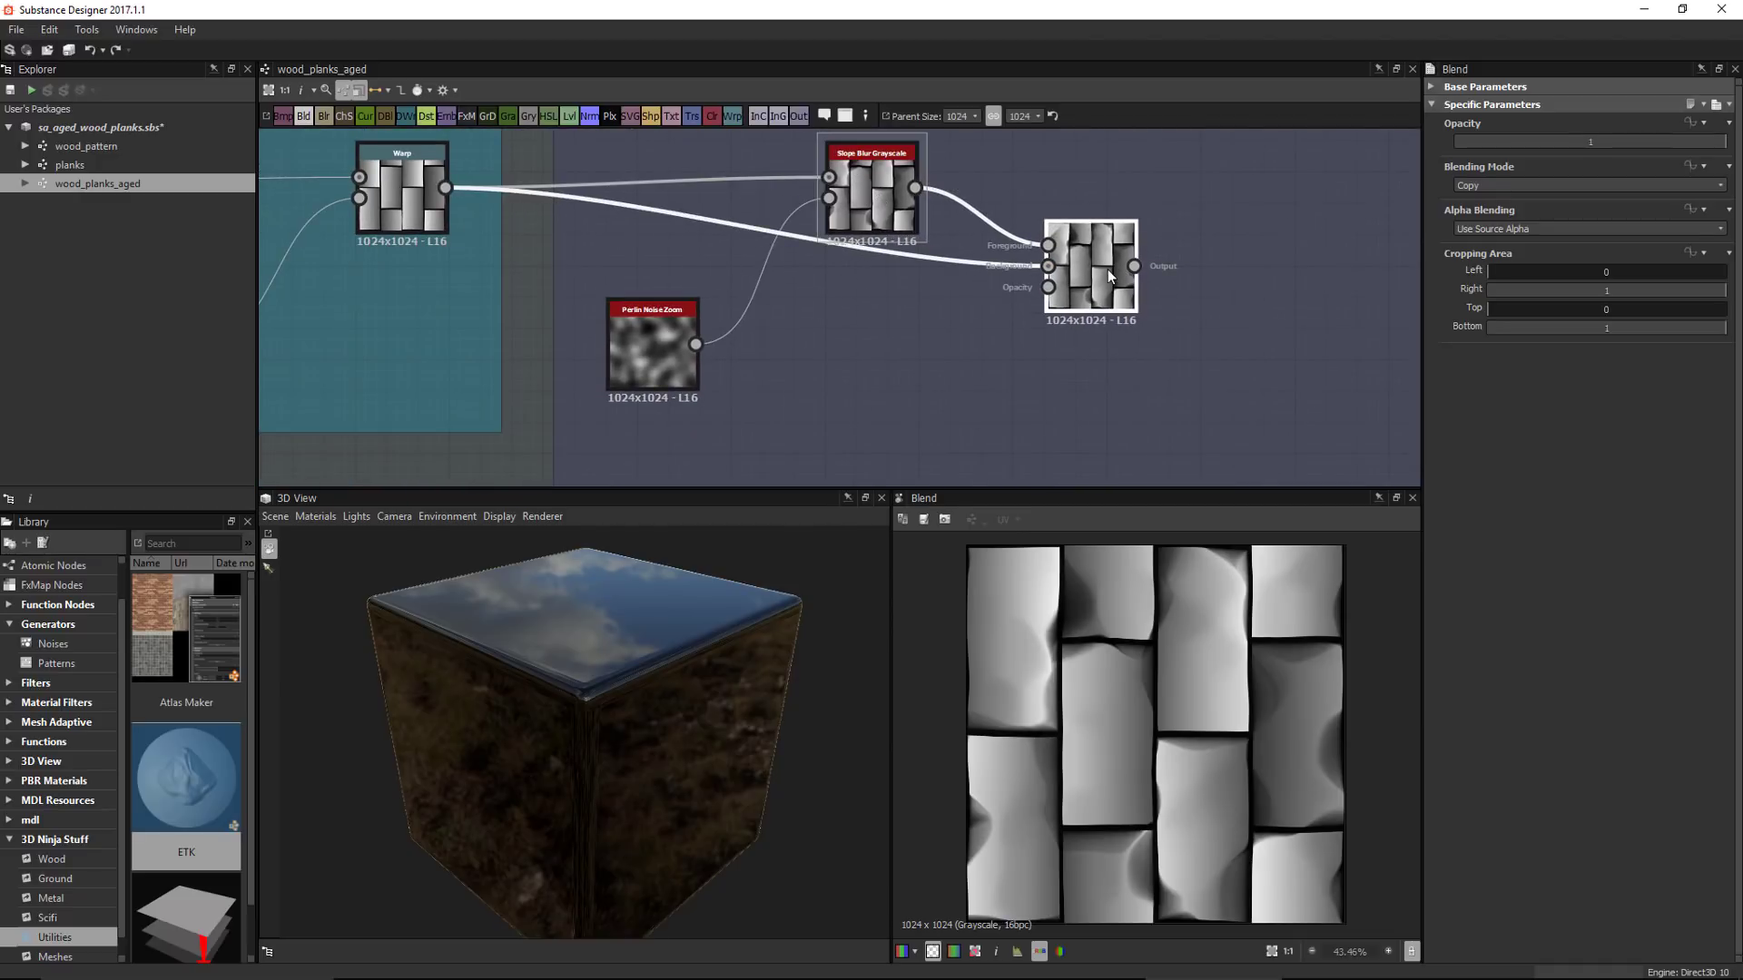
Set the Blend's Opacity to 0.35 and the Perlin Noise Zoom's Distance to 8, inspecting the plank edges up close
{"action": "left_click_drag", "start_coordinate": [1711, 145], "coordinate": [1548, 150]}
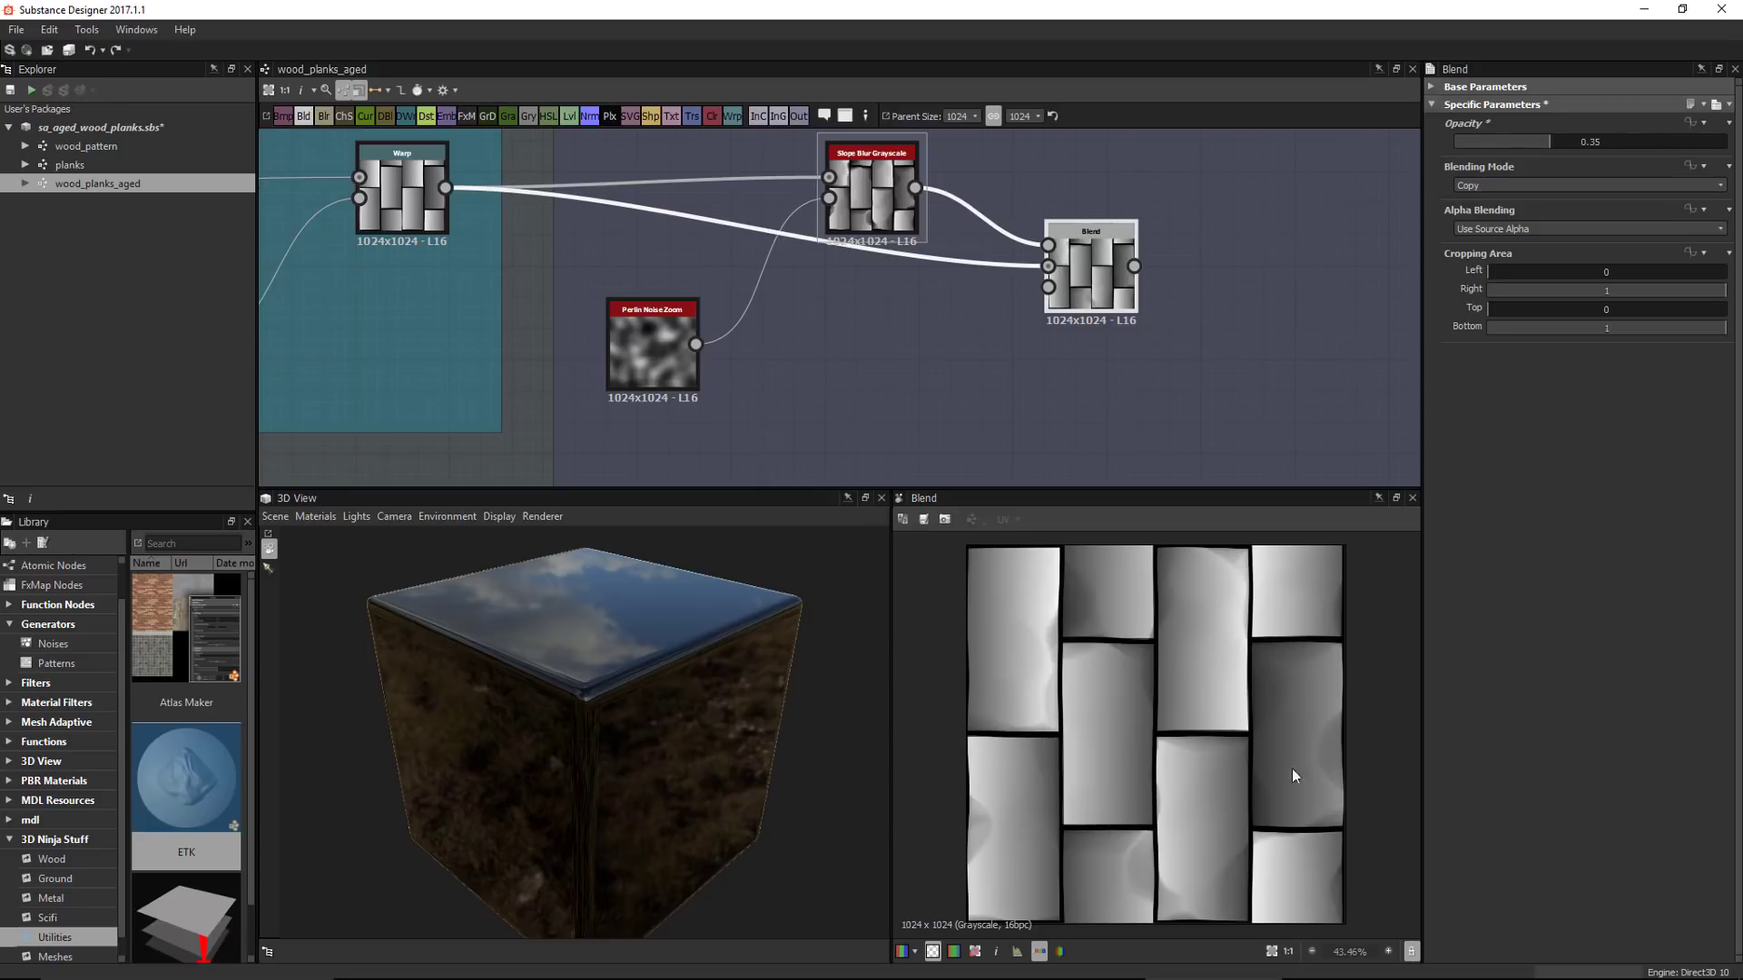
{"action": "scroll", "coordinate": [1075, 612], "scroll_direction": "down", "scroll_amount": 1}
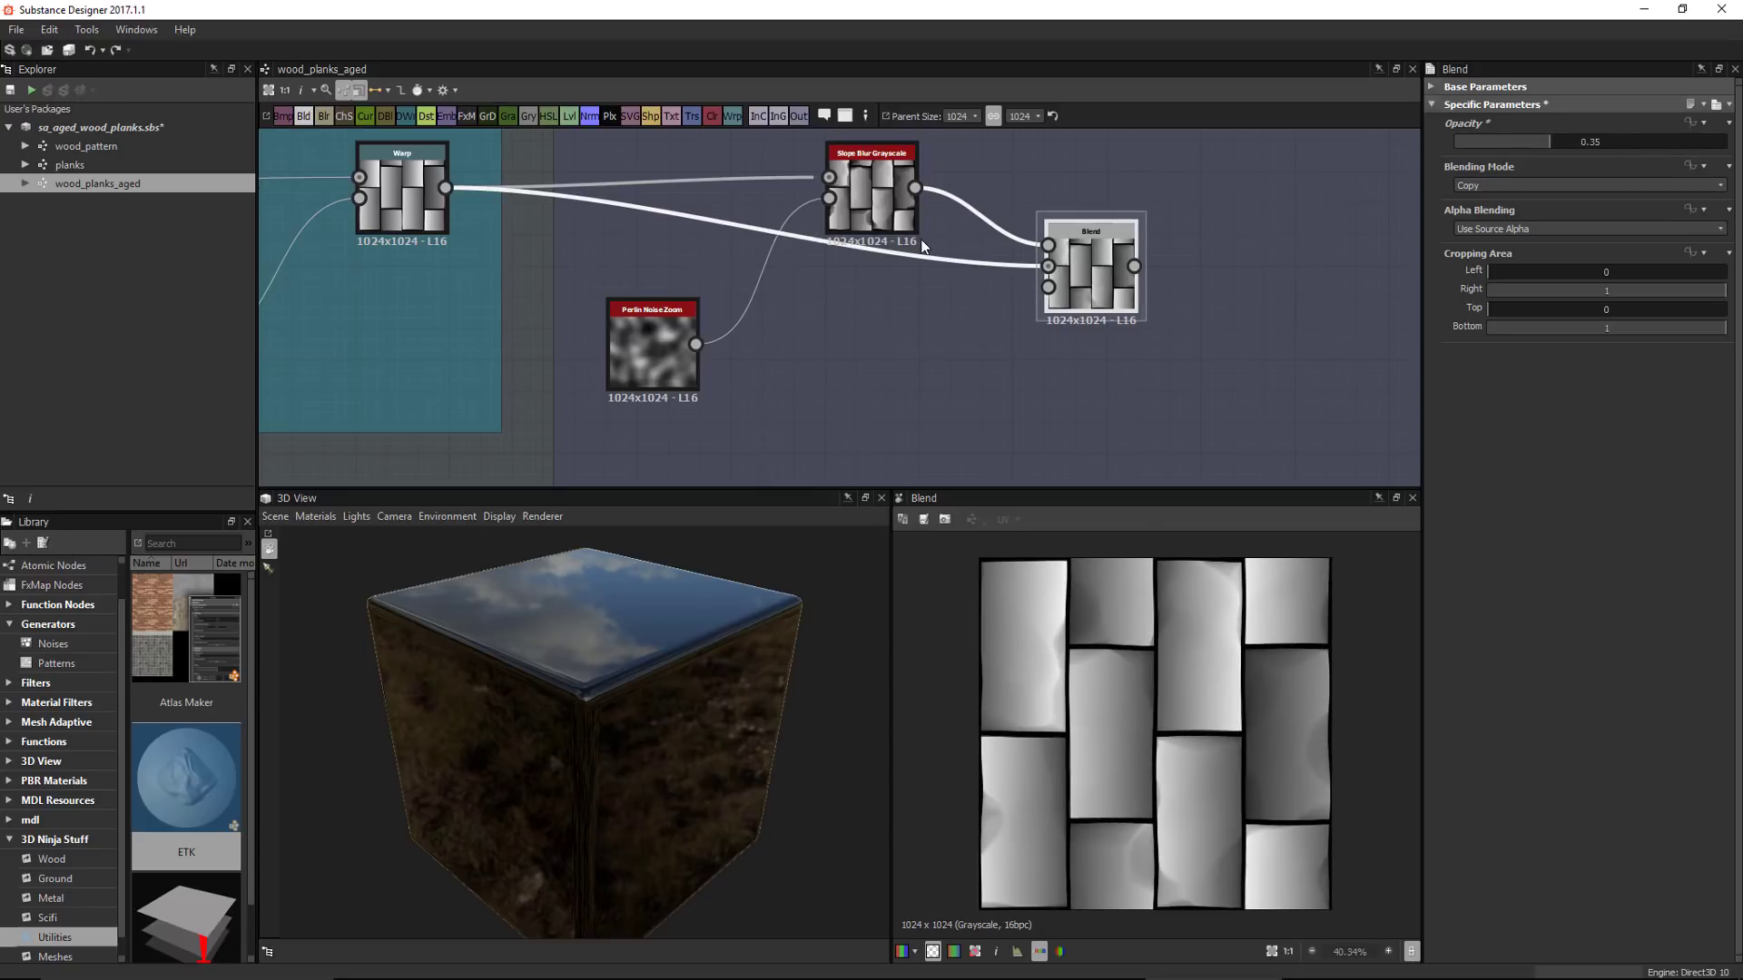
{"action": "left_click", "coordinate": [619, 323]}
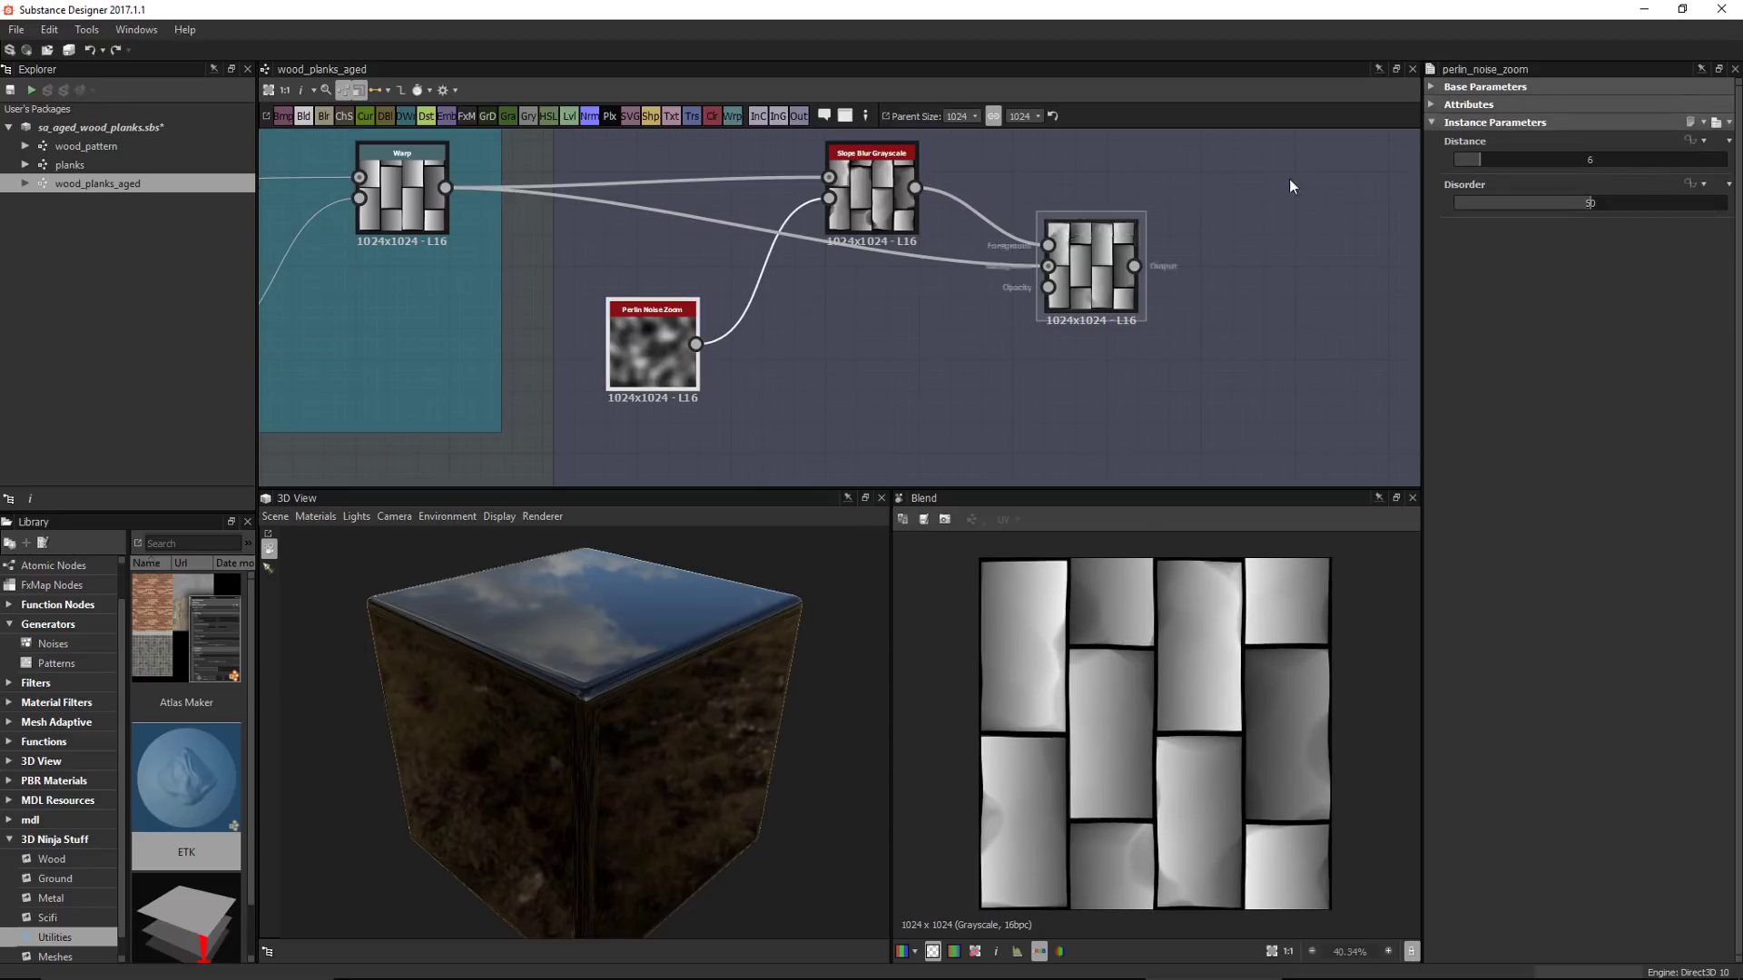
{"action": "left_click", "coordinate": [1490, 160]}
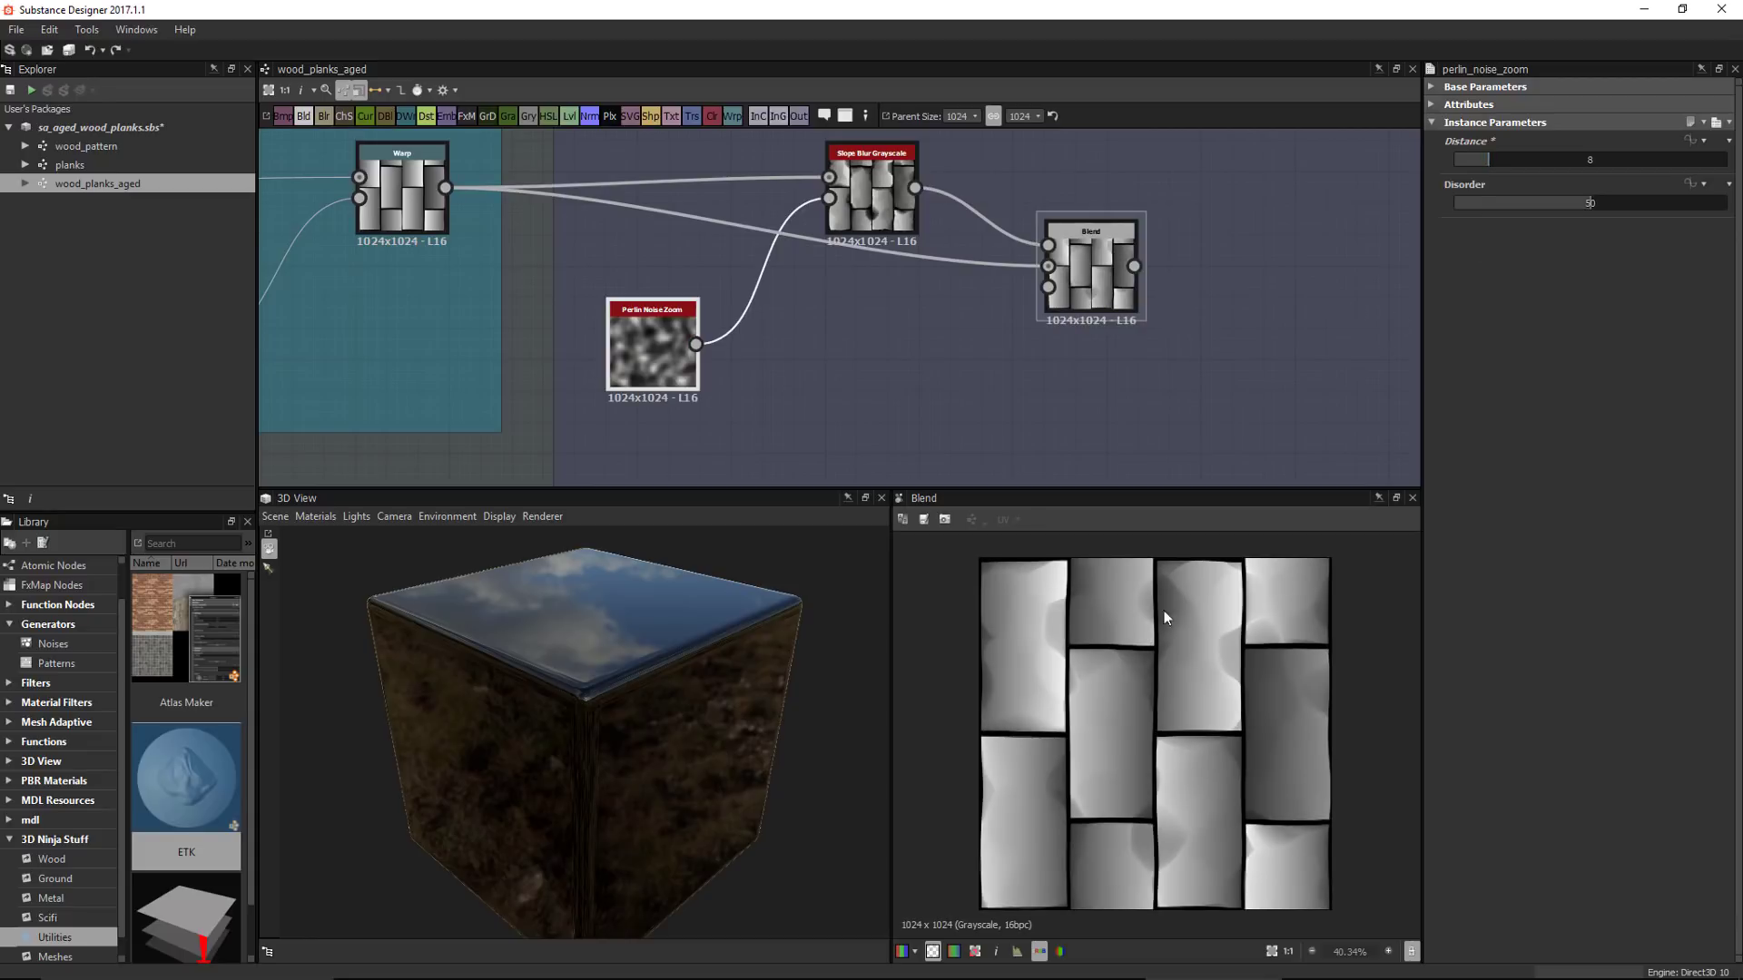
{"action": "scroll", "coordinate": [1166, 611], "scroll_direction": "up", "scroll_amount": 4}
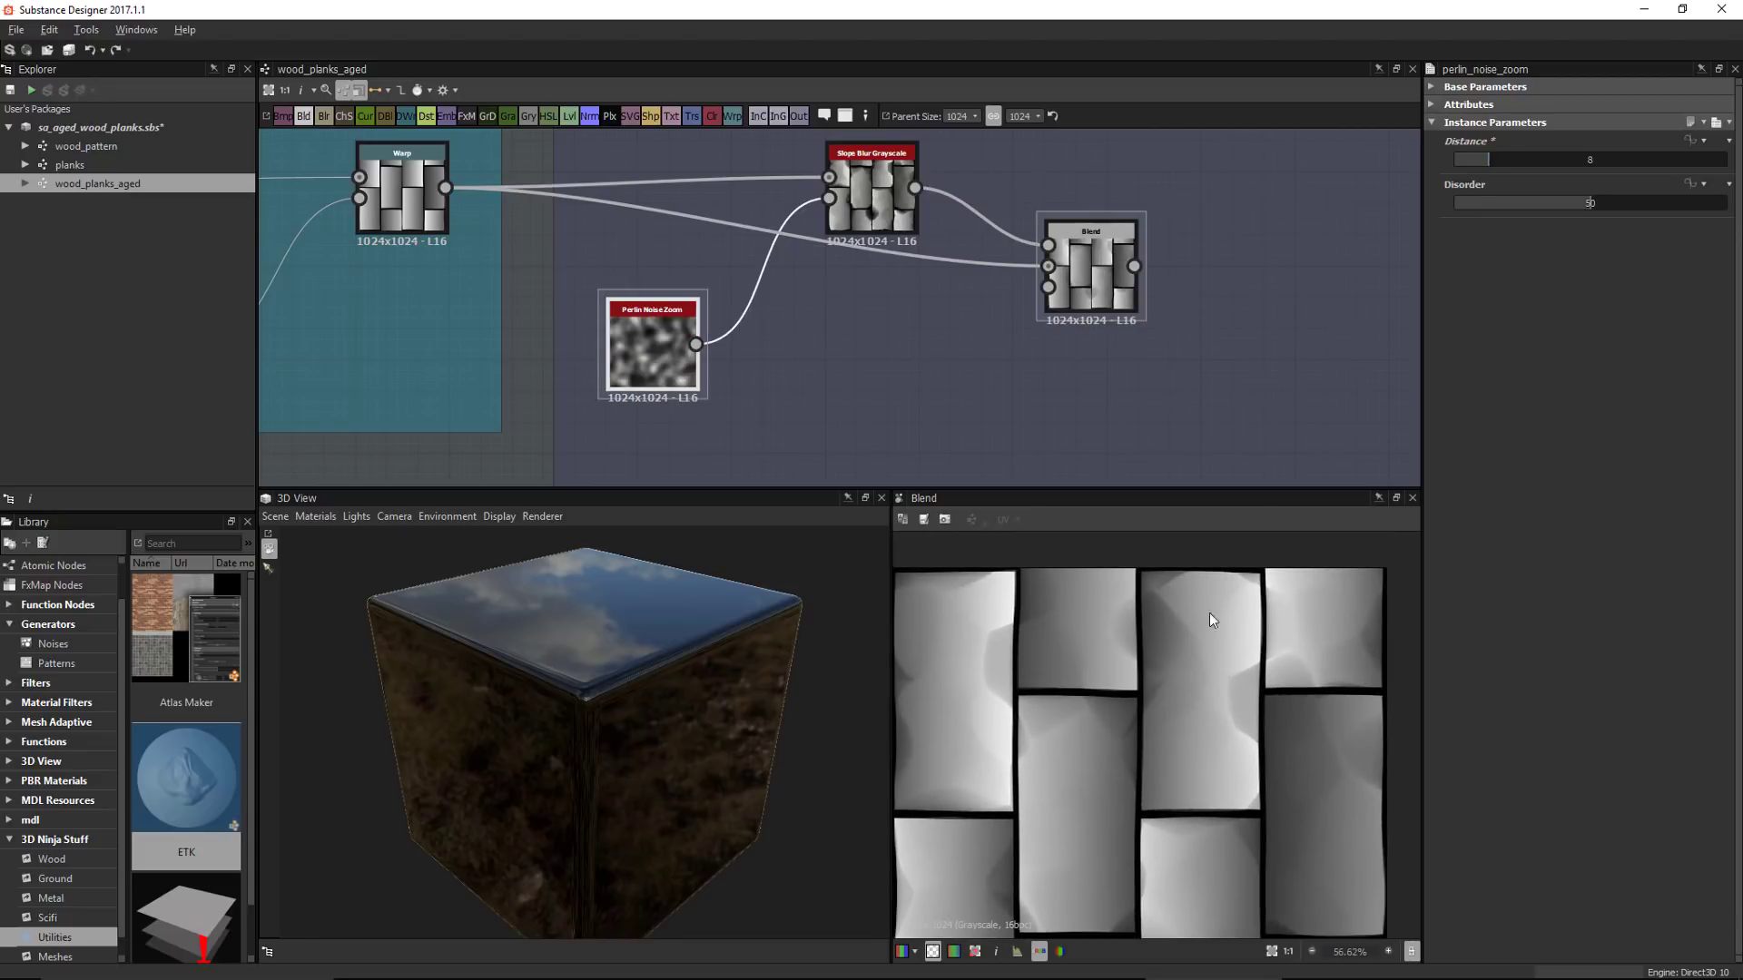
{"action": "scroll", "coordinate": [1189, 616], "scroll_direction": "up", "scroll_amount": 2}
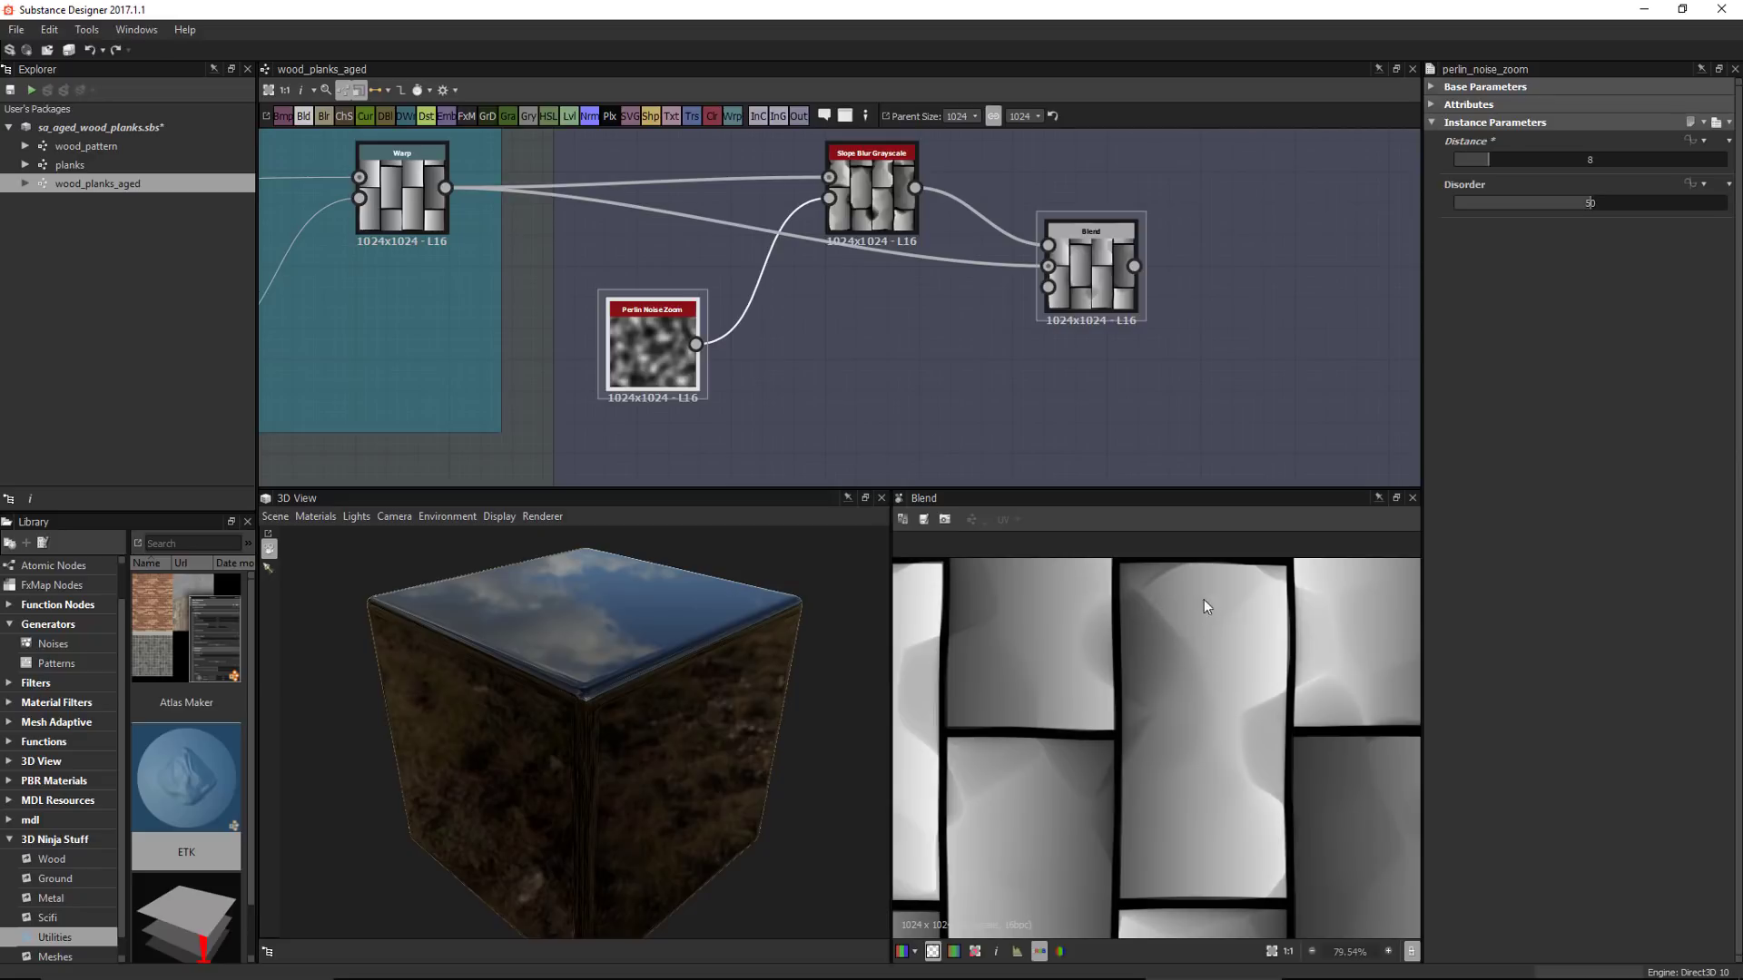
{"action": "scroll", "coordinate": [1204, 600], "scroll_direction": "up", "scroll_amount": 1}
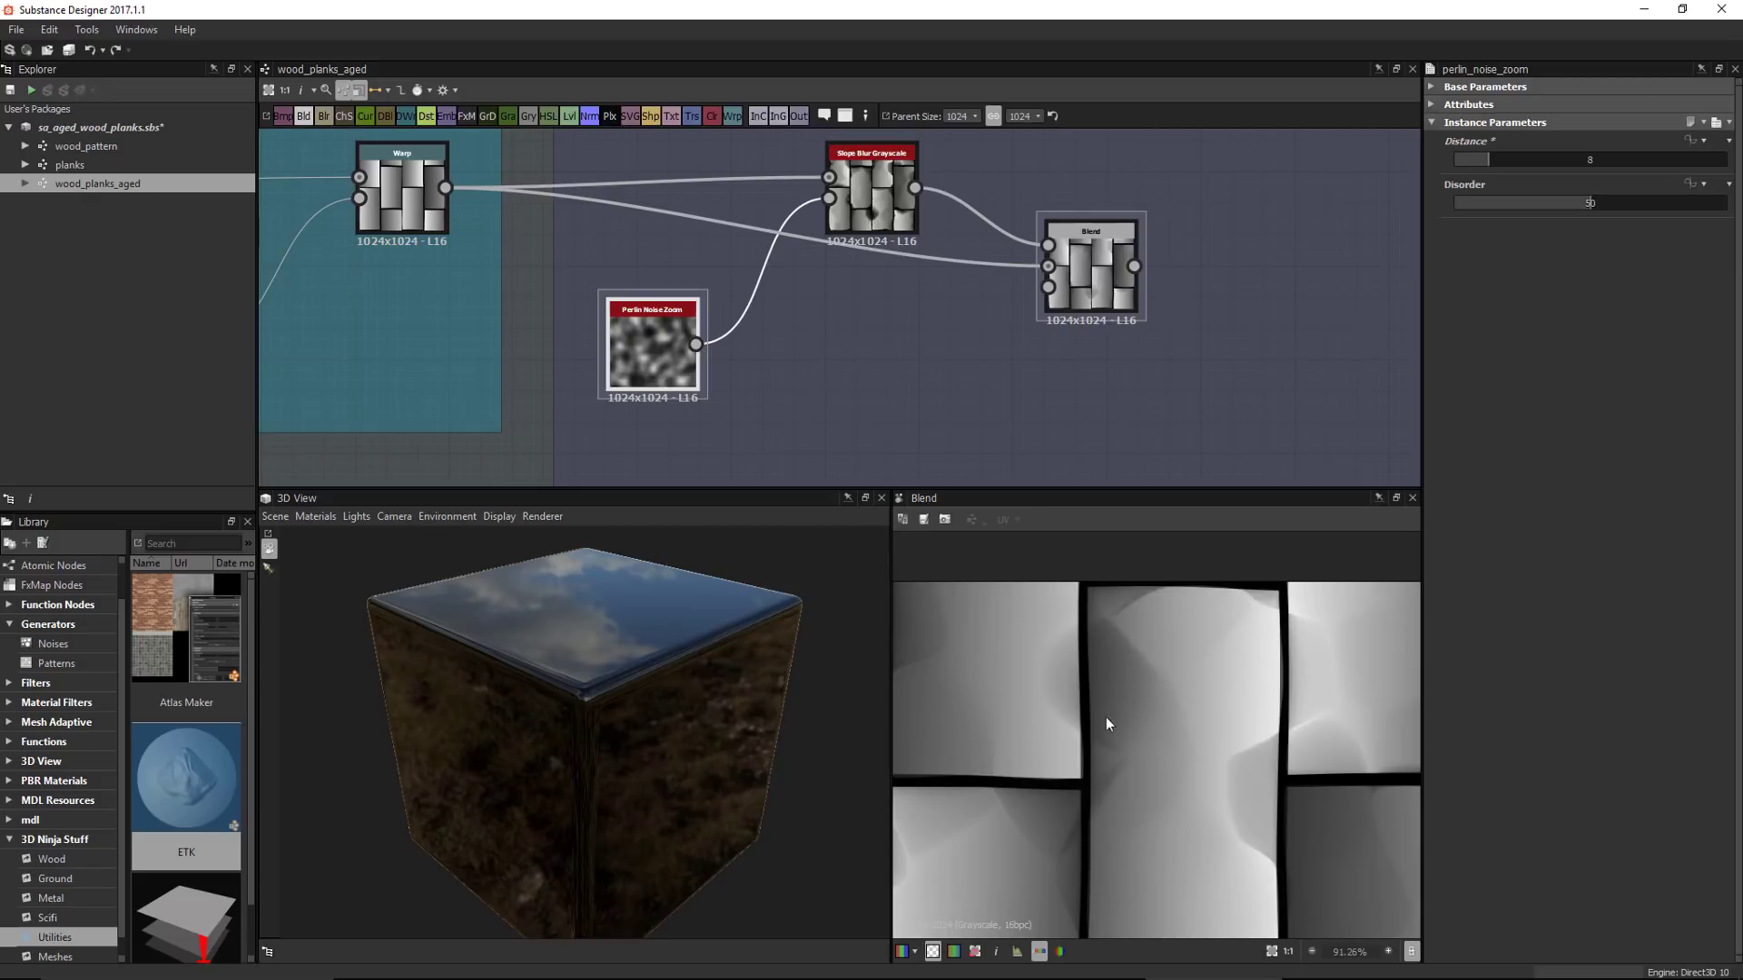
{"action": "scroll", "coordinate": [1125, 706], "scroll_direction": "down", "scroll_amount": 3}
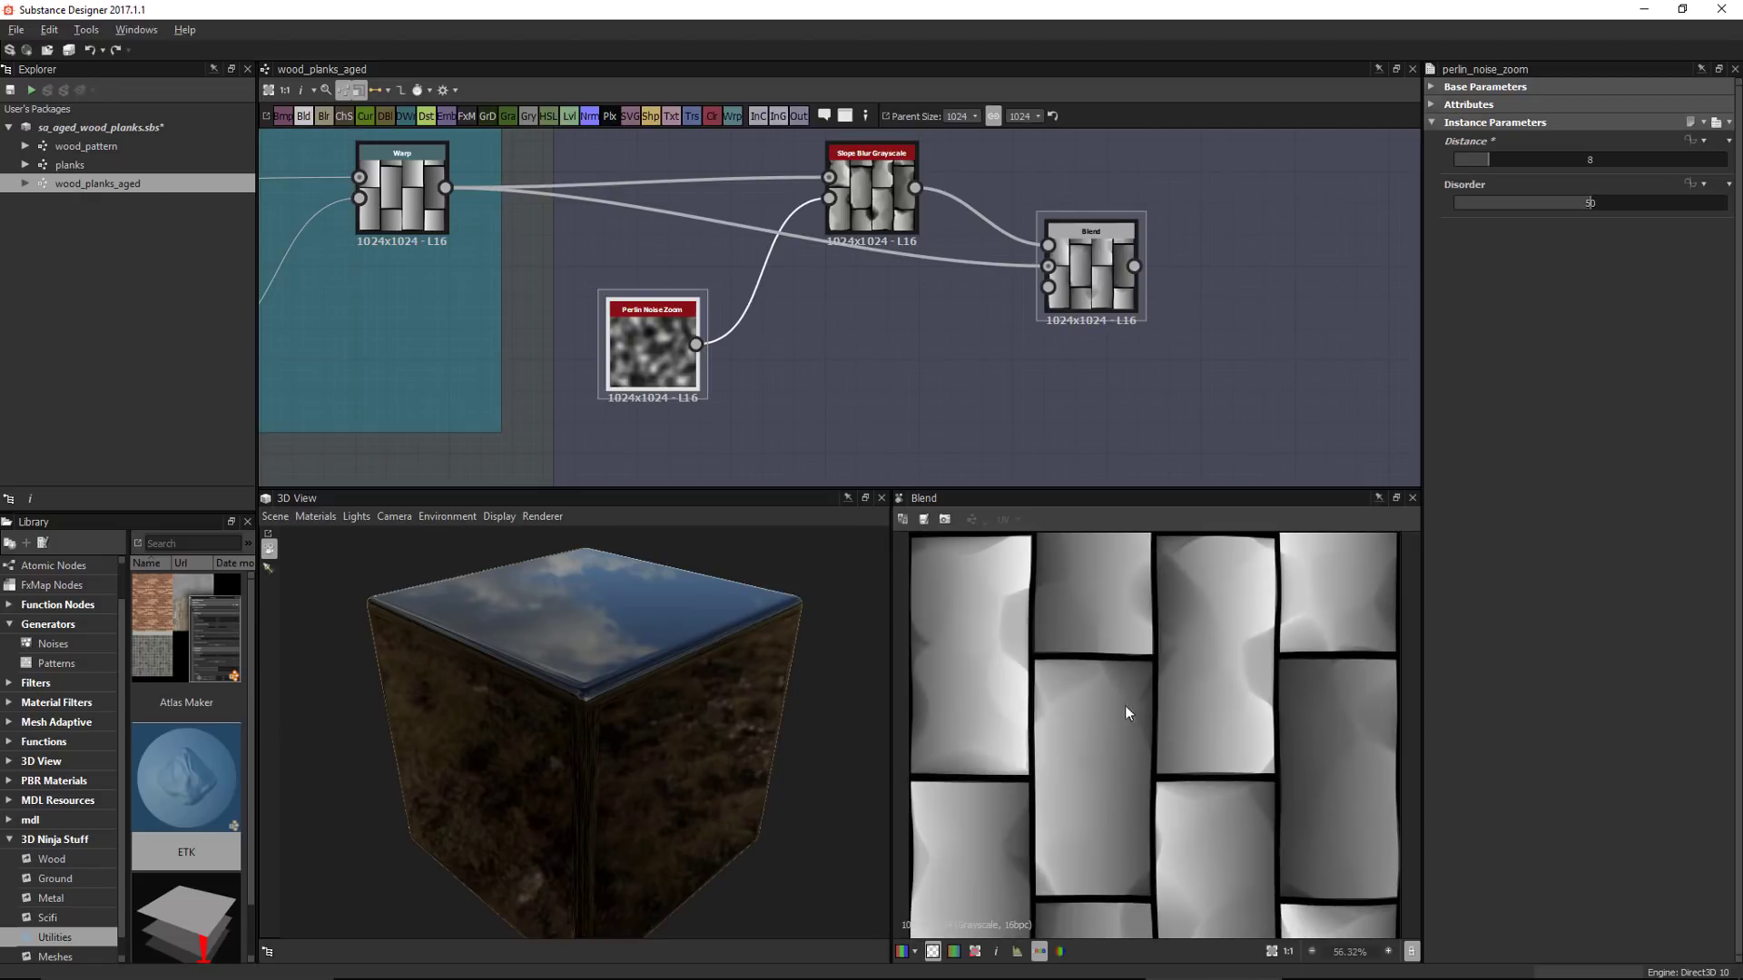
{"action": "scroll", "coordinate": [977, 291], "scroll_direction": "down", "scroll_amount": 2}
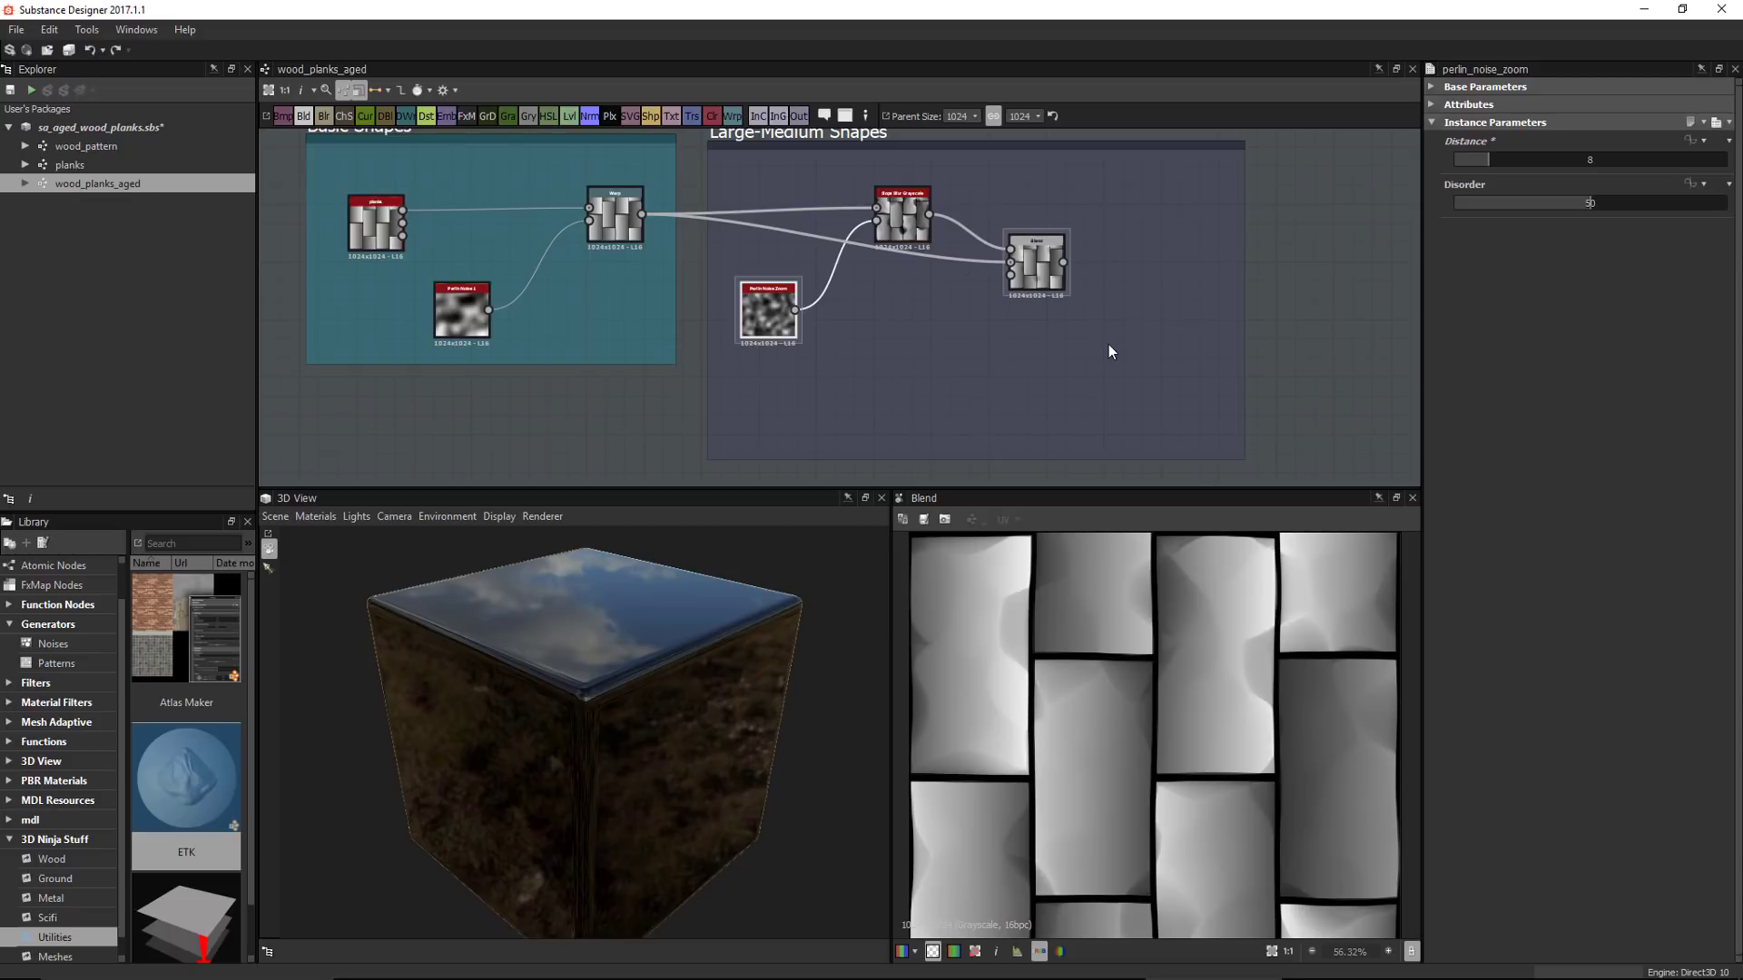
Add a Base Material node to the graph, outside the Large-Medium Shapes frame
{"action": "left_click_drag", "start_coordinate": [633, 722], "coordinate": [765, 699]}
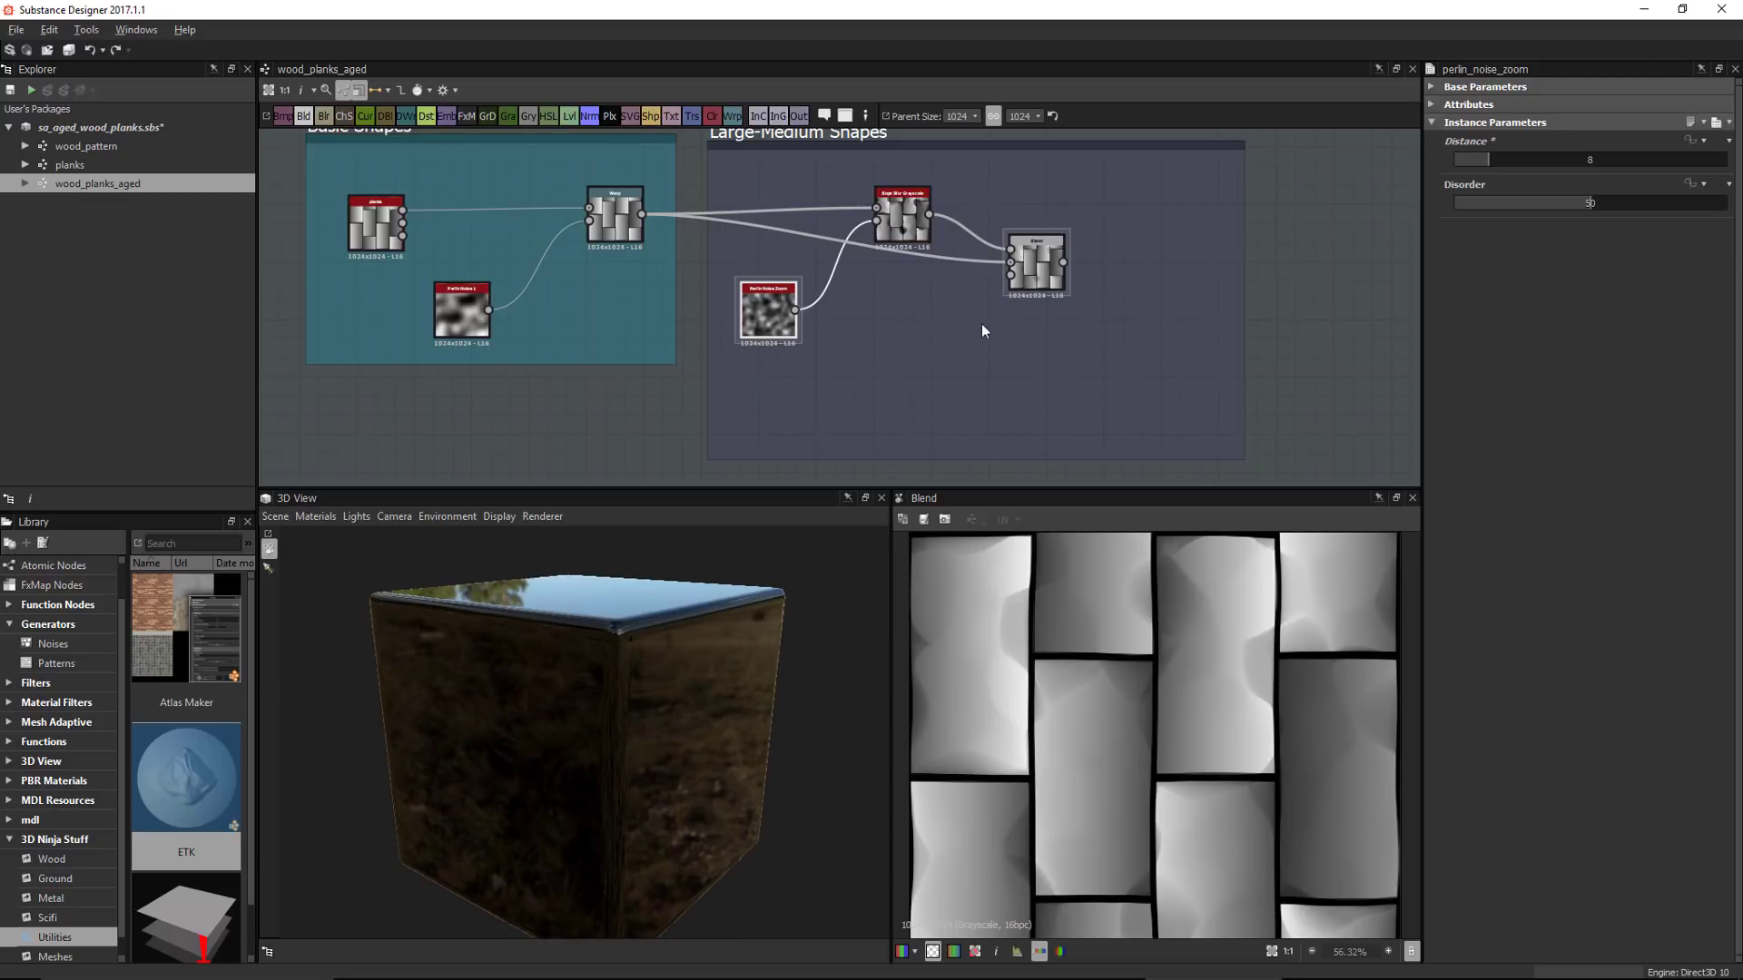
{"action": "middle_click_drag", "start_coordinate": [983, 323], "coordinate": [853, 293]}
{"action": "scroll", "coordinate": [853, 293], "scroll_direction": "down", "scroll_amount": 2}
{"action": "key", "text": "space"}
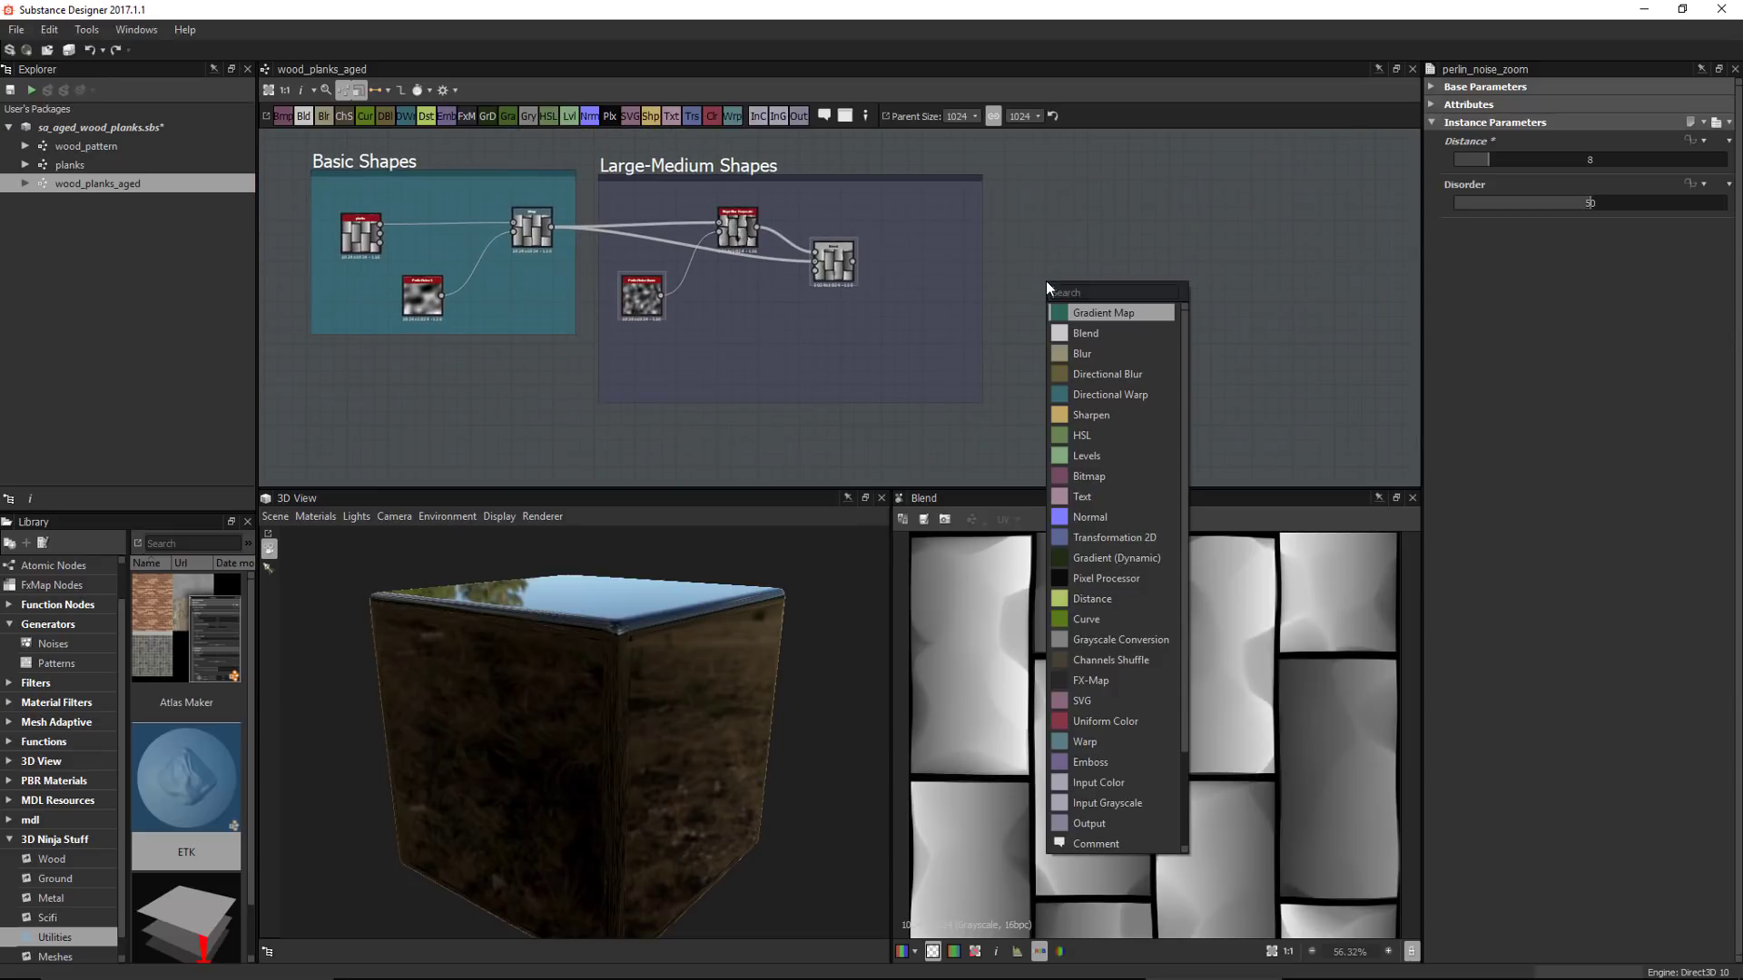
{"action": "type", "text": "base"}
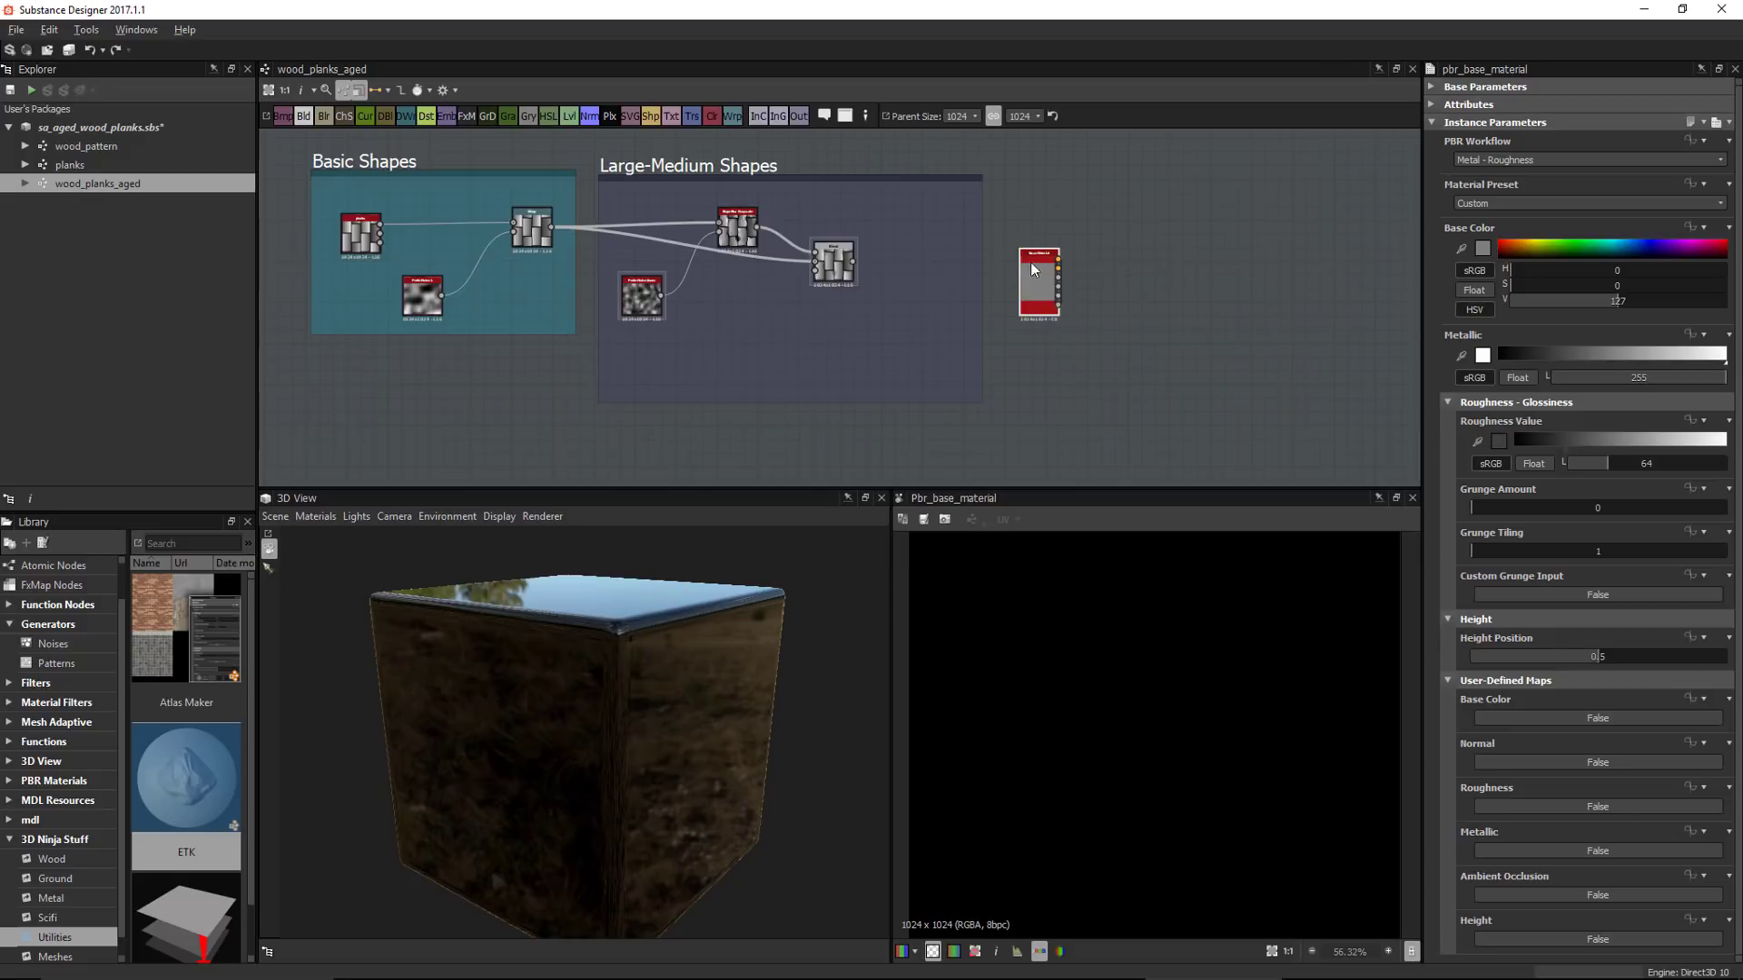
Set the Base Material to the Dielectric preset with Roughness Value 156, and enable its user-defined Normal and Height maps
{"action": "scroll", "coordinate": [1032, 270], "scroll_direction": "up", "scroll_amount": 2}
{"action": "middle_click_drag", "start_coordinate": [1080, 315], "coordinate": [1148, 294]}
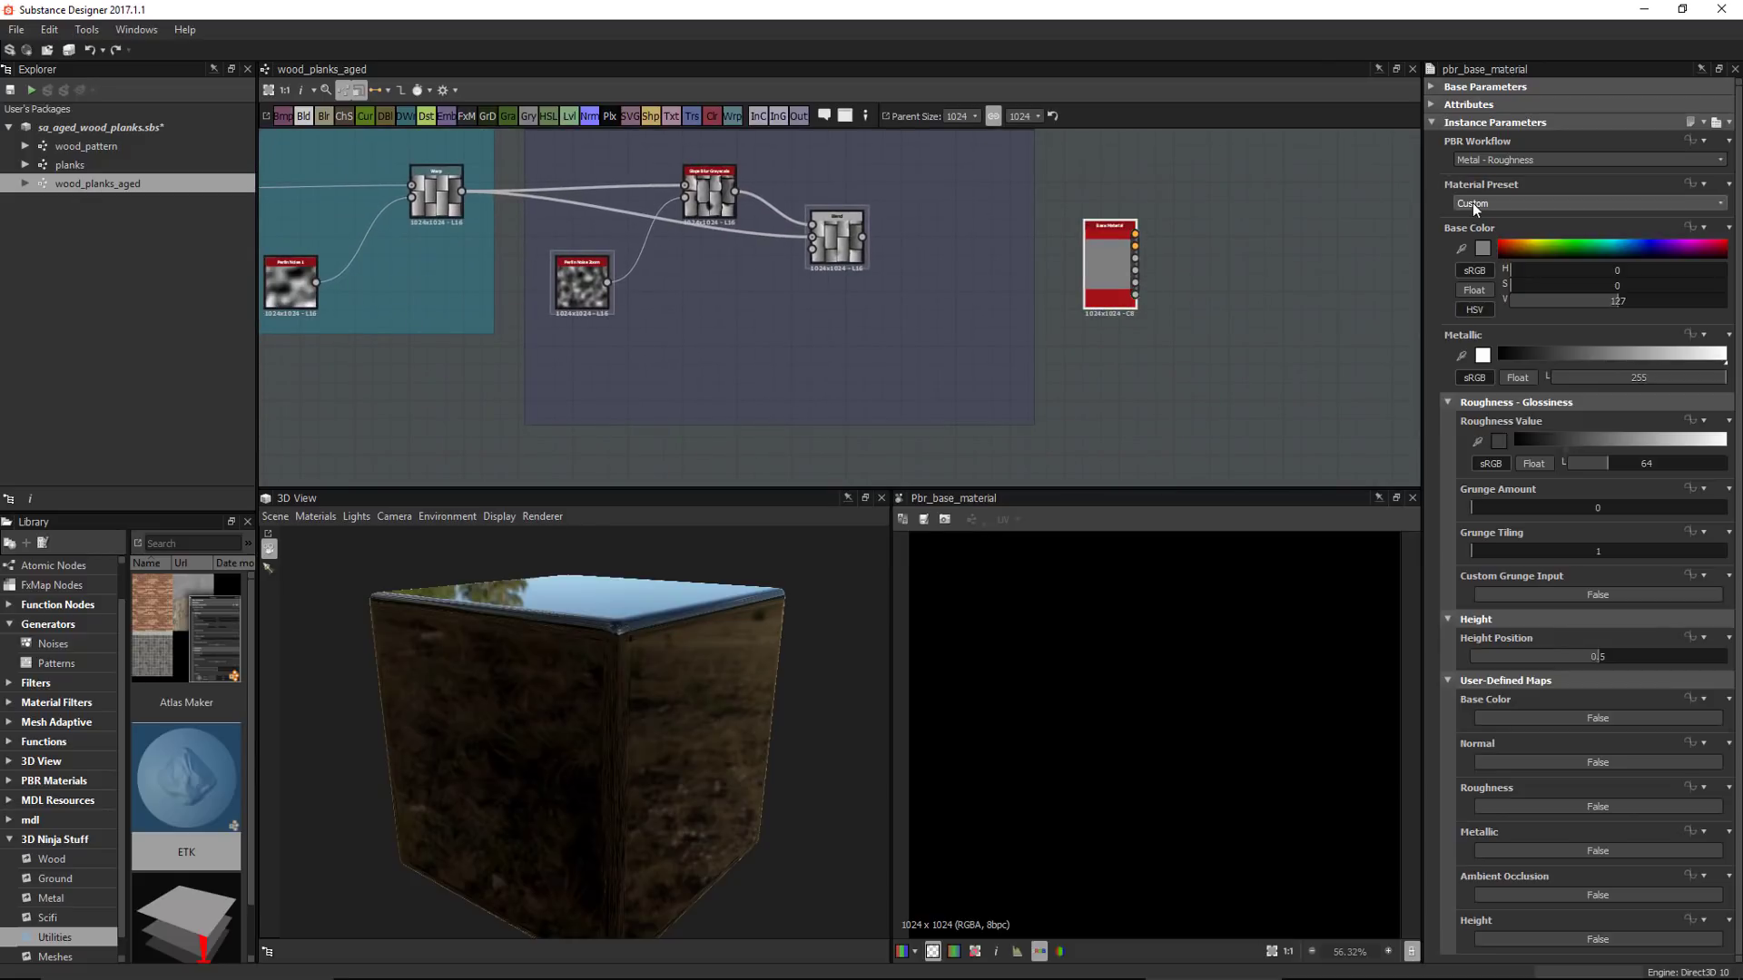
{"action": "left_click", "coordinate": [1472, 203]}
{"action": "left_click", "coordinate": [1499, 228]}
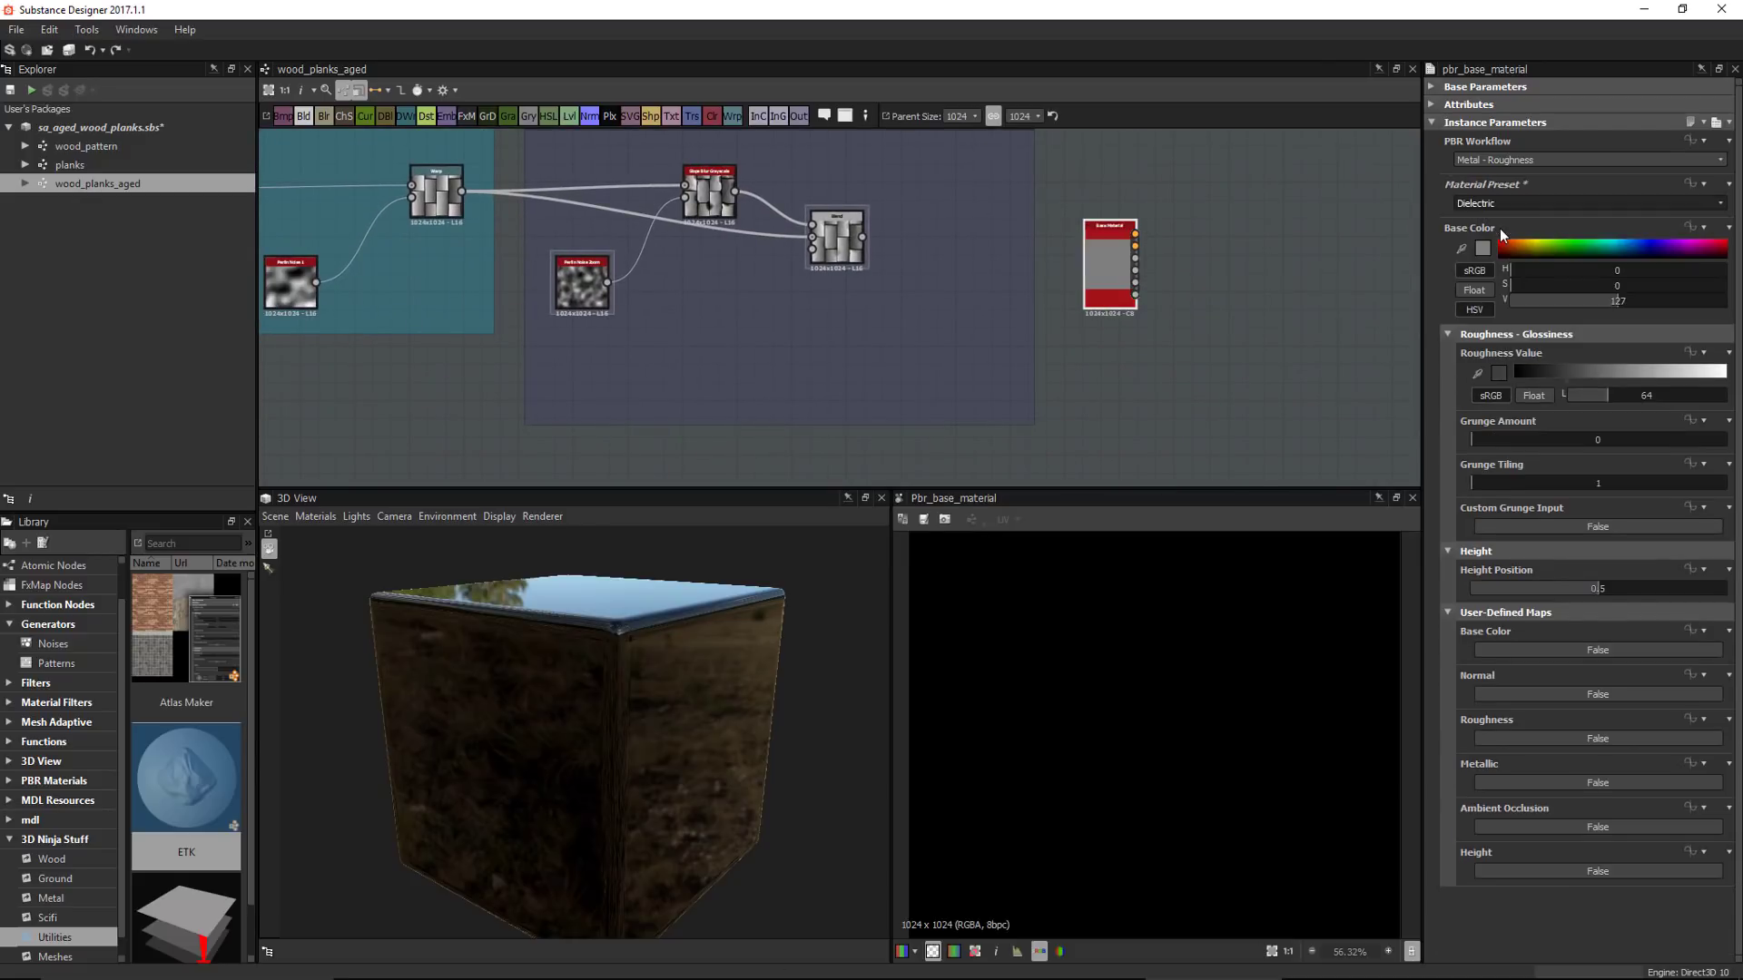
{"action": "left_click_drag", "start_coordinate": [1639, 396], "coordinate": [1663, 401]}
{"action": "left_click", "coordinate": [1495, 694]}
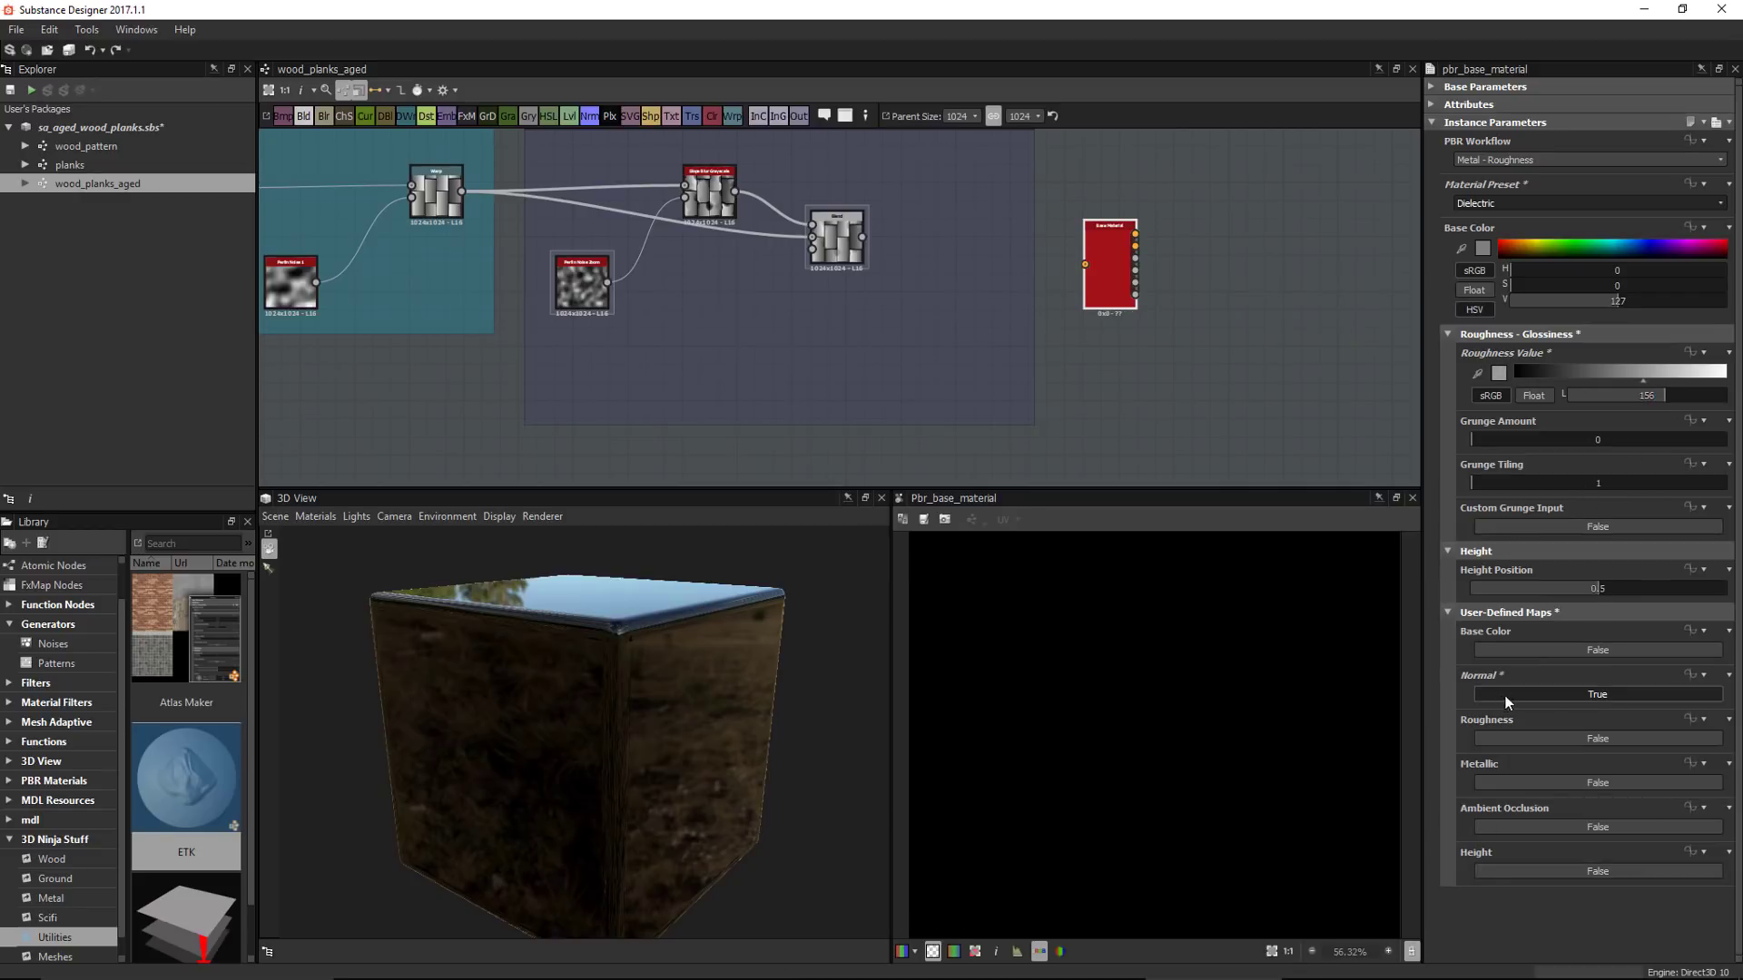
{"action": "left_click", "coordinate": [1489, 871]}
Move the Base Material node farther from the frame and connect the Blend output to its Height input
{"action": "scroll", "coordinate": [935, 225], "scroll_direction": "up", "scroll_amount": 3}
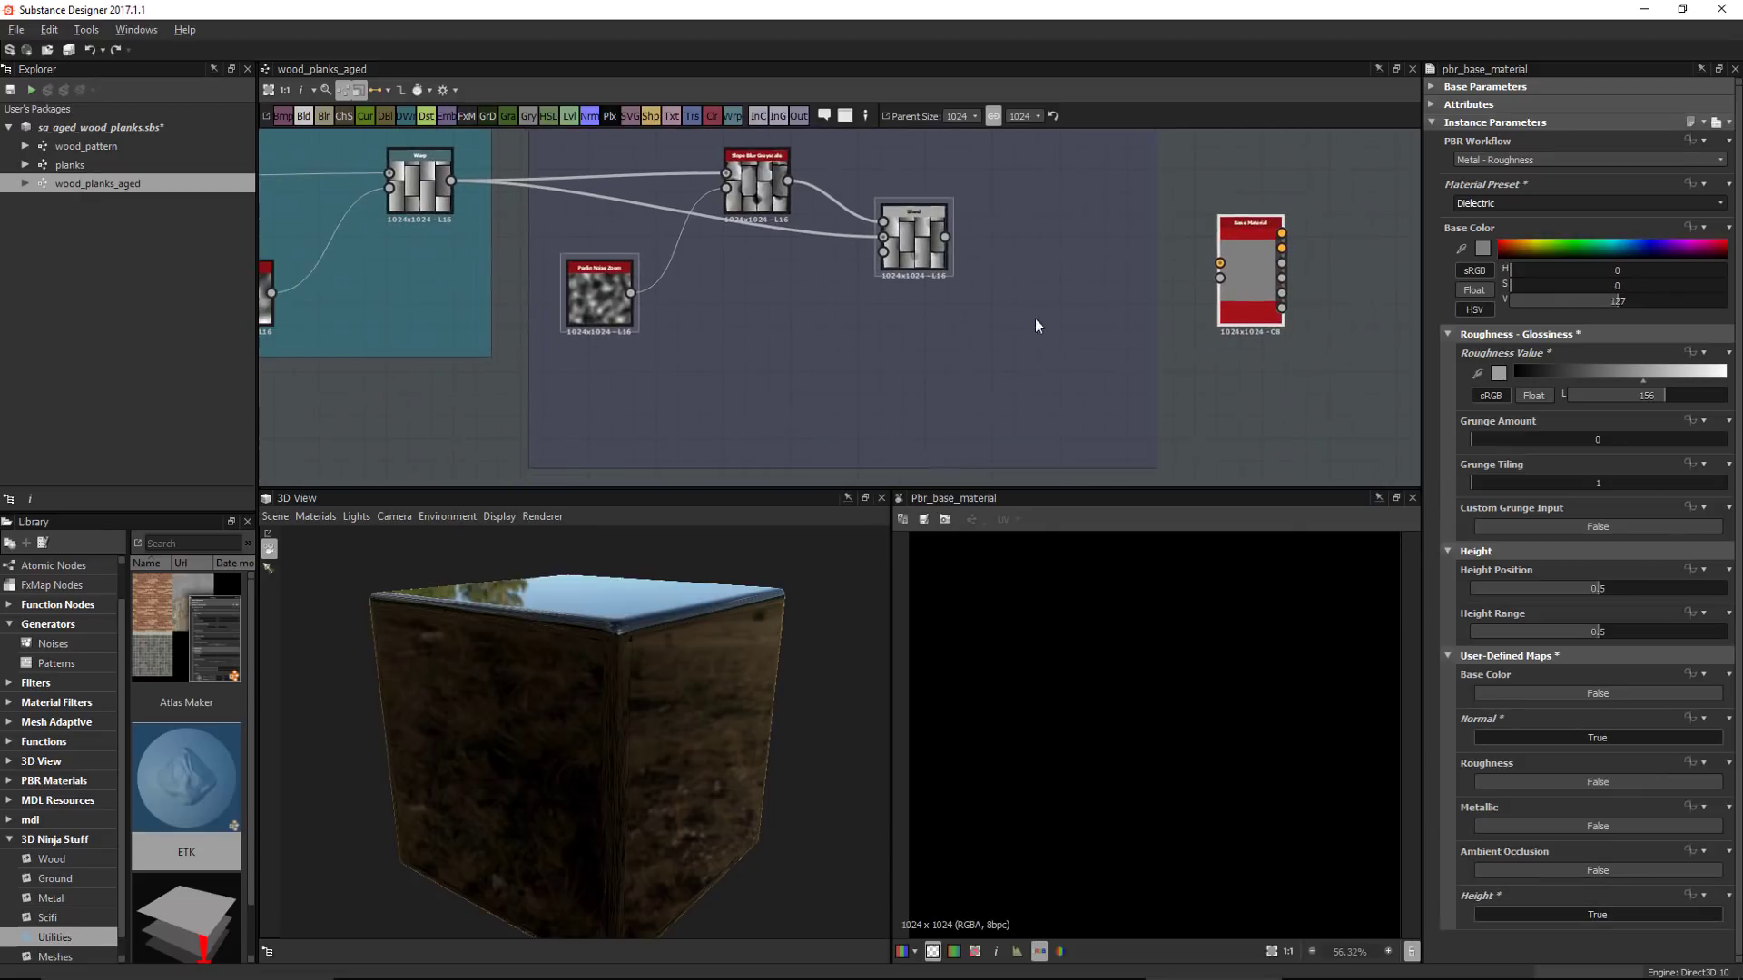
{"action": "left_click_drag", "start_coordinate": [1260, 284], "coordinate": [1315, 262]}
{"action": "middle_click_drag", "start_coordinate": [1206, 258], "coordinate": [1098, 280]}
{"action": "scroll", "coordinate": [862, 253], "scroll_direction": "up", "scroll_amount": 3}
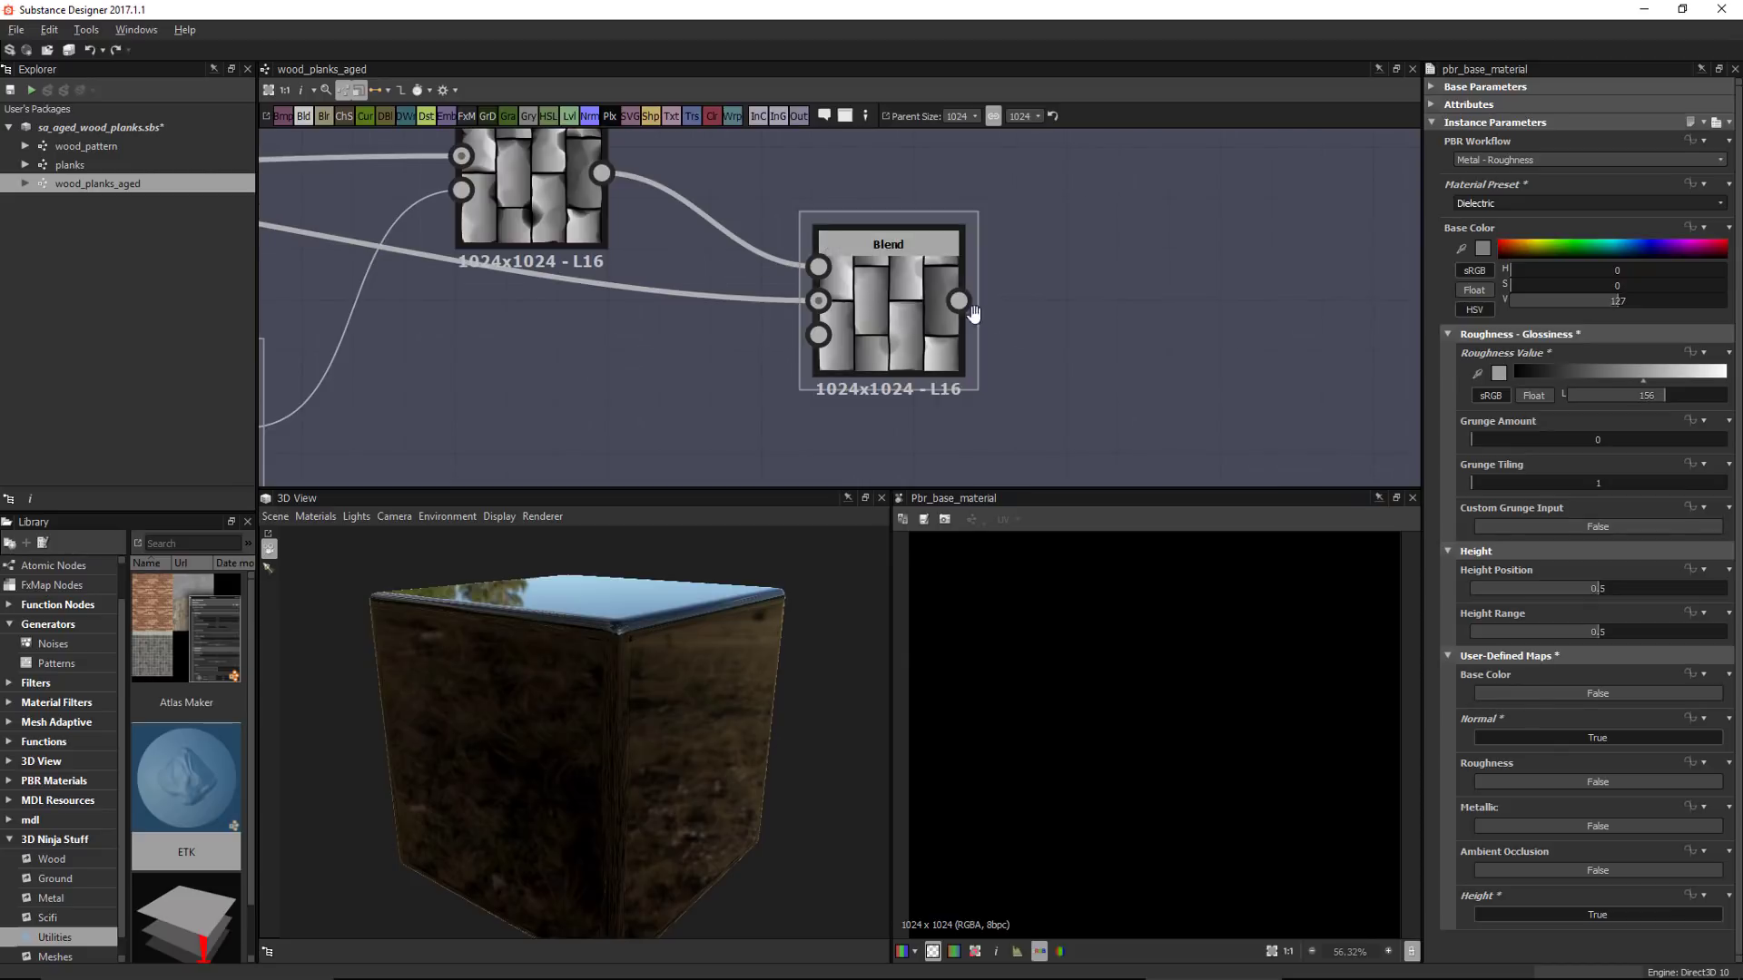
{"action": "middle_click_drag", "start_coordinate": [948, 314], "coordinate": [722, 270]}
{"action": "left_click_drag", "start_coordinate": [635, 261], "coordinate": [1213, 294]}
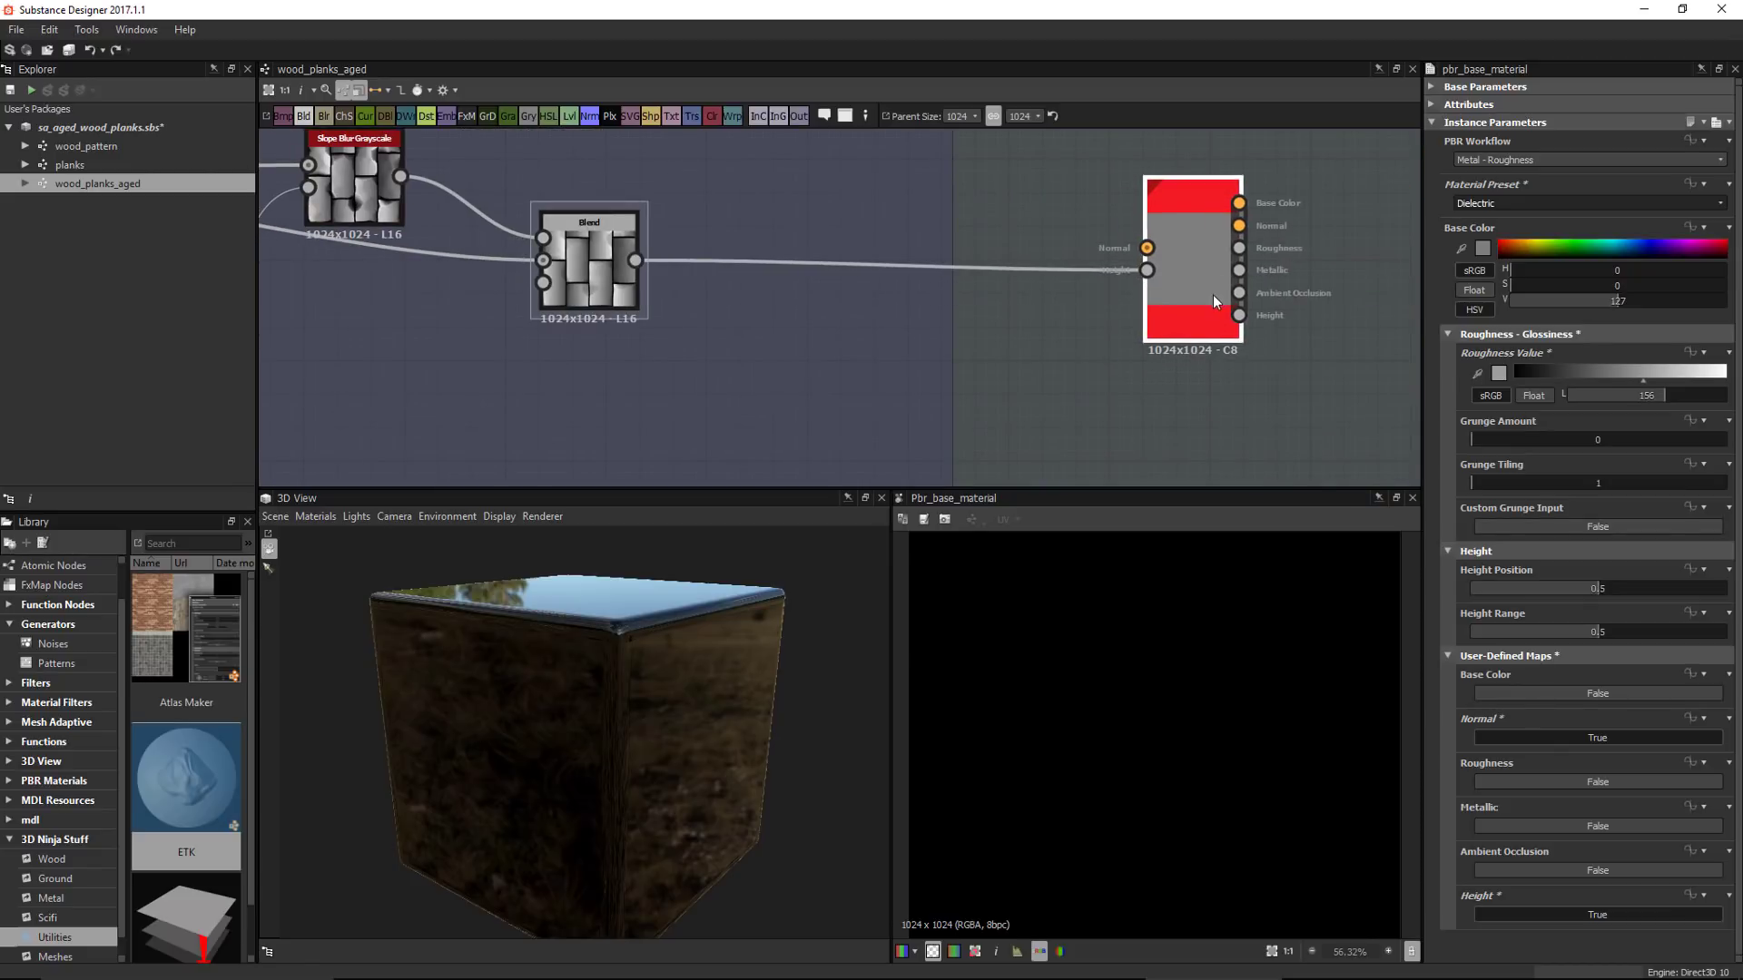
Add a Normal node with alpha forced to 1, feed it the Blend output, and set its Intensity to 5
{"action": "middle_click_drag", "start_coordinate": [1013, 202], "coordinate": [1086, 249]}
{"action": "key", "text": "space"}
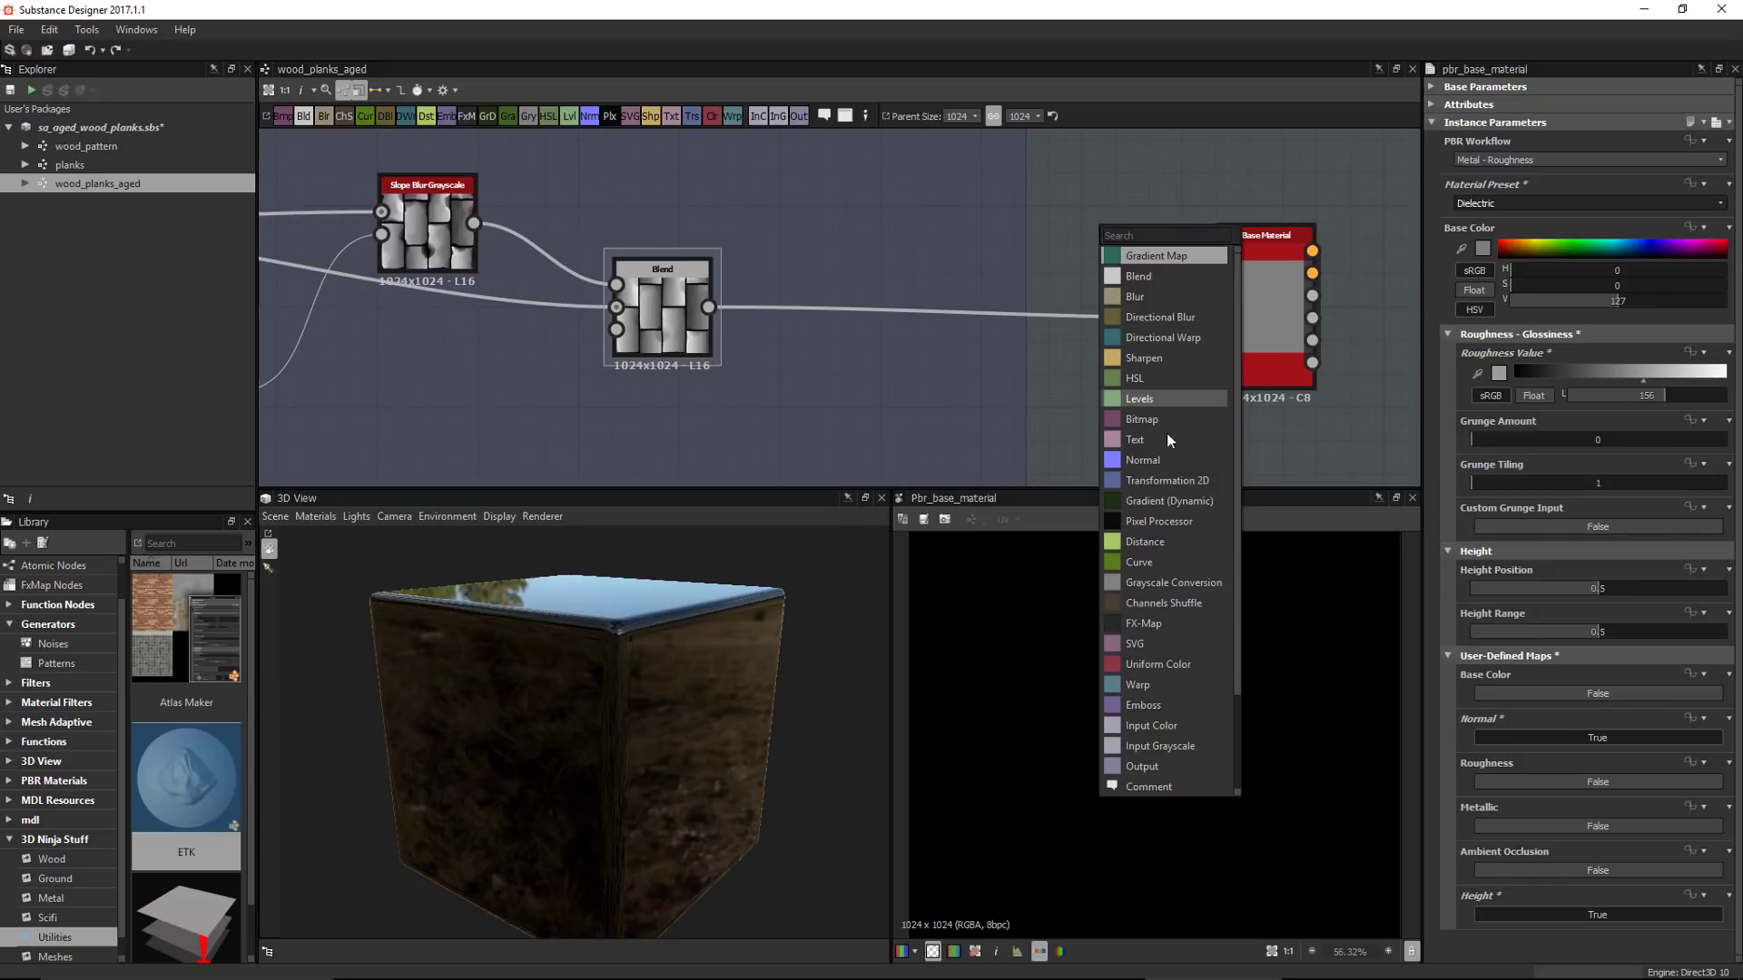
{"action": "left_click", "coordinate": [1143, 460]}
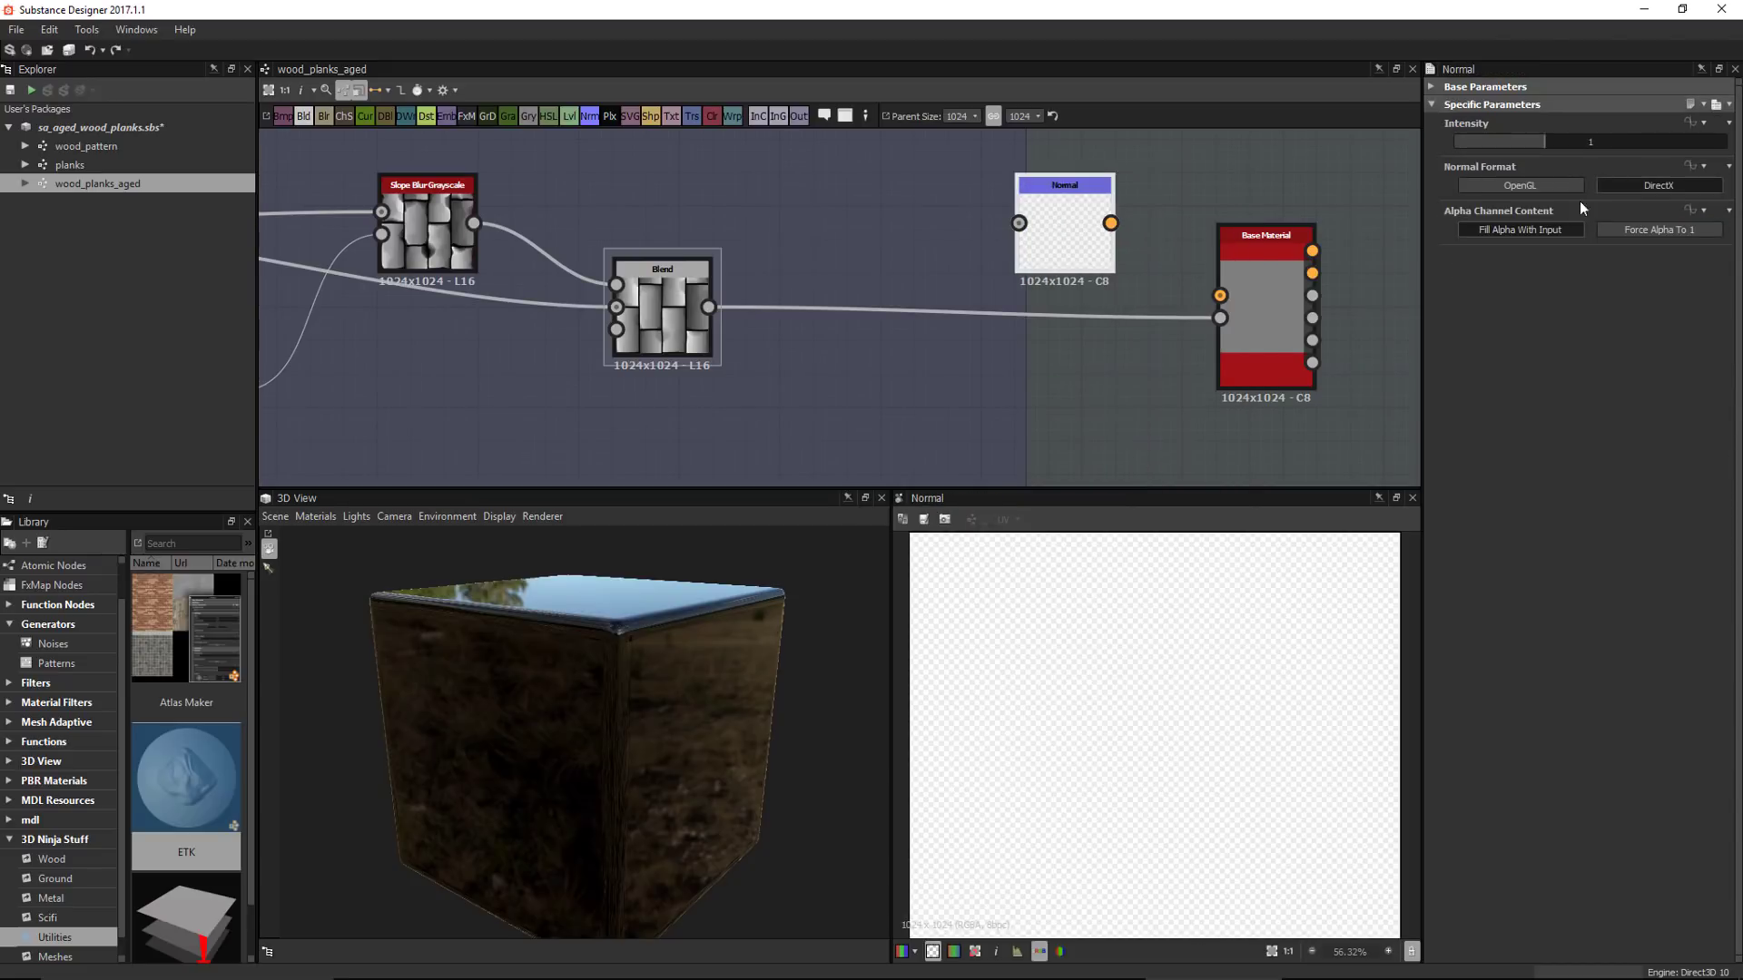
{"action": "left_click", "coordinate": [1649, 234]}
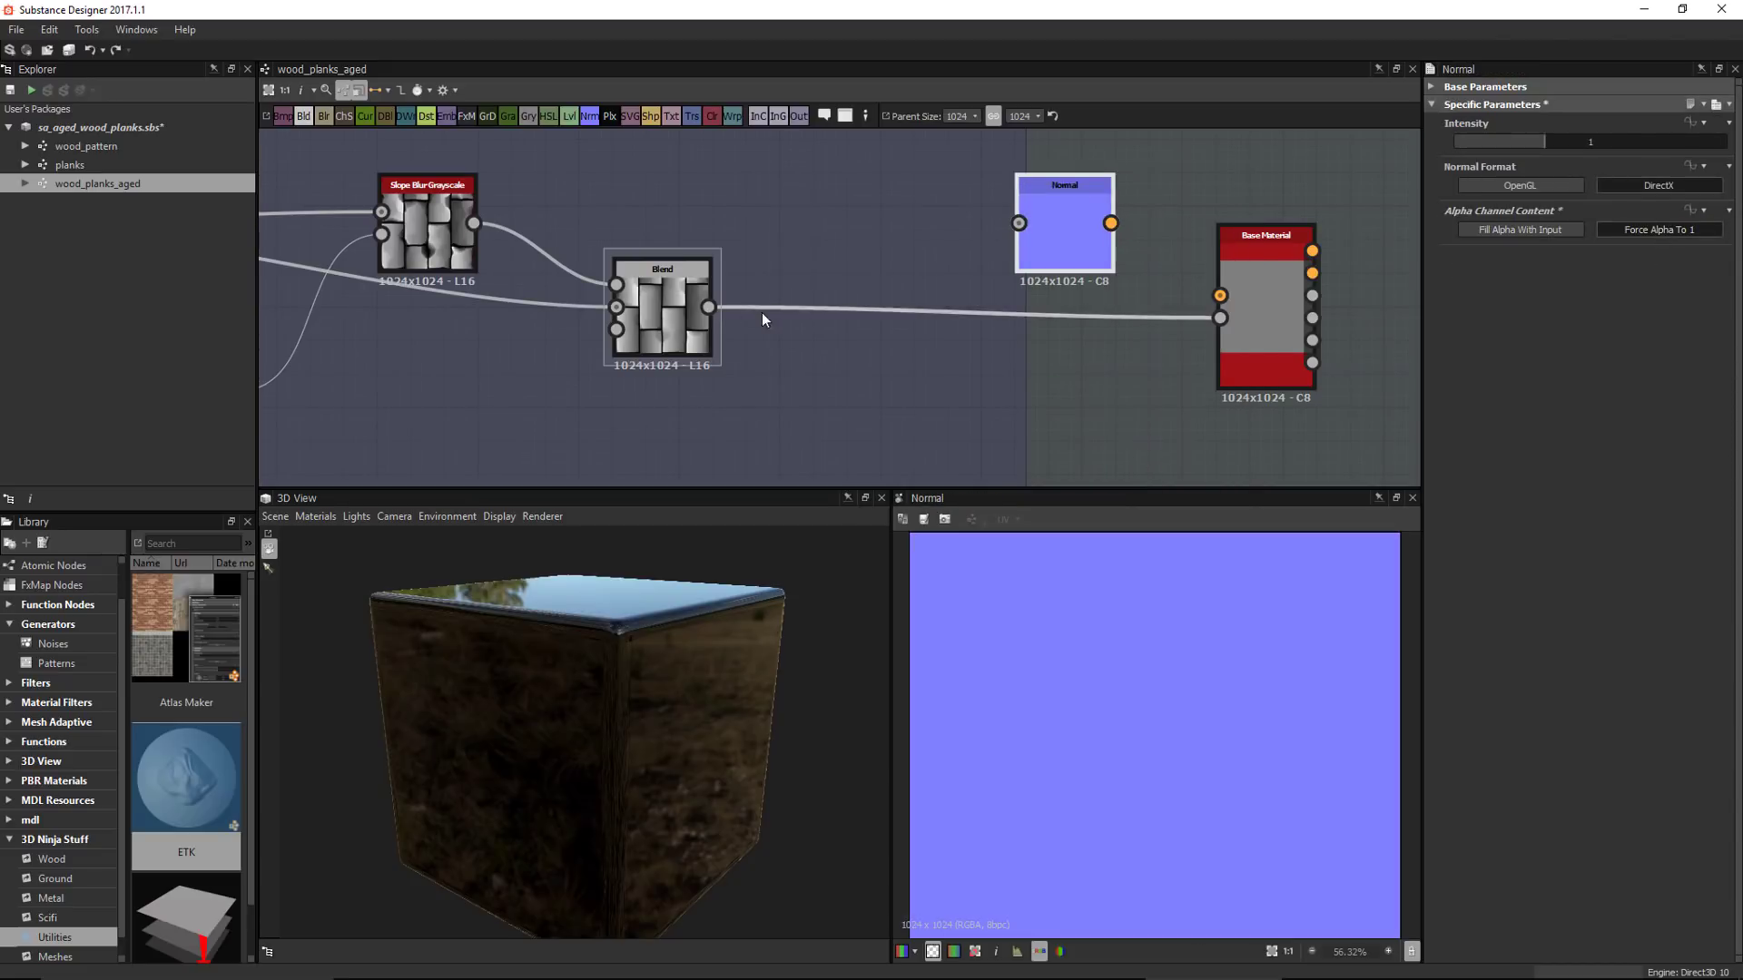
{"action": "left_click_drag", "start_coordinate": [716, 309], "coordinate": [755, 220]}
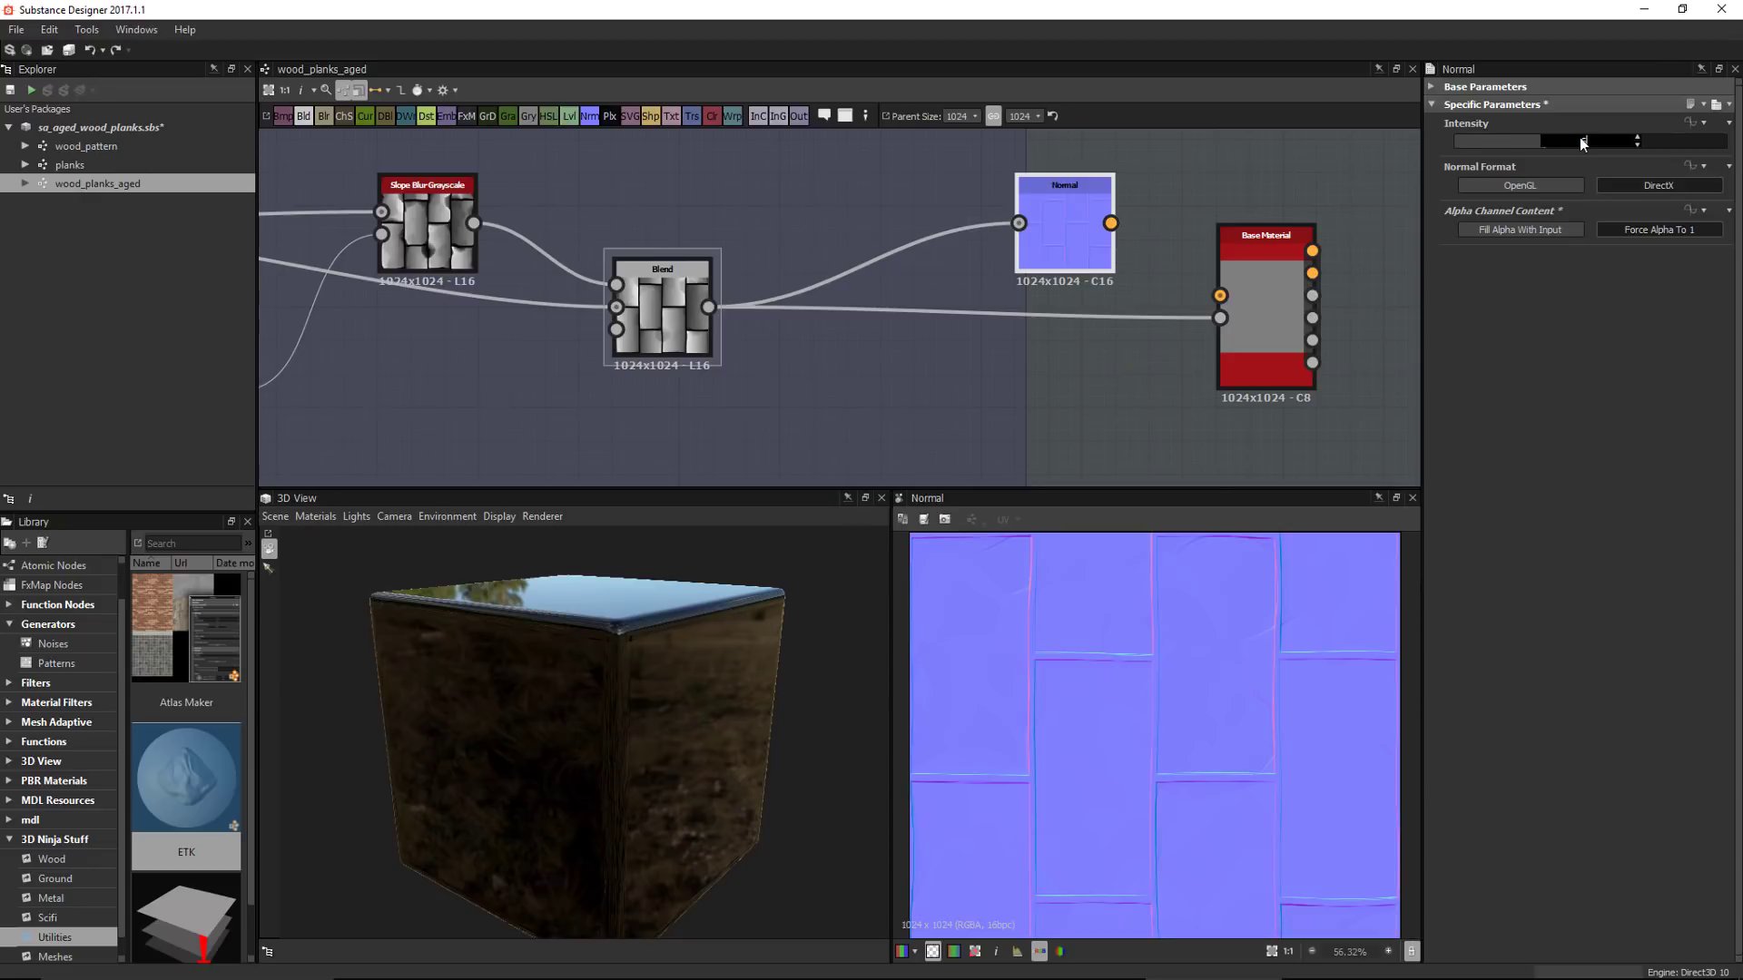
{"action": "type", "text": "5"}
{"action": "key", "text": "Return"}
Connect the Normal node to the Base Material's Normal input and inspect the material on the cube in the 3D view
{"action": "left_click_drag", "start_coordinate": [1111, 223], "coordinate": [1220, 295]}
{"action": "left_click_drag", "start_coordinate": [1054, 236], "coordinate": [1120, 243]}
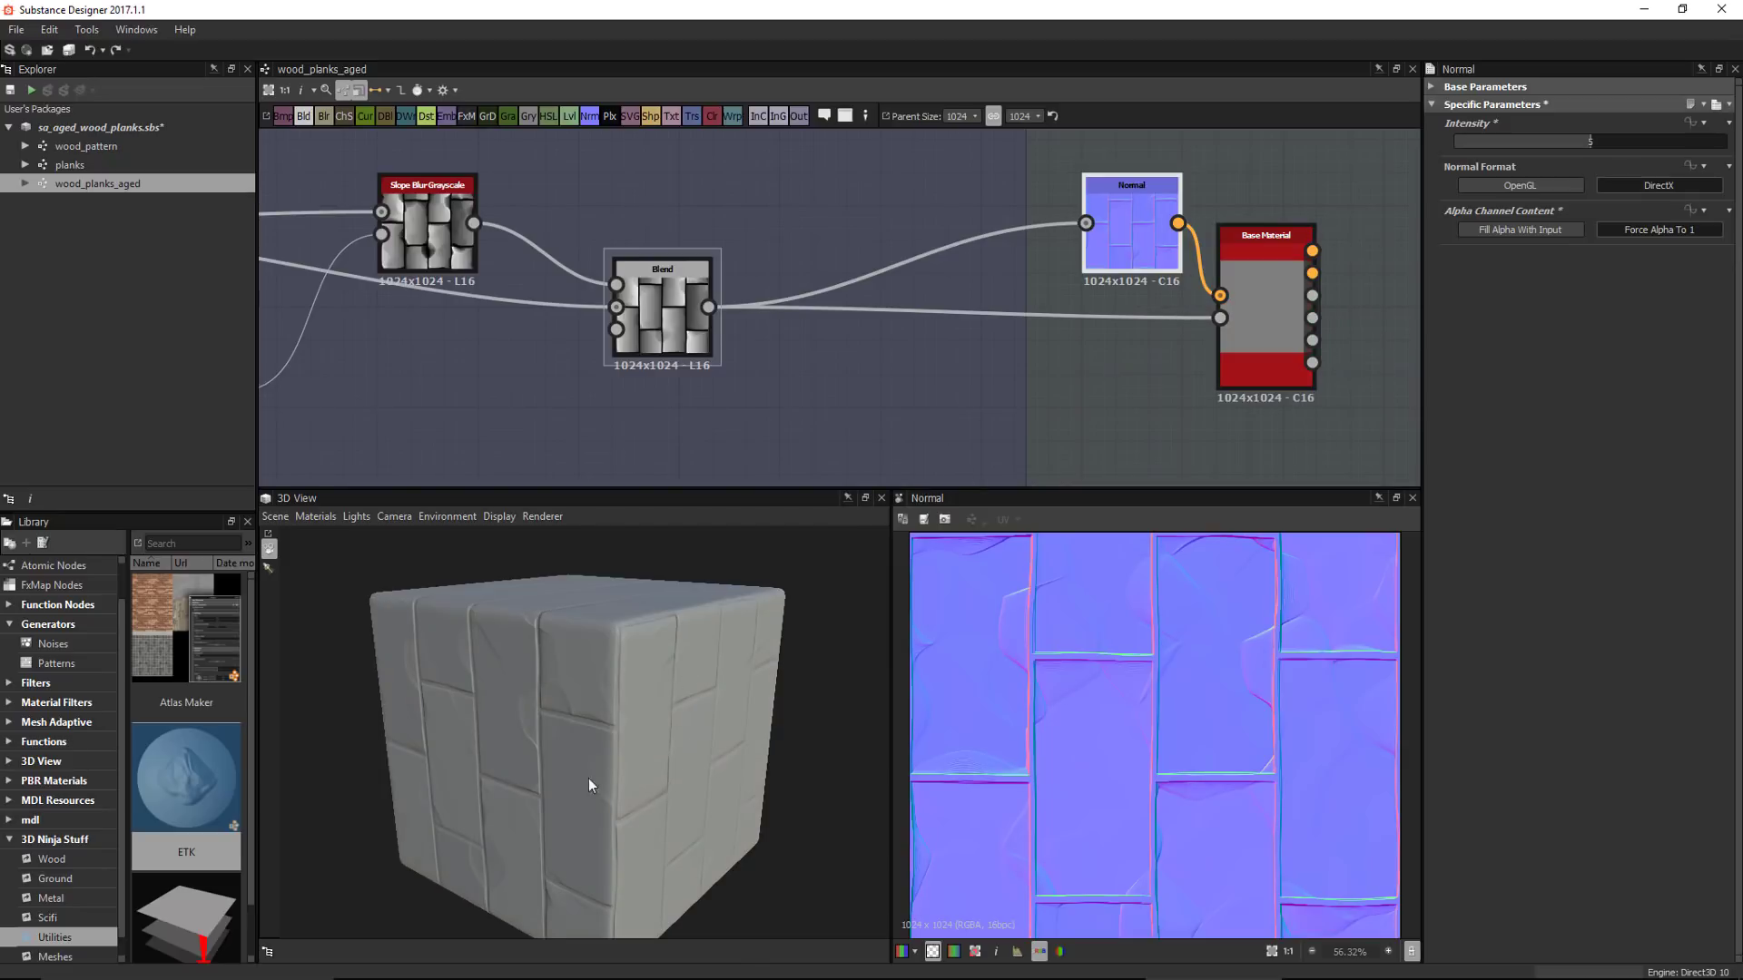
{"action": "left_click_drag", "start_coordinate": [588, 777], "coordinate": [646, 715]}
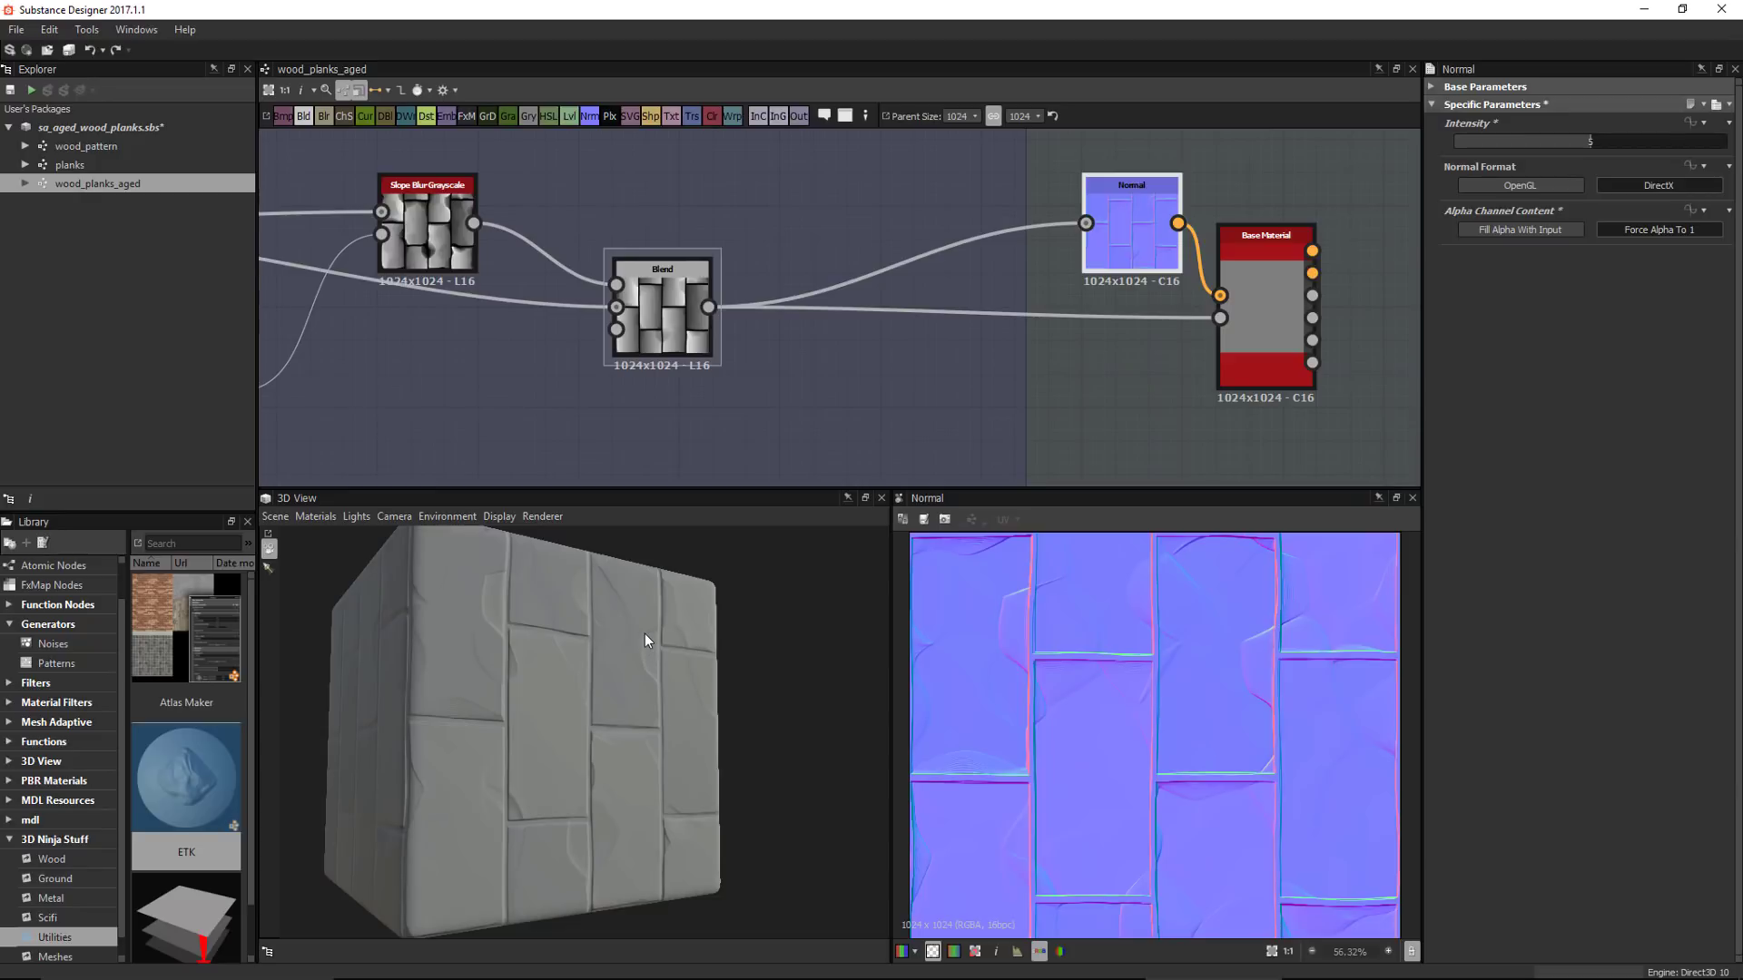
Switch the 3D view's default material to physically_metallic_roughness with Tessellation and set the height Scale to 2
{"action": "left_click", "coordinate": [338, 516]}
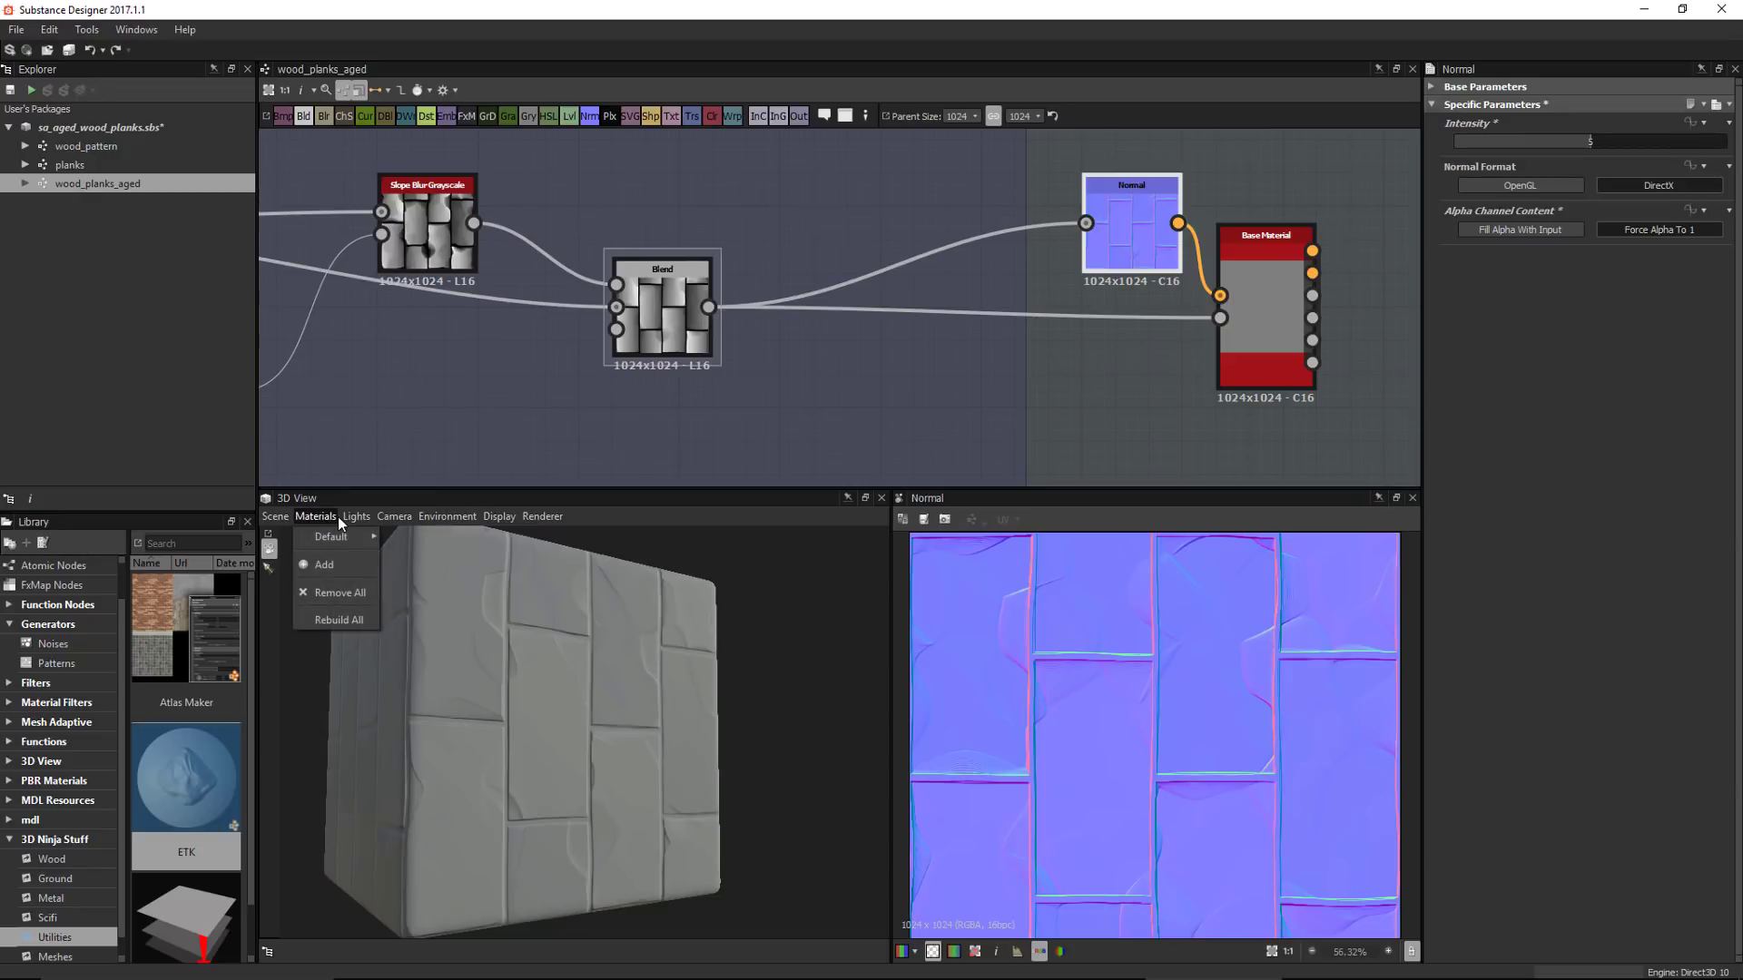
{"action": "mouse_move", "coordinate": [340, 538]}
{"action": "mouse_move", "coordinate": [411, 570]}
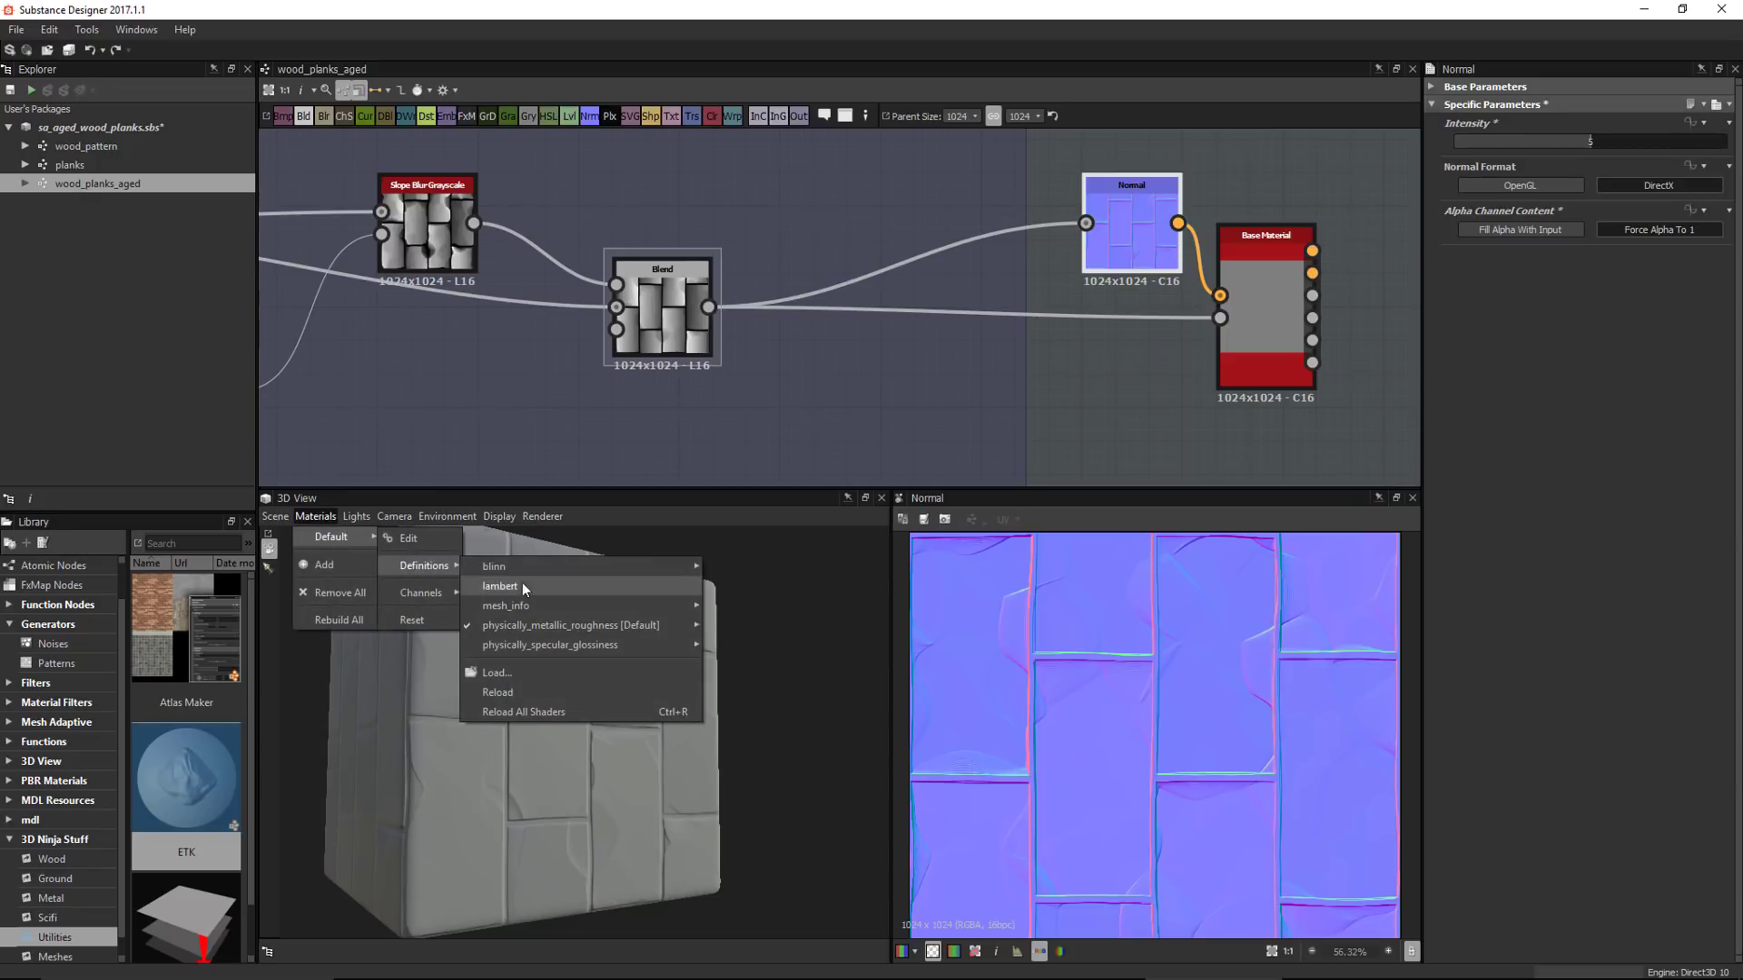
{"action": "mouse_move", "coordinate": [516, 629]}
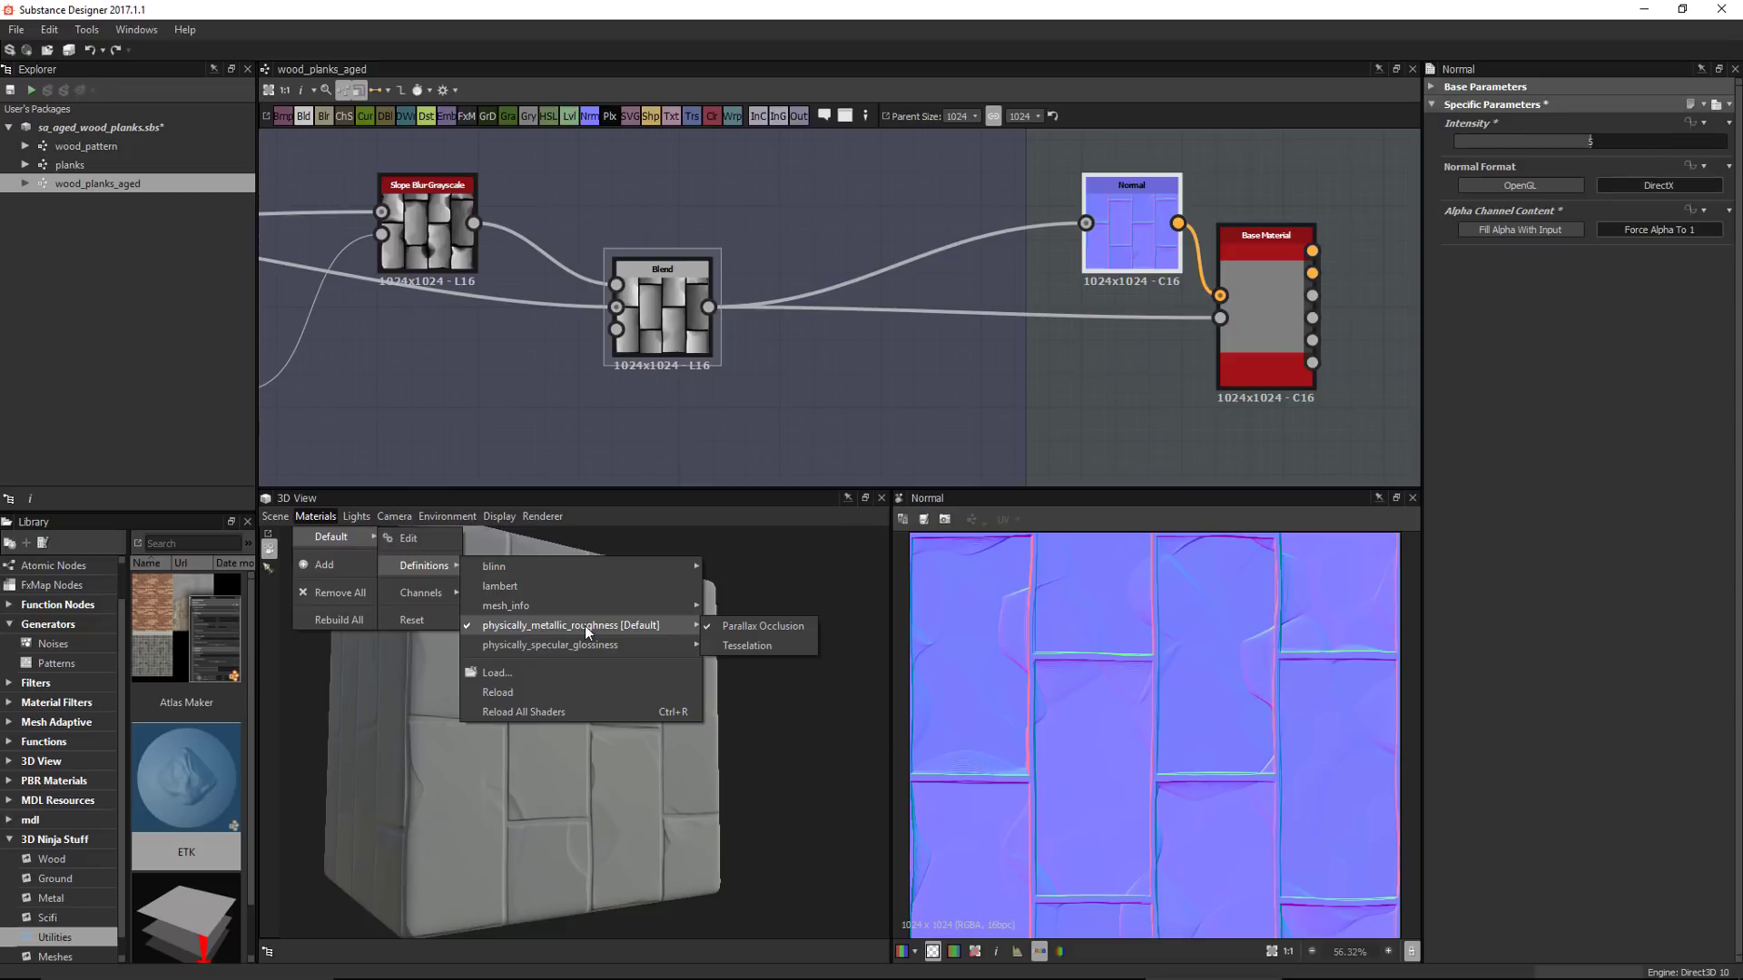
{"action": "left_click", "coordinate": [781, 645]}
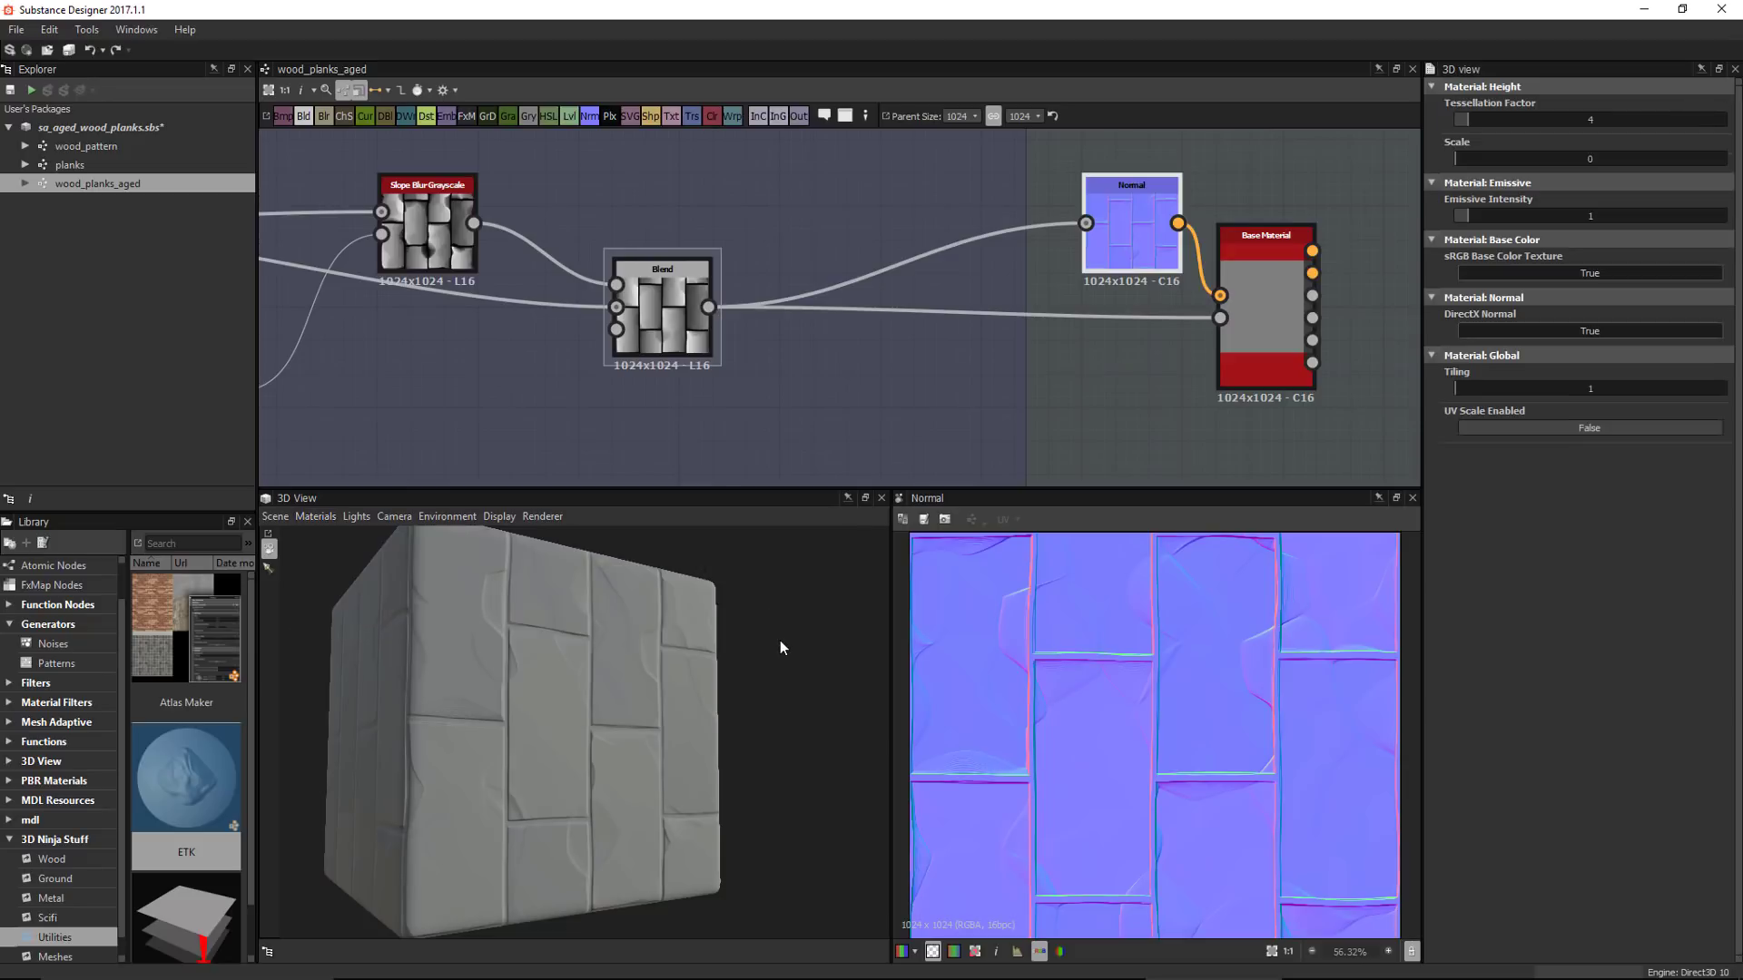
{"action": "left_click_drag", "start_coordinate": [1490, 161], "coordinate": [1610, 159]}
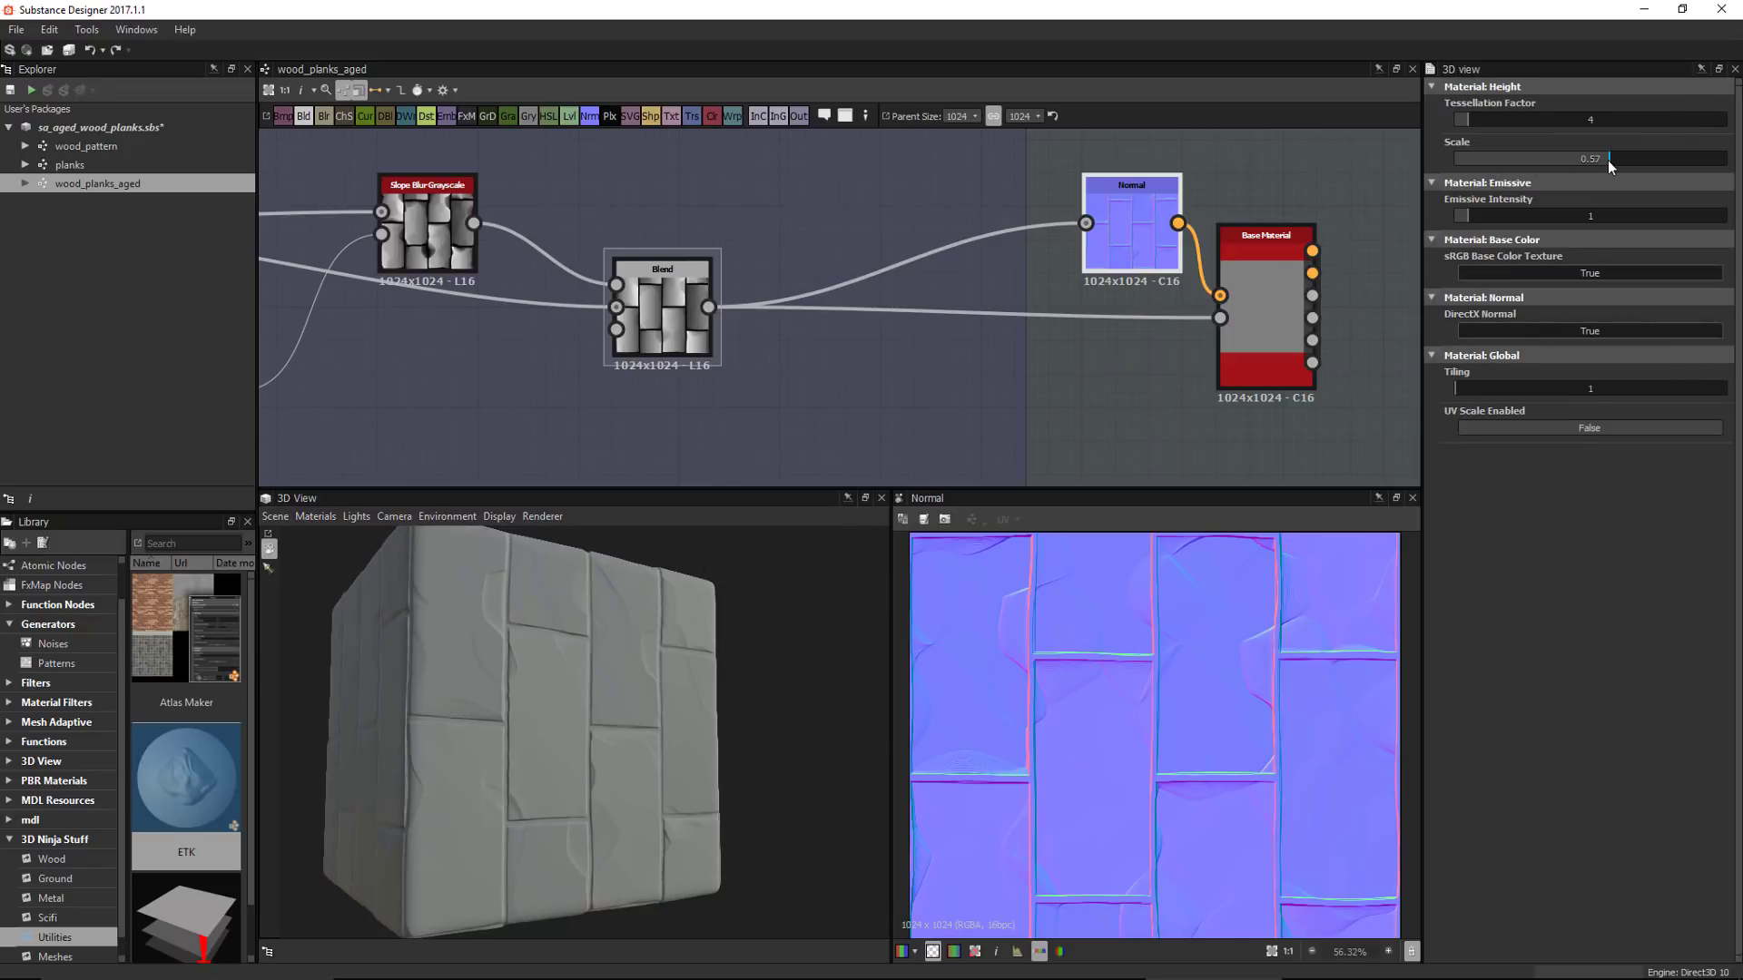
{"action": "type", "text": "2"}
{"action": "key", "text": "Return"}
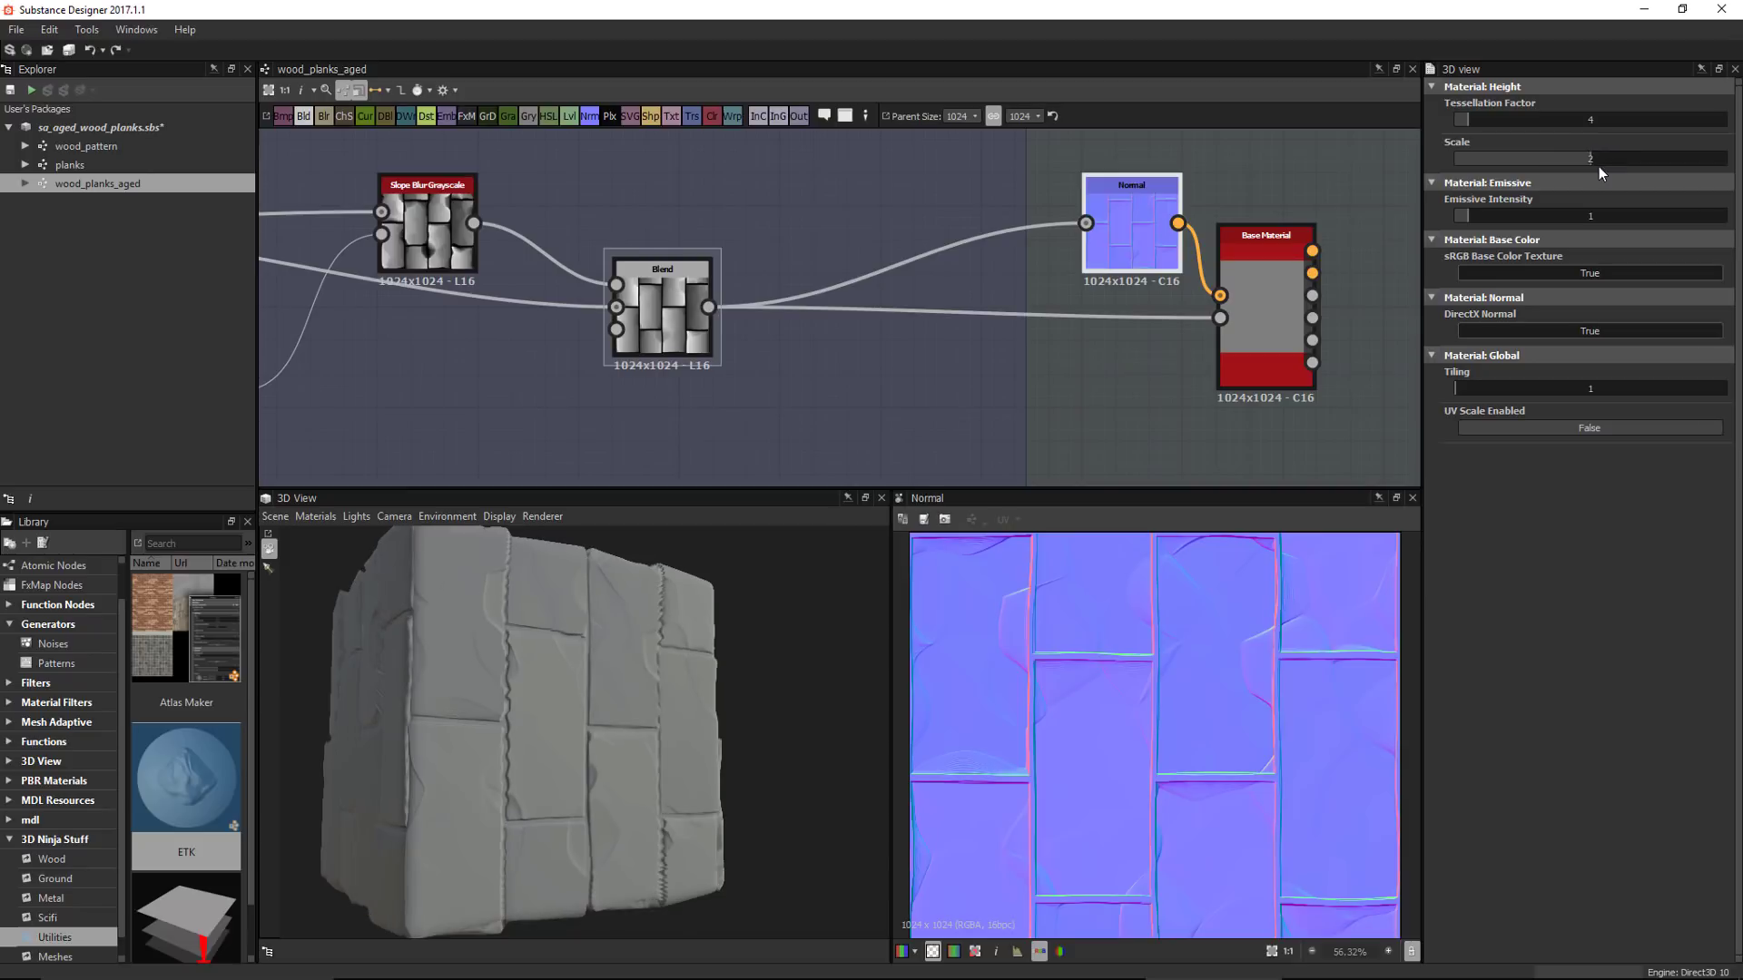
Raise the 3D material's Tessellation Factor to about 37 and inspect the displaced planks on the cube
{"action": "left_click_drag", "start_coordinate": [763, 631], "coordinate": [754, 667]}
{"action": "left_click_drag", "start_coordinate": [1483, 118], "coordinate": [1610, 128]}
{"action": "left_click_drag", "start_coordinate": [815, 593], "coordinate": [675, 703]}
Move the Normal and Base Material nodes together farther away from the Large-Medium Shapes frame
{"action": "scroll", "coordinate": [931, 185], "scroll_direction": "down", "scroll_amount": 4}
{"action": "left_click_drag", "start_coordinate": [1181, 172], "coordinate": [1010, 292]}
{"action": "left_click_drag", "start_coordinate": [1106, 241], "coordinate": [1331, 225]}
{"action": "middle_click_drag", "start_coordinate": [941, 326], "coordinate": [998, 373]}
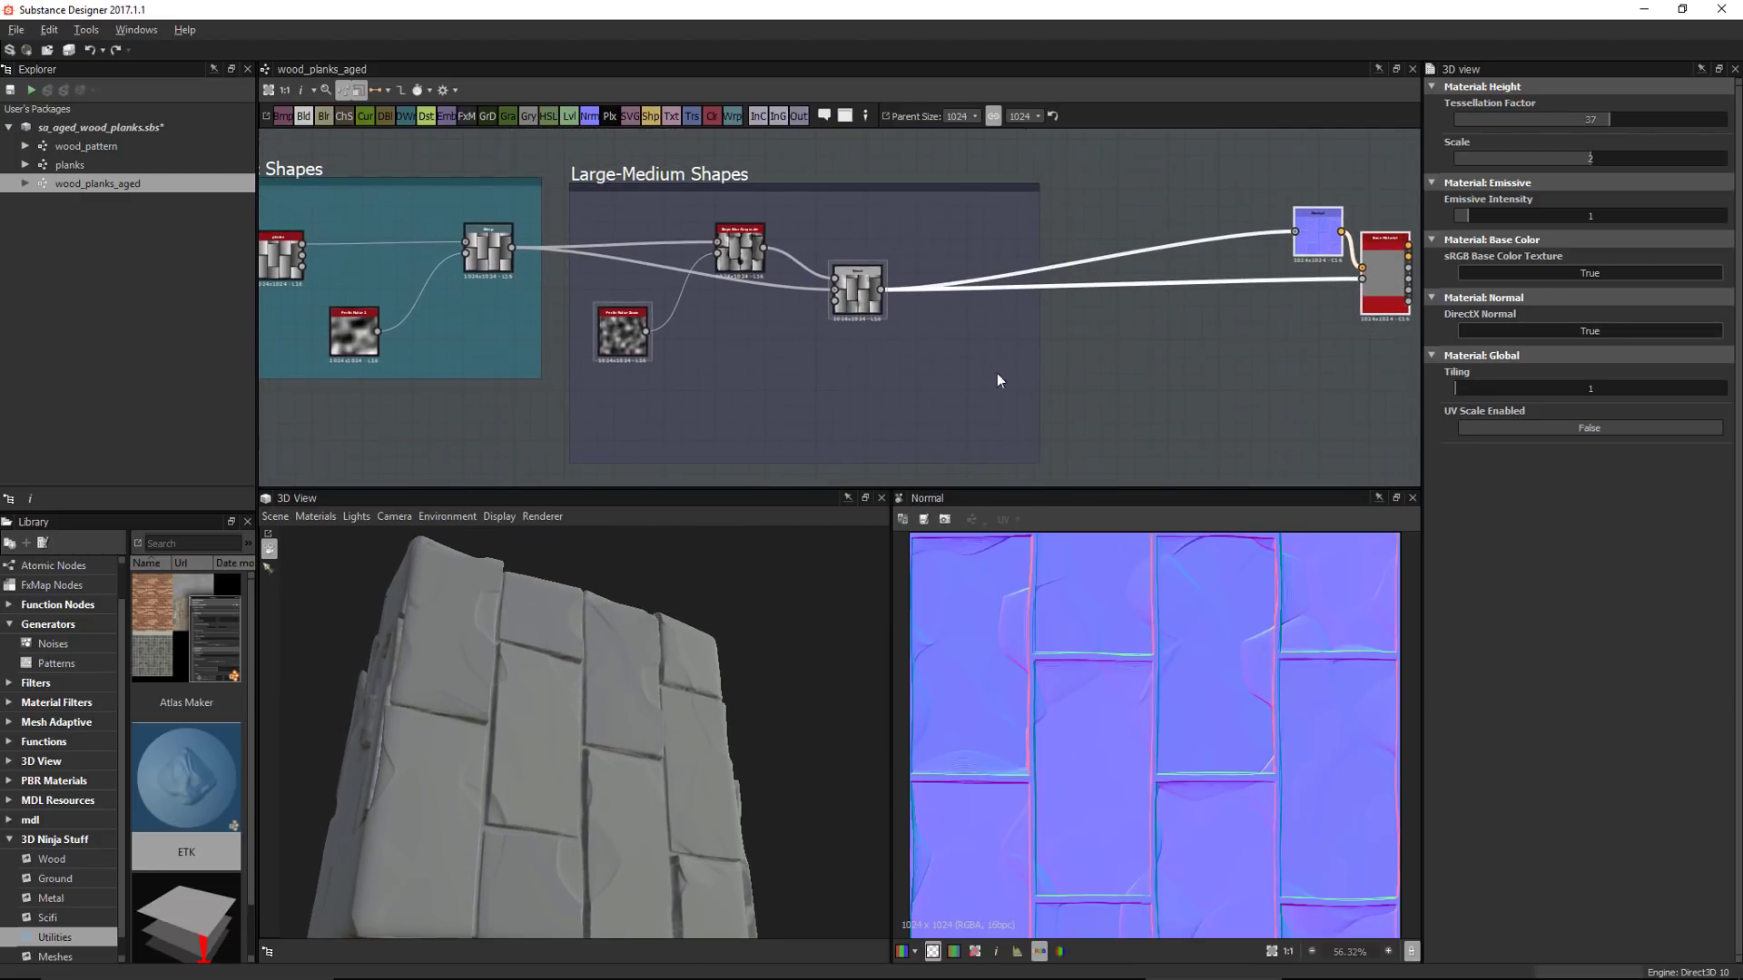
Rearrange the Perlin Noise Zoom, Slope Blur Grayscale and Blend nodes compactly to free space inside the Large-Medium Shapes frame
{"action": "scroll", "coordinate": [739, 303], "scroll_direction": "up", "scroll_amount": 1}
{"action": "middle_click_drag", "start_coordinate": [737, 328], "coordinate": [773, 296]}
{"action": "left_click_drag", "start_coordinate": [648, 310], "coordinate": [639, 367]}
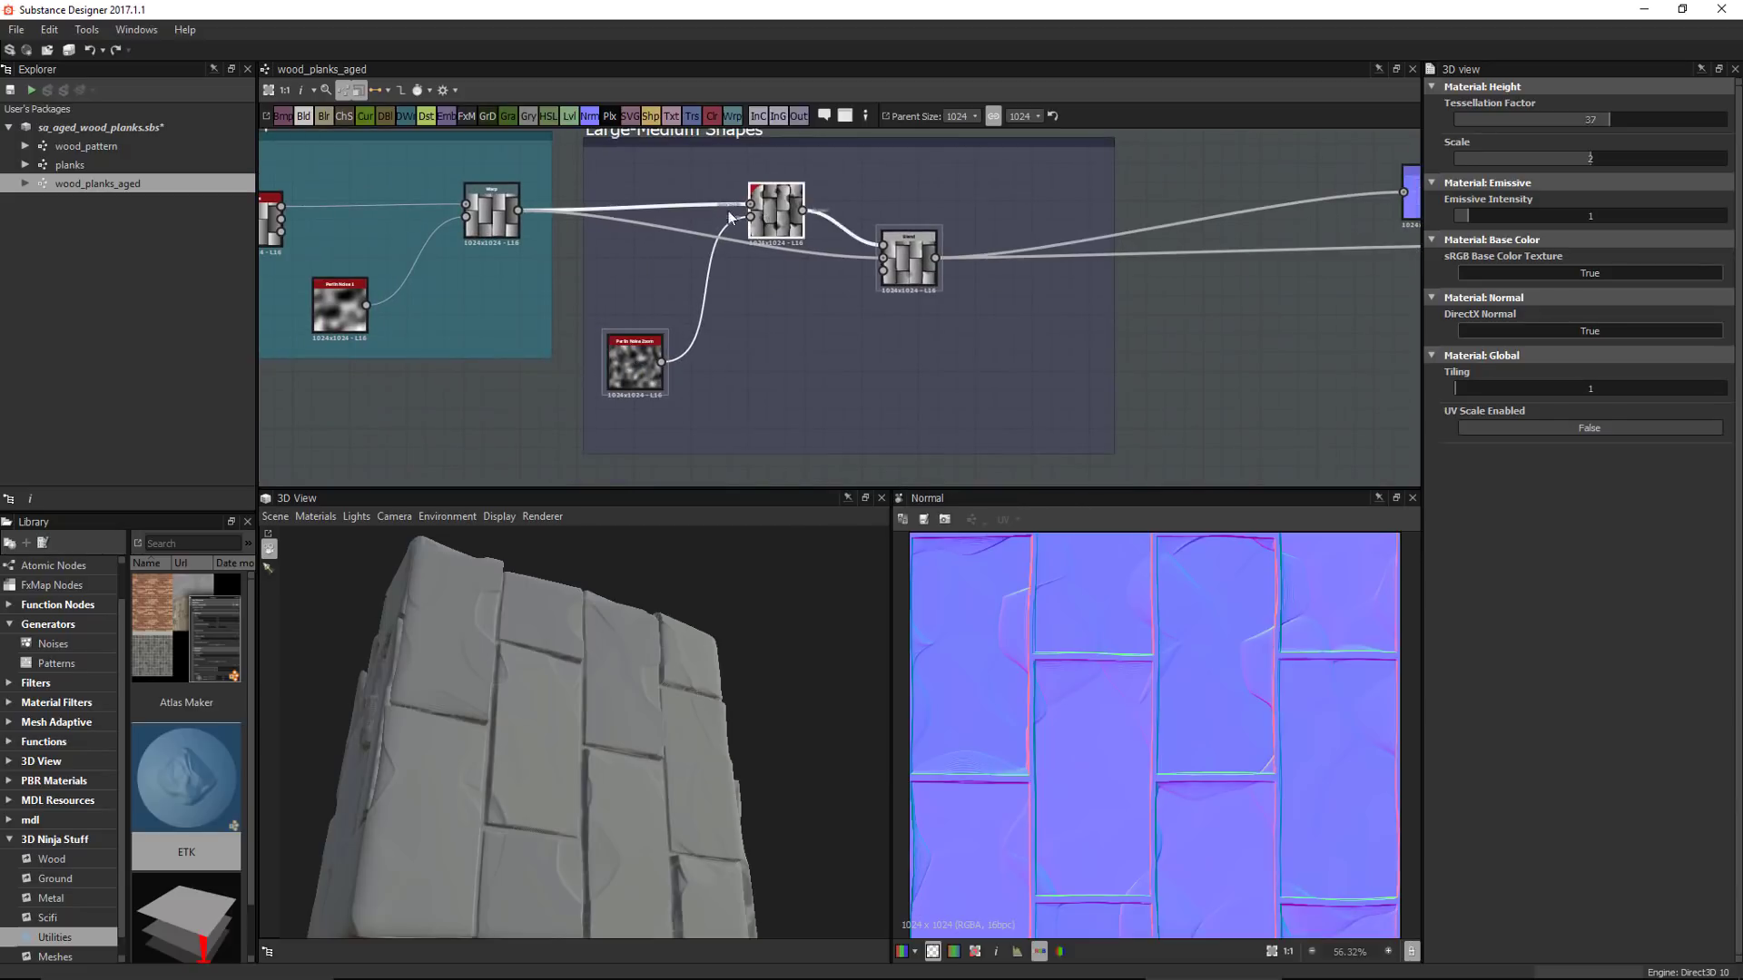
{"action": "left_click_drag", "start_coordinate": [777, 213], "coordinate": [700, 214]}
{"action": "left_click_drag", "start_coordinate": [878, 259], "coordinate": [766, 267]}
{"action": "scroll", "coordinate": [766, 356], "scroll_direction": "up", "scroll_amount": 1}
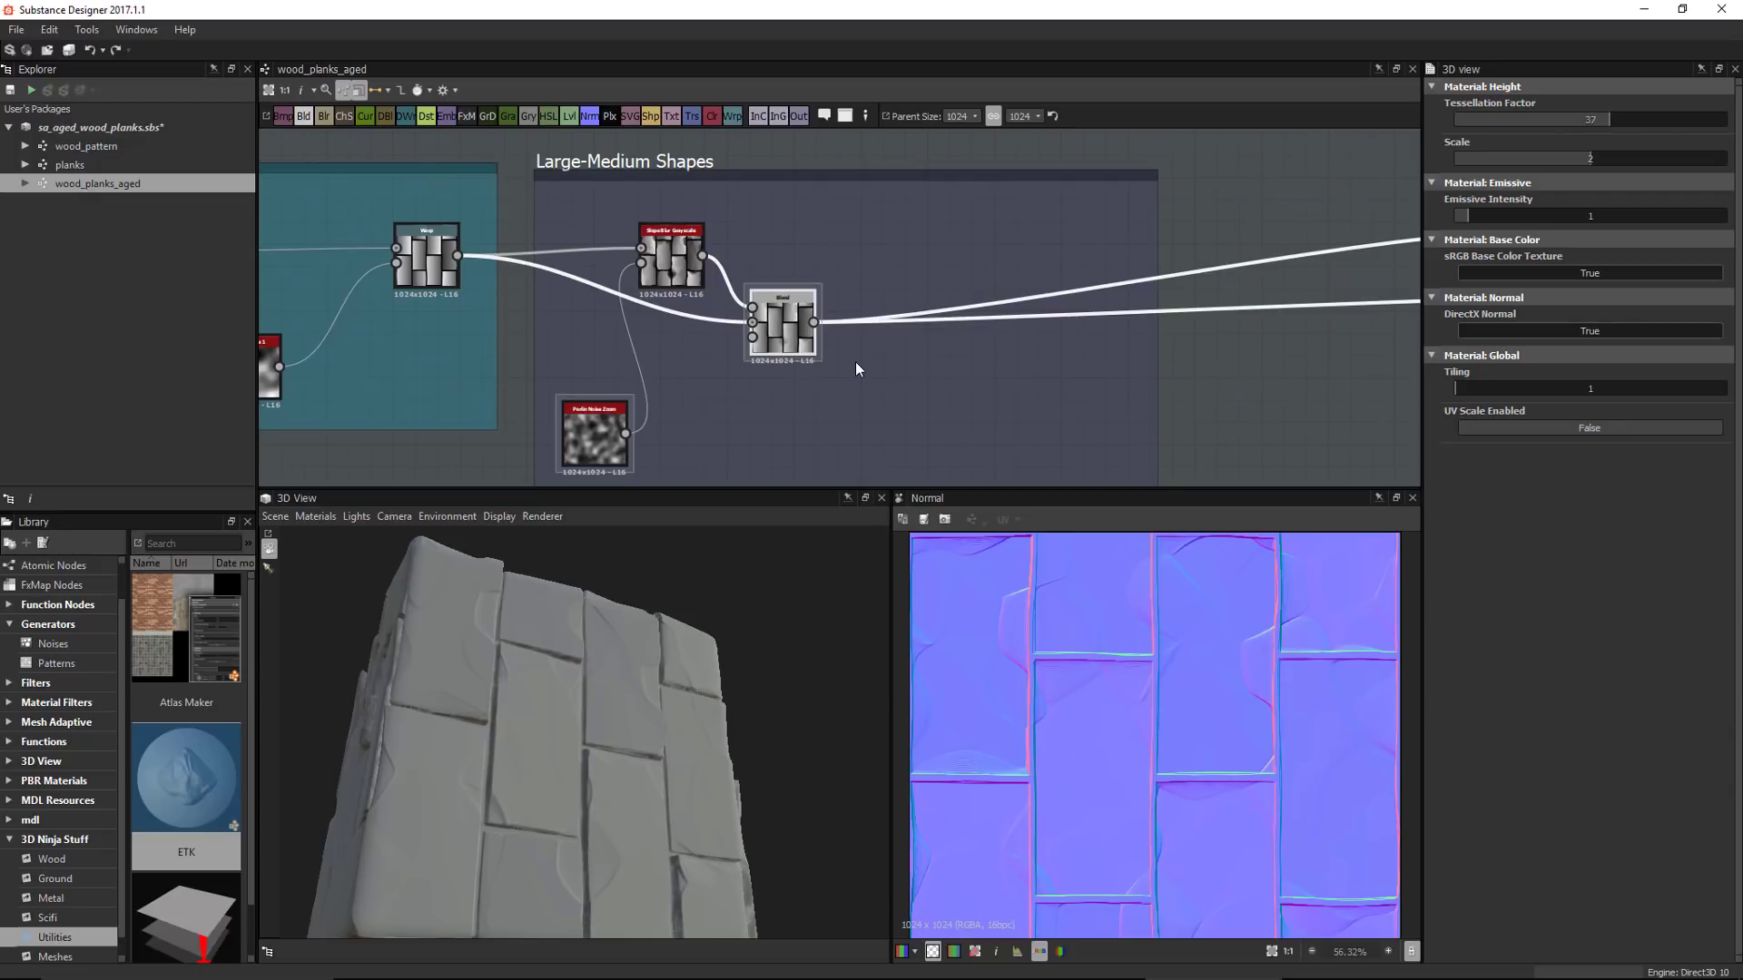
Lower the Blend and Slope Blur Grayscale nodes and nudge Perlin Noise Zoom to free space at the top of the Large-Medium Shapes frame
{"action": "left_click_drag", "start_coordinate": [696, 587], "coordinate": [563, 625]}
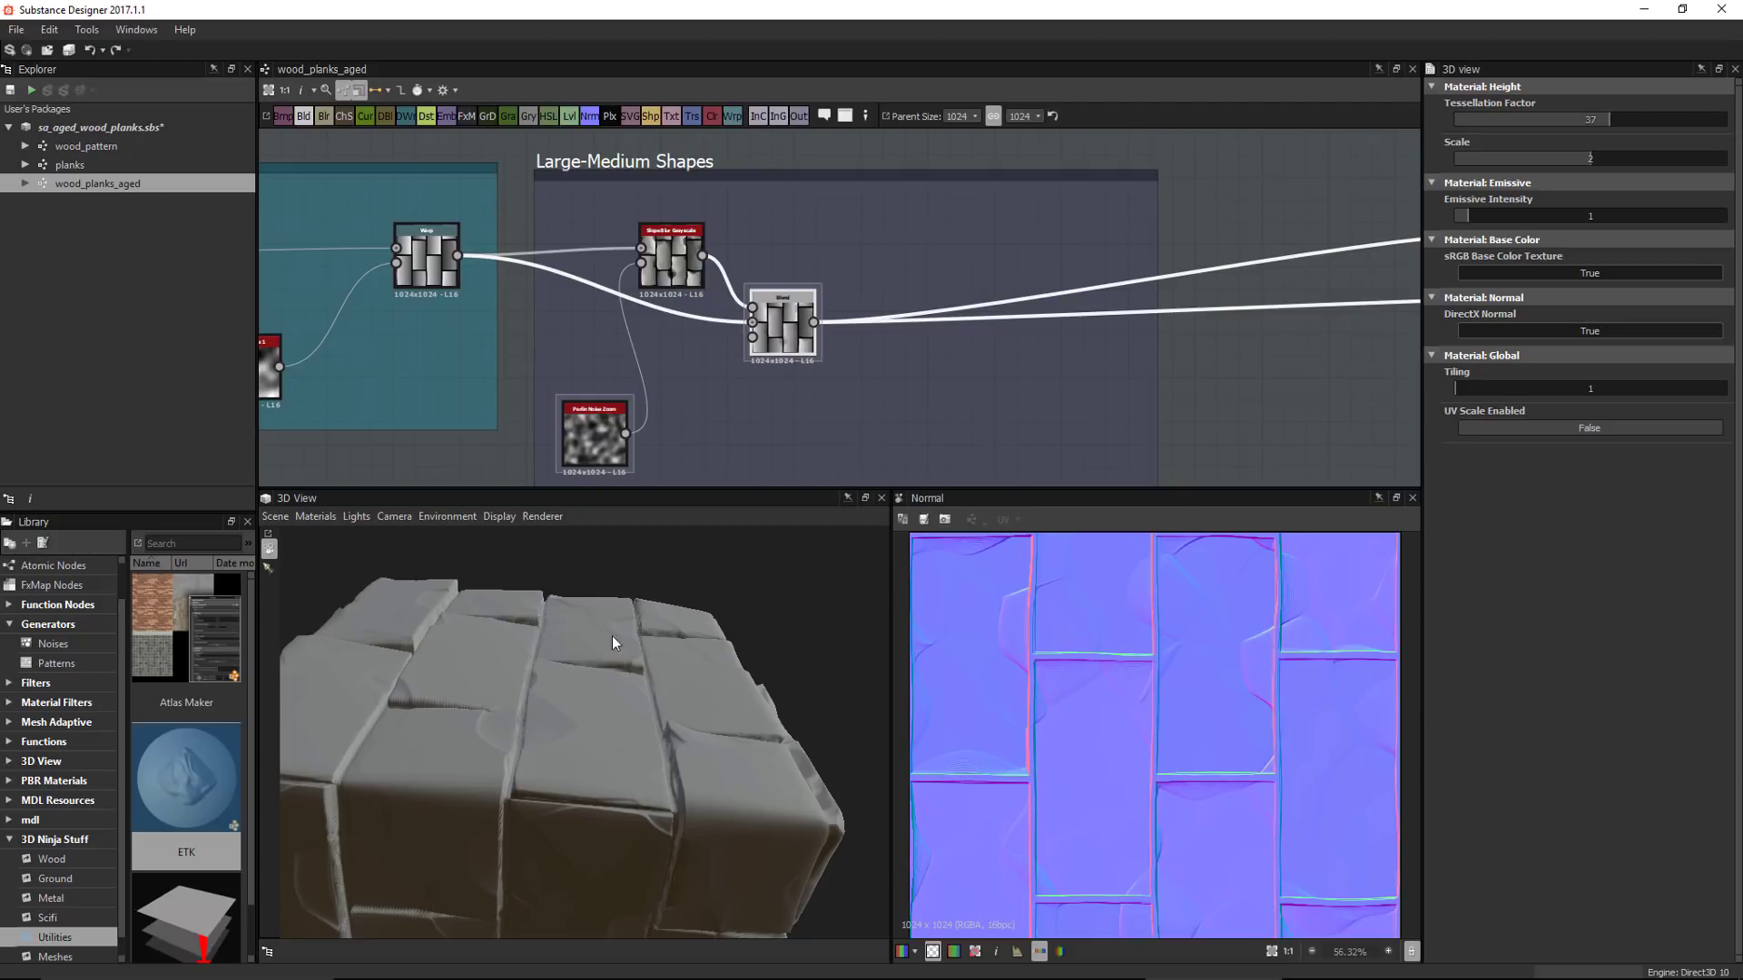
{"action": "middle_click_drag", "start_coordinate": [790, 322], "coordinate": [808, 285]}
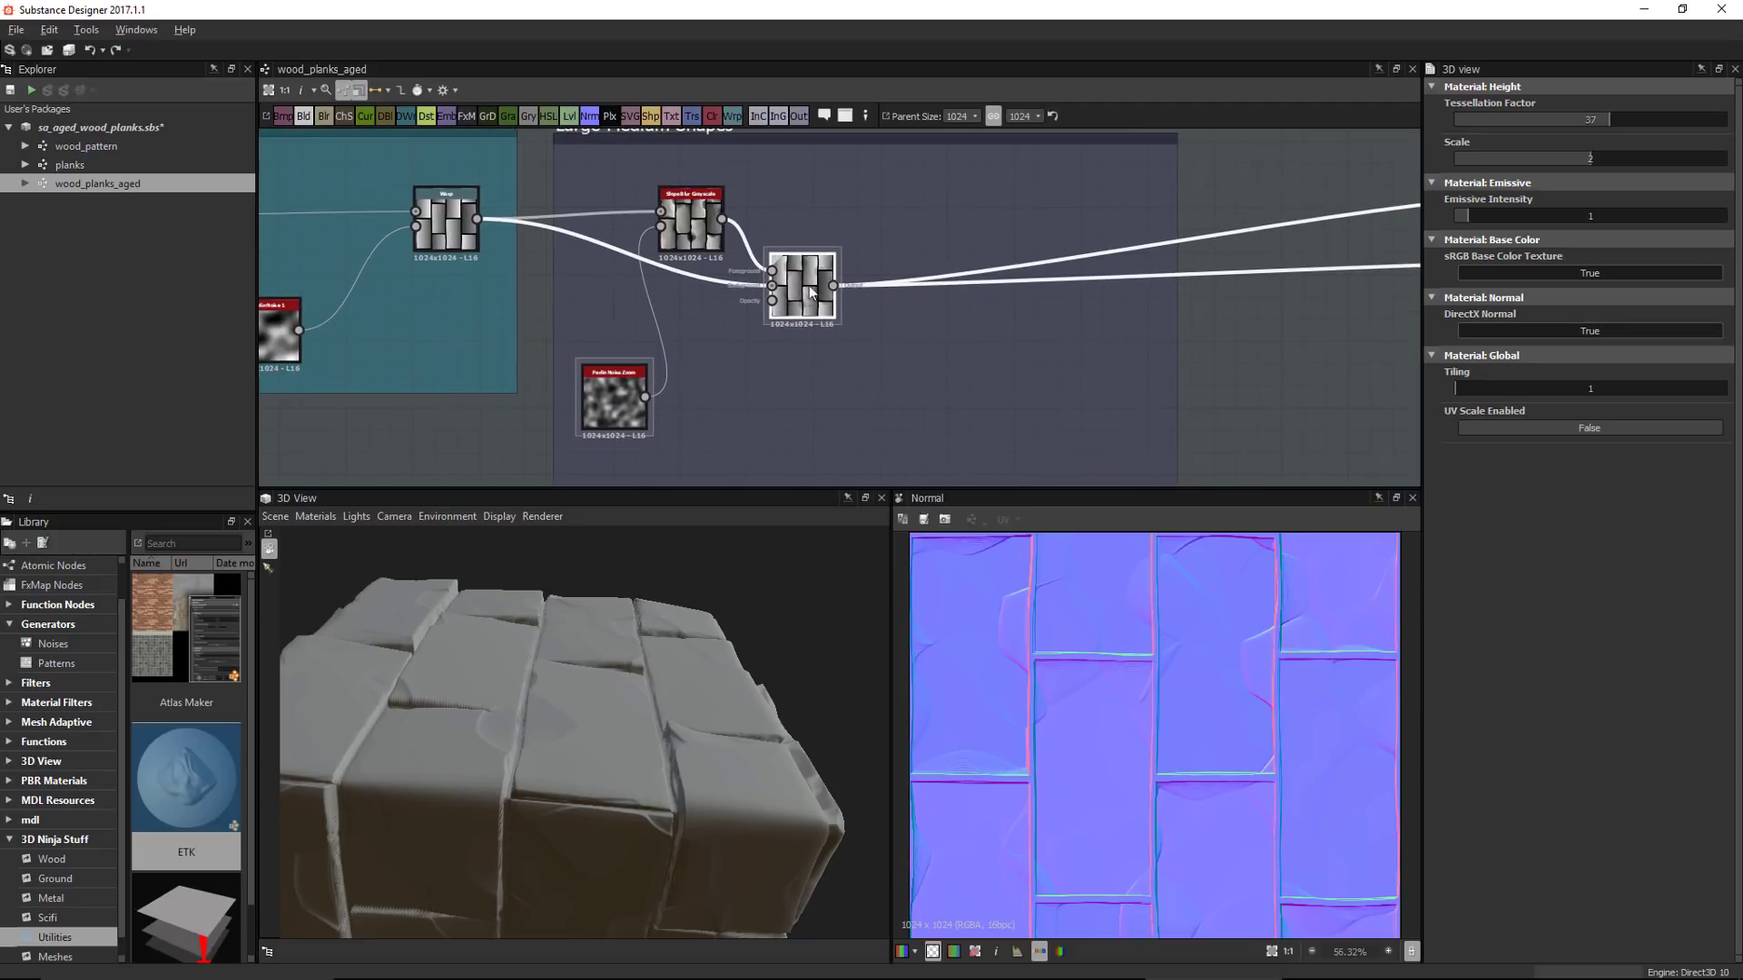
{"action": "left_click_drag", "start_coordinate": [809, 285], "coordinate": [798, 329]}
{"action": "left_click_drag", "start_coordinate": [710, 199], "coordinate": [710, 222]}
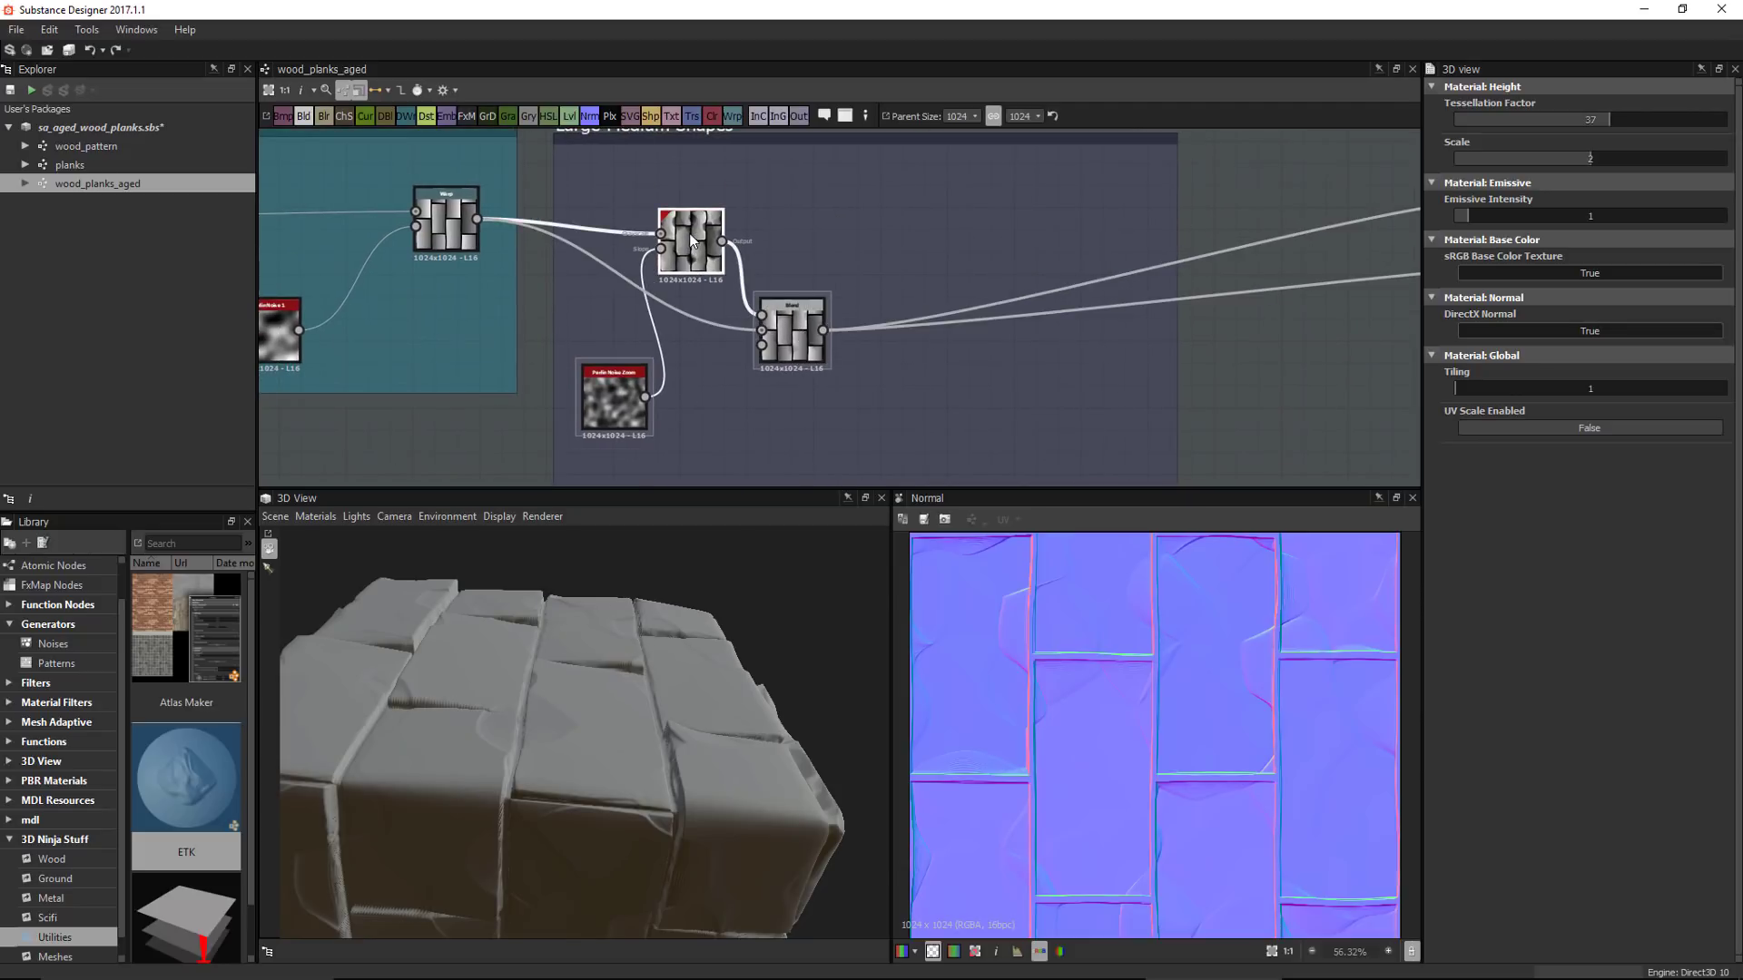
{"action": "left_click_drag", "start_coordinate": [610, 386], "coordinate": [610, 374]}
{"action": "middle_click_drag", "start_coordinate": [833, 252], "coordinate": [829, 309]}
{"action": "scroll", "coordinate": [825, 272], "scroll_direction": "up", "scroll_amount": 1}
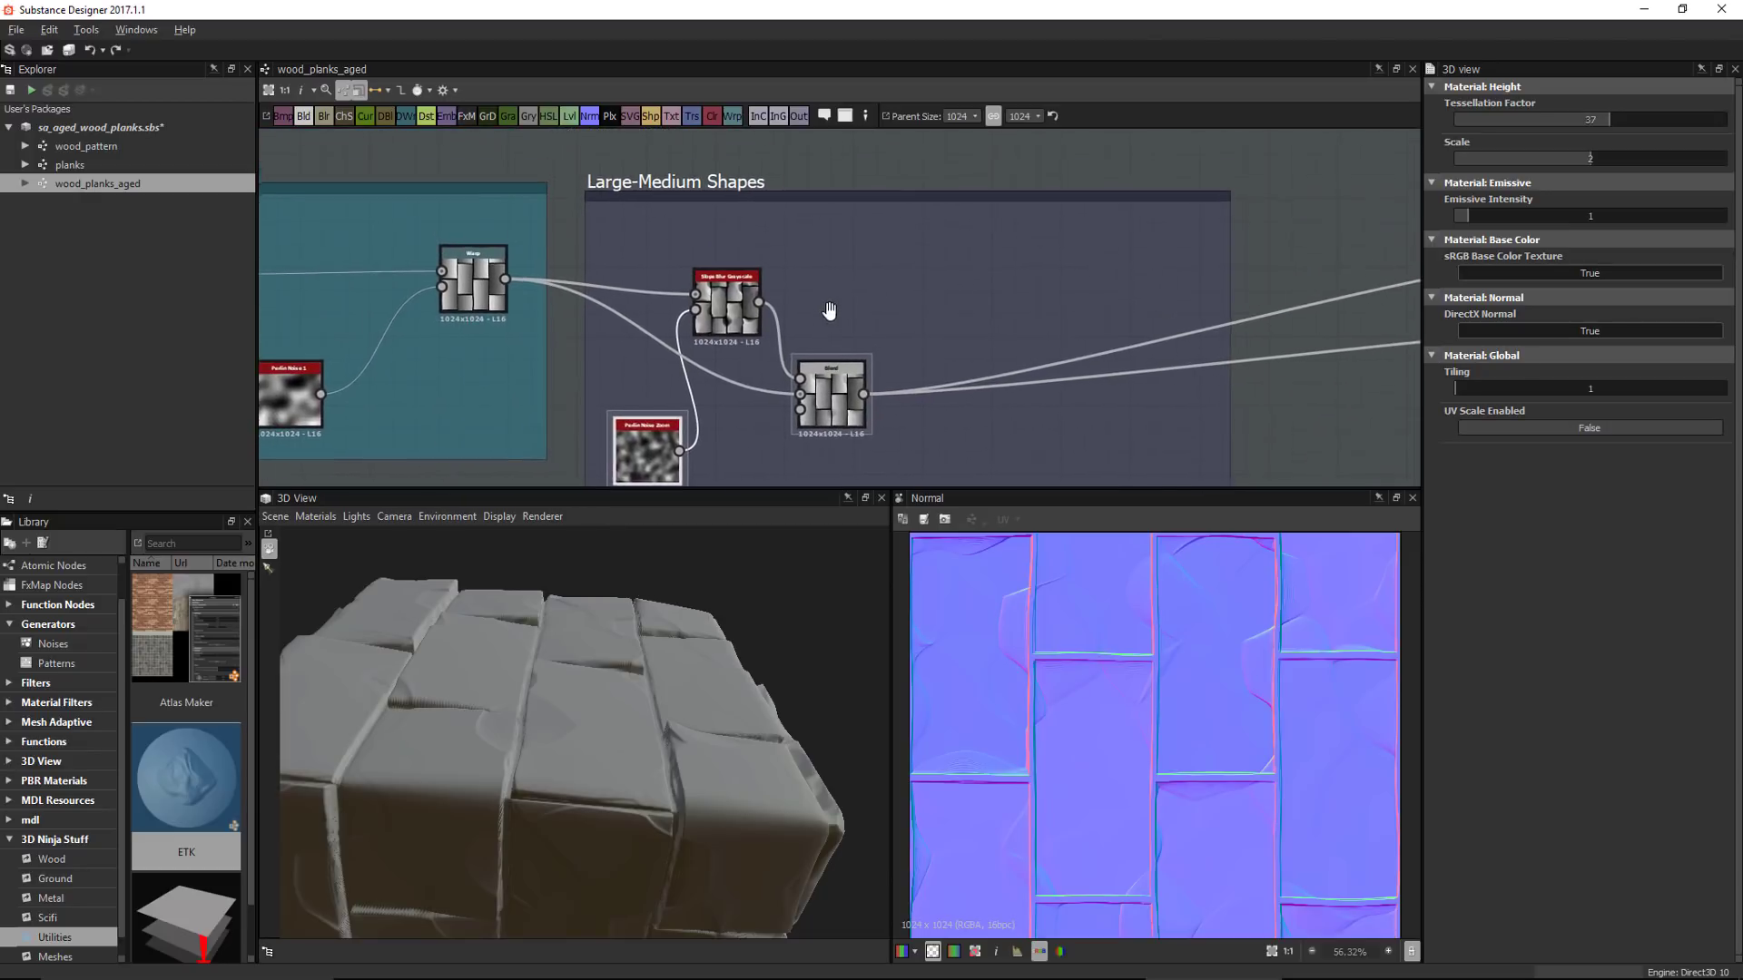
Add an Edge Detect node above Slope Blur Grayscale and feed it from the Warp node's output
{"action": "left_click", "coordinate": [875, 259]}
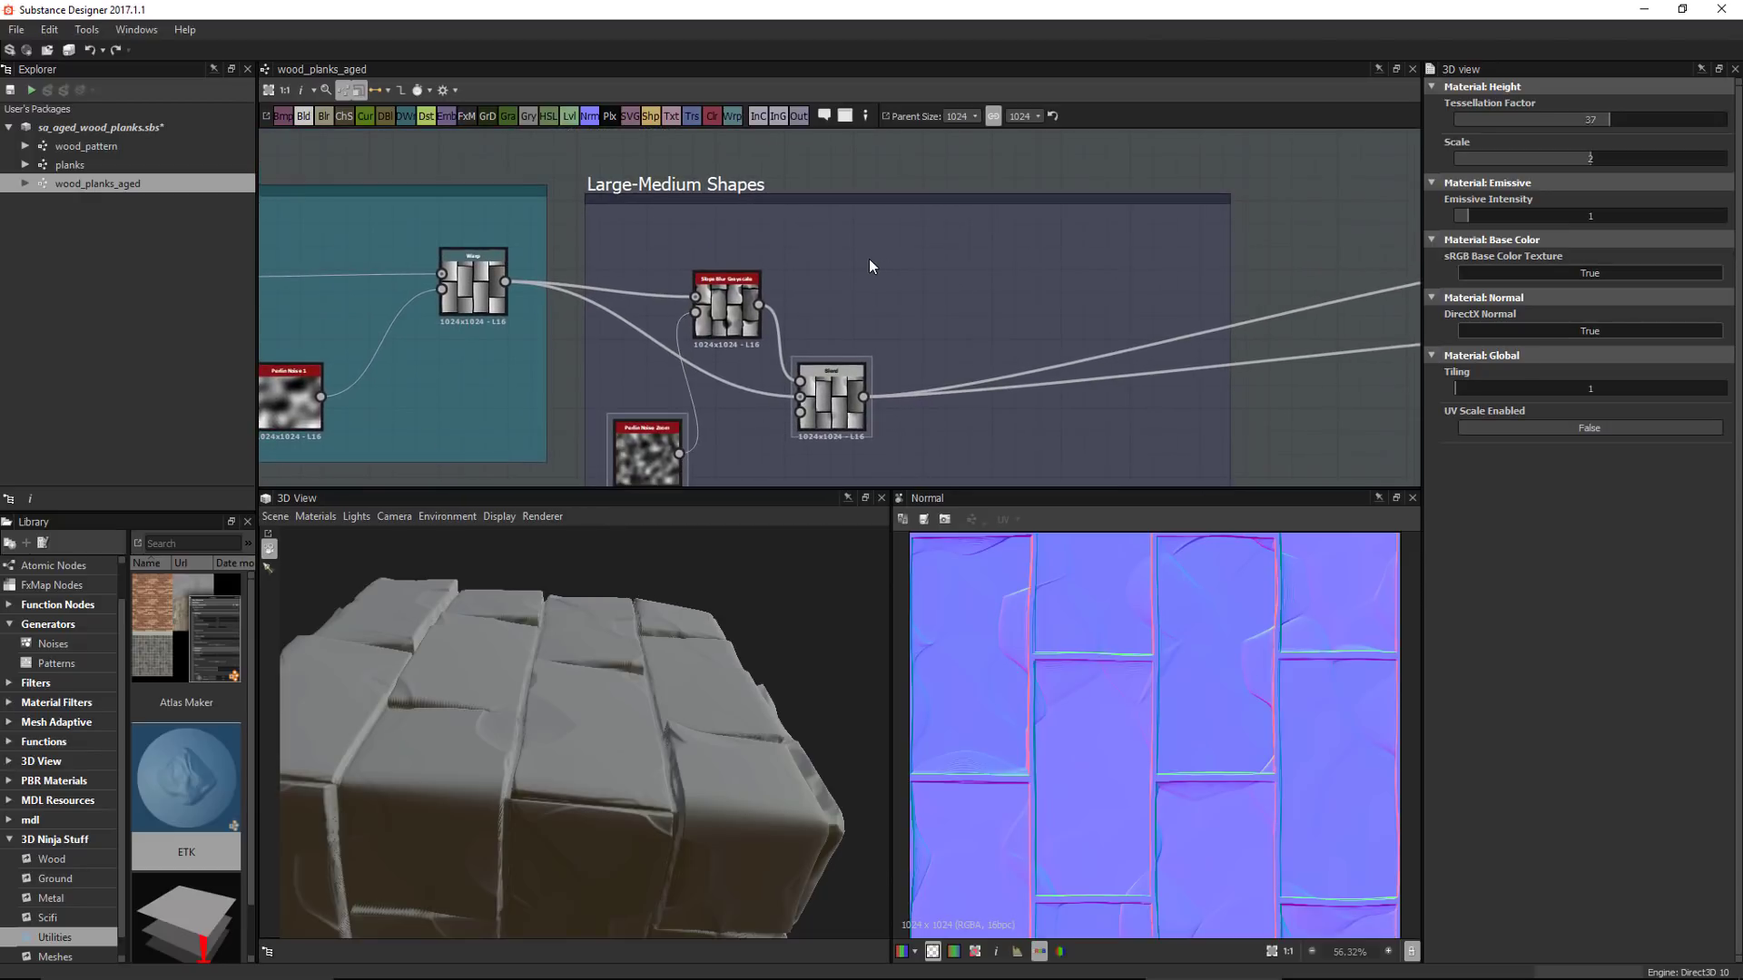
{"action": "key", "text": "space"}
{"action": "type", "text": "edge"}
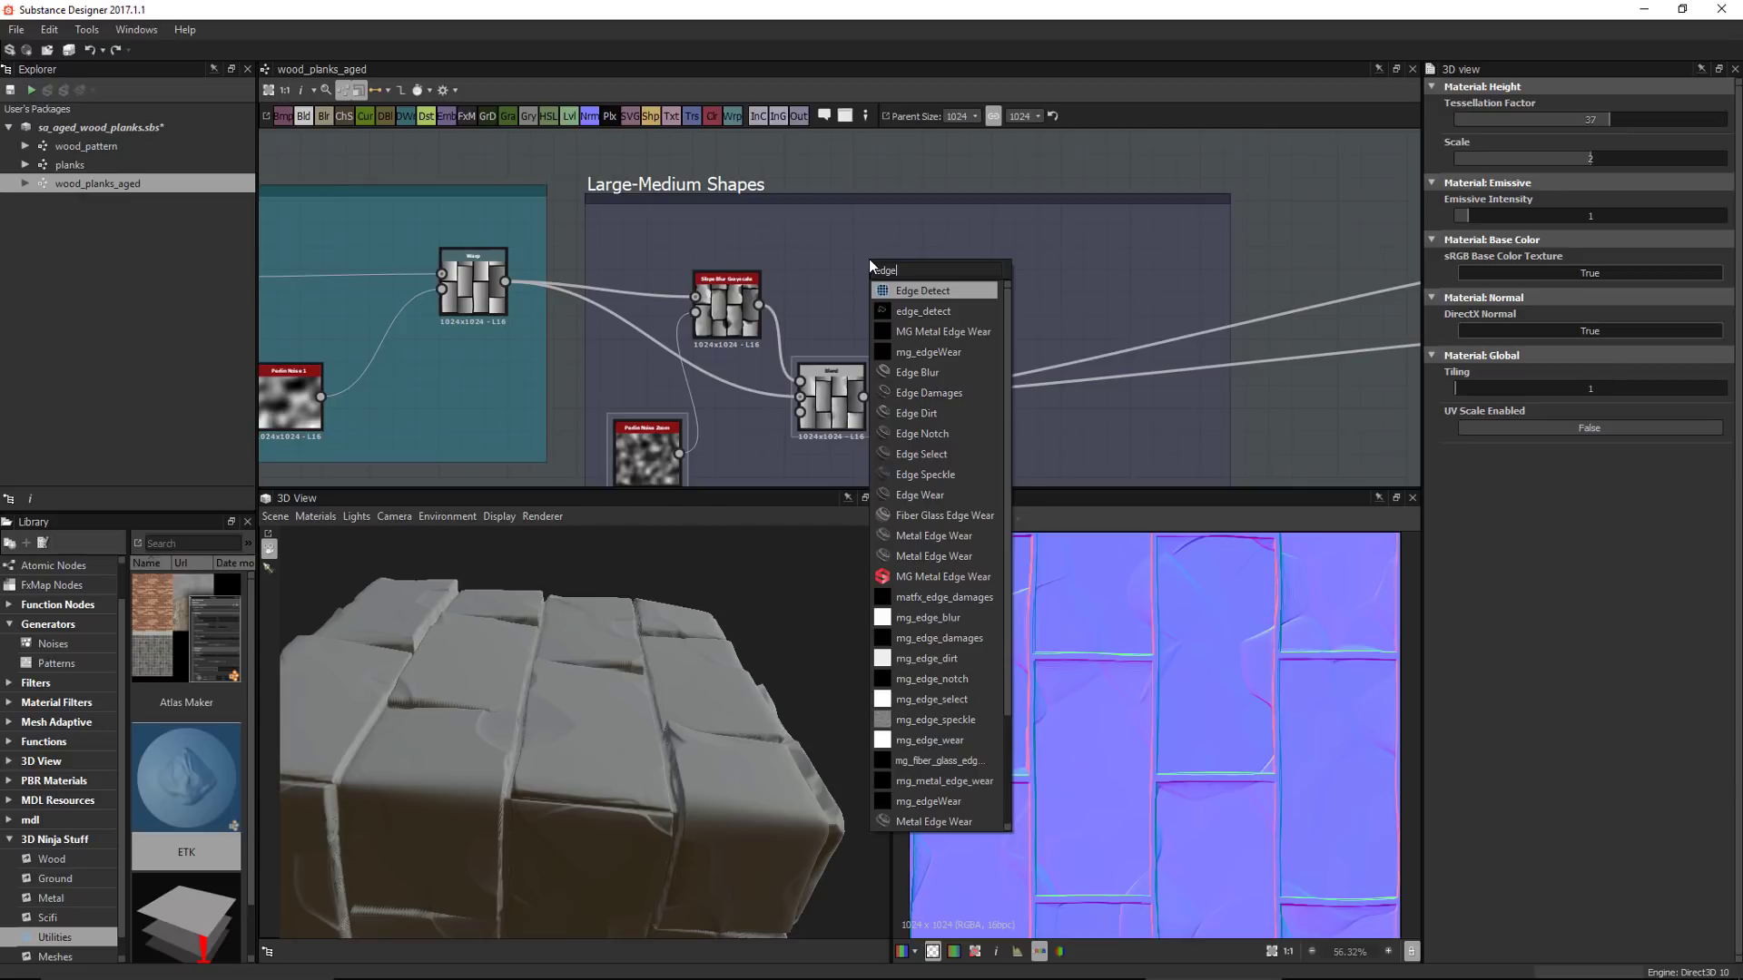
{"action": "left_click", "coordinate": [928, 291]}
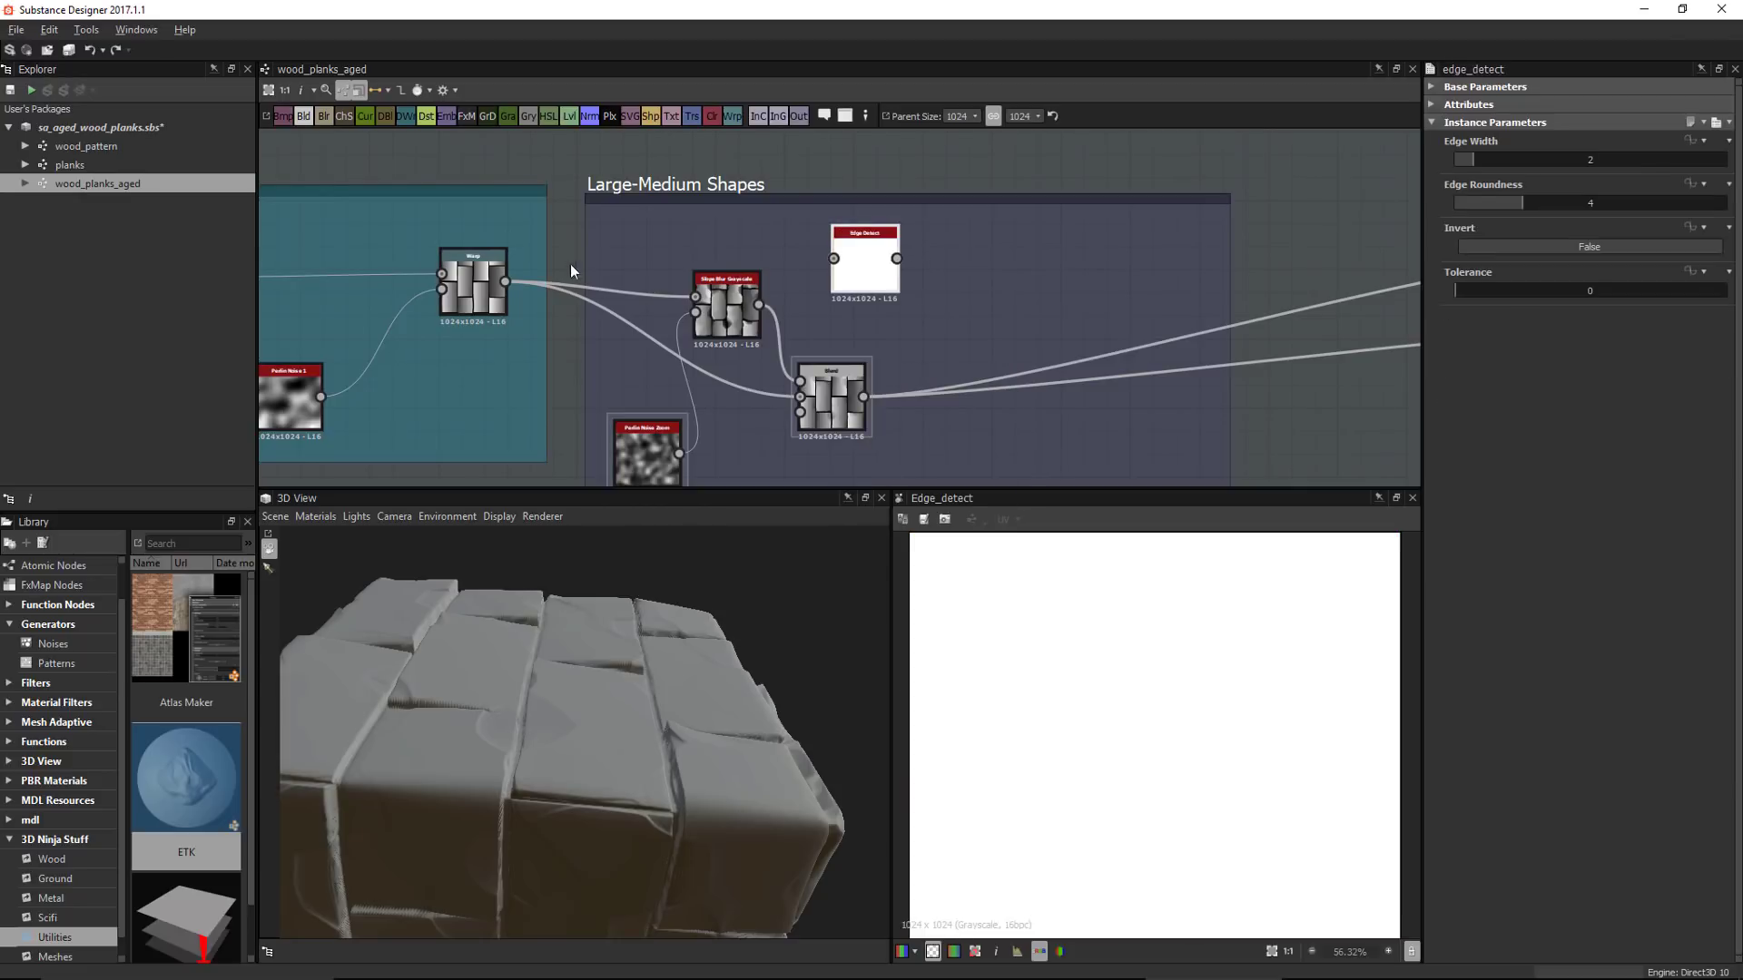
{"action": "scroll", "coordinate": [454, 234], "scroll_direction": "up", "scroll_amount": 1}
{"action": "left_click_drag", "start_coordinate": [527, 290], "coordinate": [941, 273]}
{"action": "scroll", "coordinate": [1120, 668], "scroll_direction": "down", "scroll_amount": 2}
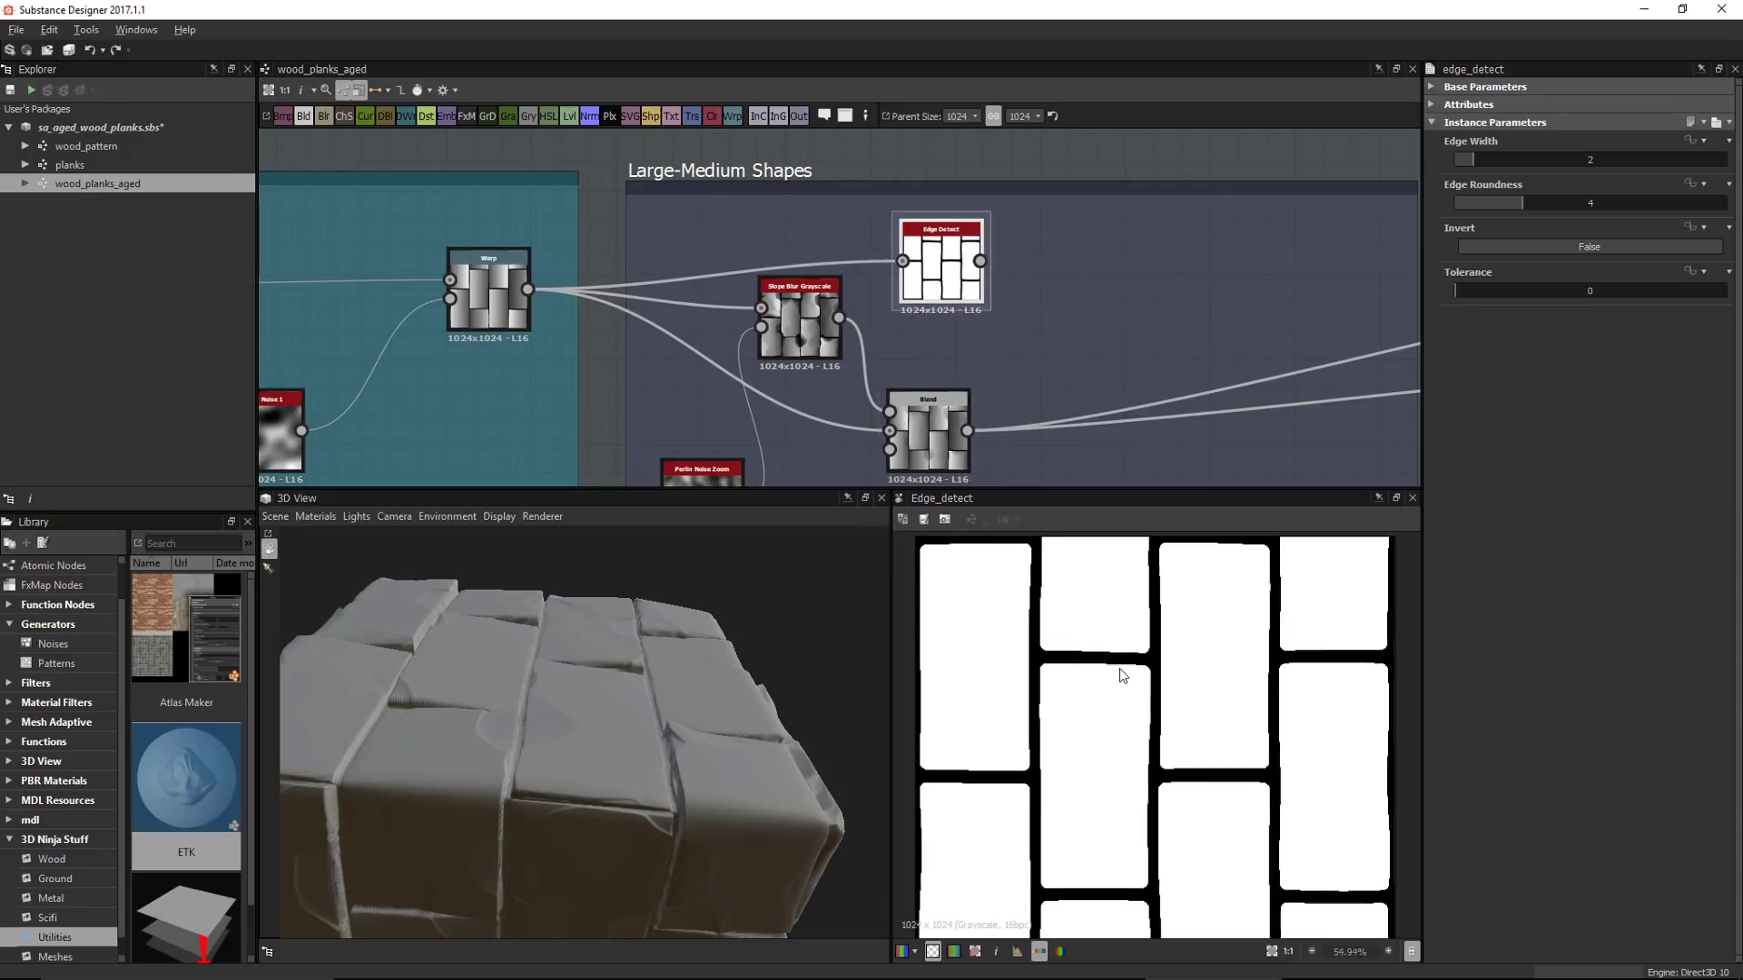
Set Edge Detect's Edge Width to 1, Tolerance to 0.1 and Edge Roundness to about 2.47
{"action": "left_click_drag", "start_coordinate": [1469, 158], "coordinate": [1446, 160]}
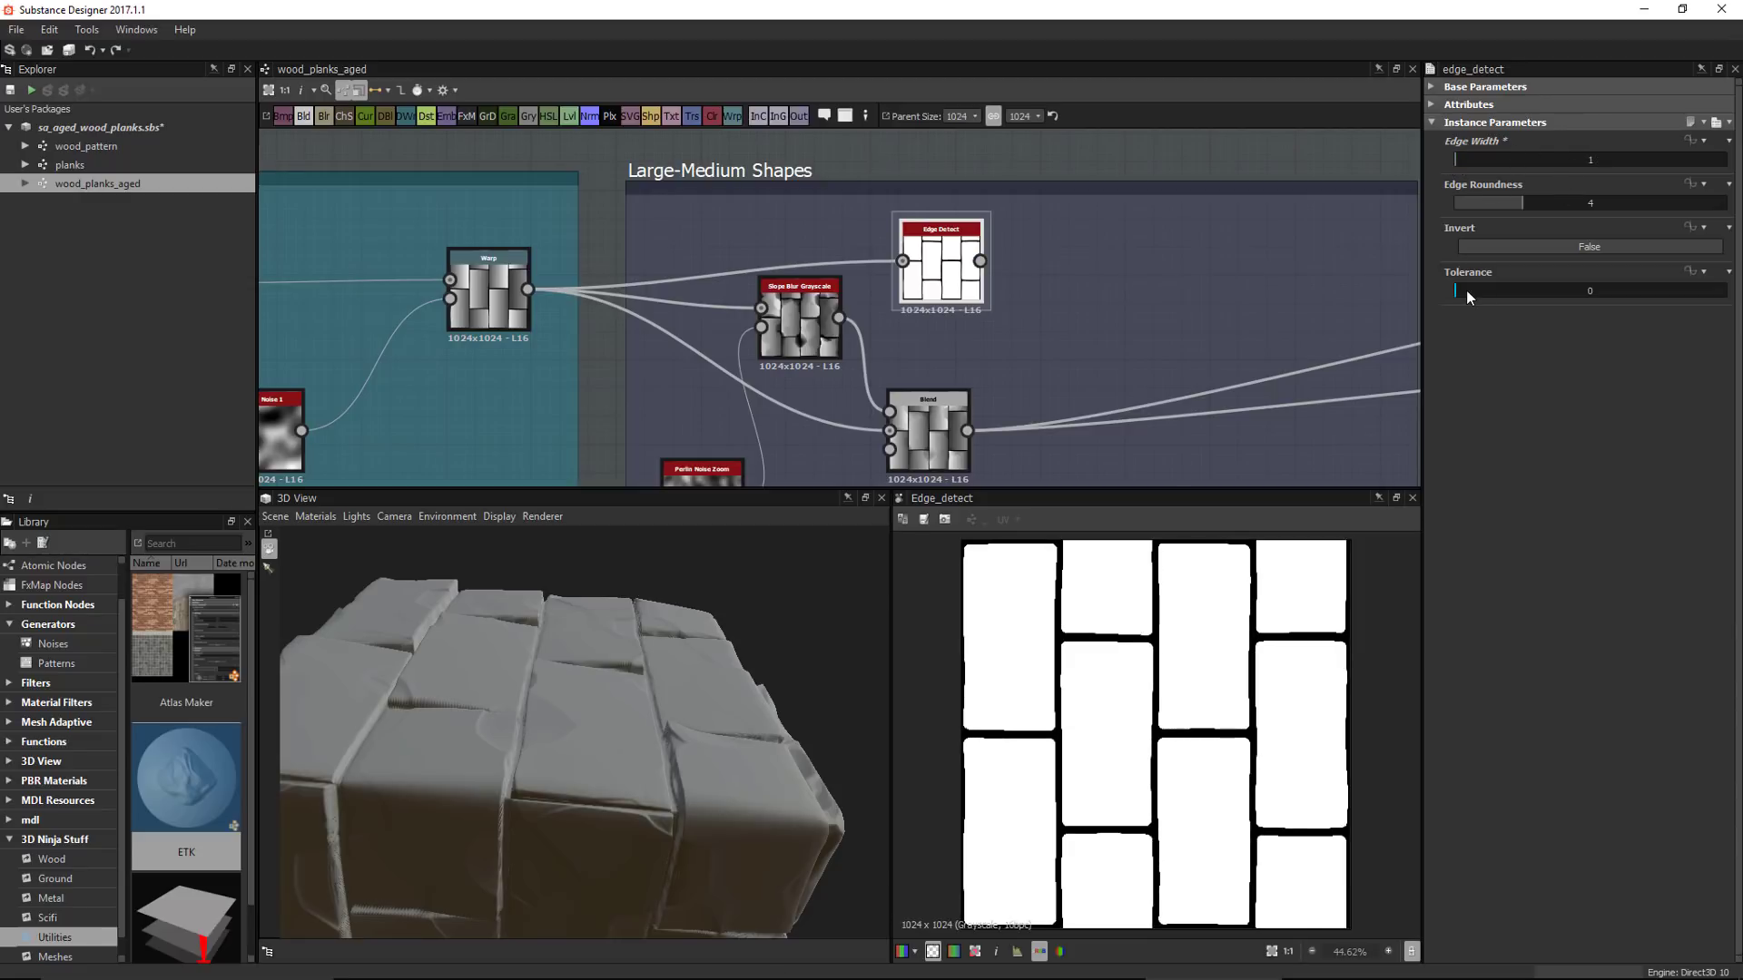
{"action": "mouse_move", "coordinate": [1480, 292]}
{"action": "left_mouse_down"}
{"action": "mouse_move", "coordinate": [1533, 303]}
{"action": "mouse_move", "coordinate": [1440, 303]}
{"action": "mouse_move", "coordinate": [1467, 307]}
{"action": "left_mouse_up"}
{"action": "left_click_drag", "start_coordinate": [1513, 200], "coordinate": [1474, 204]}
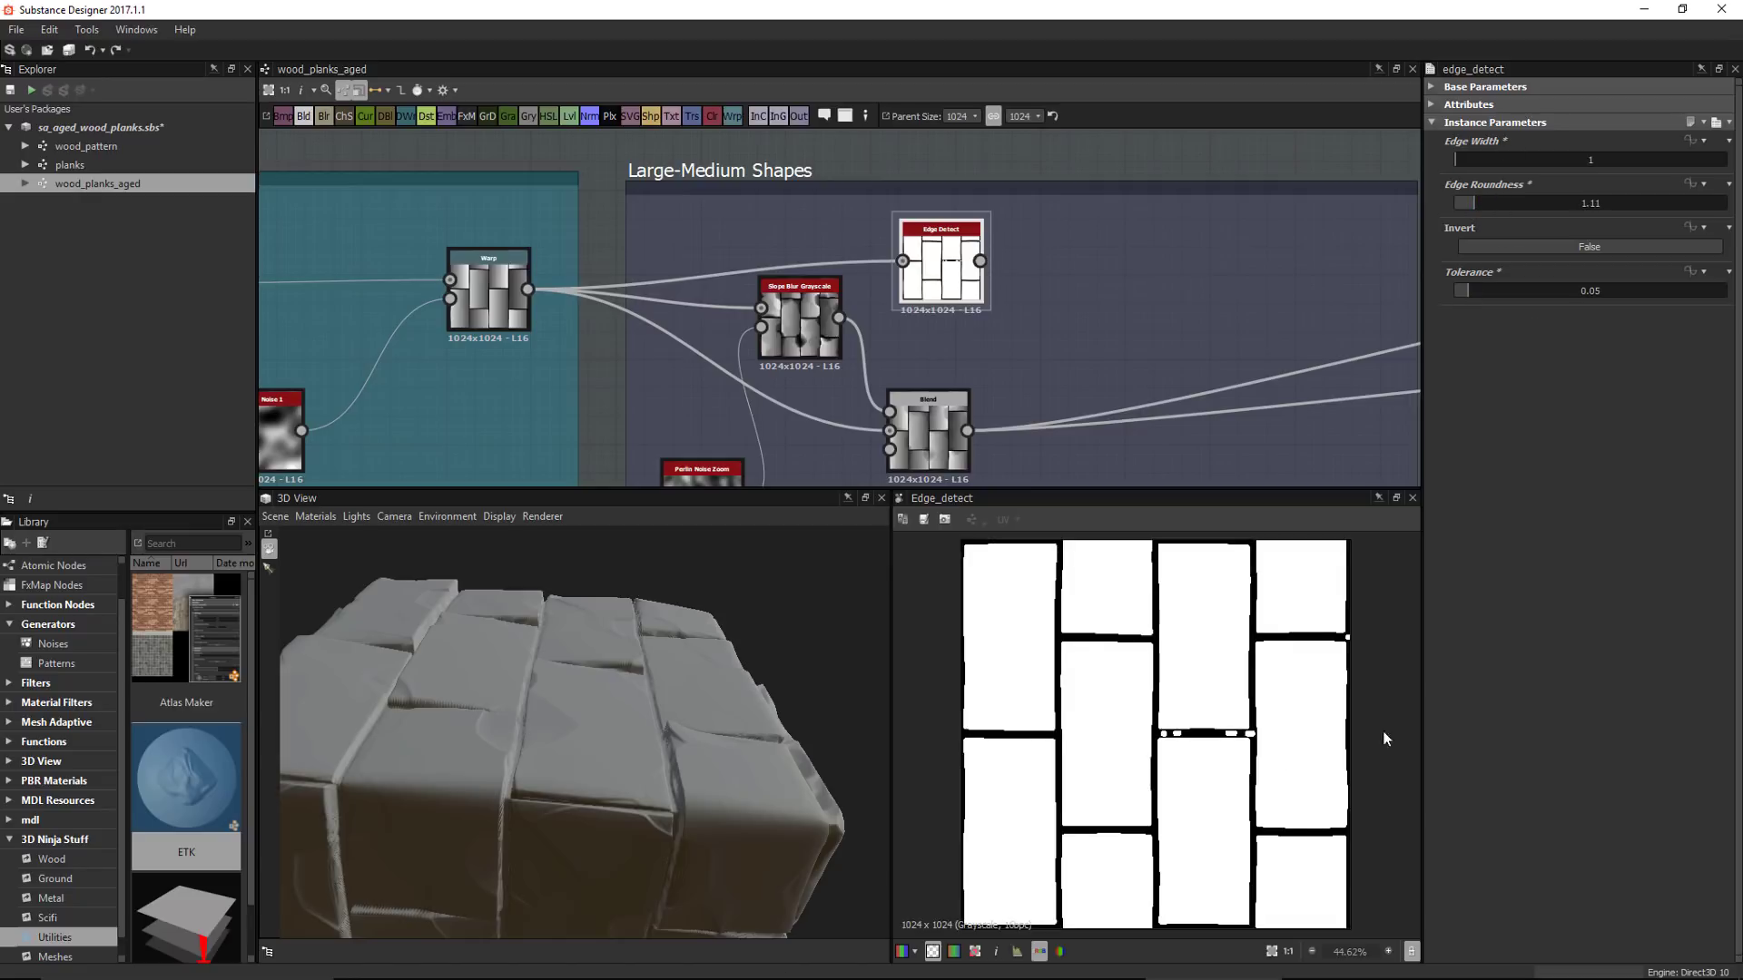
{"action": "scroll", "coordinate": [1221, 737], "scroll_direction": "up", "scroll_amount": 1}
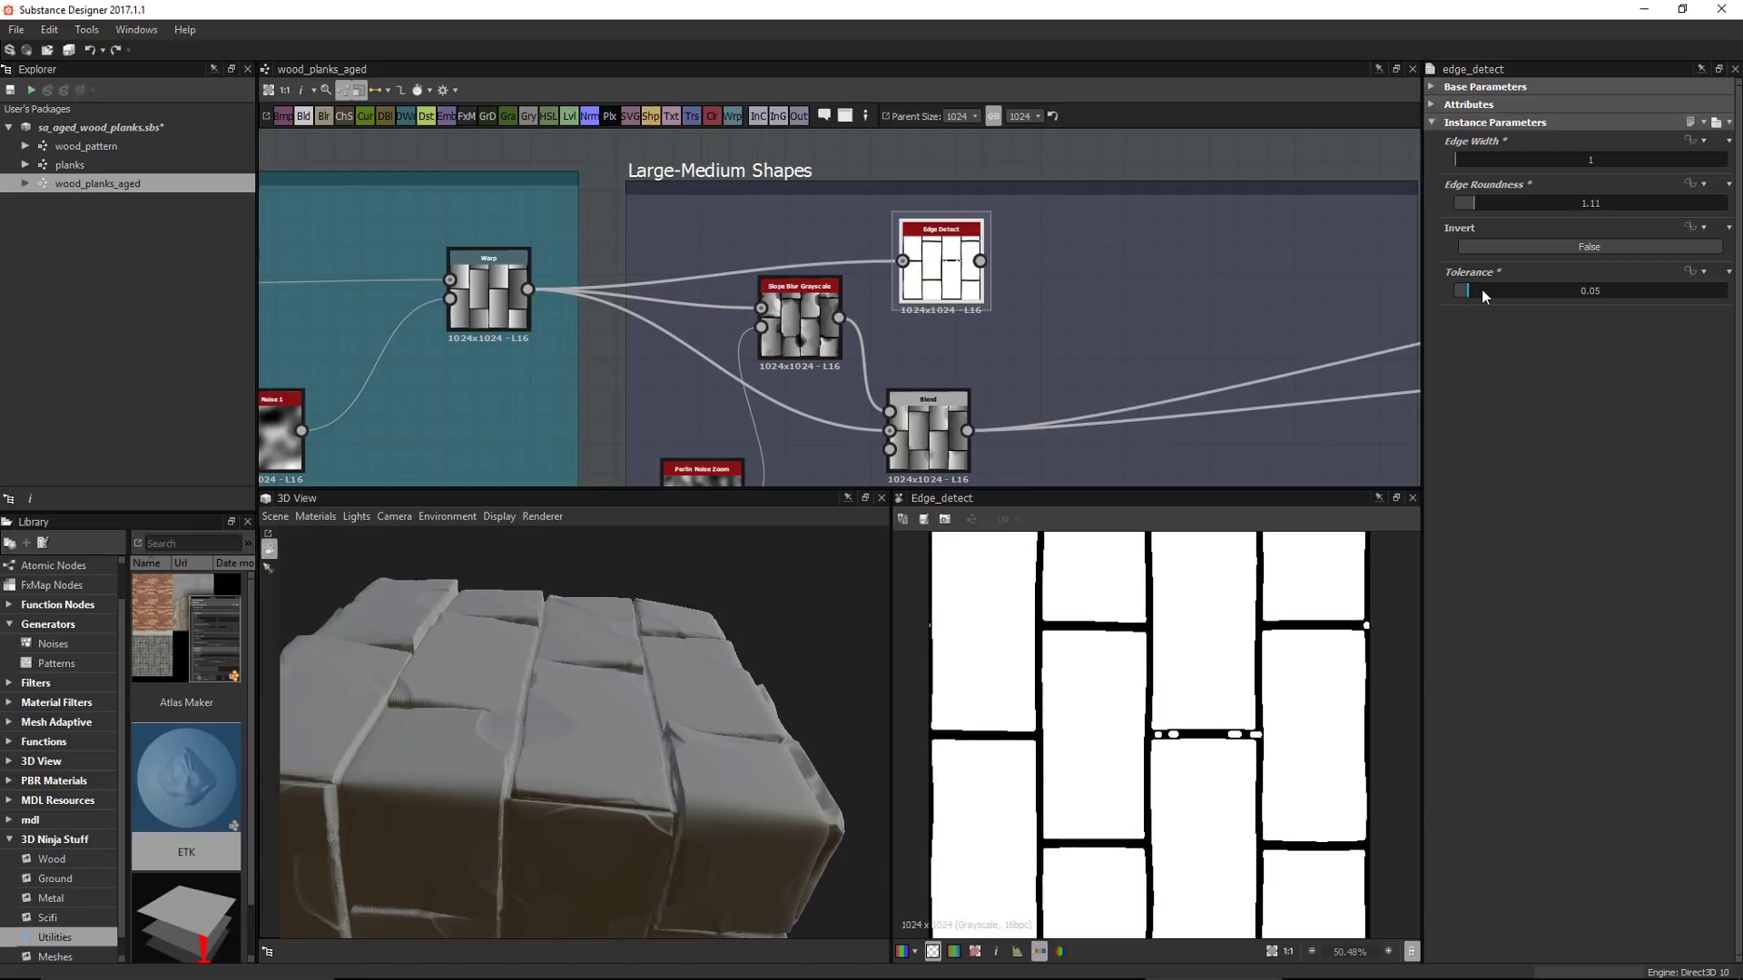
{"action": "mouse_move", "coordinate": [1482, 291]}
{"action": "left_mouse_down"}
{"action": "mouse_move", "coordinate": [1649, 294]}
{"action": "mouse_move", "coordinate": [1482, 303]}
{"action": "left_mouse_up"}
{"action": "left_click_drag", "start_coordinate": [1481, 206], "coordinate": [1497, 210]}
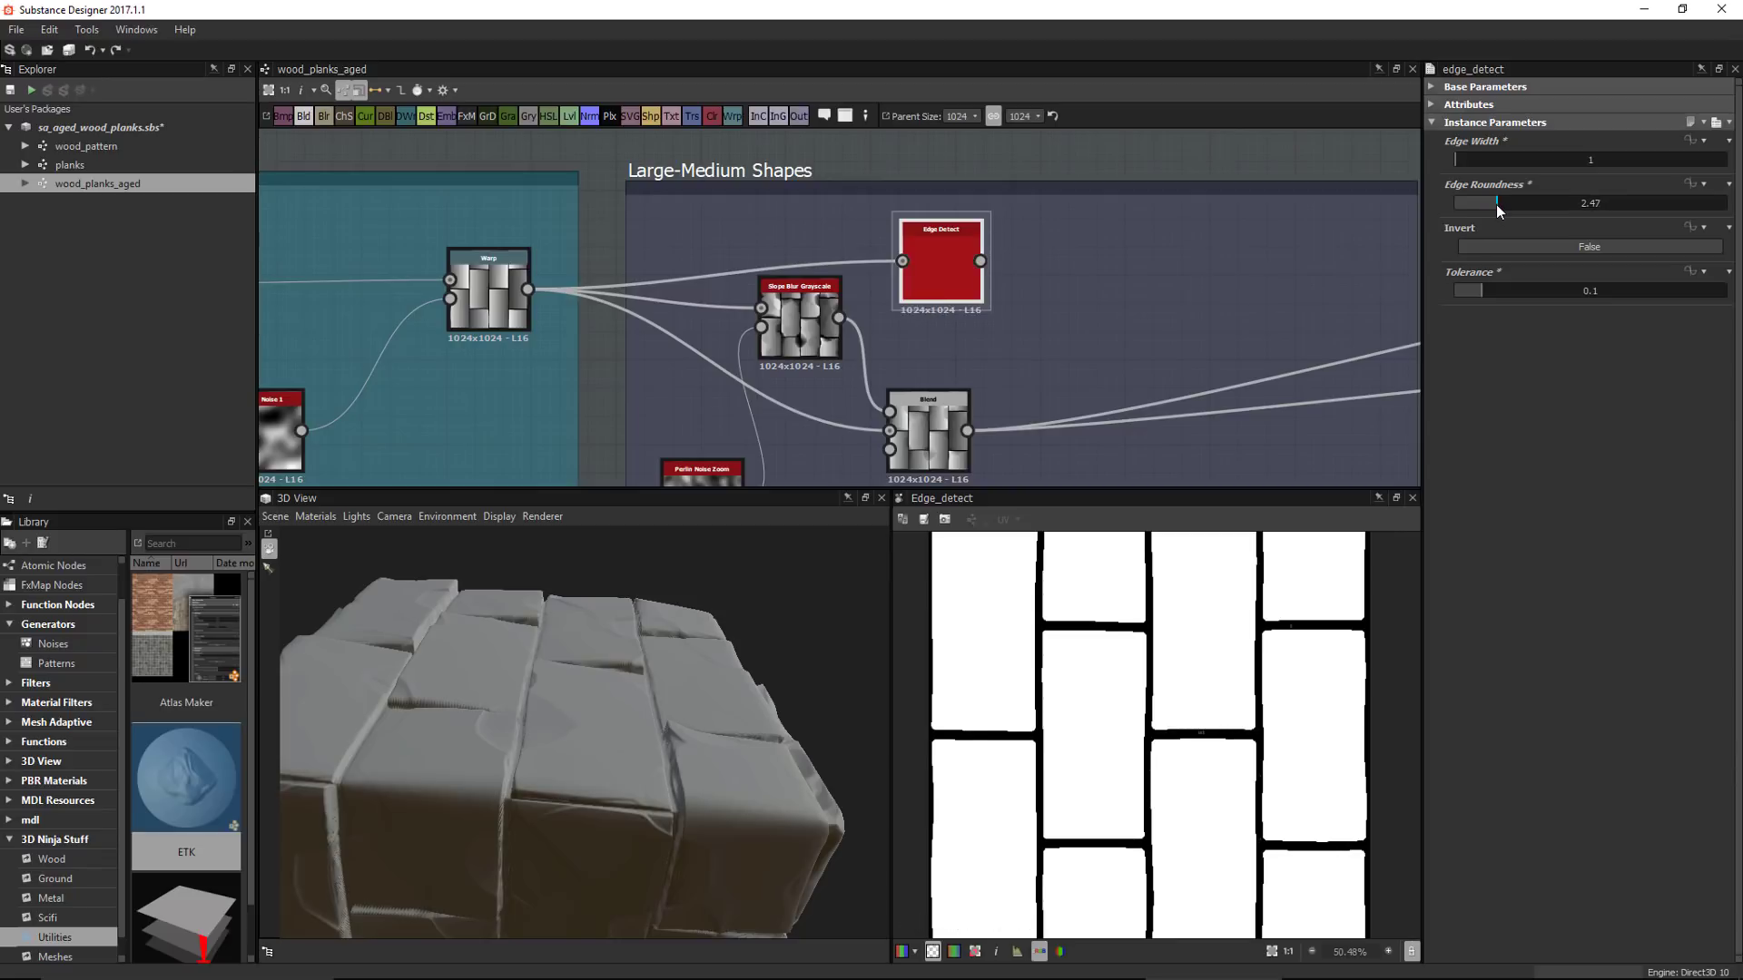
{"action": "scroll", "coordinate": [1226, 720], "scroll_direction": "down", "scroll_amount": 1}
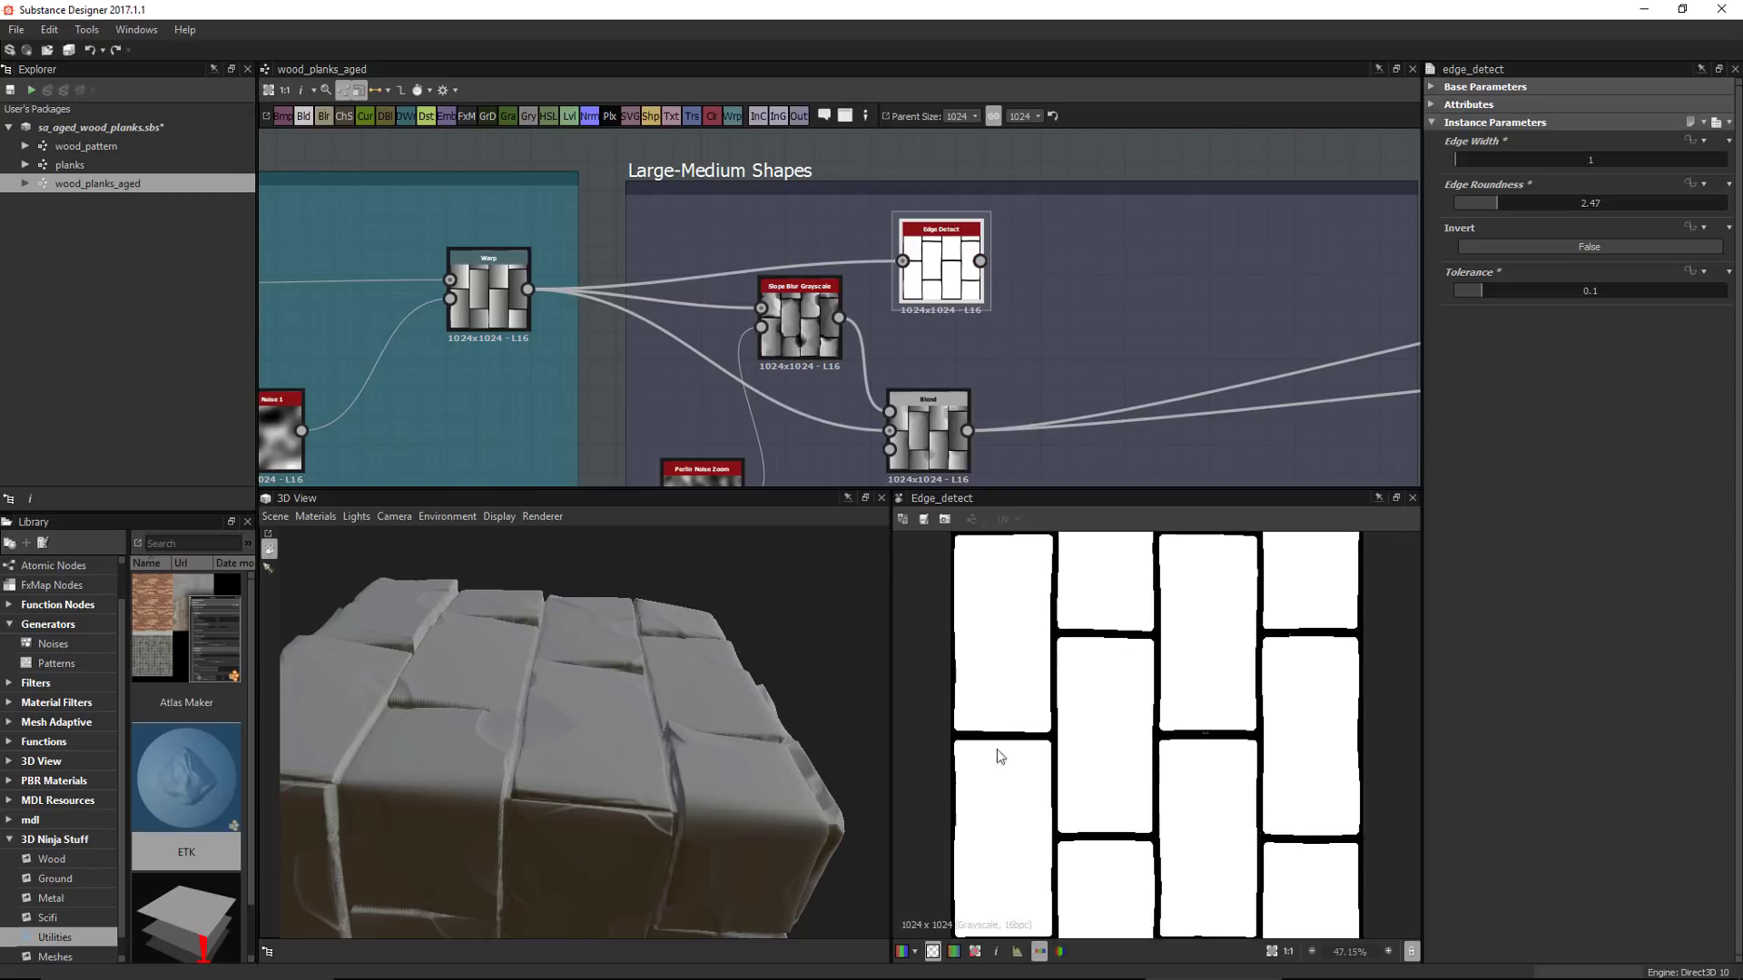
Add a Blur HQ Grayscale node fed by Edge Detect and set its Intensity to about 10.77
{"action": "scroll", "coordinate": [1002, 287], "scroll_direction": "up", "scroll_amount": 2}
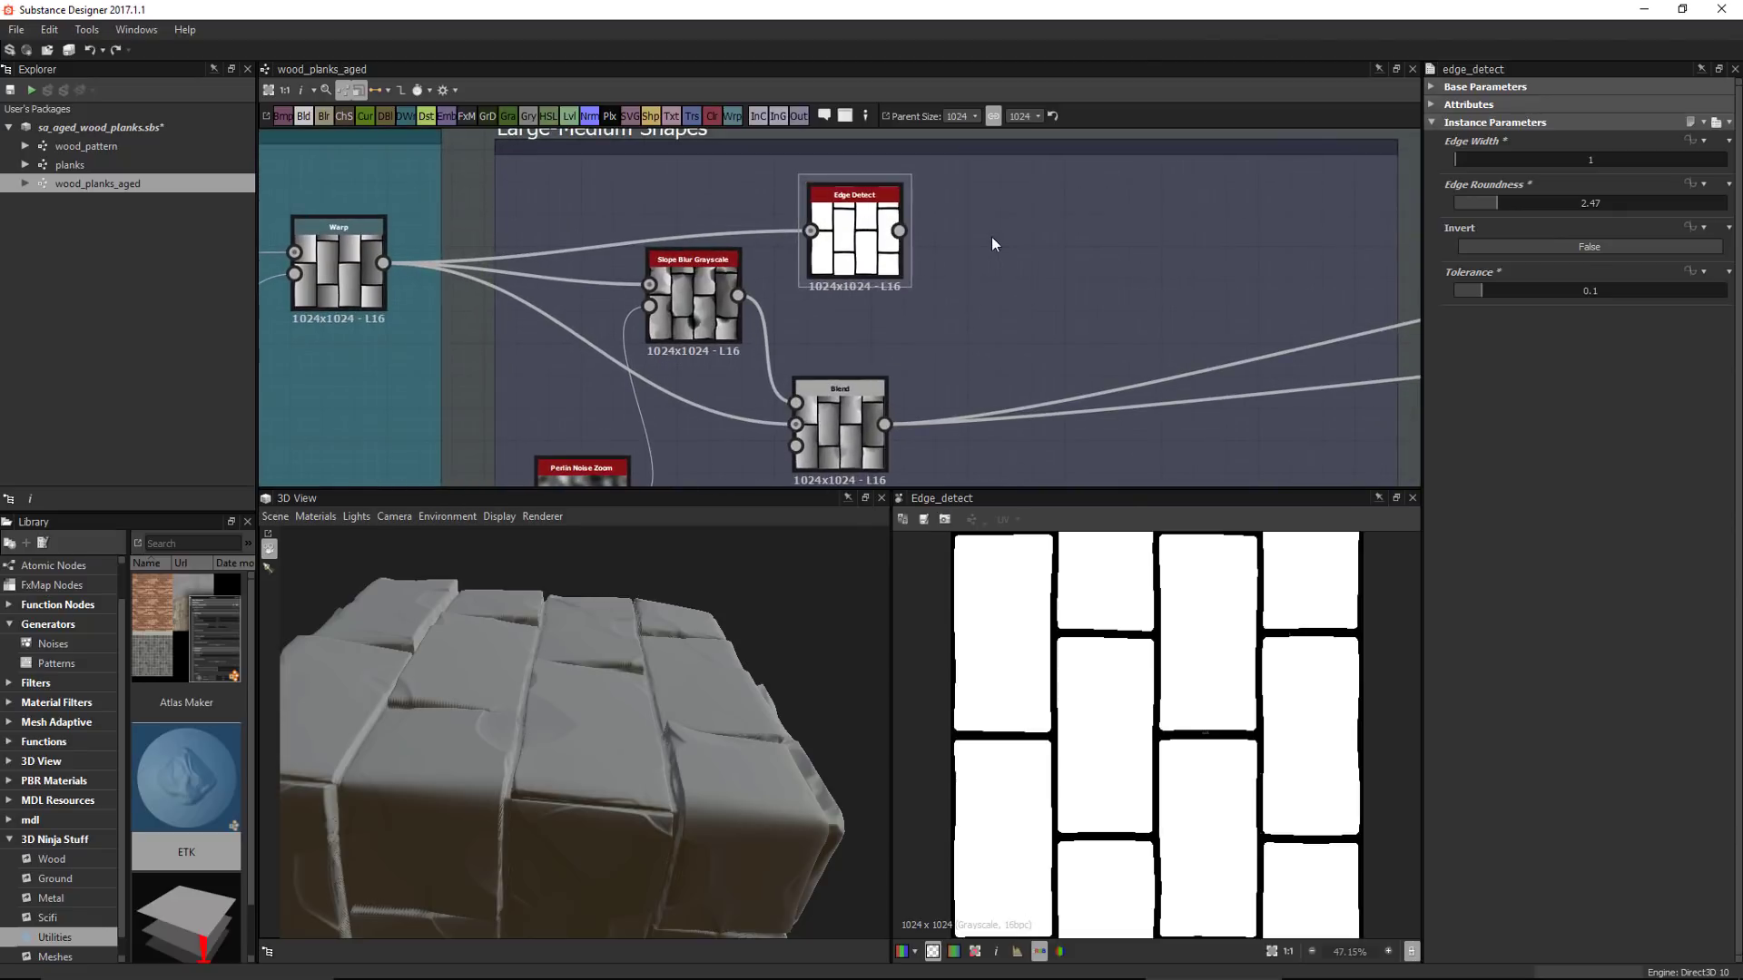
{"action": "key", "text": "space"}
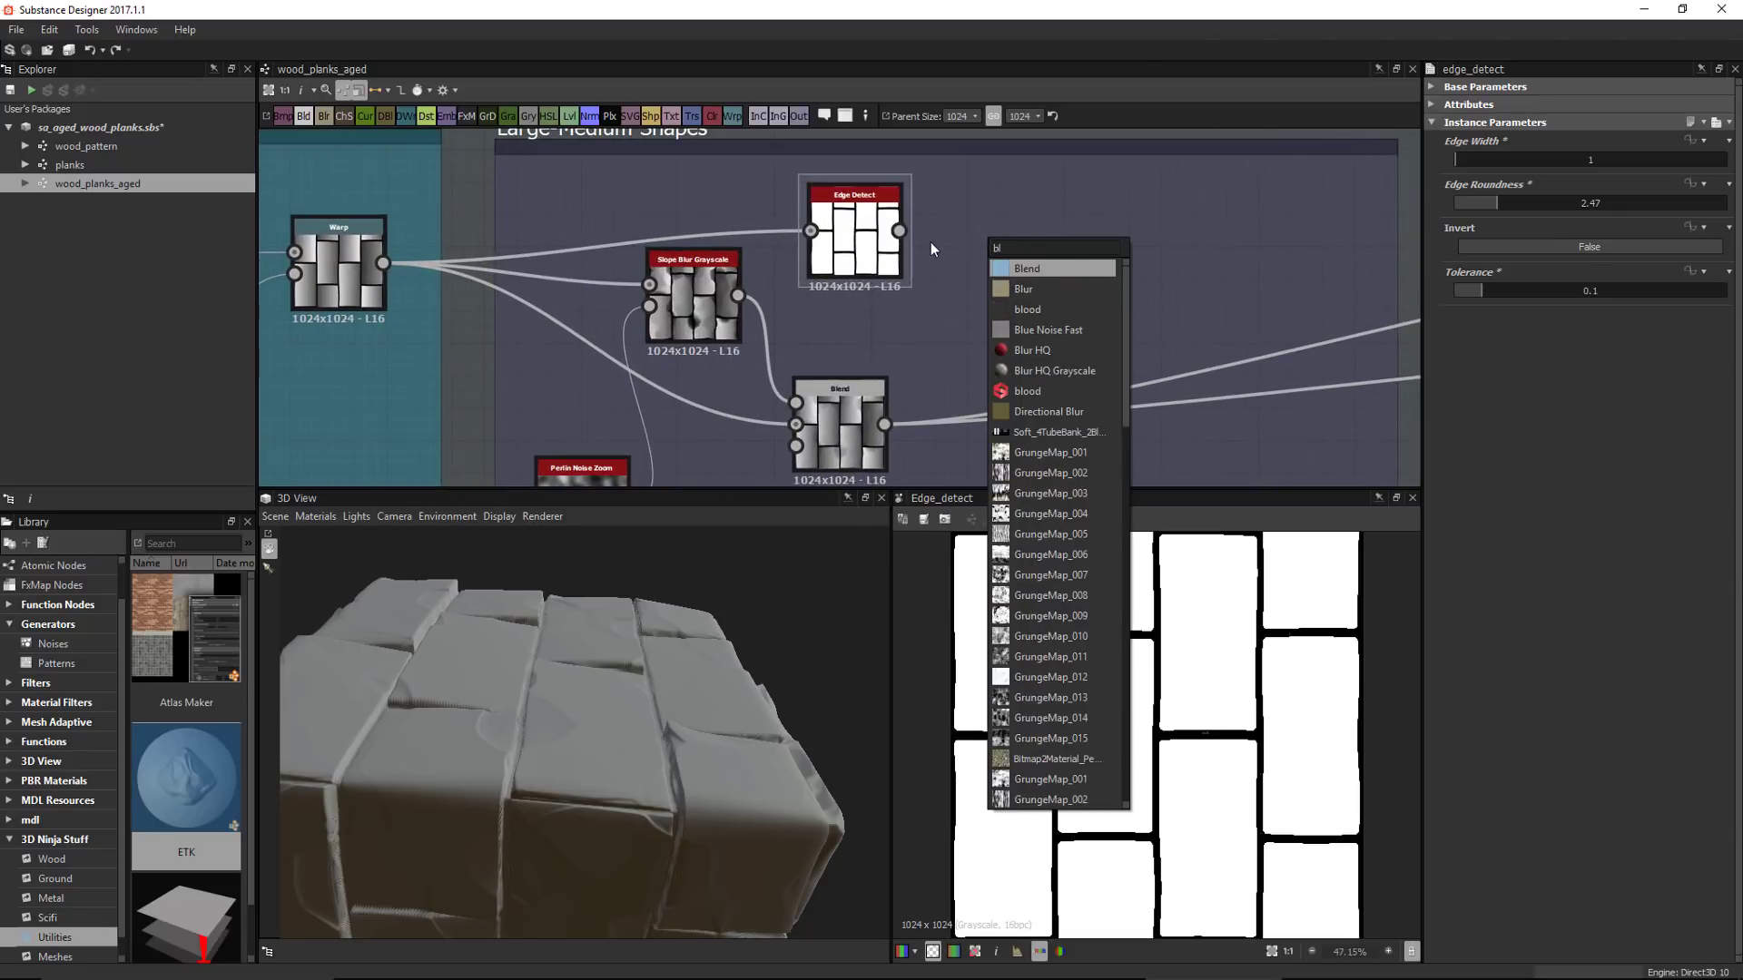
{"action": "left_click", "coordinate": [1062, 369]}
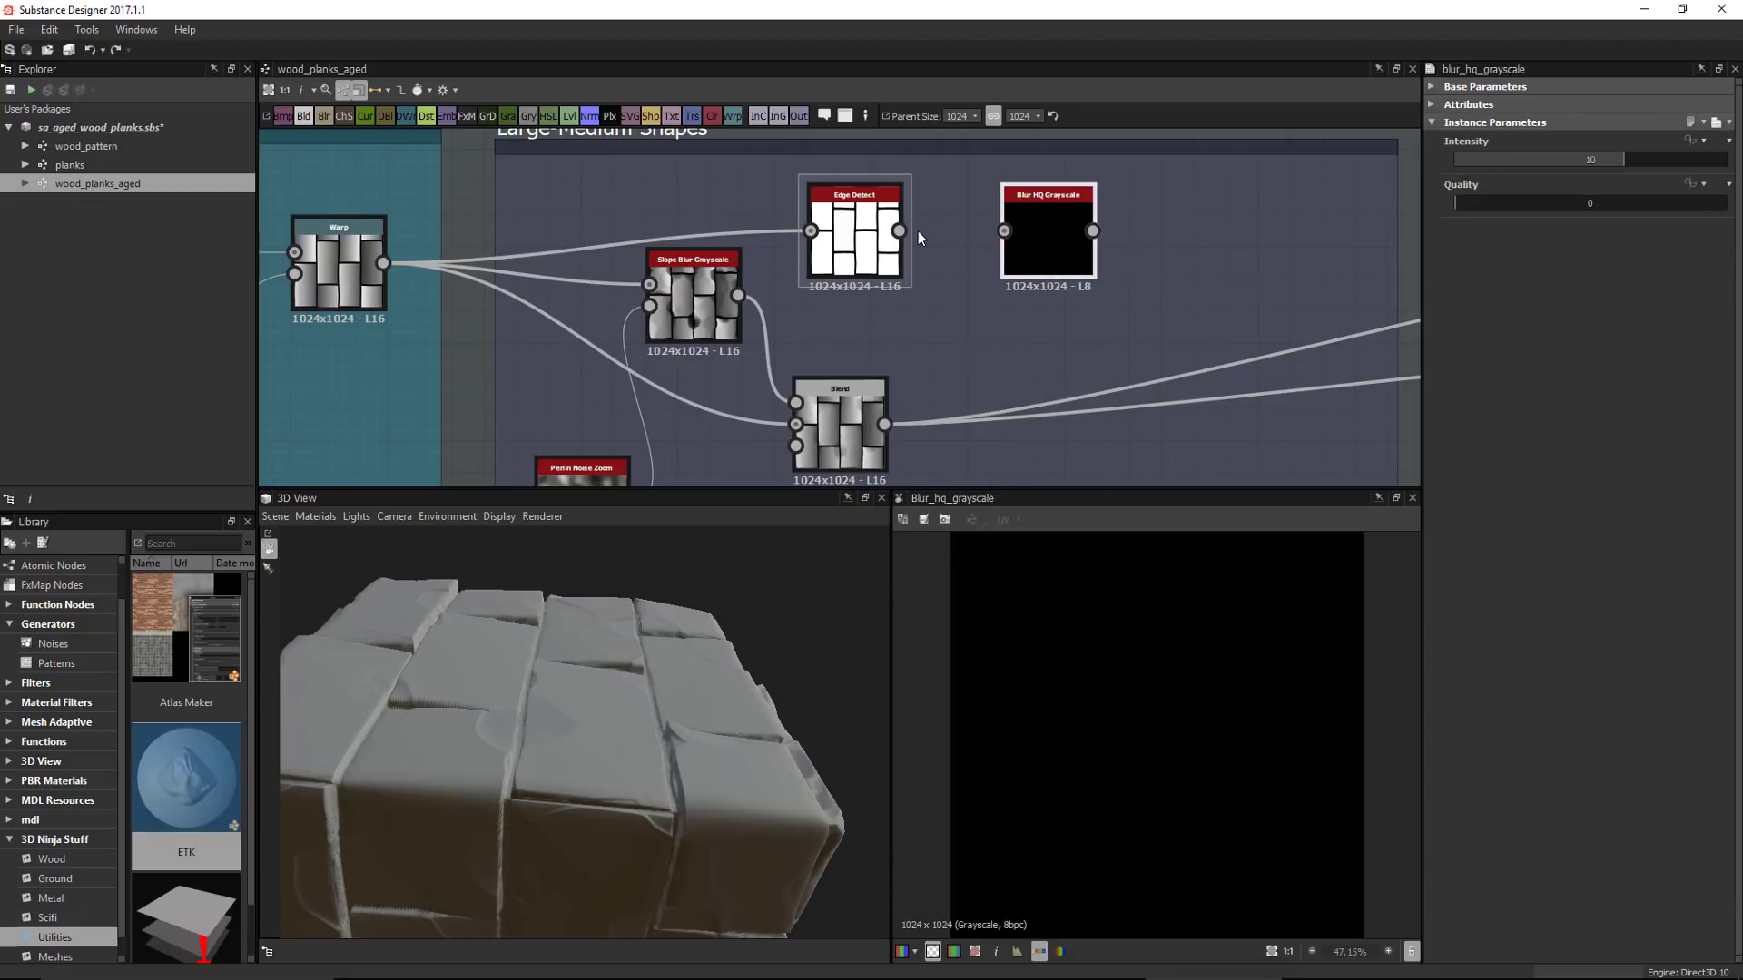
{"action": "left_click_drag", "start_coordinate": [899, 230], "coordinate": [1004, 231]}
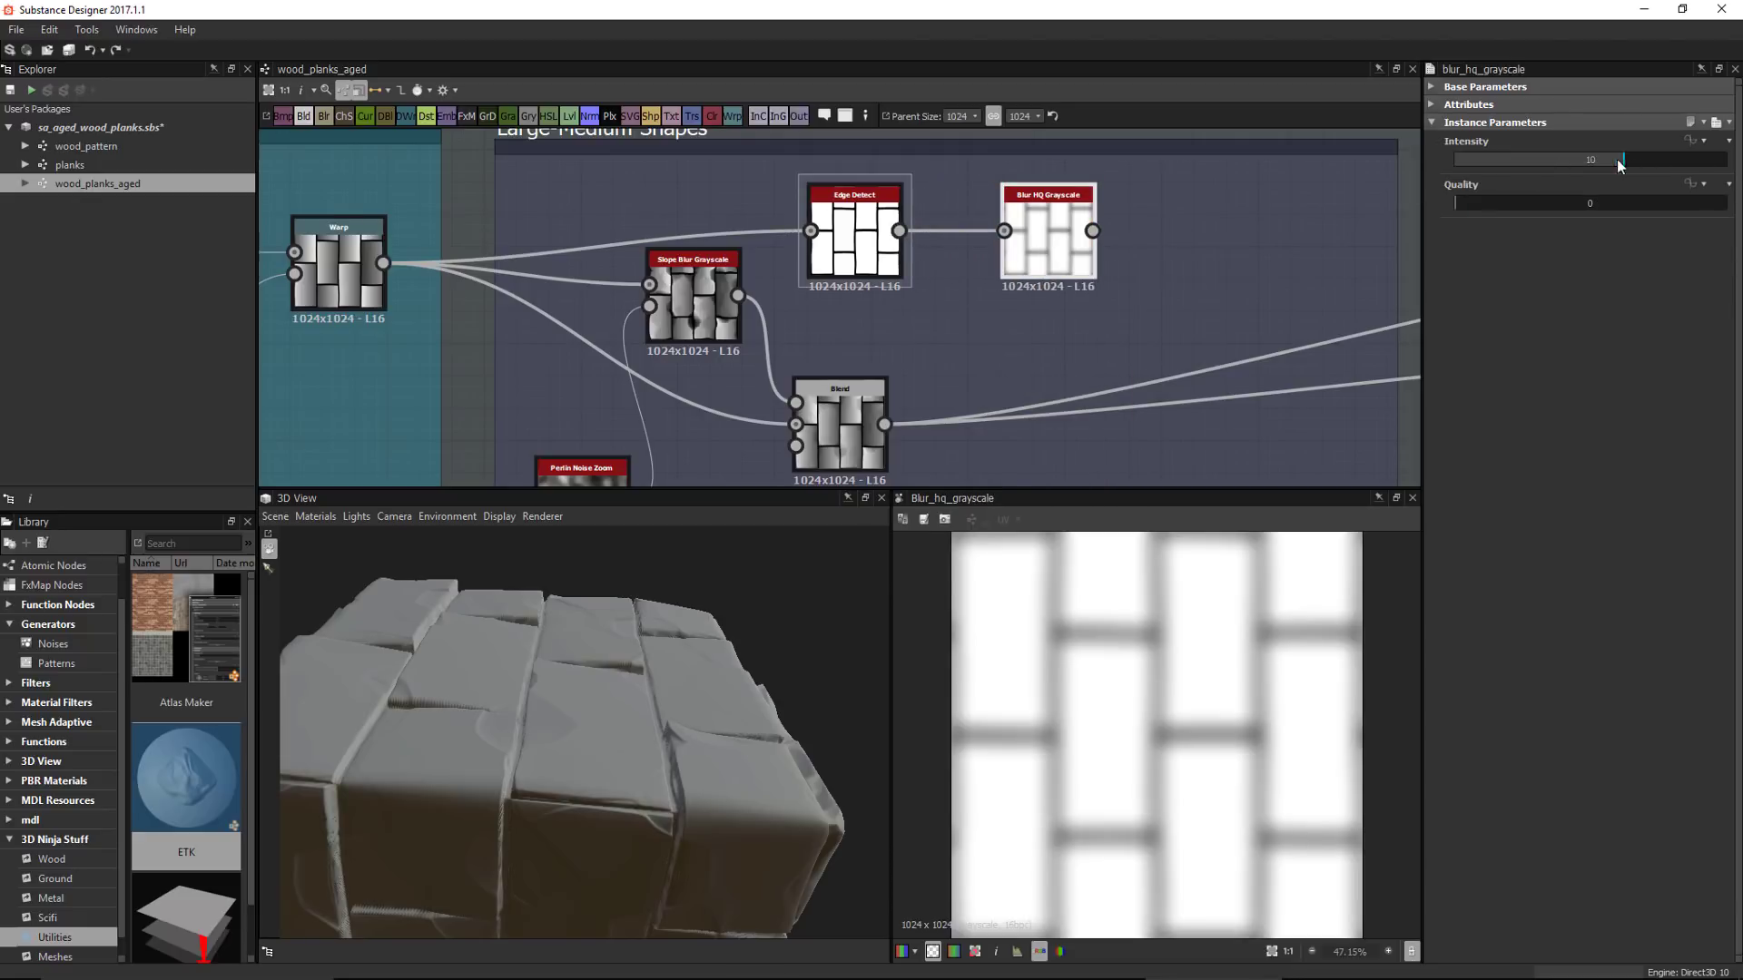
{"action": "left_click_drag", "start_coordinate": [1616, 160], "coordinate": [1637, 155]}
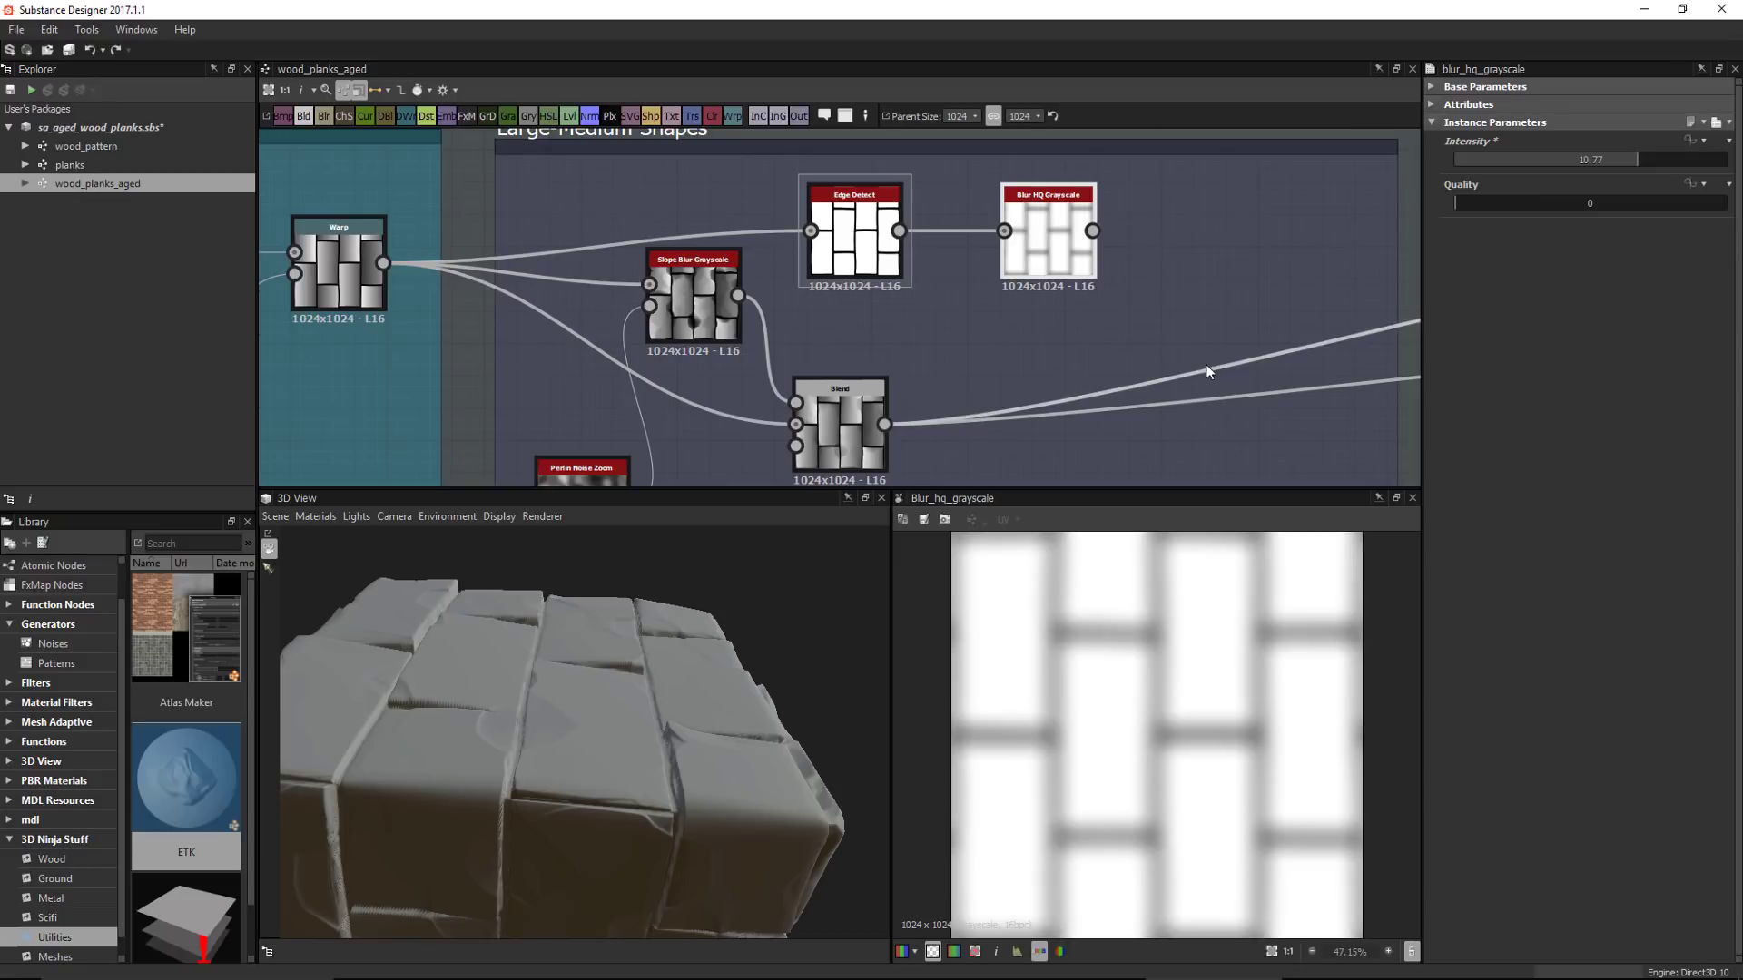
{"action": "scroll", "coordinate": [1132, 323], "scroll_direction": "down", "scroll_amount": 5}
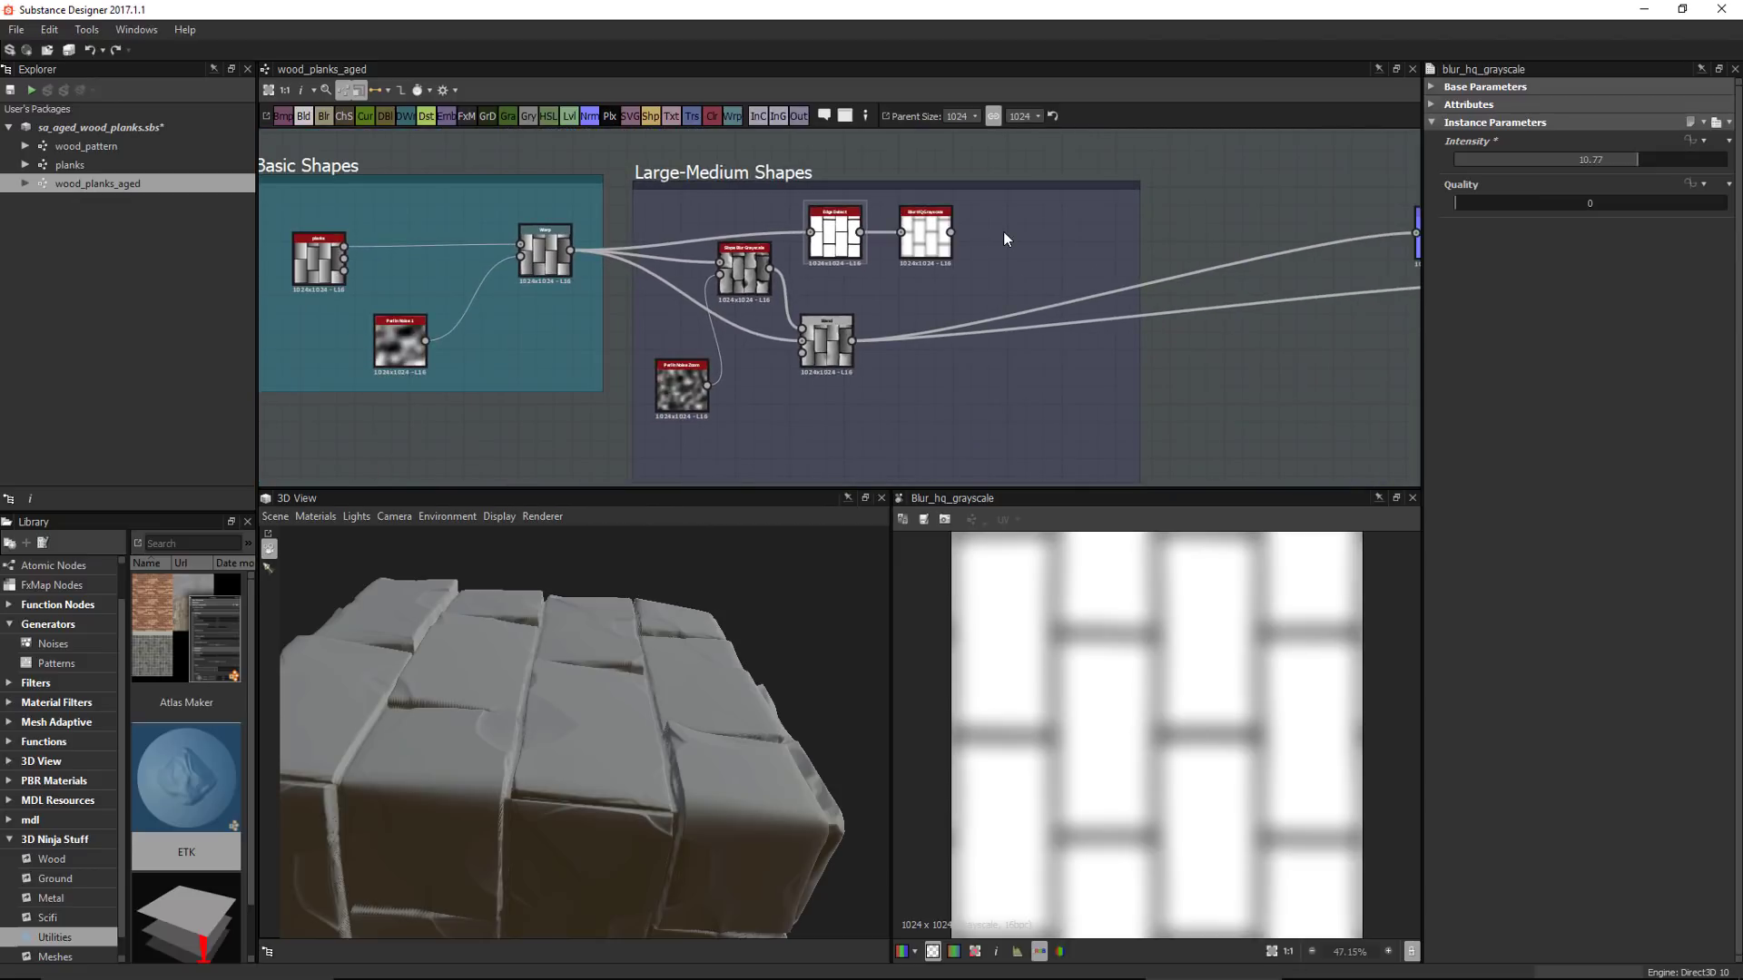
{"action": "key", "text": "space"}
{"action": "type", "text": "blend"}
{"action": "key", "text": "Return"}
{"action": "key", "text": "Delete"}
Add a Blend node with Blur HQ Grayscale as its foreground and Edge Detect as its background
{"action": "key", "text": "space"}
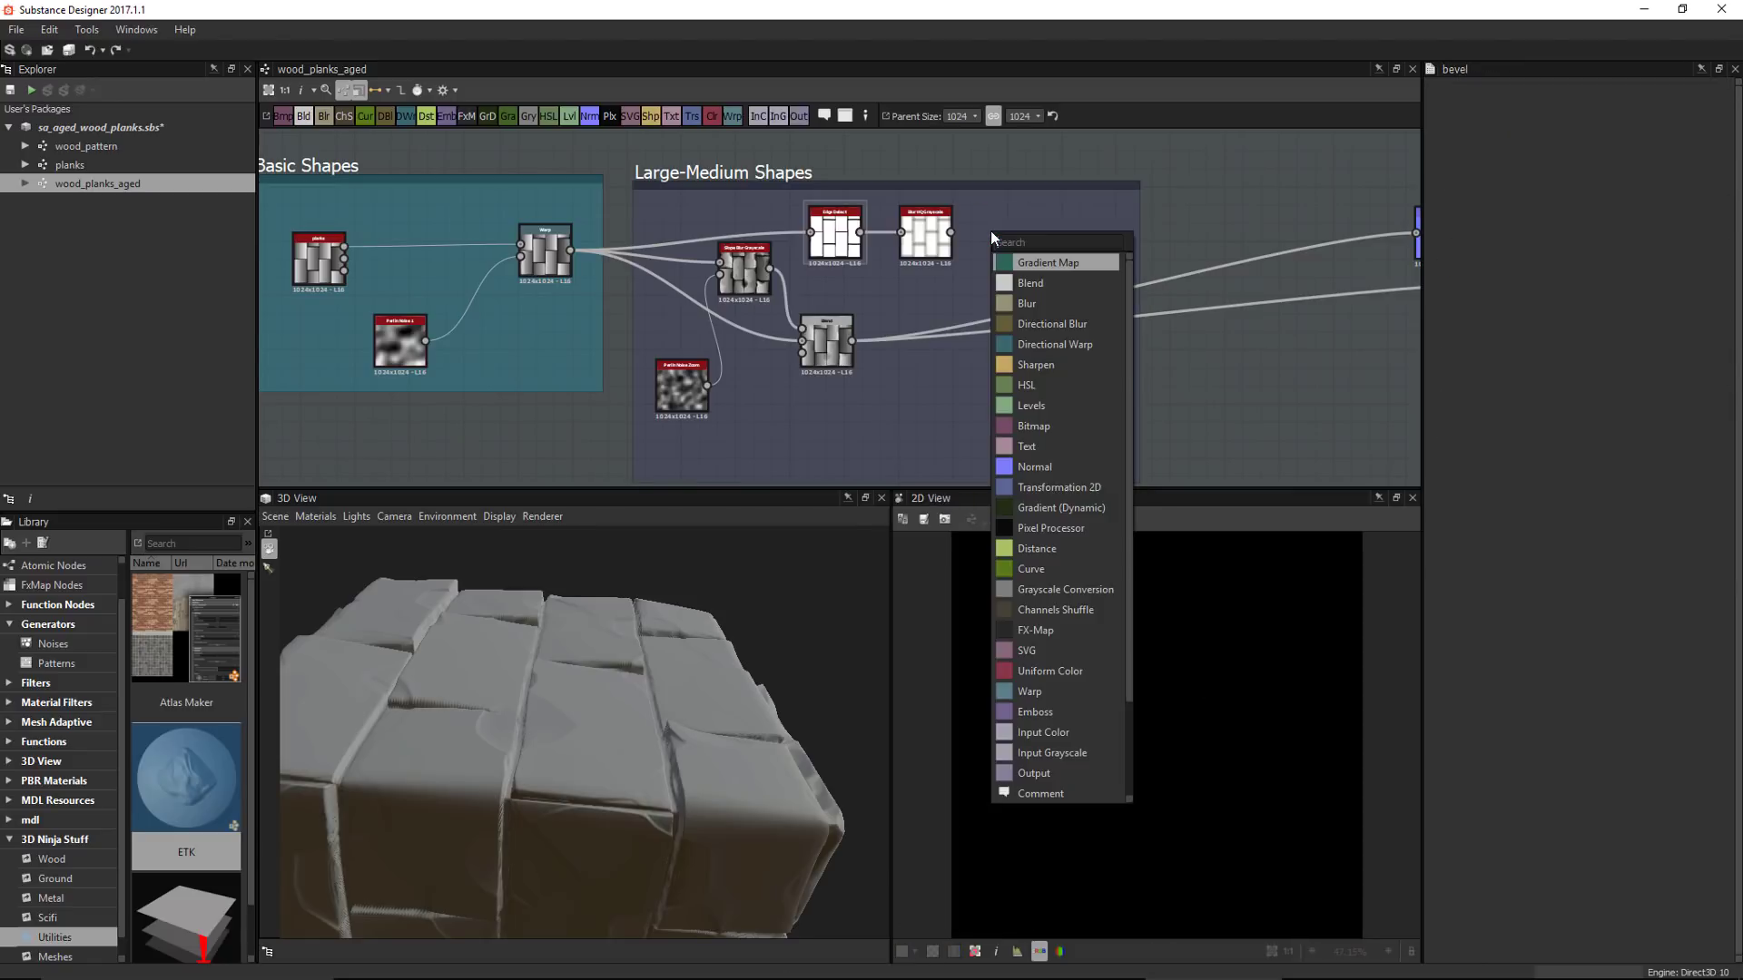
{"action": "type", "text": "blend"}
{"action": "key", "text": "Return"}
{"action": "scroll", "coordinate": [1051, 336], "scroll_direction": "up", "scroll_amount": 1}
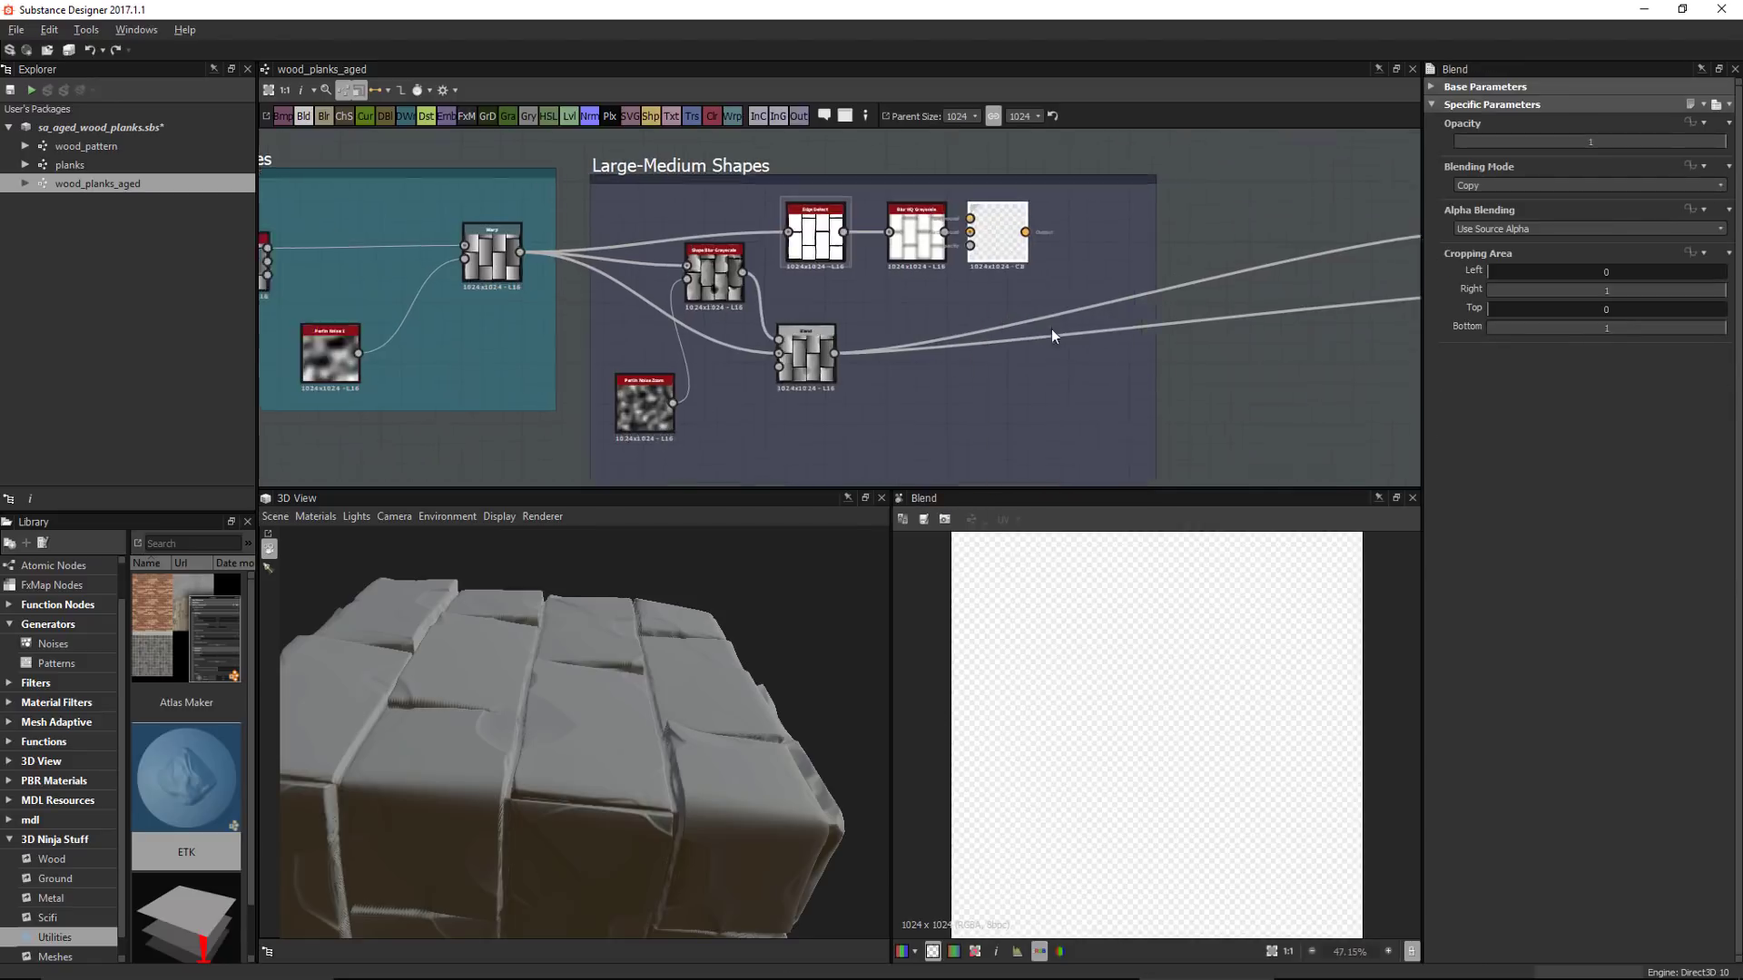
{"action": "scroll", "coordinate": [1002, 236], "scroll_direction": "up", "scroll_amount": 4}
{"action": "left_click_drag", "start_coordinate": [977, 249], "coordinate": [1059, 249]}
{"action": "left_click_drag", "start_coordinate": [884, 230], "coordinate": [1041, 310]}
{"action": "middle_click_drag", "start_coordinate": [835, 351], "coordinate": [842, 315]}
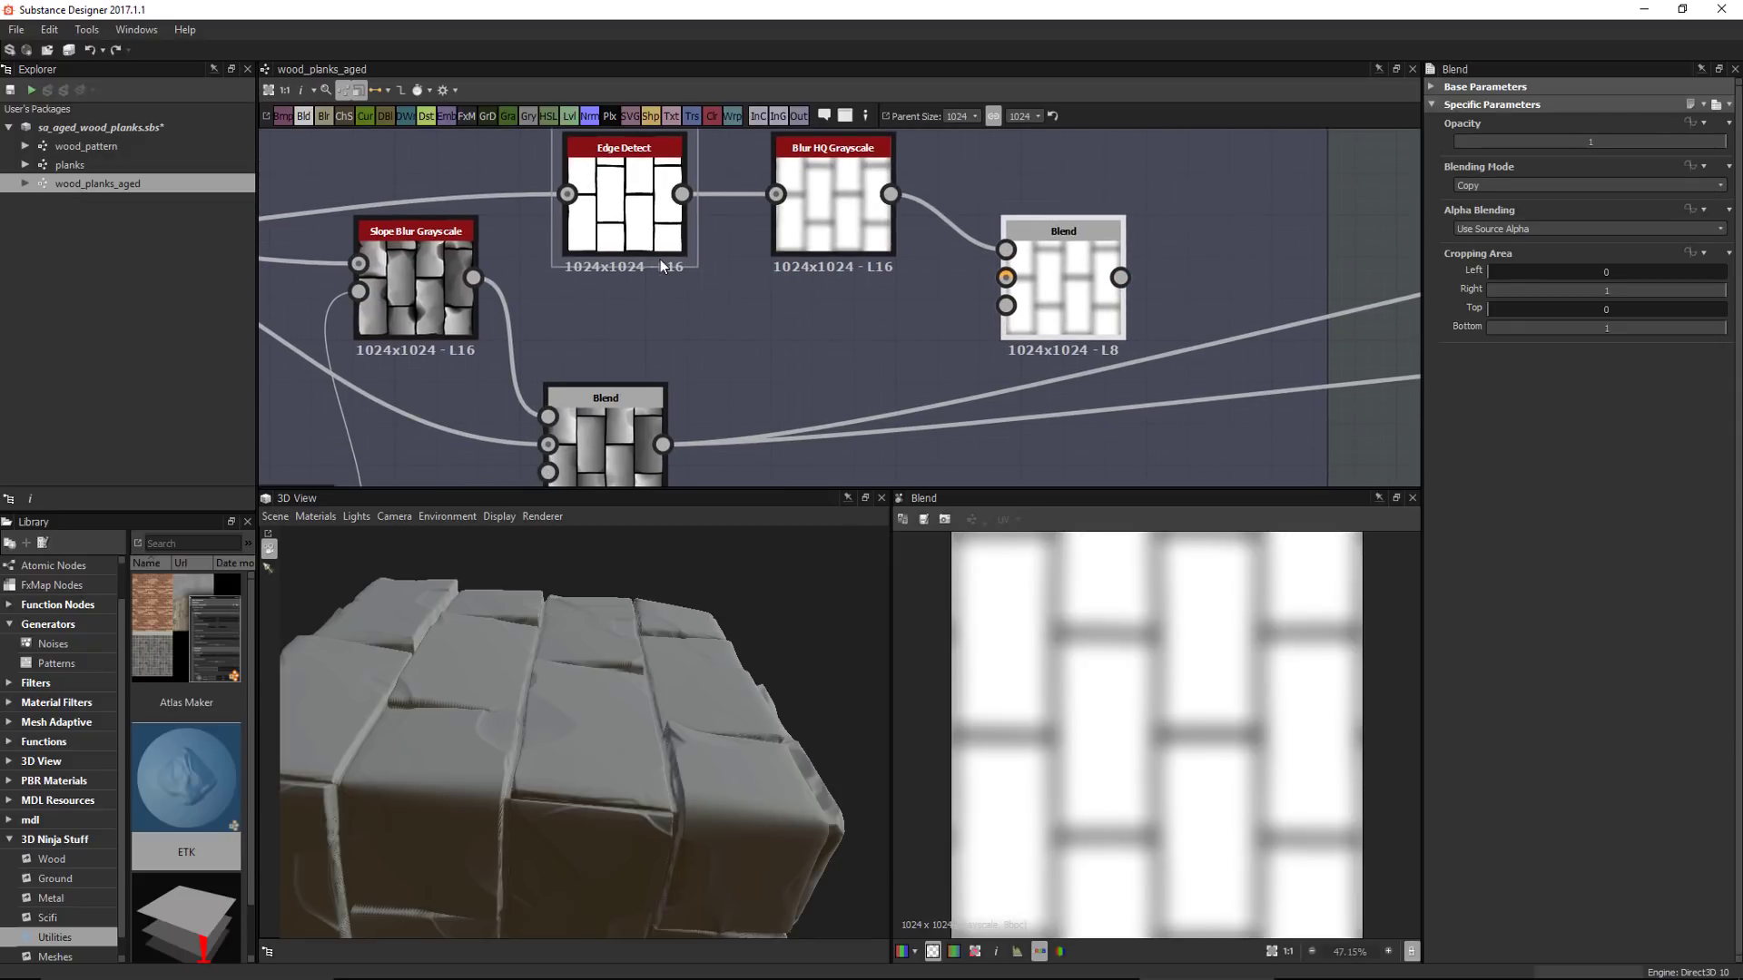
{"action": "left_click_drag", "start_coordinate": [661, 259], "coordinate": [1060, 267]}
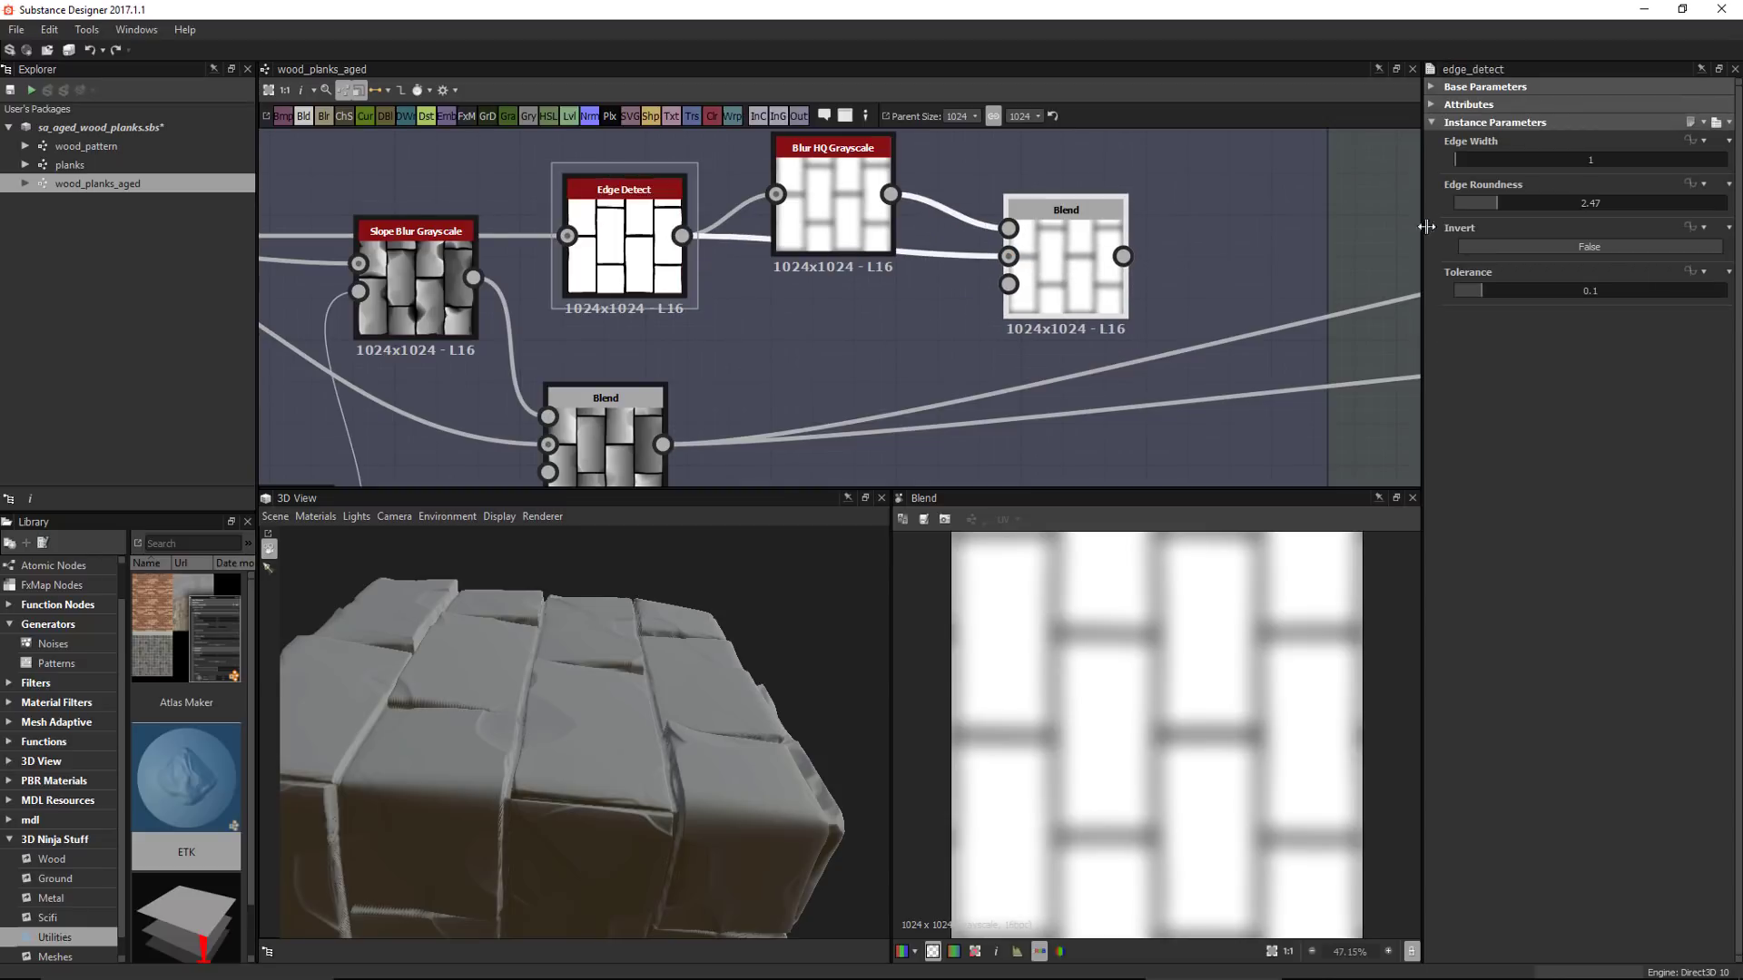
Set the blending mode of the Blend that combines Blur HQ Grayscale and Edge Detect to Subtract
{"action": "left_click", "coordinate": [1066, 268]}
{"action": "left_click", "coordinate": [1502, 185]}
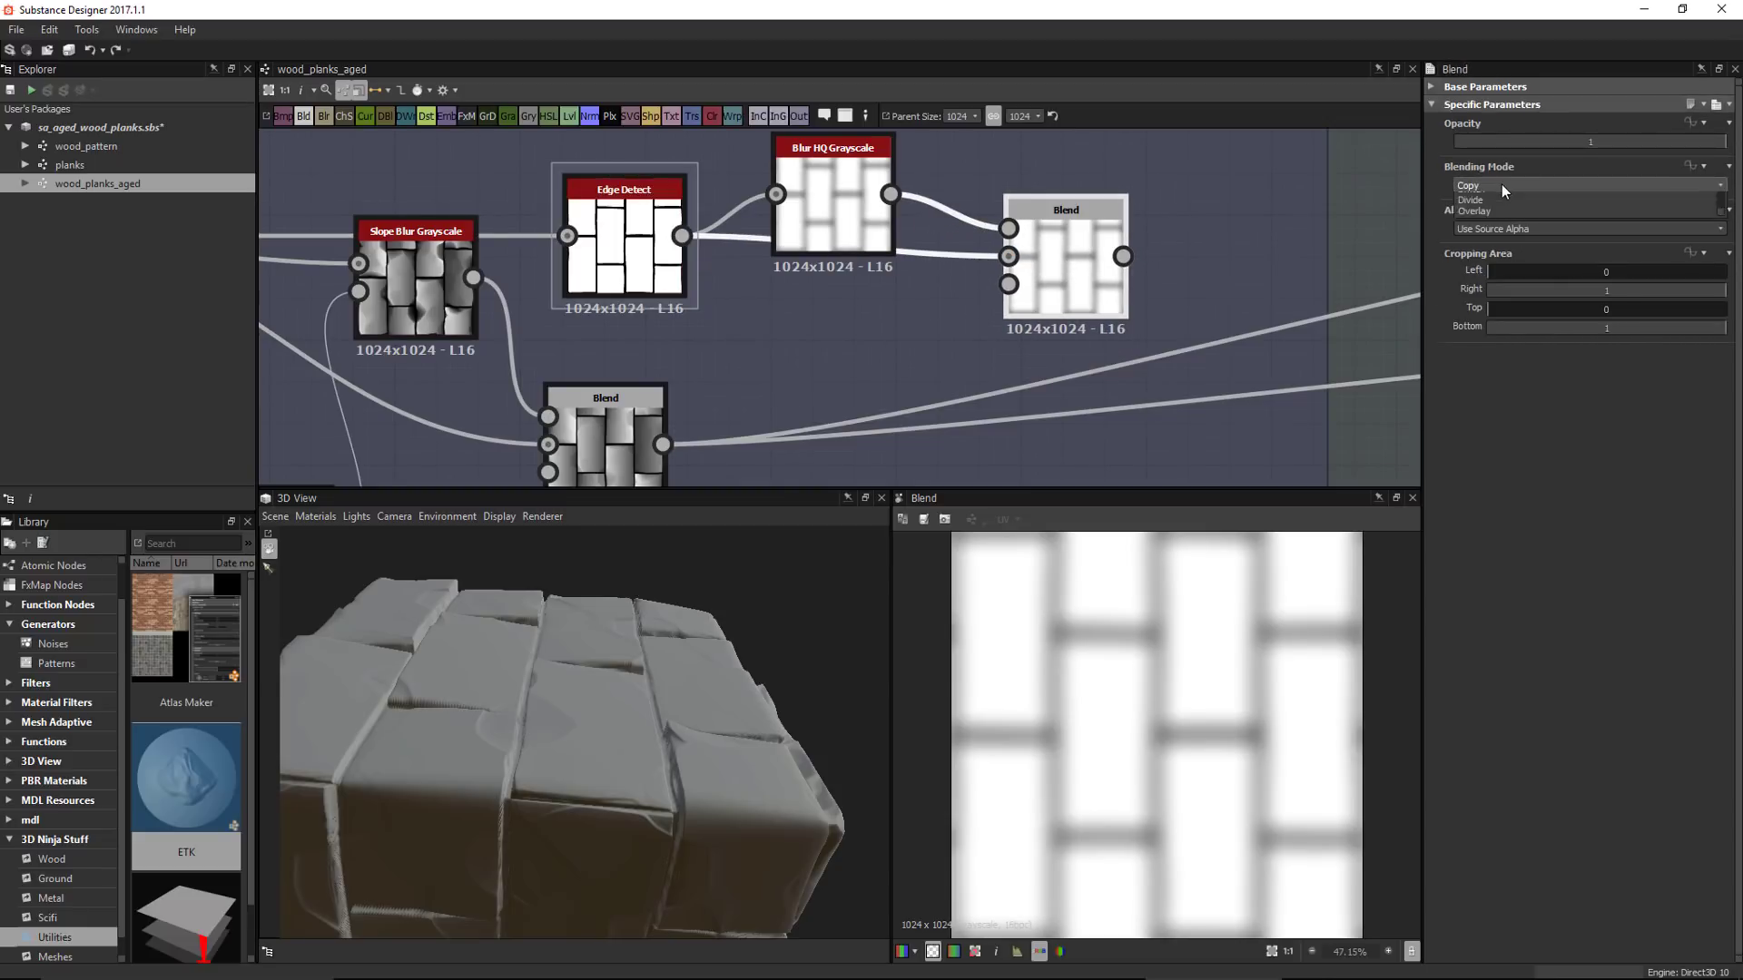
{"action": "left_click", "coordinate": [1485, 222]}
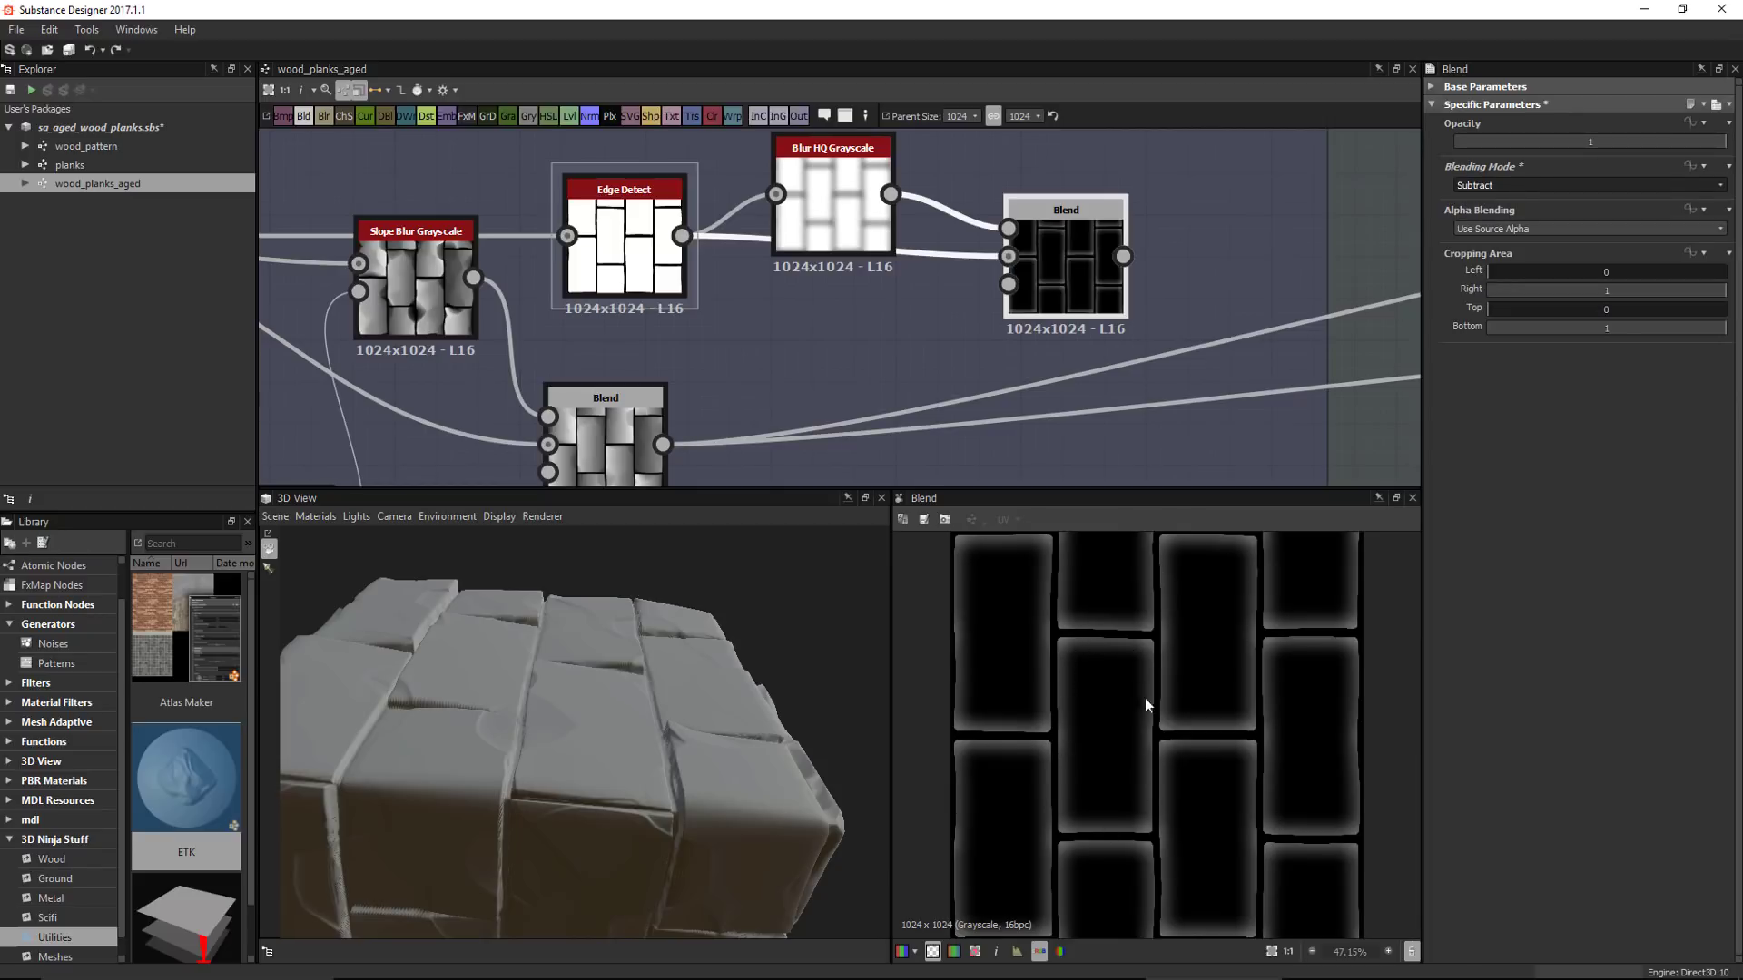
Raise the Blur HQ Grayscale Intensity to about 11.92 to widen the edge gradient
{"action": "left_click", "coordinate": [829, 166]}
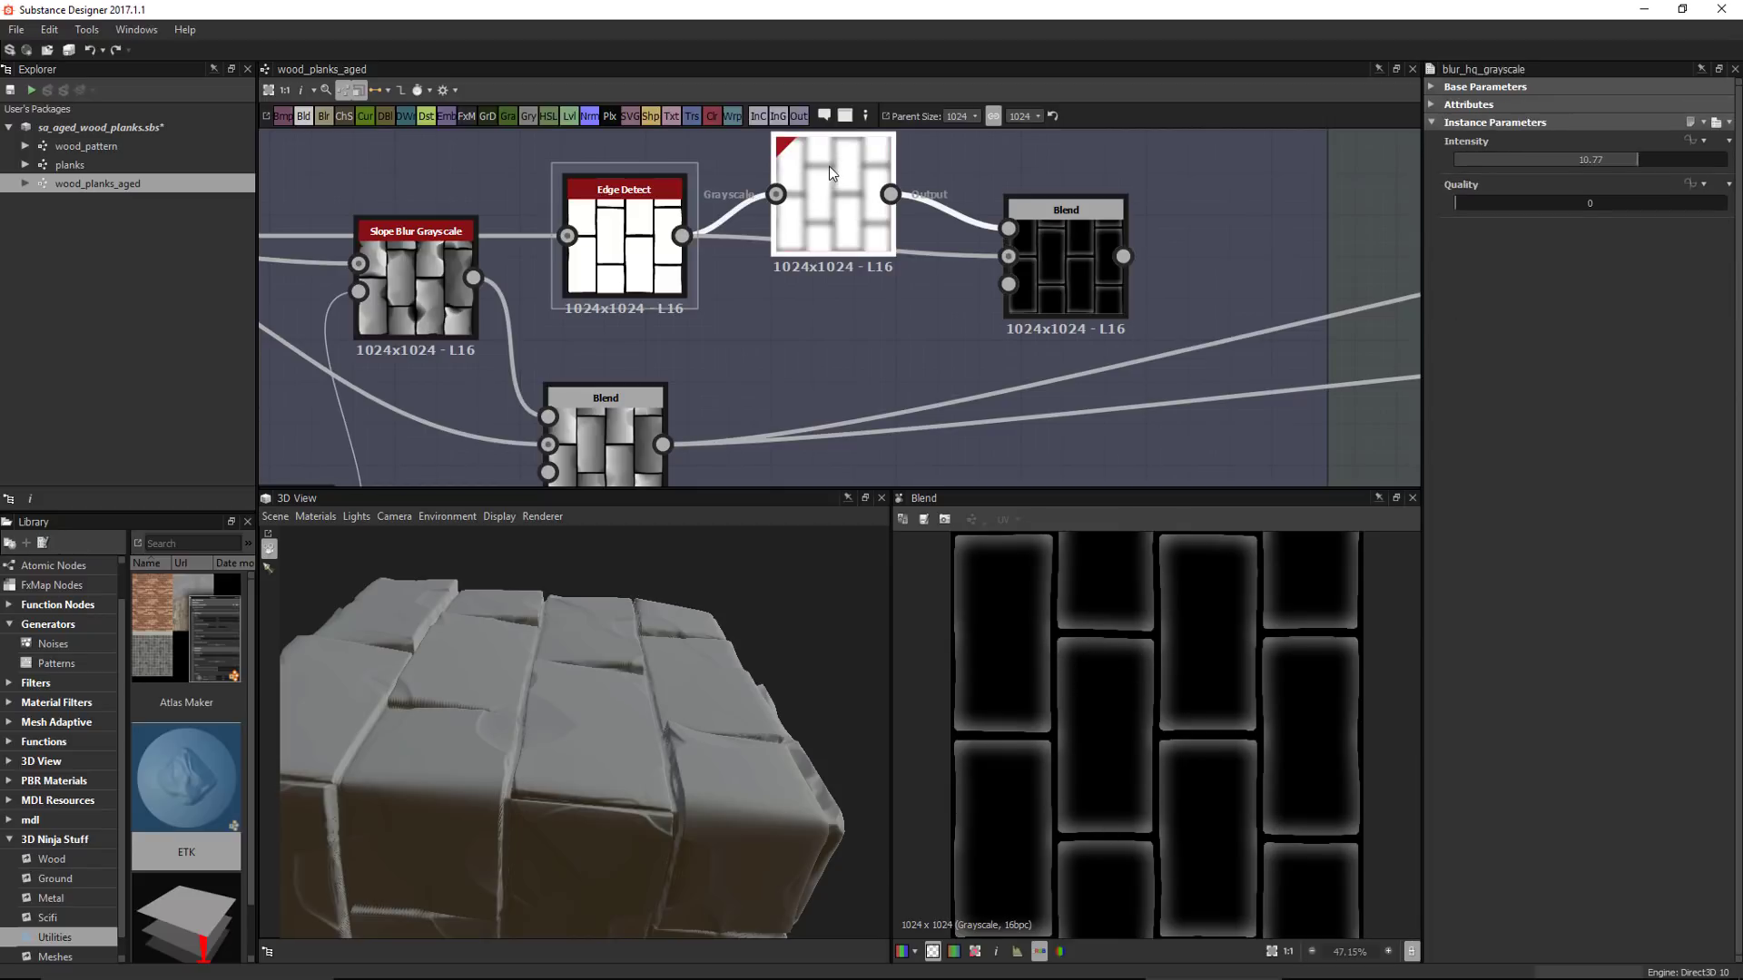
{"action": "left_click_drag", "start_coordinate": [1616, 156], "coordinate": [1658, 167]}
{"action": "scroll", "coordinate": [980, 309], "scroll_direction": "down", "scroll_amount": 4}
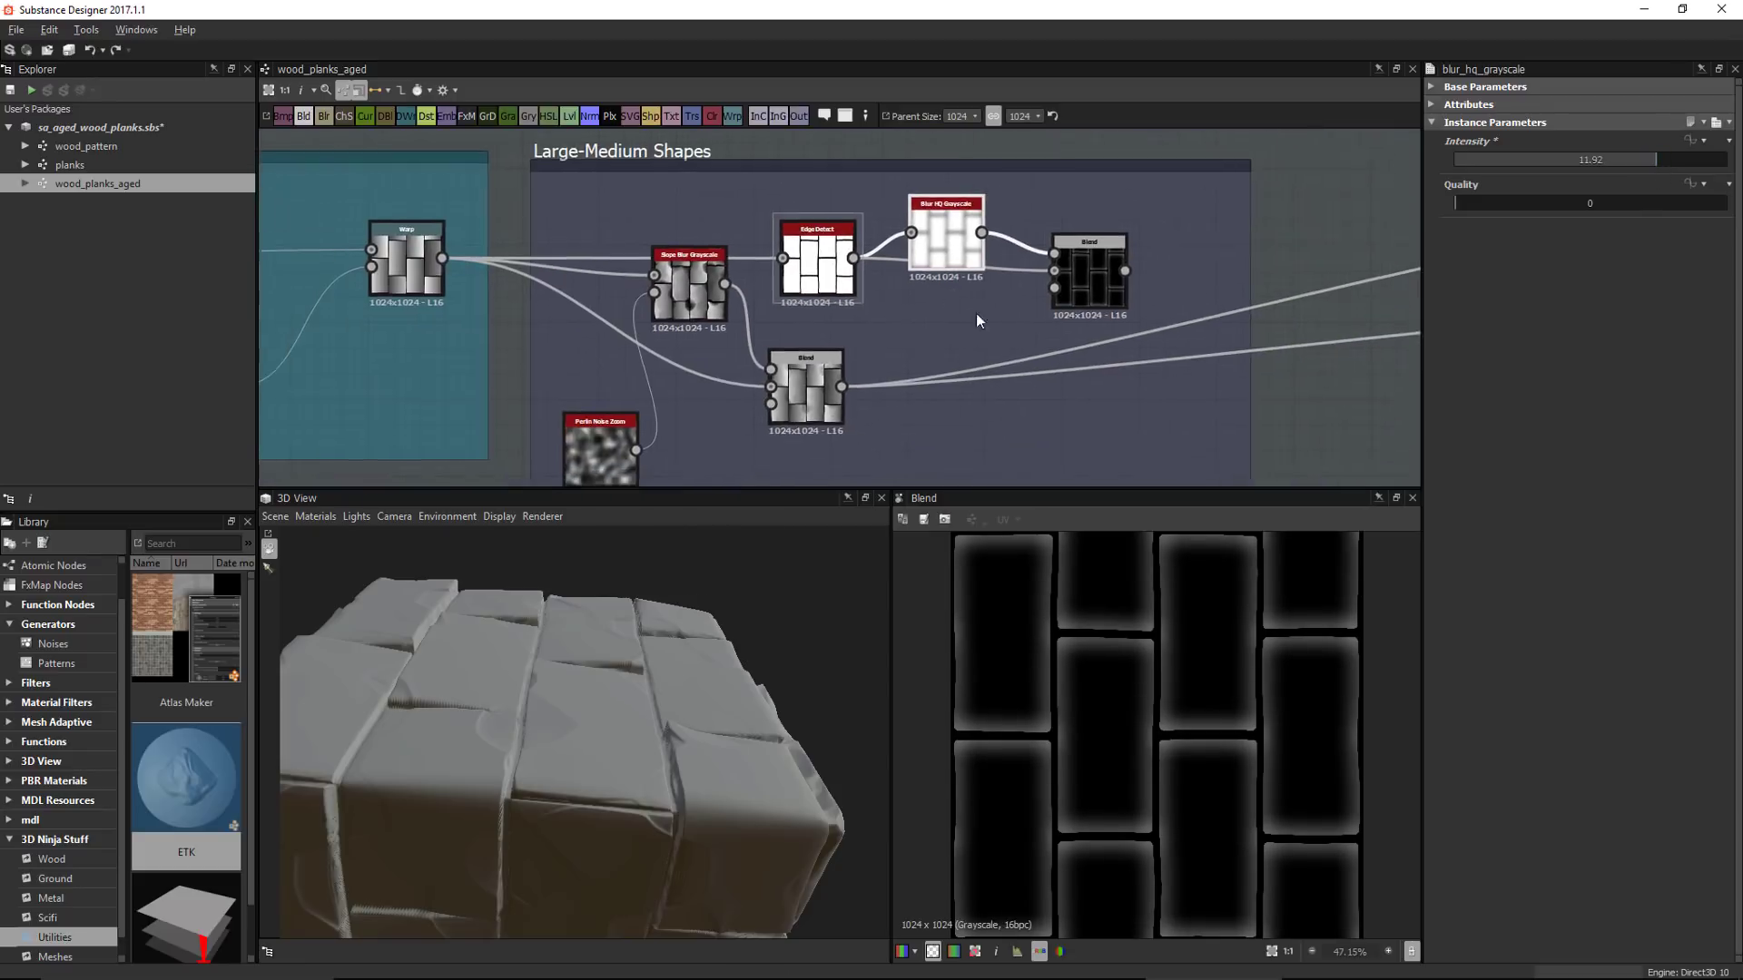
Move the Subtract Blend closer to the blur, shift the slope blur Blend farther along the graph, and preview the latter's output
{"action": "left_click_drag", "start_coordinate": [1090, 283], "coordinate": [1077, 265]}
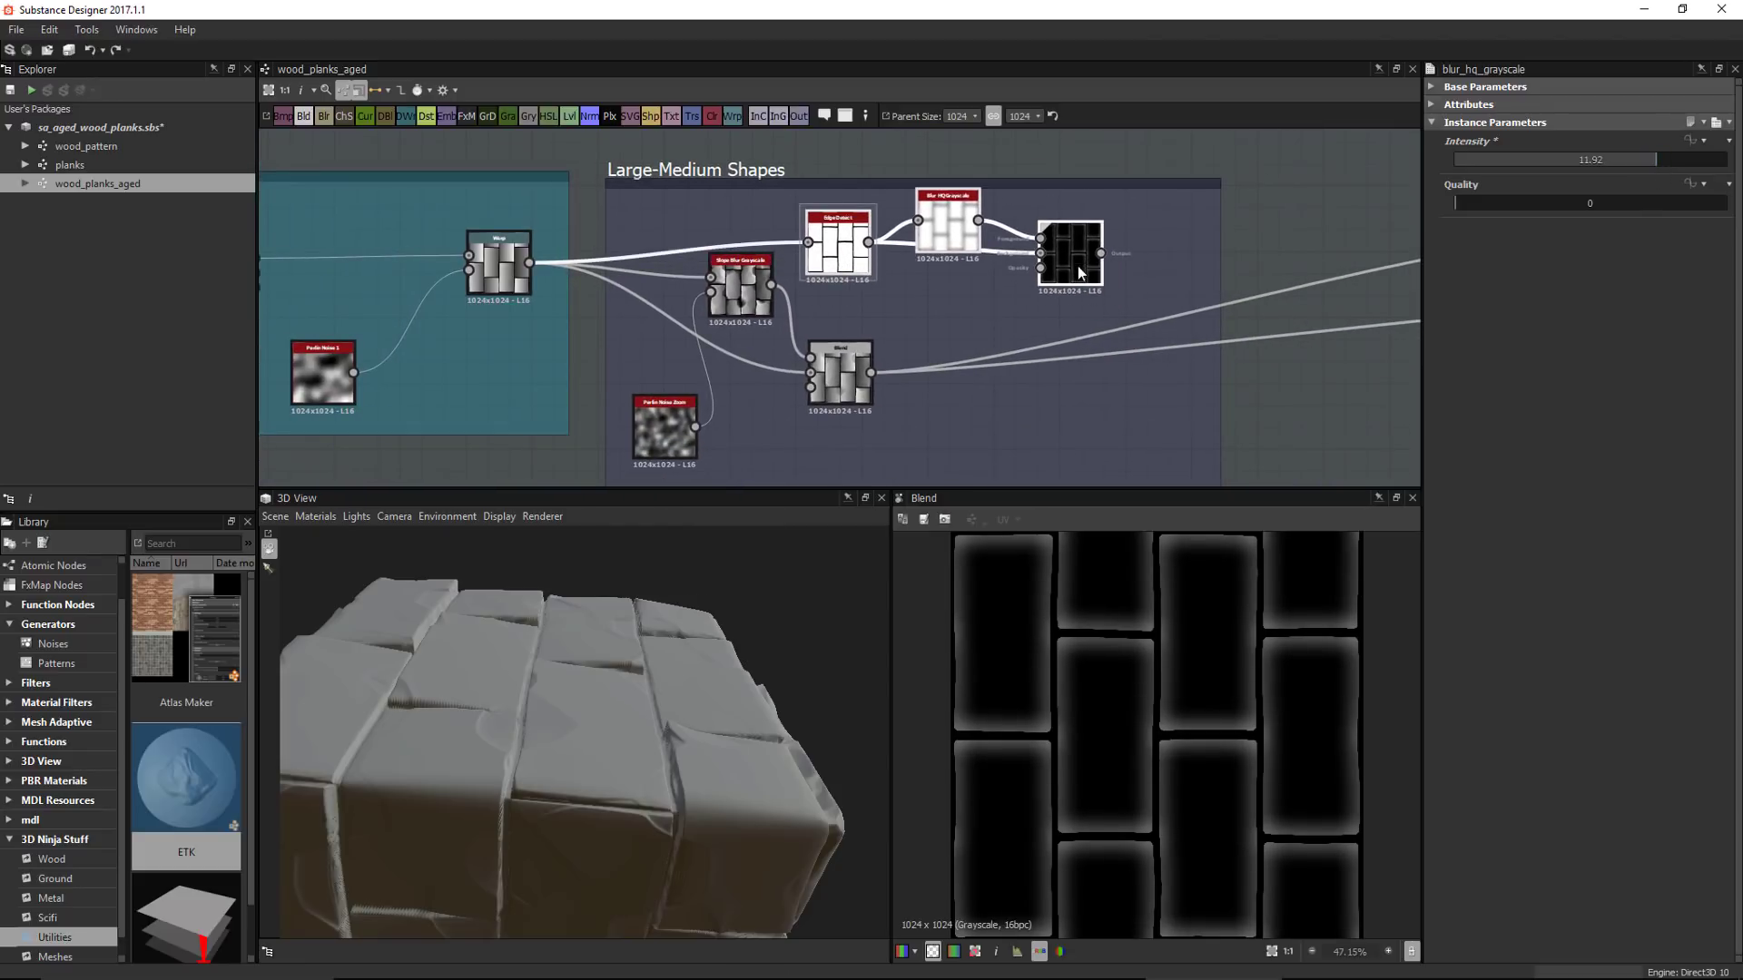
{"action": "scroll", "coordinate": [1098, 699], "scroll_direction": "up", "scroll_amount": 1}
{"action": "scroll", "coordinate": [1100, 704], "scroll_direction": "up", "scroll_amount": 1}
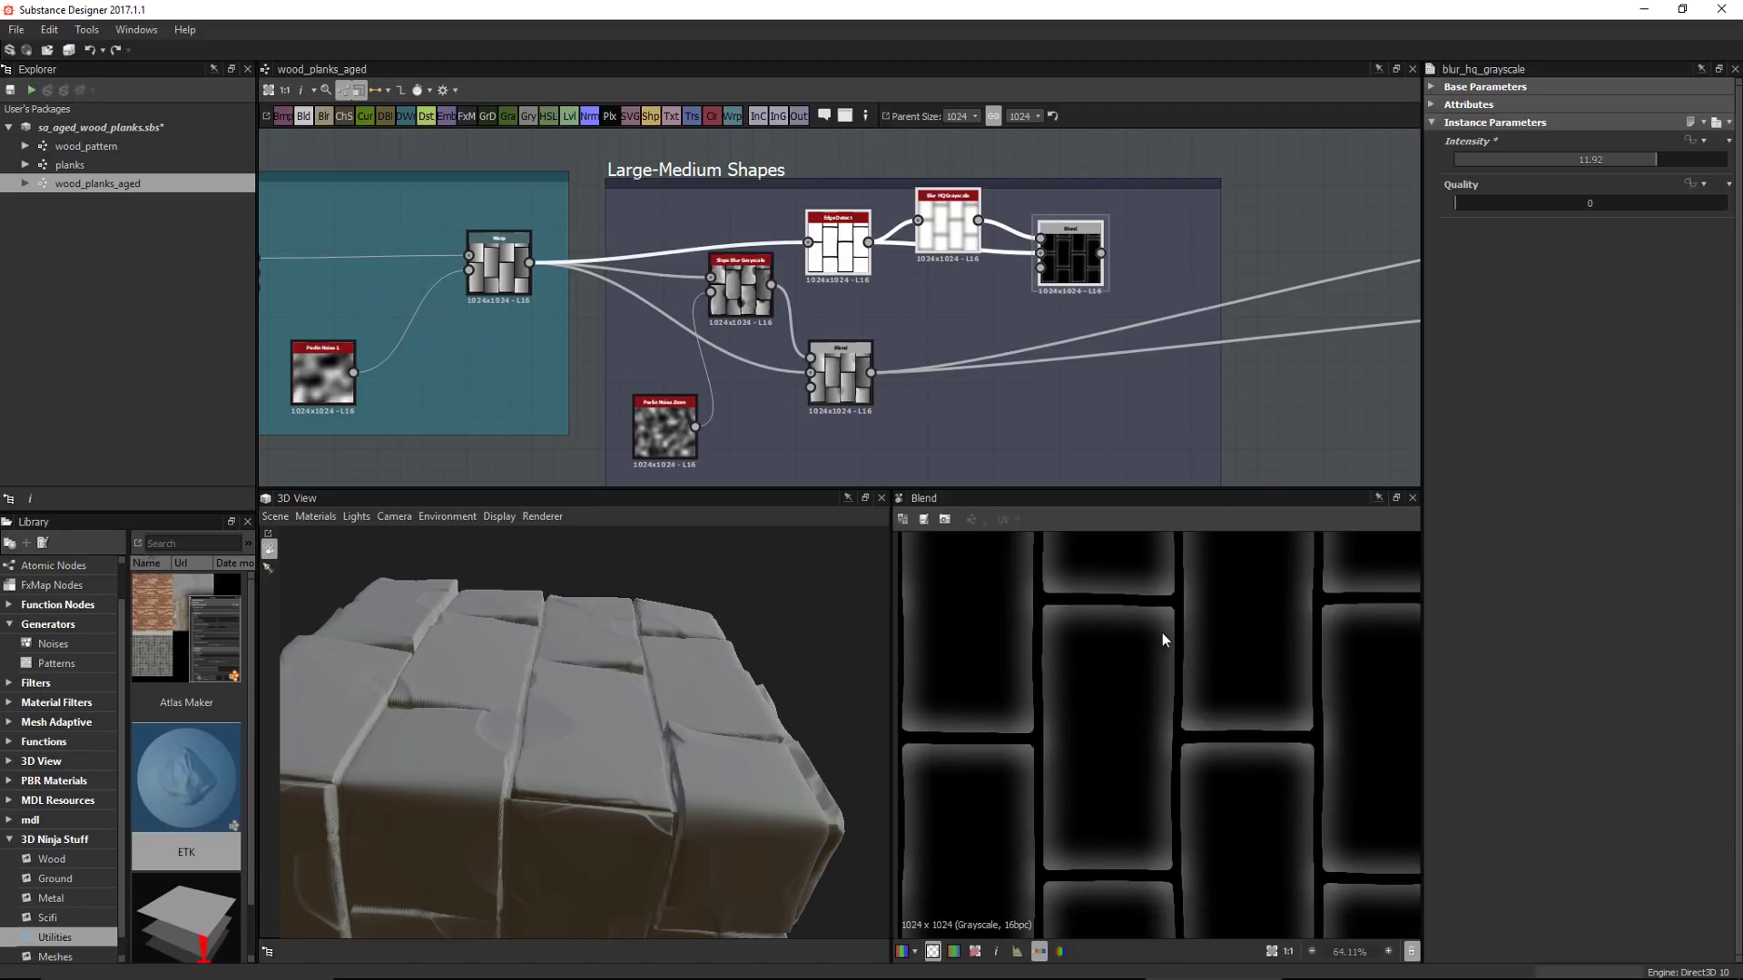
{"action": "scroll", "coordinate": [962, 361], "scroll_direction": "down", "scroll_amount": 1}
{"action": "middle_click_drag", "start_coordinate": [1017, 356], "coordinate": [954, 309]}
{"action": "scroll", "coordinate": [949, 359], "scroll_direction": "up", "scroll_amount": 1}
{"action": "left_click_drag", "start_coordinate": [738, 335], "coordinate": [857, 342]}
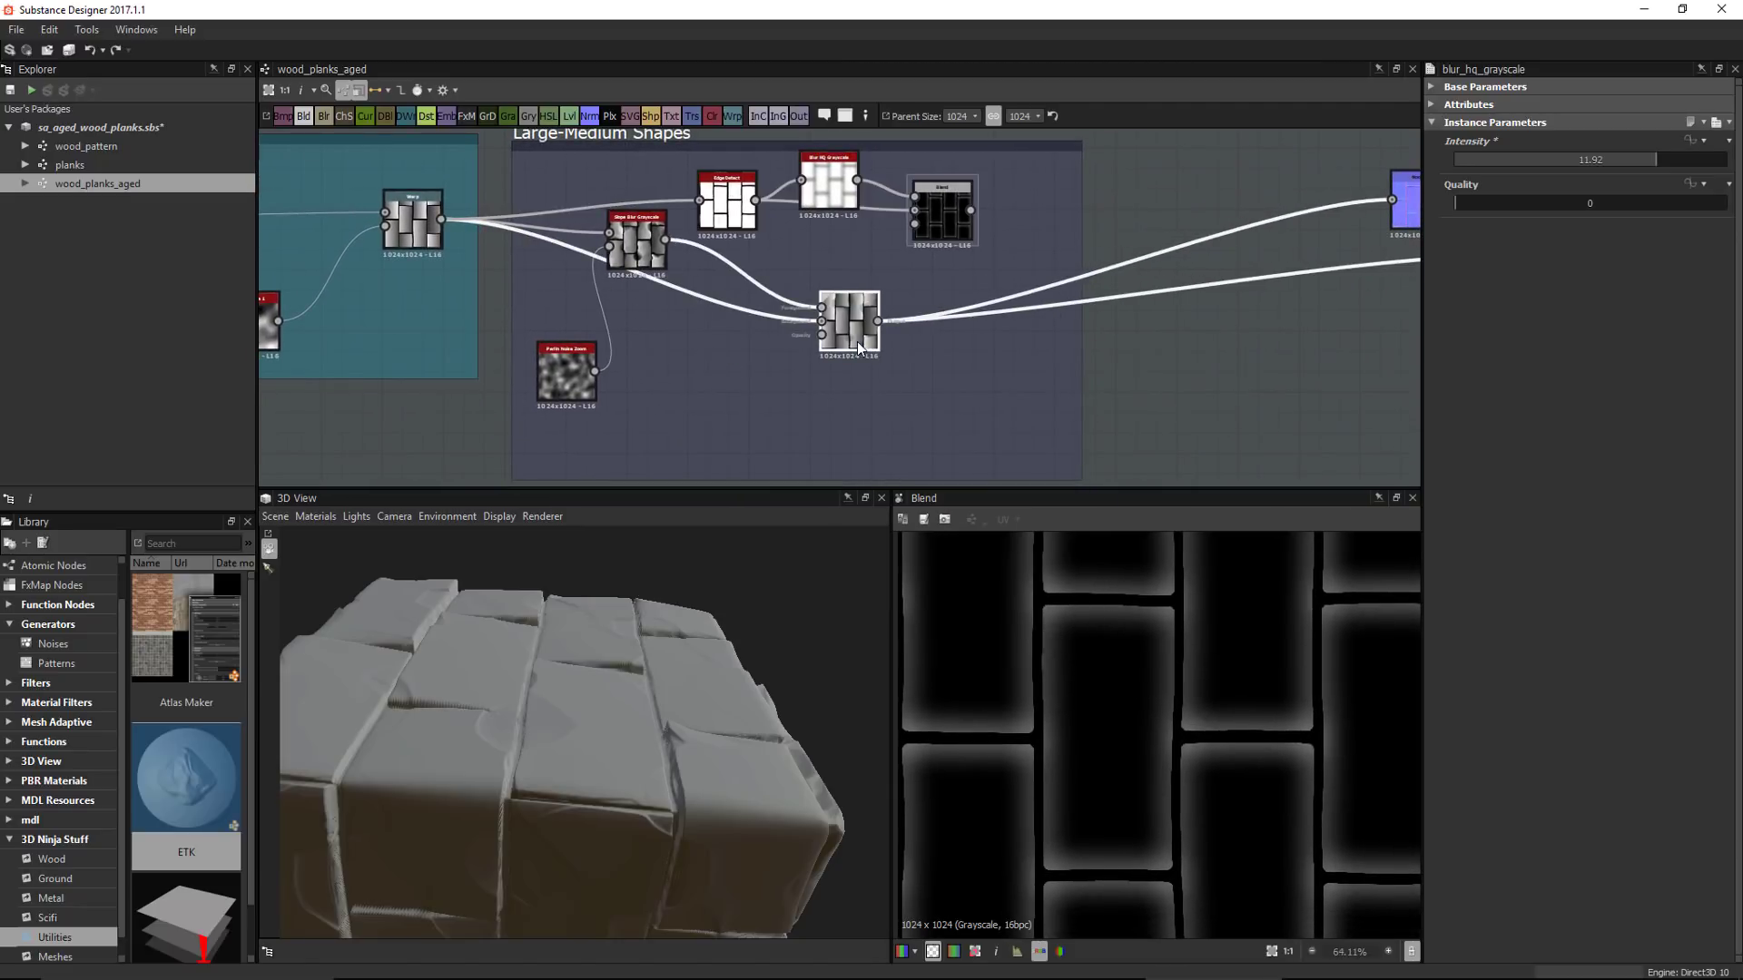
{"action": "double_click", "coordinate": [857, 341]}
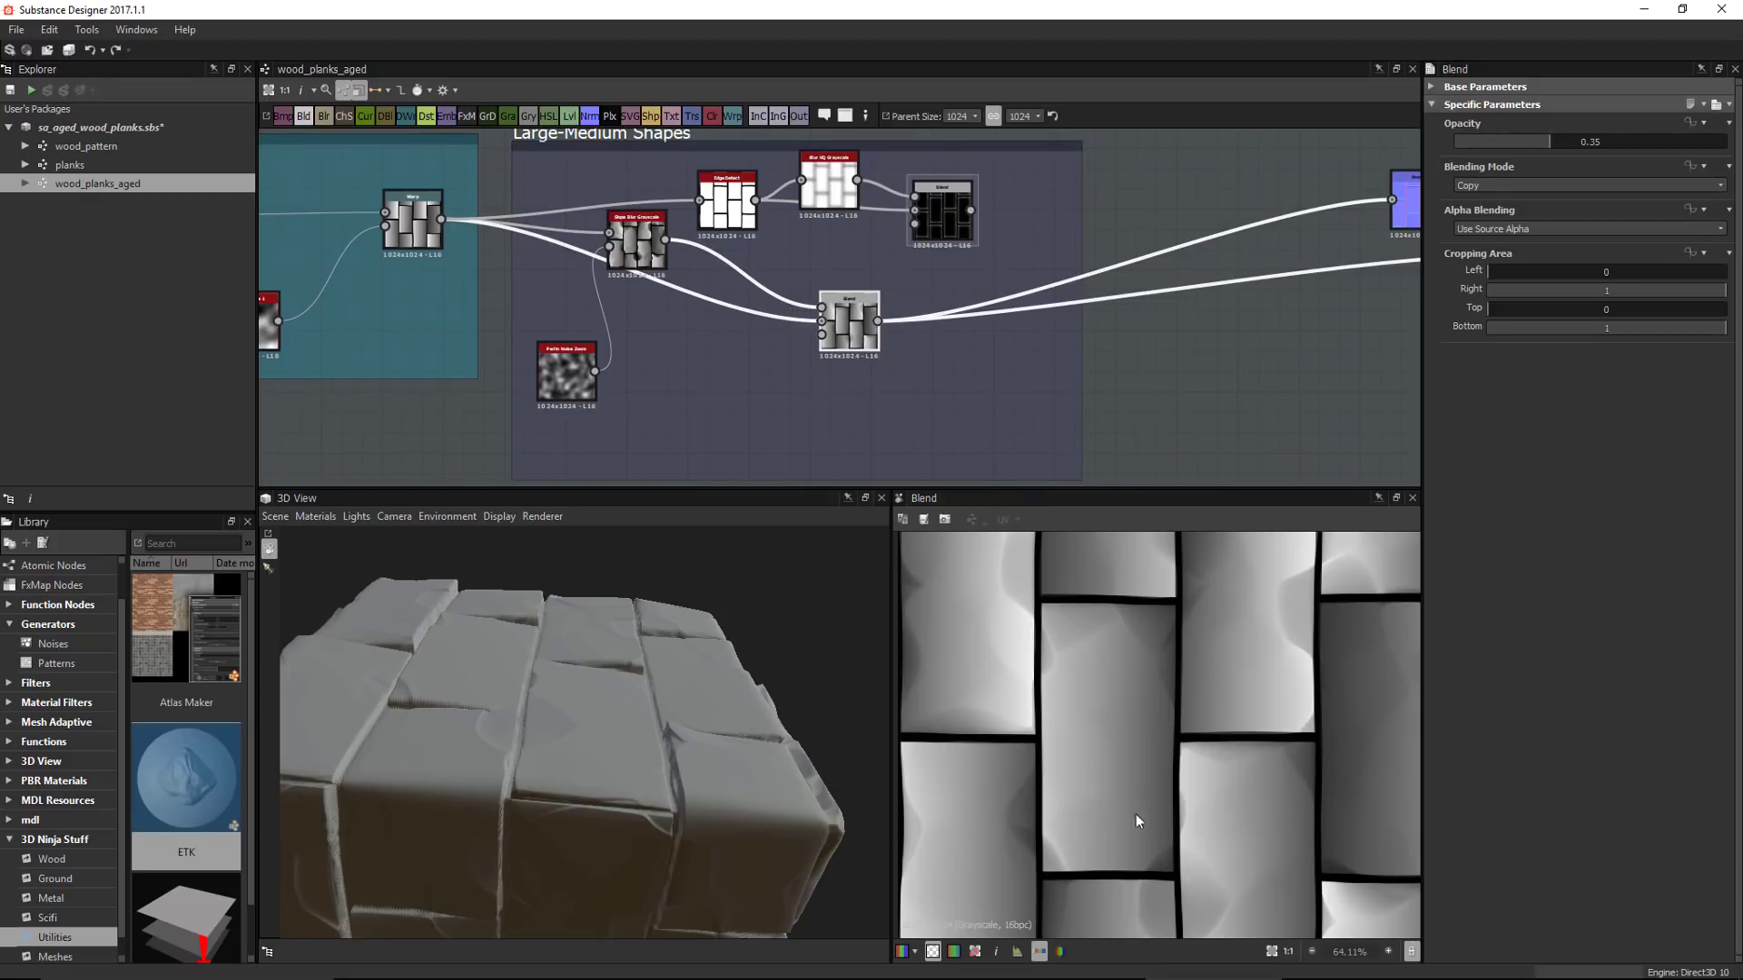
Add another Blend node with the Subtract Blend as its foreground and the slope blur Blend as its background
{"action": "middle_click_drag", "start_coordinate": [962, 370], "coordinate": [946, 361]}
{"action": "key", "text": "space"}
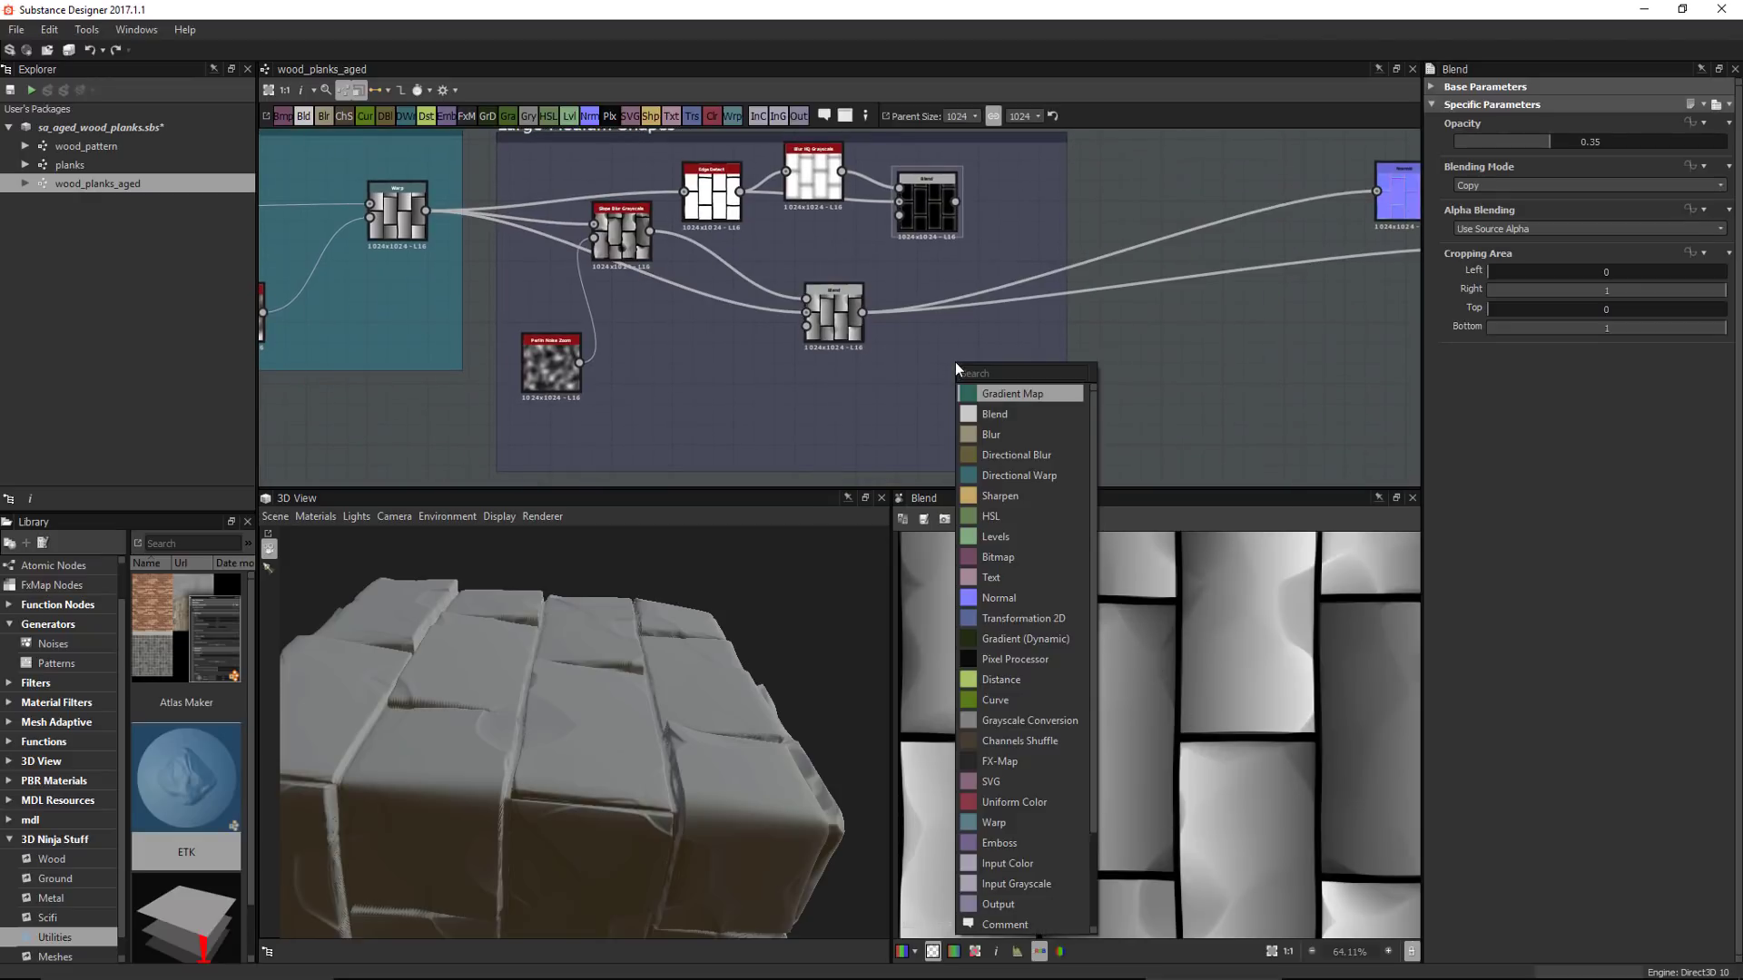
{"action": "type", "text": "blend"}
{"action": "key", "text": "Return"}
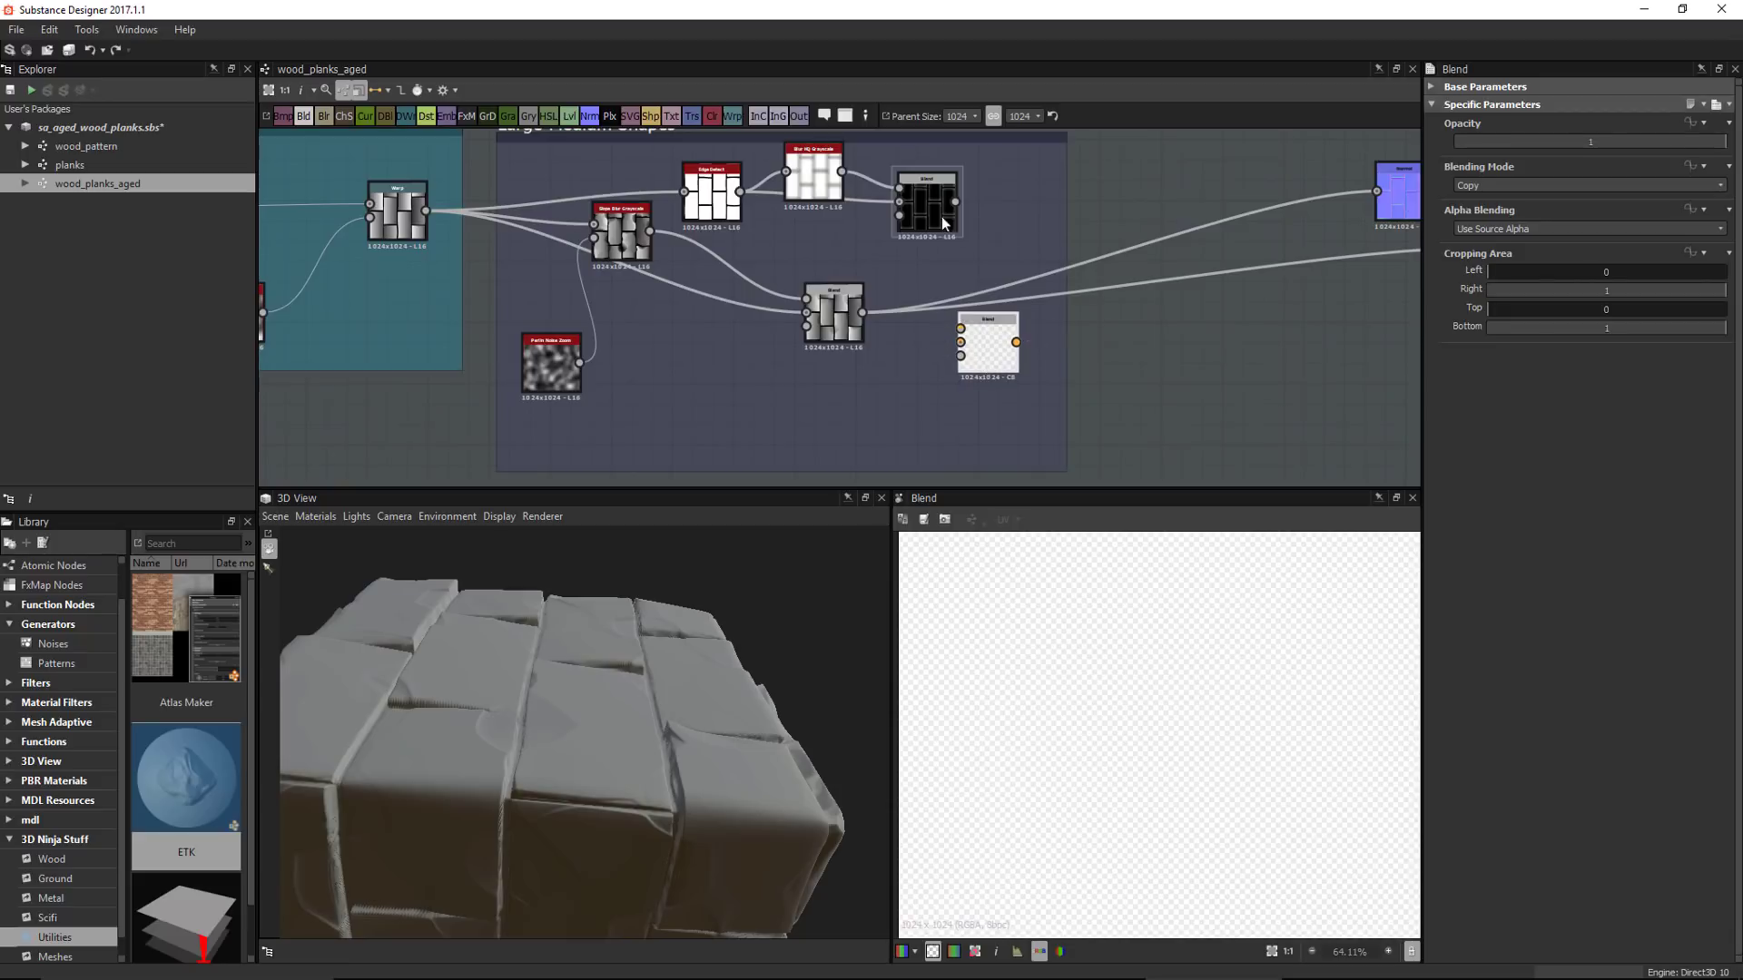
{"action": "left_click_drag", "start_coordinate": [956, 201], "coordinate": [961, 329]}
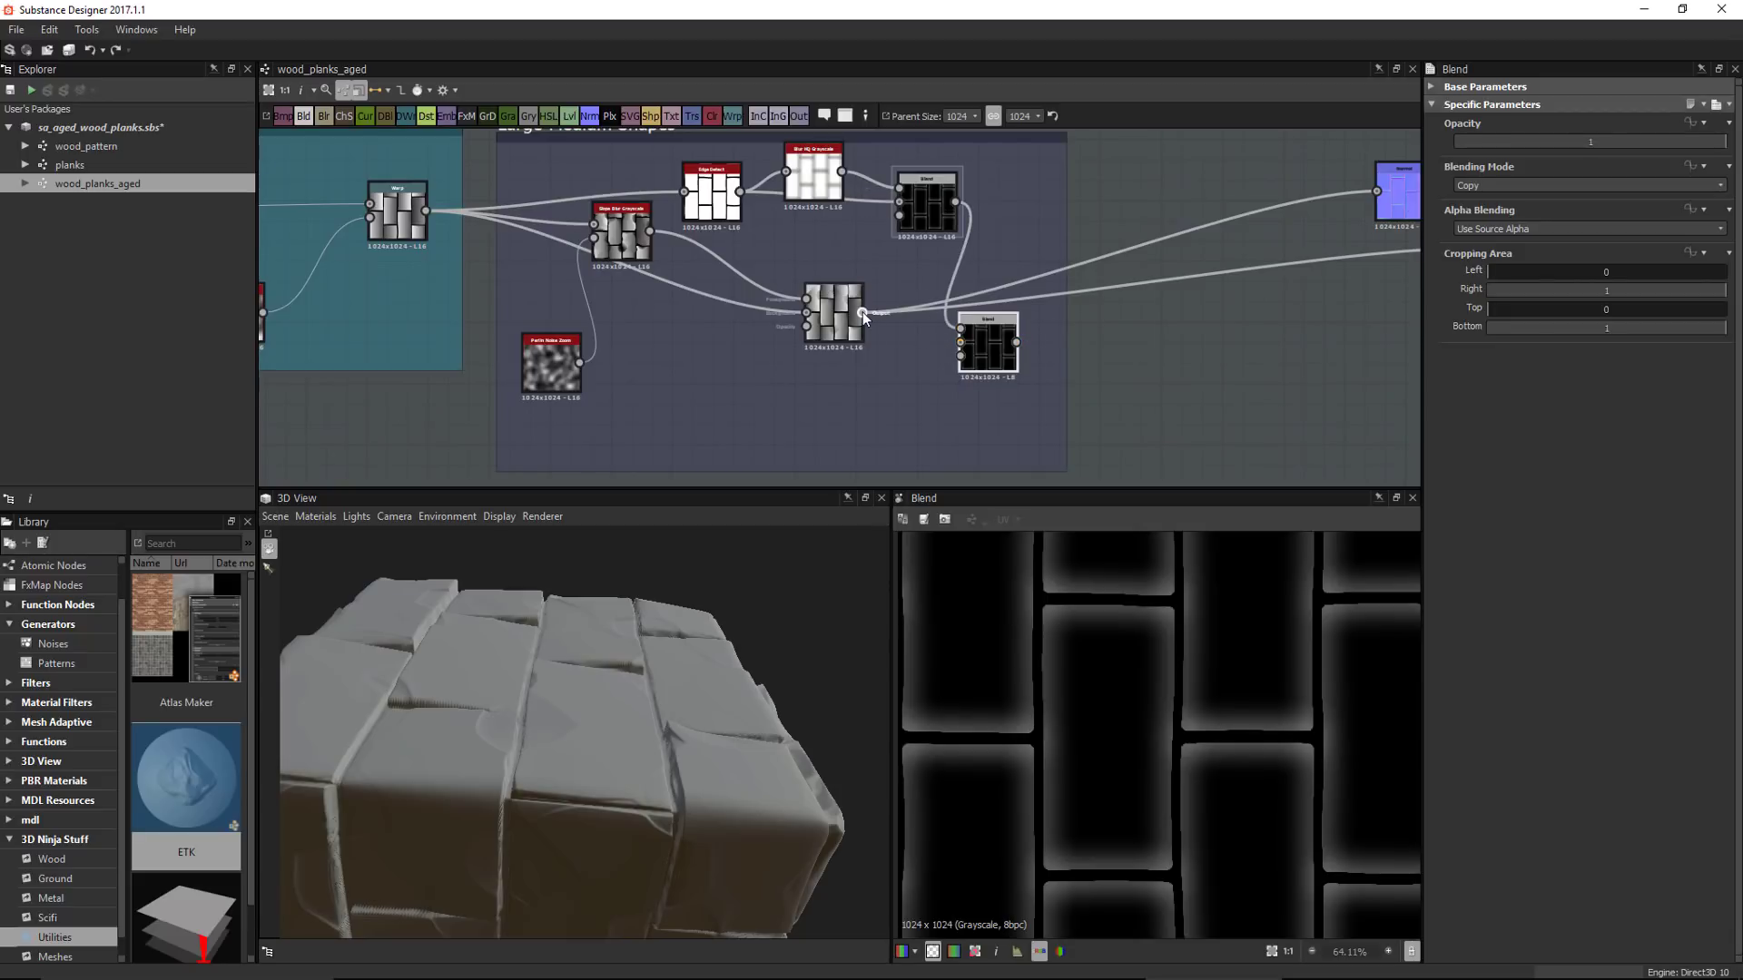
{"action": "scroll", "coordinate": [874, 362], "scroll_direction": "up", "scroll_amount": 3}
{"action": "left_click_drag", "start_coordinate": [825, 289], "coordinate": [995, 340]}
Set the new Blend's blending mode to Add (Linear Dodge) and reroute the Normal and Base Material connections to its output
{"action": "left_click", "coordinate": [1489, 185]}
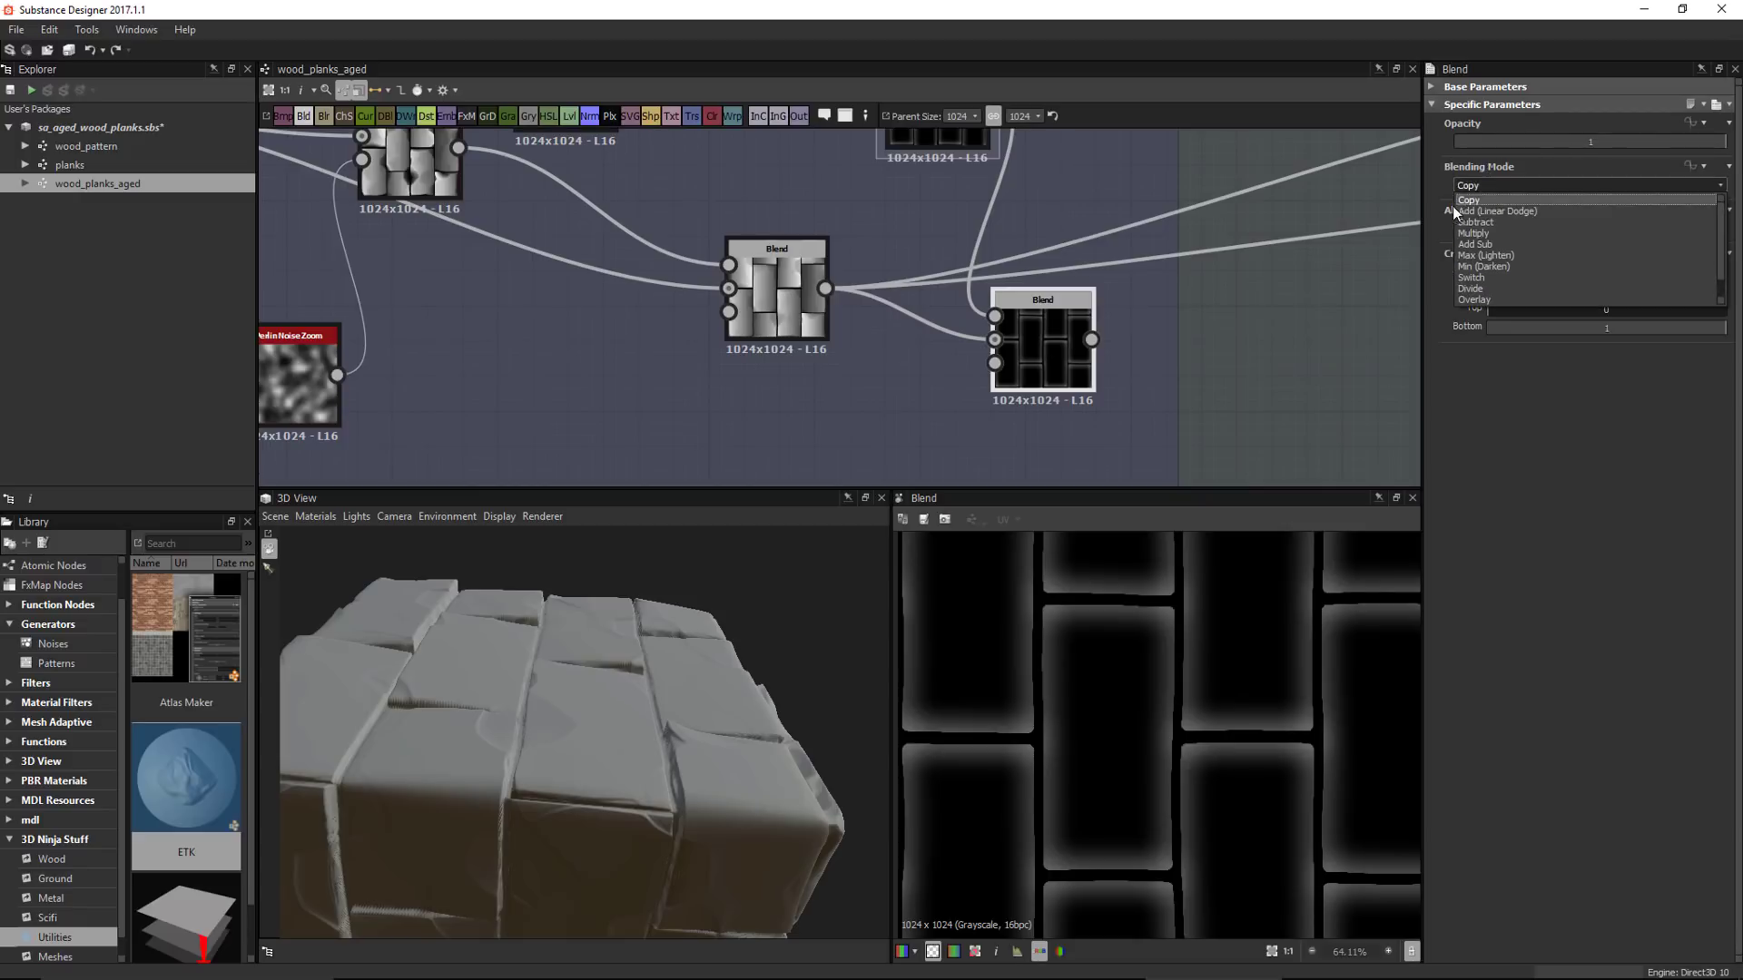
{"action": "left_click", "coordinate": [1481, 215]}
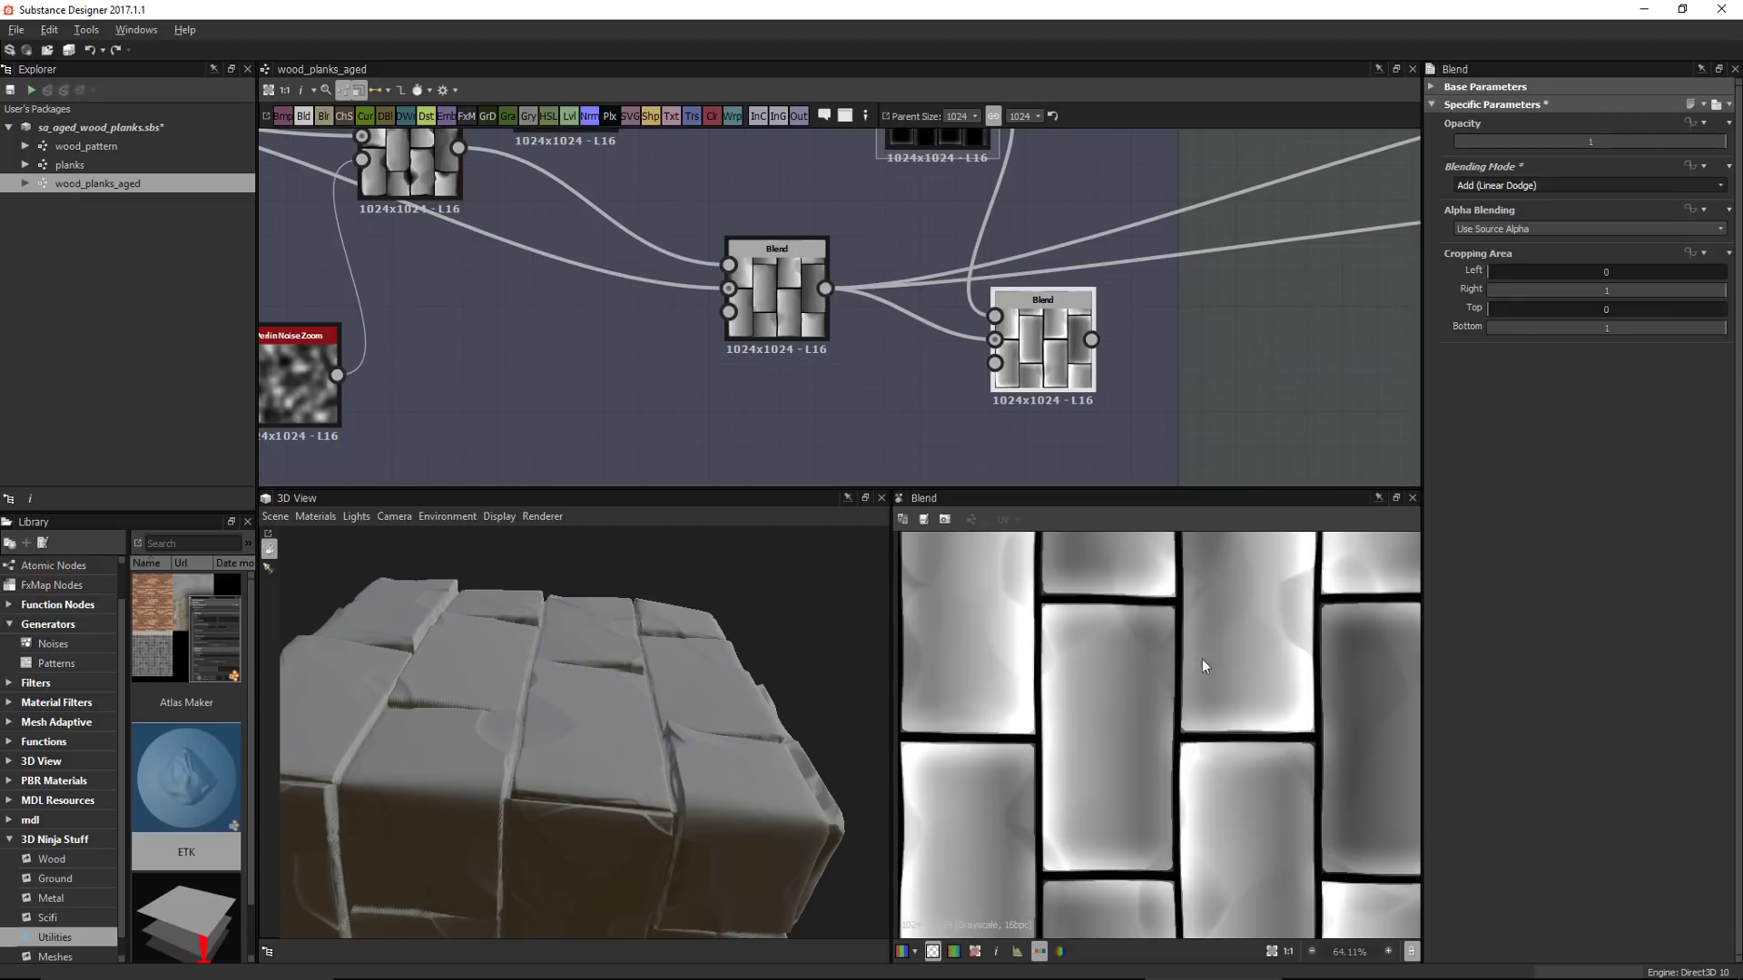
{"action": "middle_click_drag", "start_coordinate": [1074, 387], "coordinate": [917, 387]}
{"action": "scroll", "coordinate": [1034, 391], "scroll_direction": "down", "scroll_amount": 3}
{"action": "middle_click_drag", "start_coordinate": [1088, 351], "coordinate": [988, 368]}
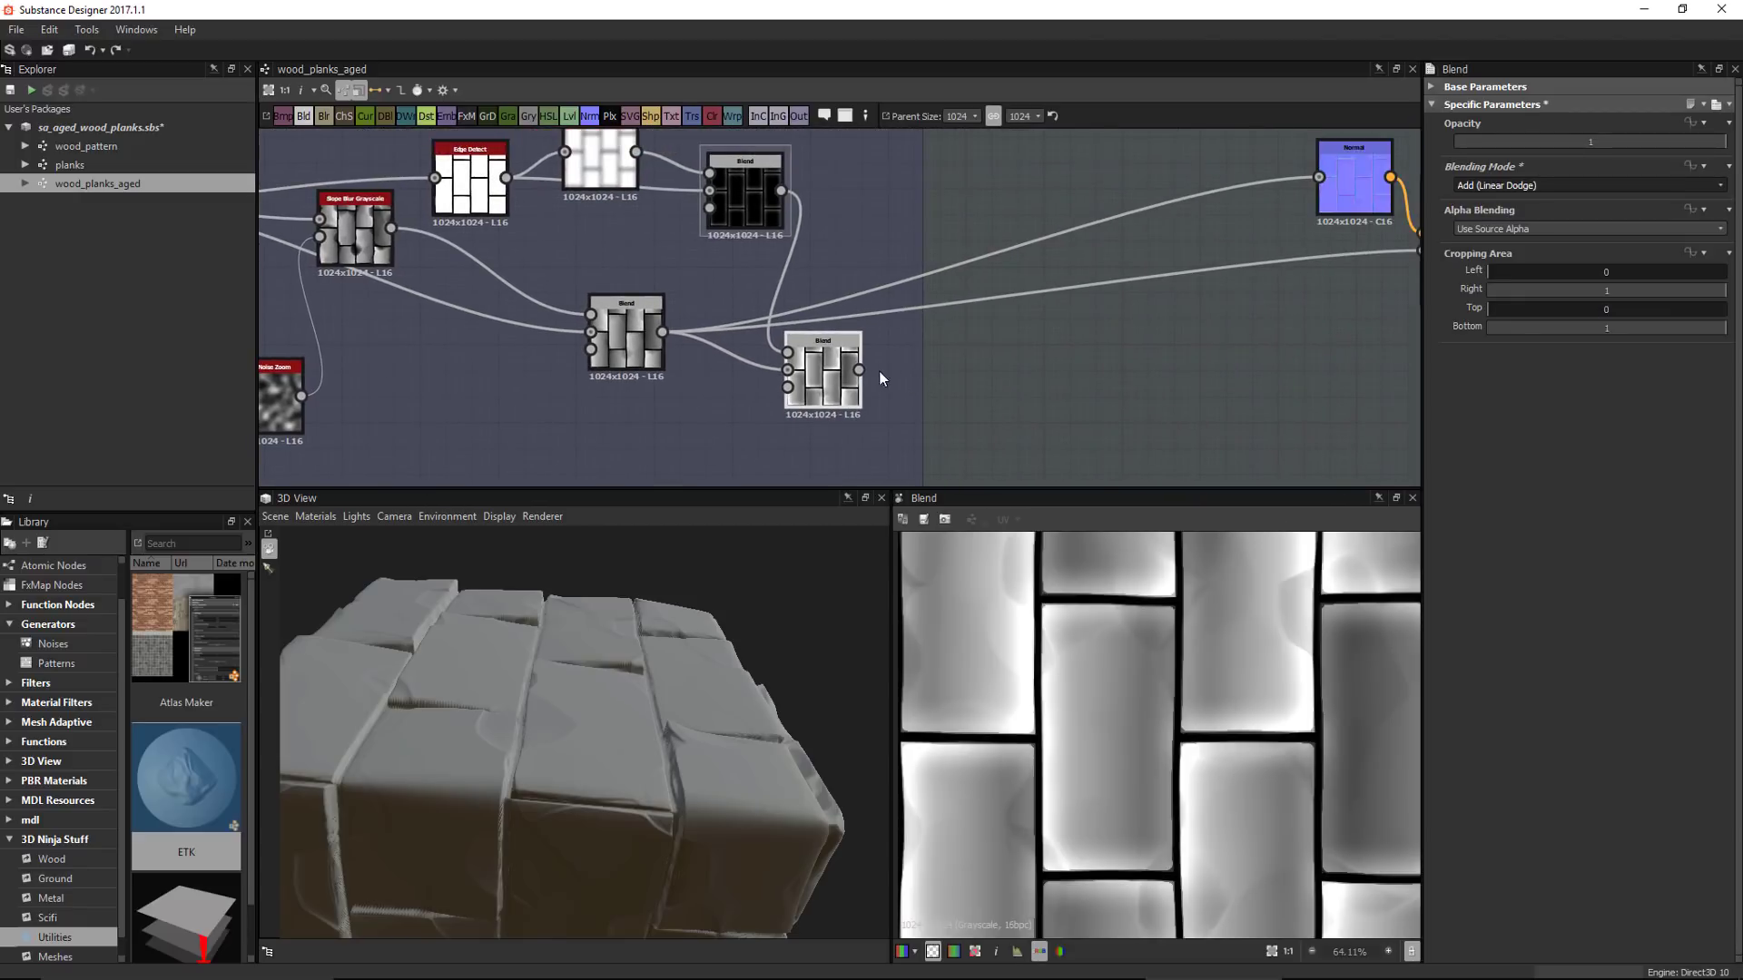
{"action": "middle_click_drag", "start_coordinate": [1236, 413], "coordinate": [1137, 417]}
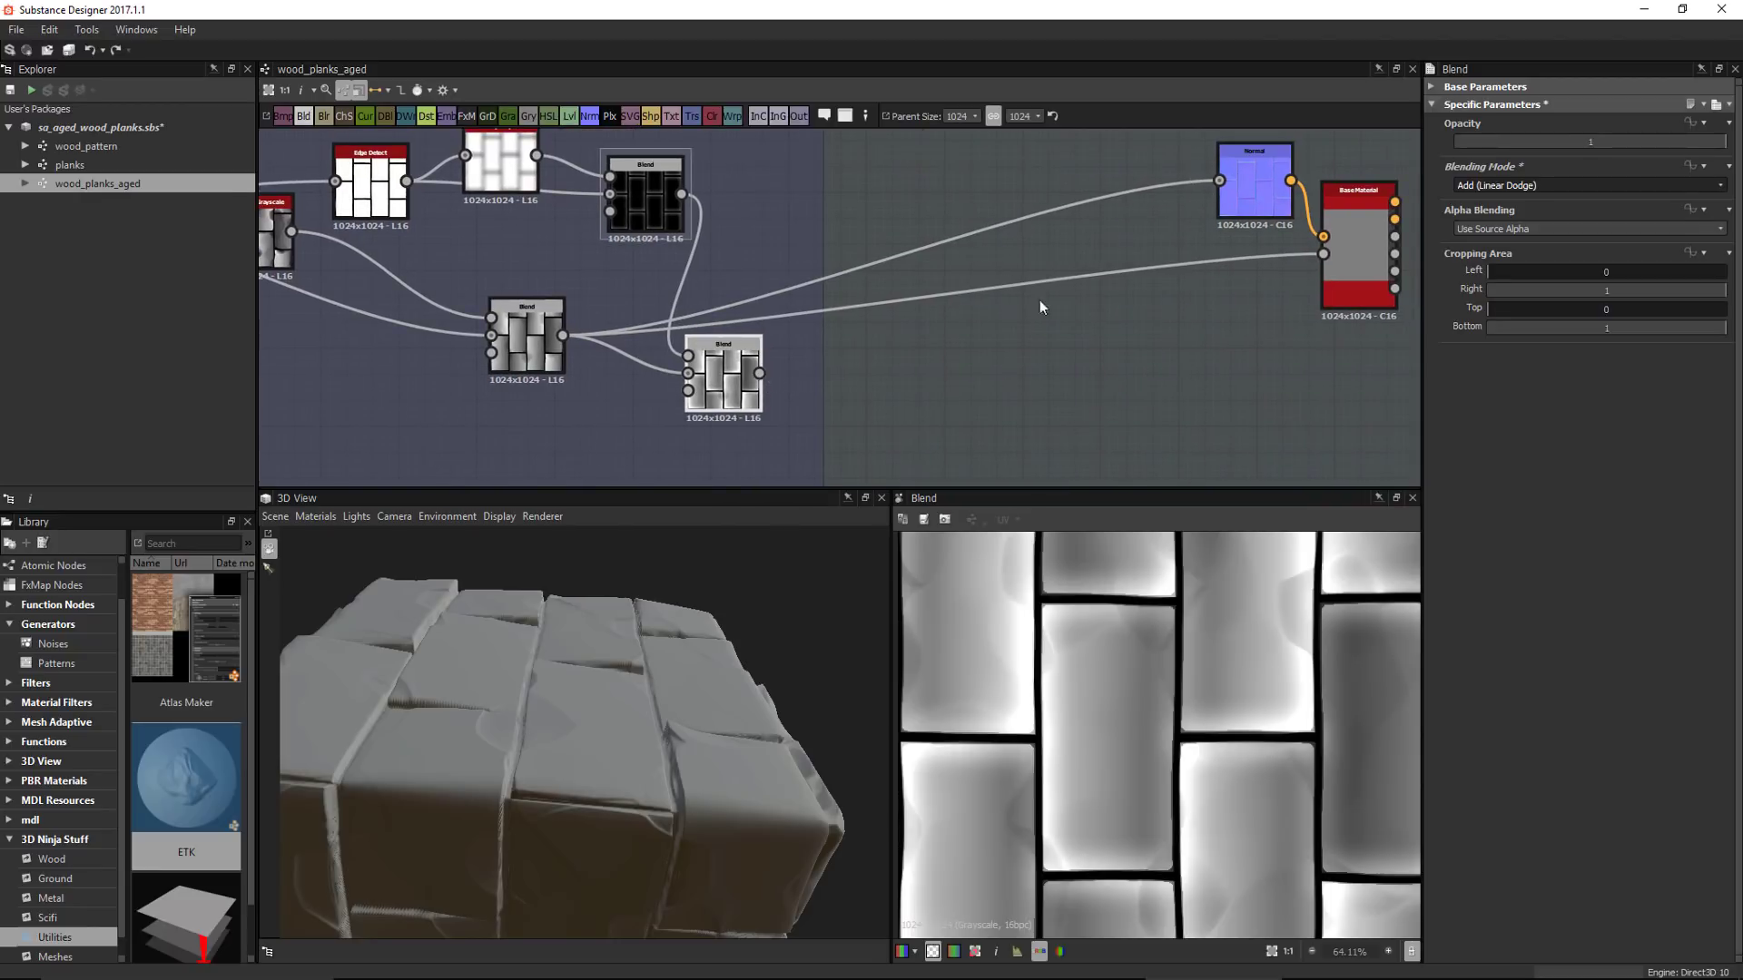
{"action": "scroll", "coordinate": [616, 361], "scroll_direction": "up", "scroll_amount": 2}
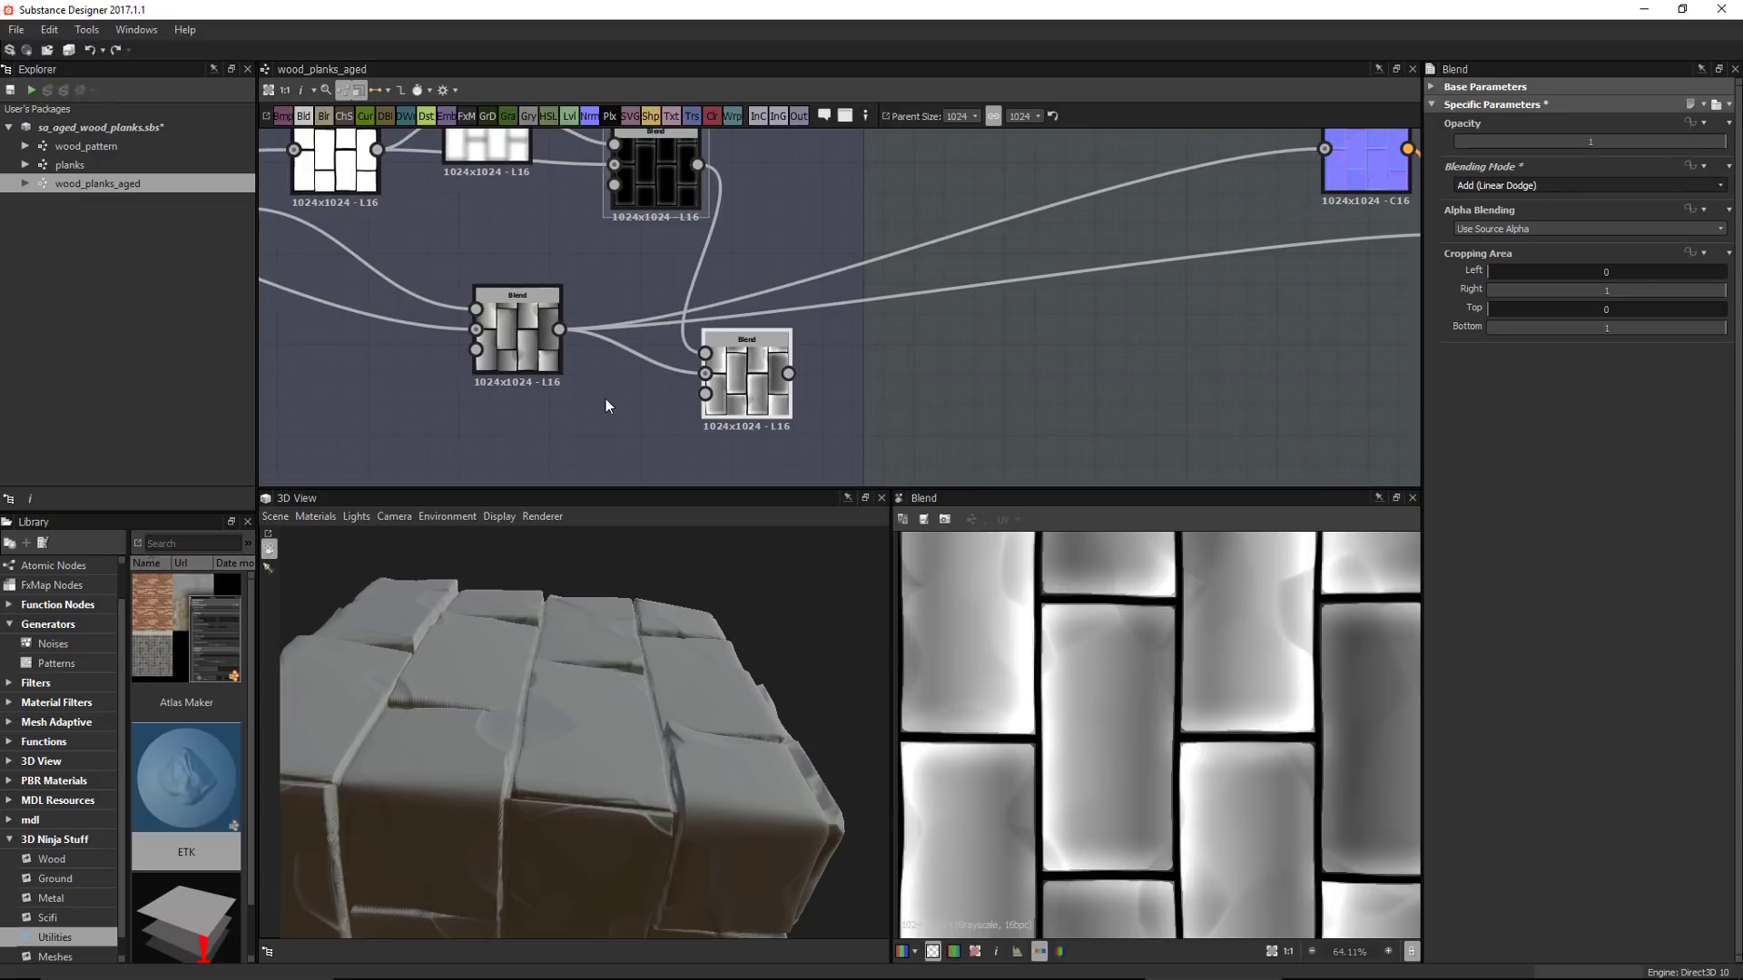
{"action": "left_click_drag", "start_coordinate": [558, 328], "coordinate": [788, 371], "text": "shift"}
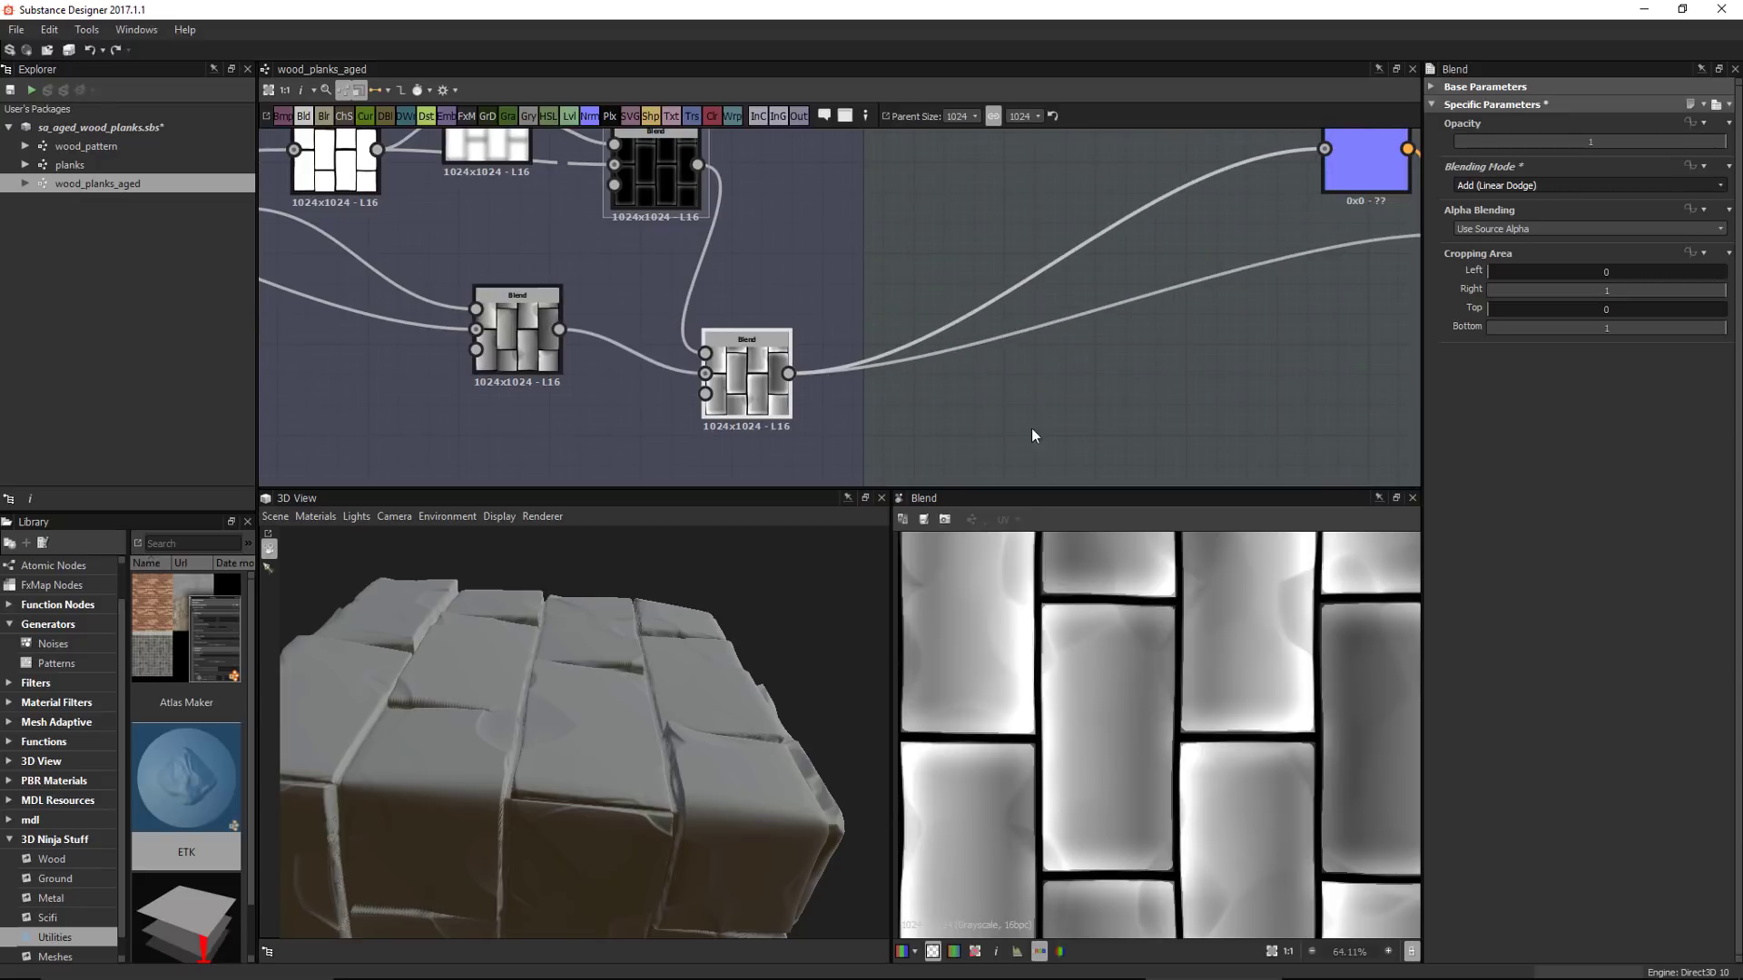
{"action": "left_click_drag", "start_coordinate": [635, 743], "coordinate": [535, 804]}
Space out the slope blur Blend and the Add Blend in the graph, and preview the Subtract Blend's output
{"action": "middle_click_drag", "start_coordinate": [817, 313], "coordinate": [1053, 271]}
{"action": "scroll", "coordinate": [939, 297], "scroll_direction": "down", "scroll_amount": 2}
{"action": "scroll", "coordinate": [1044, 274], "scroll_direction": "down", "scroll_amount": 1}
{"action": "left_click_drag", "start_coordinate": [843, 309], "coordinate": [787, 354]}
{"action": "left_click", "coordinate": [968, 193]}
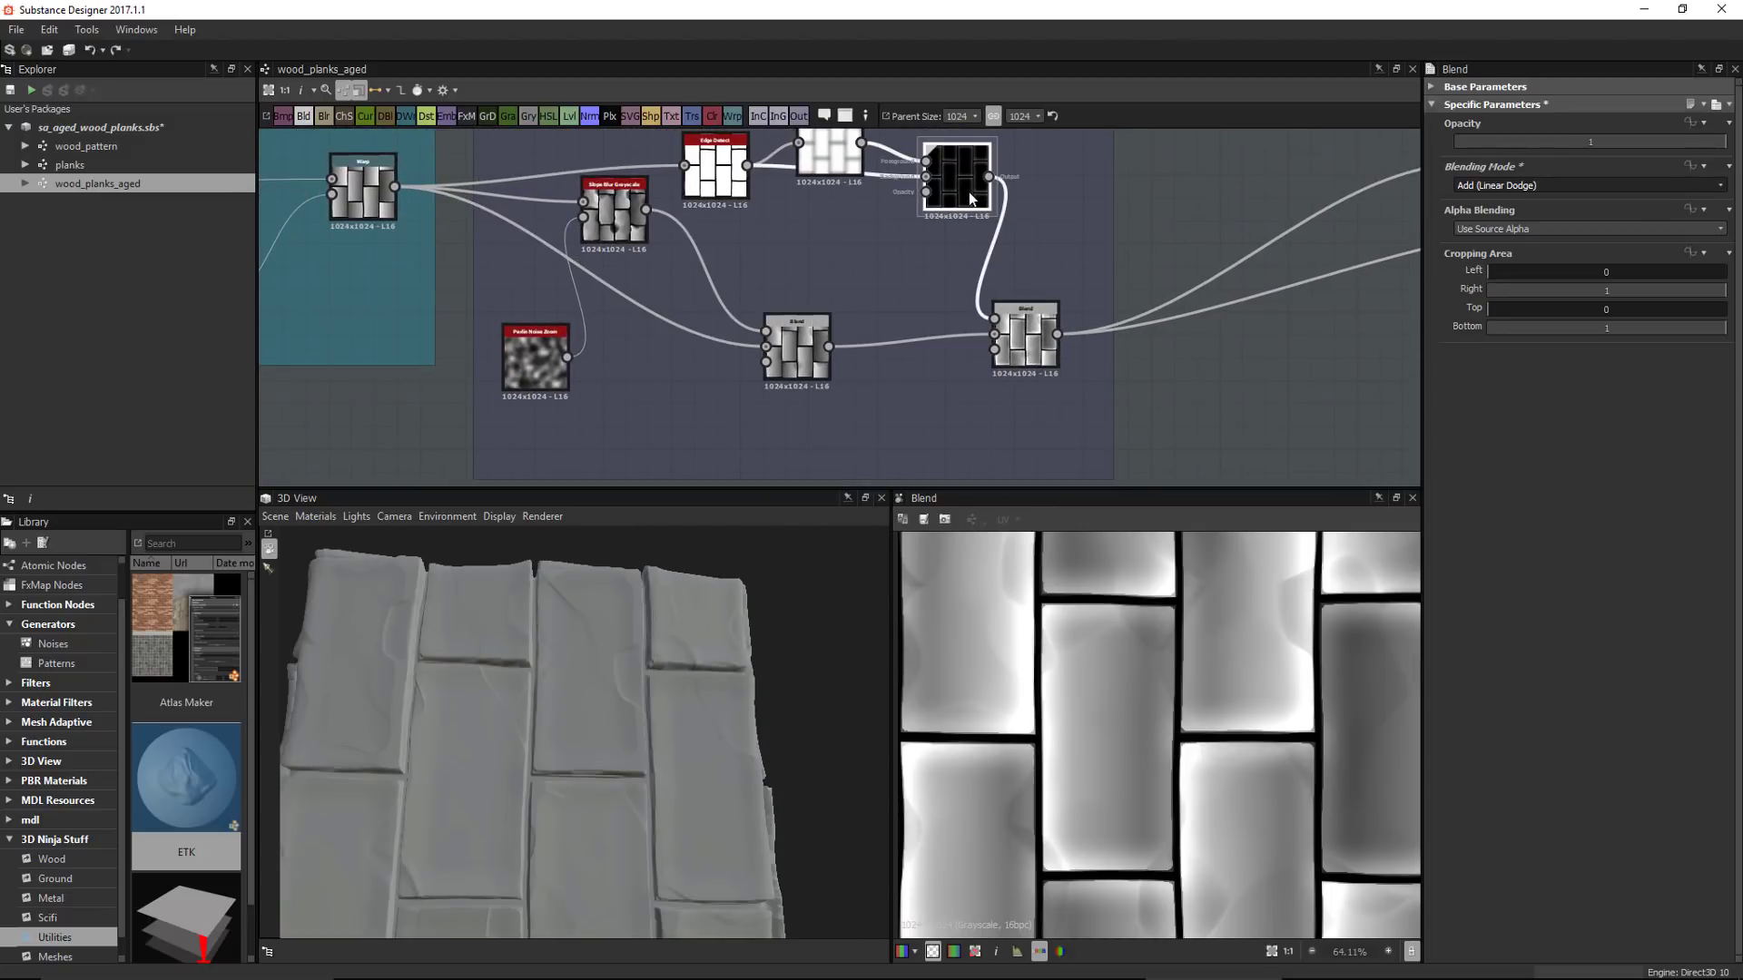
{"action": "scroll", "coordinate": [1180, 736], "scroll_direction": "down", "scroll_amount": 2}
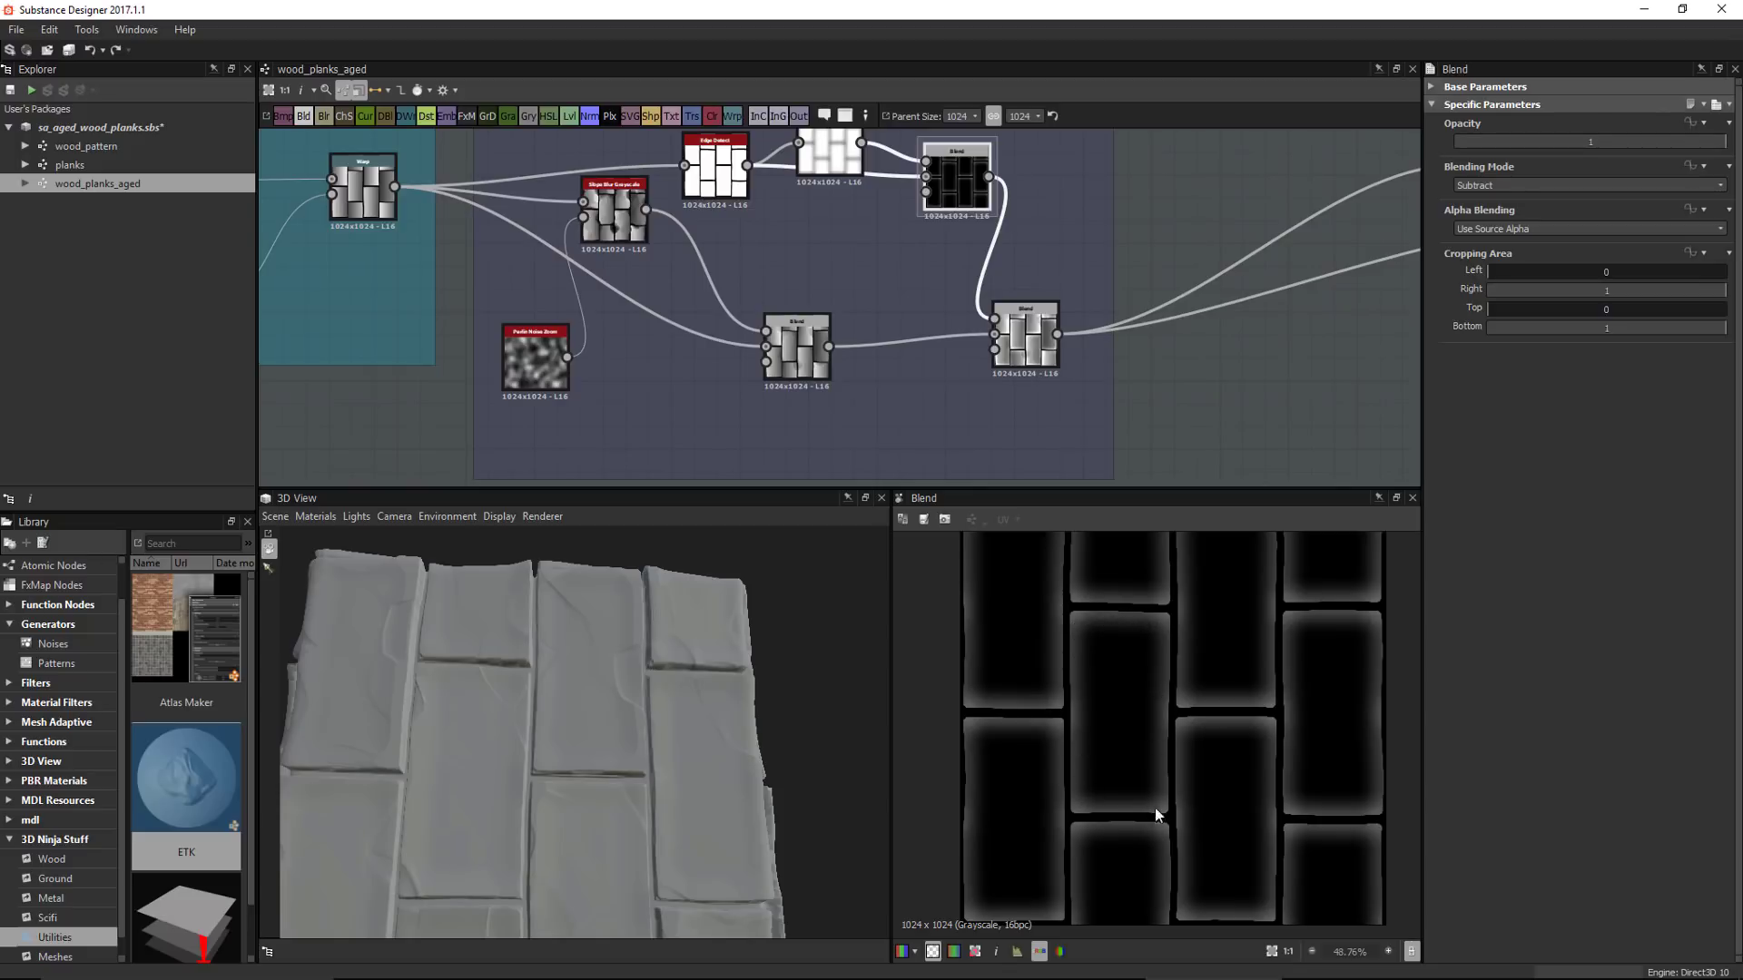
{"action": "middle_click_drag", "start_coordinate": [1072, 359], "coordinate": [973, 326]}
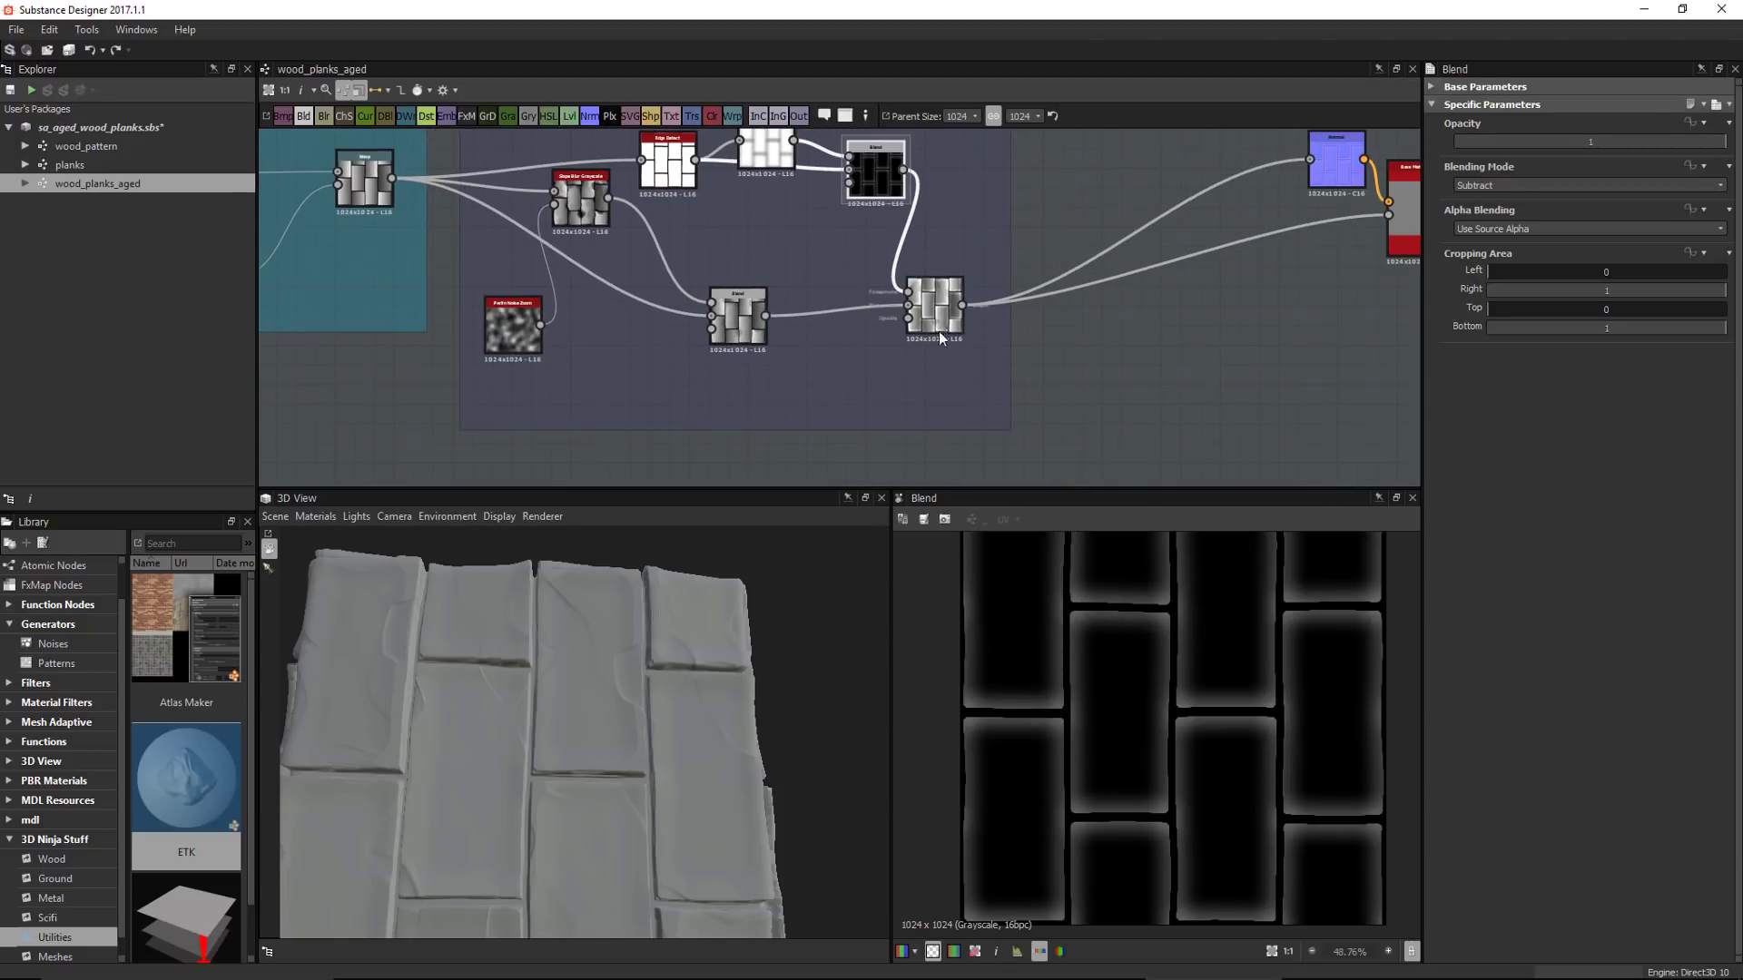
{"action": "left_click_drag", "start_coordinate": [939, 338], "coordinate": [940, 359]}
{"action": "scroll", "coordinate": [1196, 733], "scroll_direction": "up", "scroll_amount": 1}
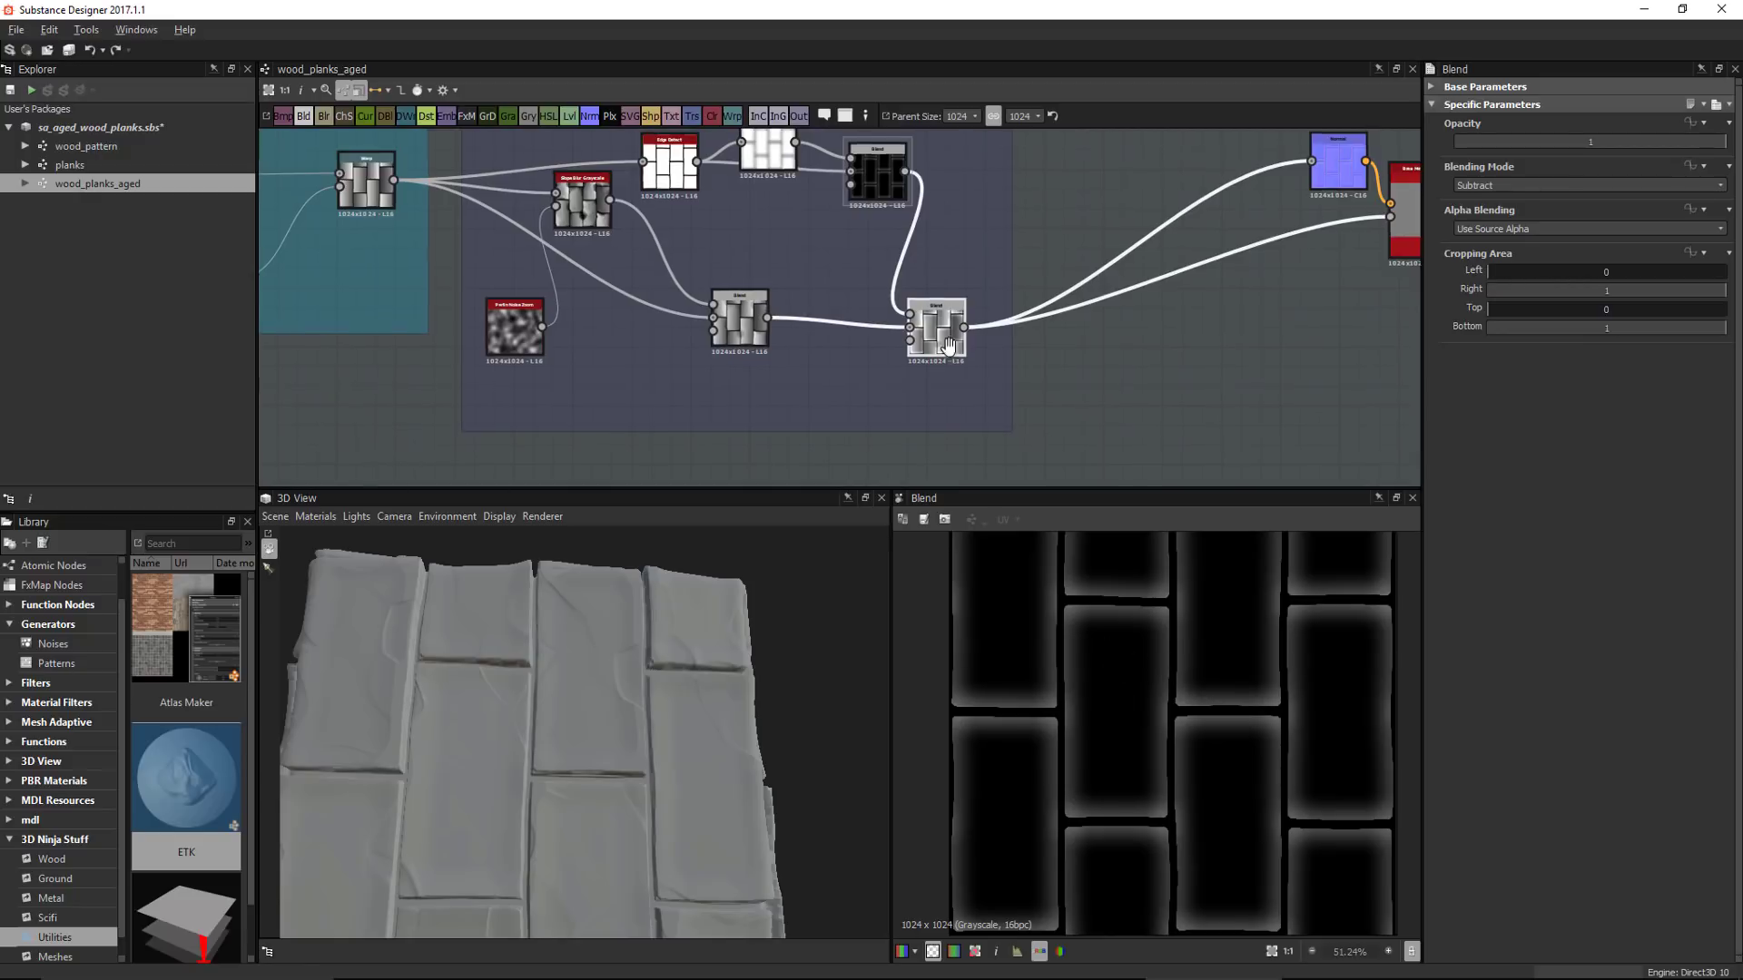
Add a Levels node in the Large-Medium Shapes frame and feed it the Warp node's output
{"action": "middle_click_drag", "start_coordinate": [948, 345], "coordinate": [1045, 425]}
{"action": "middle_click_drag", "start_coordinate": [584, 309], "coordinate": [501, 322]}
{"action": "key", "text": "space"}
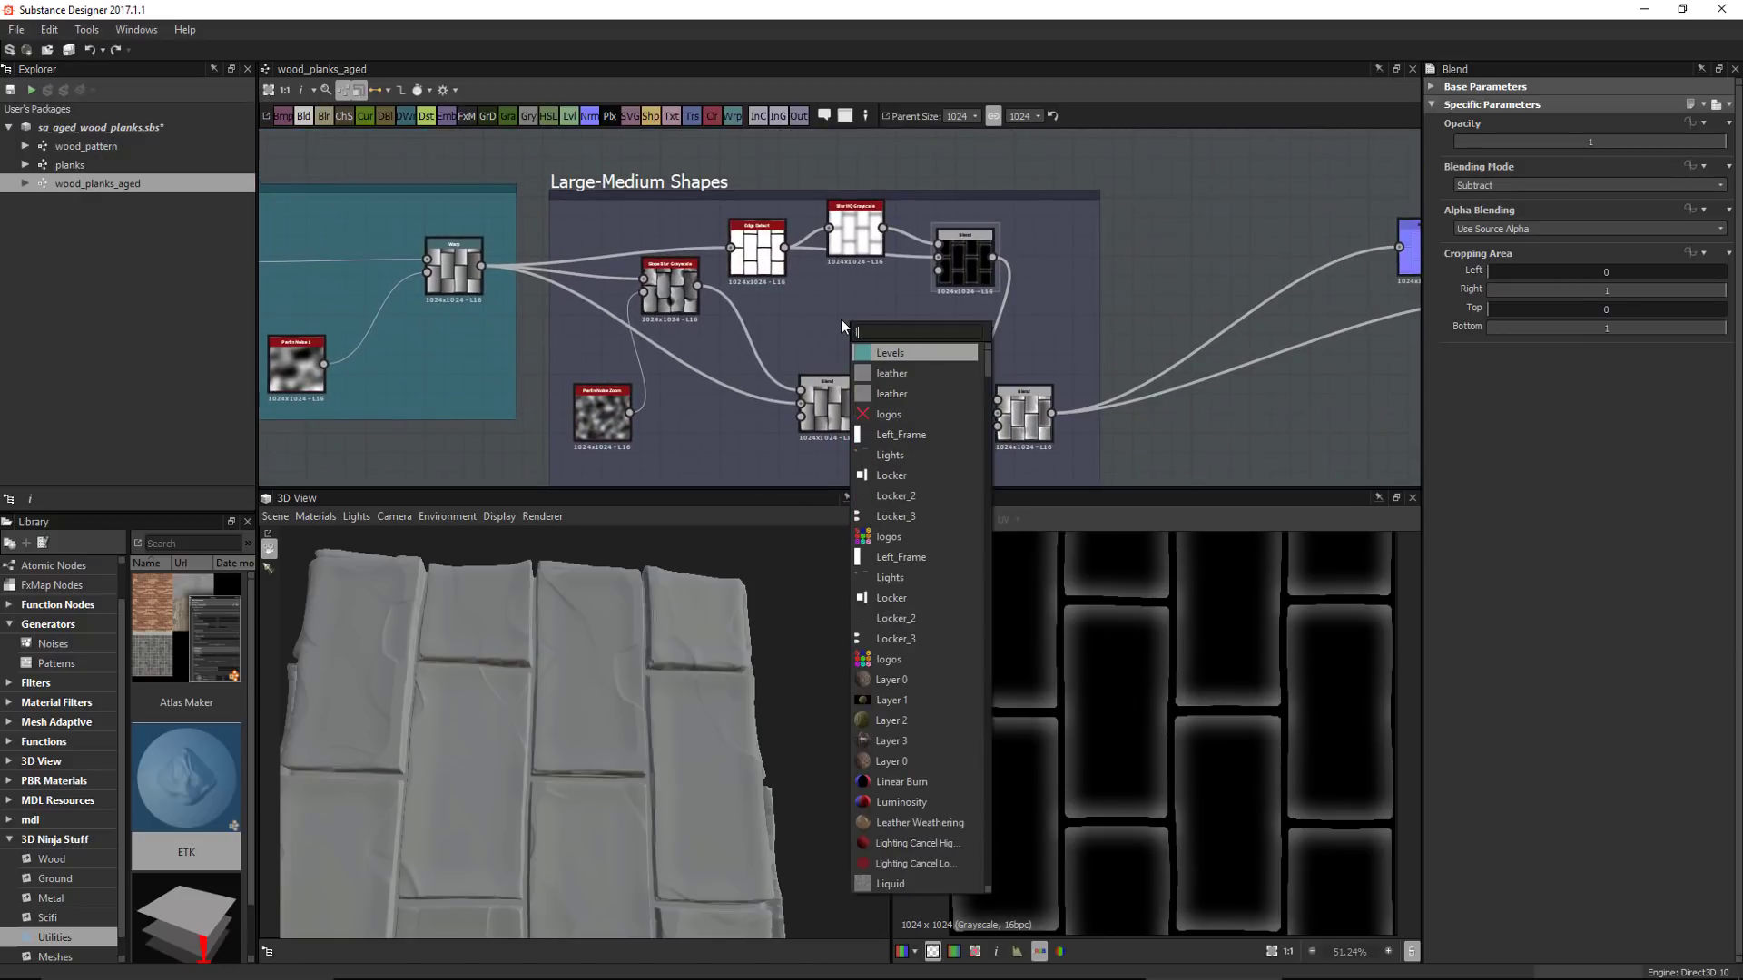
{"action": "key", "text": "Return"}
{"action": "scroll", "coordinate": [744, 301], "scroll_direction": "up", "scroll_amount": 1}
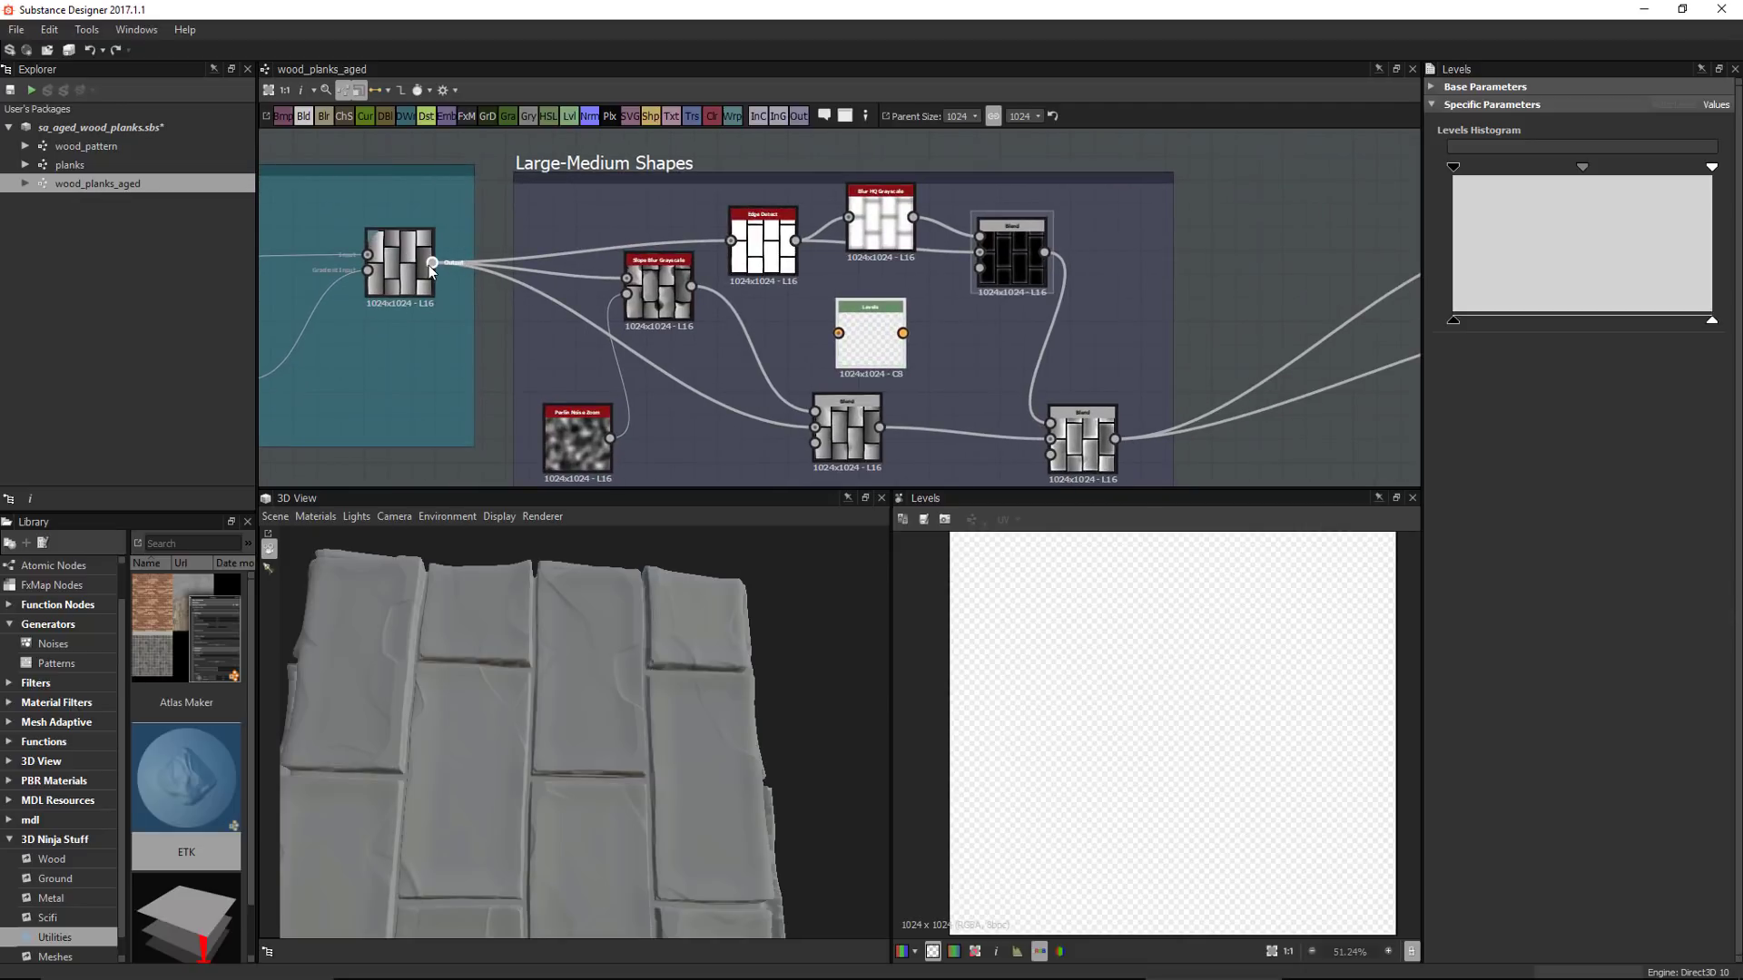
{"action": "left_click_drag", "start_coordinate": [456, 198], "coordinate": [841, 334]}
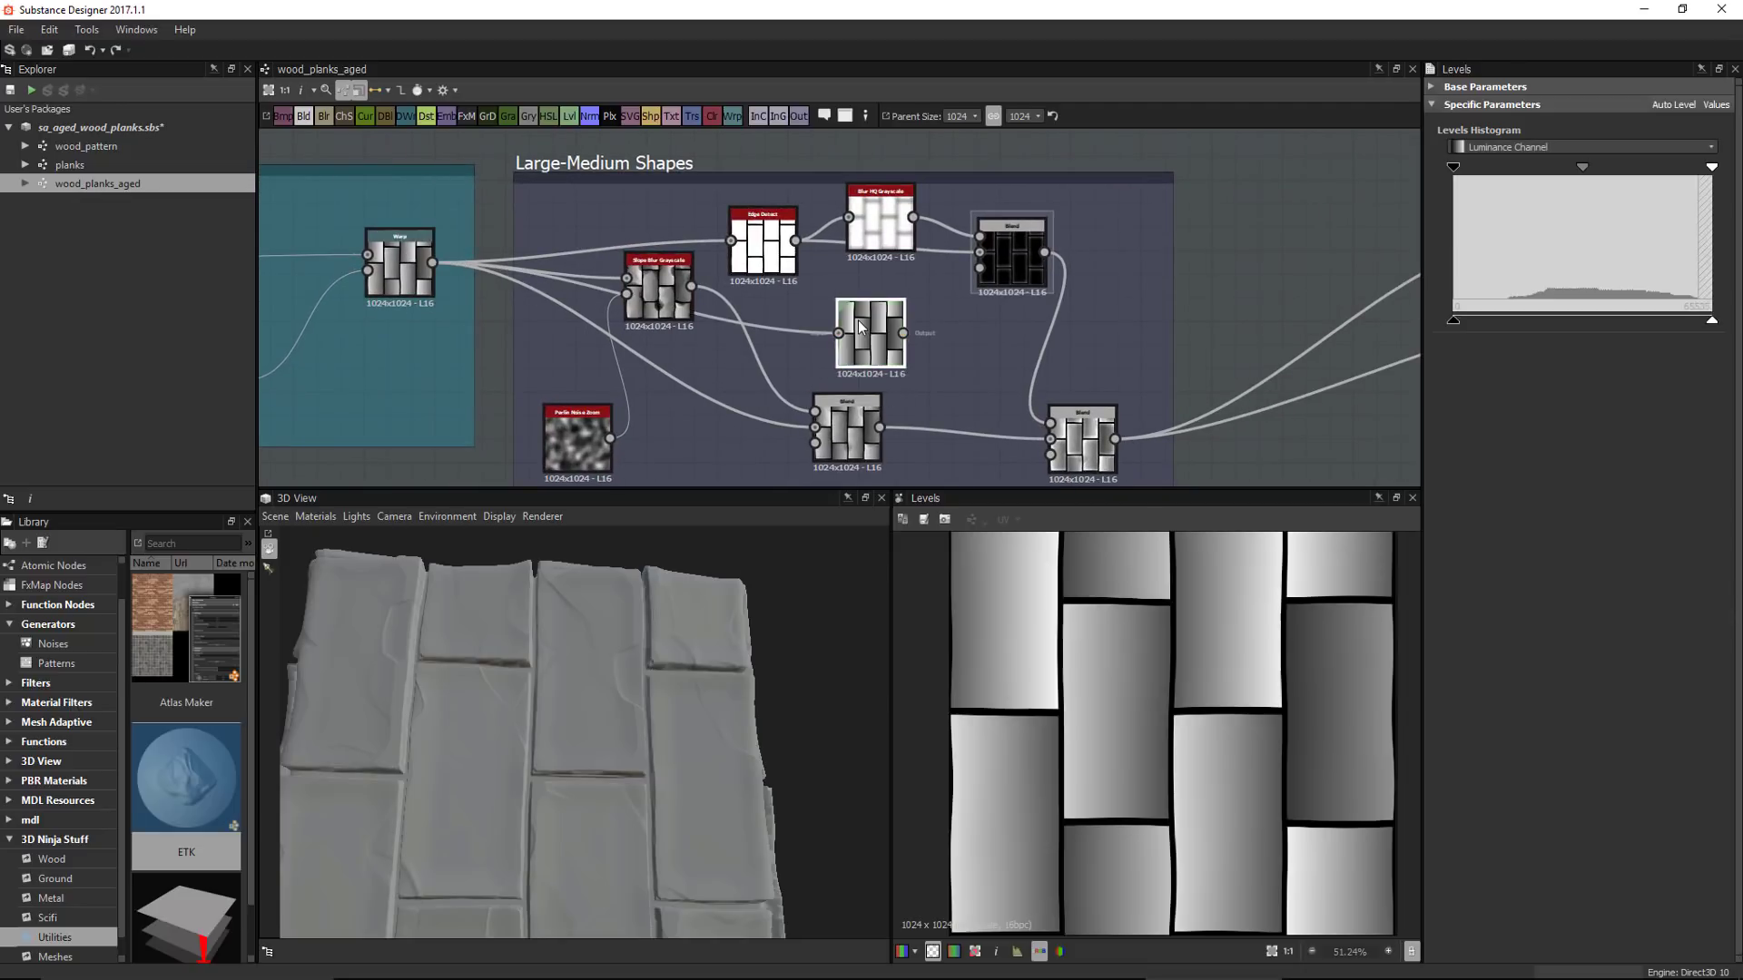
Raise the Levels node's black input point to slightly past the histogram's middle to isolate the planks' brightest sides
{"action": "key", "text": "f"}
{"action": "middle_click_drag", "start_coordinate": [439, 288], "coordinate": [614, 283]}
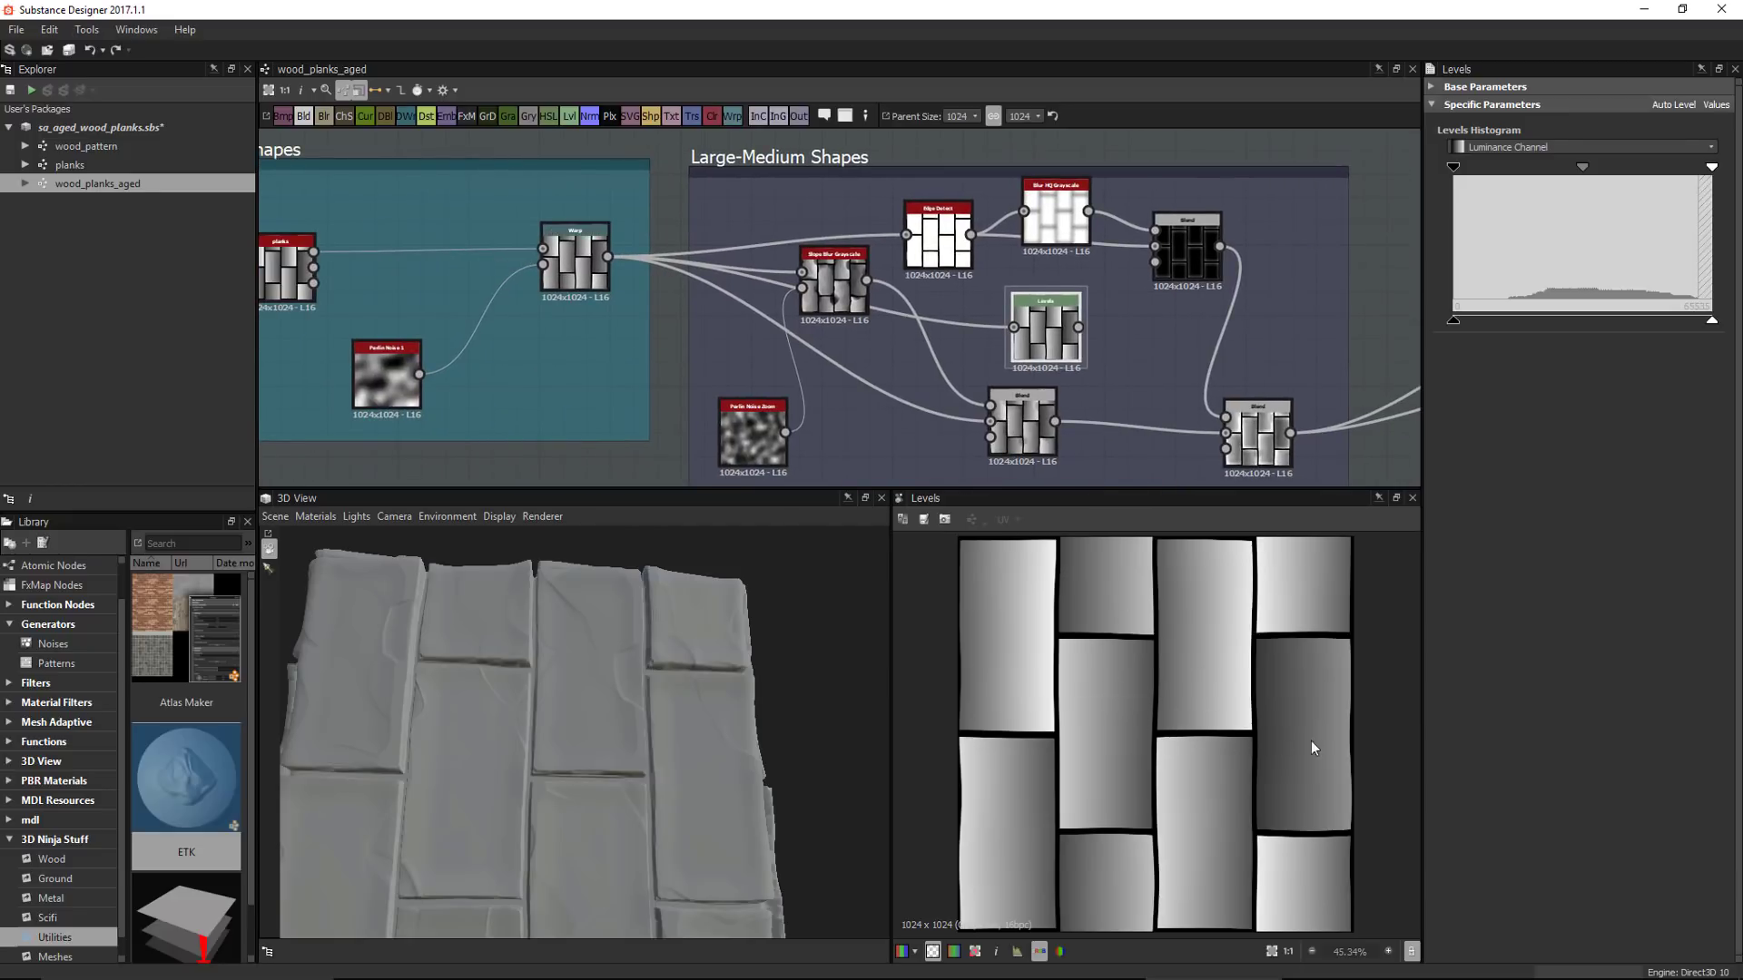
{"action": "scroll", "coordinate": [1010, 395], "scroll_direction": "up", "scroll_amount": 4}
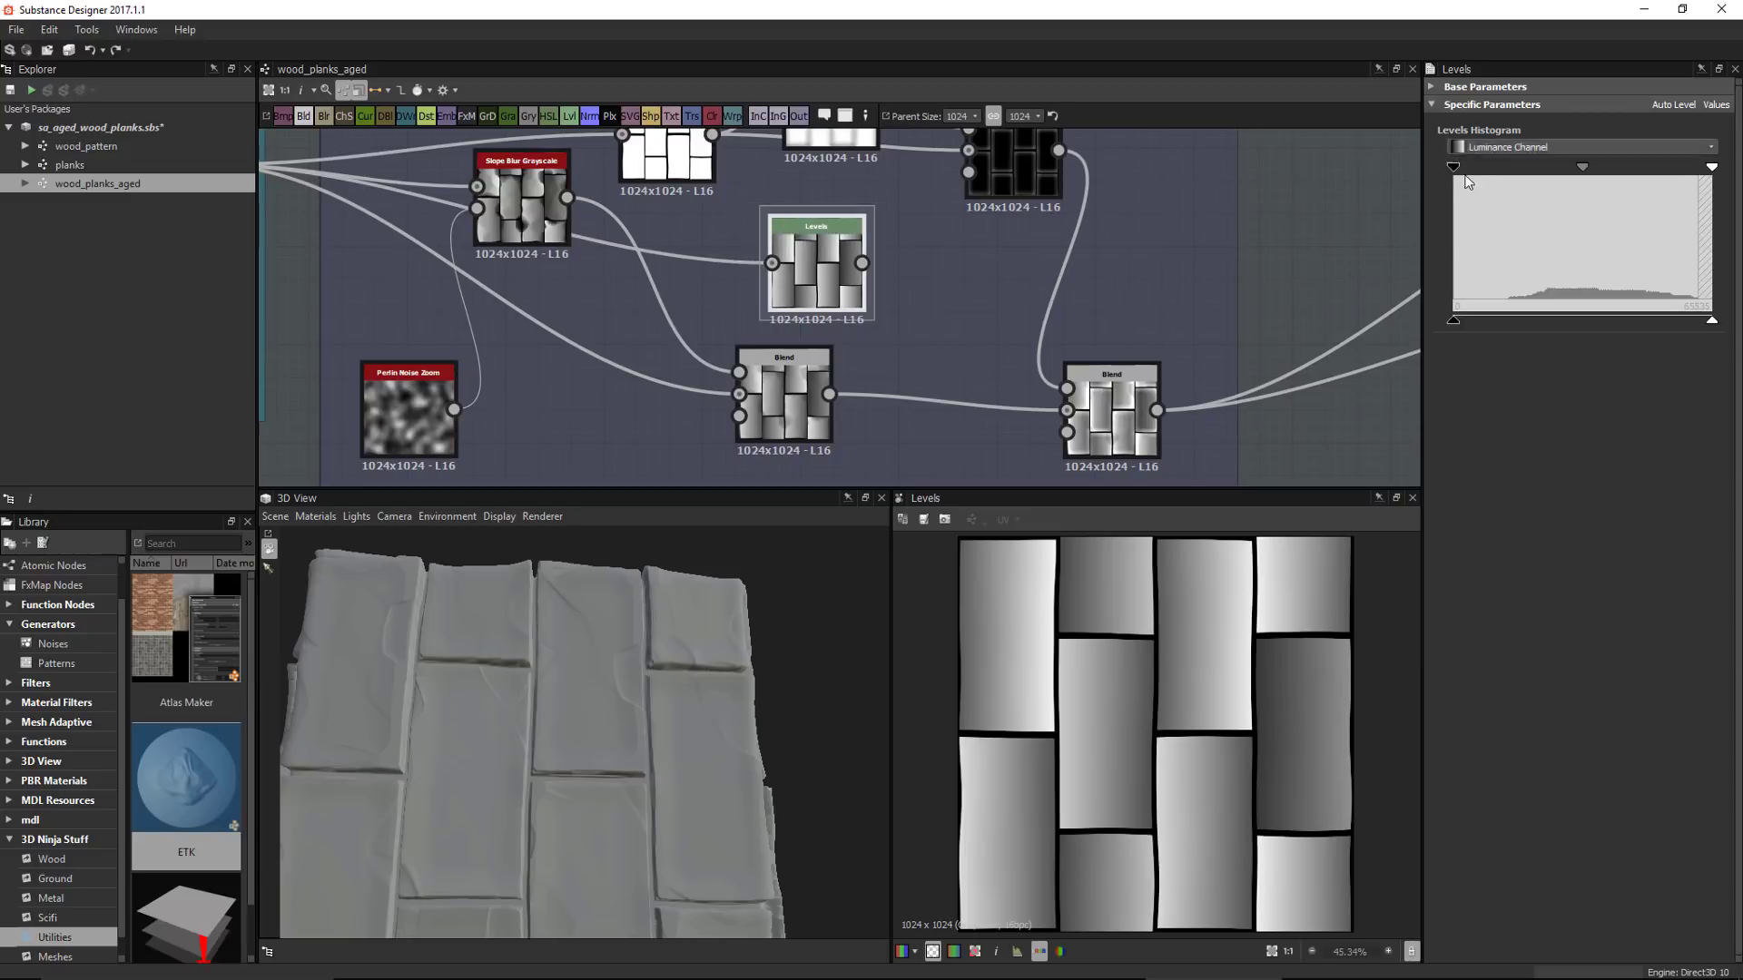
{"action": "left_click_drag", "start_coordinate": [1454, 168], "coordinate": [1659, 173]}
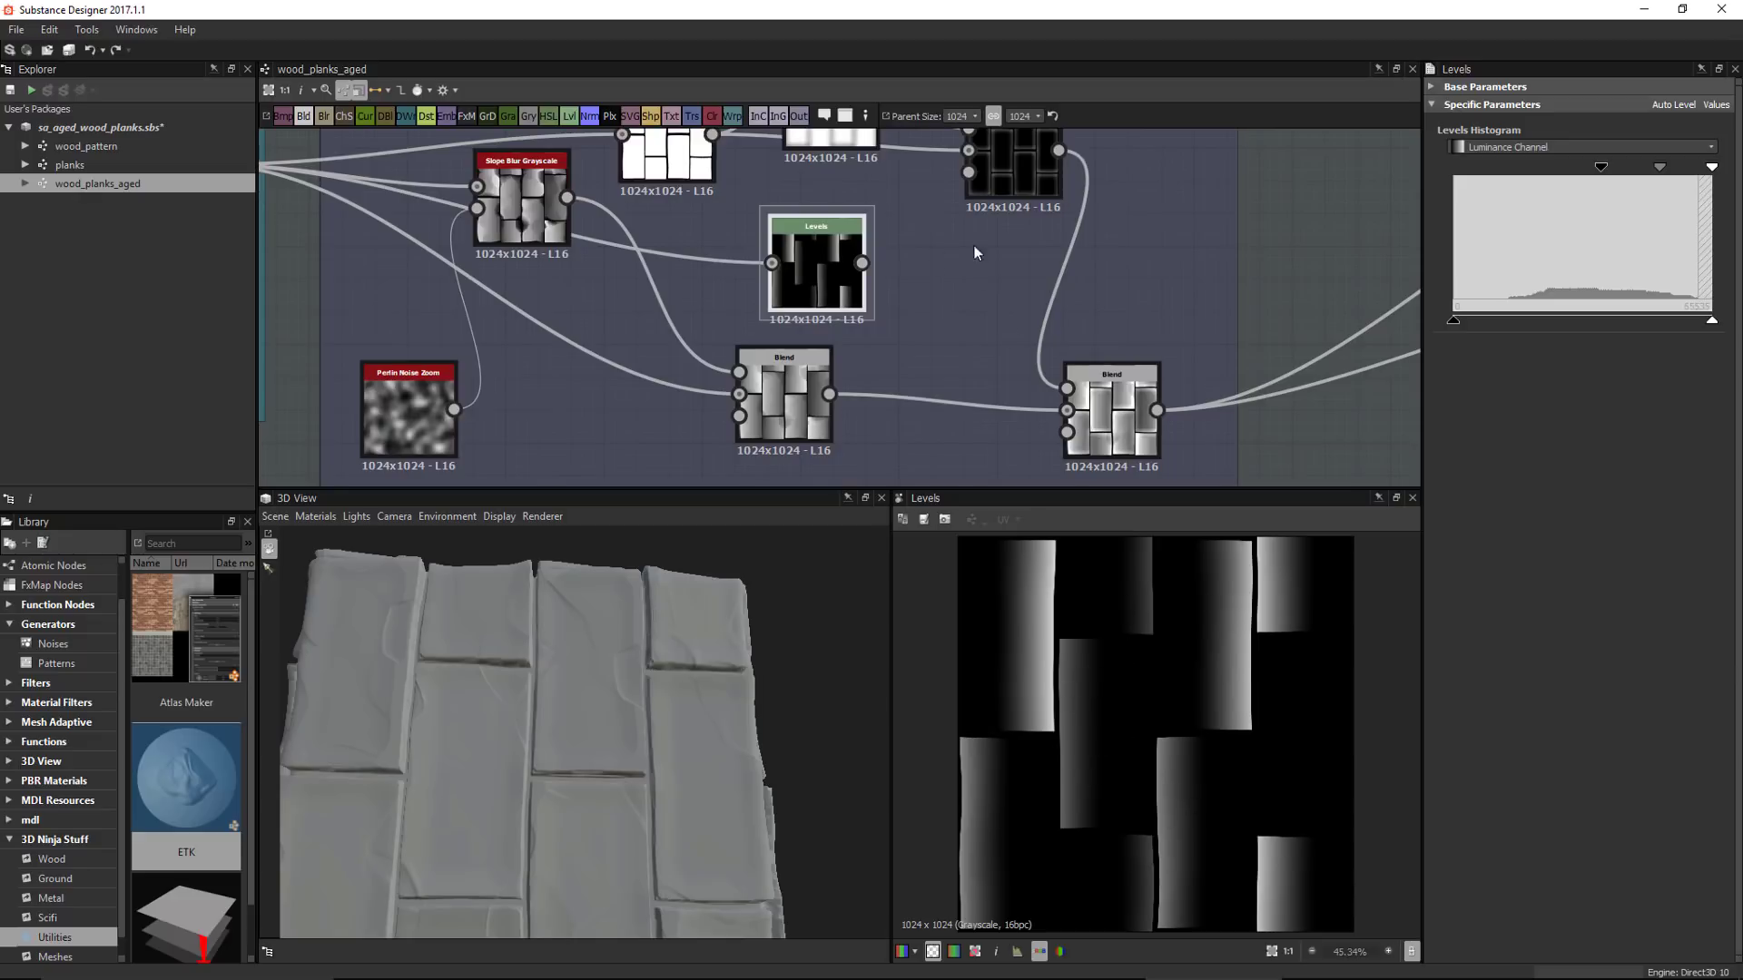
Move the Levels node beneath the Subtract Blend and add a new Blend node beside them
{"action": "middle_click_drag", "start_coordinate": [971, 289], "coordinate": [885, 381]}
{"action": "scroll", "coordinate": [837, 373], "scroll_direction": "up", "scroll_amount": 1}
{"action": "left_click_drag", "start_coordinate": [703, 345], "coordinate": [896, 347]}
{"action": "middle_click_drag", "start_coordinate": [1061, 316], "coordinate": [906, 311]}
{"action": "left_click", "coordinate": [906, 310]}
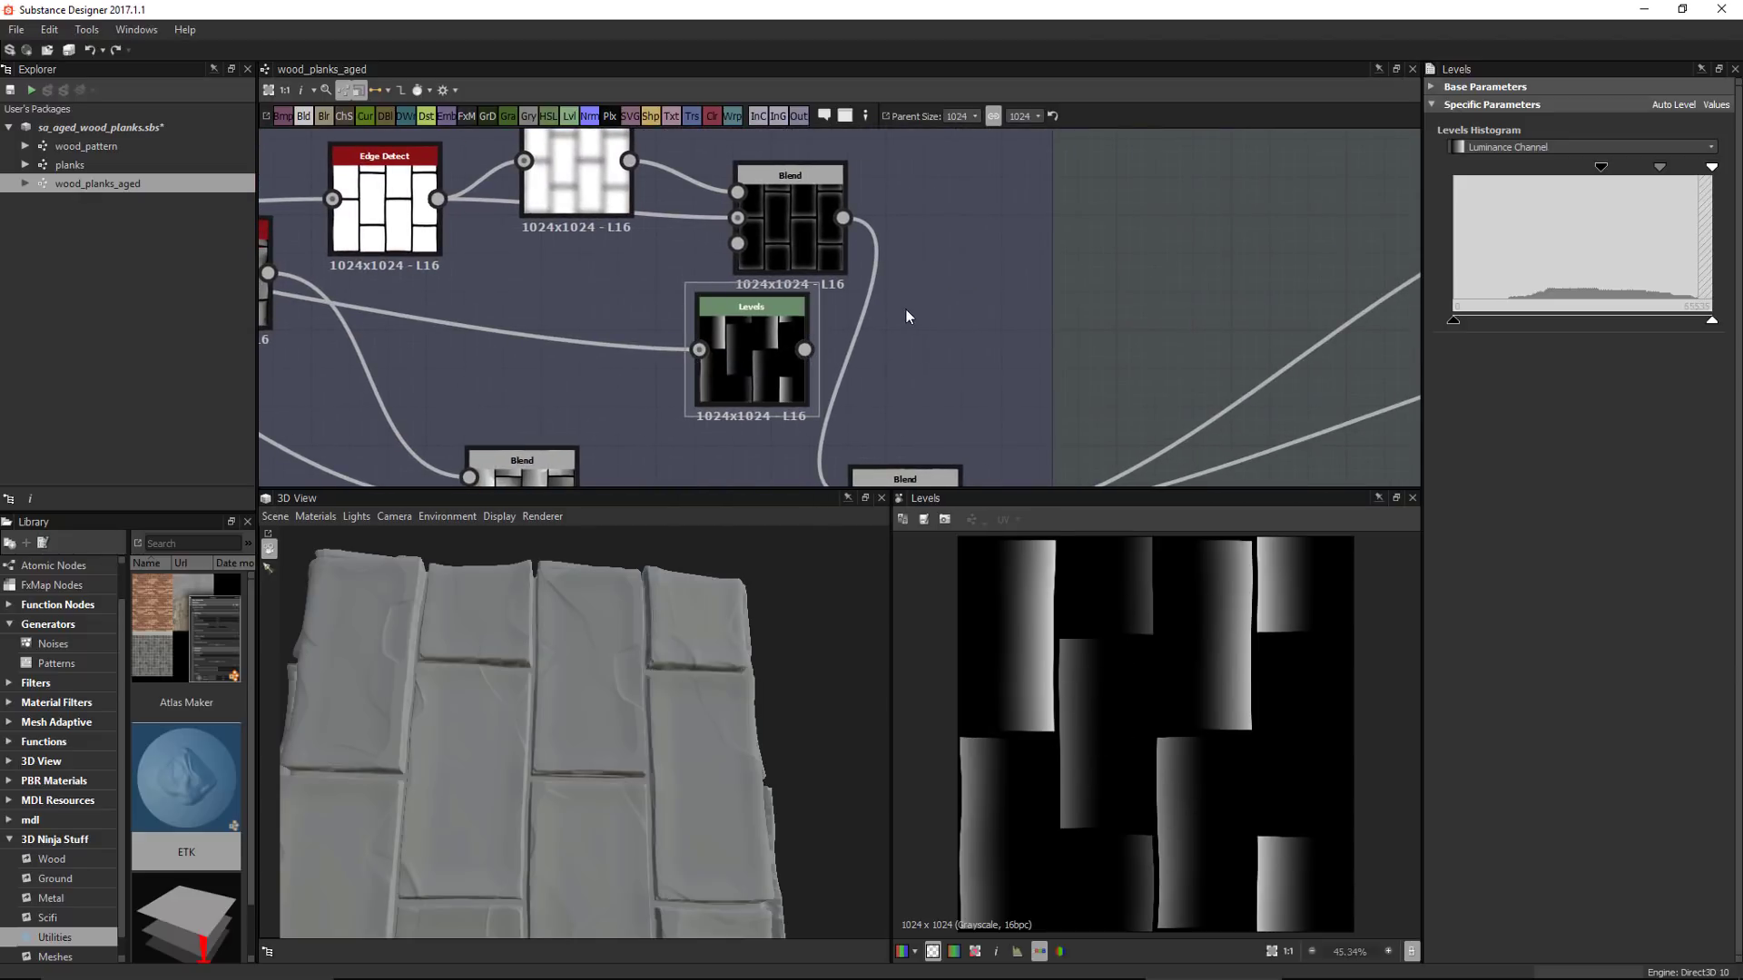
{"action": "key", "text": "space"}
{"action": "type", "text": "b"}
{"action": "key", "text": "Return"}
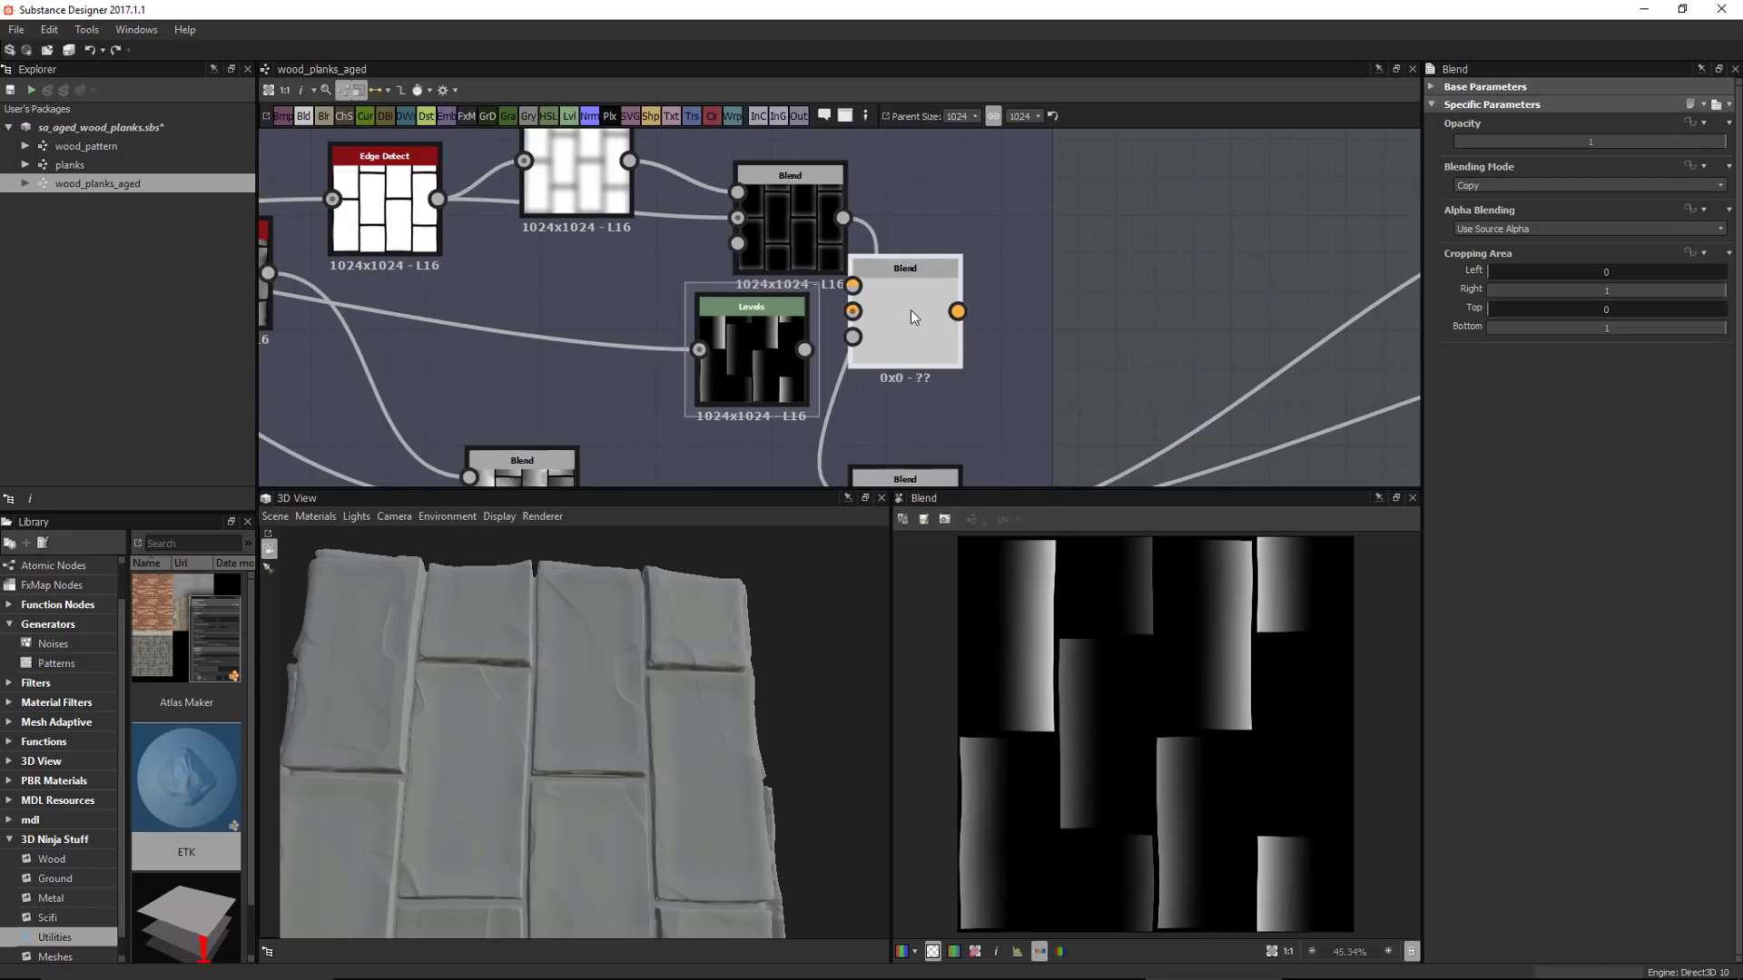
Connect the Subtract Blend to the new Blend's foreground and Levels to its background, arranging the nodes neatly
{"action": "left_click_drag", "start_coordinate": [793, 240], "coordinate": [892, 285]}
{"action": "double_click", "coordinate": [768, 227]}
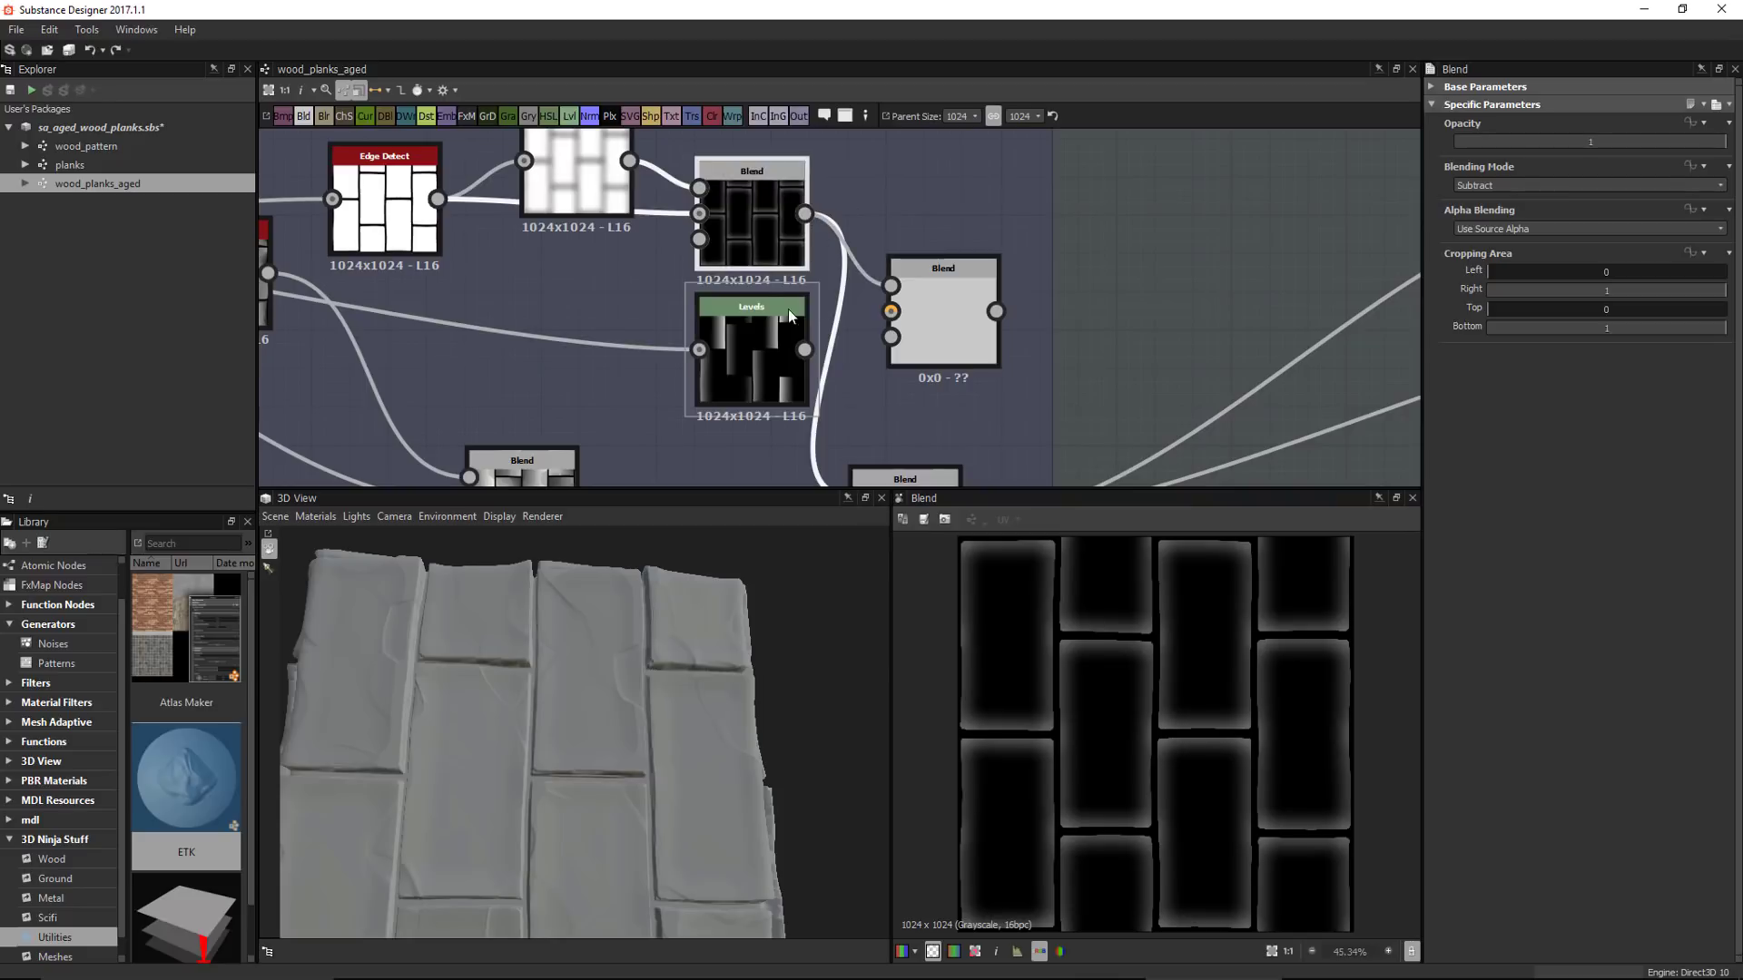
{"action": "left_click_drag", "start_coordinate": [779, 243], "coordinate": [779, 225]}
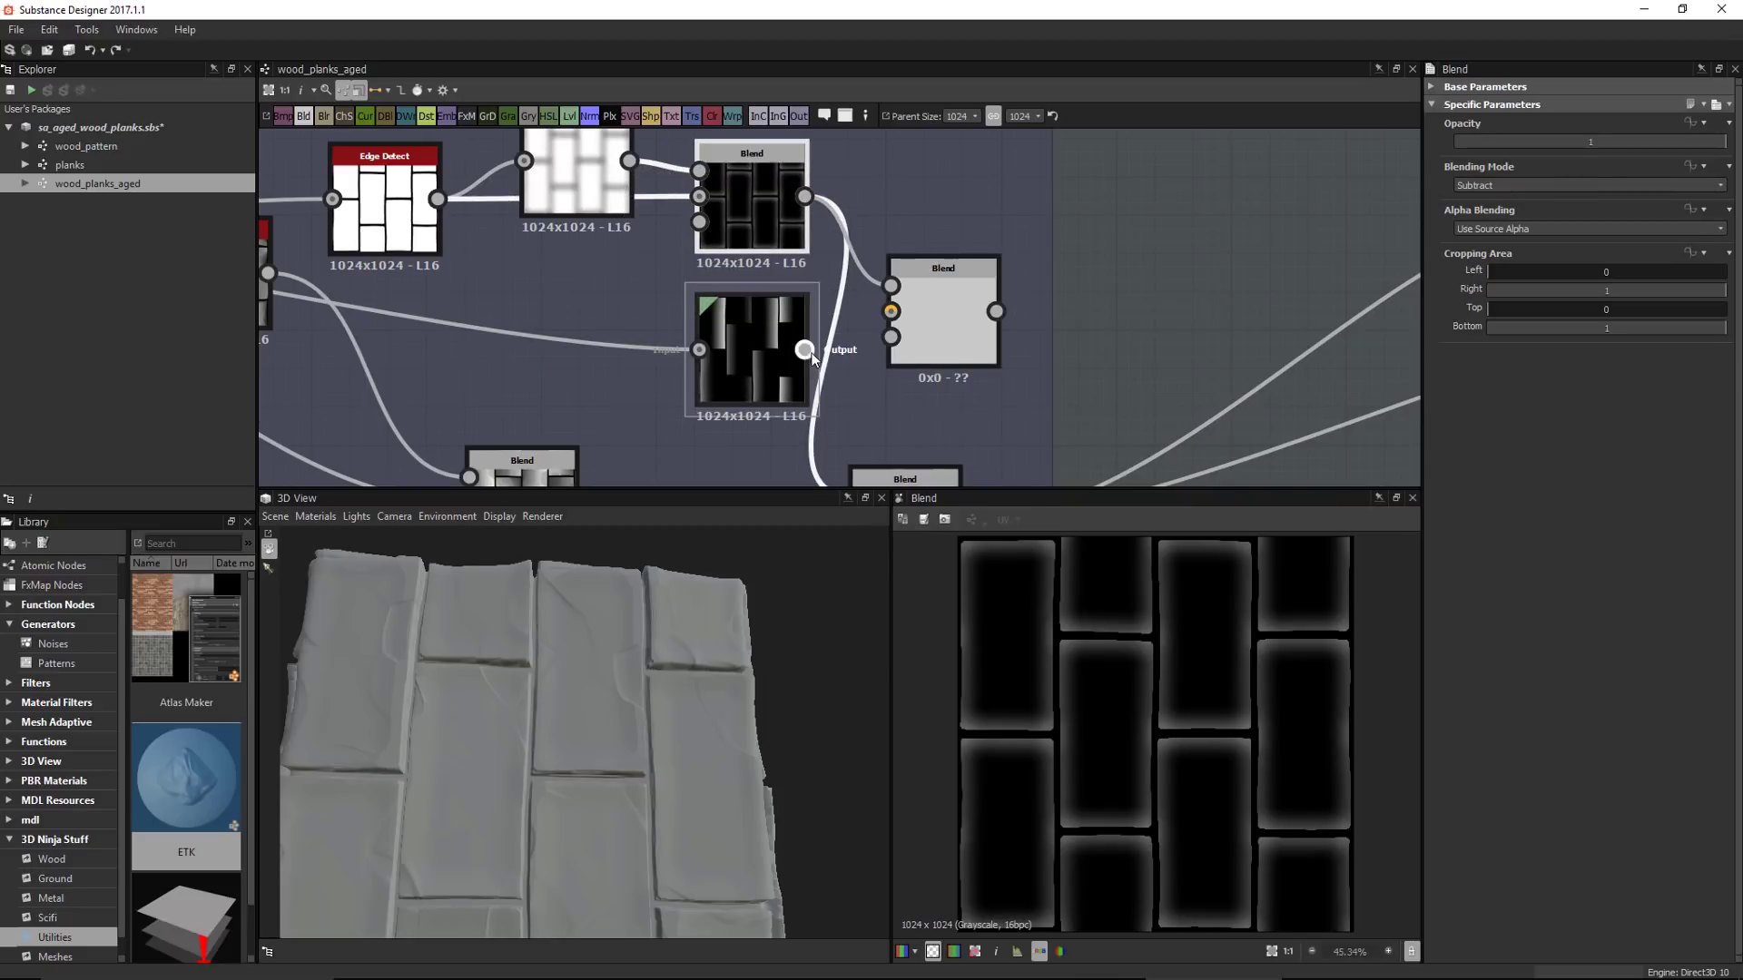
{"action": "left_click_drag", "start_coordinate": [805, 349], "coordinate": [891, 311]}
Set the blending mode of the Blend combining the edge mask and Levels to Multiply
{"action": "left_click", "coordinate": [944, 309]}
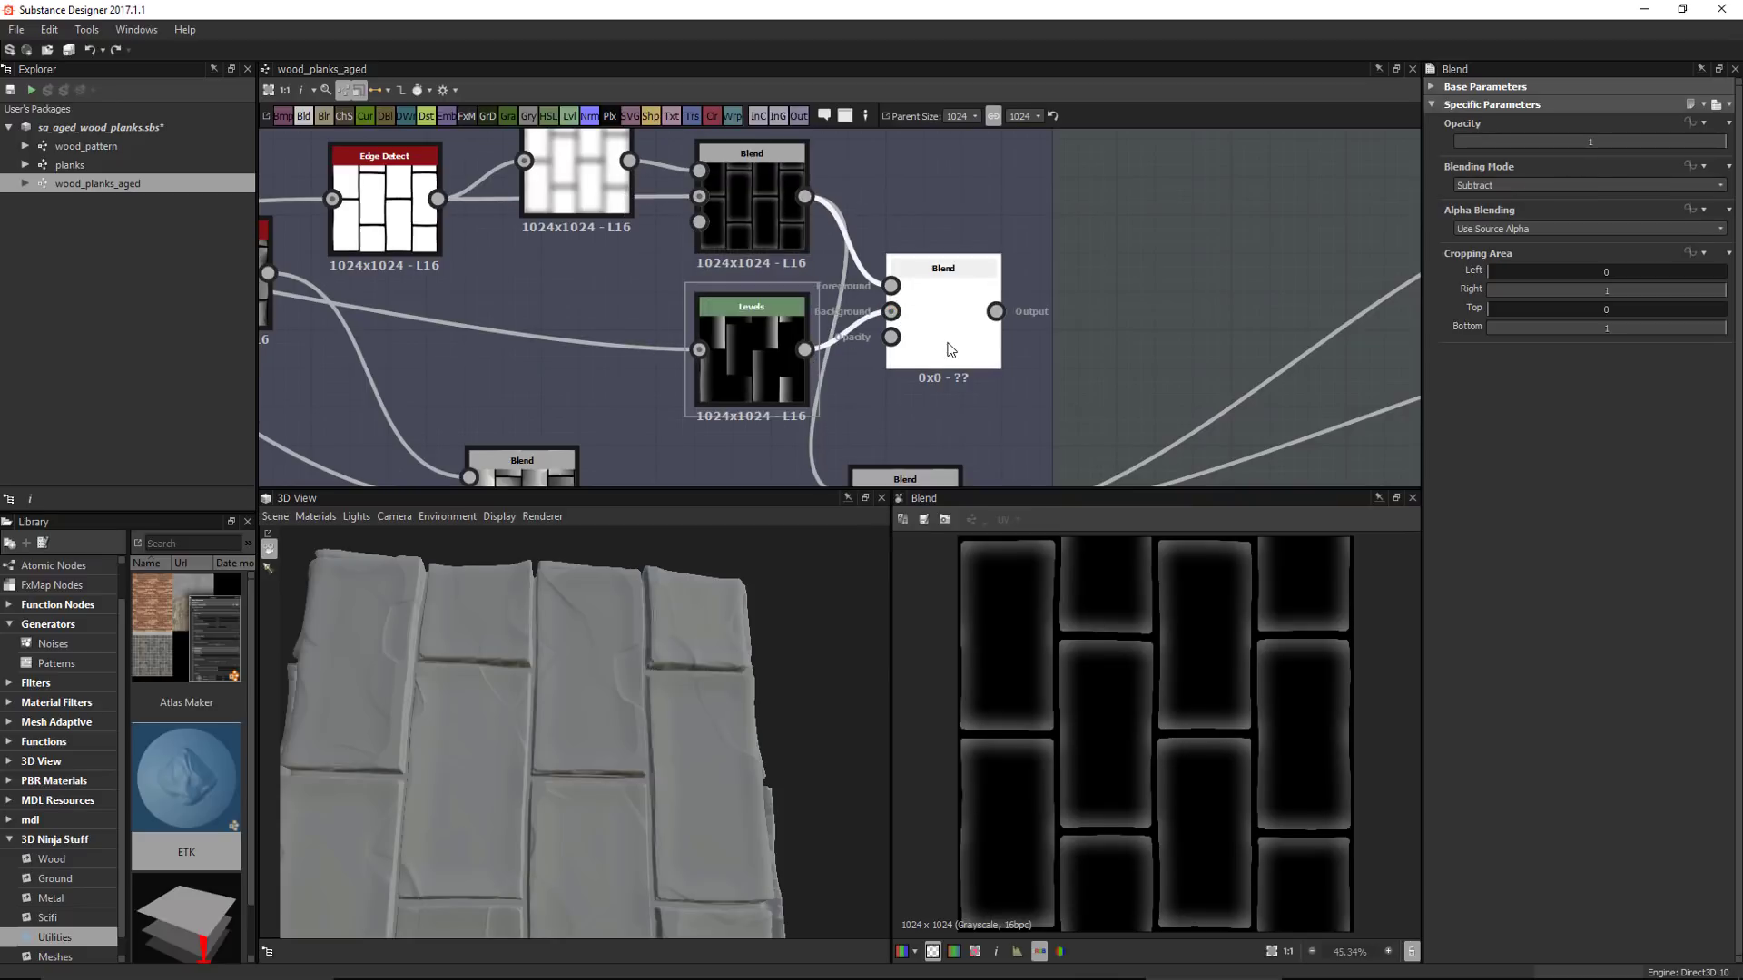
{"action": "left_click", "coordinate": [1491, 183]}
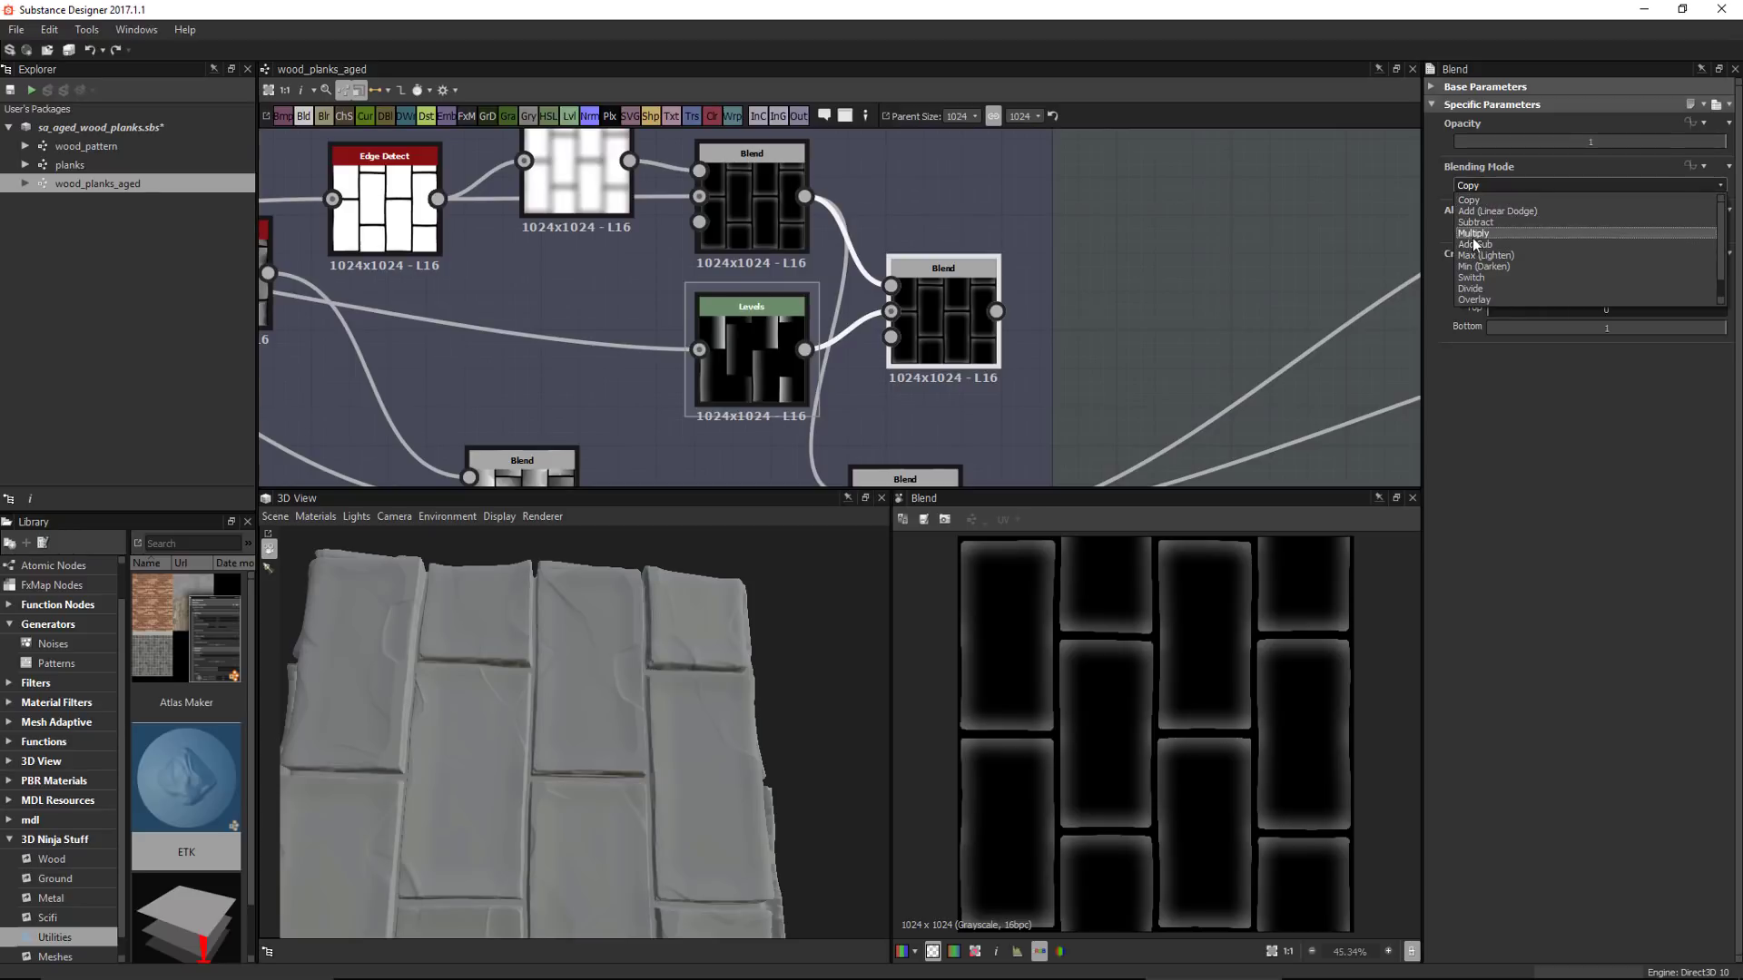
{"action": "left_click", "coordinate": [1473, 234]}
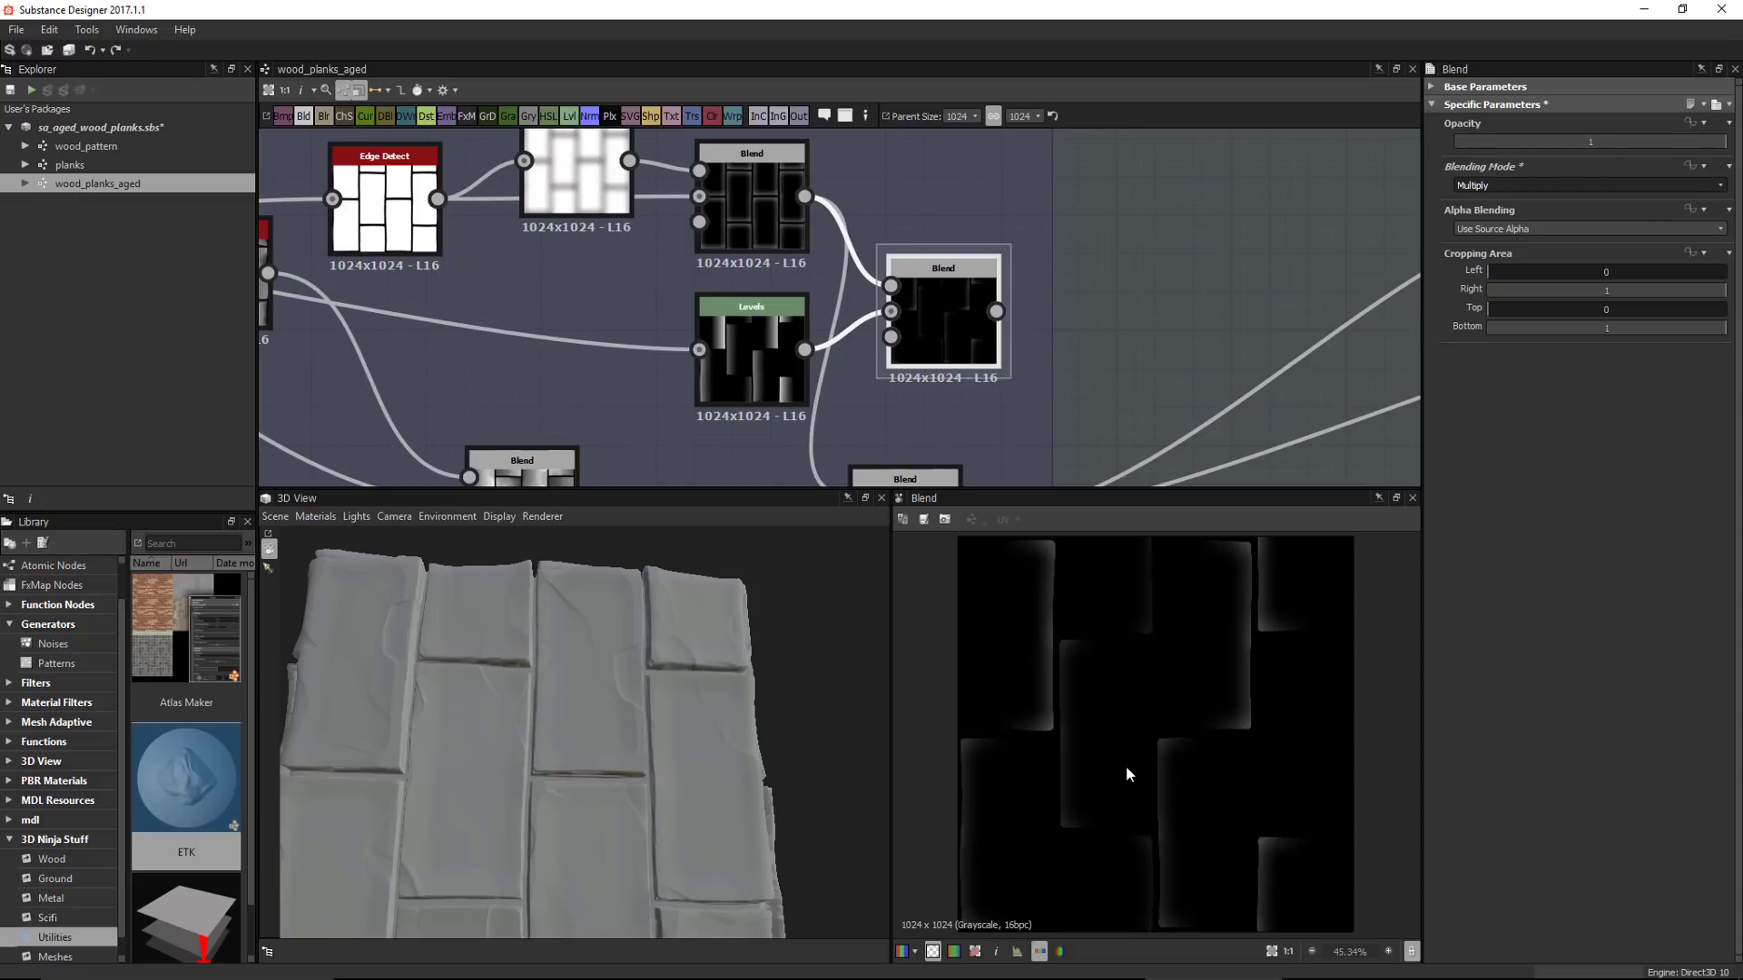
Shift the Levels node away from the Multiply Blend and slightly lower its black input point
{"action": "left_click_drag", "start_coordinate": [752, 338], "coordinate": [696, 330]}
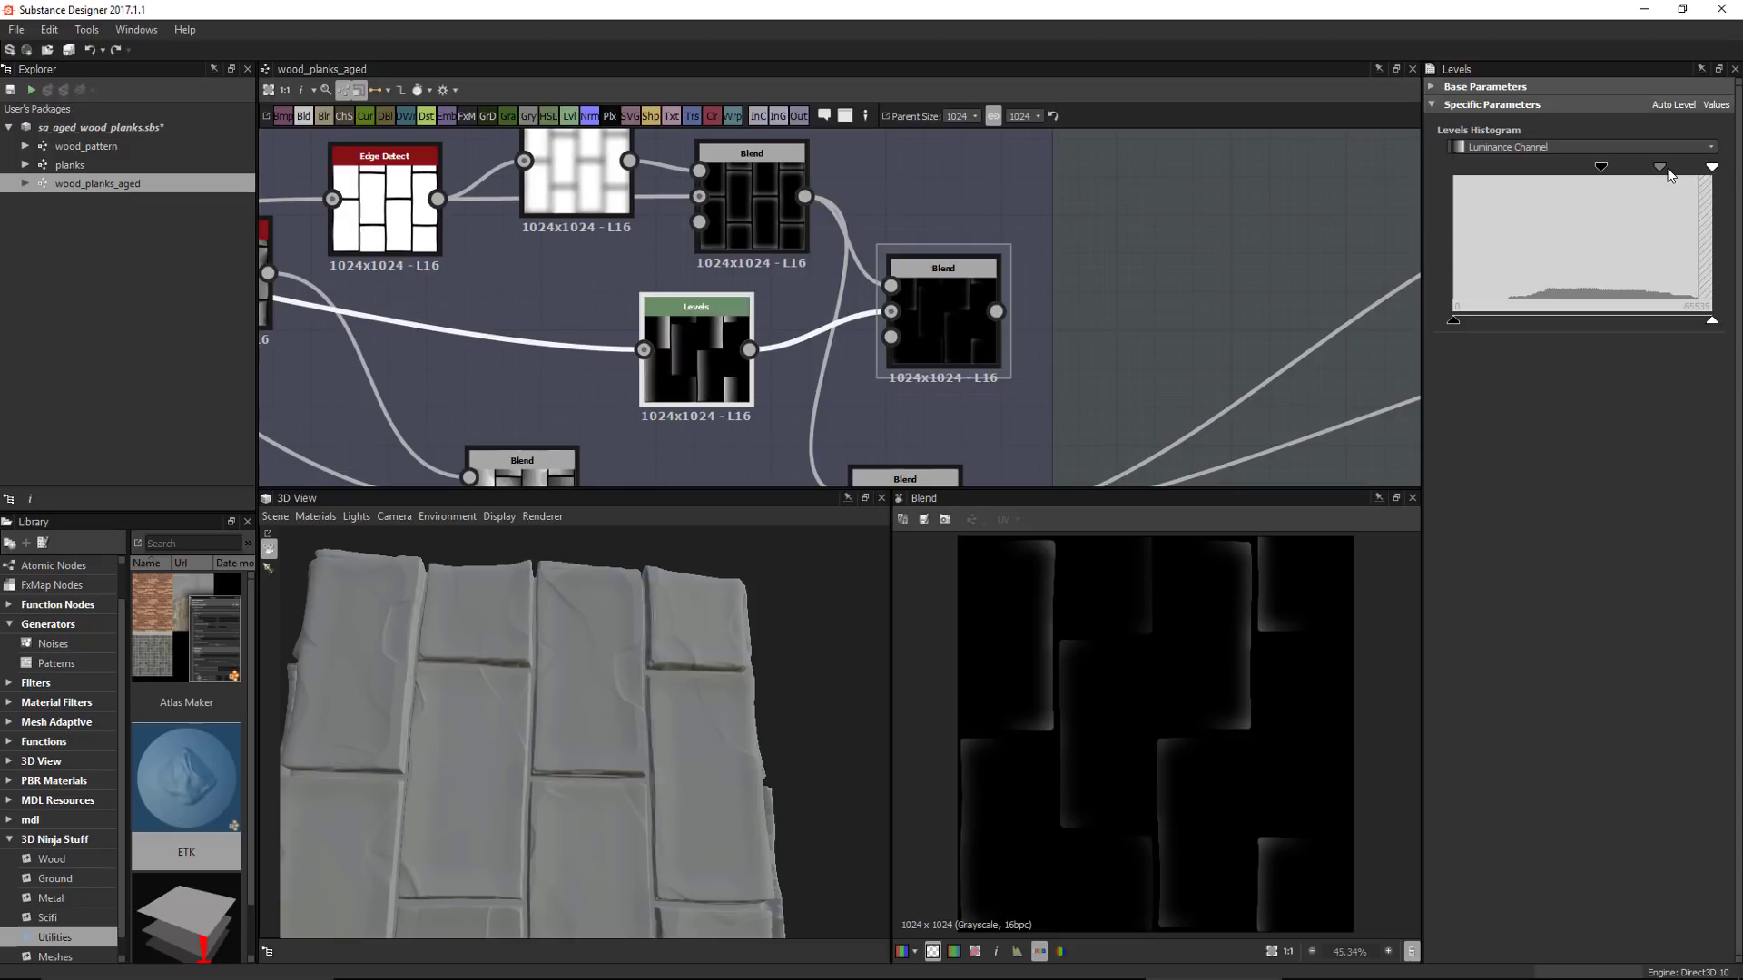
{"action": "mouse_move", "coordinate": [1661, 167]}
{"action": "left_mouse_down"}
{"action": "mouse_move", "coordinate": [1558, 183]}
{"action": "mouse_move", "coordinate": [1581, 191]}
{"action": "mouse_move", "coordinate": [1611, 168]}
{"action": "mouse_move", "coordinate": [1637, 180]}
{"action": "mouse_move", "coordinate": [1595, 173]}
{"action": "mouse_move", "coordinate": [1656, 186]}
{"action": "left_mouse_up"}
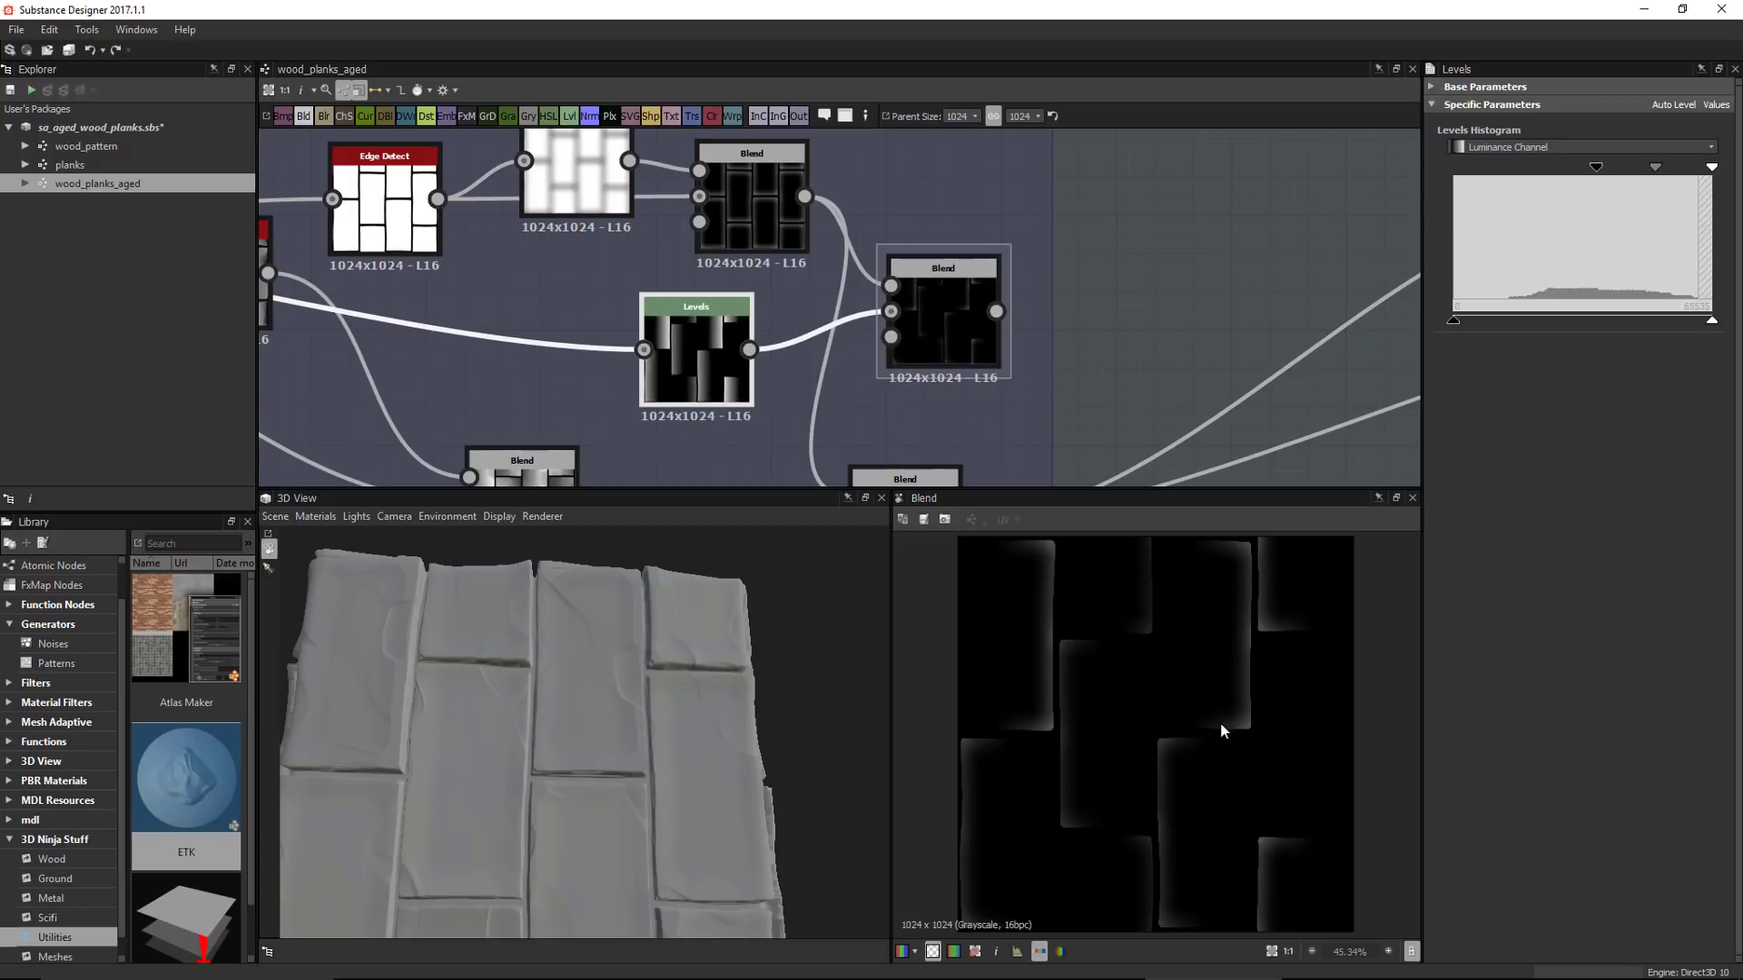
Replace the Add Blend's foreground input with the Multiply Blend's output and inspect the planks in the 3D view
{"action": "scroll", "coordinate": [946, 347], "scroll_direction": "down", "scroll_amount": 5}
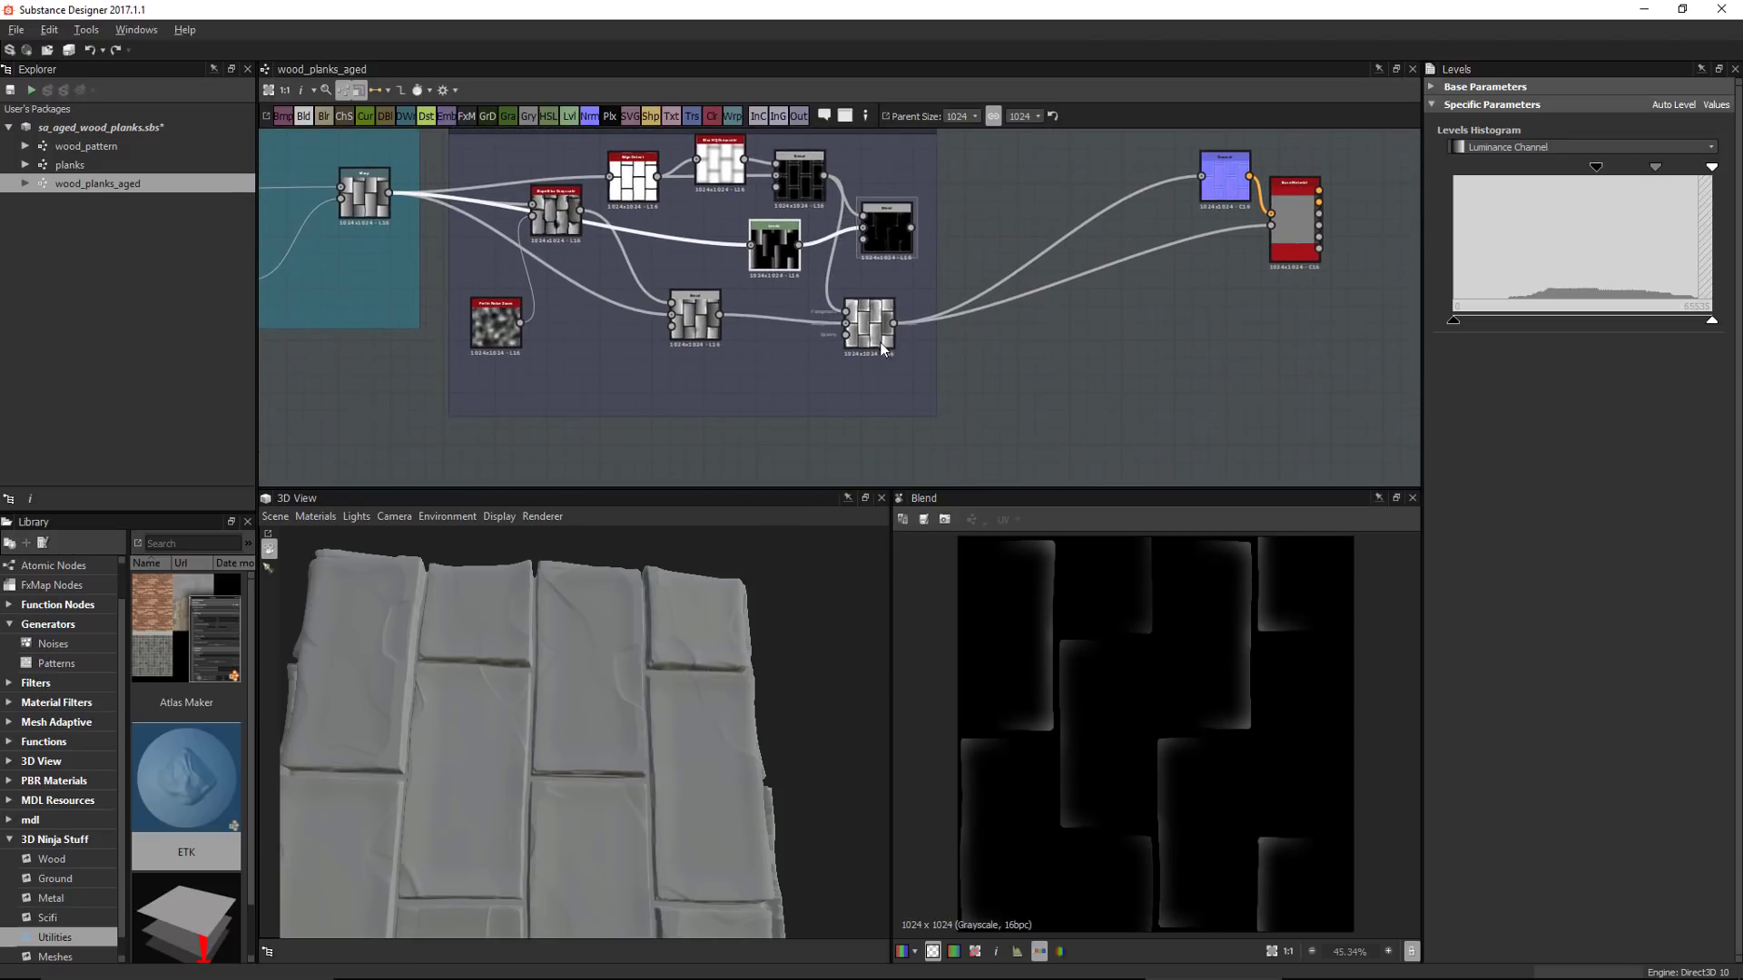
{"action": "scroll", "coordinate": [917, 324], "scroll_direction": "up", "scroll_amount": 5}
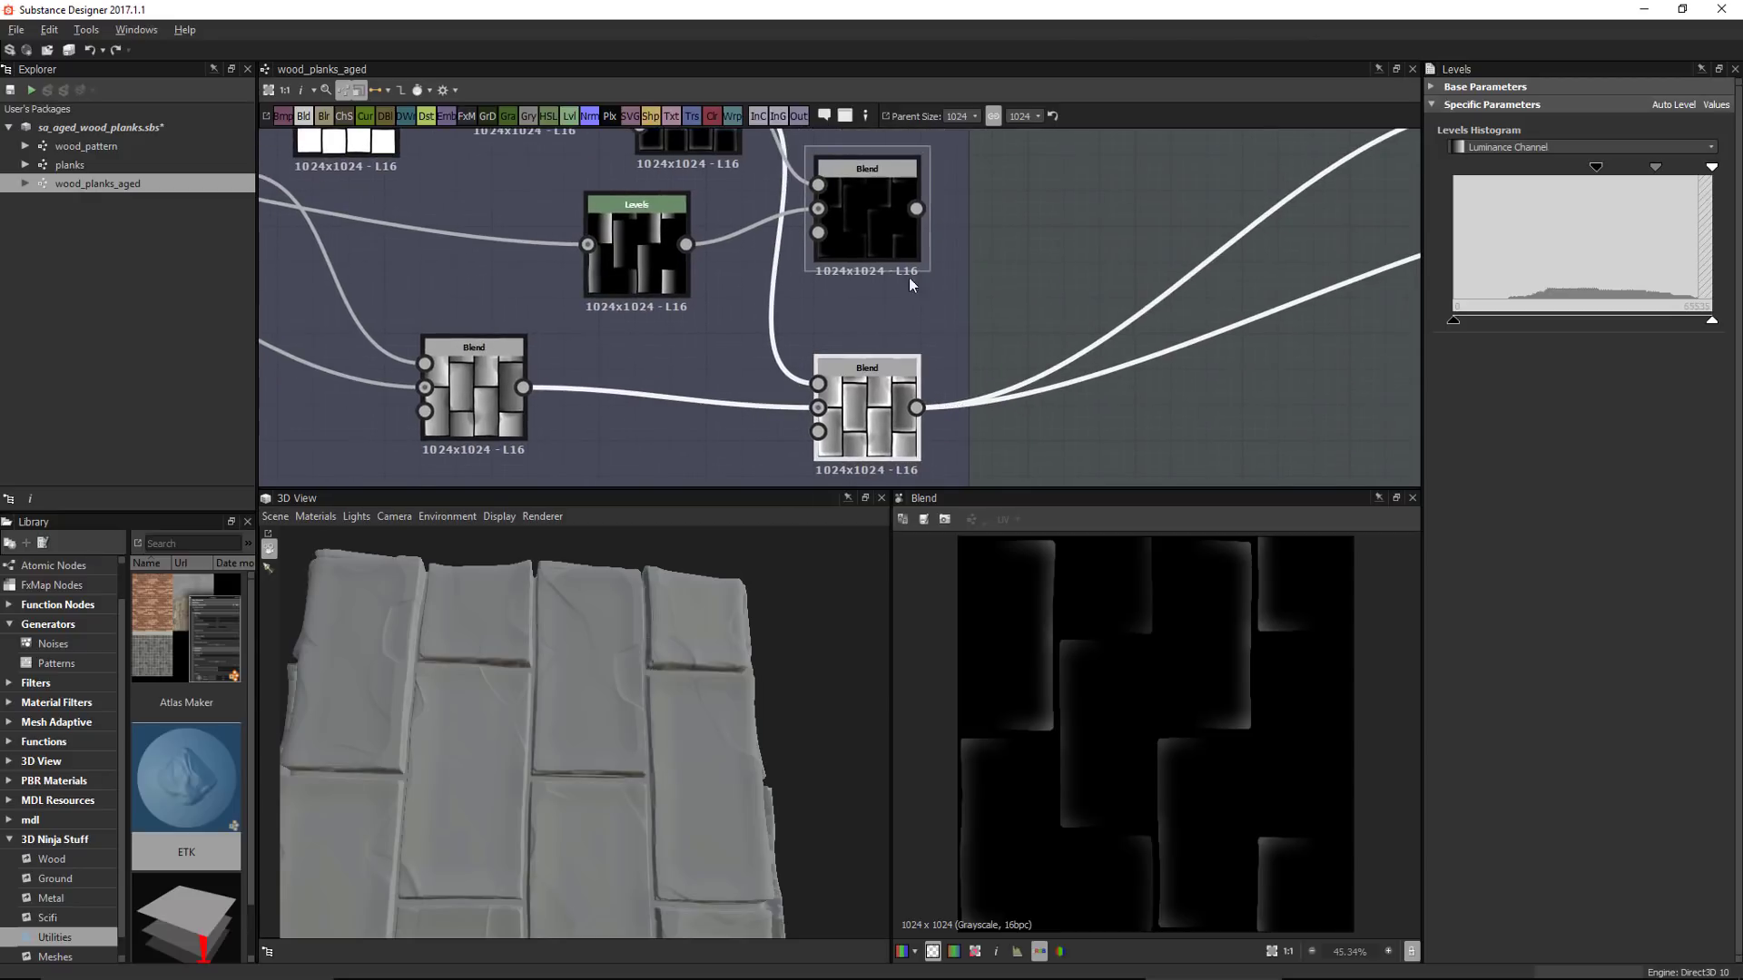
{"action": "left_click_drag", "start_coordinate": [961, 170], "coordinate": [818, 383]}
{"action": "left_click", "coordinate": [881, 434]}
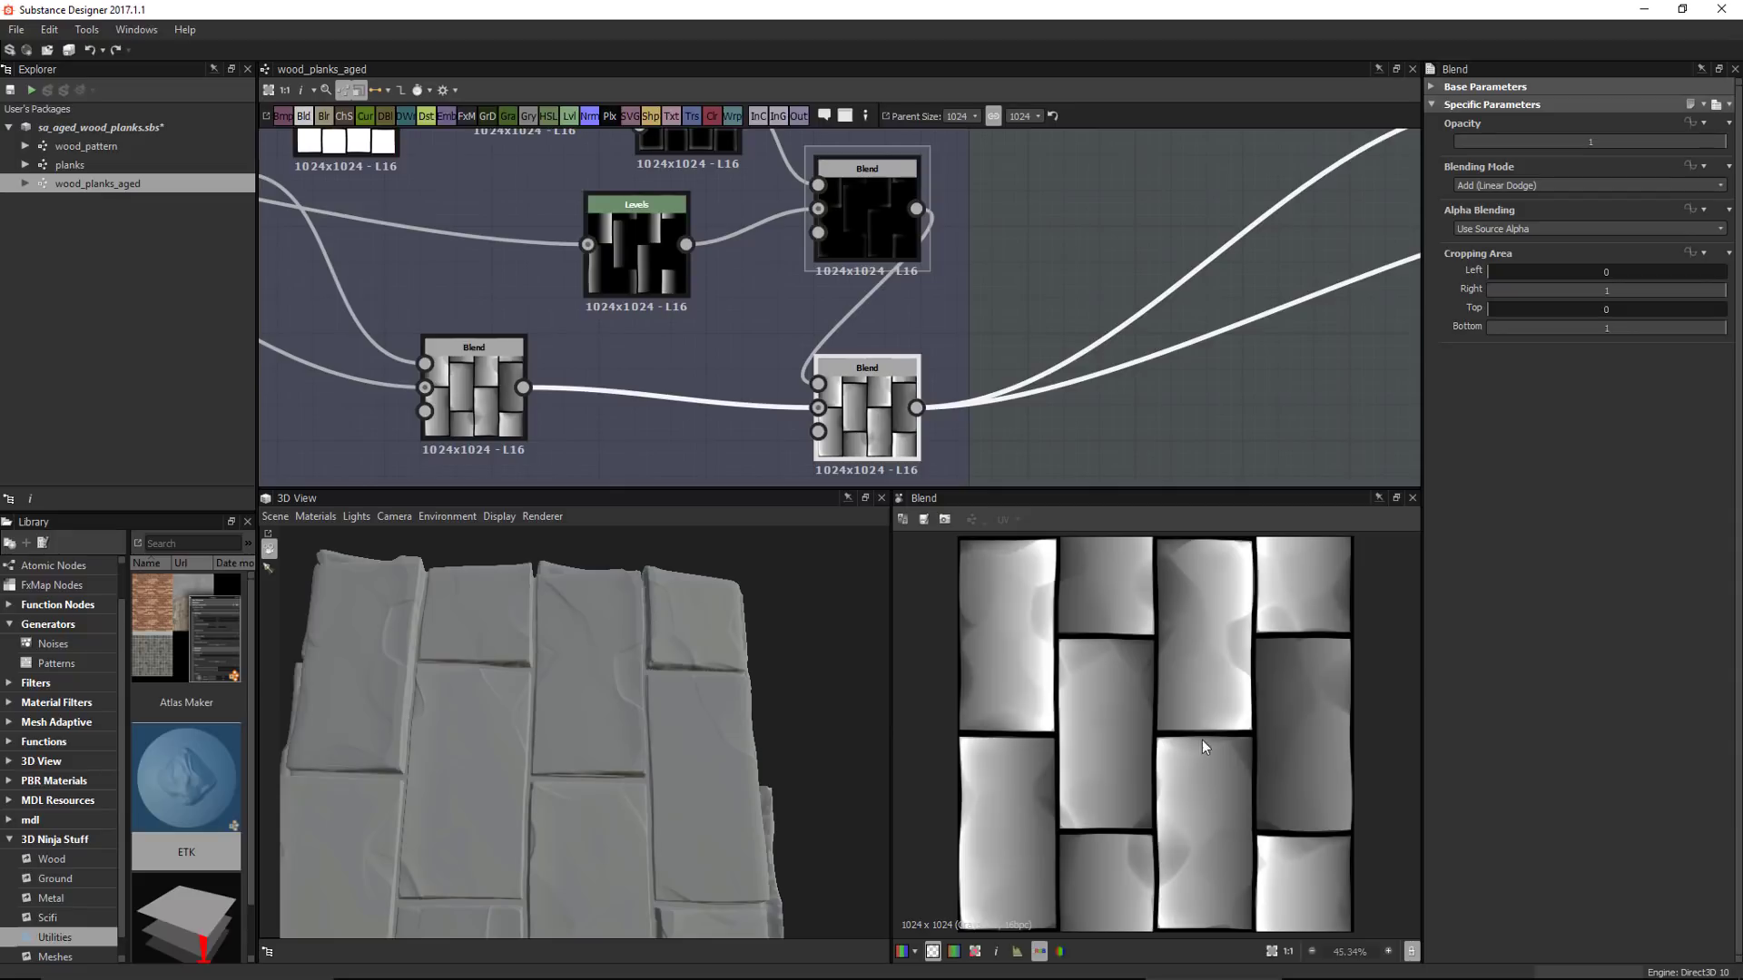
{"action": "left_click_drag", "start_coordinate": [711, 812], "coordinate": [623, 656]}
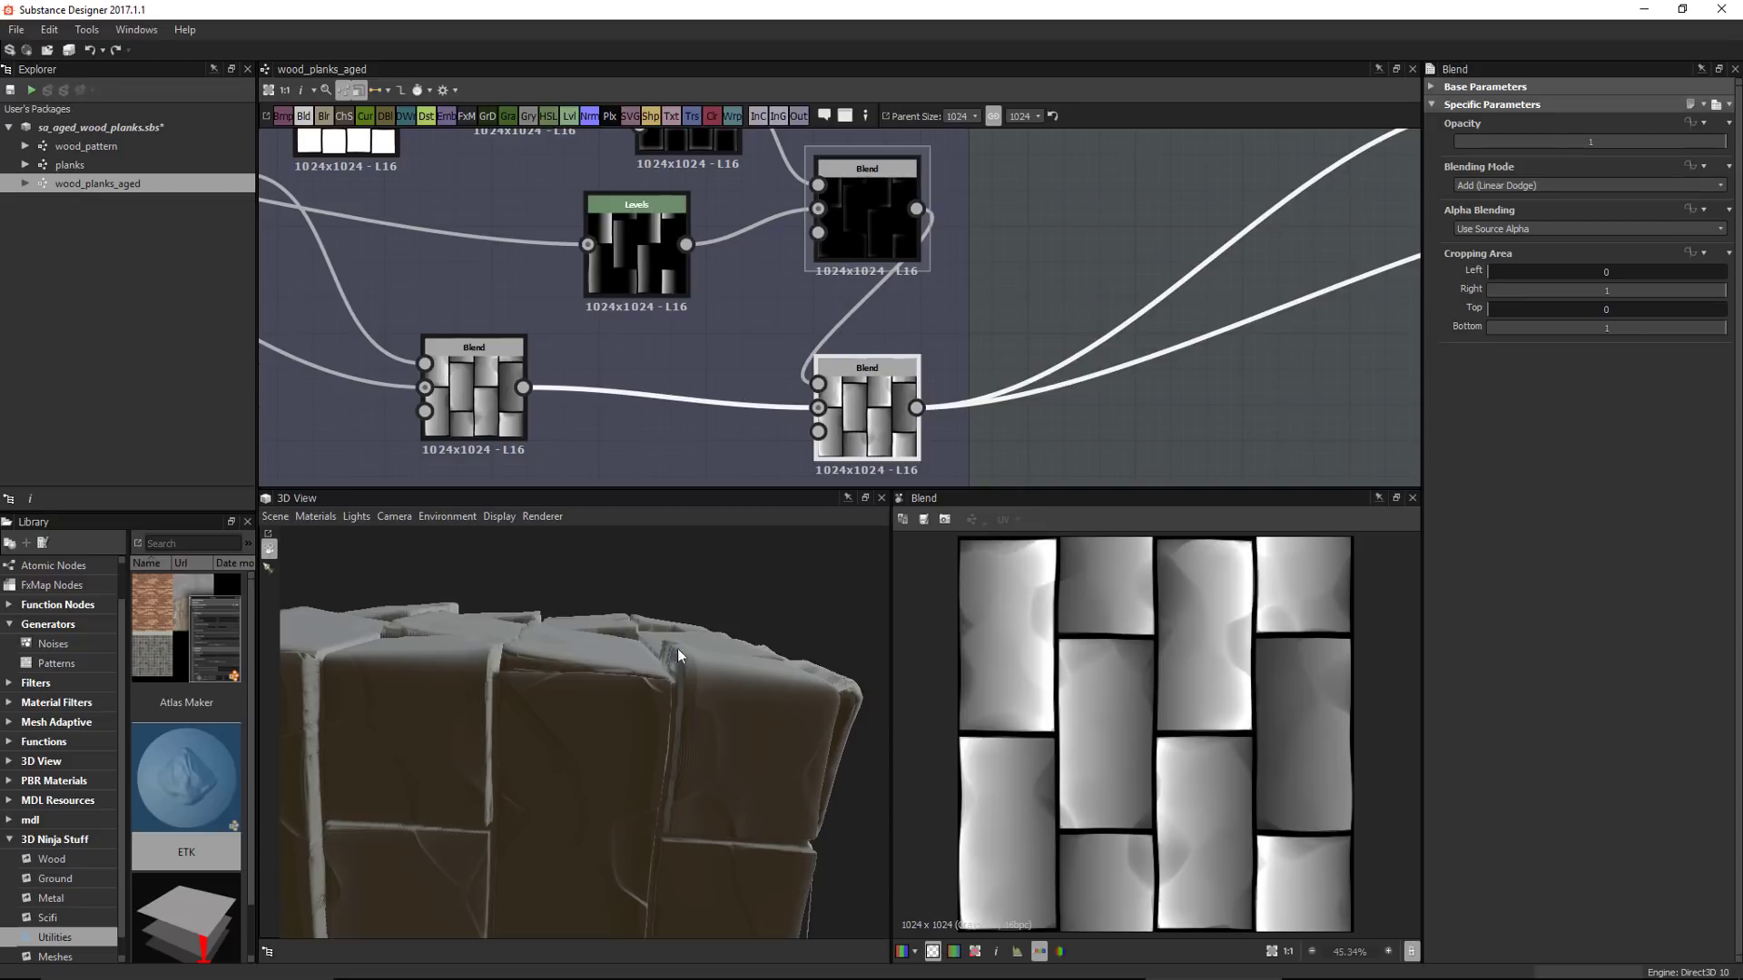
{"action": "left_click_drag", "start_coordinate": [677, 648], "coordinate": [677, 705]}
Rearrange the Multiply Blend and Add Blend inside the Large-Medium Shapes frame to space out the final nodes
{"action": "scroll", "coordinate": [808, 302], "scroll_direction": "down", "scroll_amount": 3}
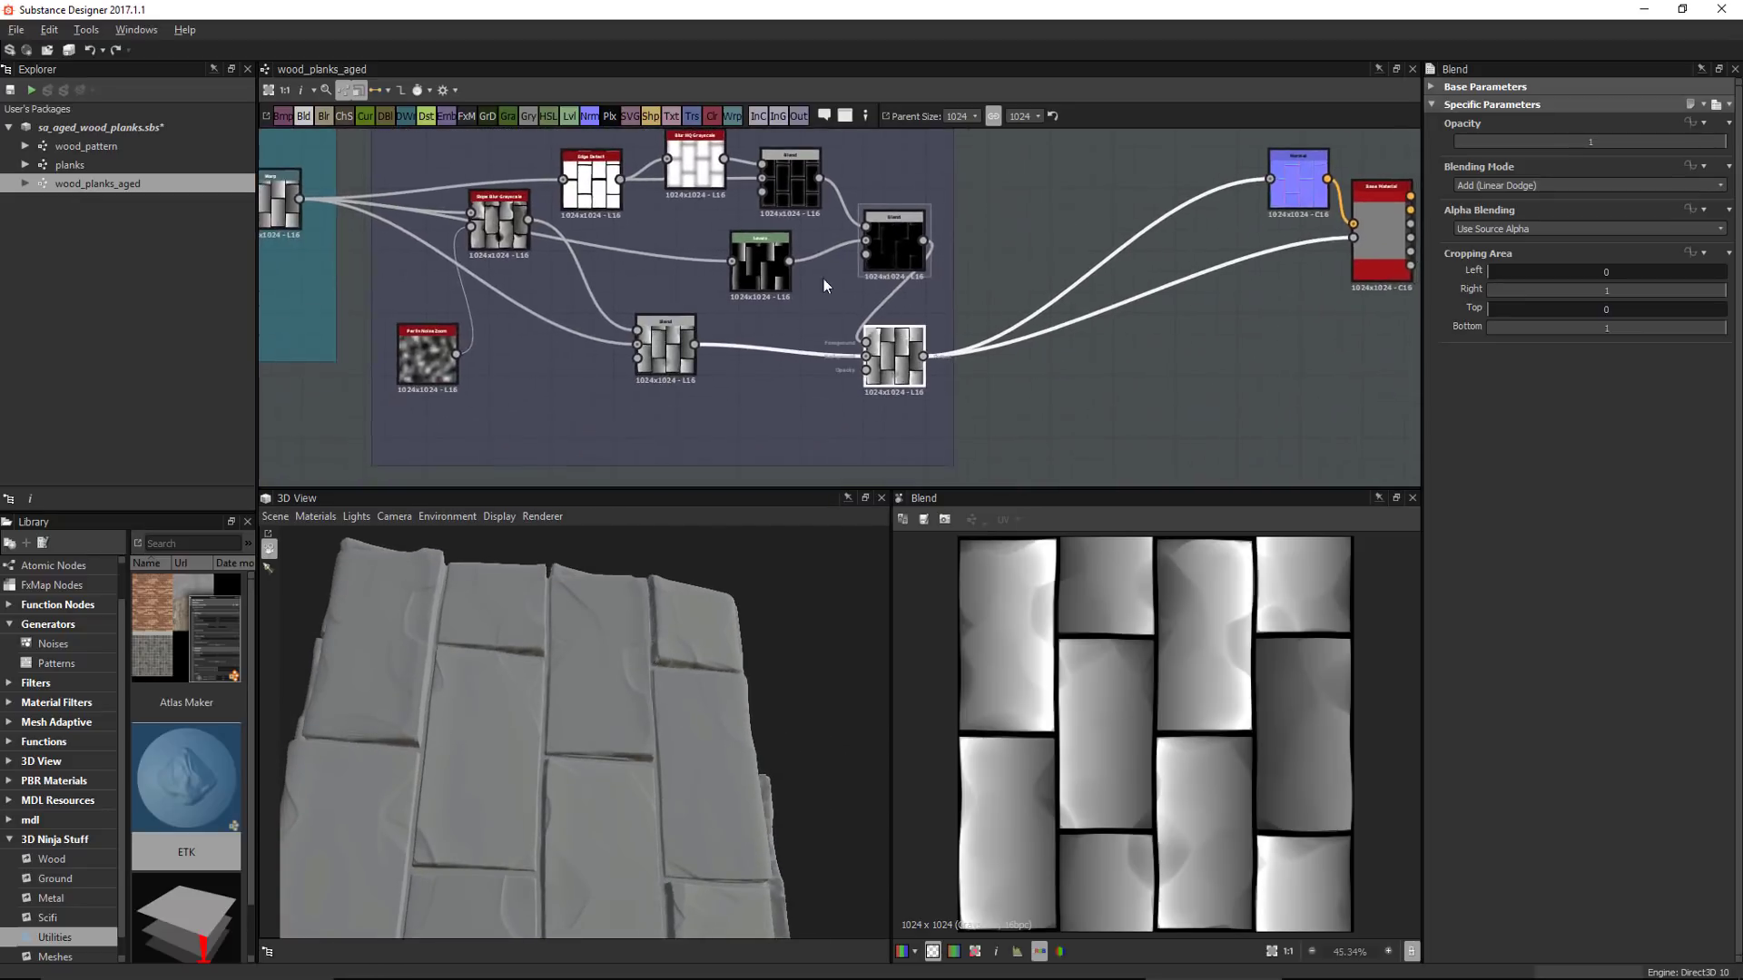
{"action": "scroll", "coordinate": [930, 358], "scroll_direction": "down", "scroll_amount": 2}
{"action": "left_click", "coordinate": [935, 427]}
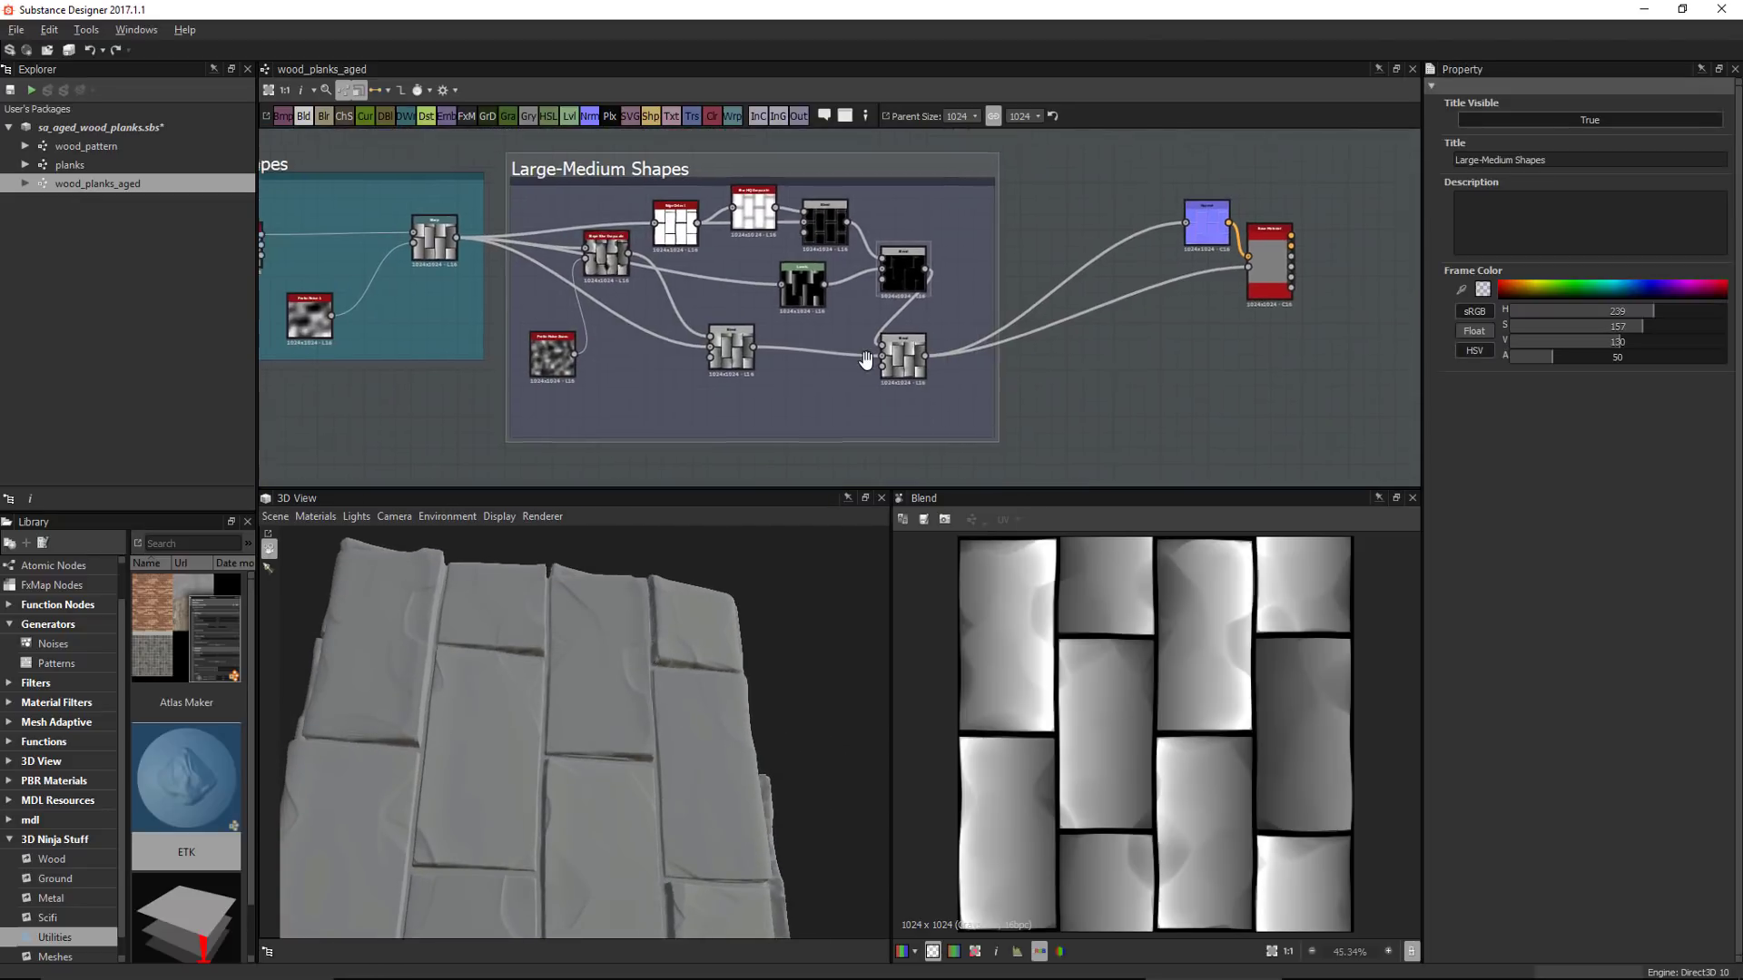
{"action": "scroll", "coordinate": [726, 298], "scroll_direction": "up", "scroll_amount": 2}
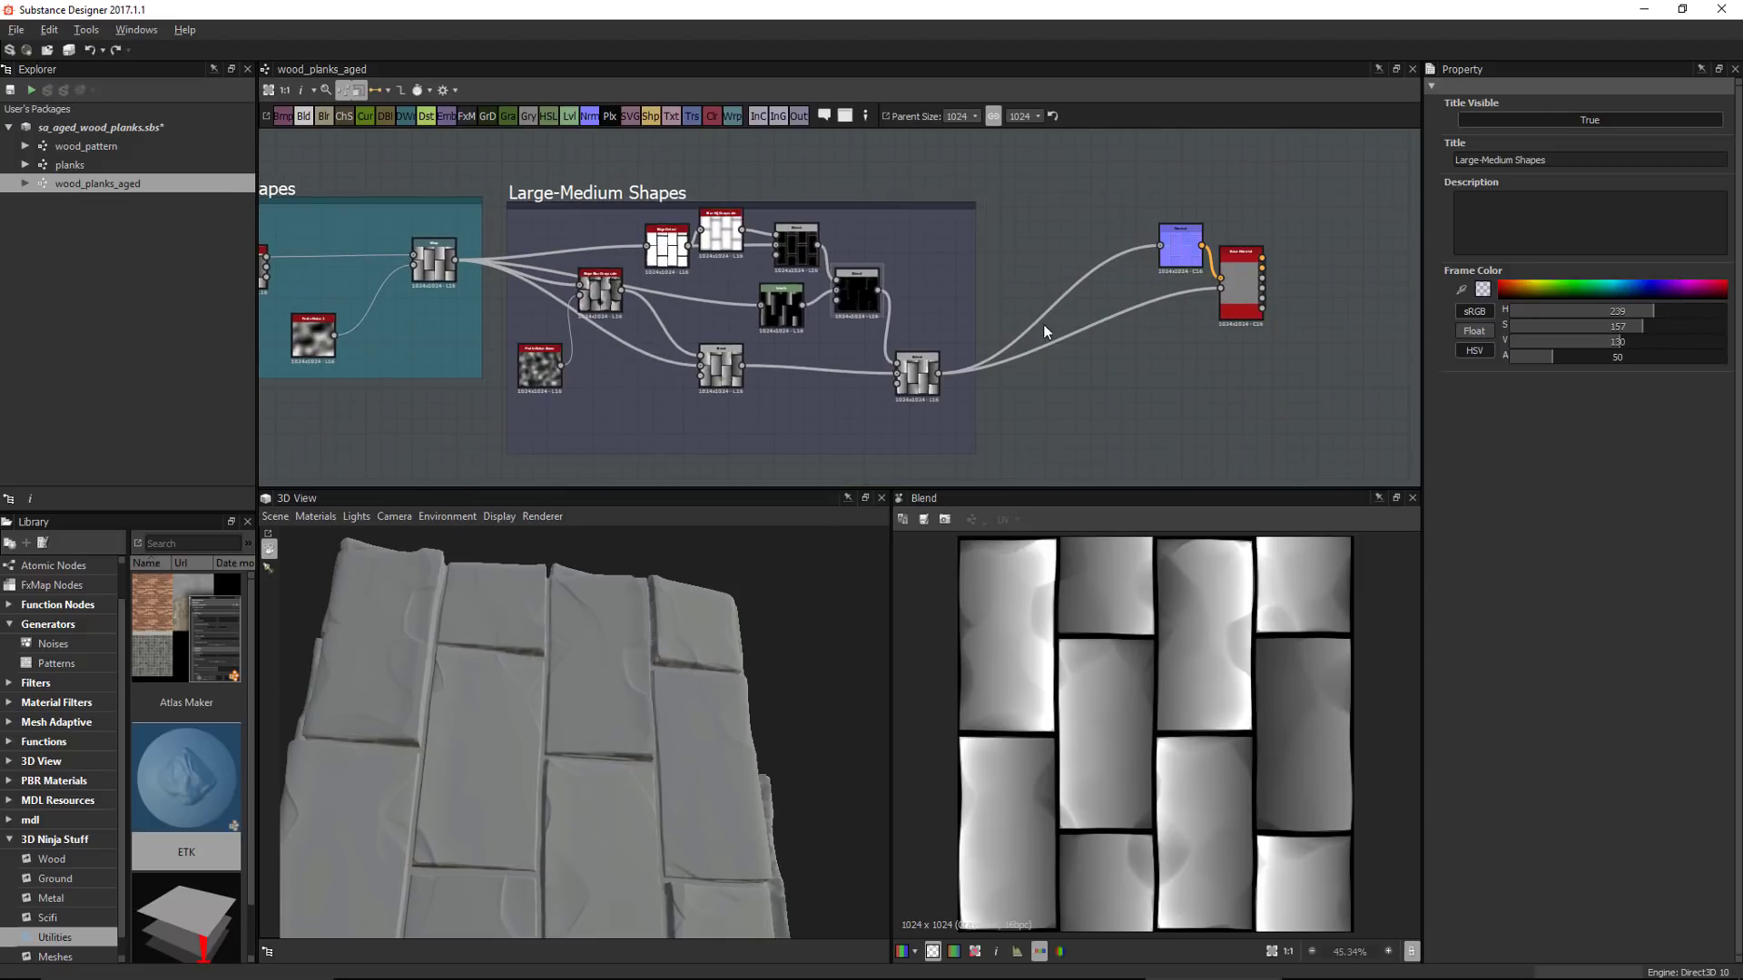
Move the Normal and Base Material nodes together farther along the graph to free space after Large-Medium Shapes
{"action": "middle_click_drag", "start_coordinate": [1153, 417], "coordinate": [1147, 347]}
{"action": "scroll", "coordinate": [1148, 347], "scroll_direction": "down", "scroll_amount": 2}
{"action": "middle_click_drag", "start_coordinate": [942, 320], "coordinate": [874, 216]}
{"action": "middle_click_drag", "start_coordinate": [975, 344], "coordinate": [742, 363]}
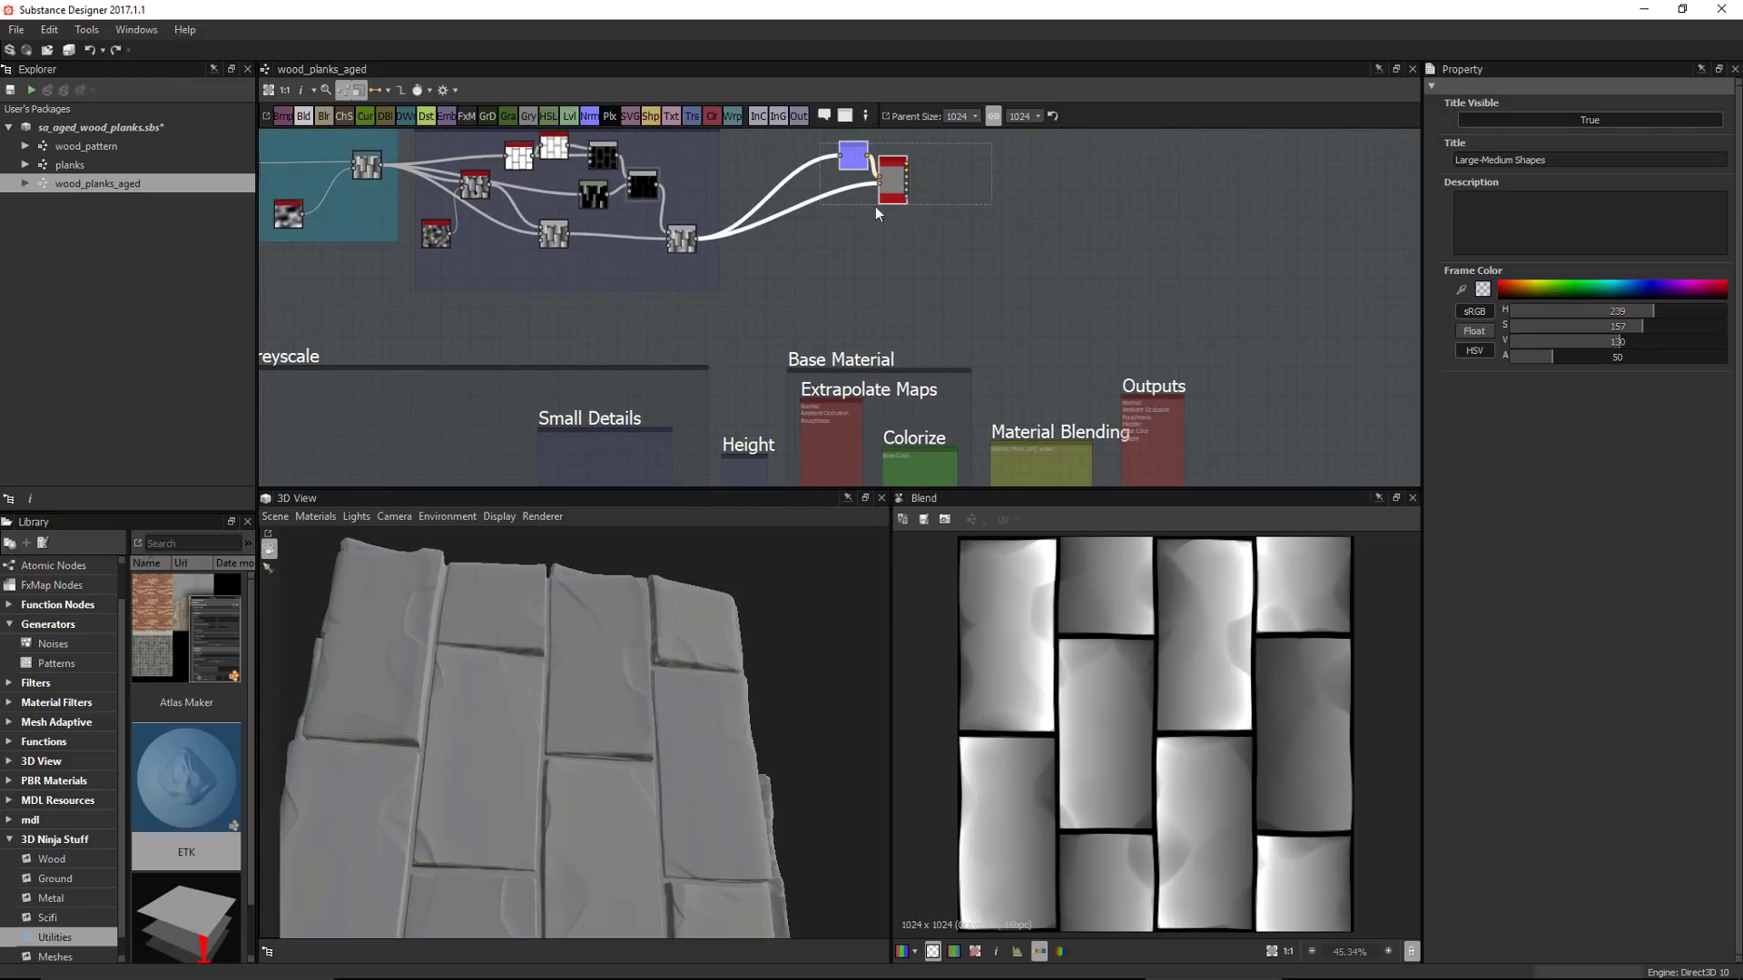
{"action": "left_click_drag", "start_coordinate": [887, 201], "coordinate": [1227, 256]}
Move the Small Details frame up beside the Large-Medium Shapes frame and align it with that frame's upper edge
{"action": "middle_click_drag", "start_coordinate": [1161, 255], "coordinate": [1242, 212]}
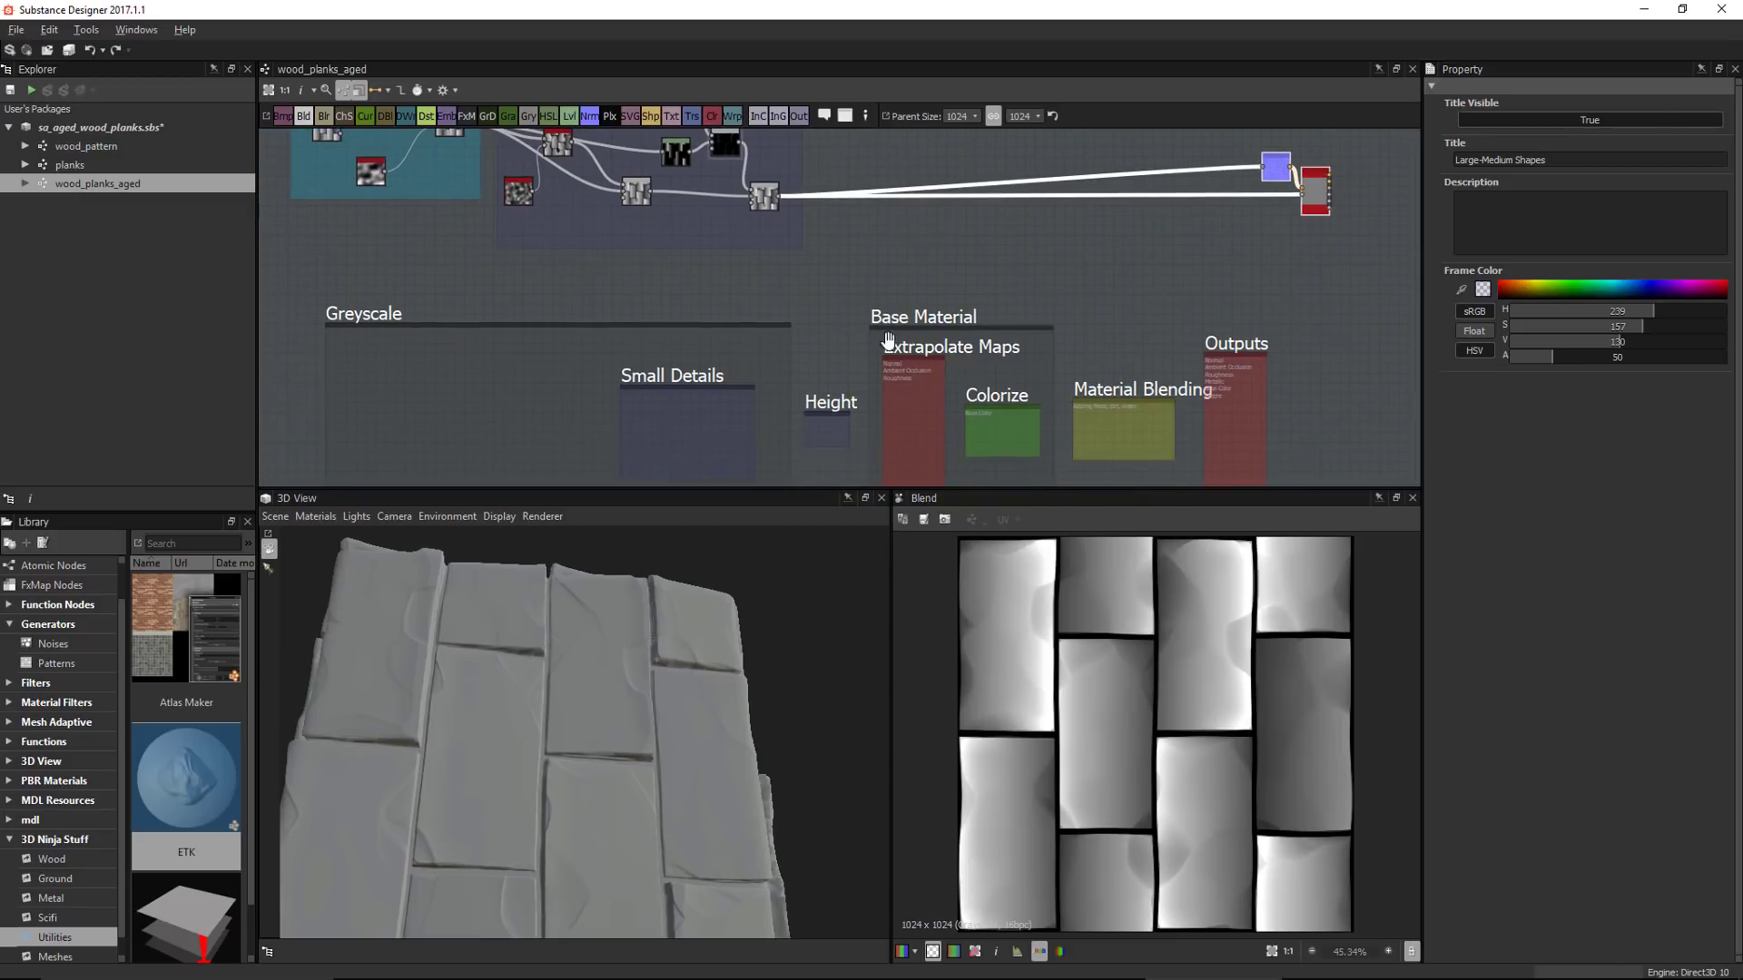
{"action": "left_click", "coordinate": [738, 372]}
{"action": "left_click_drag", "start_coordinate": [738, 372], "coordinate": [910, 175]}
{"action": "middle_click_drag", "start_coordinate": [852, 304], "coordinate": [822, 472]}
{"action": "scroll", "coordinate": [899, 400], "scroll_direction": "up", "scroll_amount": 4}
{"action": "left_click_drag", "start_coordinate": [818, 321], "coordinate": [798, 200]}
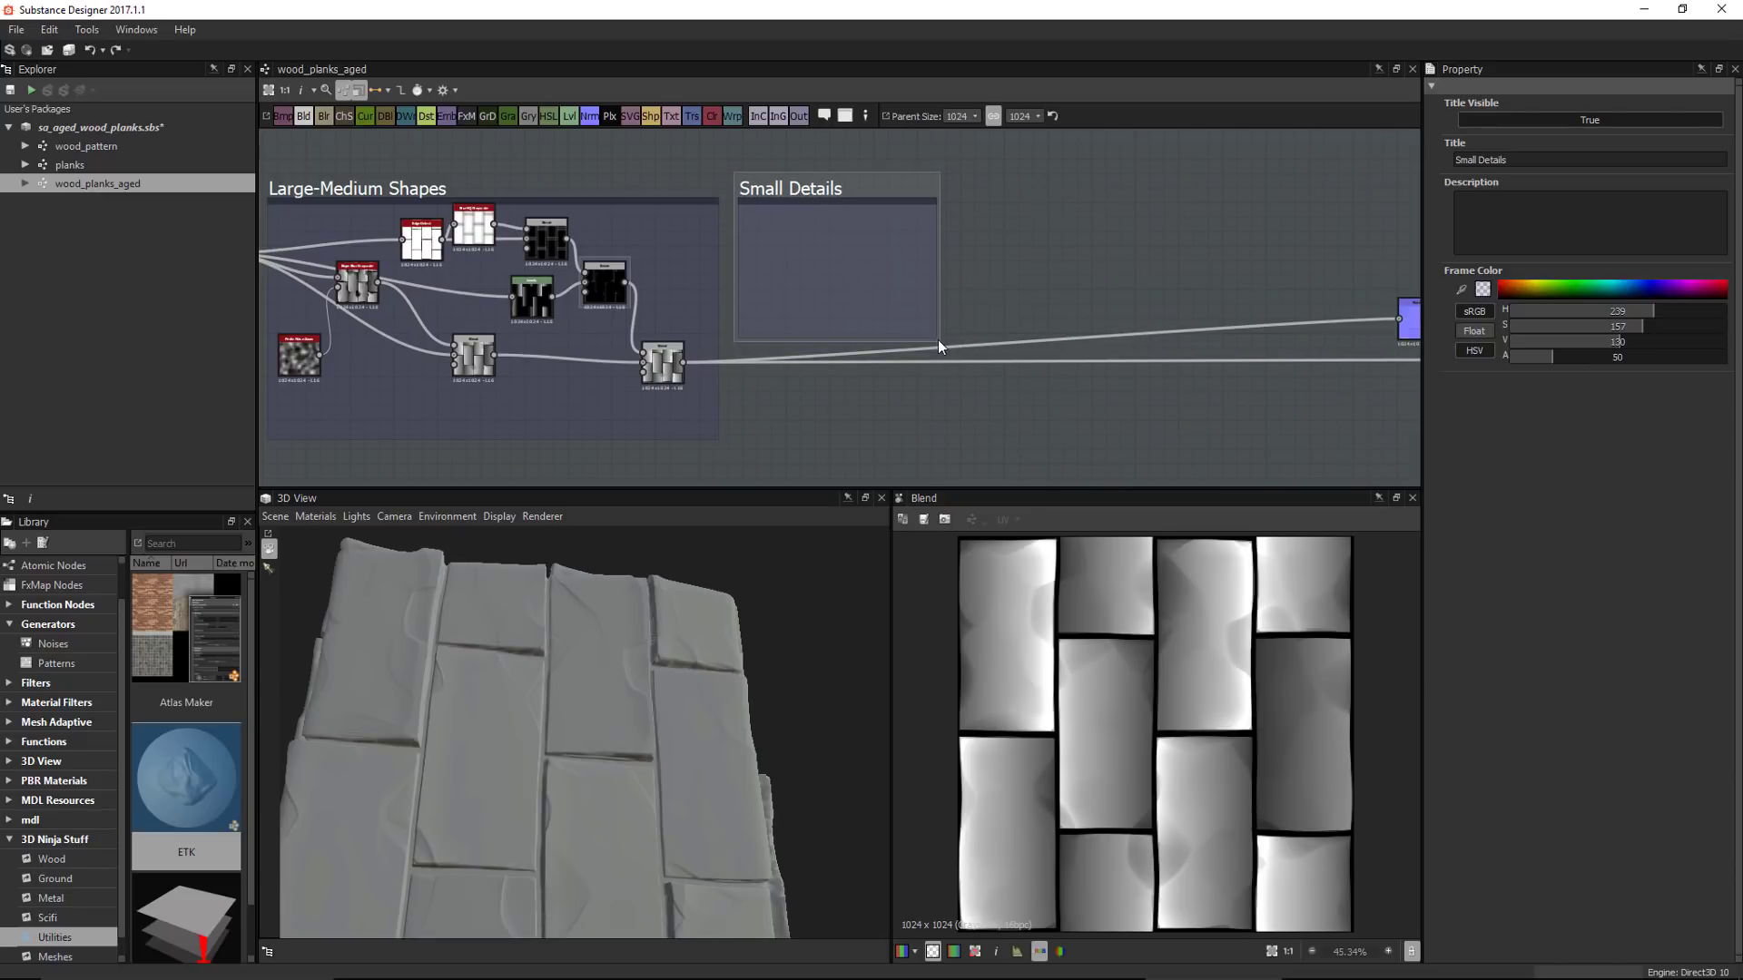
Enlarge the Small Details frame to match the Large-Medium Shapes frame's height and leave room for new nodes
{"action": "left_click_drag", "start_coordinate": [939, 341], "coordinate": [1272, 438]}
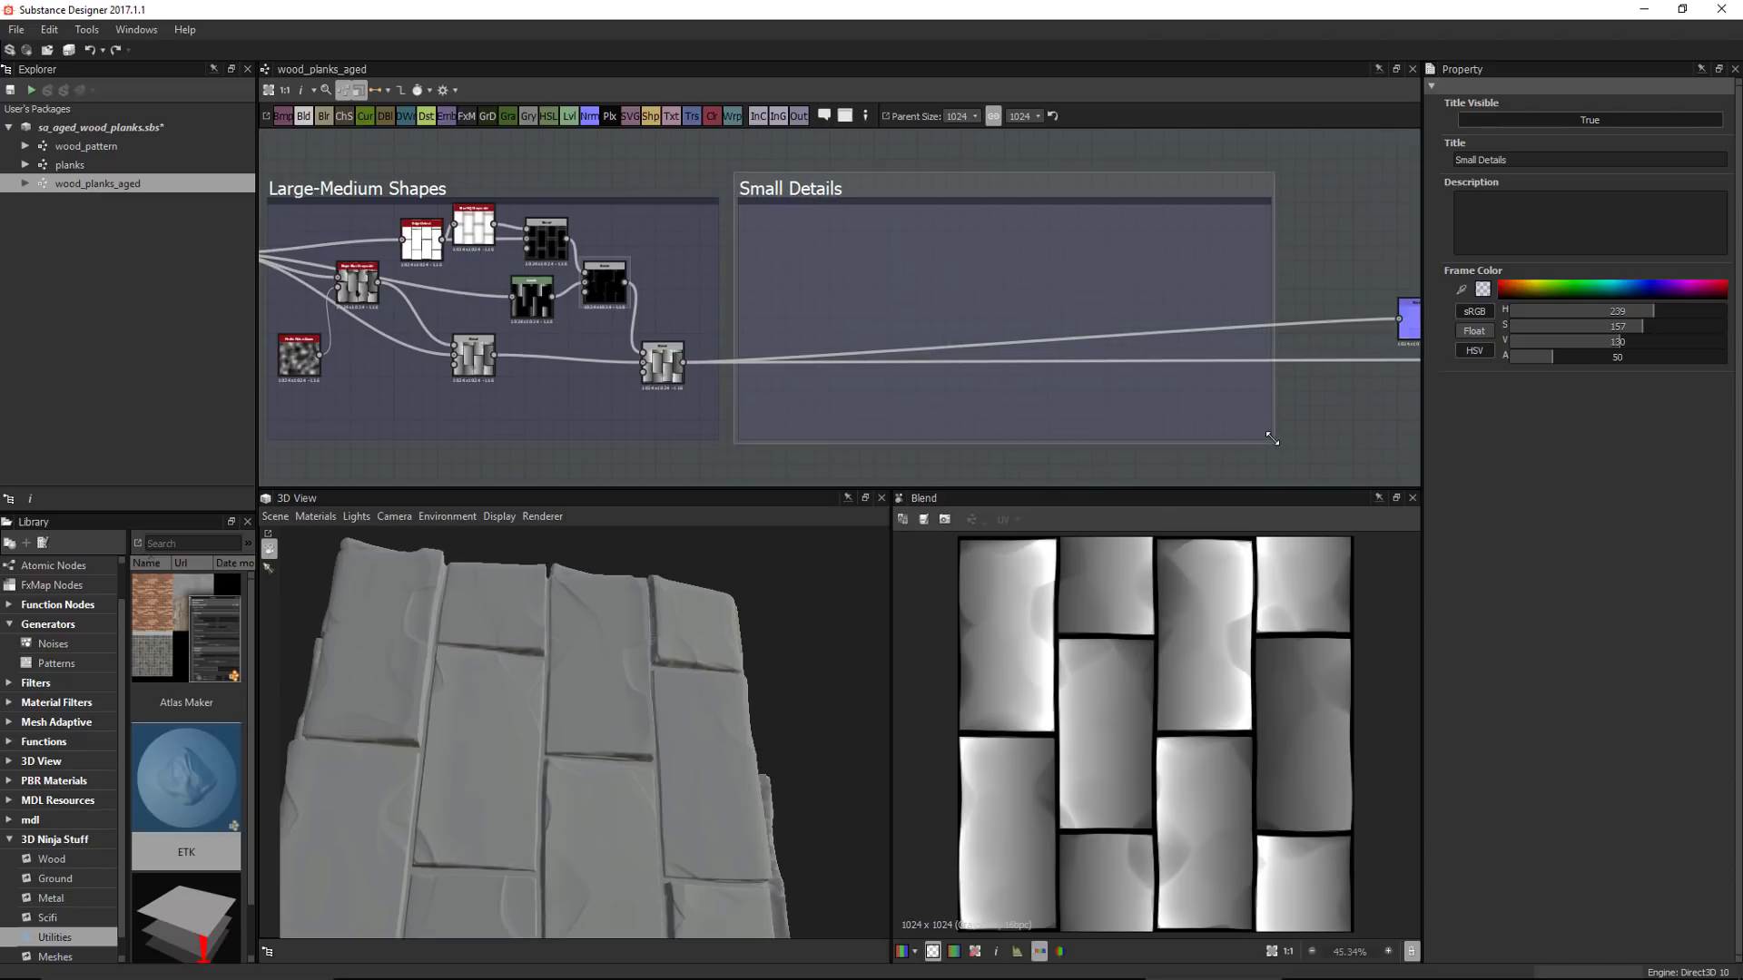
{"action": "middle_click_drag", "start_coordinate": [1023, 345], "coordinate": [934, 300]}
{"action": "scroll", "coordinate": [1000, 350], "scroll_direction": "up", "scroll_amount": 1}
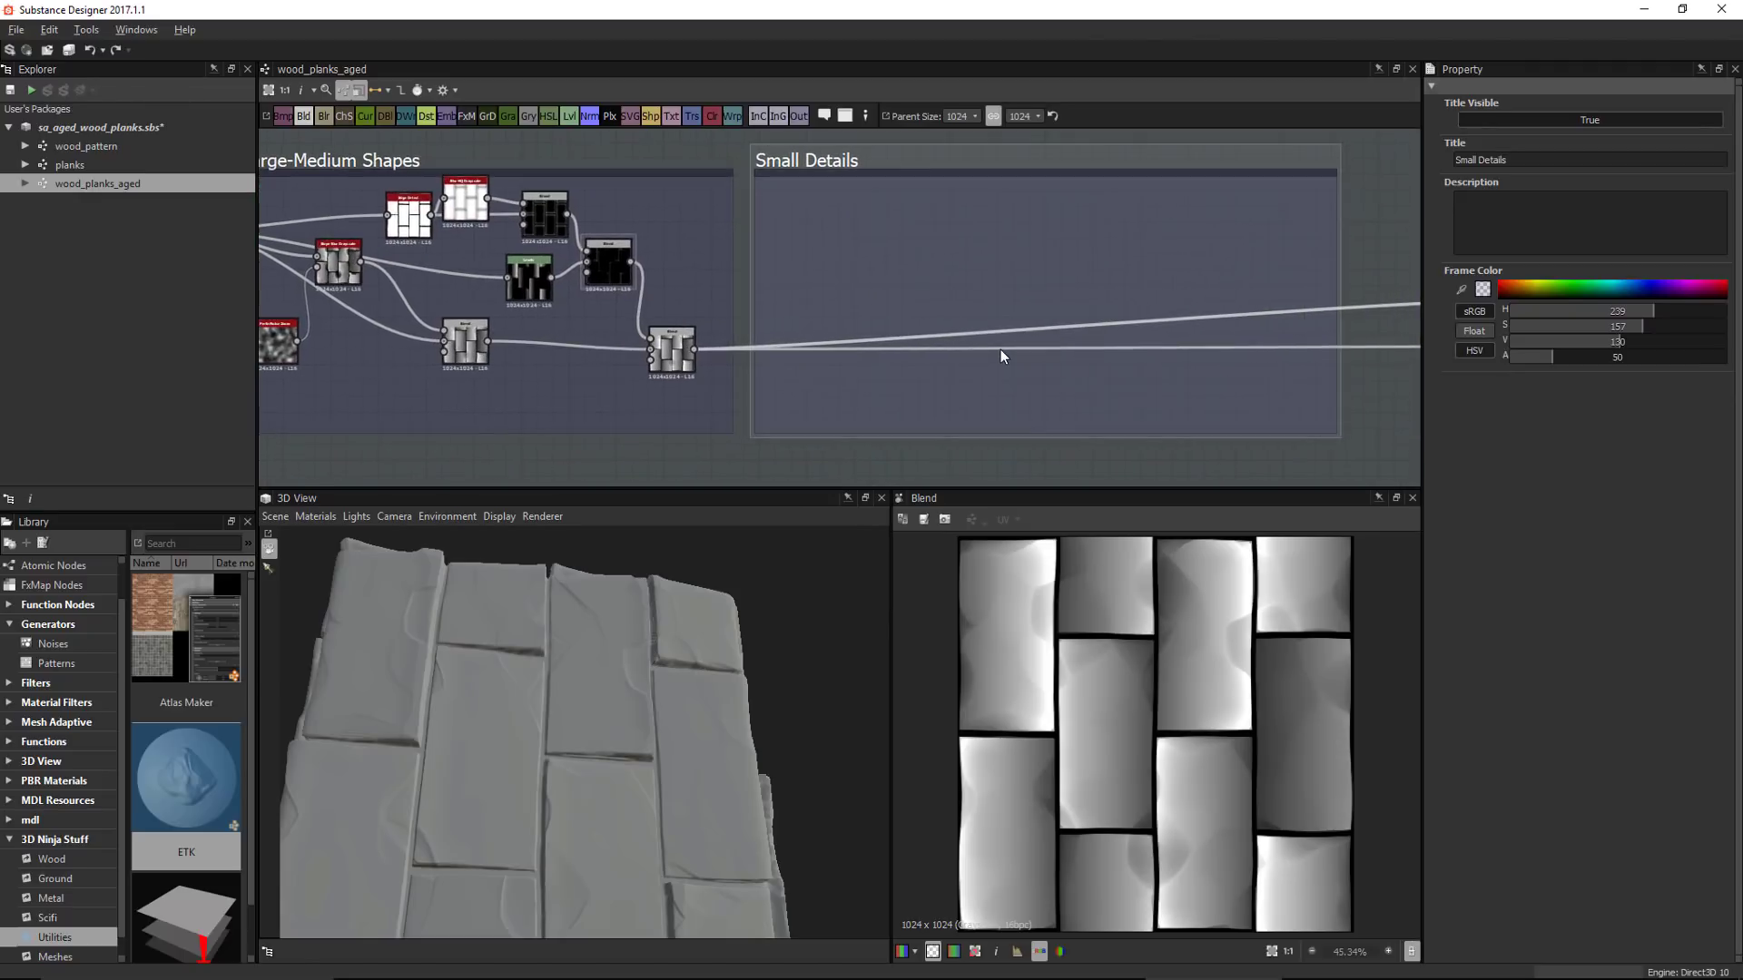
{"action": "middle_click_drag", "start_coordinate": [1000, 350], "coordinate": [1007, 356]}
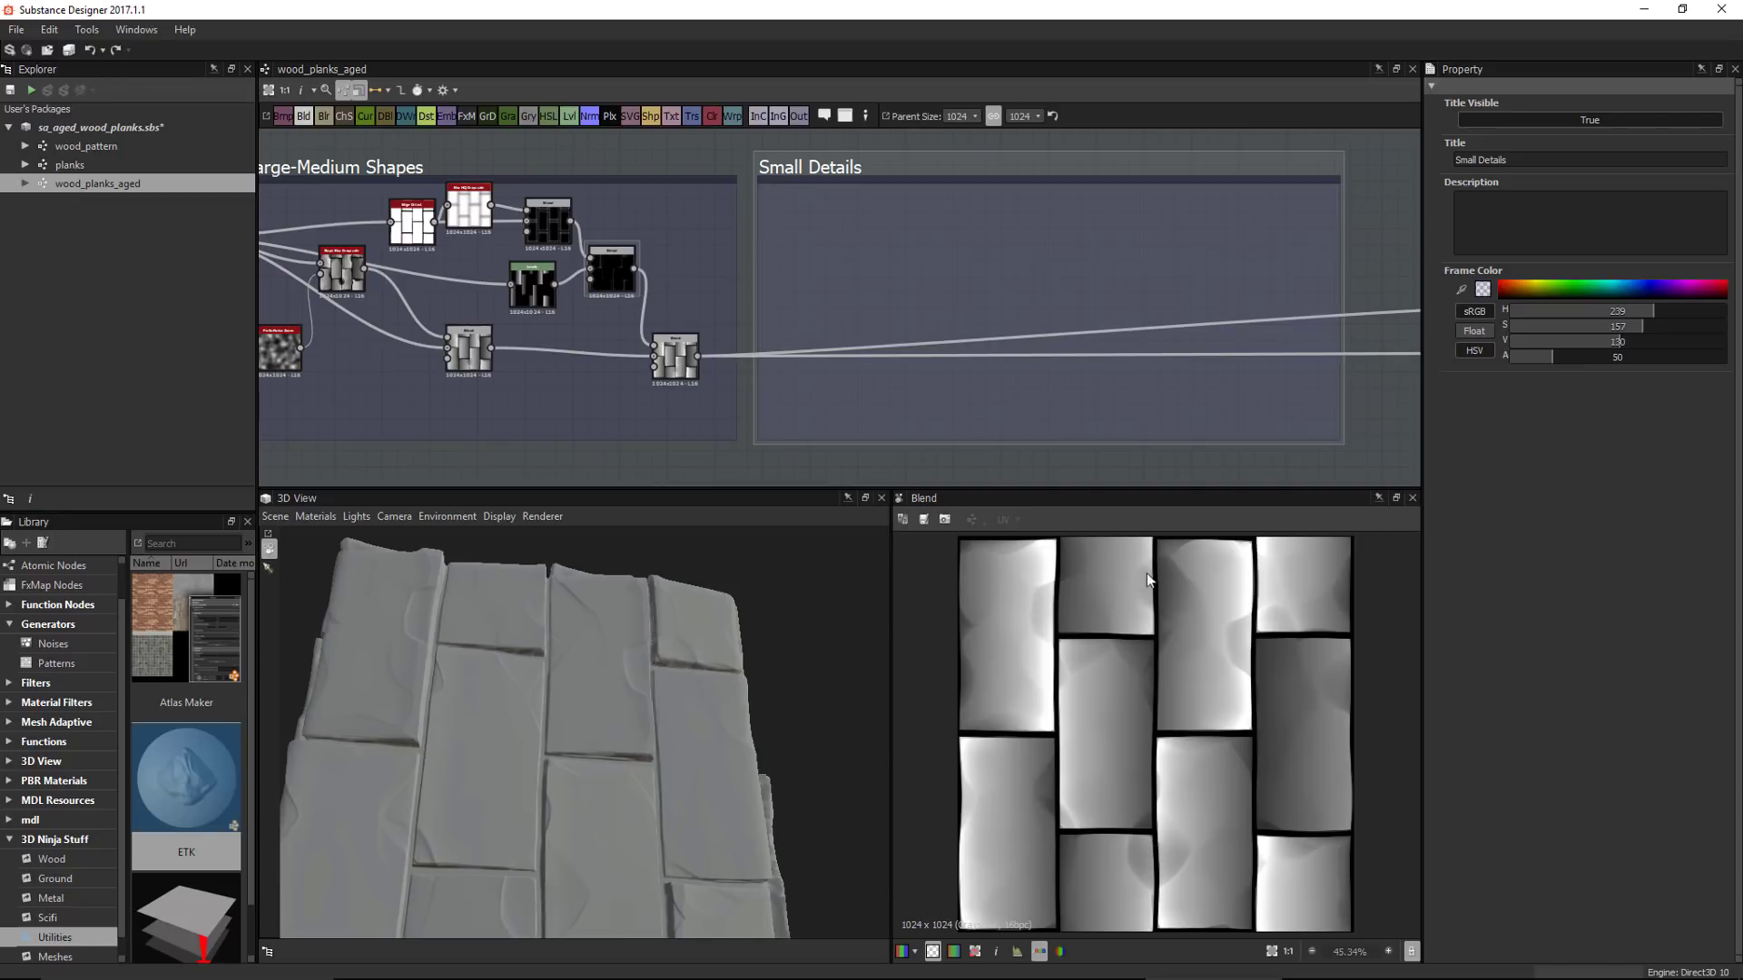
{"action": "scroll", "coordinate": [1100, 654], "scroll_direction": "up", "scroll_amount": 3}
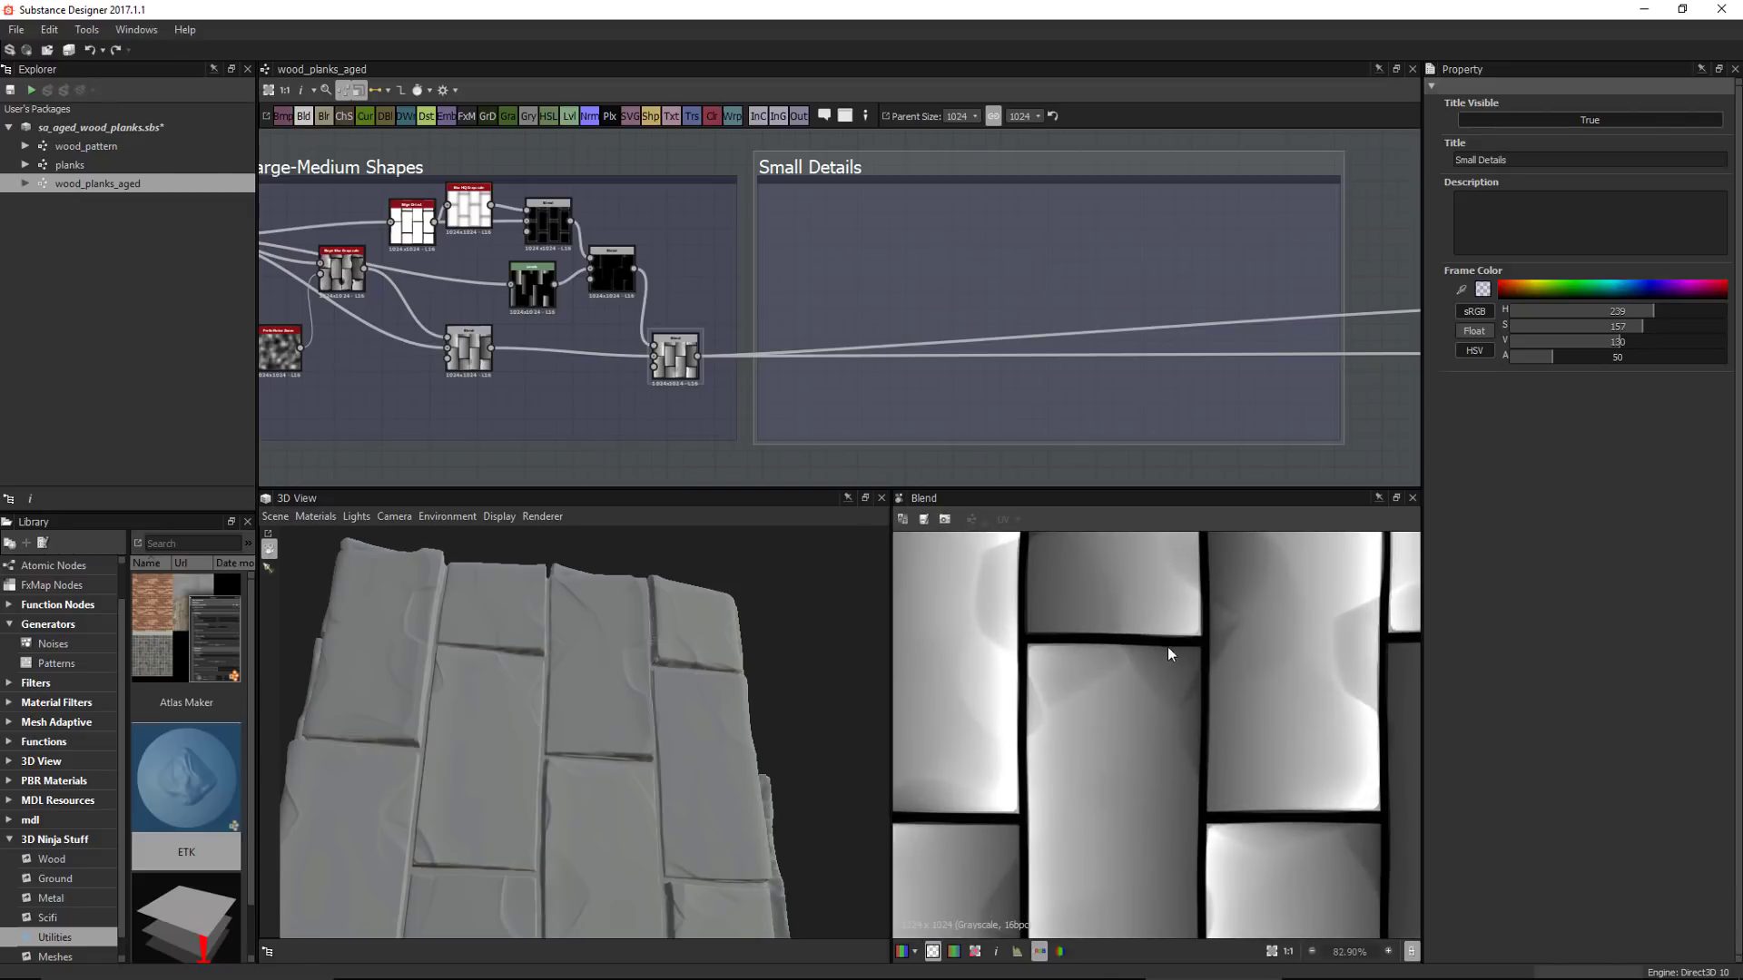
{"action": "scroll", "coordinate": [1202, 764], "scroll_direction": "down", "scroll_amount": 4}
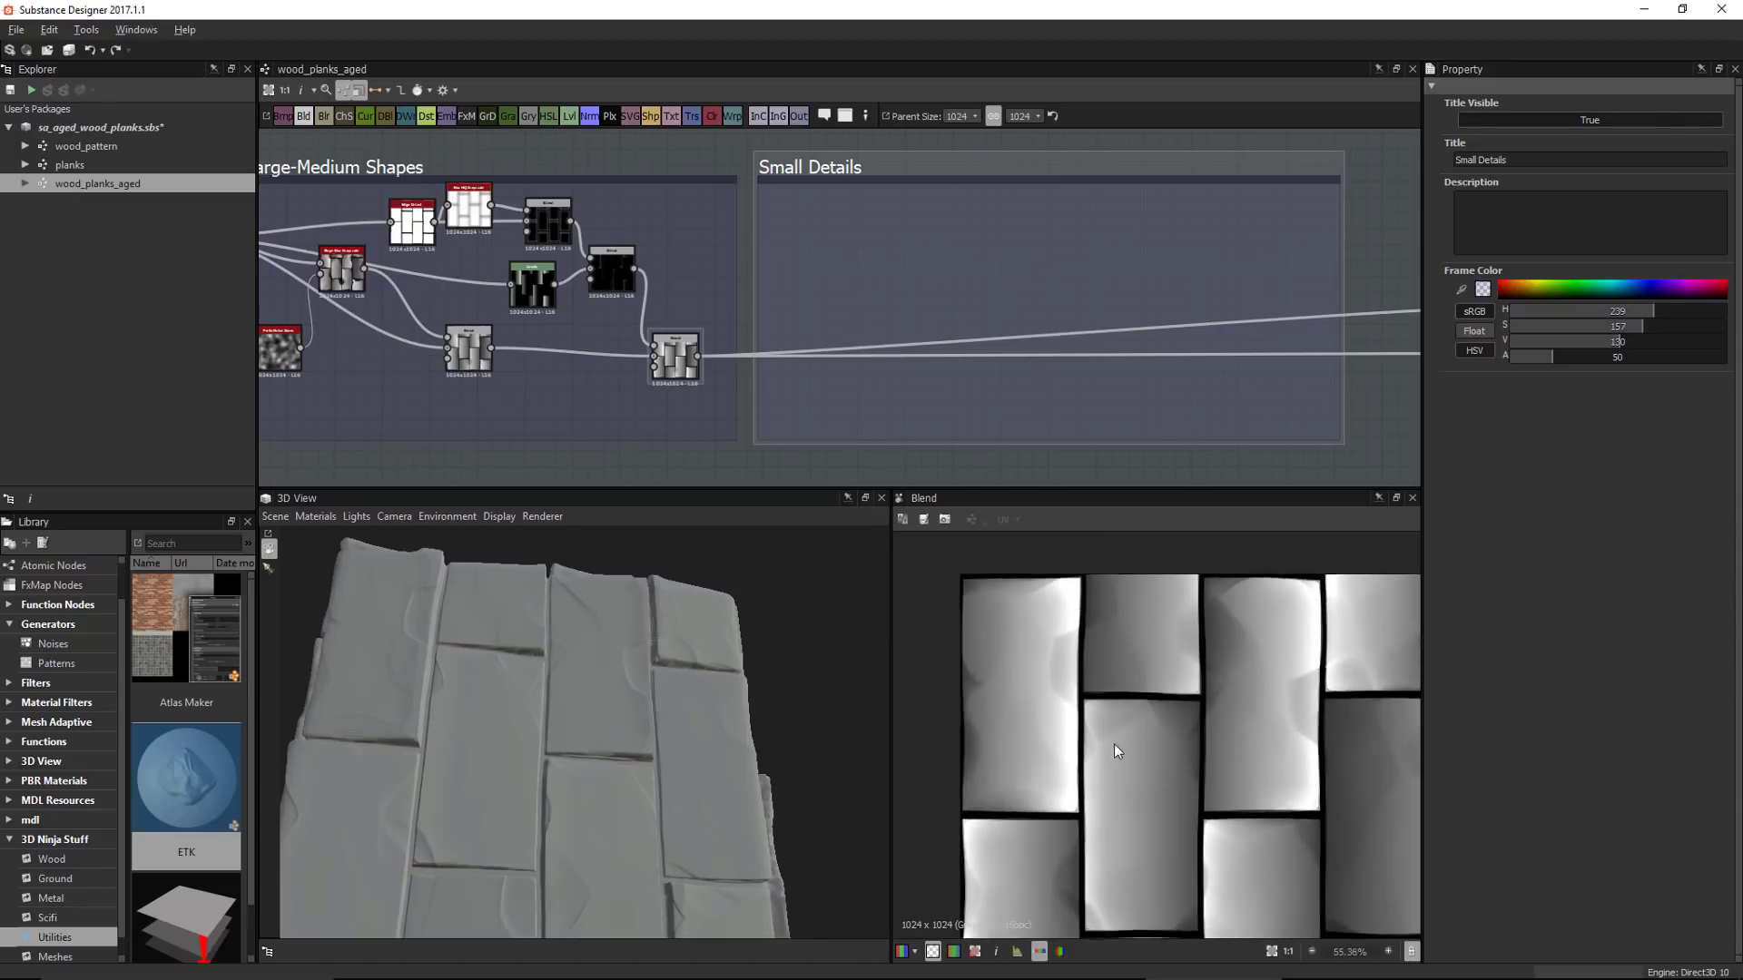
Add a Slope Blur Grayscale node inside the Small Details frame and feed the final Add Blend's output into its Grayscale input
{"action": "middle_click_drag", "start_coordinate": [901, 274], "coordinate": [957, 274]}
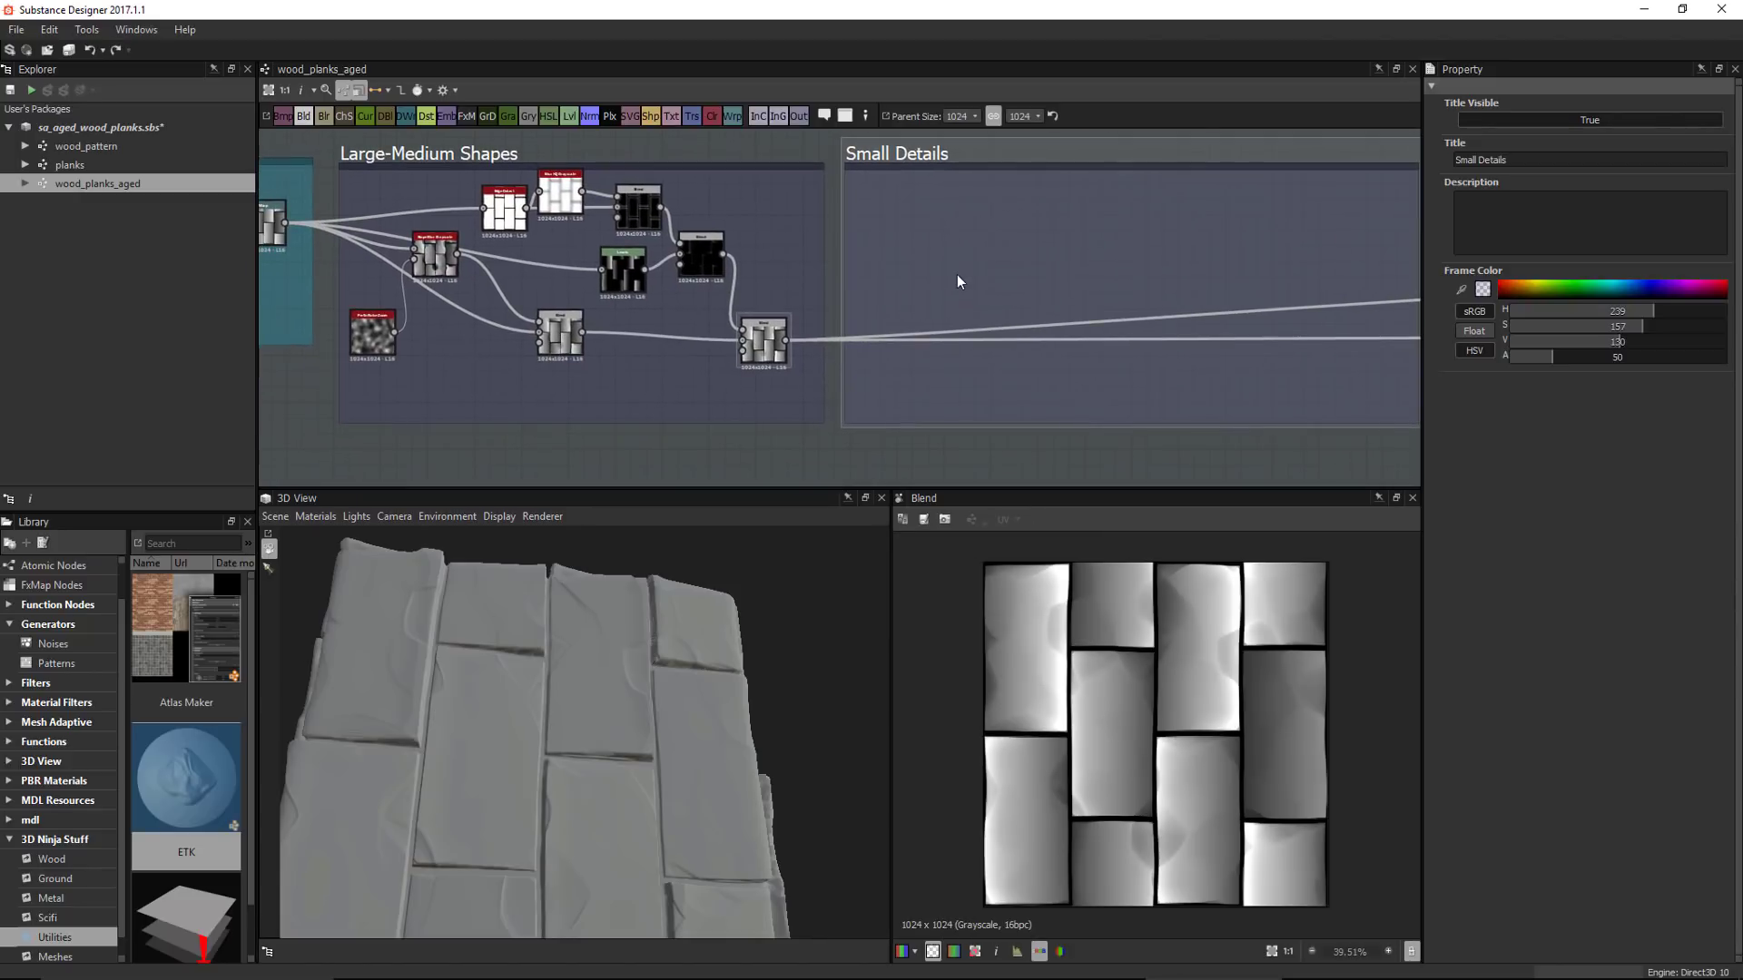
{"action": "left_click", "coordinate": [957, 274]}
{"action": "key", "text": "space"}
{"action": "type", "text": "slo"}
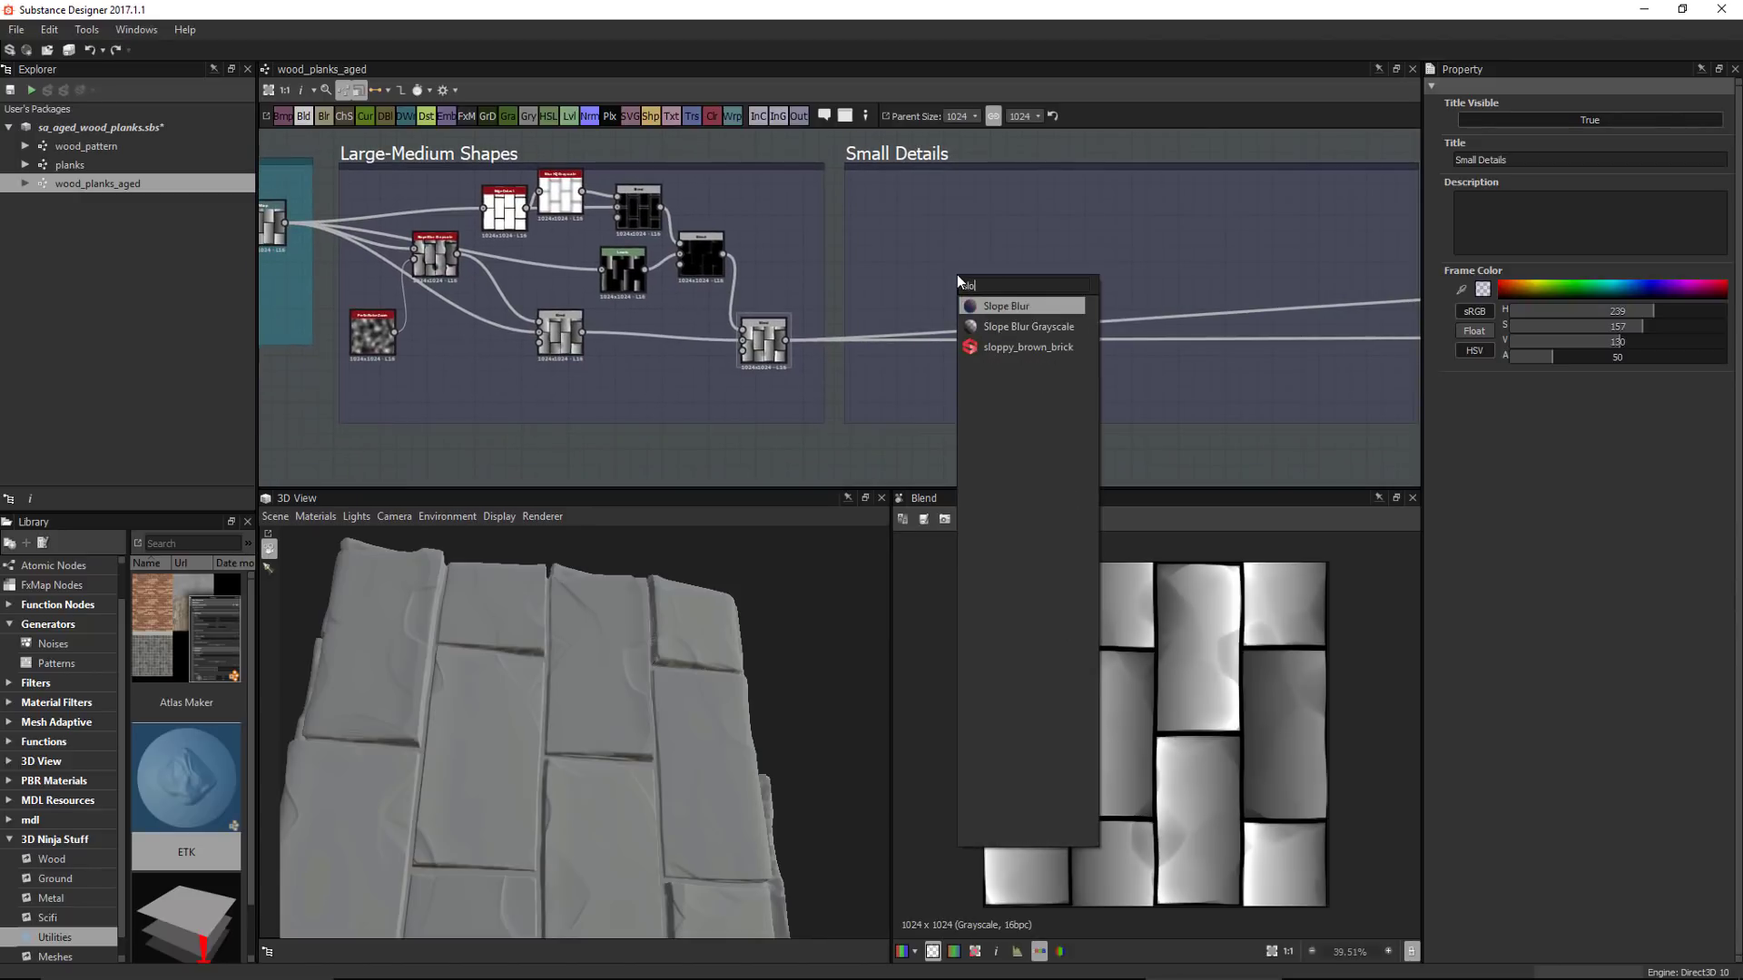
{"action": "left_click", "coordinate": [1015, 325]}
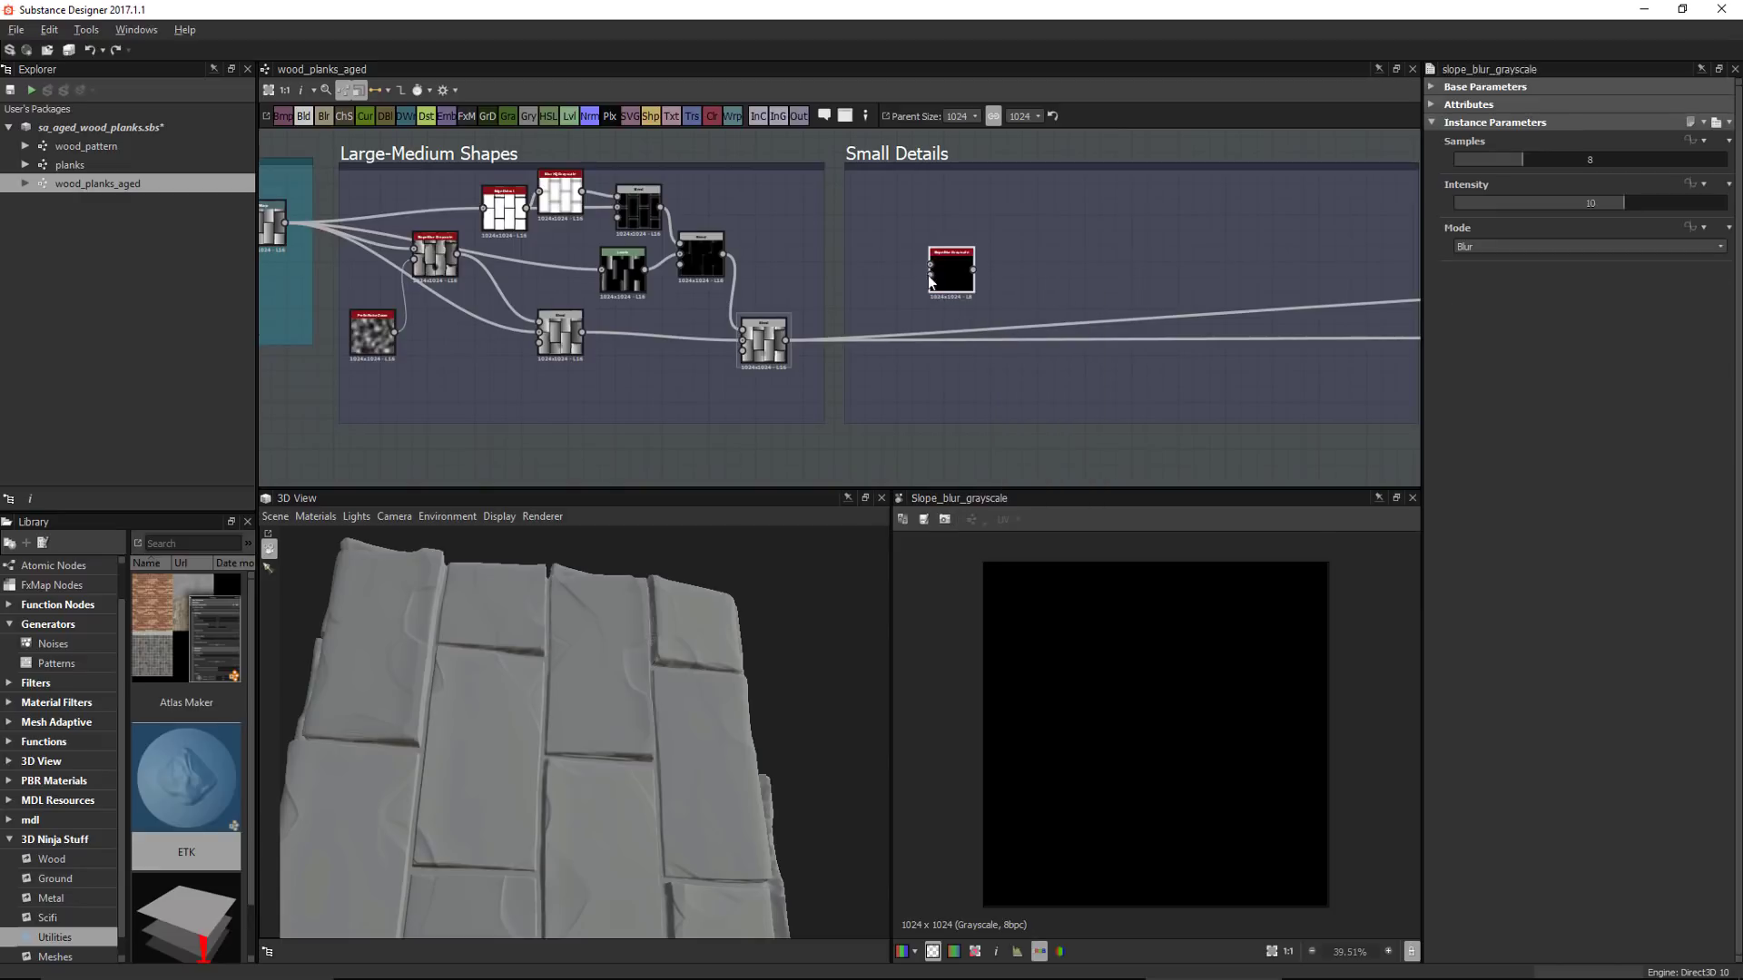
{"action": "scroll", "coordinate": [927, 276], "scroll_direction": "up", "scroll_amount": 3}
{"action": "left_click_drag", "start_coordinate": [686, 386], "coordinate": [931, 258]}
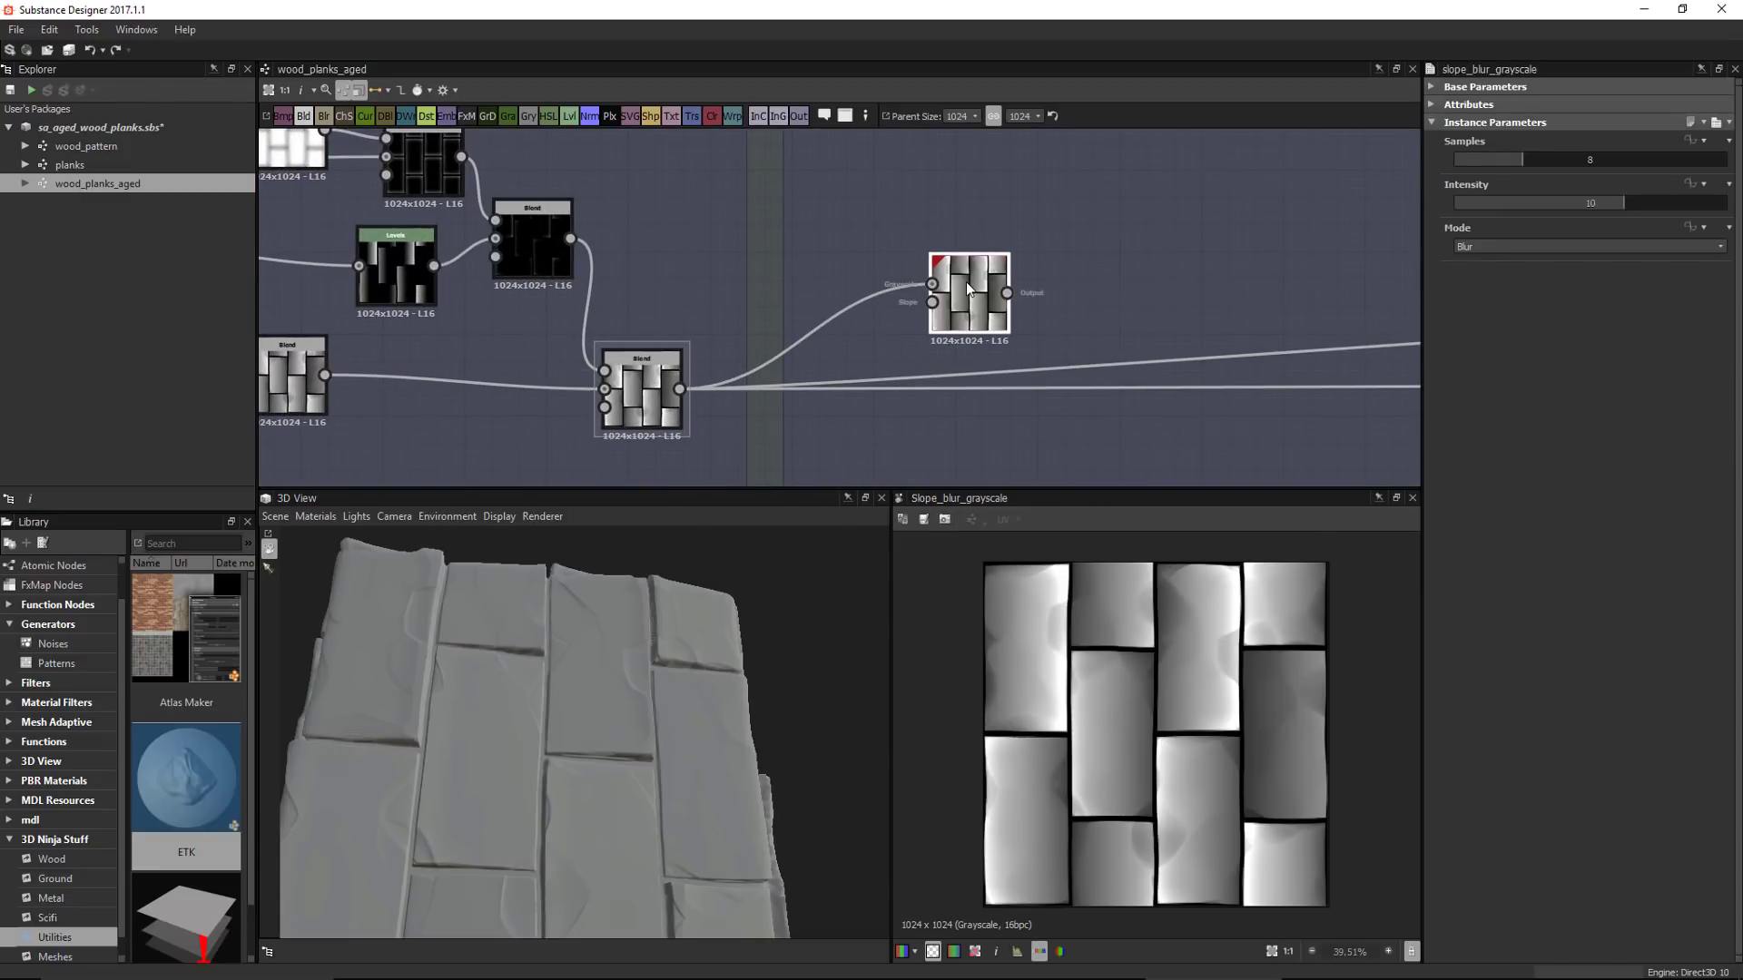
Set the Slope Blur Grayscale's samples to 32 and its mode to Min
{"action": "middle_click_drag", "start_coordinate": [966, 281], "coordinate": [926, 256]}
{"action": "left_click_drag", "start_coordinate": [1533, 161], "coordinate": [1738, 197]}
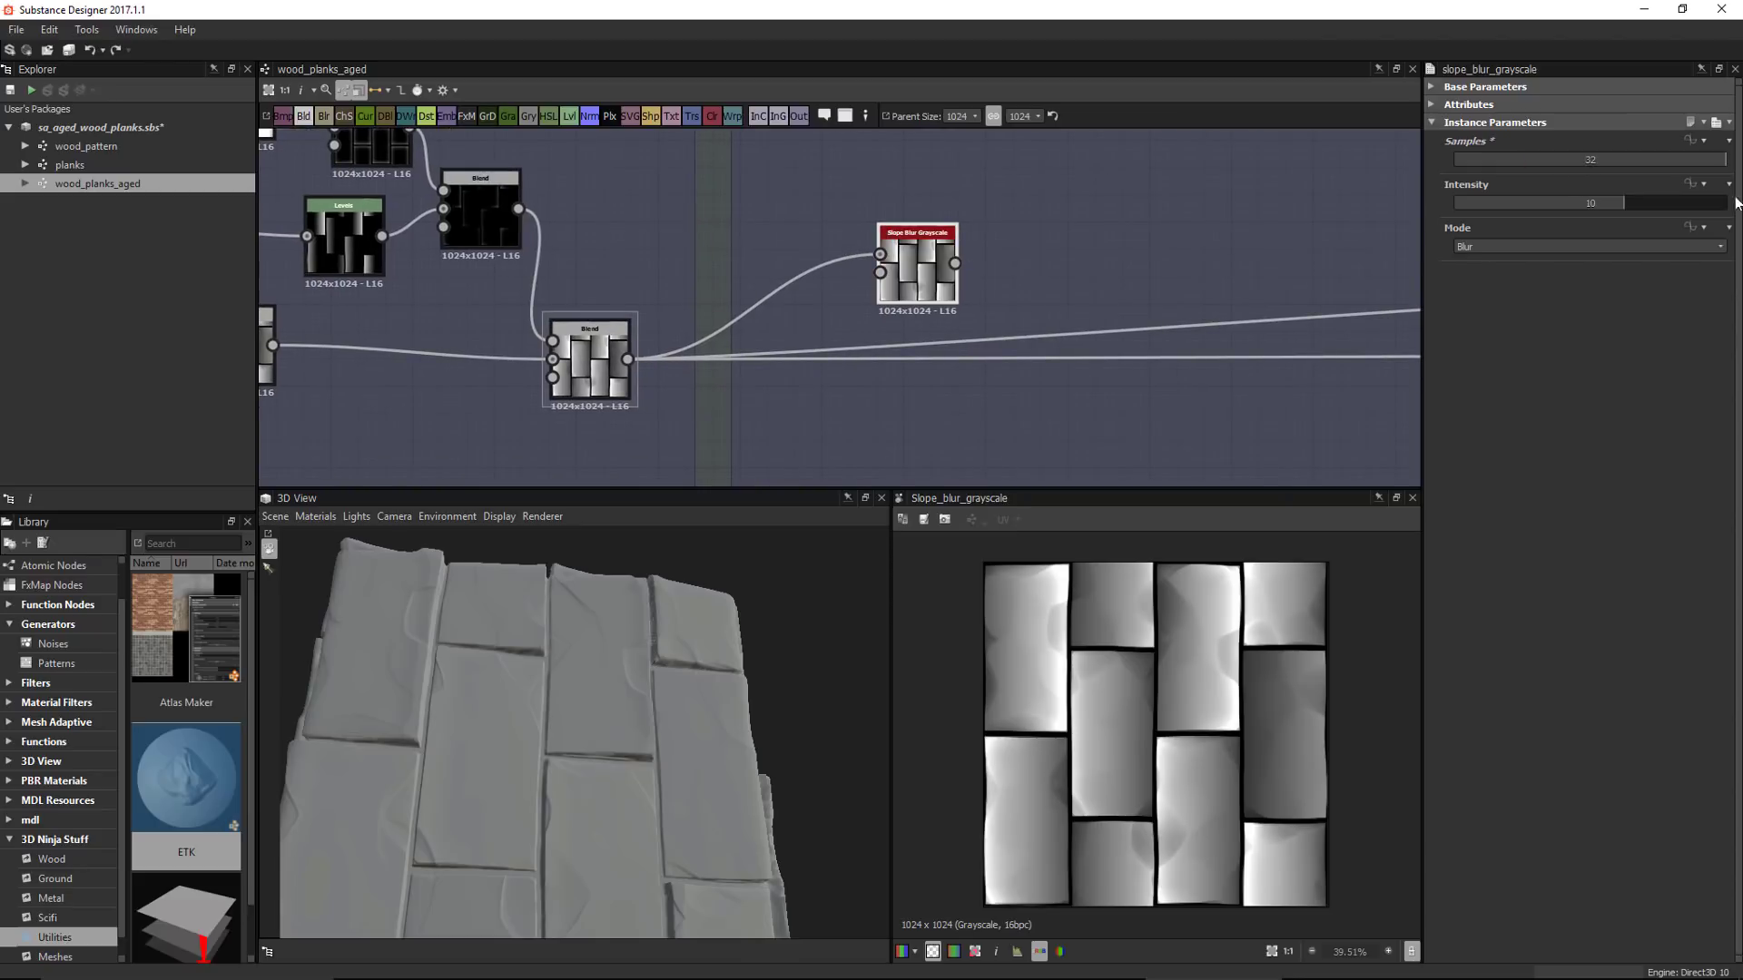
{"action": "left_click", "coordinate": [1489, 247]}
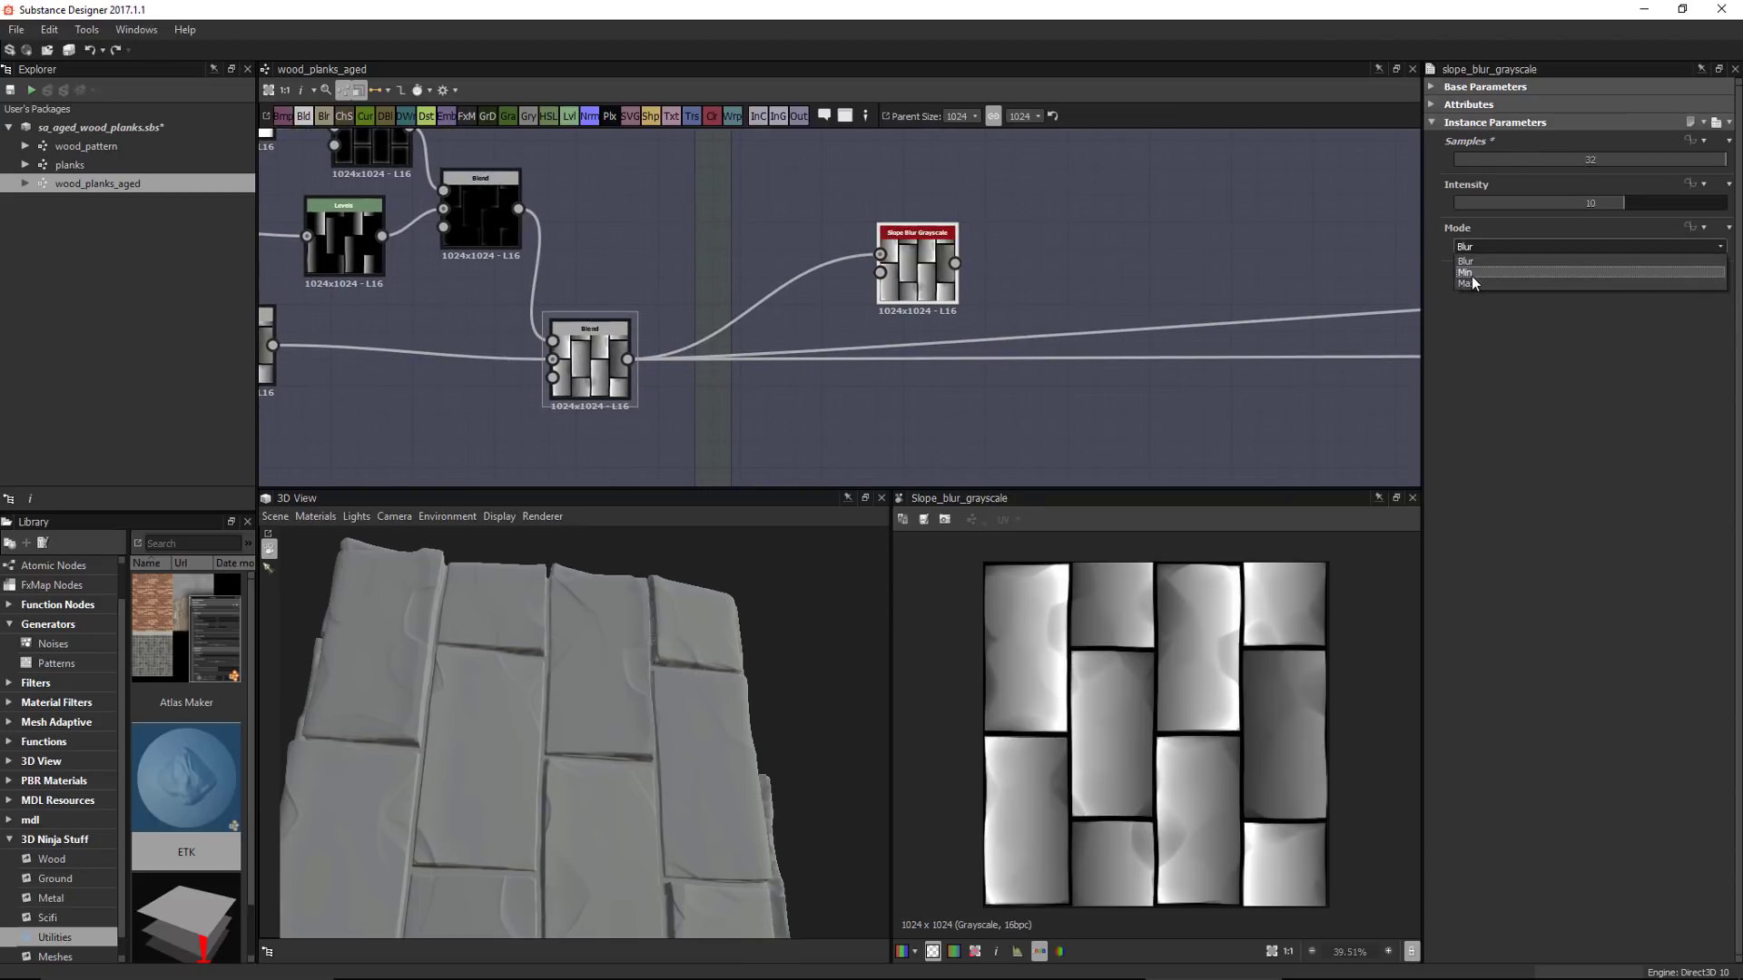
{"action": "left_click", "coordinate": [1472, 276]}
Reposition the Slope Blur Grayscale node above the long connections to leave space for a slope source below
{"action": "middle_click_drag", "start_coordinate": [946, 331], "coordinate": [991, 305]}
{"action": "scroll", "coordinate": [967, 281], "scroll_direction": "down", "scroll_amount": 1}
{"action": "left_click_drag", "start_coordinate": [968, 264], "coordinate": [995, 263]}
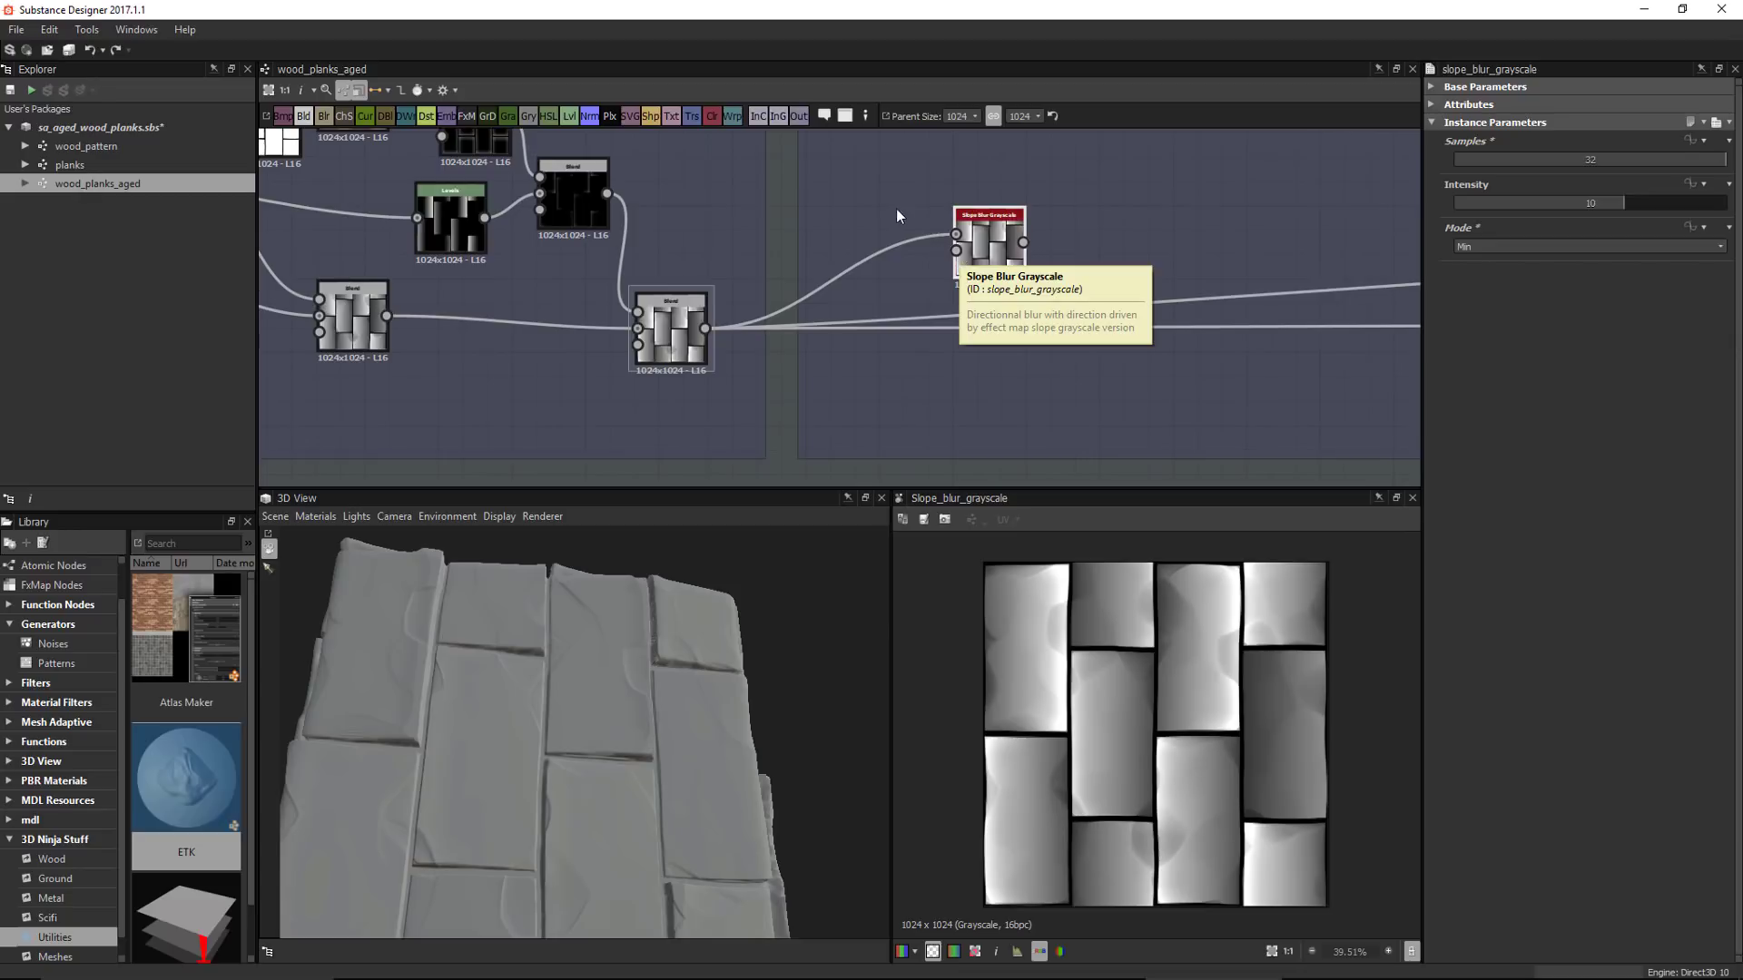
{"action": "middle_click_drag", "start_coordinate": [911, 285], "coordinate": [891, 253]}
{"action": "left_click_drag", "start_coordinate": [949, 247], "coordinate": [936, 225]}
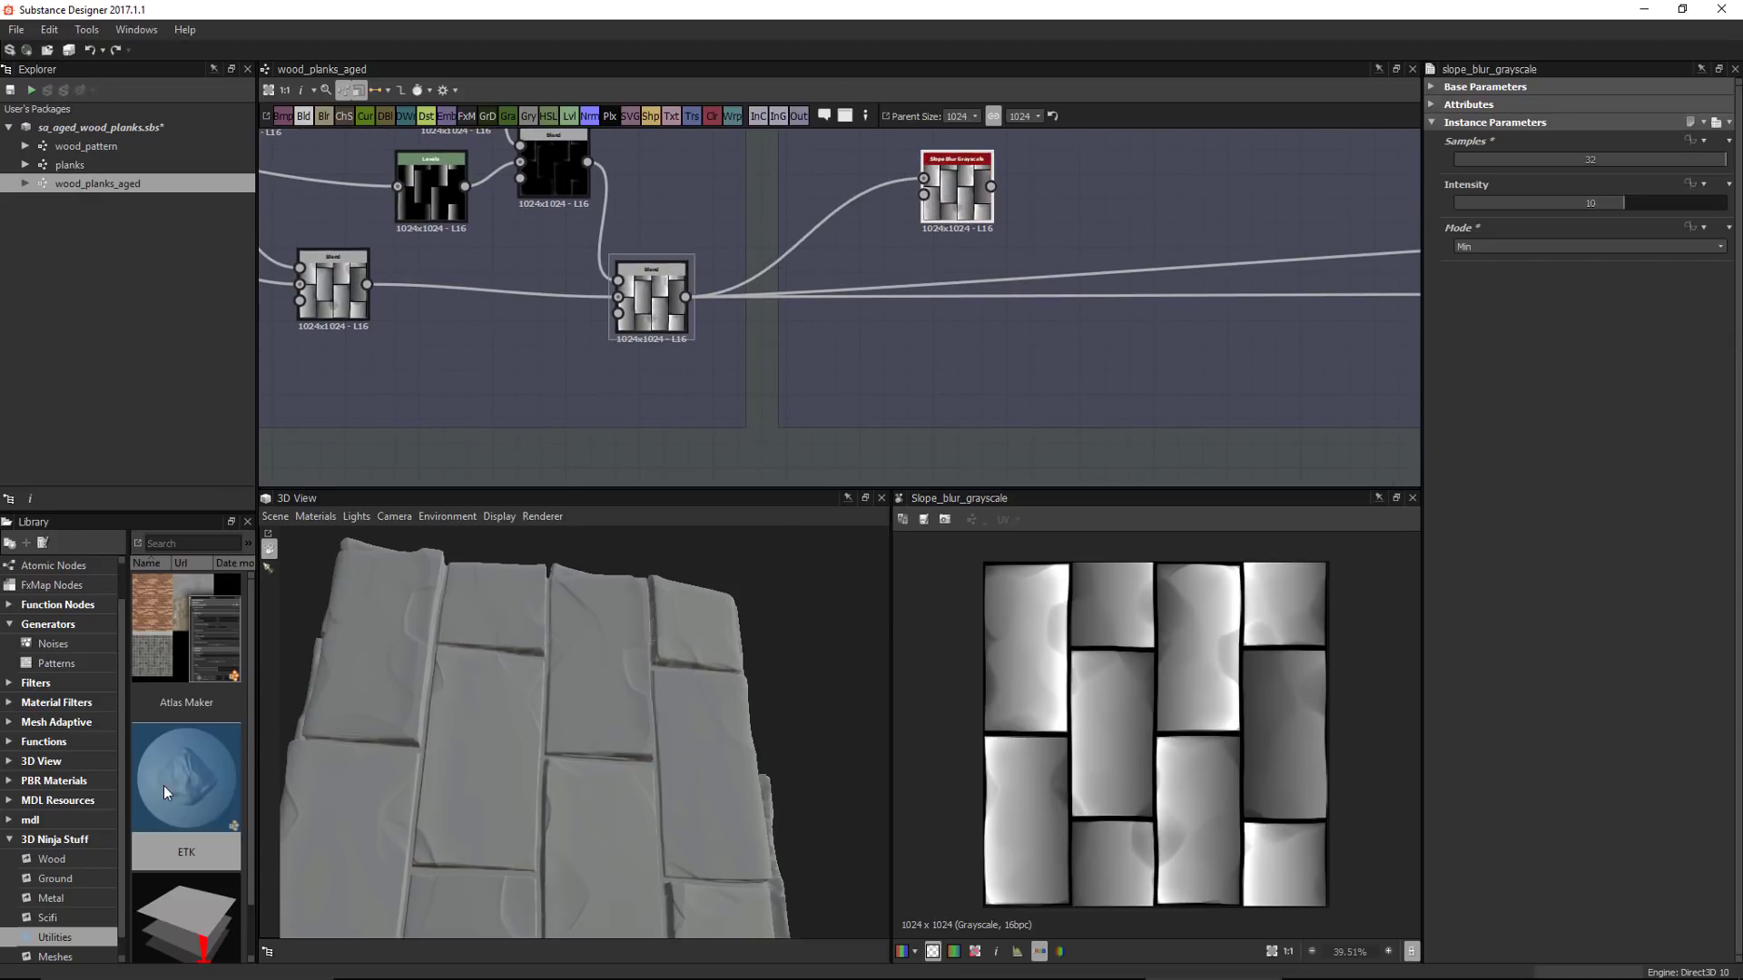
Place the library's ETK node below the Slope Blur Grayscale and set its type to Warped Slopes
{"action": "left_click_drag", "start_coordinate": [171, 777], "coordinate": [877, 356]}
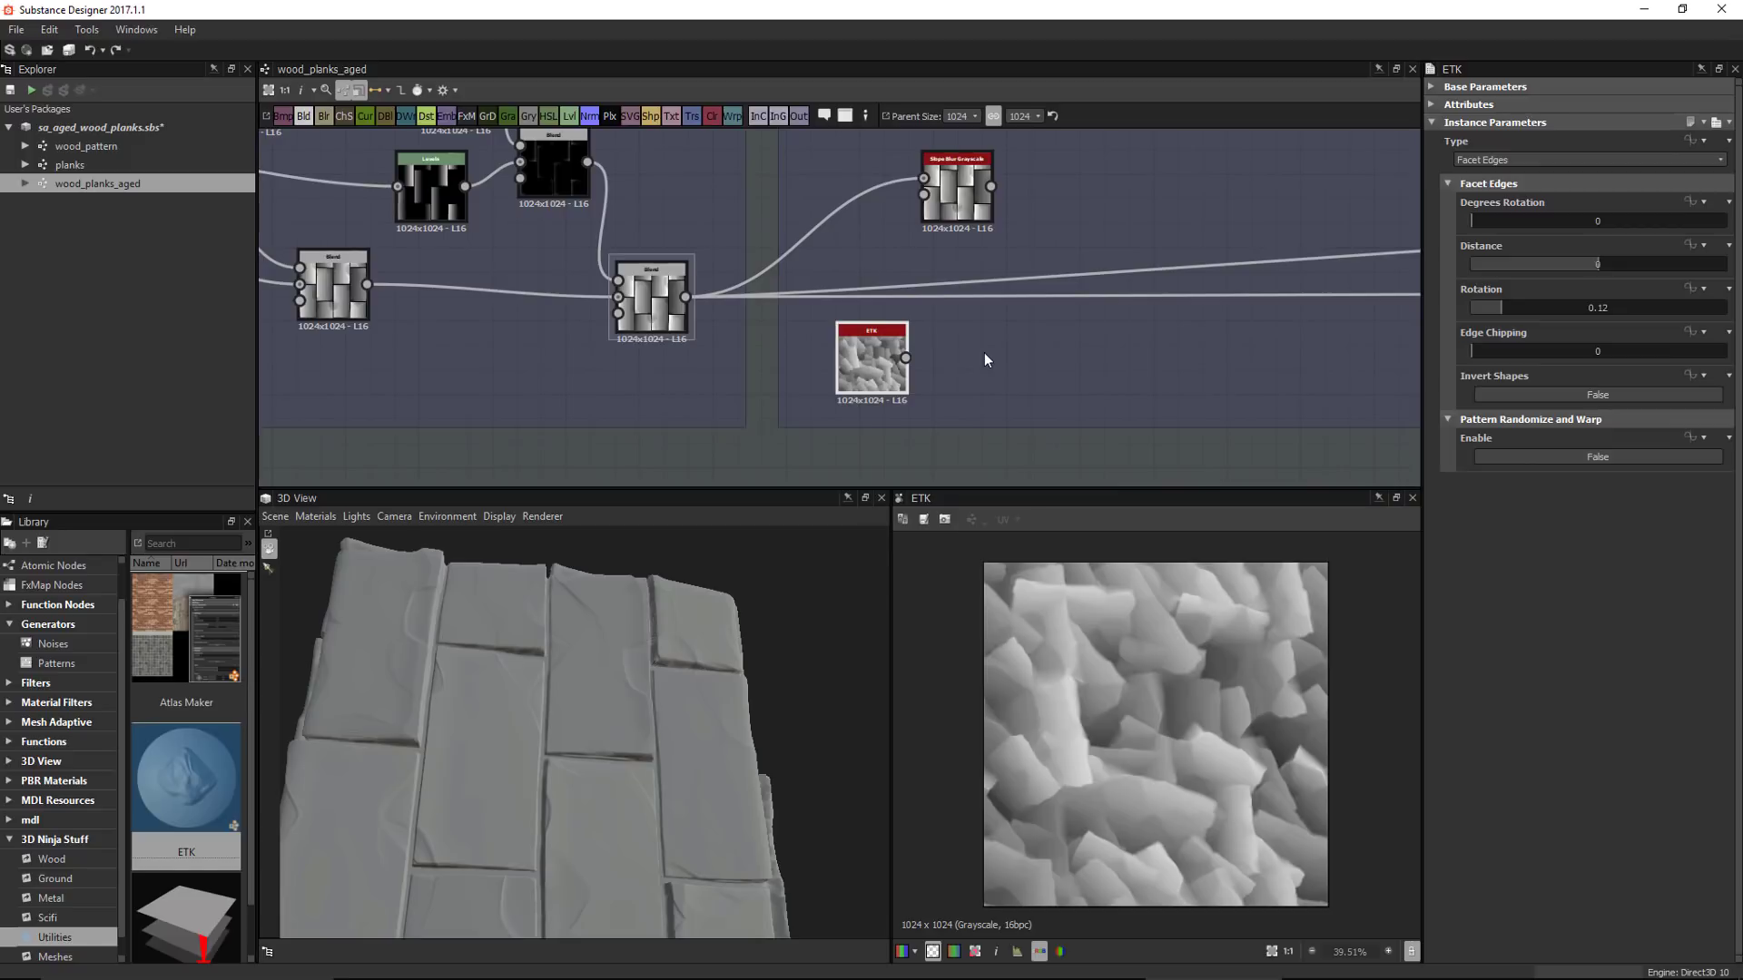
{"action": "scroll", "coordinate": [926, 372], "scroll_direction": "up", "scroll_amount": 2}
{"action": "left_click_drag", "start_coordinate": [861, 367], "coordinate": [830, 366]}
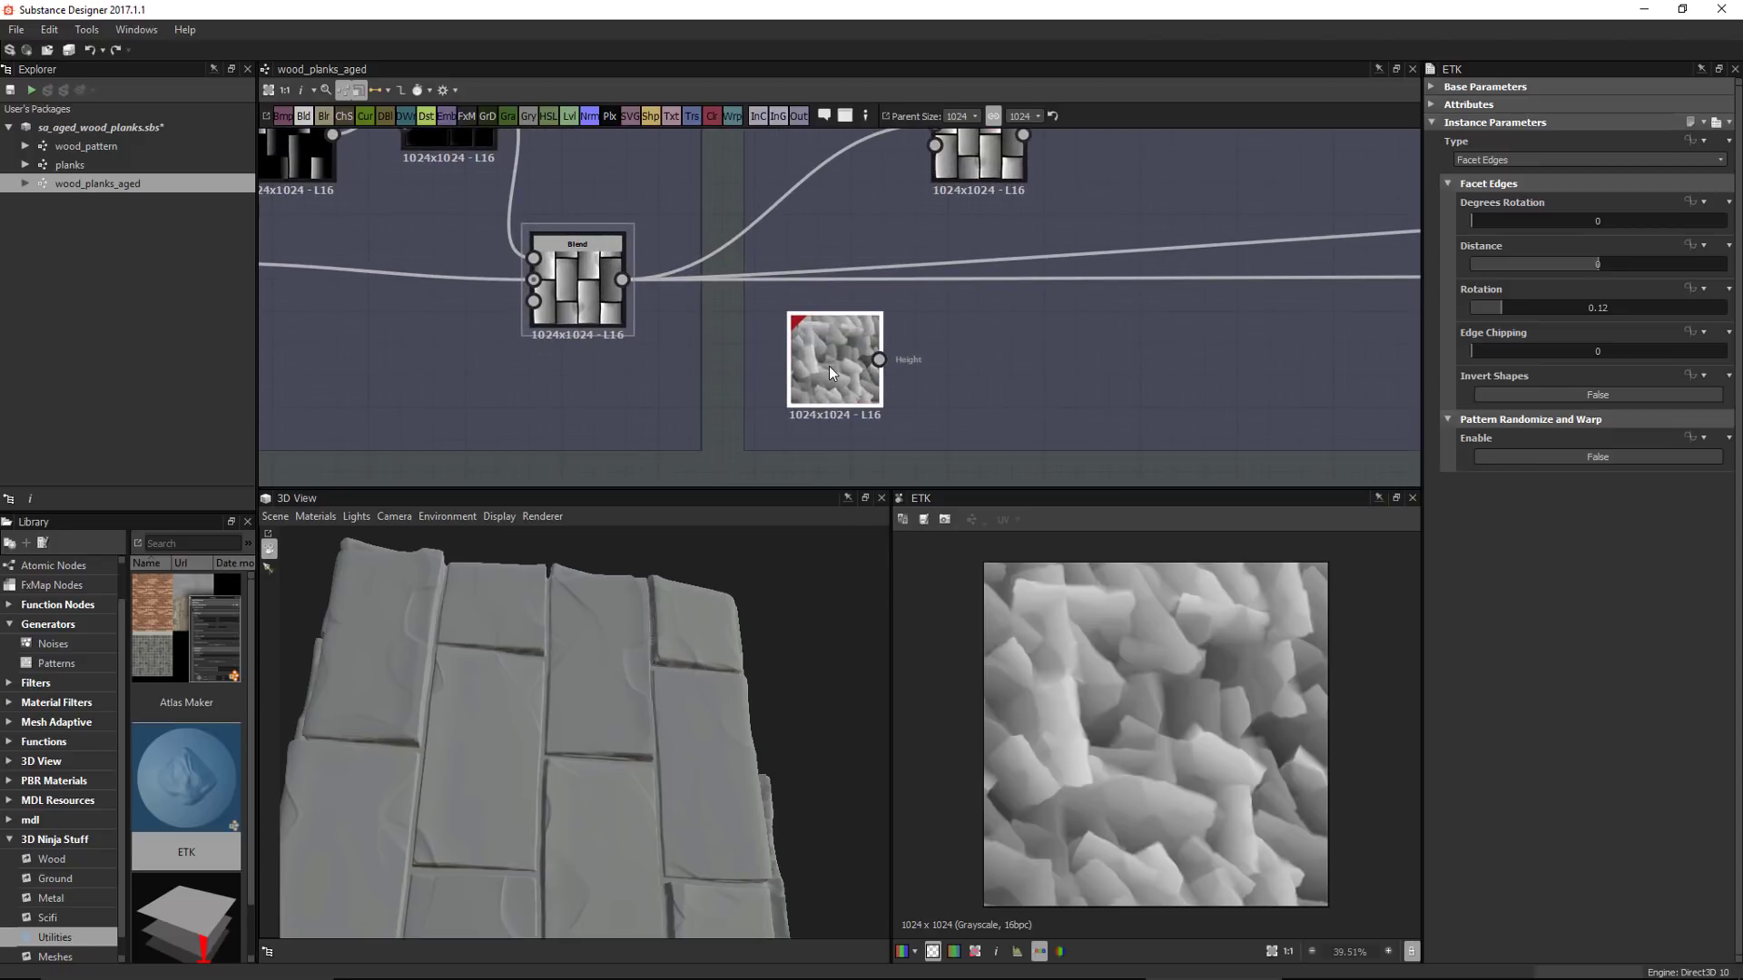
{"action": "left_click", "coordinate": [1513, 159]}
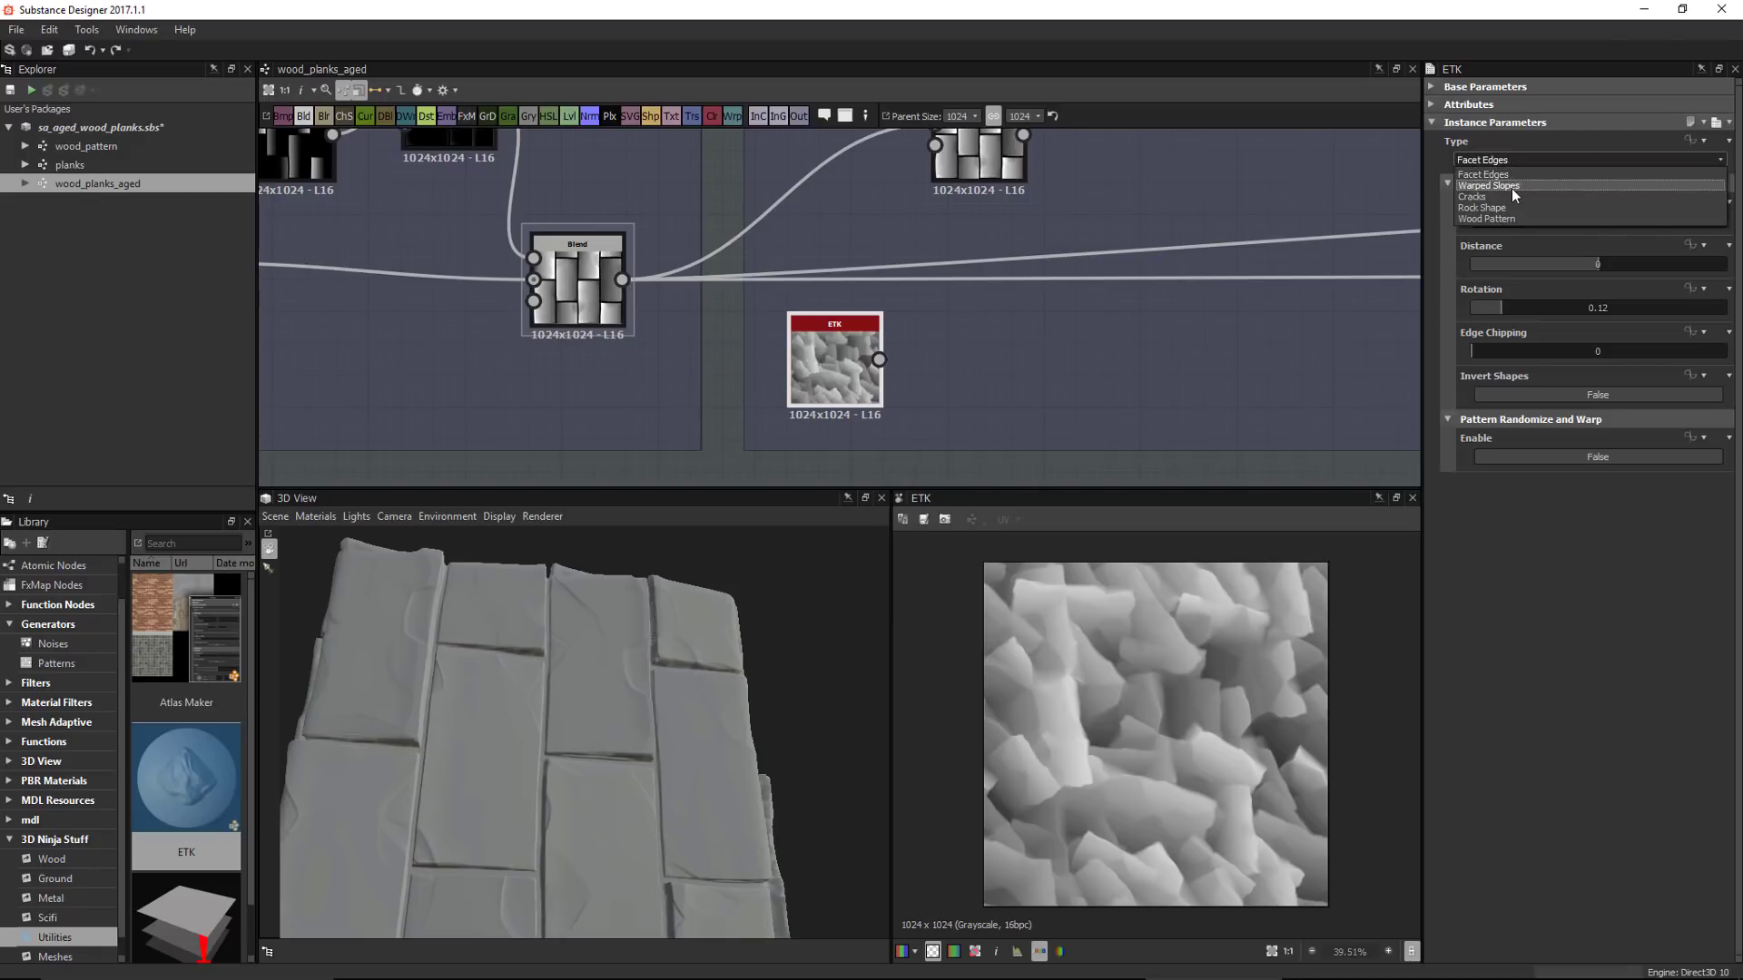
{"action": "left_click", "coordinate": [1511, 187]}
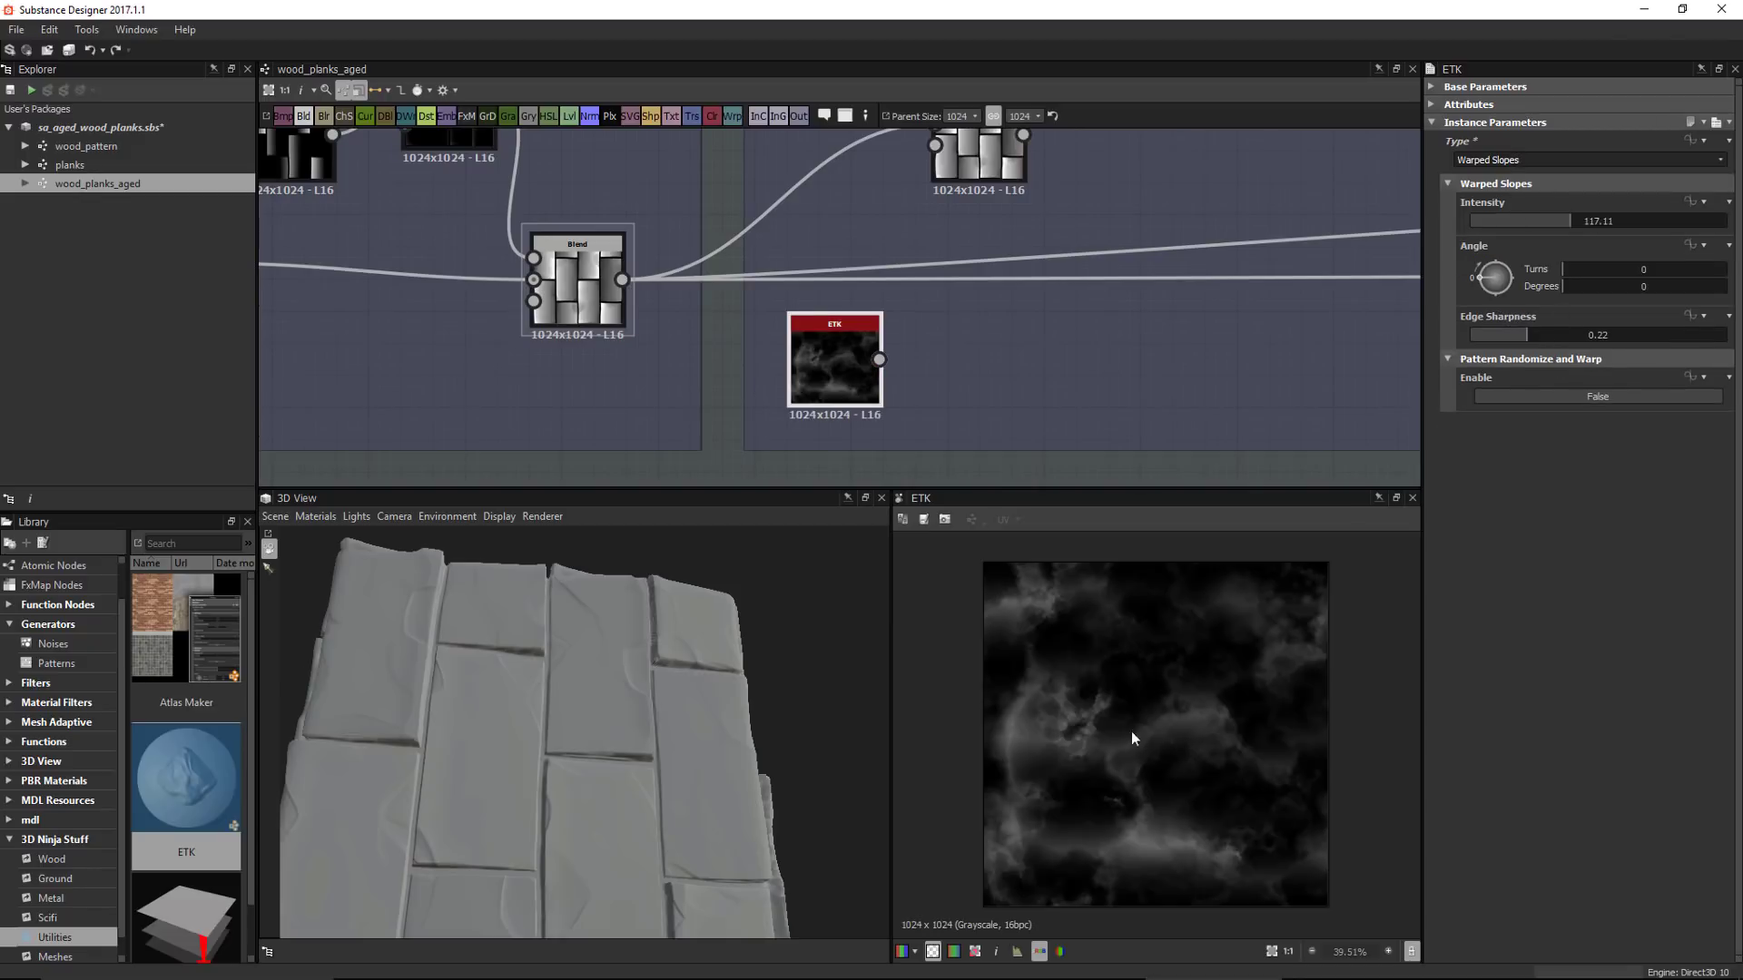
Set the ETK node's Warped Slopes edge sharpness to 0.09 and intensity to 56
{"action": "scroll", "coordinate": [1151, 739], "scroll_direction": "up", "scroll_amount": 3}
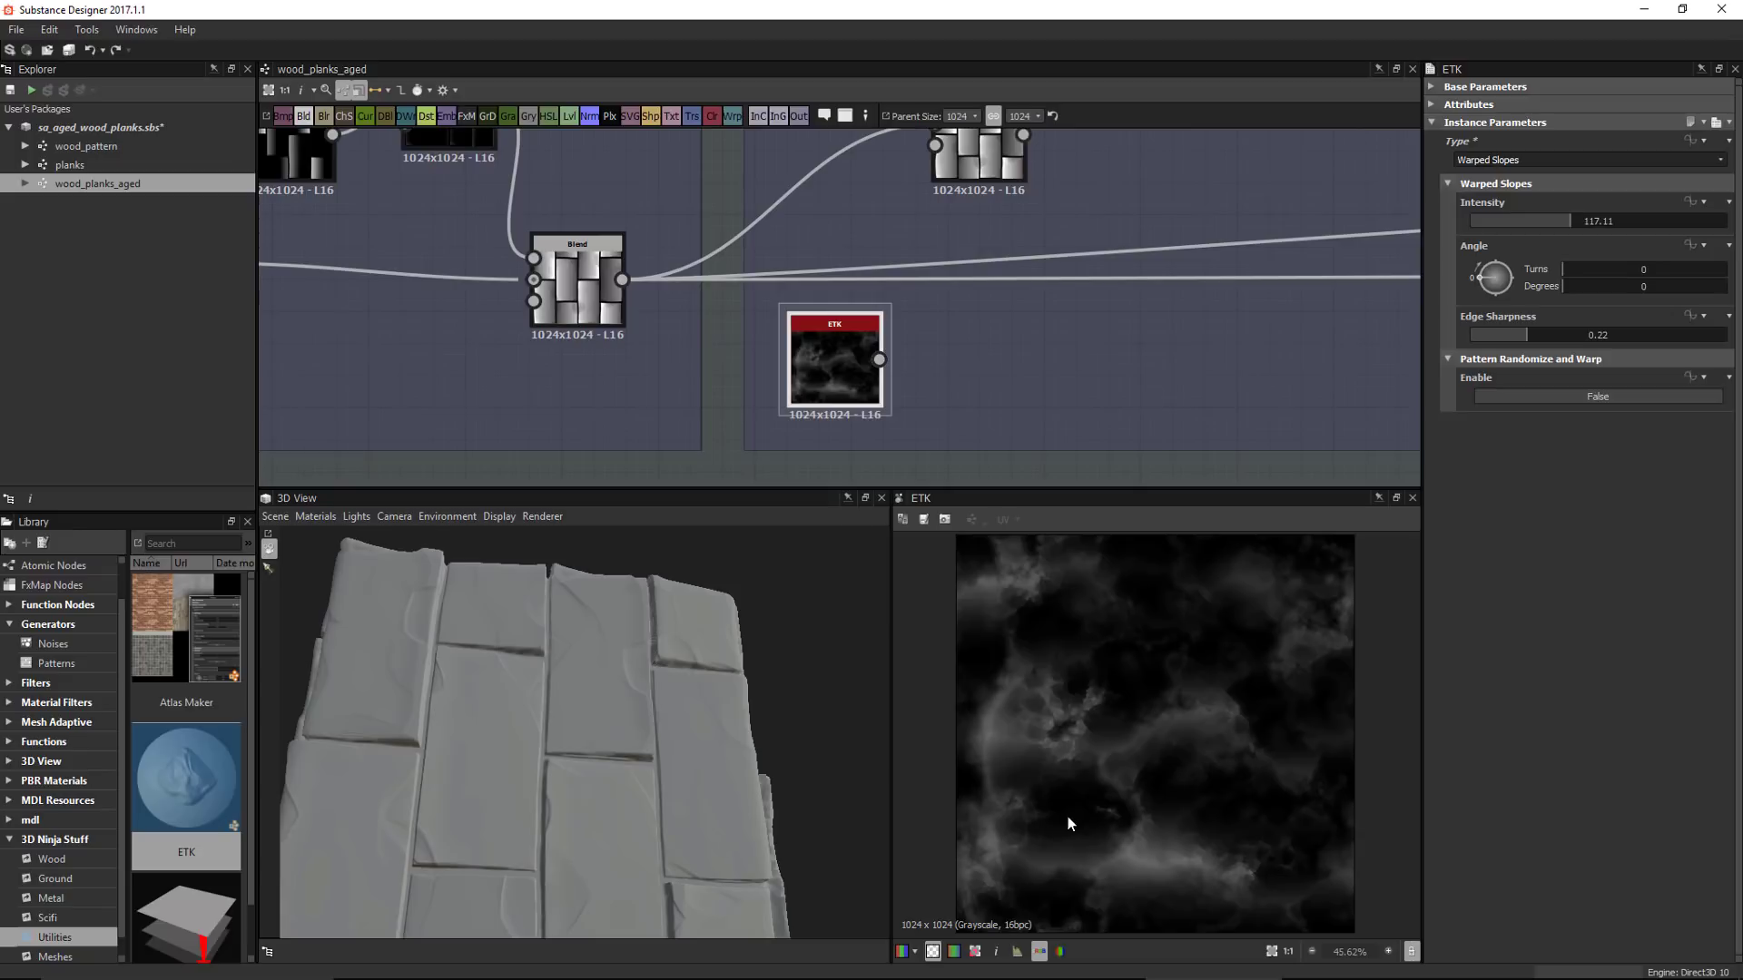
{"action": "left_click_drag", "start_coordinate": [1526, 335], "coordinate": [1493, 335]}
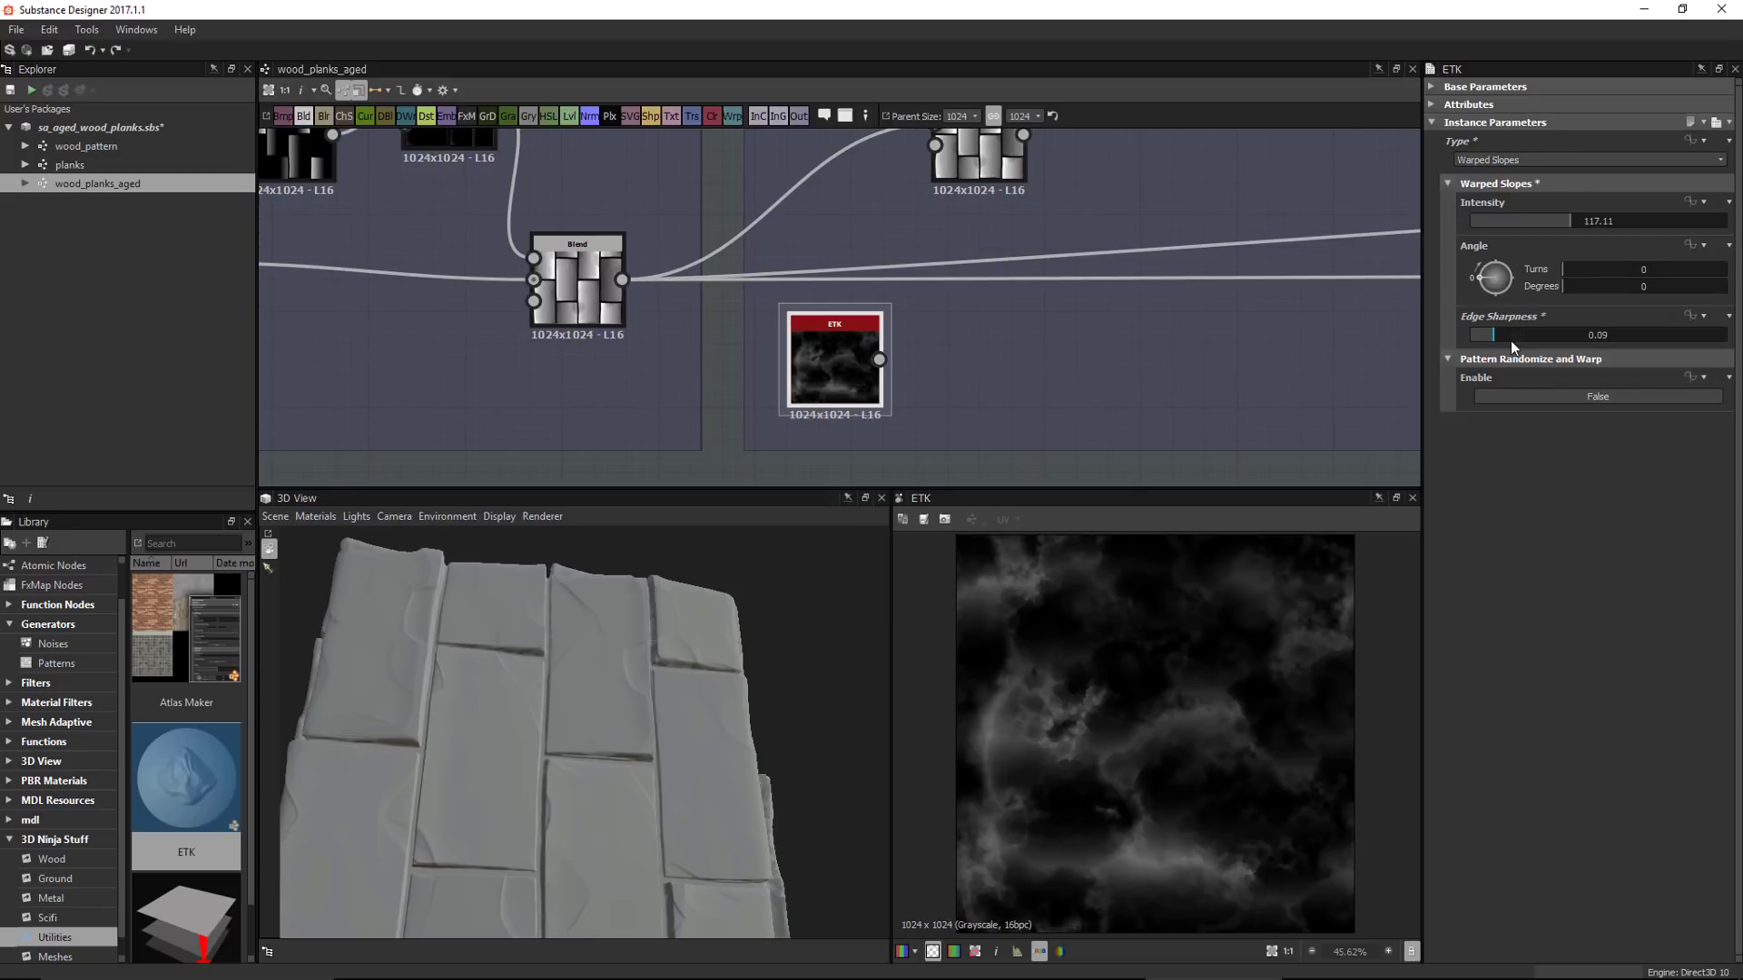
{"action": "left_click", "coordinate": [1518, 220]}
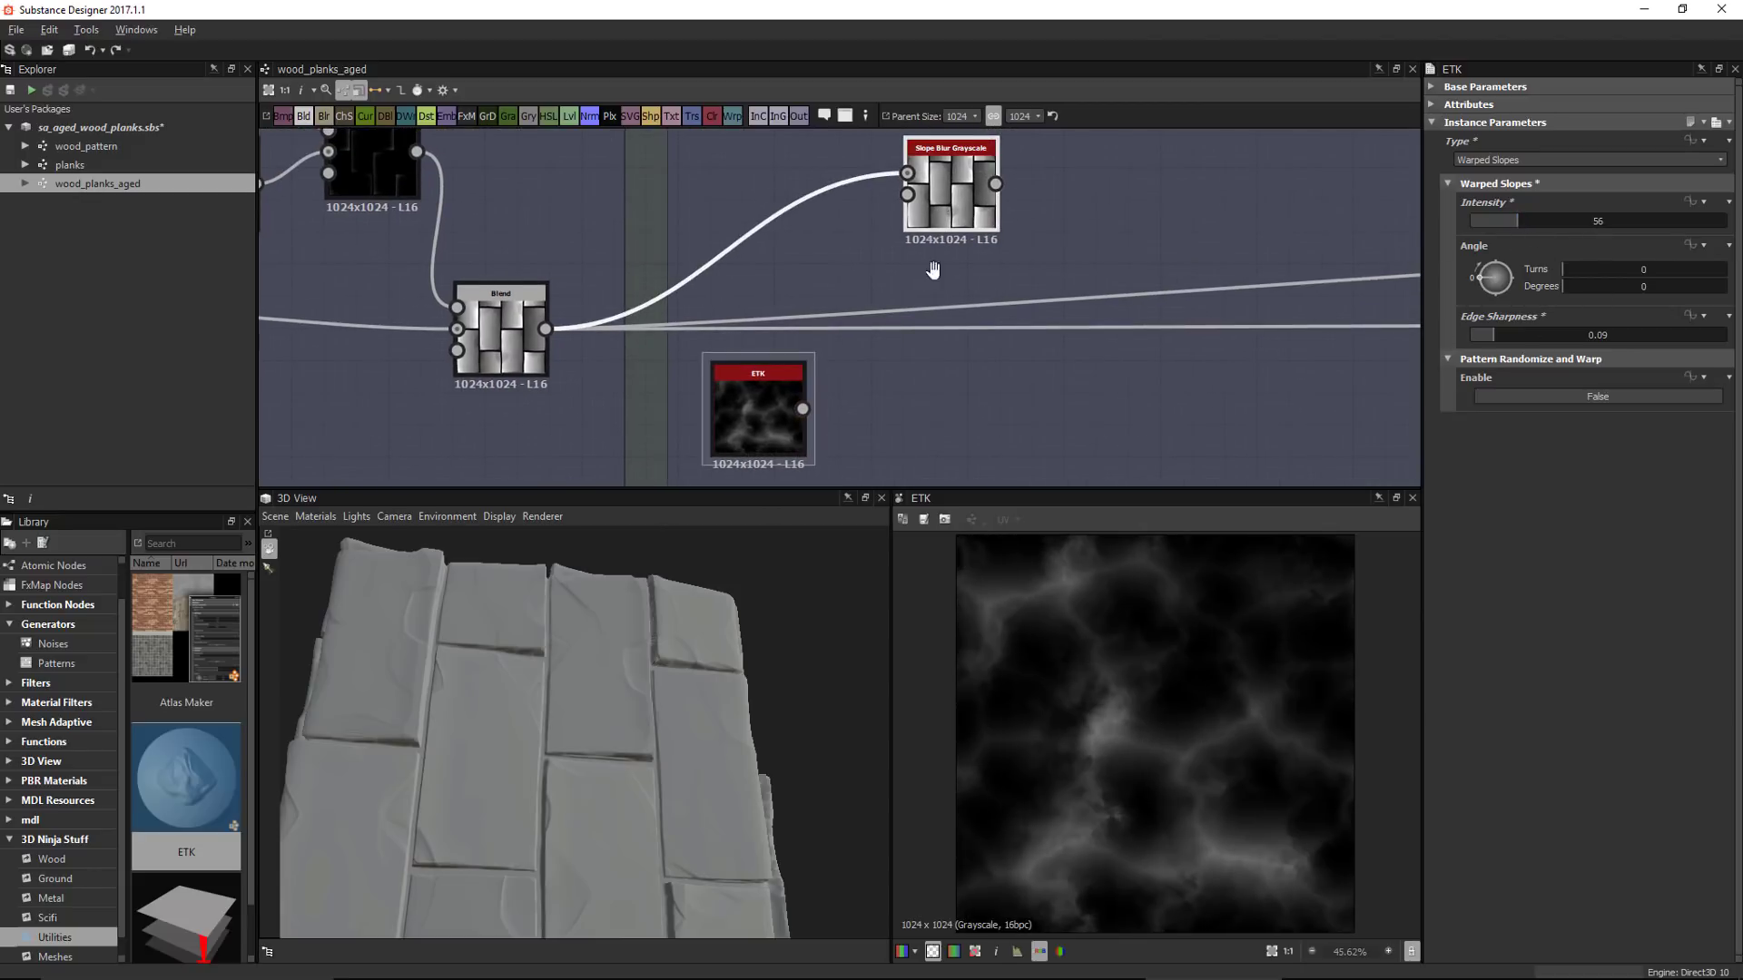
Connect the ETK's Height output to the Slope Blur Grayscale's Slope input and preview the blur in the 2D view
{"action": "left_click_drag", "start_coordinate": [747, 388], "coordinate": [854, 181]}
{"action": "left_click", "coordinate": [874, 226]}
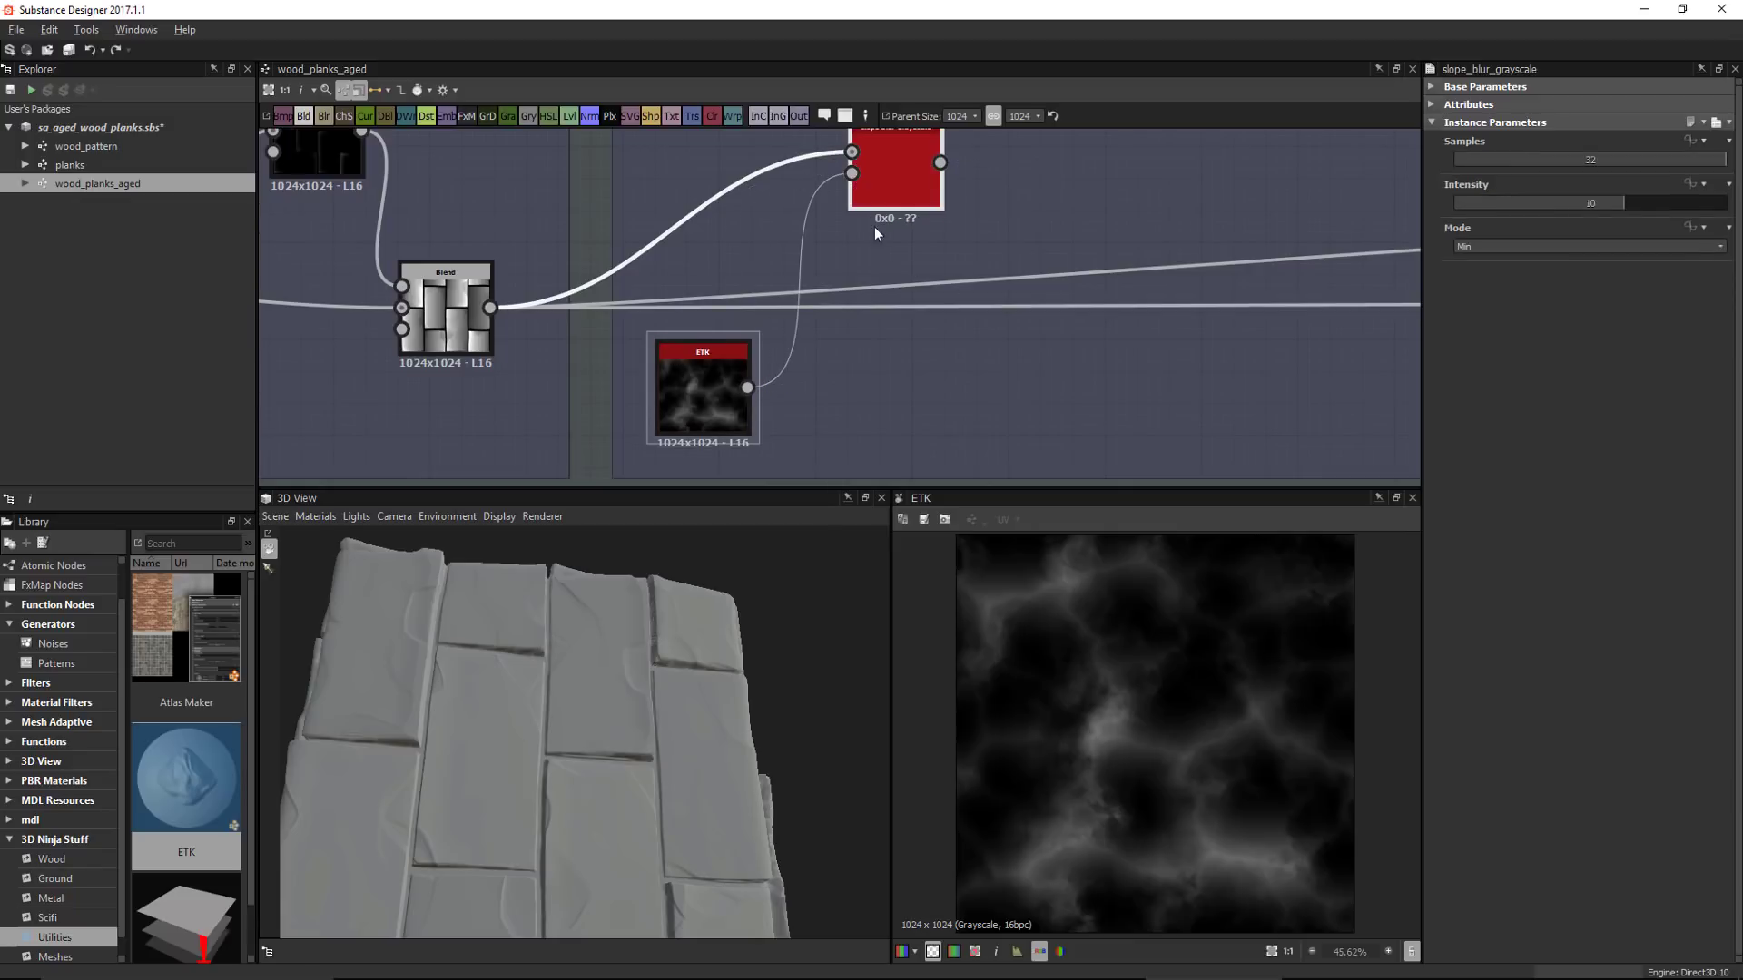
{"action": "middle_click_drag", "start_coordinate": [874, 226], "coordinate": [871, 274]}
{"action": "scroll", "coordinate": [875, 229], "scroll_direction": "up", "scroll_amount": 2}
{"action": "double_click", "coordinate": [875, 229]}
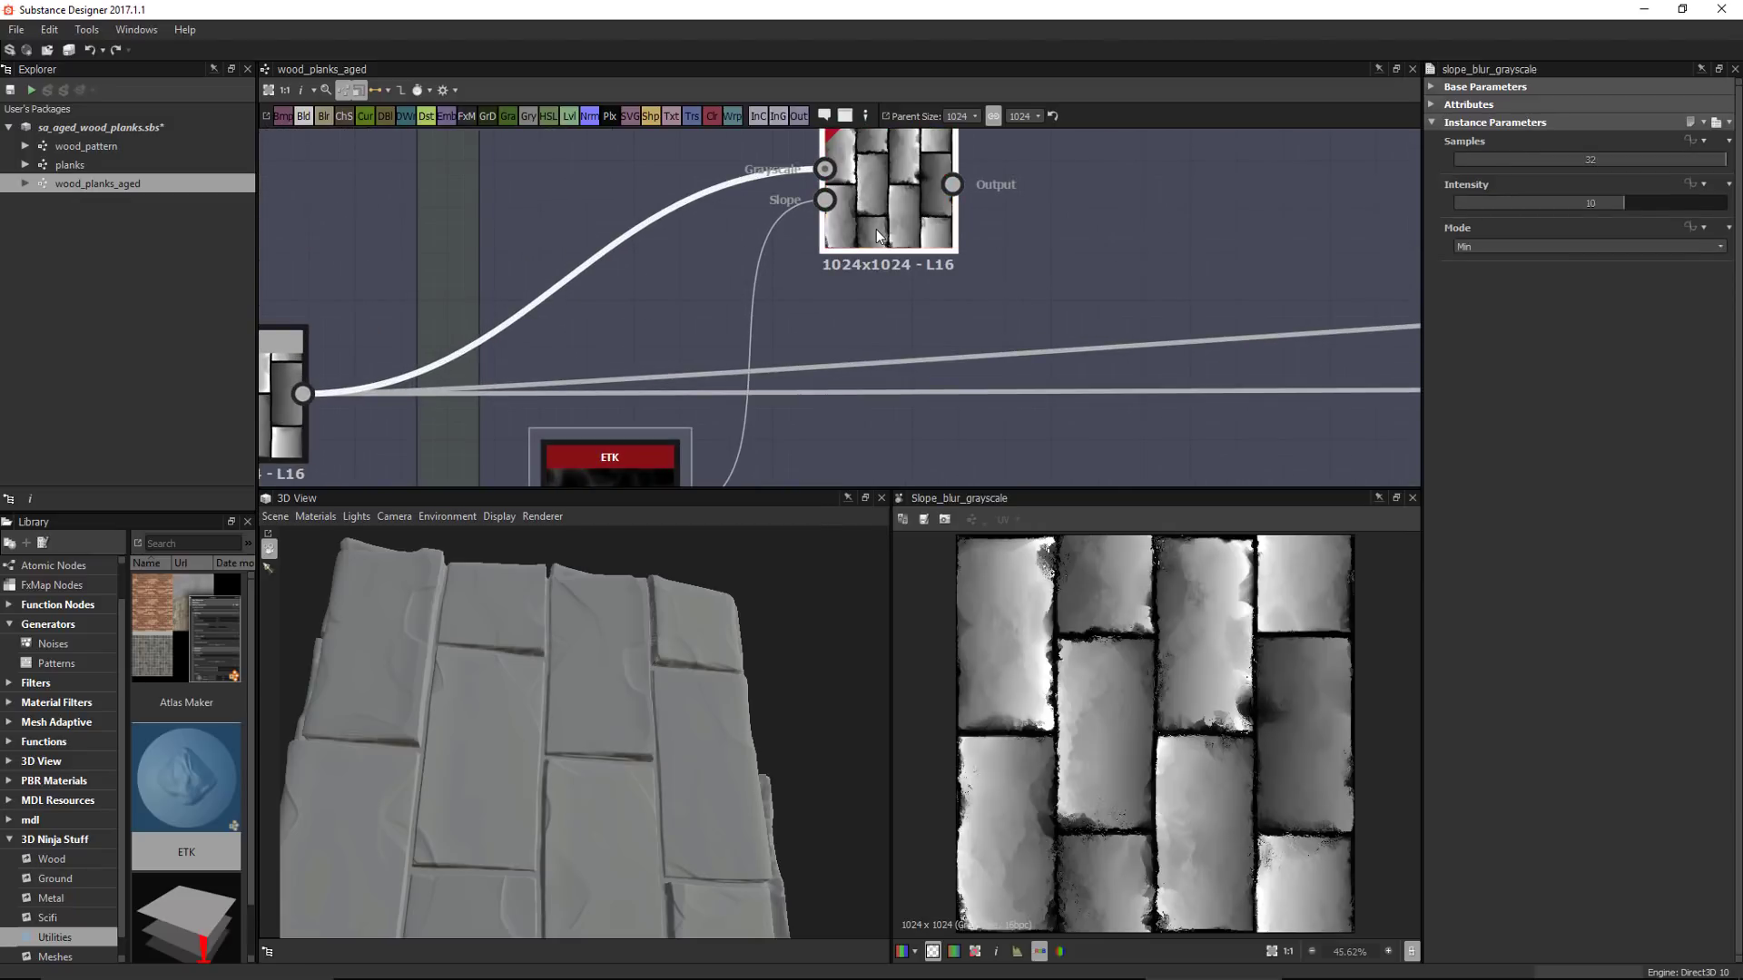
{"action": "left_click", "coordinate": [873, 225]}
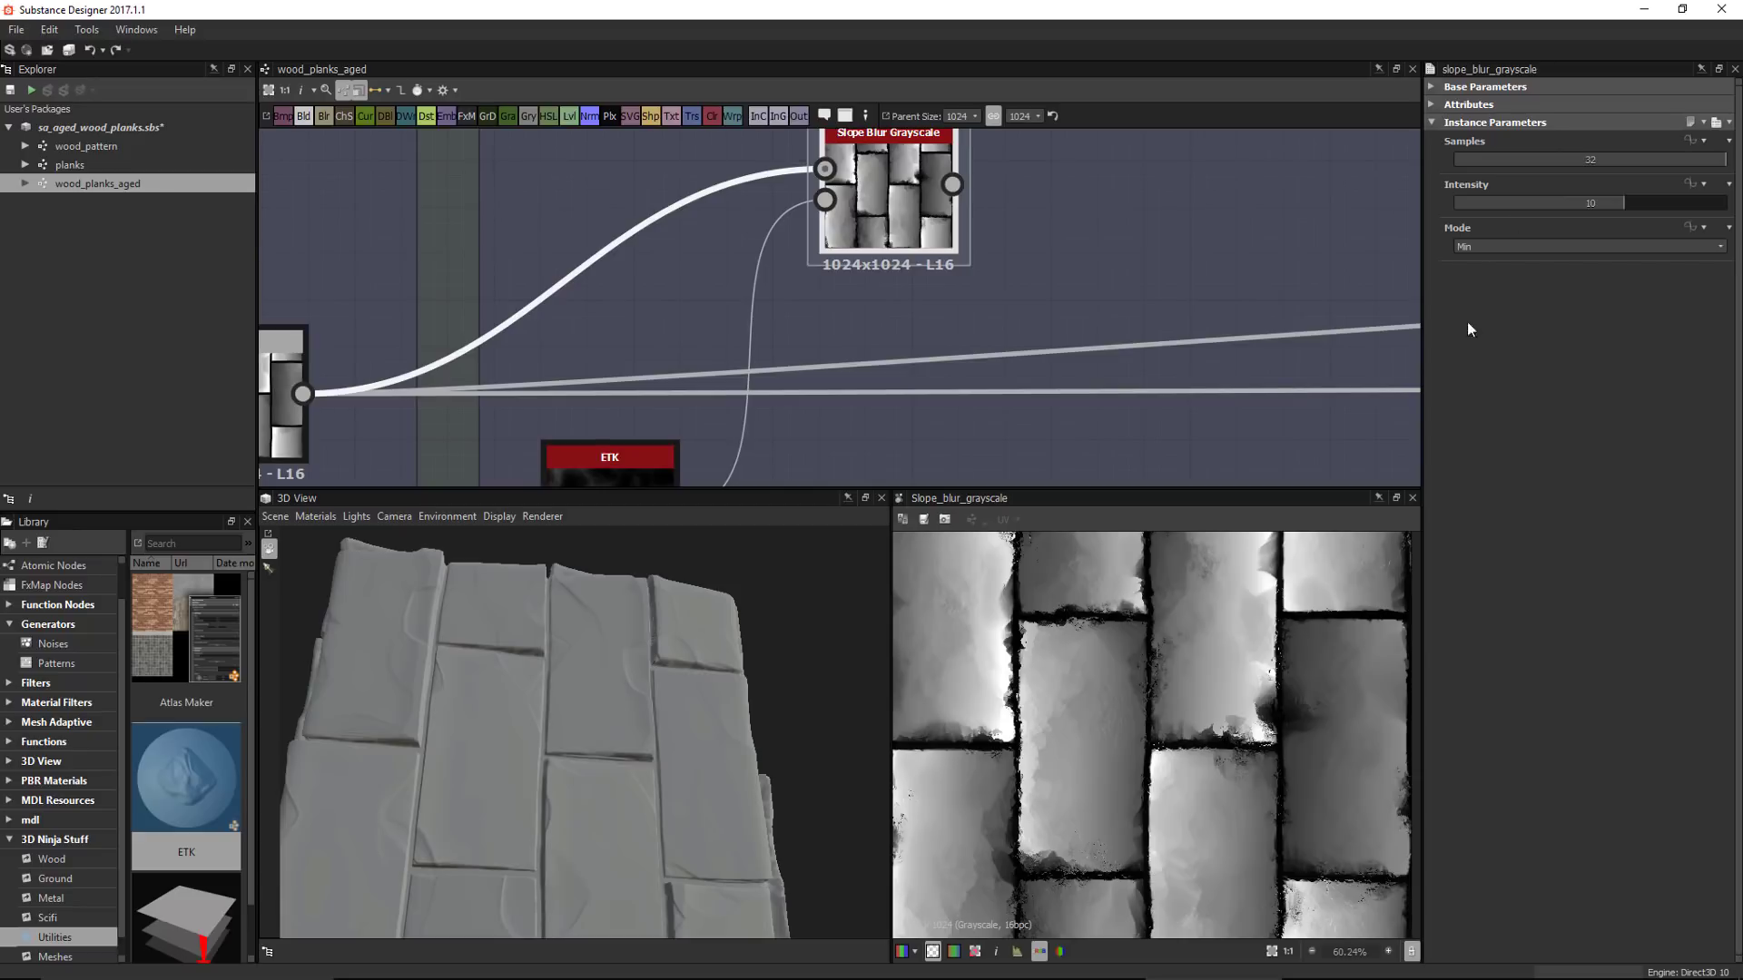
Set the Slope Blur Grayscale's intensity to 2.82 and inspect the plank edges in the 2D view
{"action": "left_click", "coordinate": [1494, 203]}
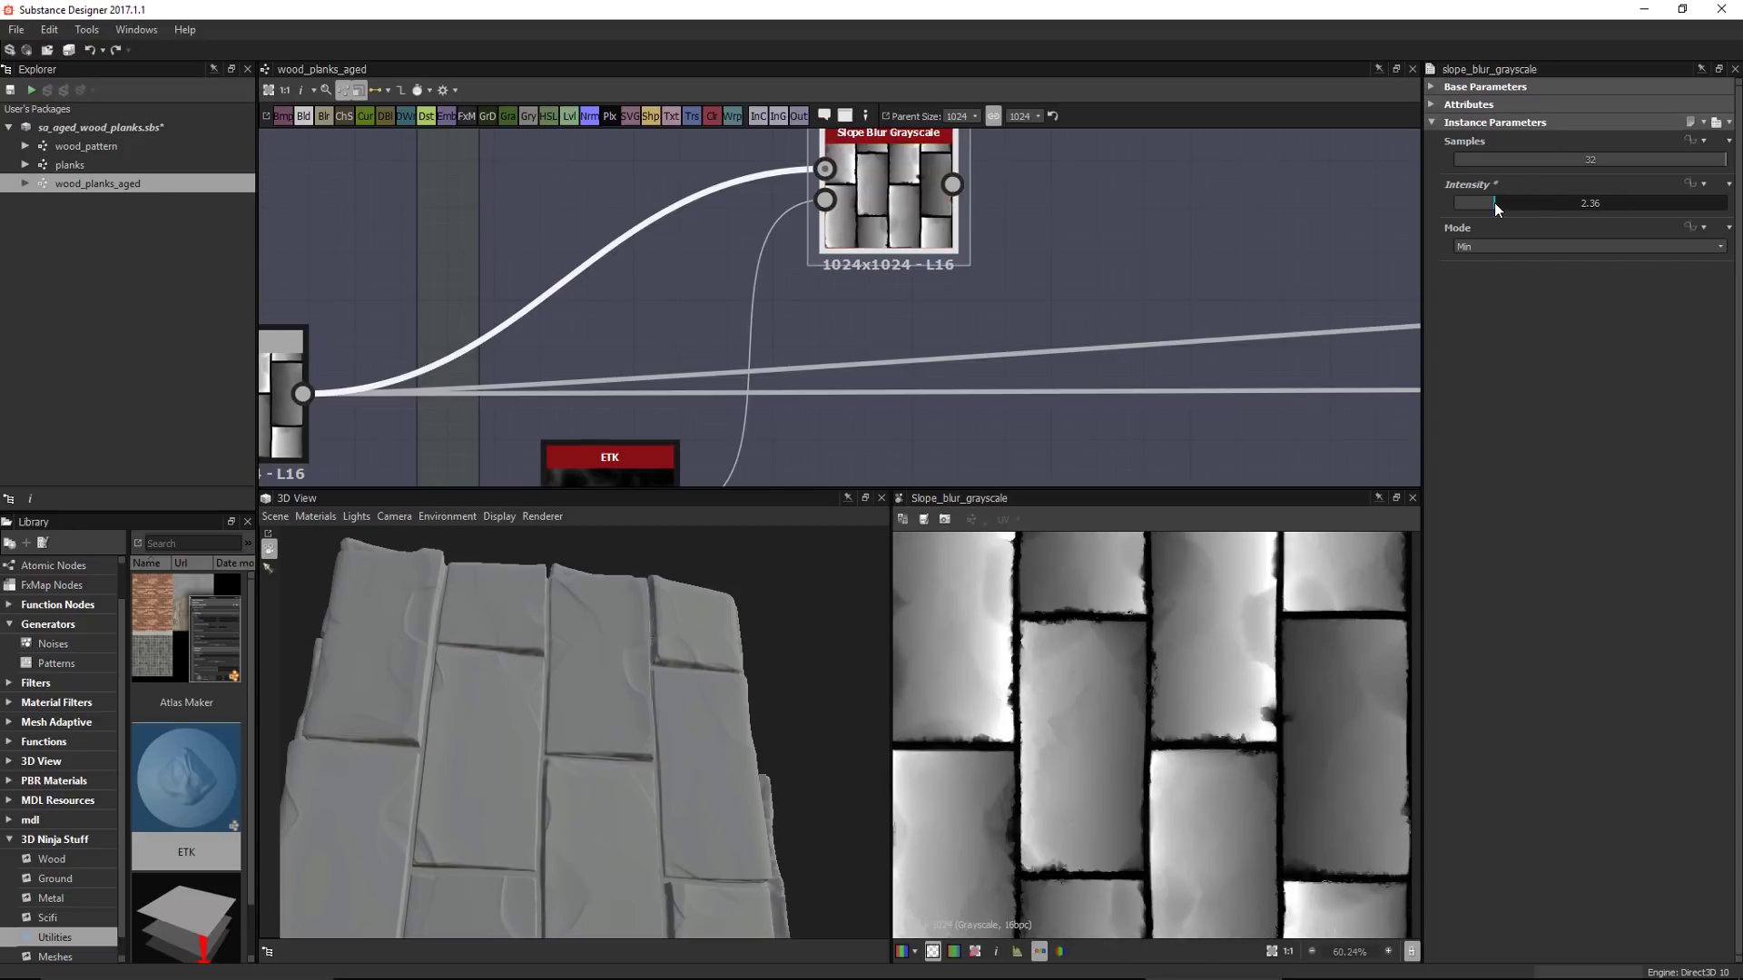
{"action": "left_click_drag", "start_coordinate": [1496, 200], "coordinate": [1502, 200]}
{"action": "scroll", "coordinate": [1238, 750], "scroll_direction": "up", "scroll_amount": 2}
{"action": "scroll", "coordinate": [1238, 735], "scroll_direction": "up", "scroll_amount": 2}
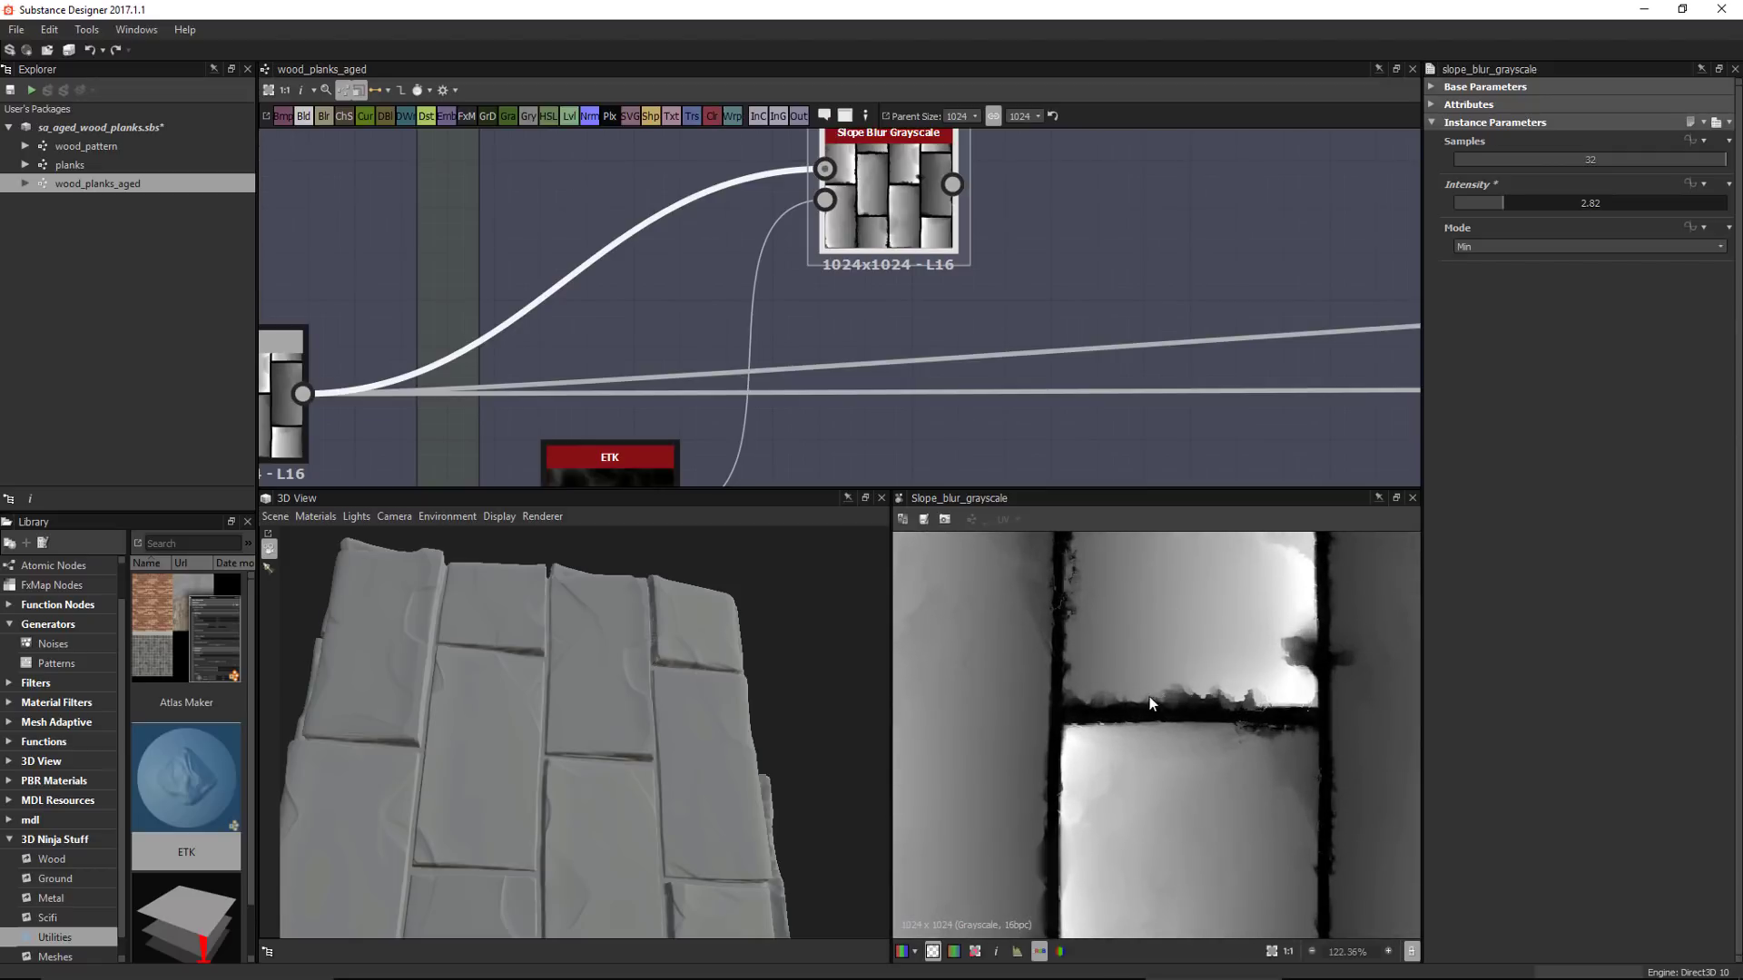
{"action": "scroll", "coordinate": [1113, 597], "scroll_direction": "down", "scroll_amount": 5}
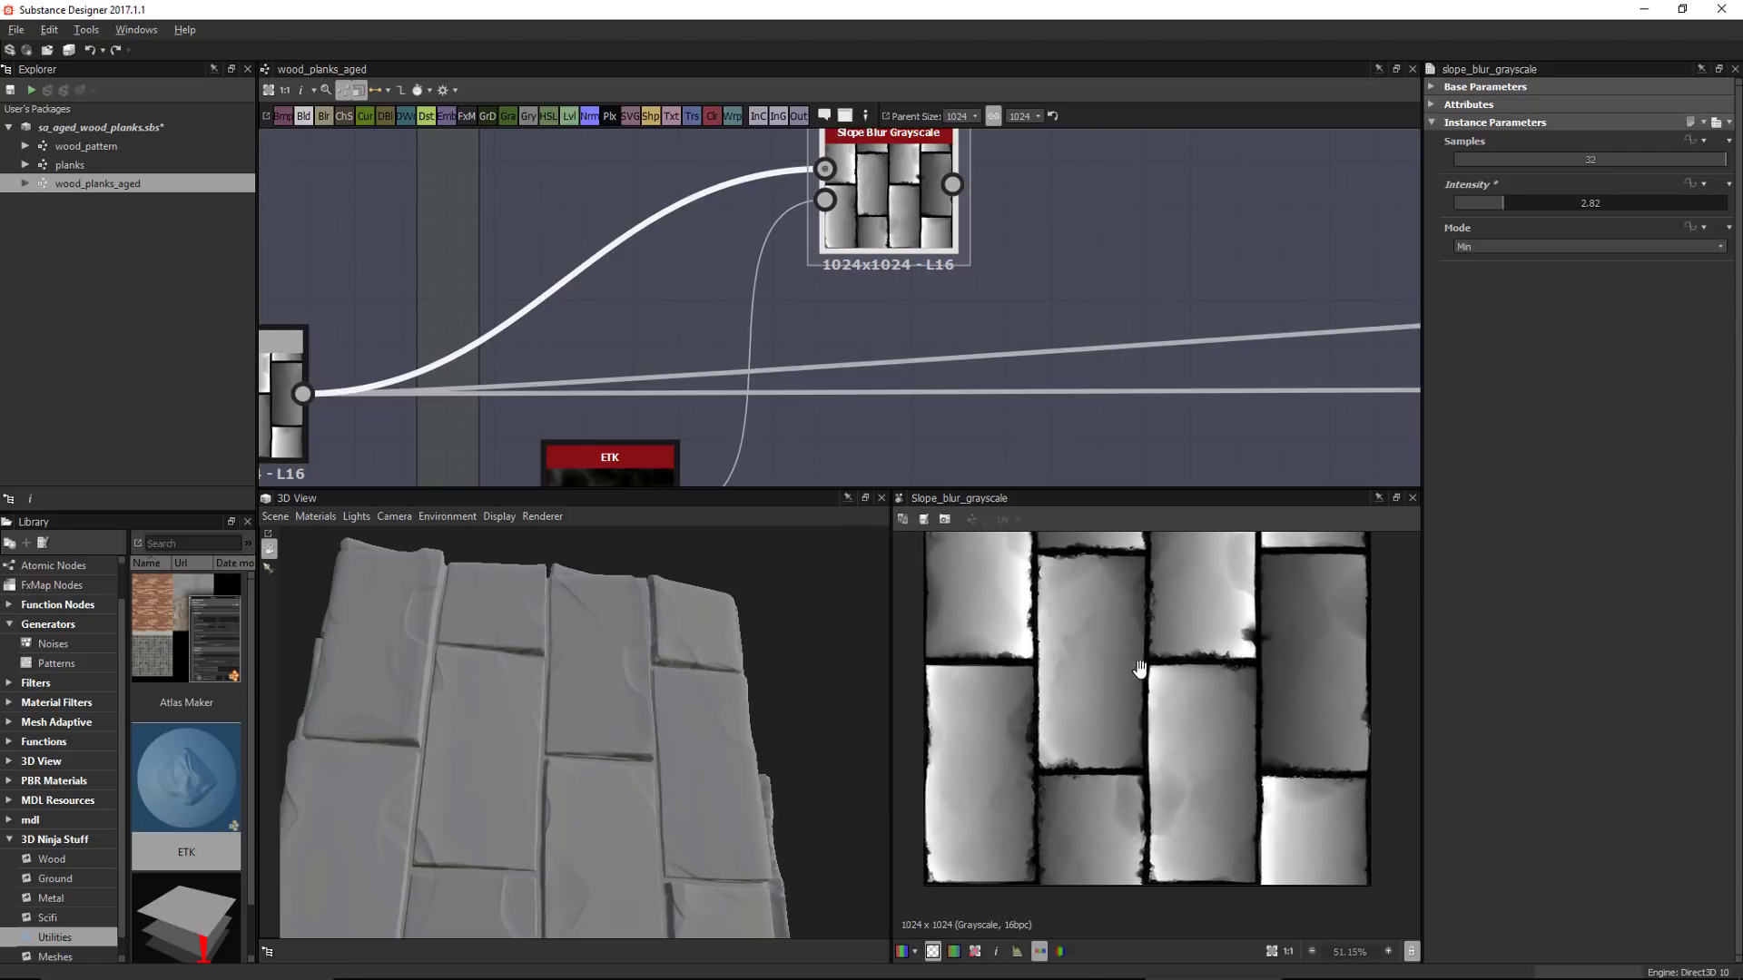
Compare the Slope Blur Grayscale result with the unblurred Blend input, examining the plank edges and surfaces up close
{"action": "scroll", "coordinate": [1141, 669], "scroll_direction": "up", "scroll_amount": 2}
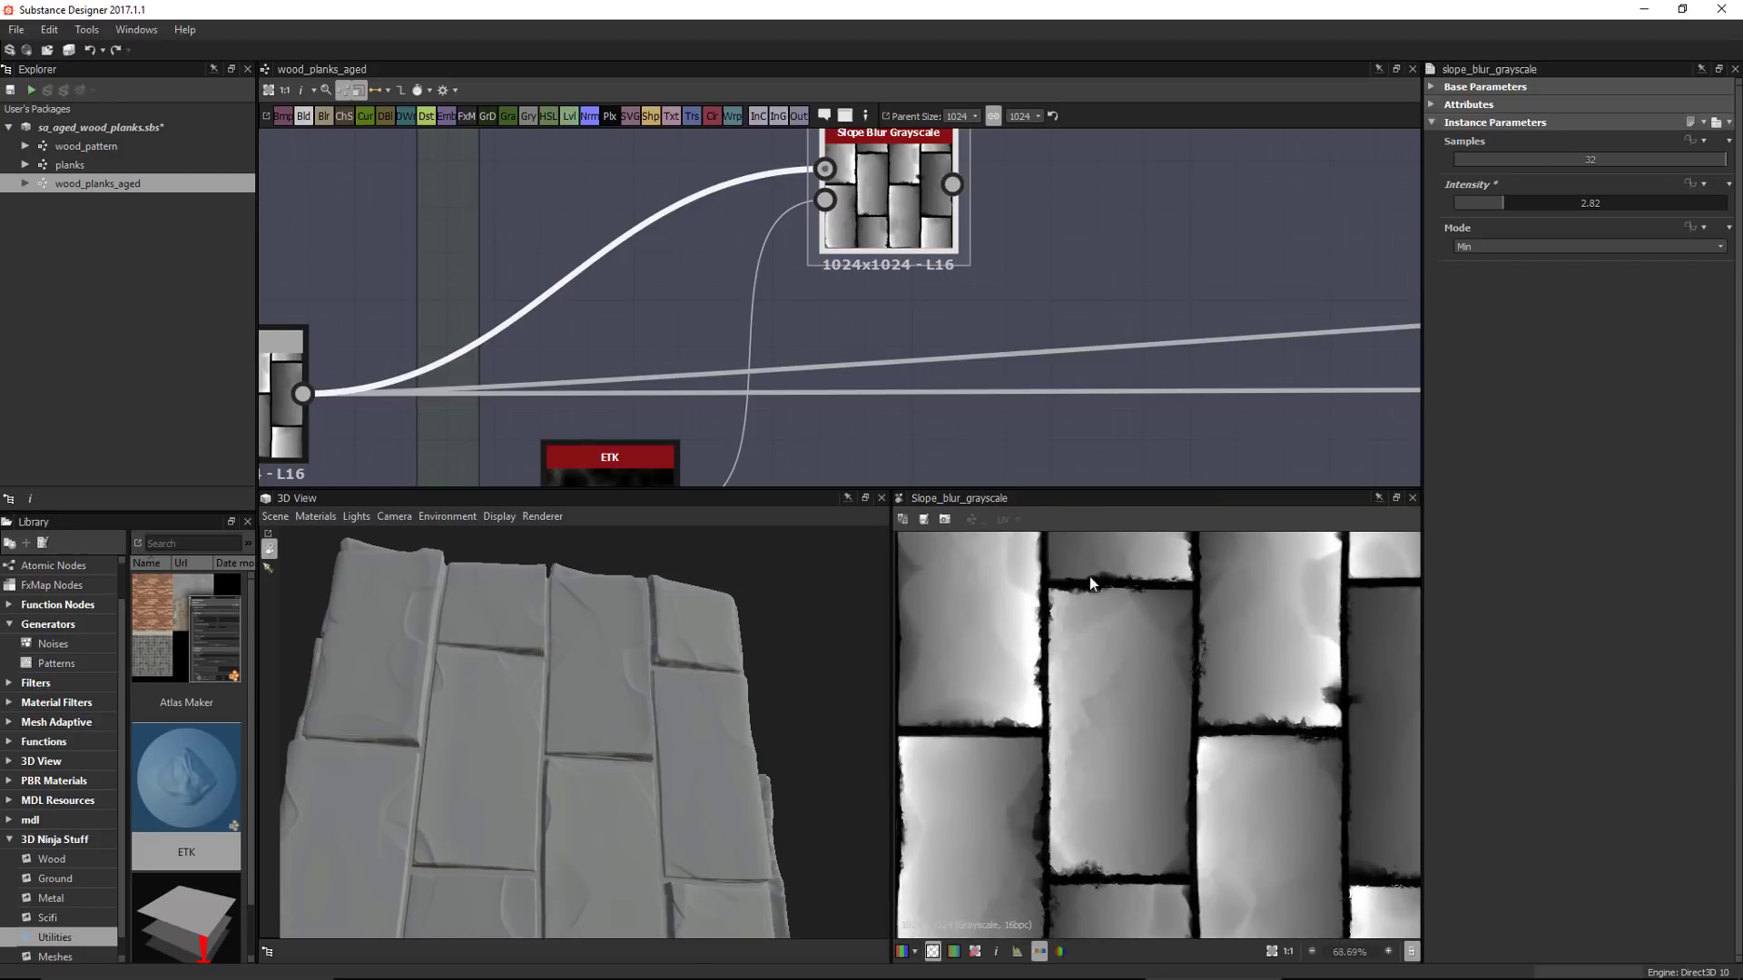
{"action": "scroll", "coordinate": [1162, 765], "scroll_direction": "up", "scroll_amount": 3}
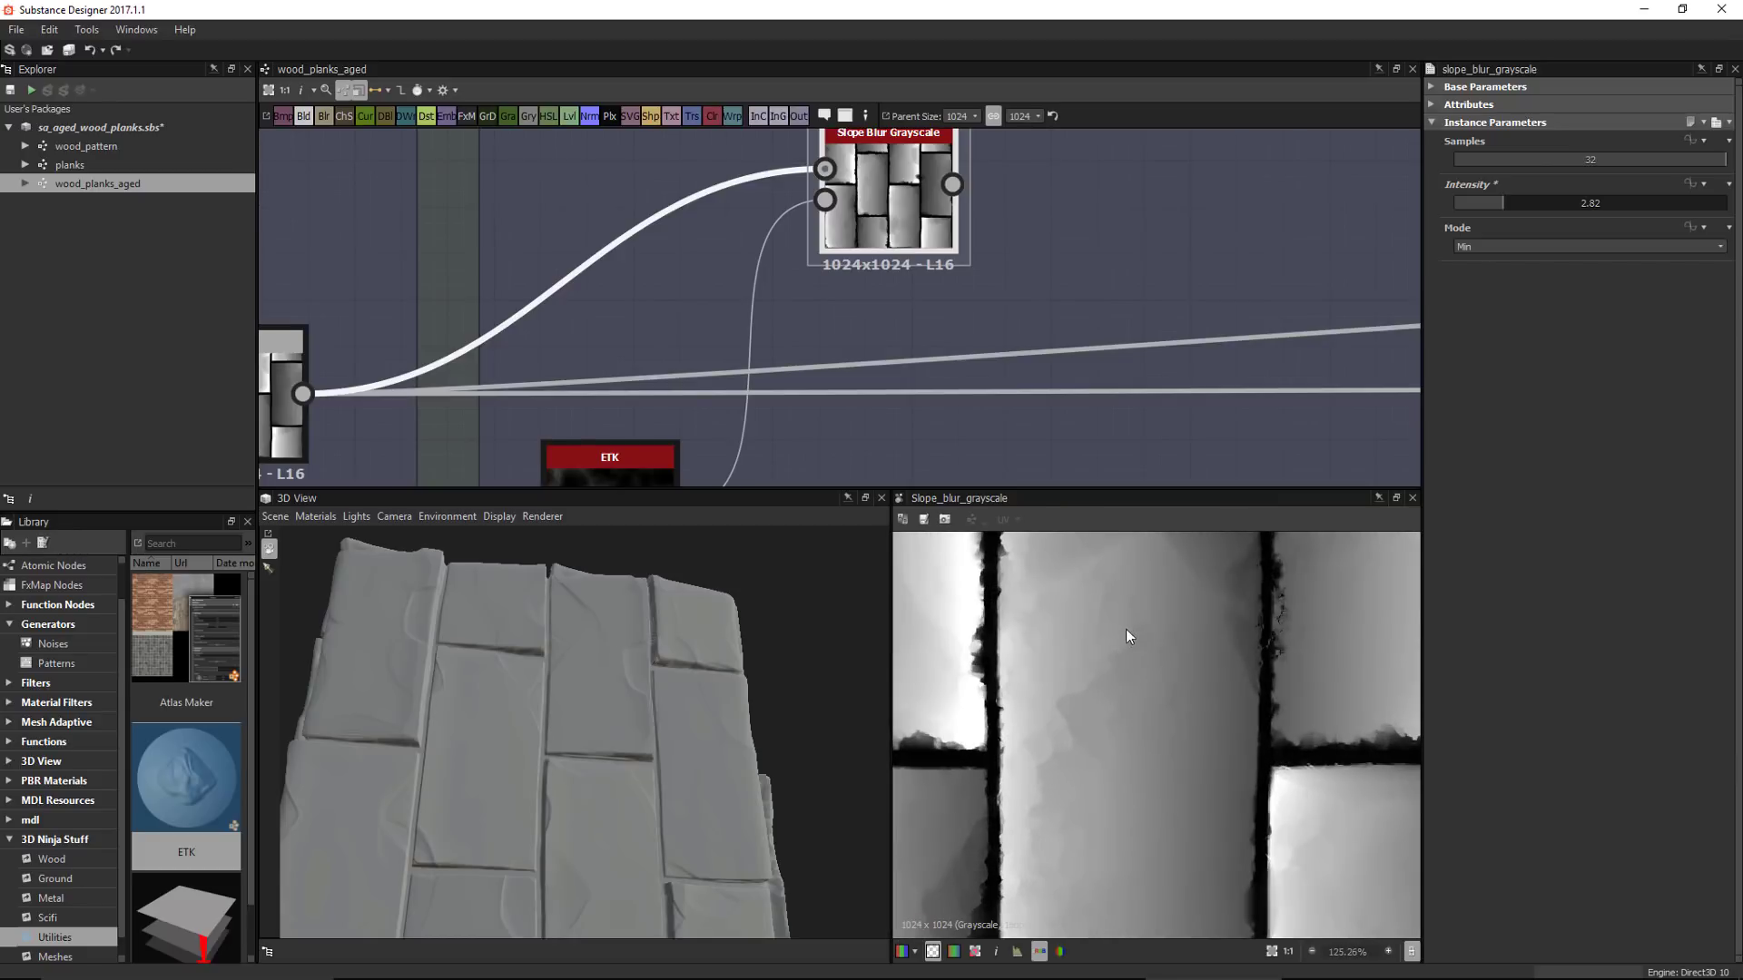
{"action": "scroll", "coordinate": [1156, 786], "scroll_direction": "up", "scroll_amount": 2}
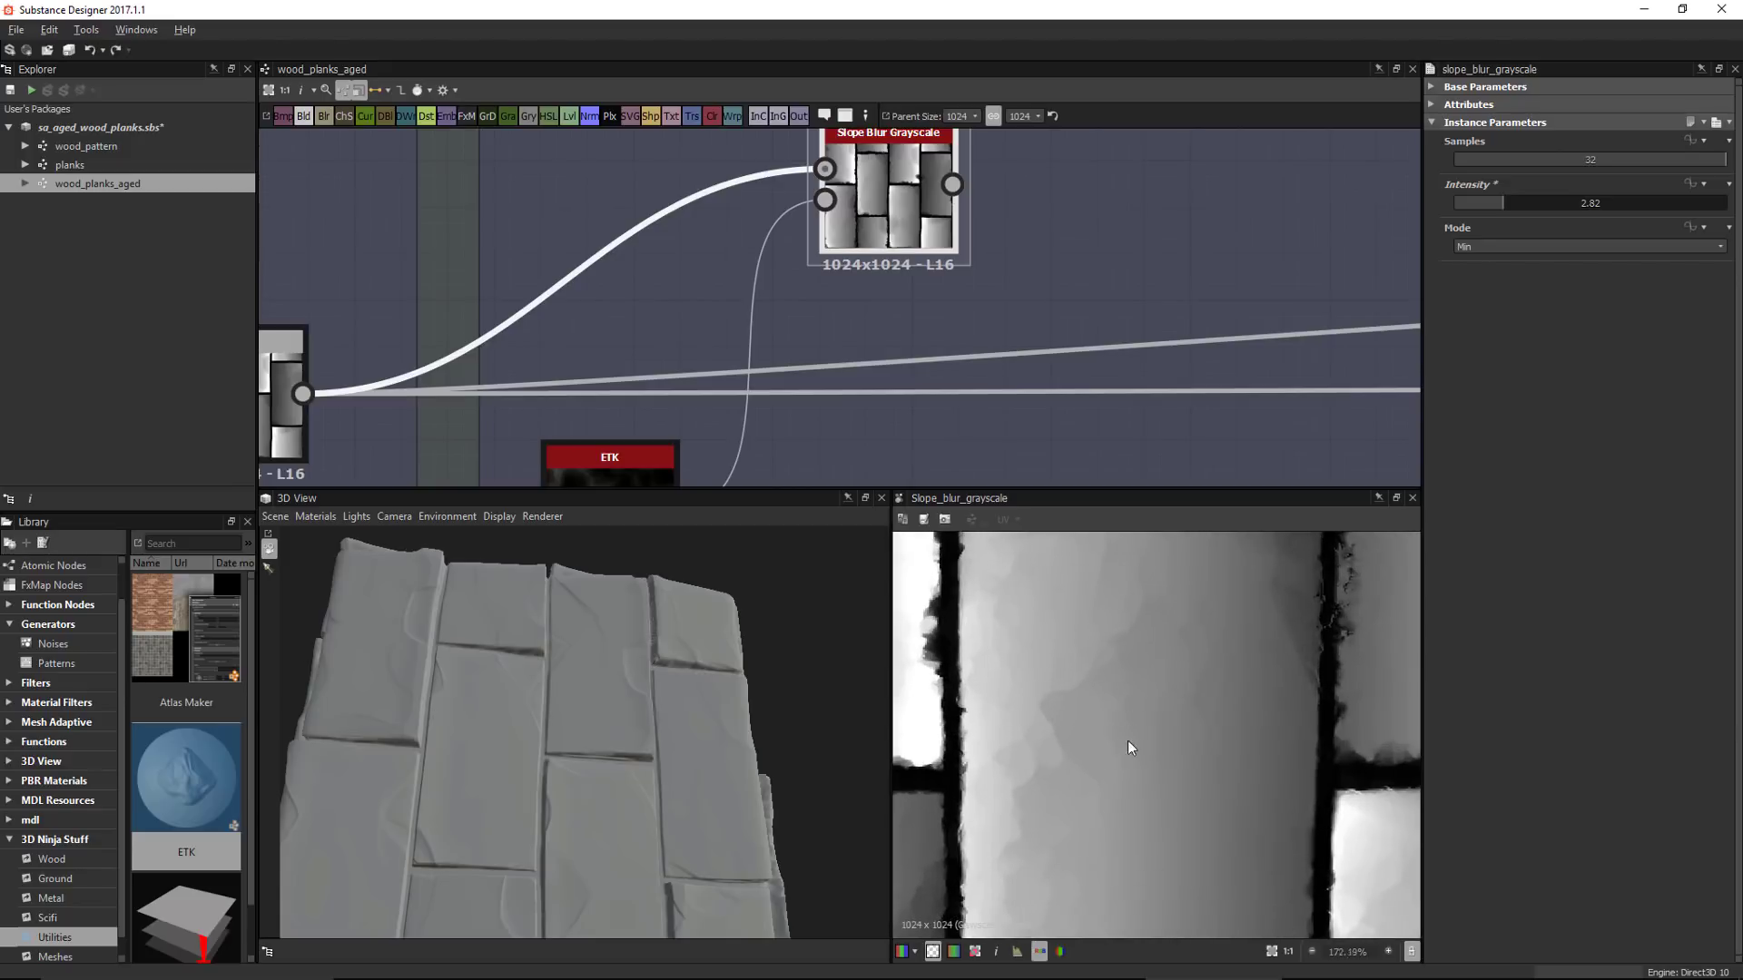
{"action": "scroll", "coordinate": [1136, 780], "scroll_direction": "down", "scroll_amount": 2}
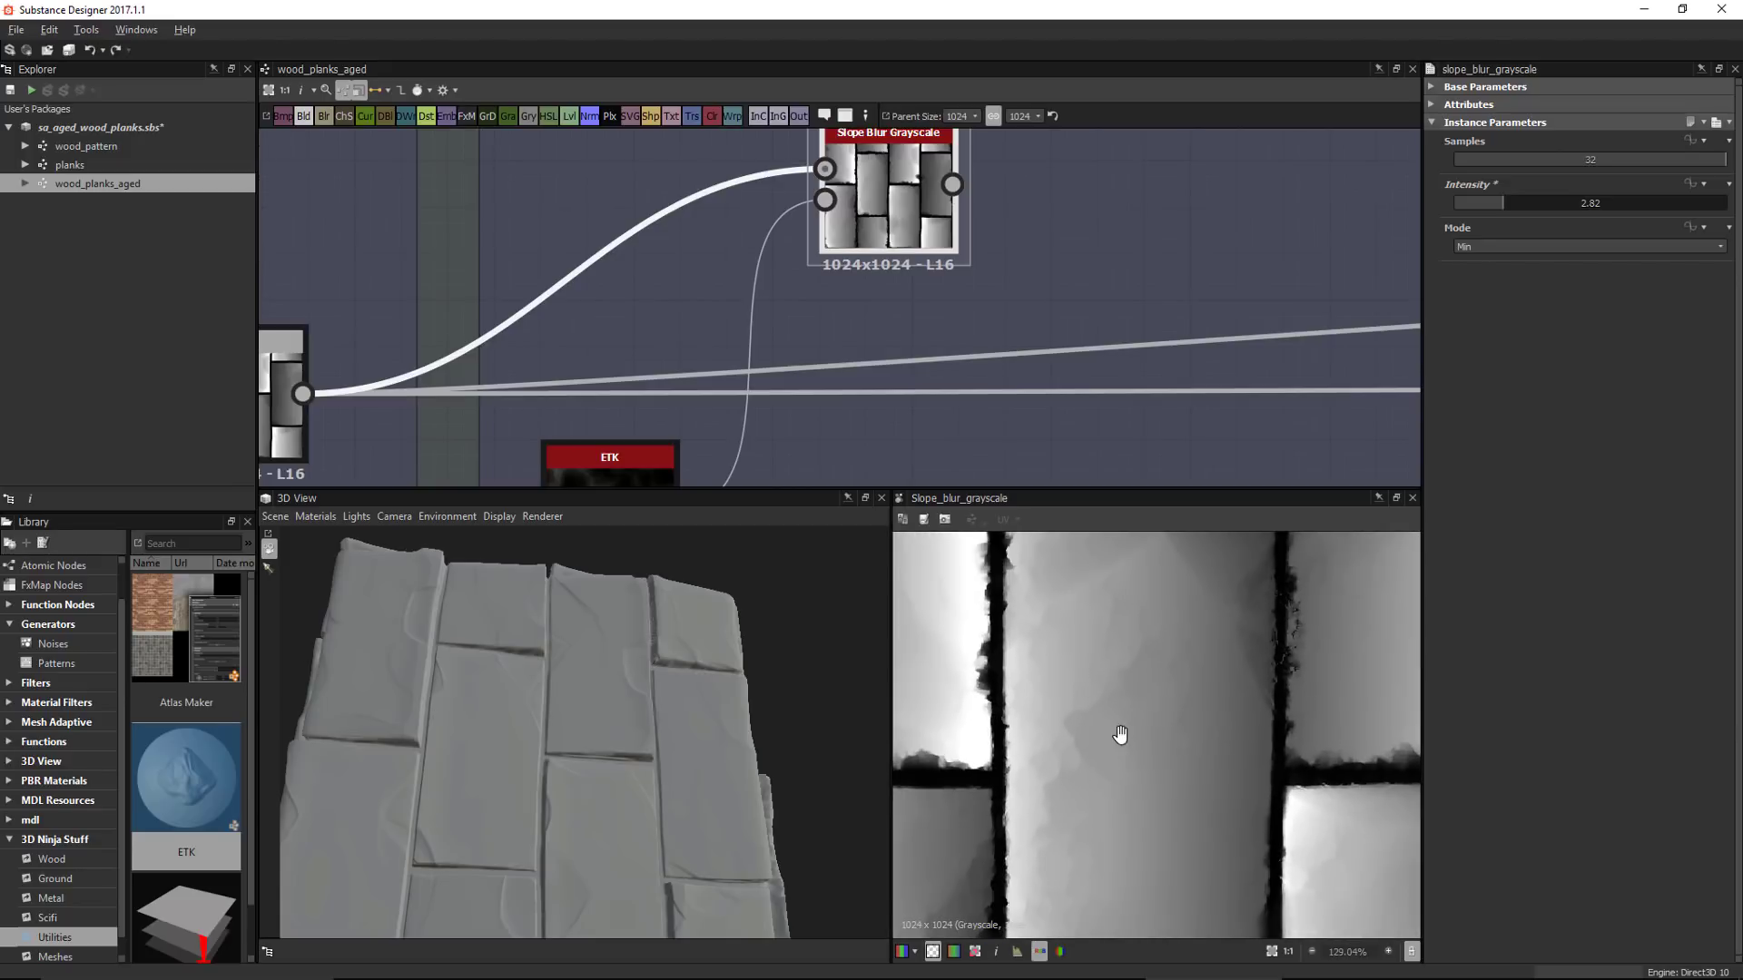
{"action": "middle_click_drag", "start_coordinate": [819, 199], "coordinate": [831, 259]}
{"action": "double_click", "coordinate": [831, 226]}
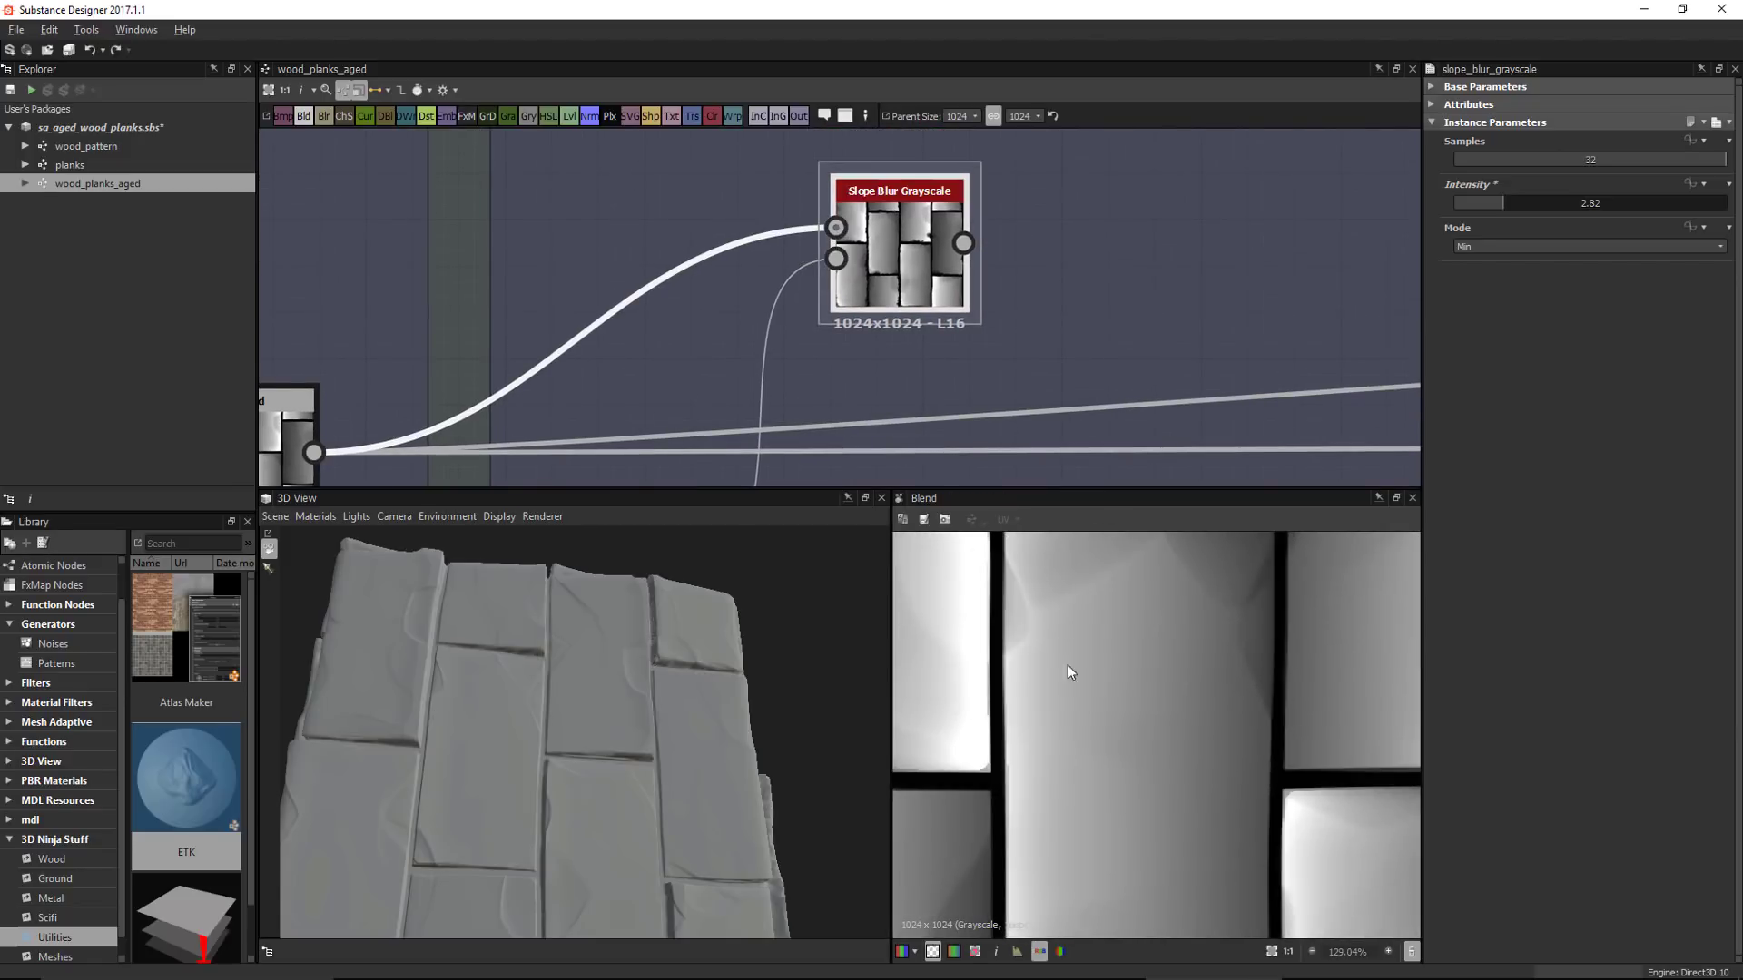
{"action": "scroll", "coordinate": [1116, 708], "scroll_direction": "down", "scroll_amount": 1}
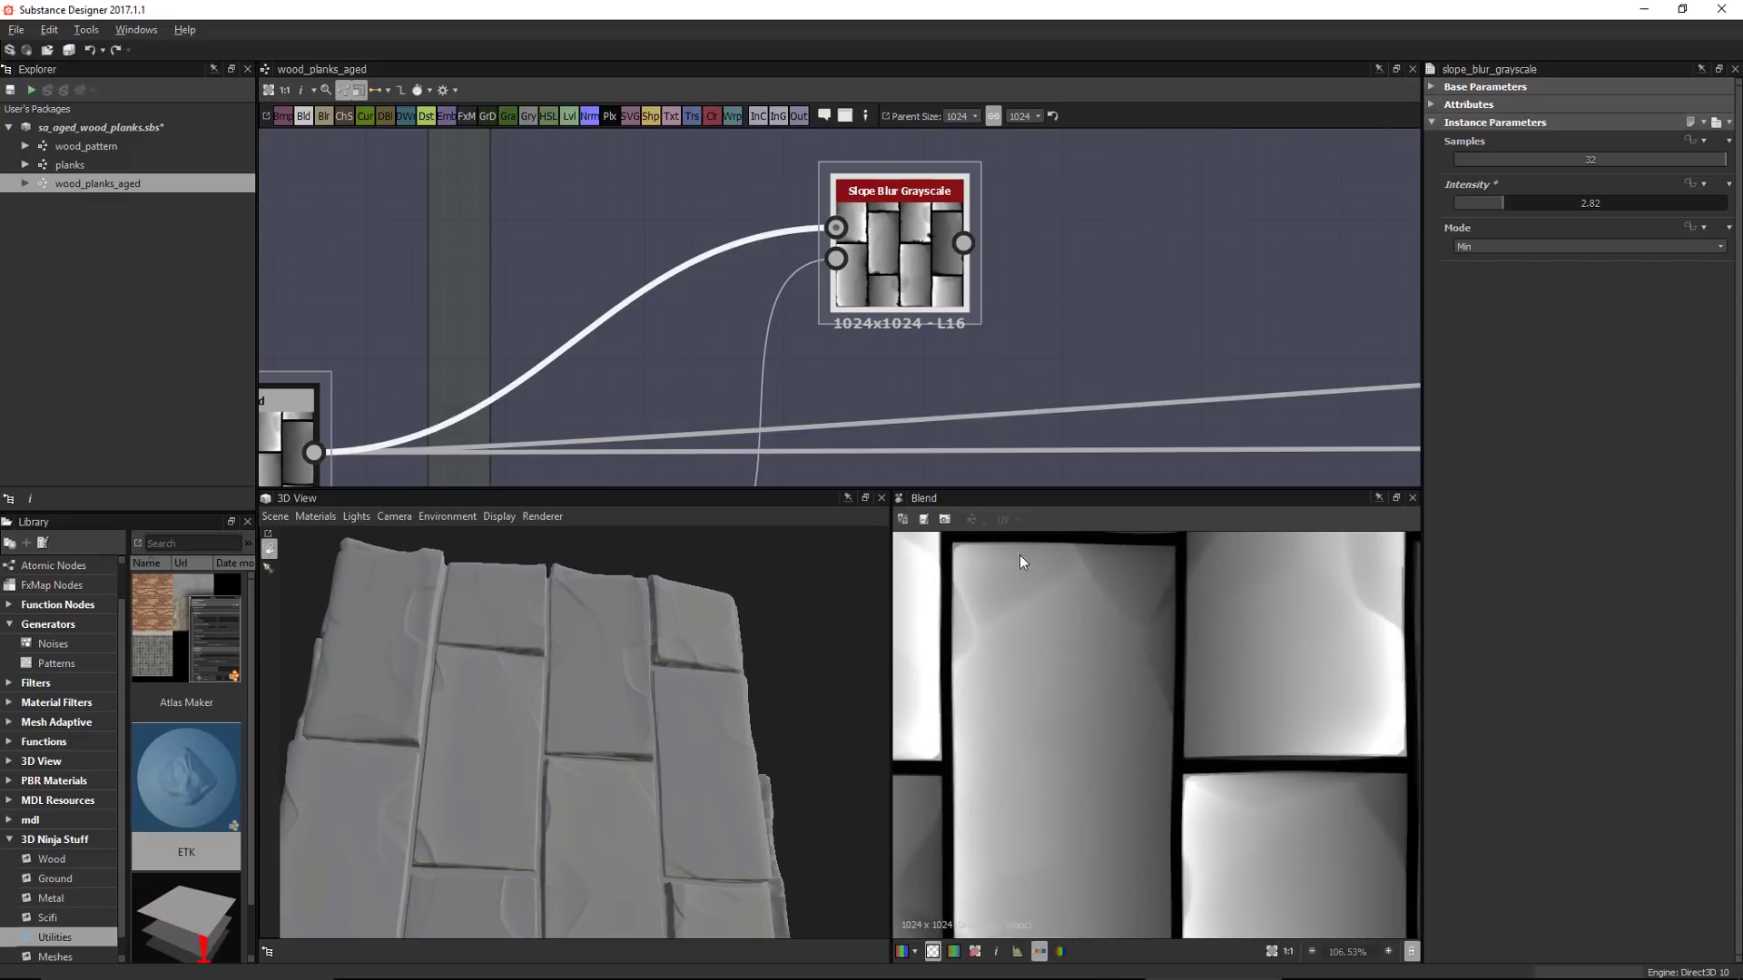
{"action": "double_click", "coordinate": [895, 242]}
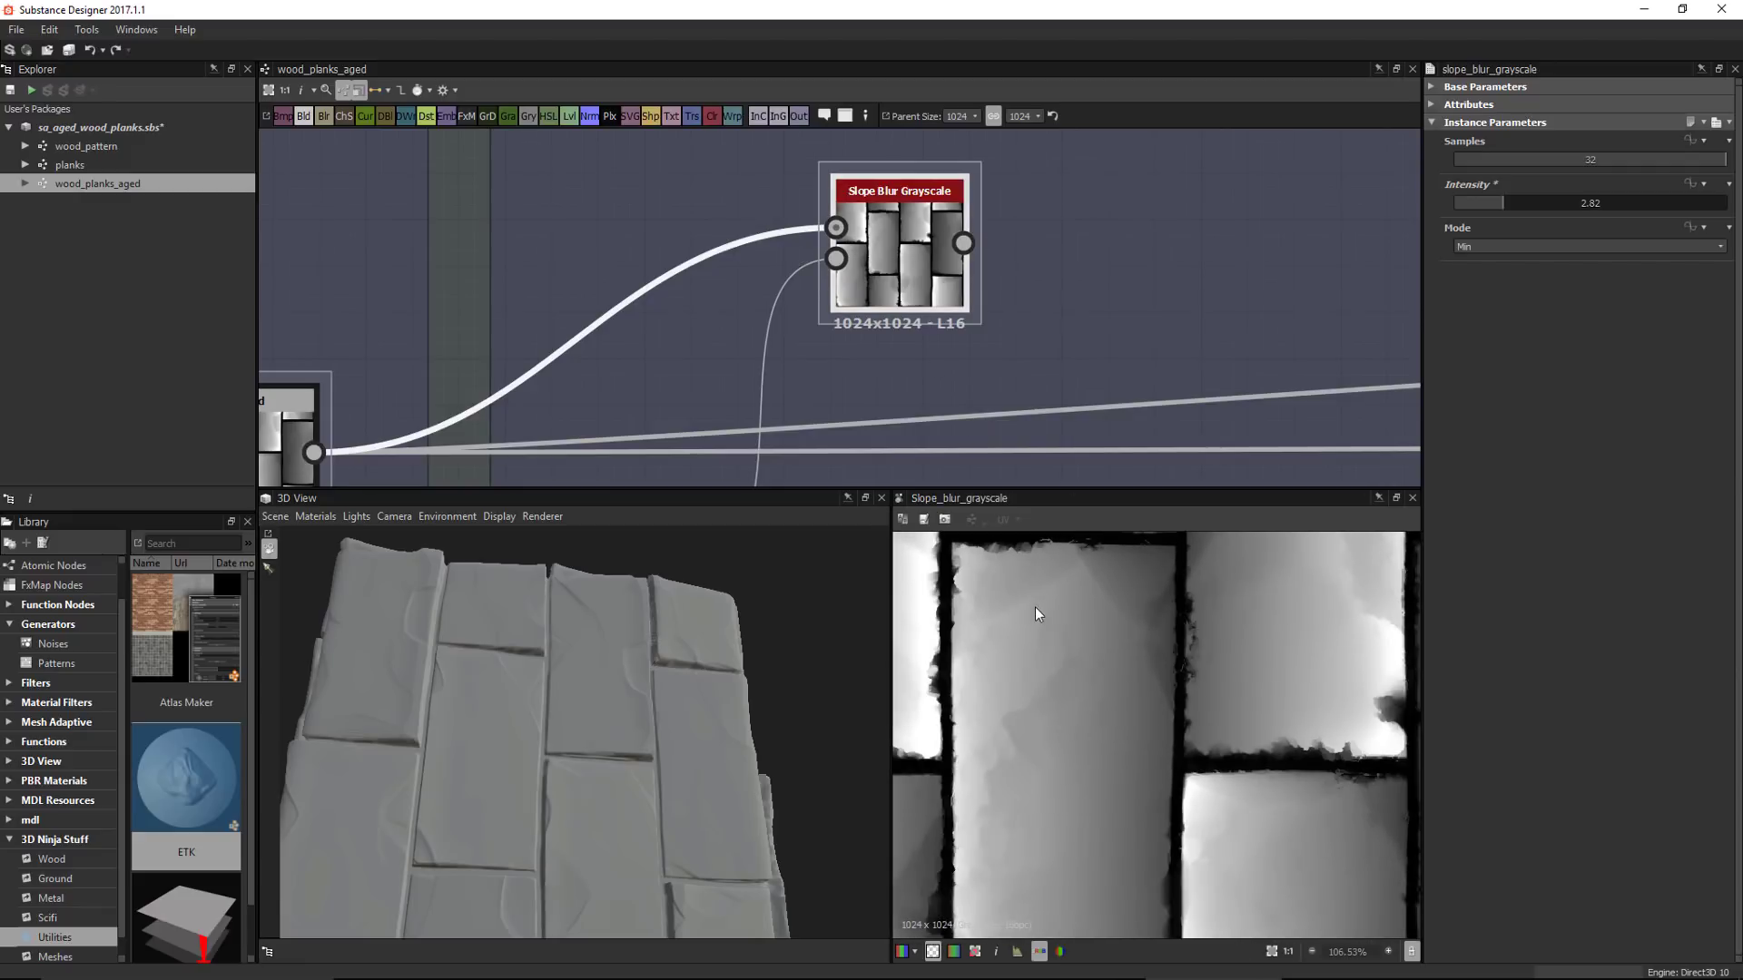
{"action": "scroll", "coordinate": [1070, 786], "scroll_direction": "down", "scroll_amount": 2}
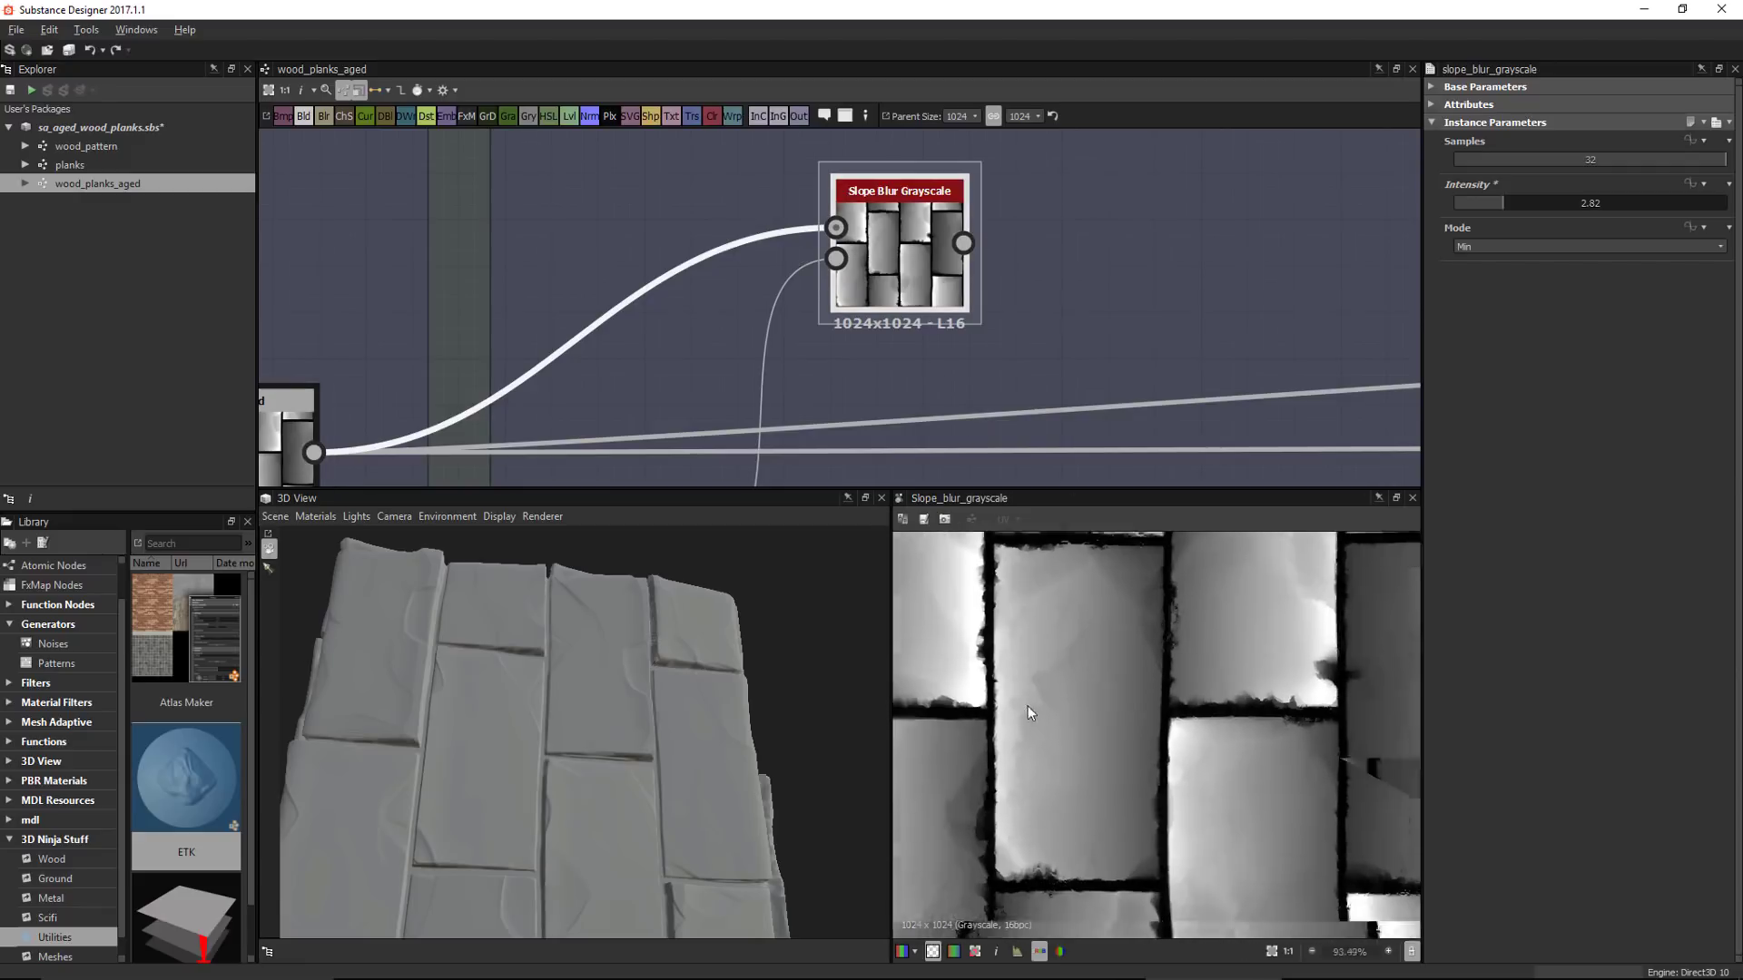
{"action": "scroll", "coordinate": [1260, 760], "scroll_direction": "down", "scroll_amount": 1}
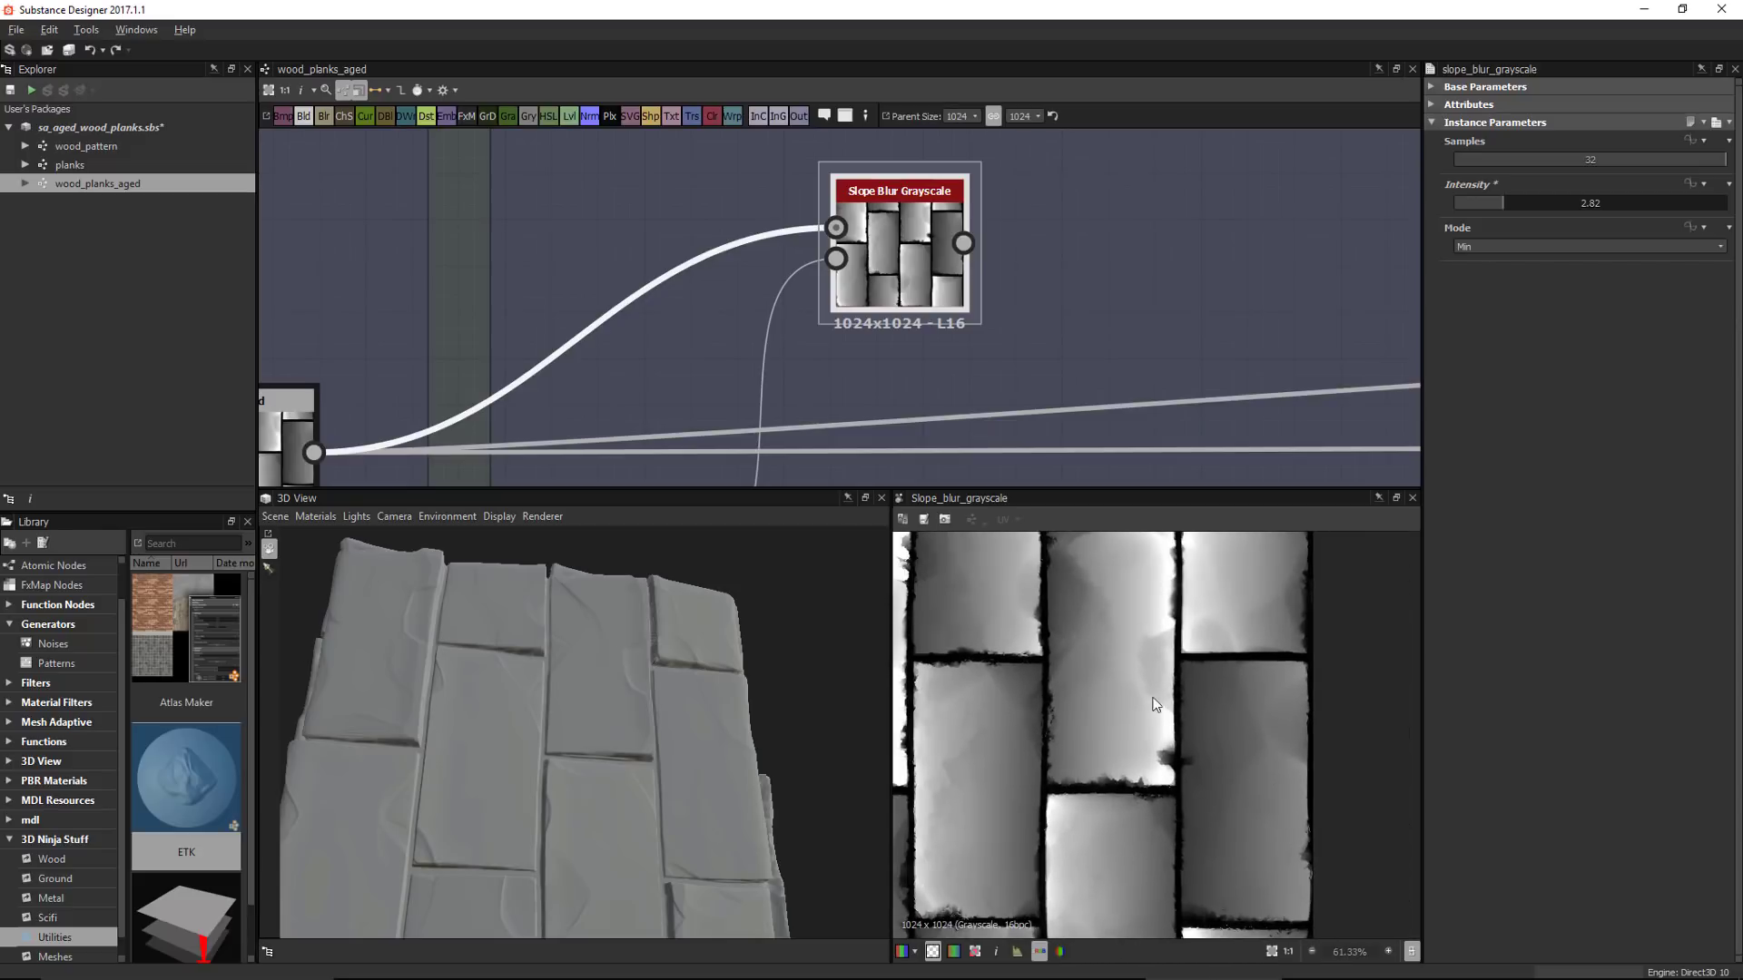
Set the Warped Slopes angle of the ETK node feeding the slope blur to 0.14 turns (50 degrees)
{"action": "middle_click_drag", "start_coordinate": [1019, 189], "coordinate": [1142, 101]}
{"action": "scroll", "coordinate": [967, 403], "scroll_direction": "down", "scroll_amount": 1}
{"action": "middle_click_drag", "start_coordinate": [967, 403], "coordinate": [974, 360]}
{"action": "left_click", "coordinate": [780, 410]}
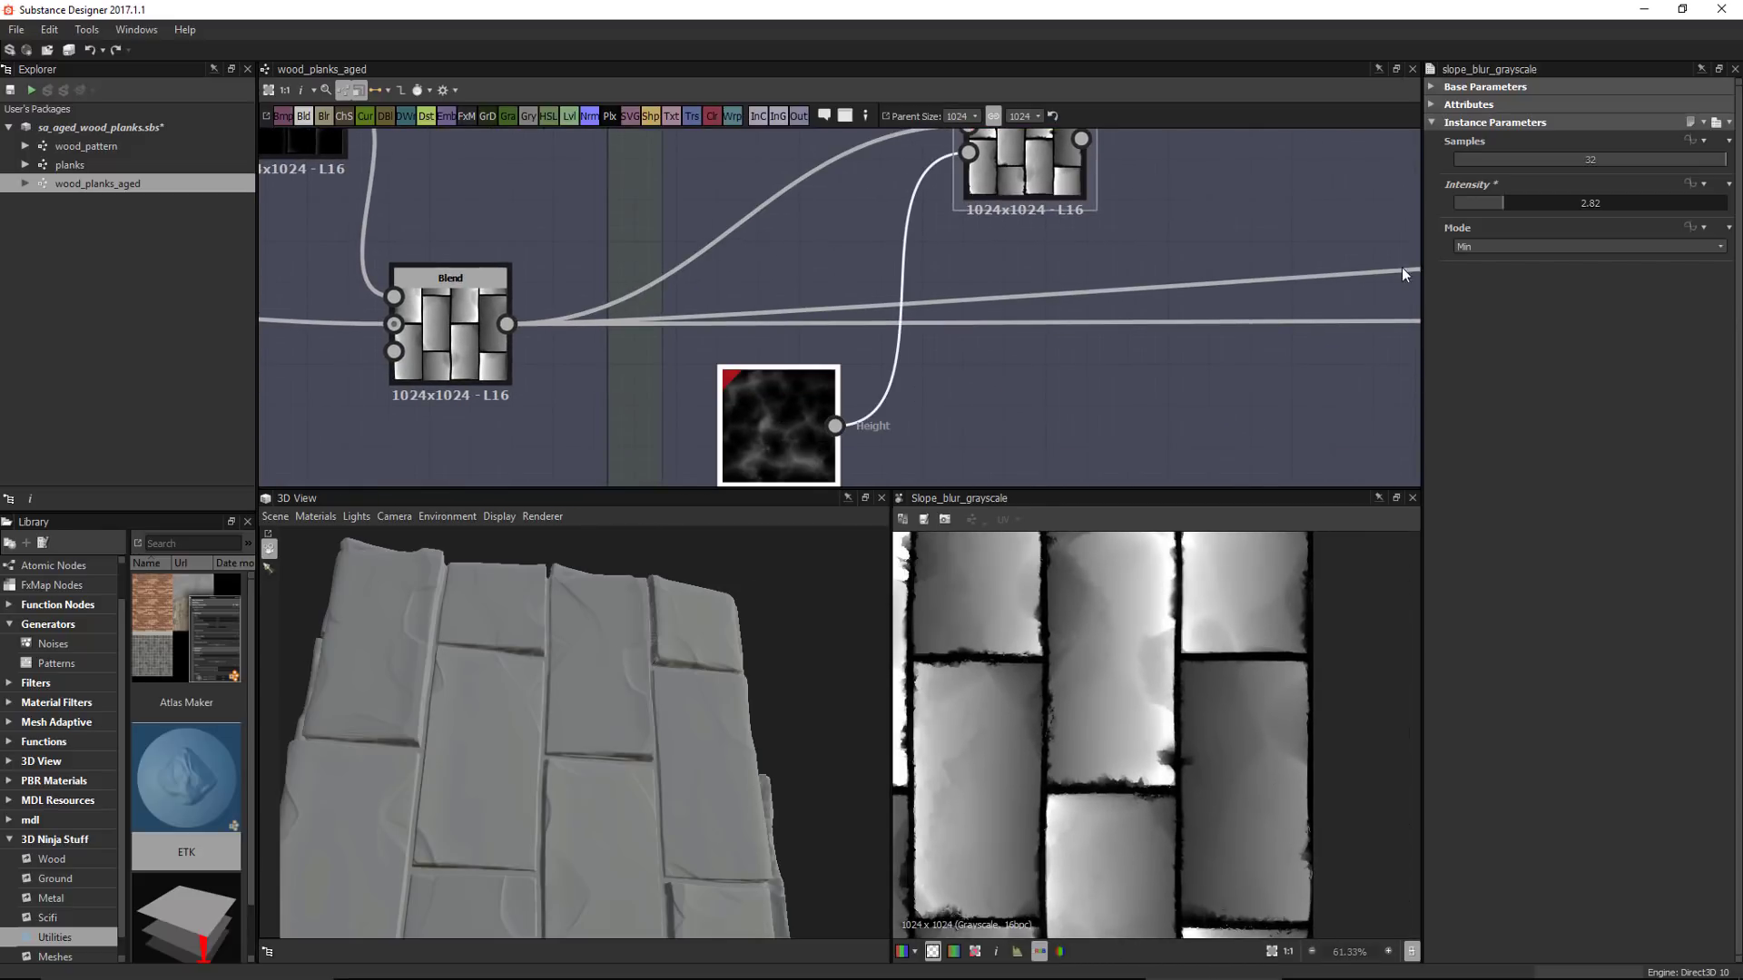
{"action": "left_click_drag", "start_coordinate": [1575, 279], "coordinate": [1602, 277]}
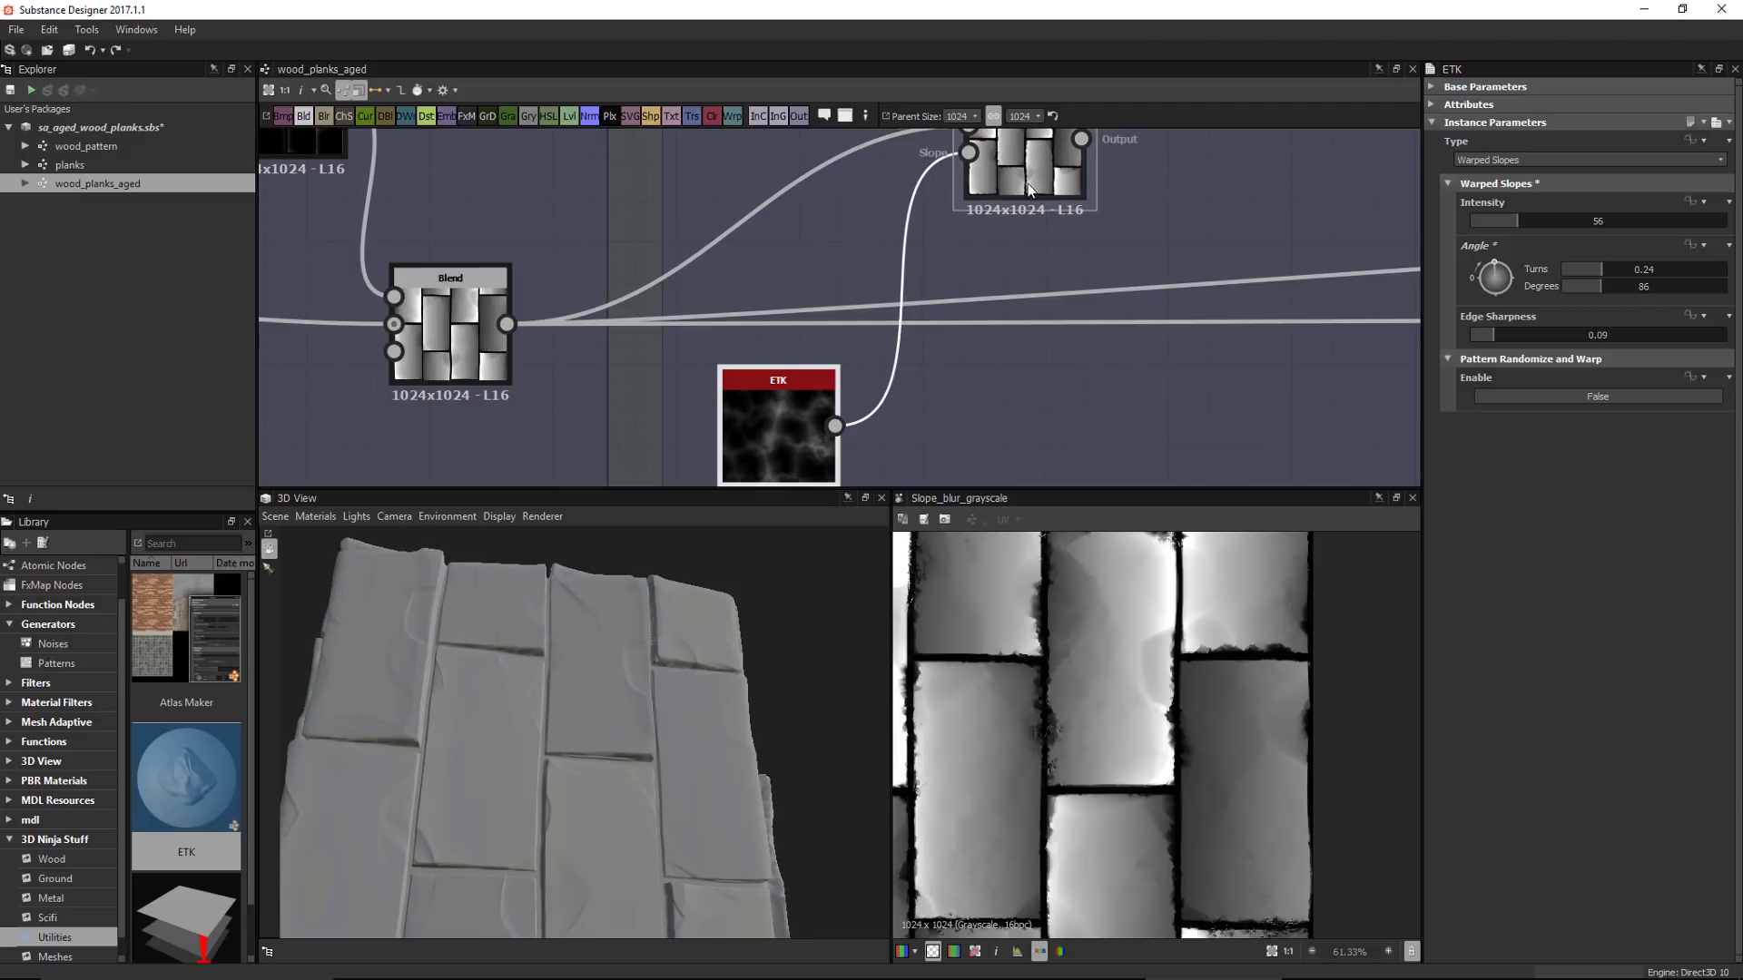
{"action": "left_click", "coordinate": [1587, 265]}
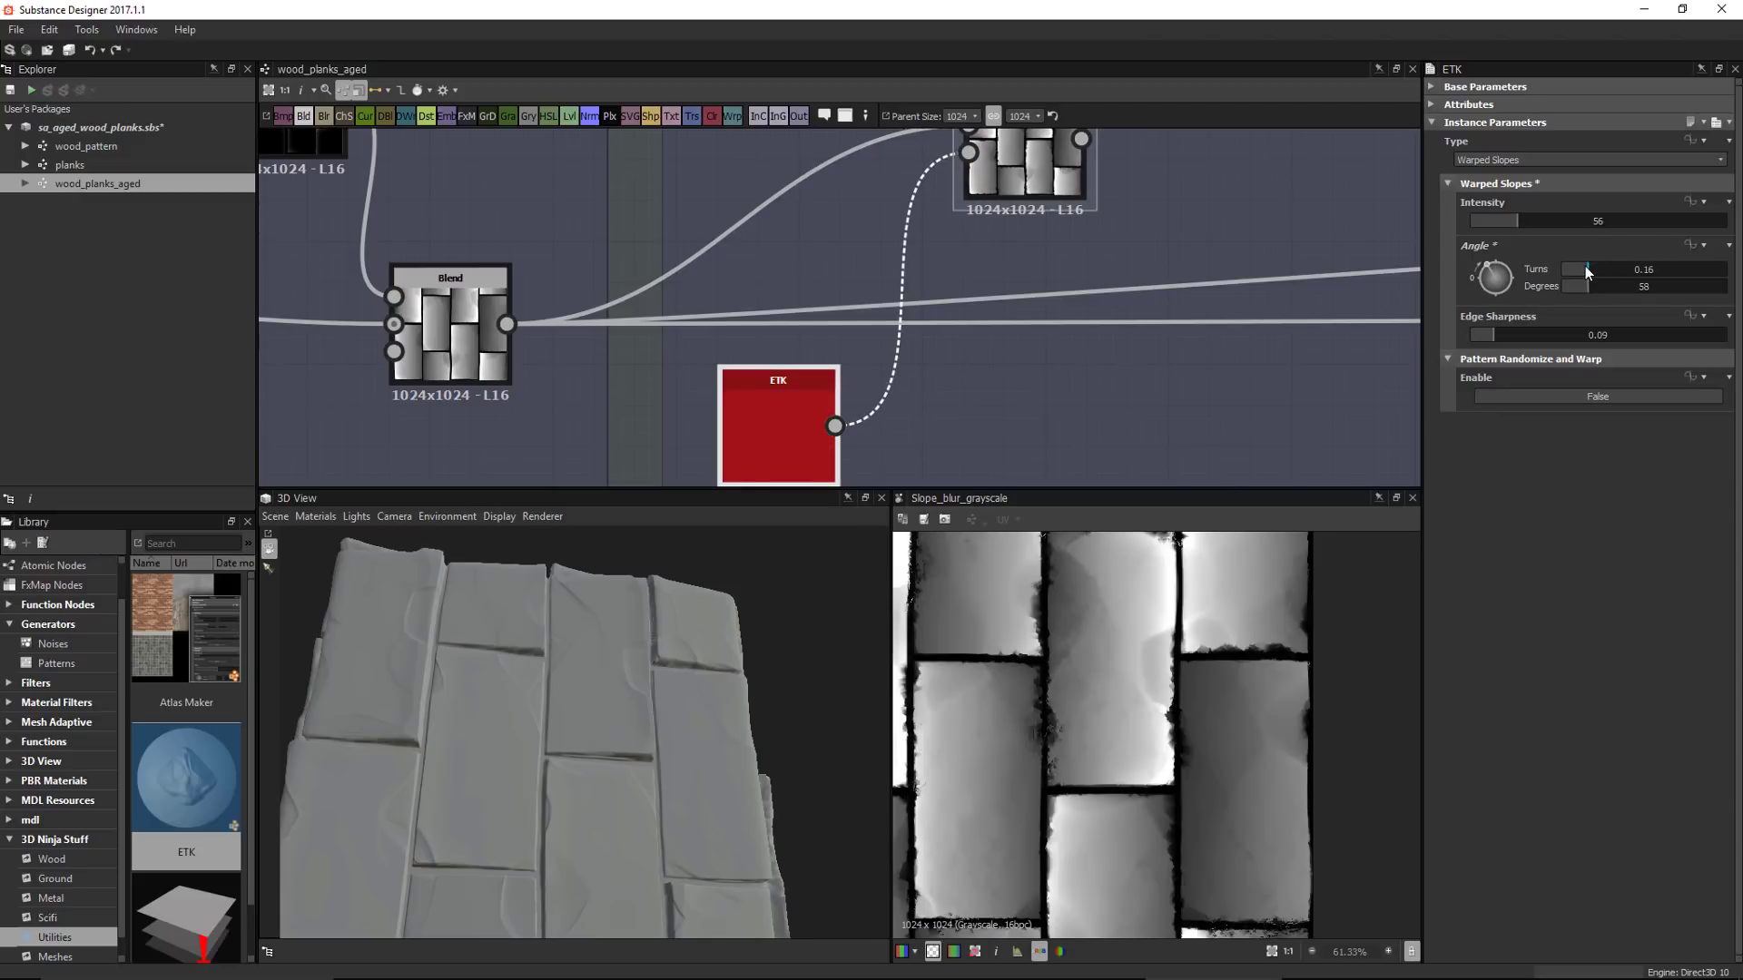
{"action": "left_click", "coordinate": [1585, 265]}
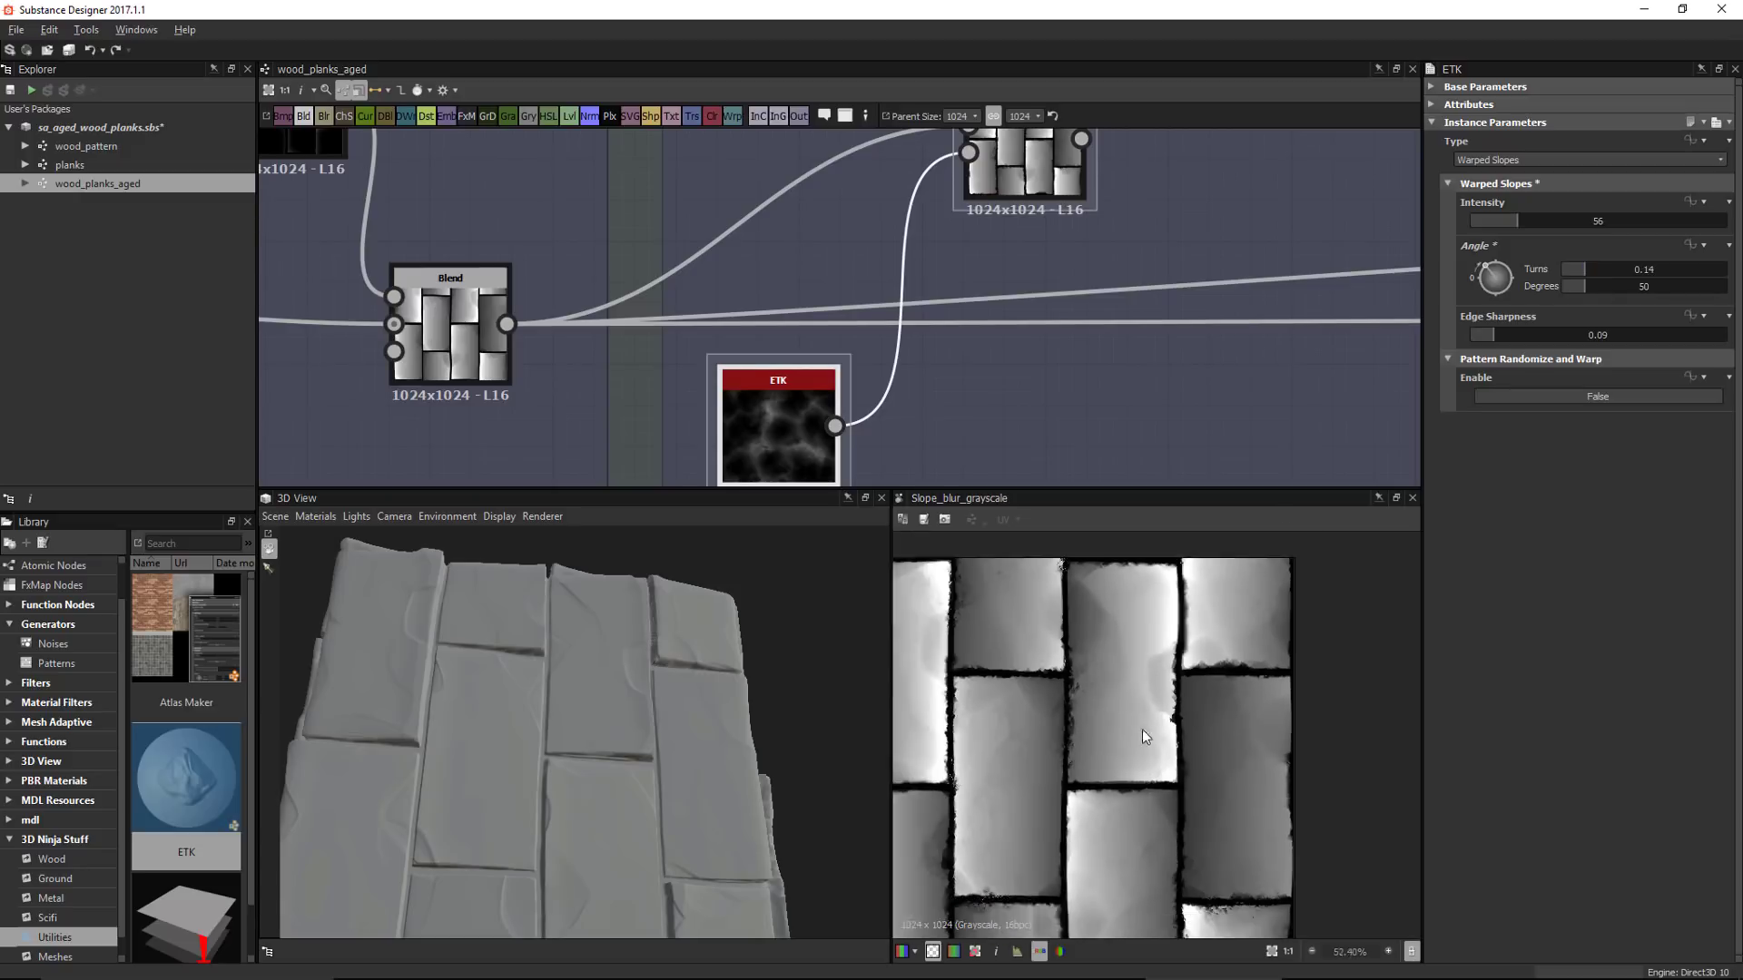
{"action": "scroll", "coordinate": [1142, 728], "scroll_direction": "down", "scroll_amount": 2}
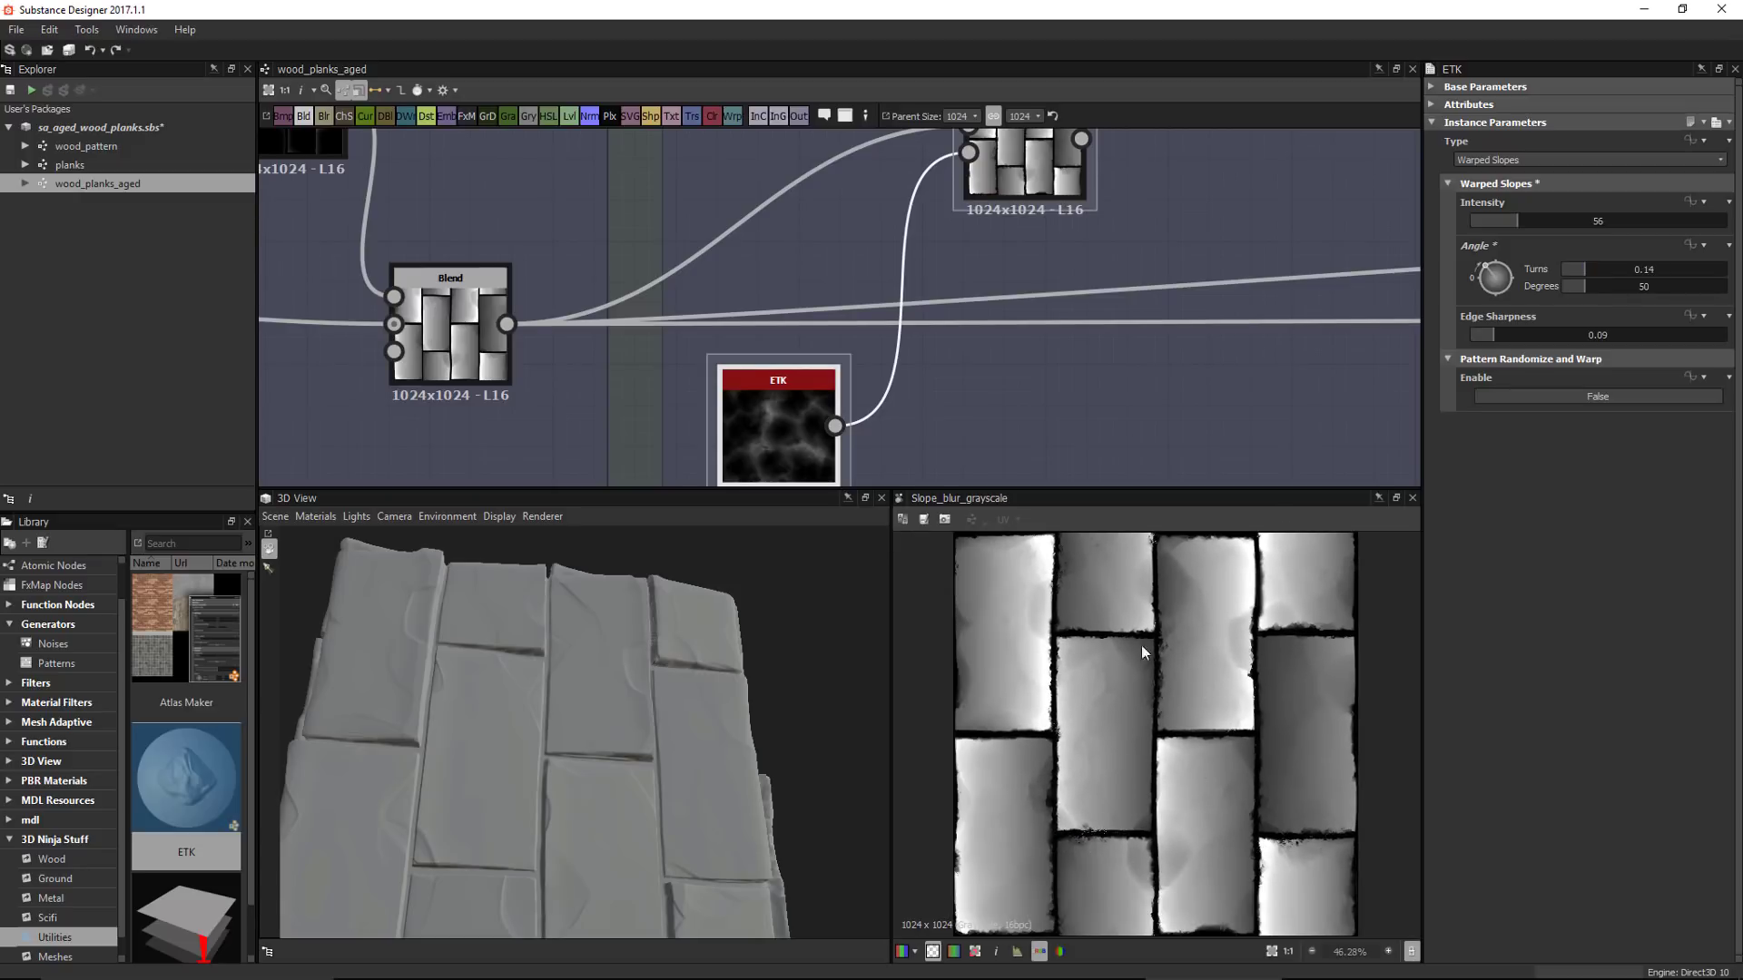
Transfer the Blend's links to the Normal and Base Material nodes onto the Slope Blur Grayscale output, and inspect the planks in 3D
{"action": "middle_click_drag", "start_coordinate": [1039, 342], "coordinate": [946, 373]}
{"action": "scroll", "coordinate": [947, 373], "scroll_direction": "down", "scroll_amount": 3}
{"action": "middle_click_drag", "start_coordinate": [1362, 280], "coordinate": [1180, 264]}
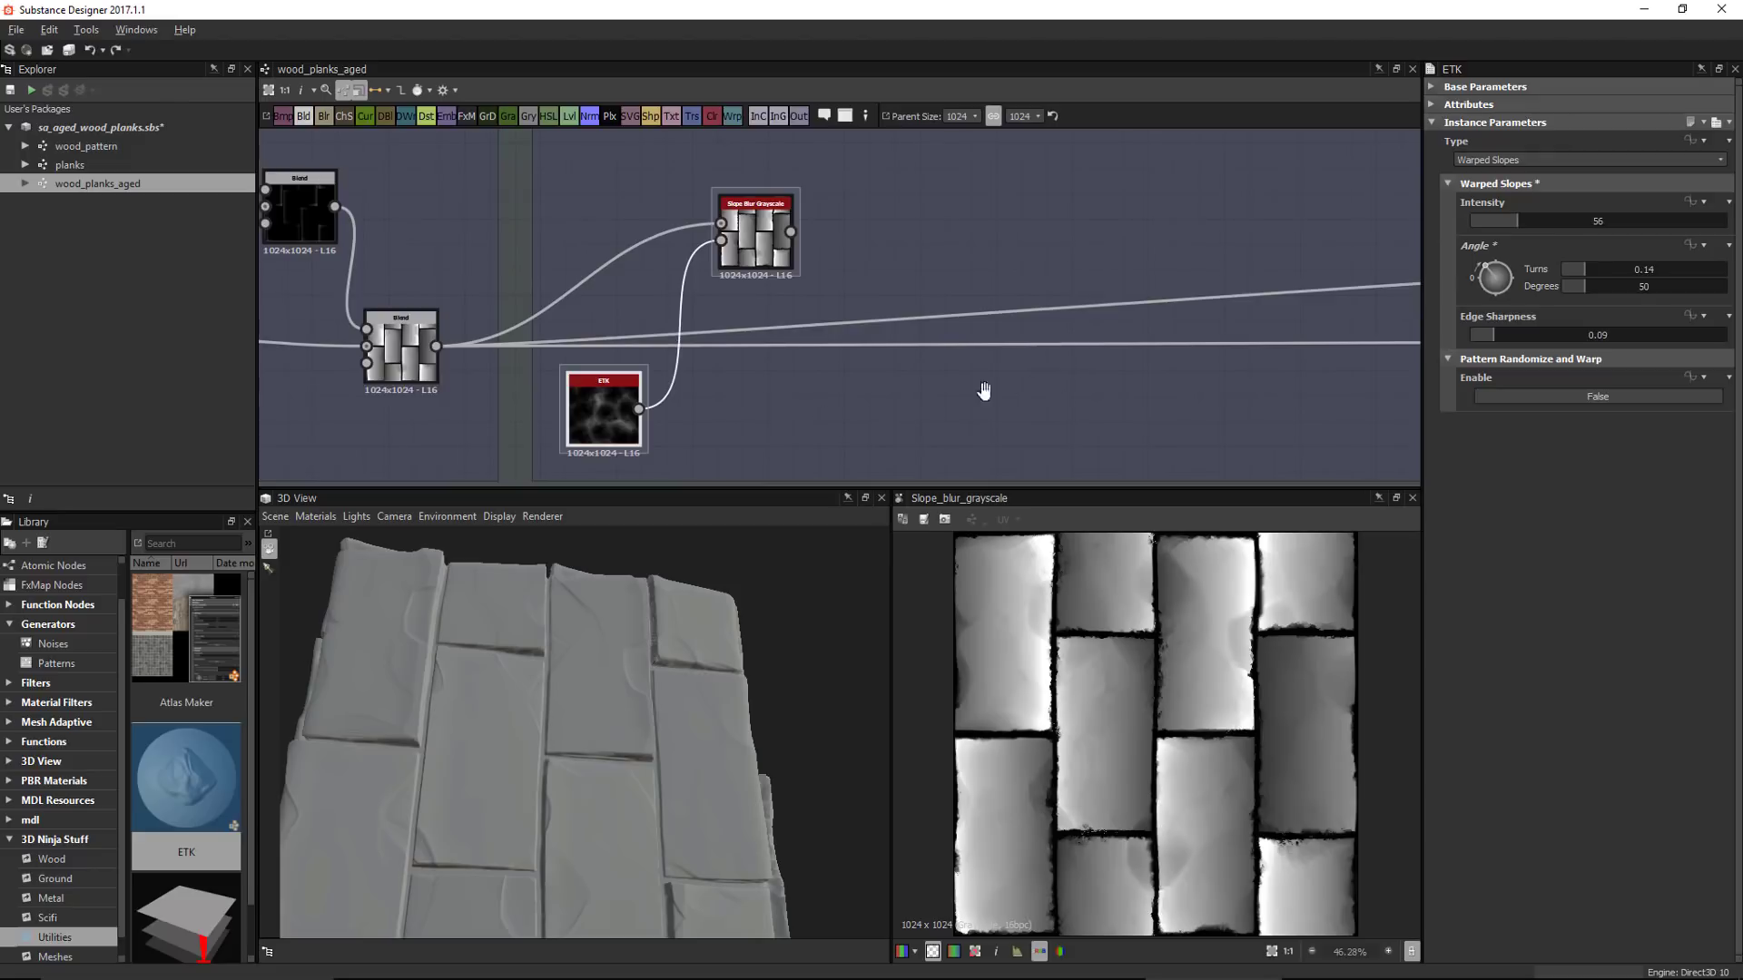
{"action": "mouse_move", "coordinate": [984, 390]}
{"action": "middle_mouse_down"}
{"action": "mouse_move", "coordinate": [813, 408]}
{"action": "mouse_move", "coordinate": [979, 367]}
{"action": "middle_mouse_up"}
{"action": "scroll", "coordinate": [620, 352], "scroll_direction": "up", "scroll_amount": 2}
{"action": "middle_click_drag", "start_coordinate": [653, 354], "coordinate": [799, 381]}
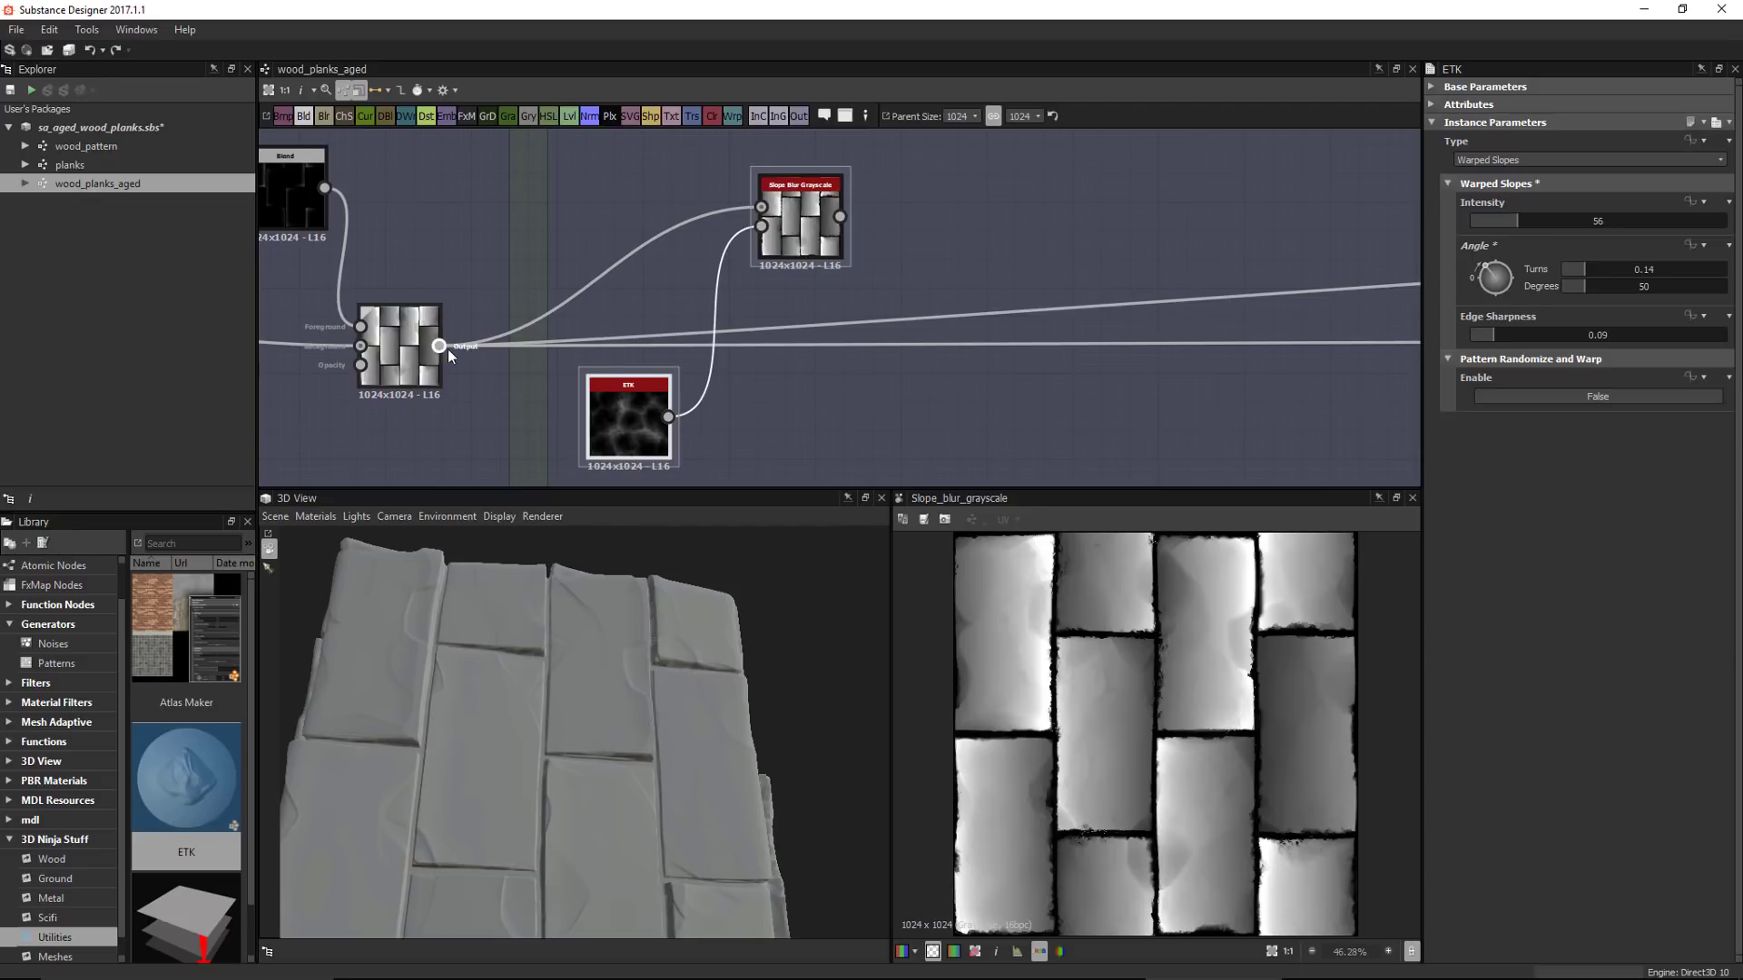
{"action": "left_click_drag", "start_coordinate": [448, 348], "coordinate": [840, 217], "text": "shift"}
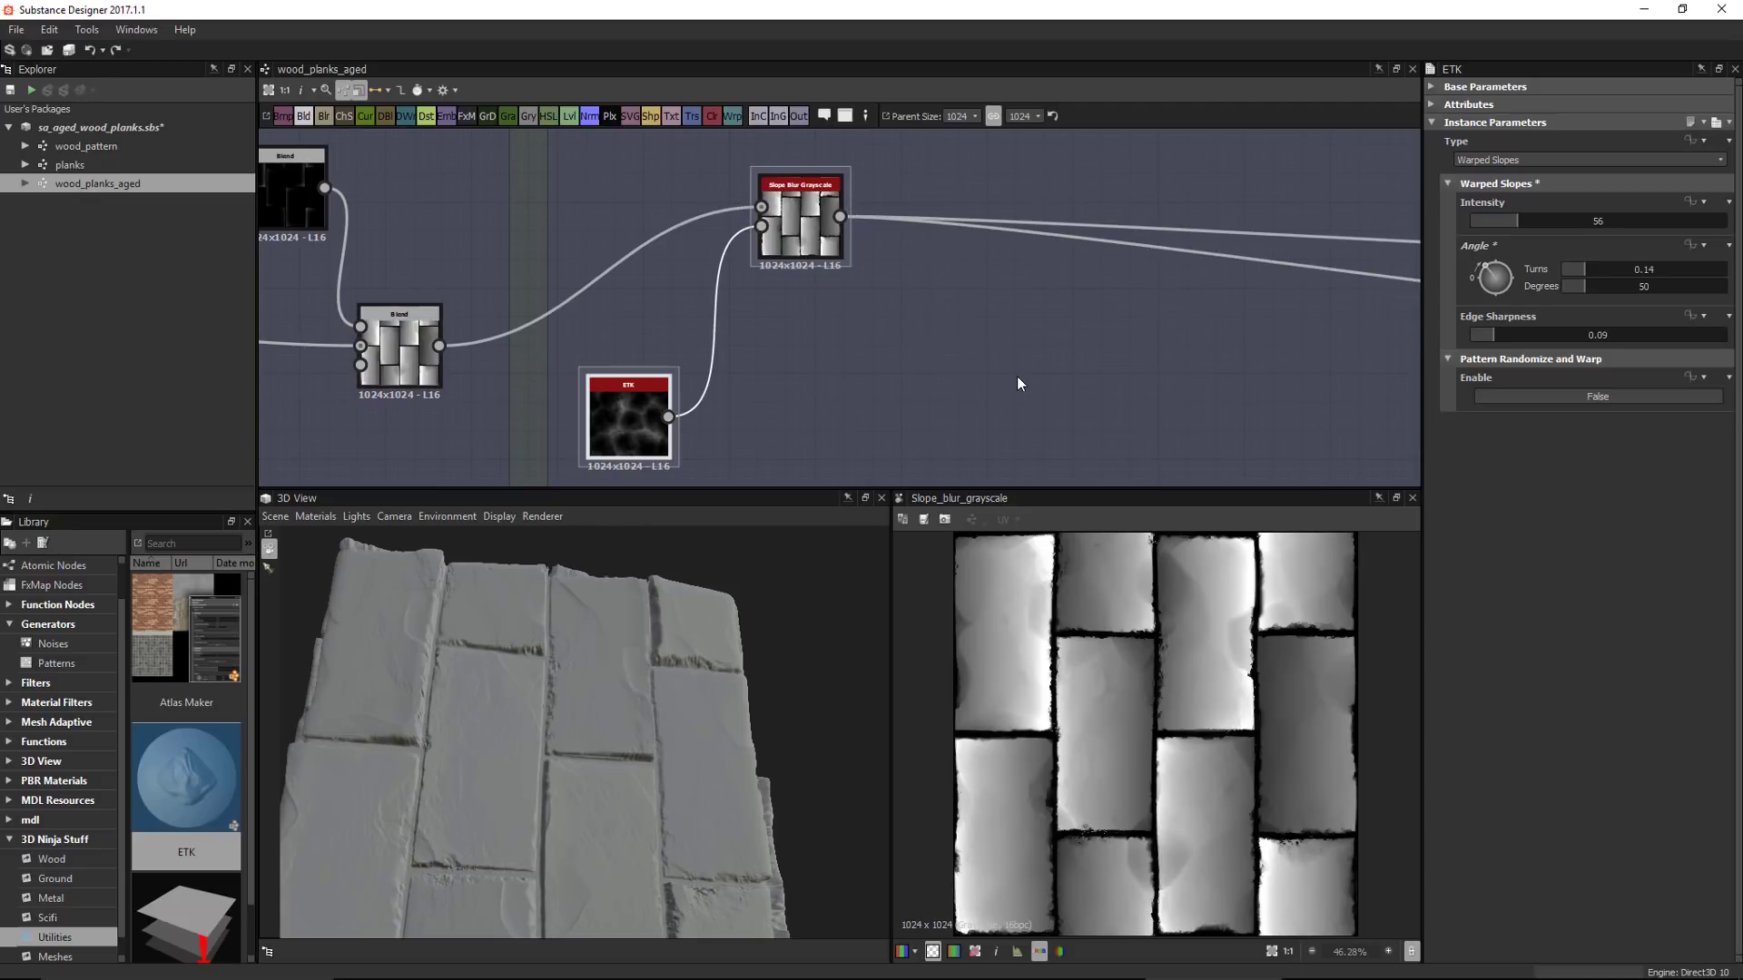
{"action": "left_click_drag", "start_coordinate": [622, 666], "coordinate": [675, 750]}
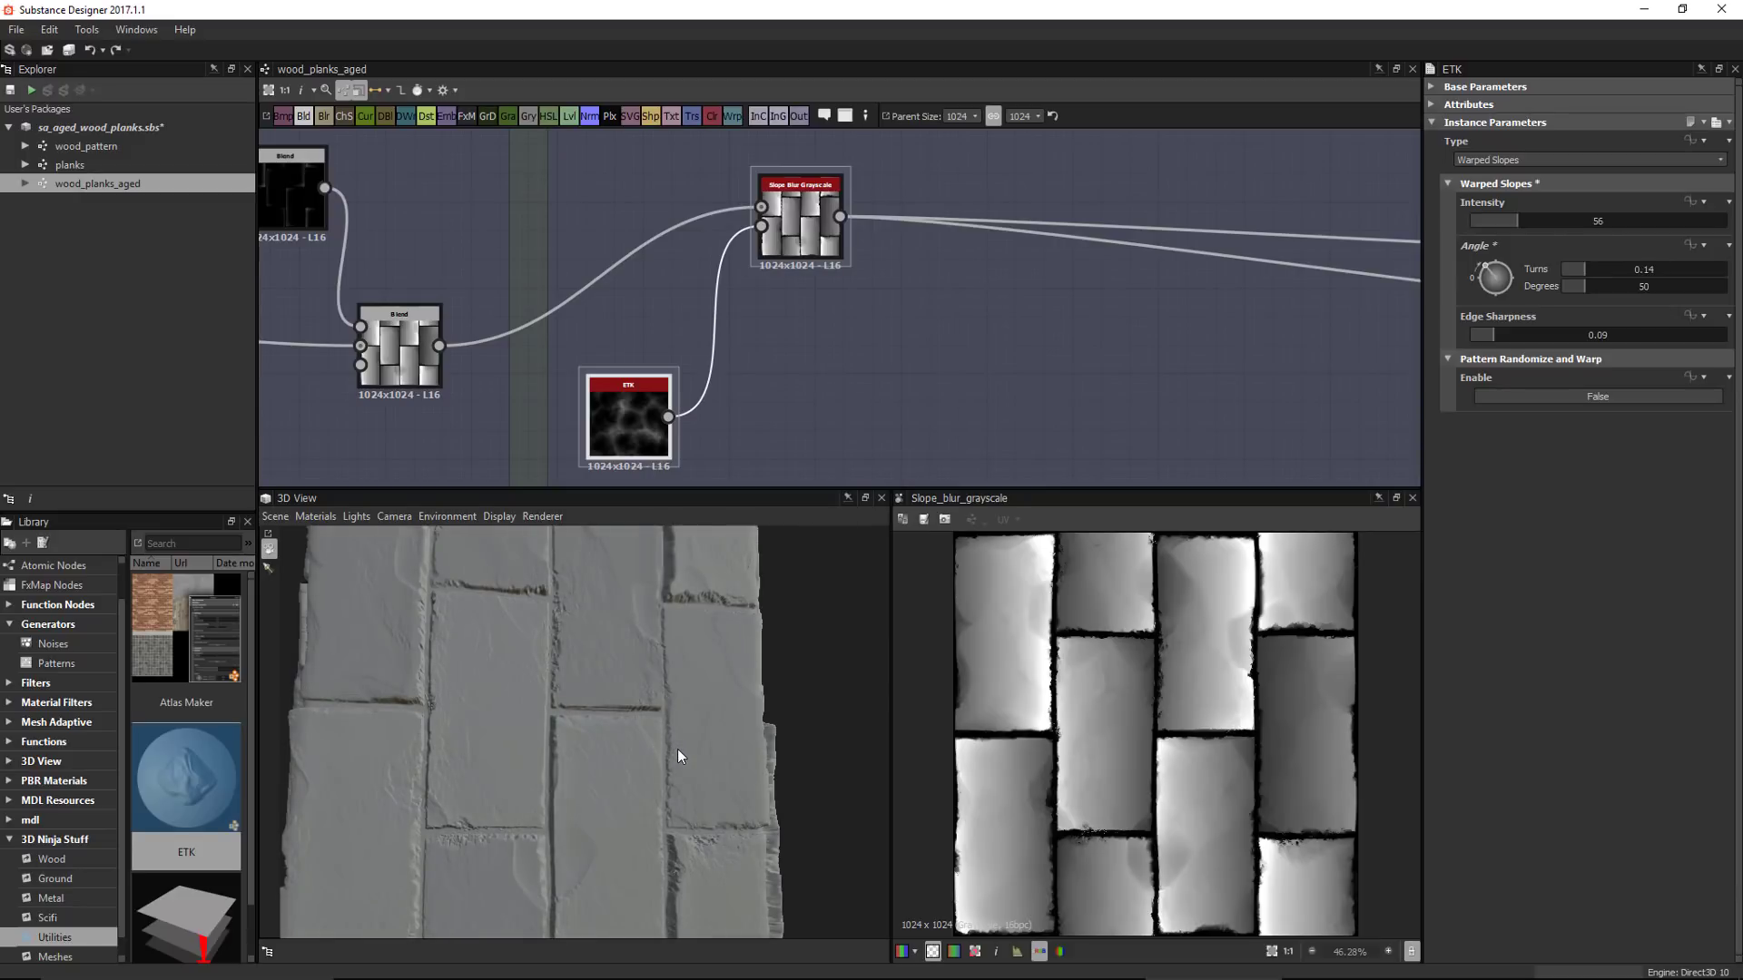
{"action": "left_click_drag", "start_coordinate": [648, 737], "coordinate": [617, 738]}
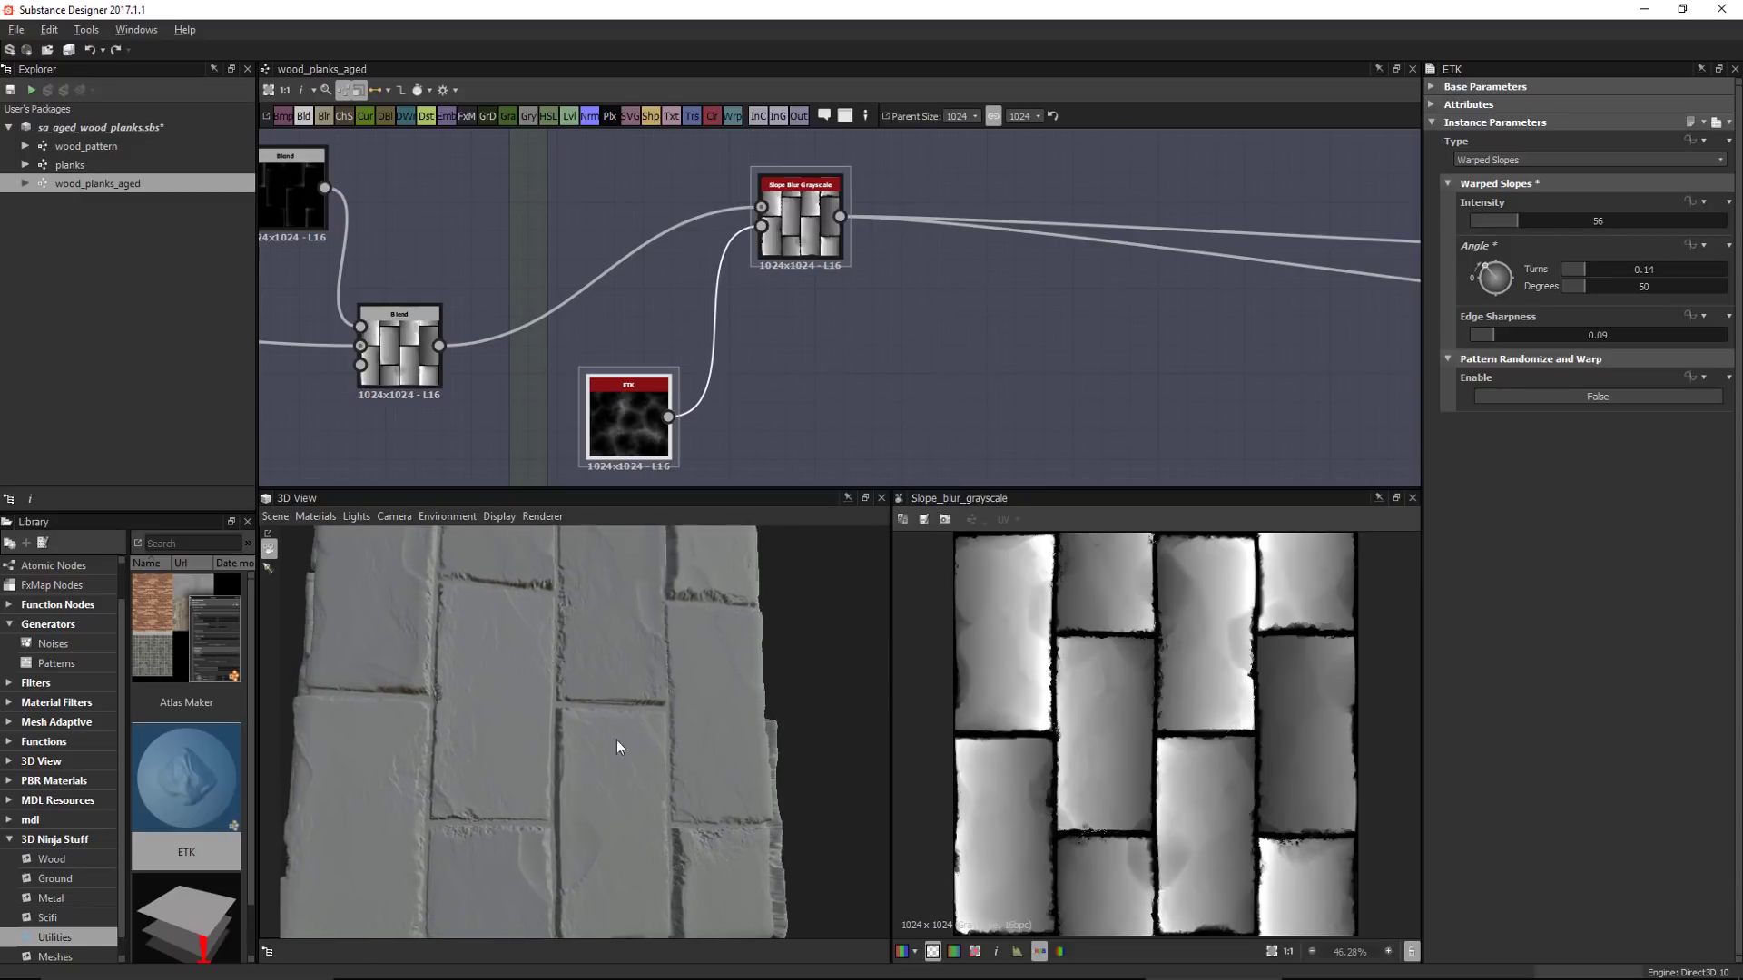
Move the Normal node farther from the Base Material node and open the Base Material's parameters
{"action": "middle_click_drag", "start_coordinate": [1161, 346], "coordinate": [957, 343]}
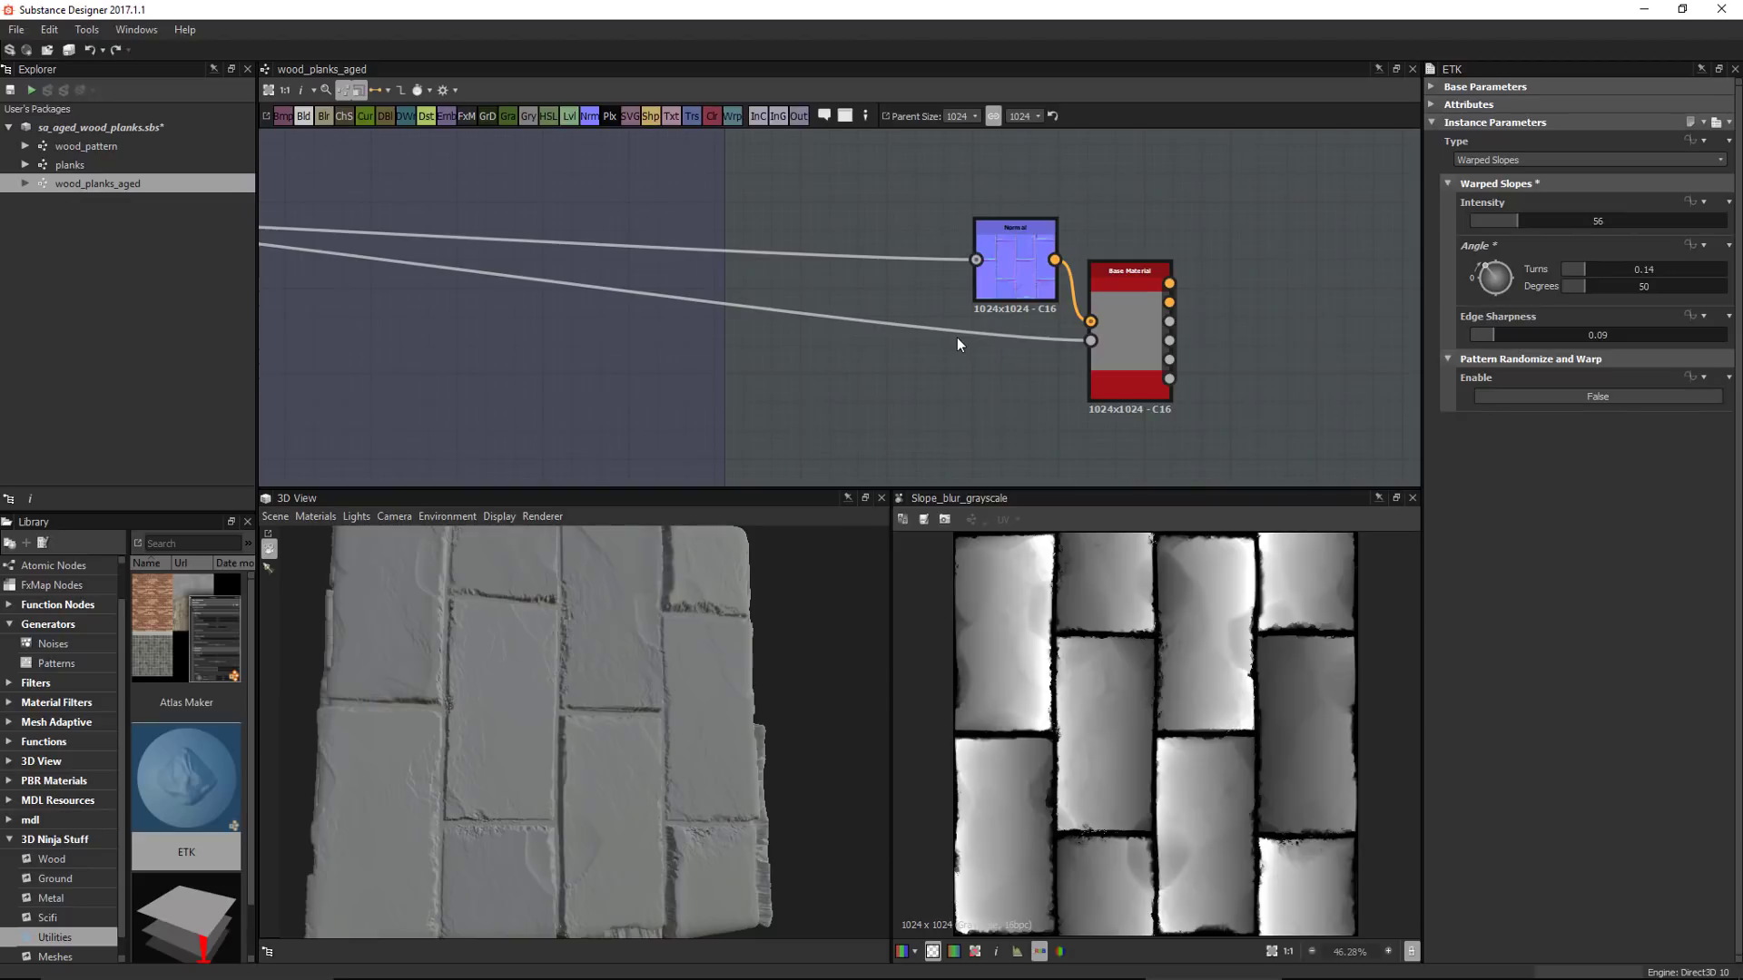
{"action": "double_click", "coordinate": [1016, 242]}
{"action": "left_click_drag", "start_coordinate": [1017, 241], "coordinate": [949, 219]}
{"action": "double_click", "coordinate": [1091, 340]}
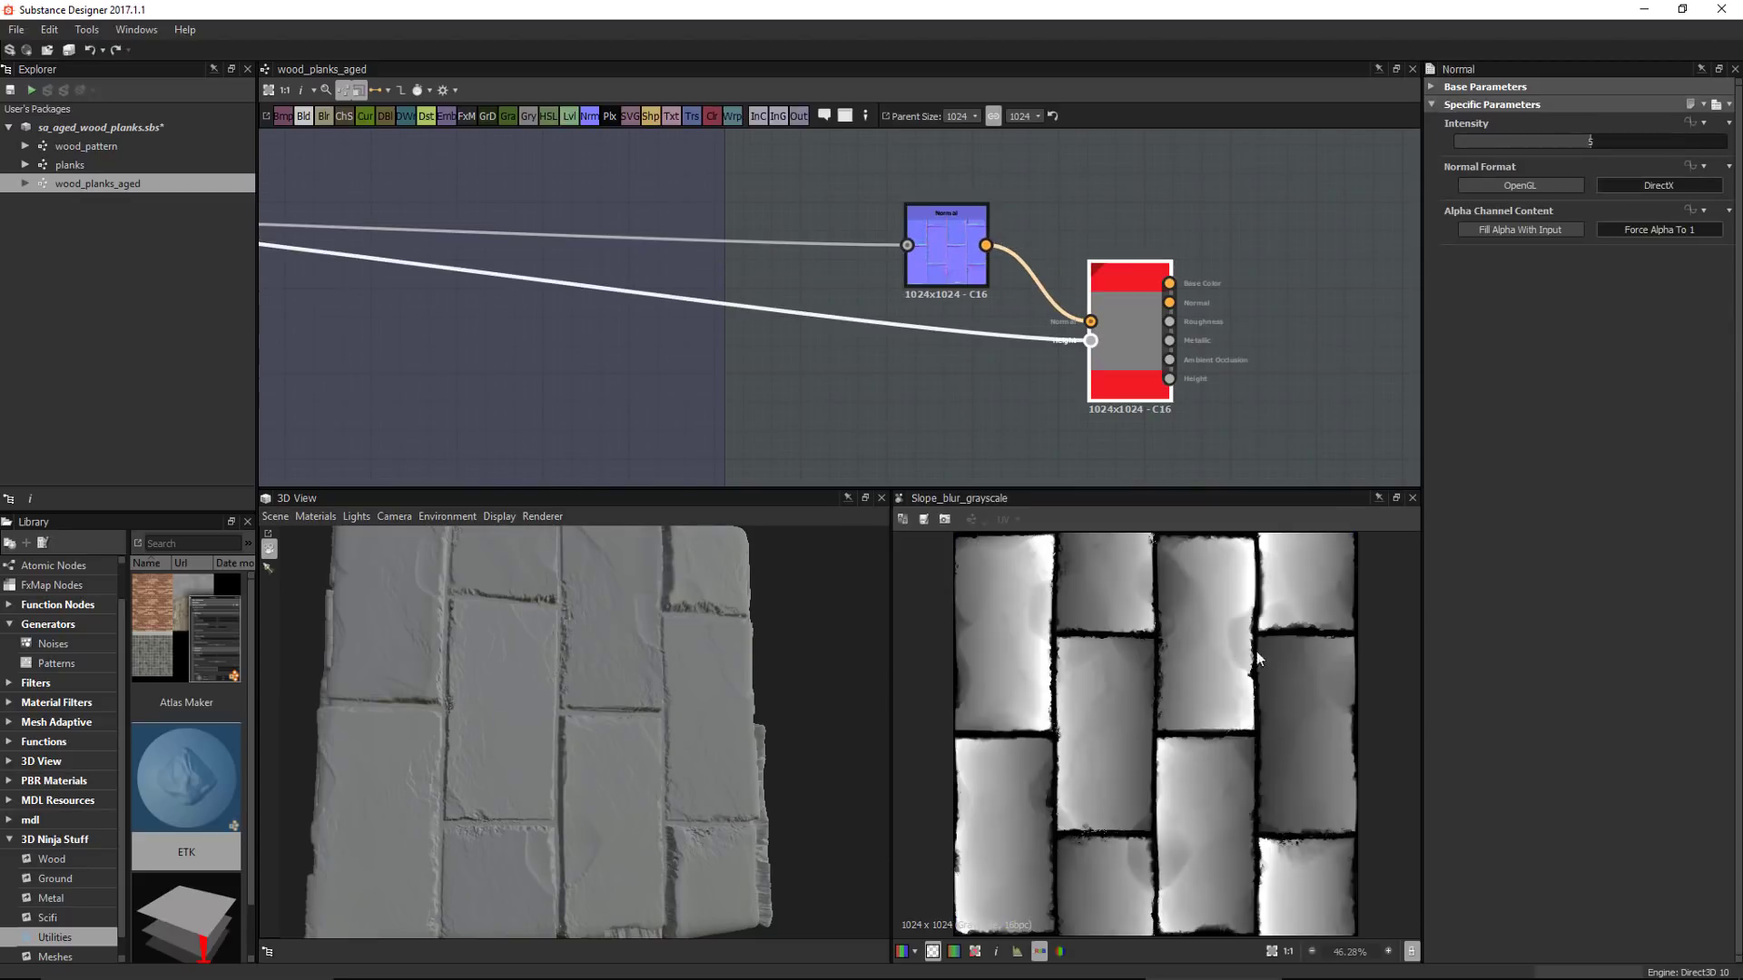
Examine the slope-blurred height, the Normal node's output and the Blend that feeds the slope blur in the 2D preview
{"action": "scroll", "coordinate": [1184, 692], "scroll_direction": "up", "scroll_amount": 2}
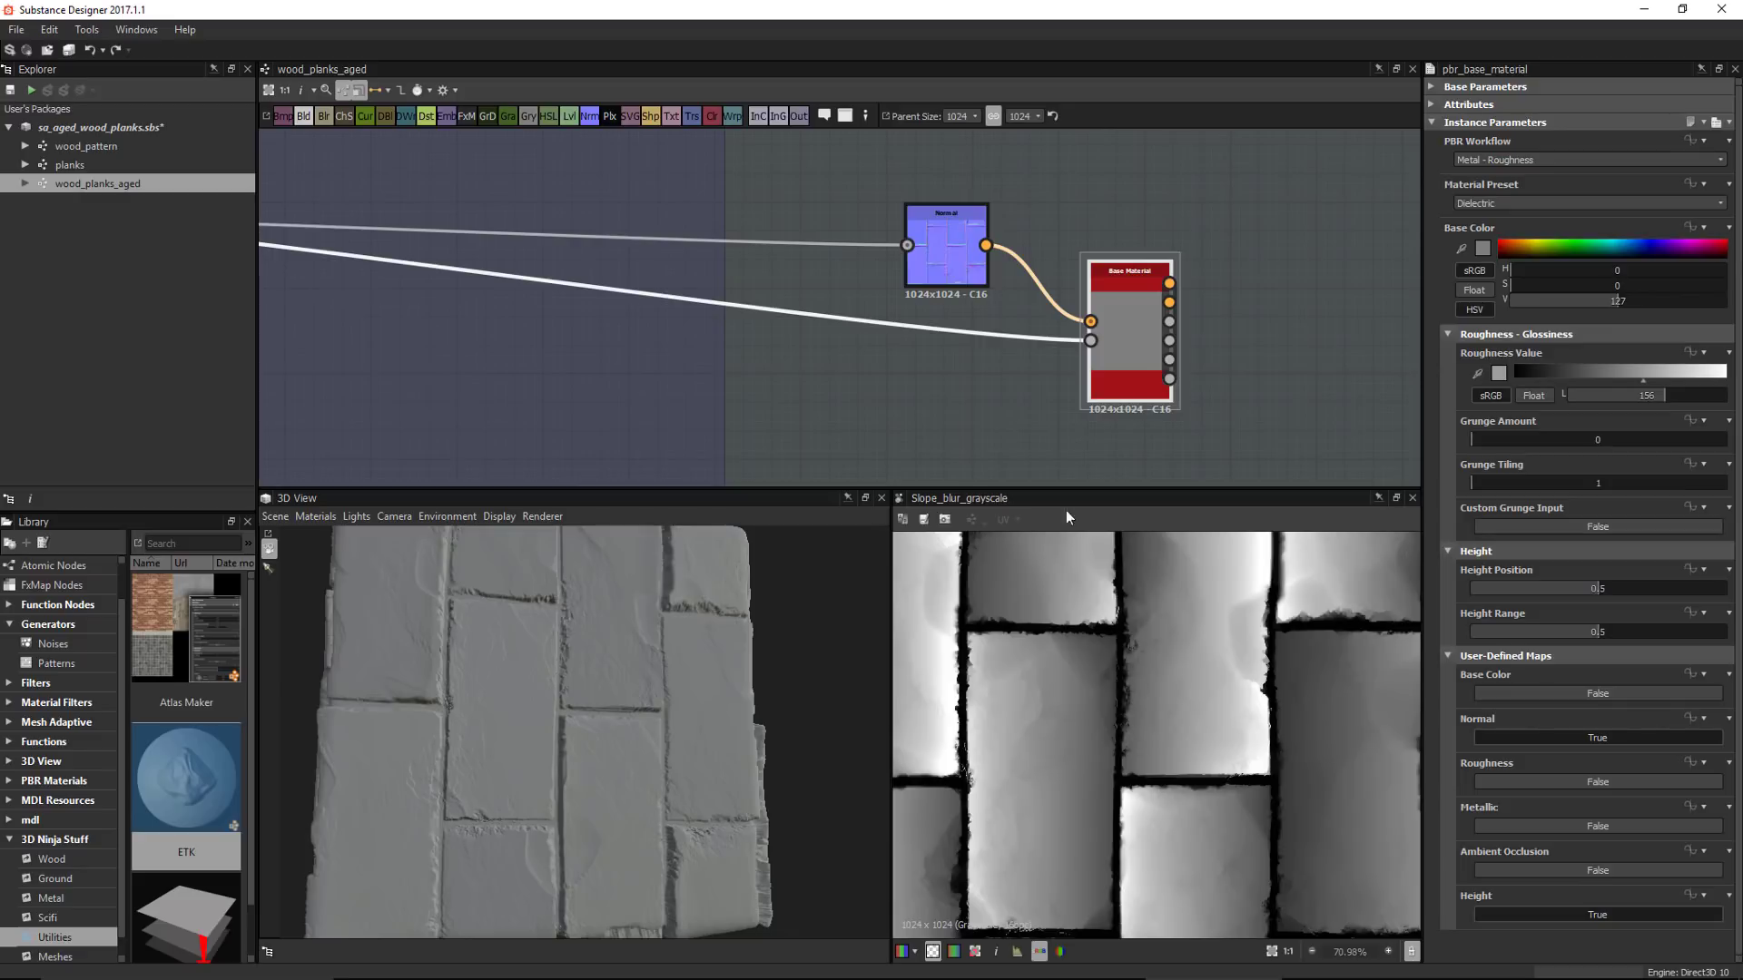
{"action": "scroll", "coordinate": [1044, 363], "scroll_direction": "down", "scroll_amount": 4}
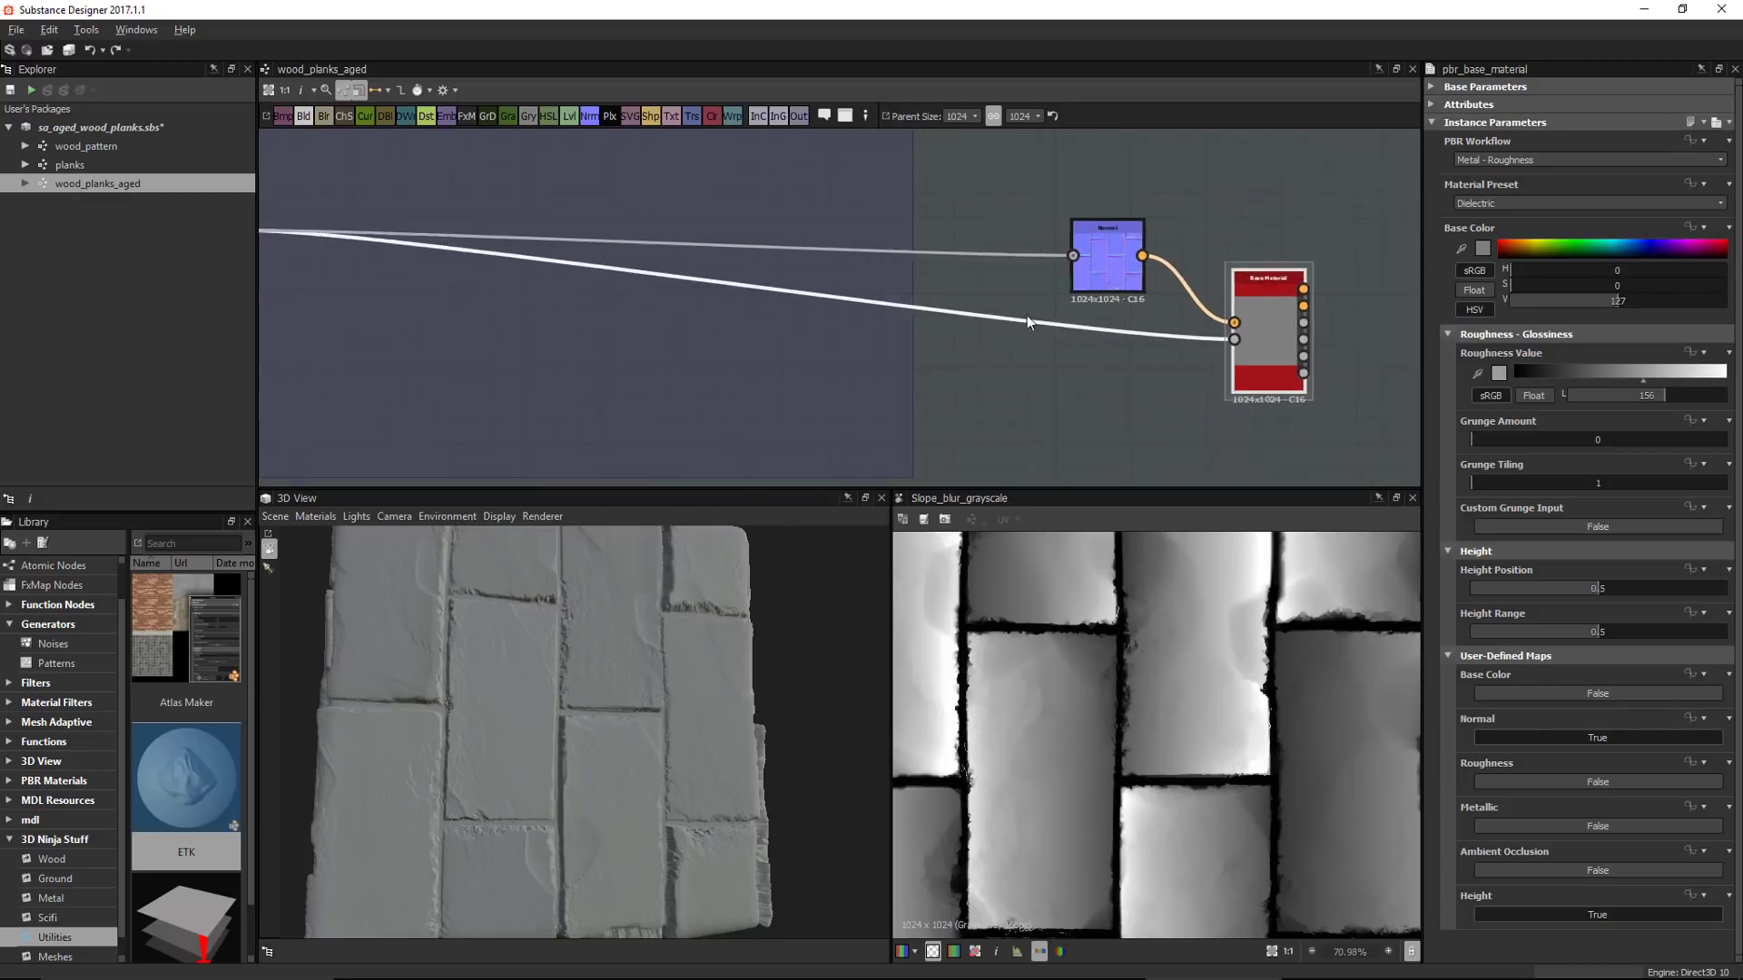
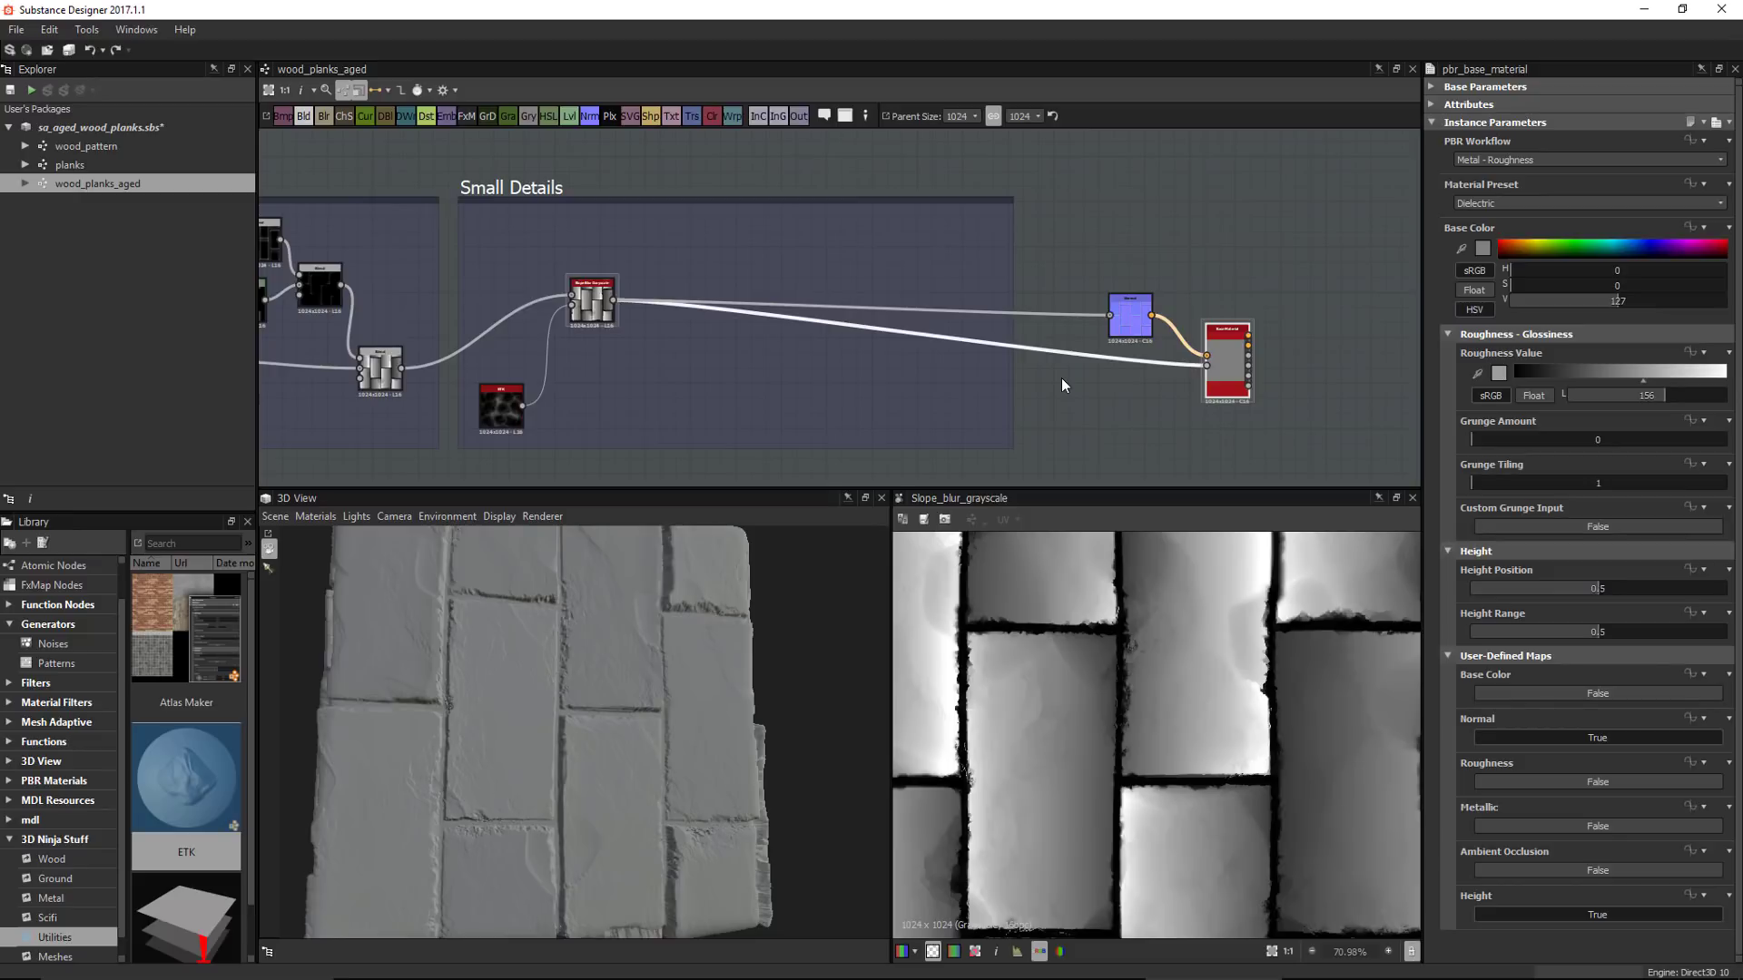
{"action": "scroll", "coordinate": [1060, 377], "scroll_direction": "up", "scroll_amount": 5}
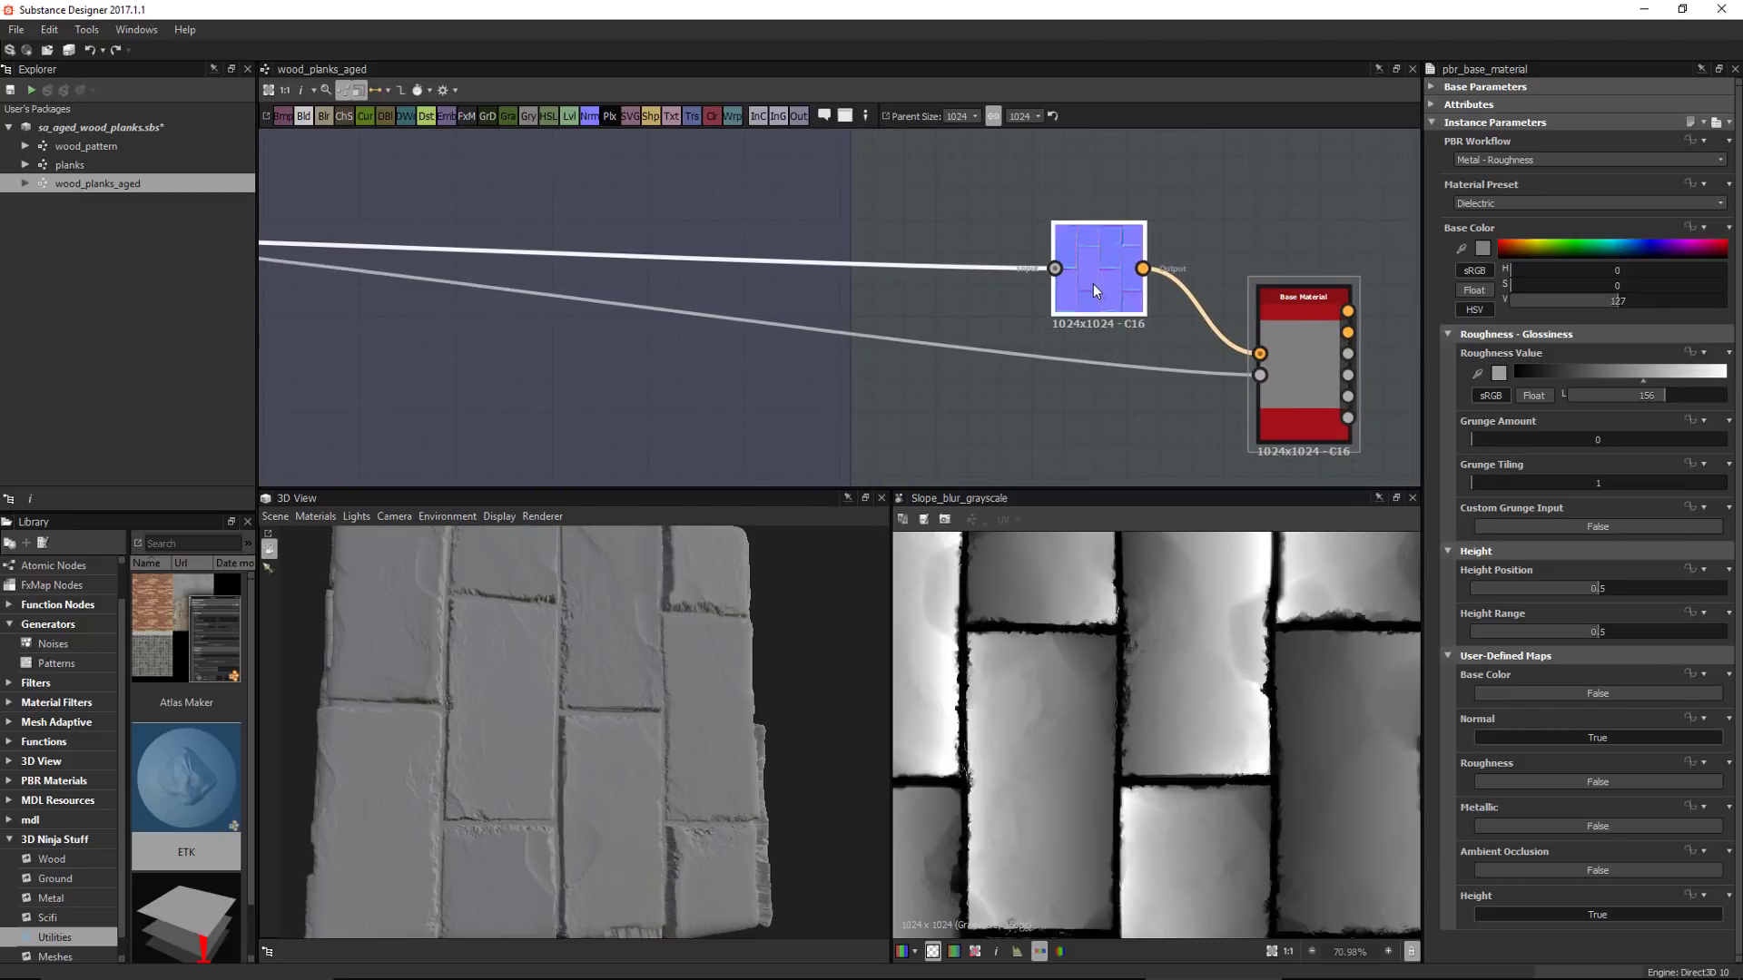
{"action": "double_click", "coordinate": [1093, 283]}
{"action": "scroll", "coordinate": [848, 292], "scroll_direction": "down", "scroll_amount": 4}
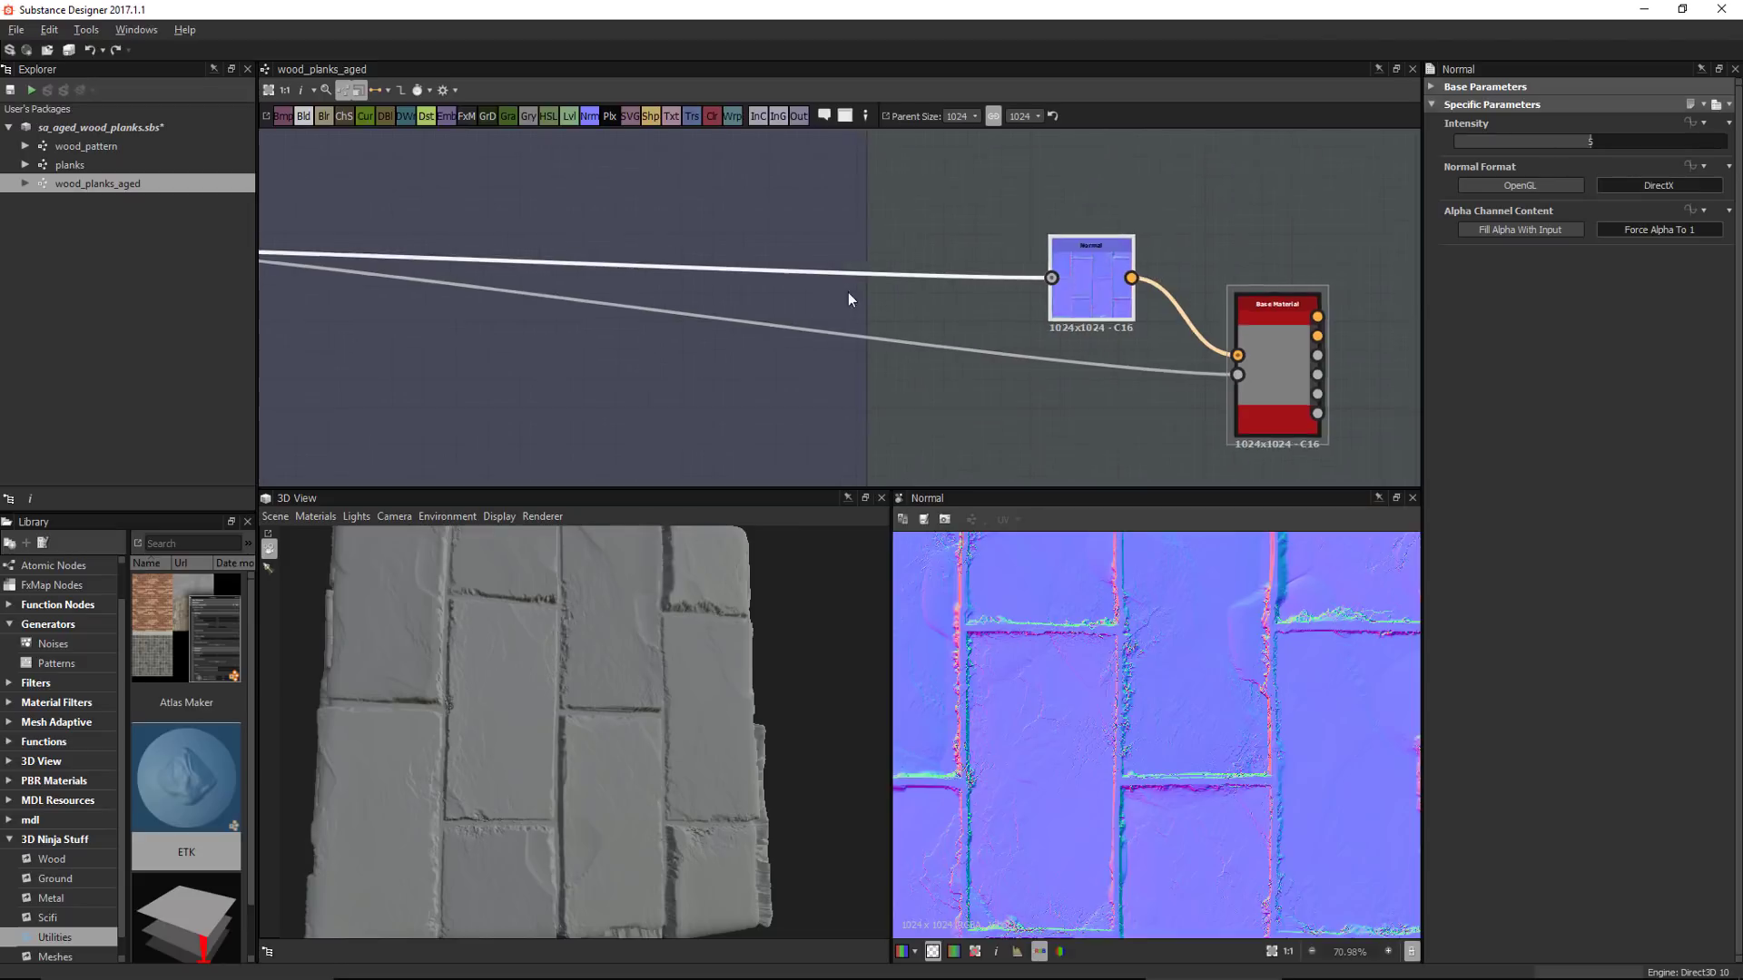
{"action": "middle_click_drag", "start_coordinate": [856, 391], "coordinate": [1104, 379]}
{"action": "middle_click_drag", "start_coordinate": [622, 324], "coordinate": [847, 340]}
{"action": "scroll", "coordinate": [845, 282], "scroll_direction": "down", "scroll_amount": 1}
{"action": "double_click", "coordinate": [569, 342]}
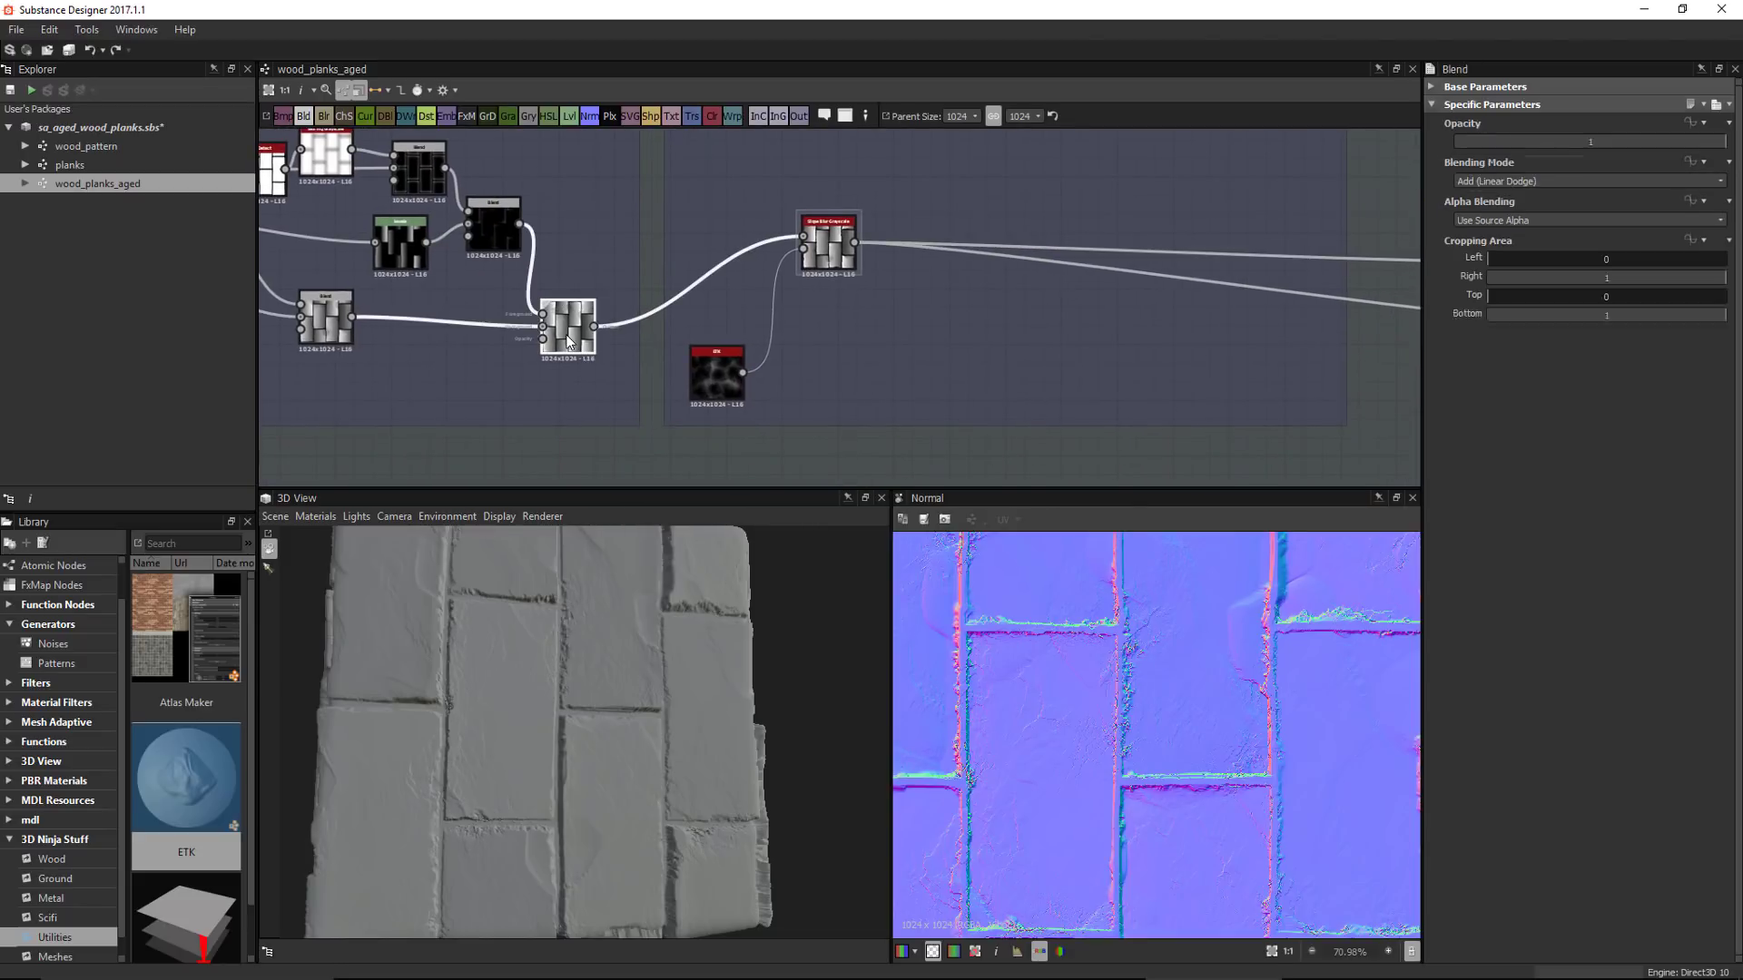
{"action": "scroll", "coordinate": [1100, 716], "scroll_direction": "down", "scroll_amount": 2}
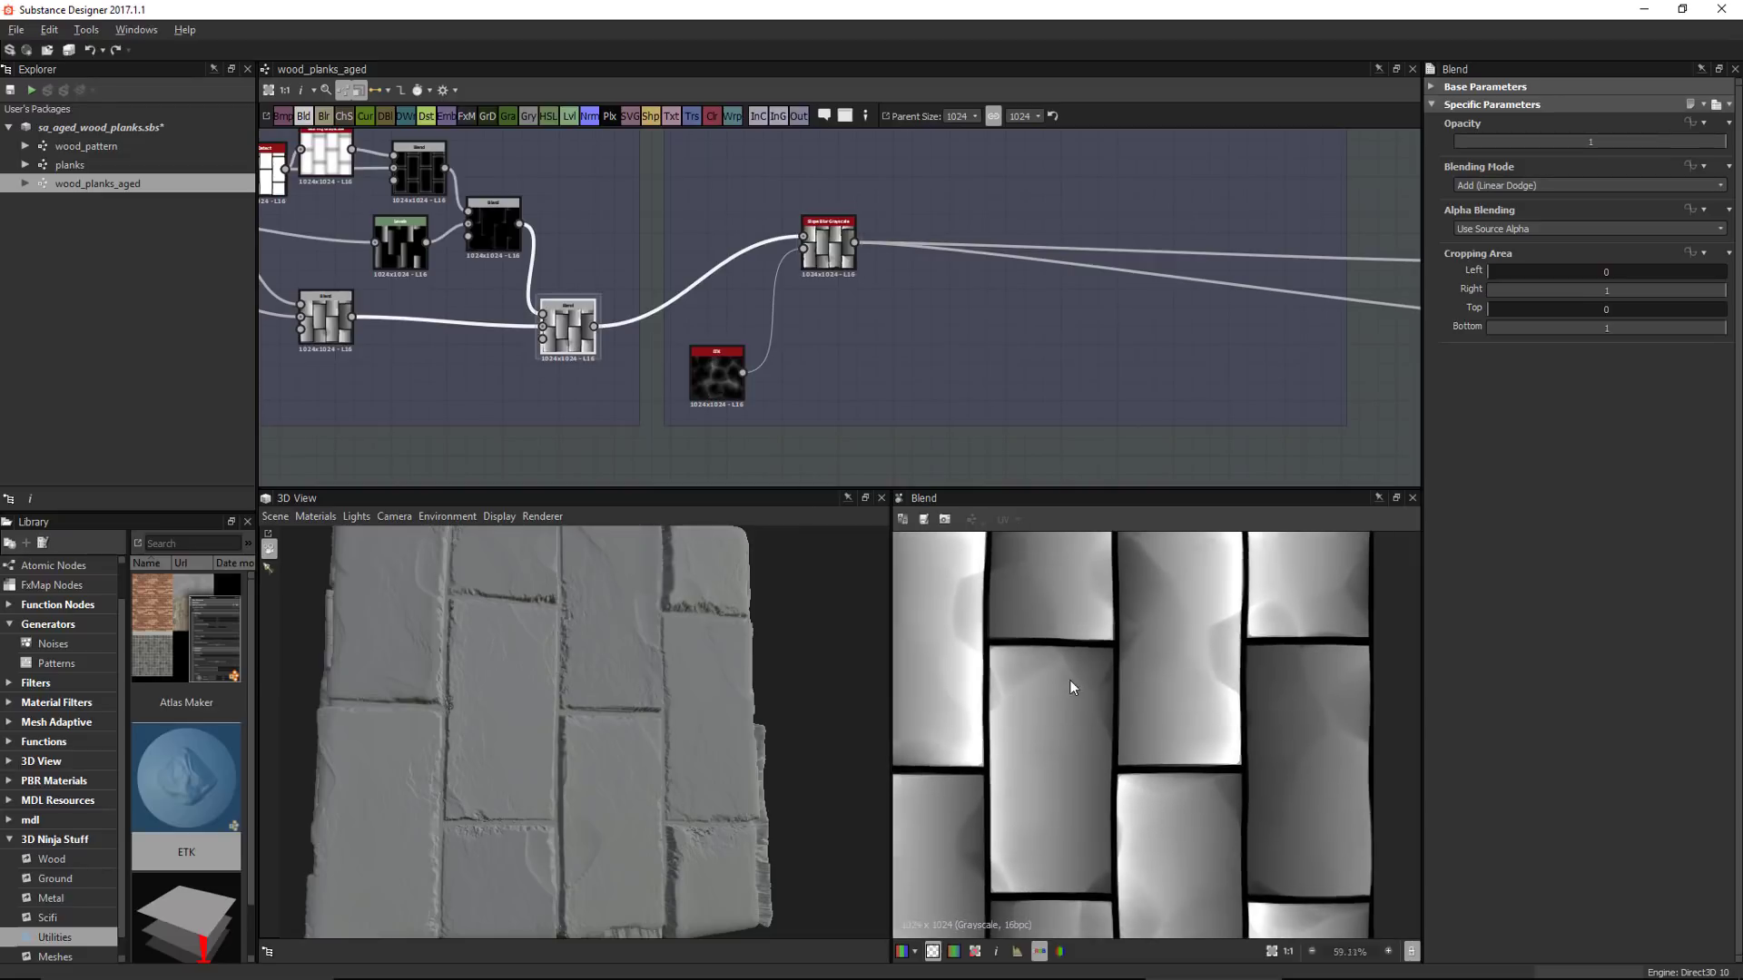
Add a Blur HQ Grayscale node below the Small Details frame and feed it the Blend output that drives the slope blur
{"action": "middle_click_drag", "start_coordinate": [1011, 354], "coordinate": [968, 279]}
{"action": "key", "text": "space"}
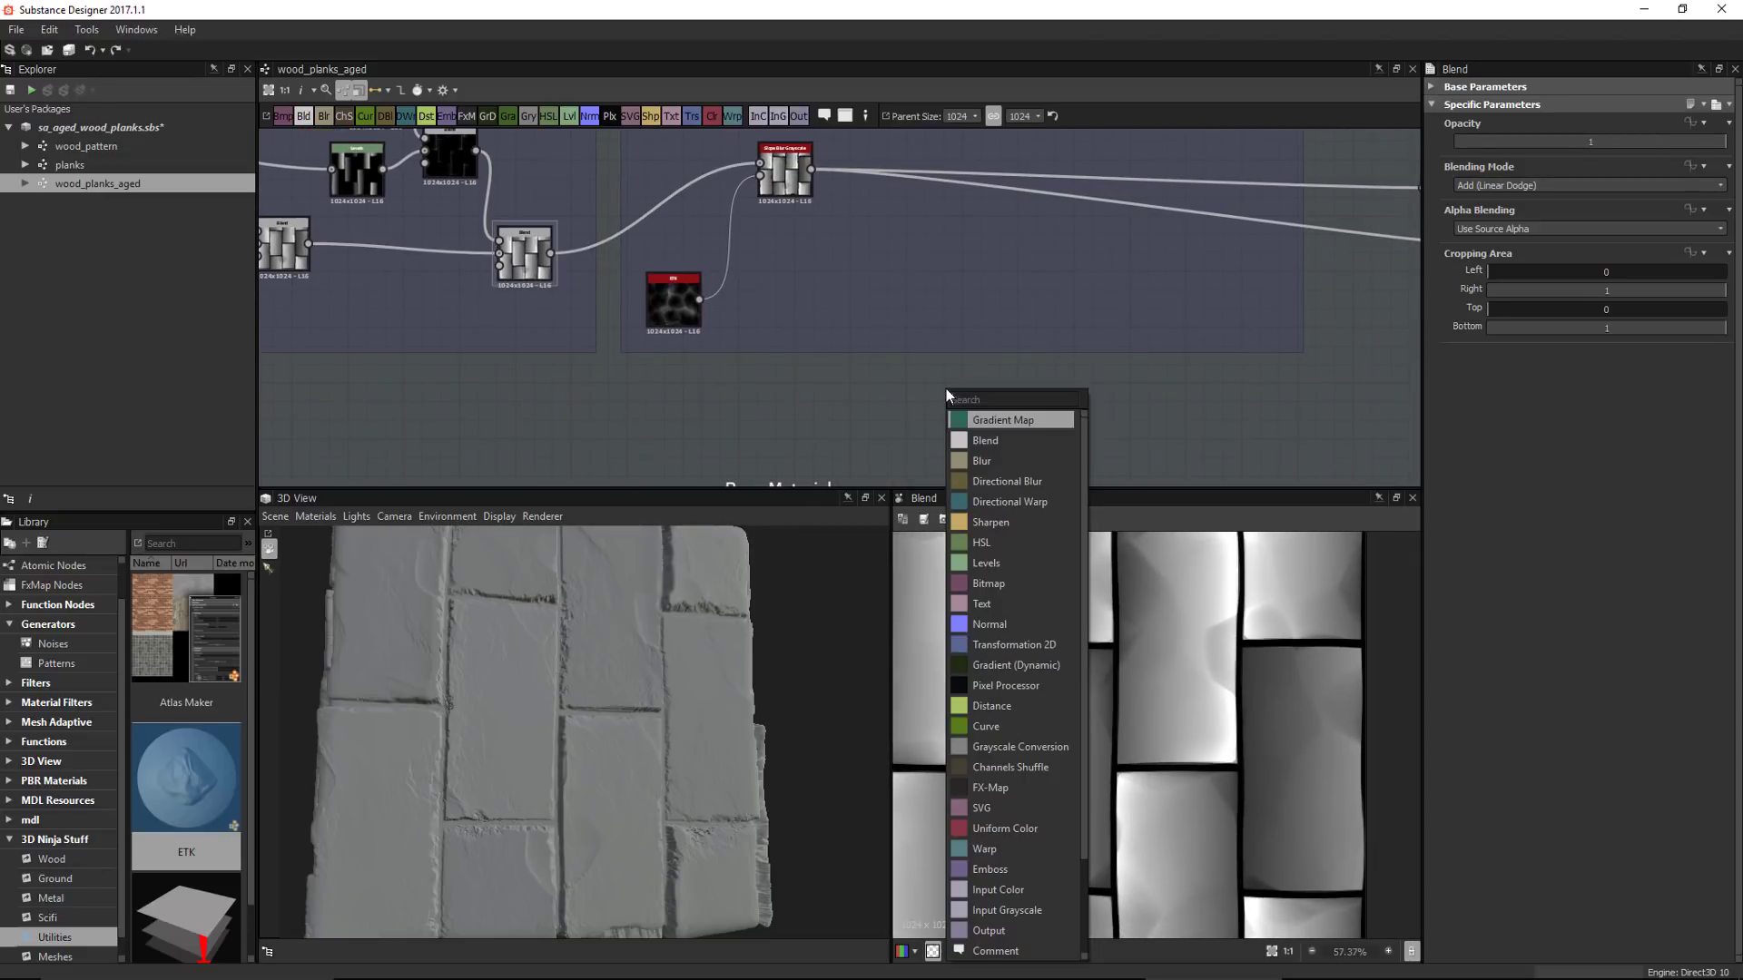
{"action": "type", "text": "bl"}
{"action": "key", "text": "Down"}
{"action": "key", "text": "Down"}
{"action": "key", "text": "Down"}
{"action": "key", "text": "Down"}
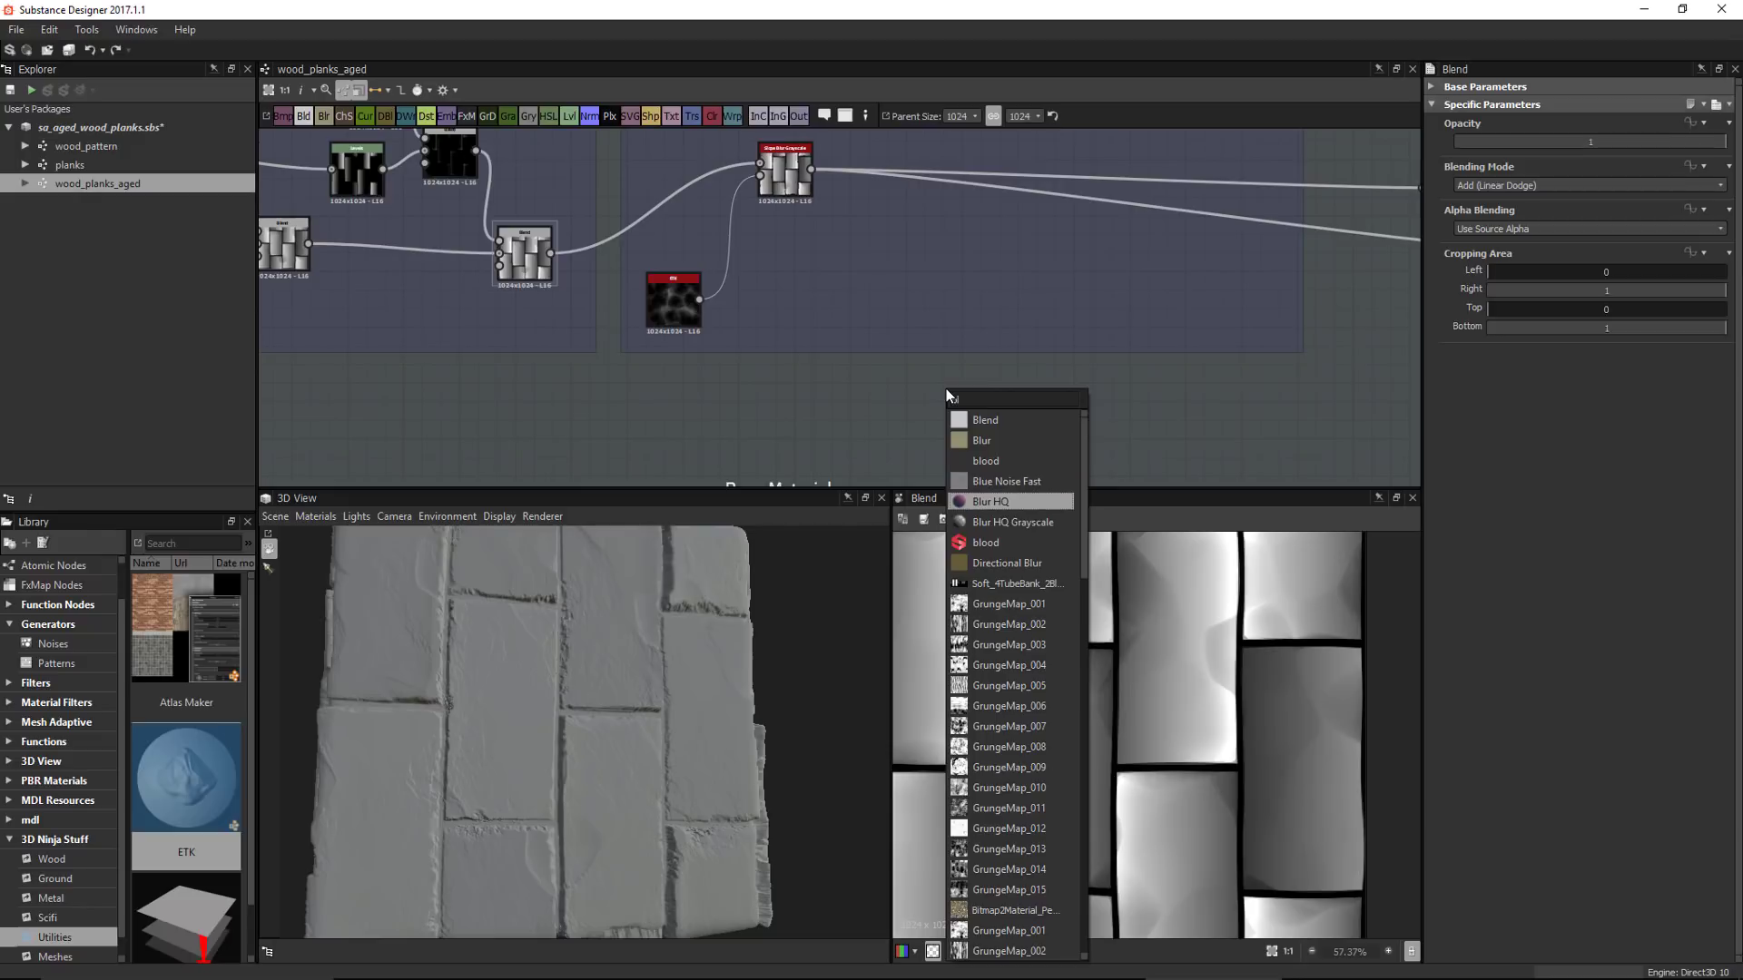
{"action": "key", "text": "Return"}
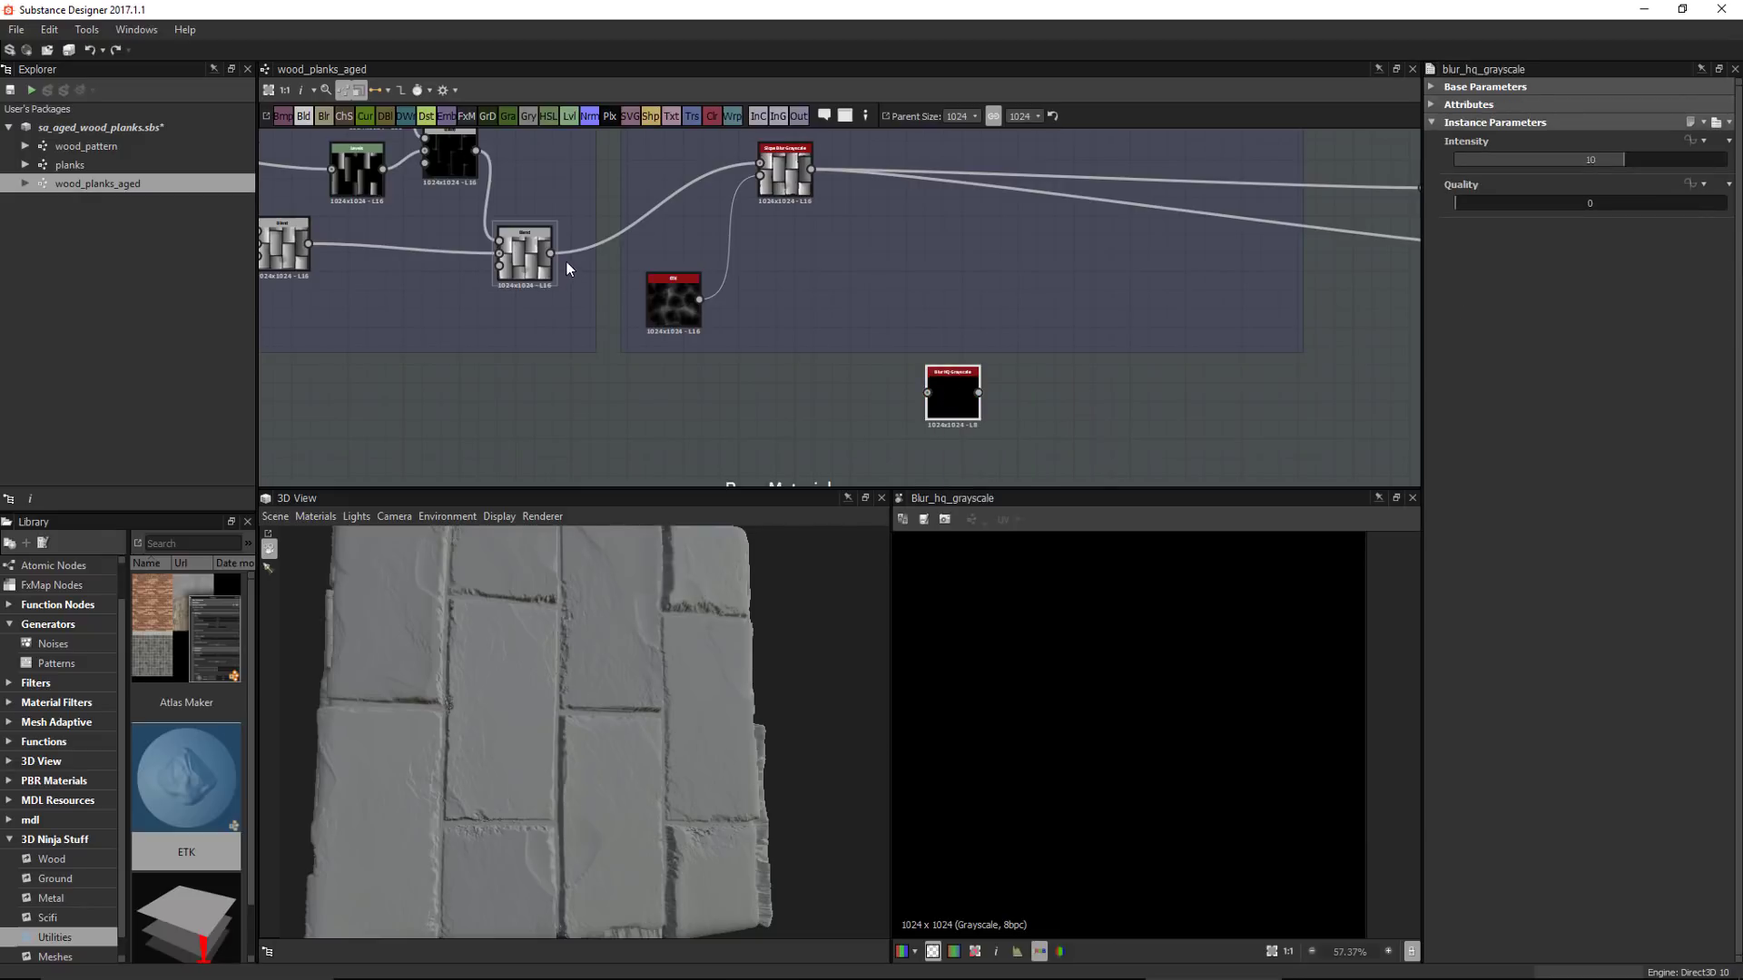
{"action": "left_click_drag", "start_coordinate": [552, 254], "coordinate": [926, 392]}
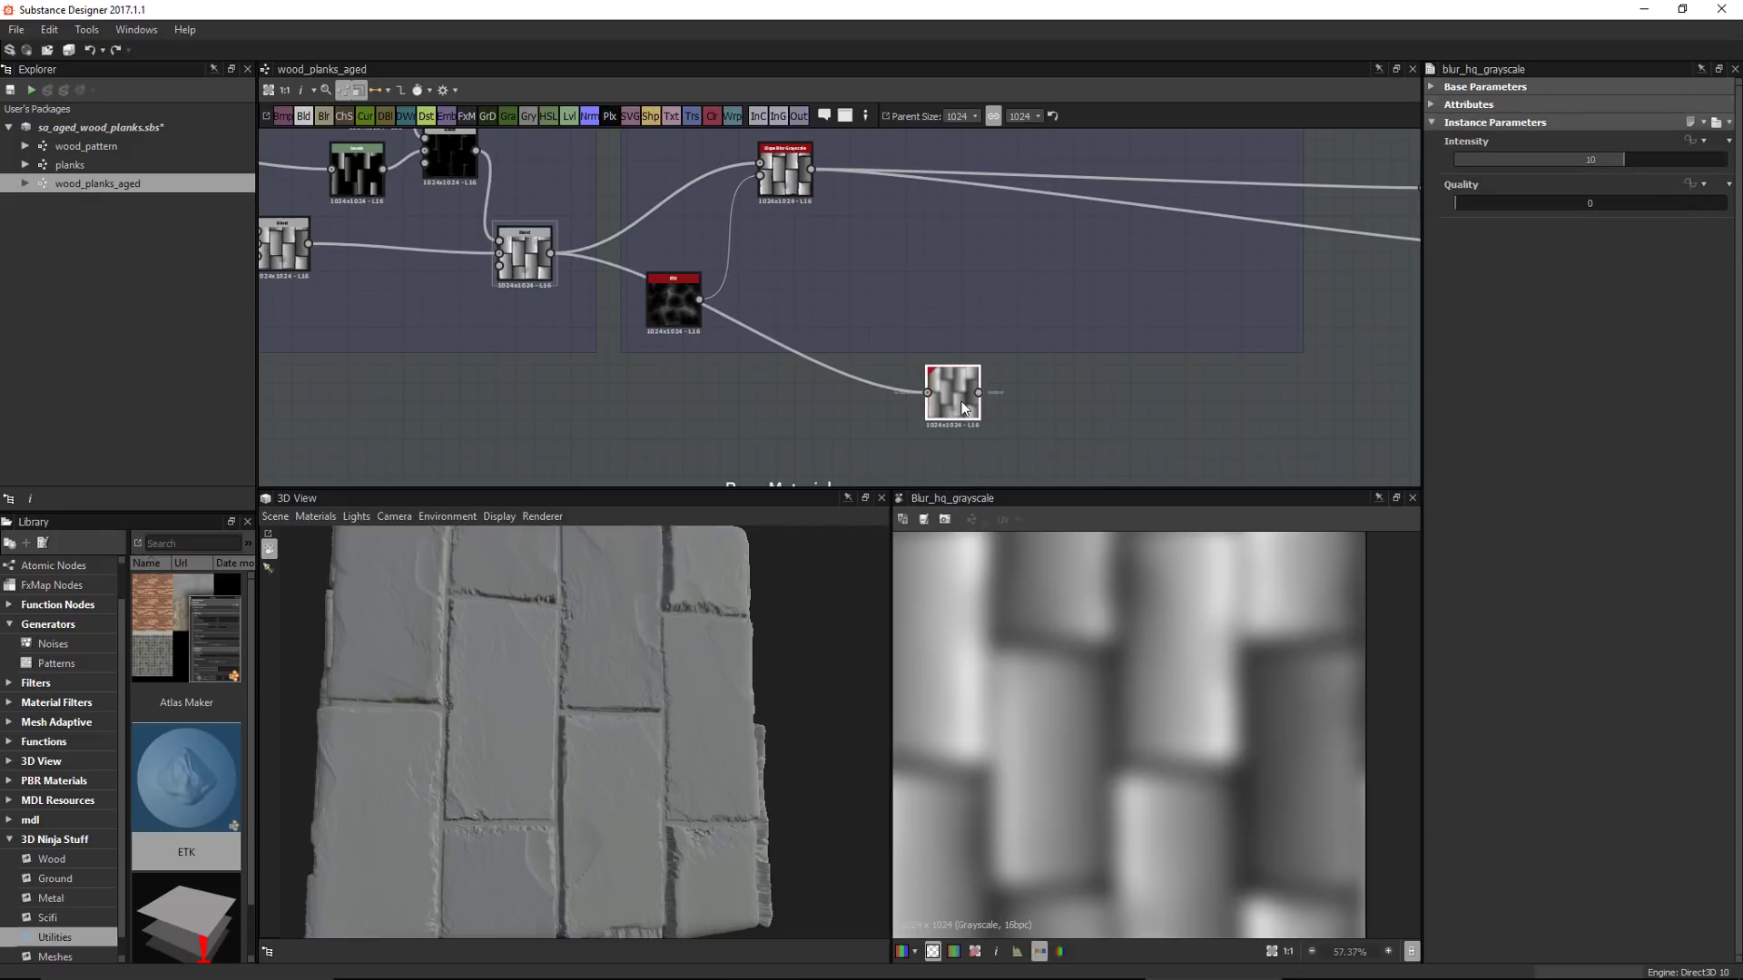
Set the Blur HQ Grayscale intensity to 1.56 and place the node beneath the Normal node, beside the Base Material
{"action": "mouse_move", "coordinate": [1498, 160]}
{"action": "left_mouse_down"}
{"action": "mouse_move", "coordinate": [1463, 162]}
{"action": "mouse_move", "coordinate": [1480, 166]}
{"action": "left_mouse_up"}
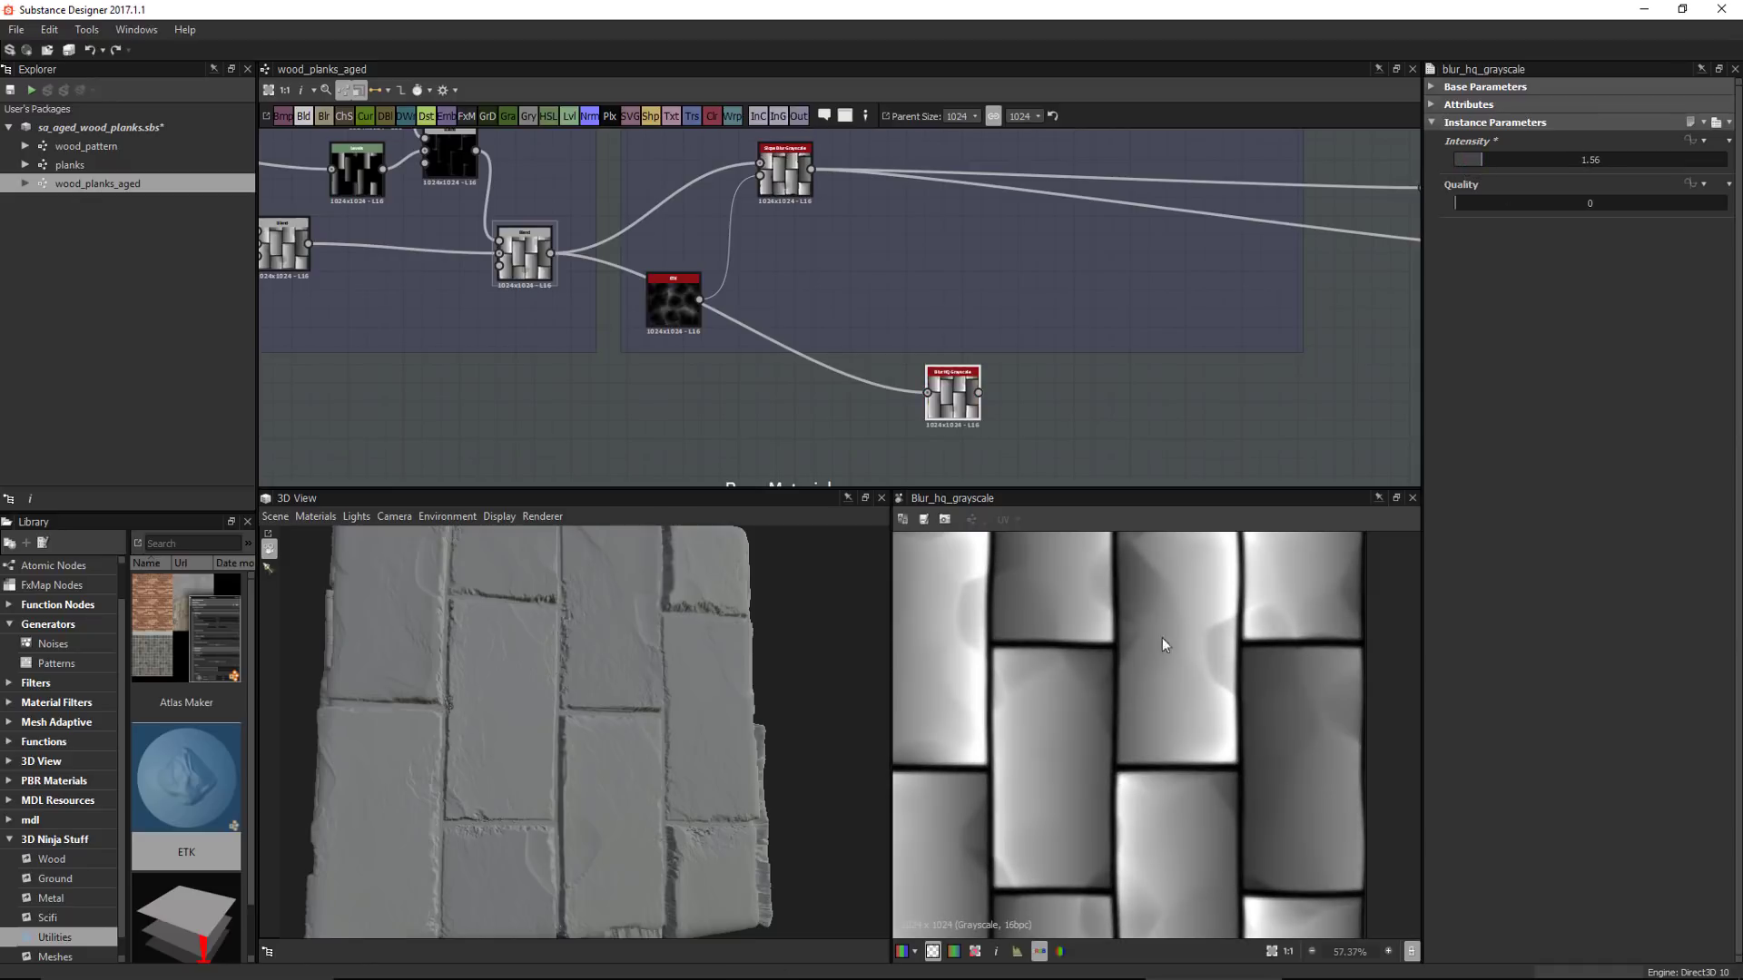
{"action": "scroll", "coordinate": [1153, 643], "scroll_direction": "up", "scroll_amount": 2}
{"action": "middle_click_drag", "start_coordinate": [898, 412], "coordinate": [627, 386]}
{"action": "scroll", "coordinate": [644, 377], "scroll_direction": "down", "scroll_amount": 2}
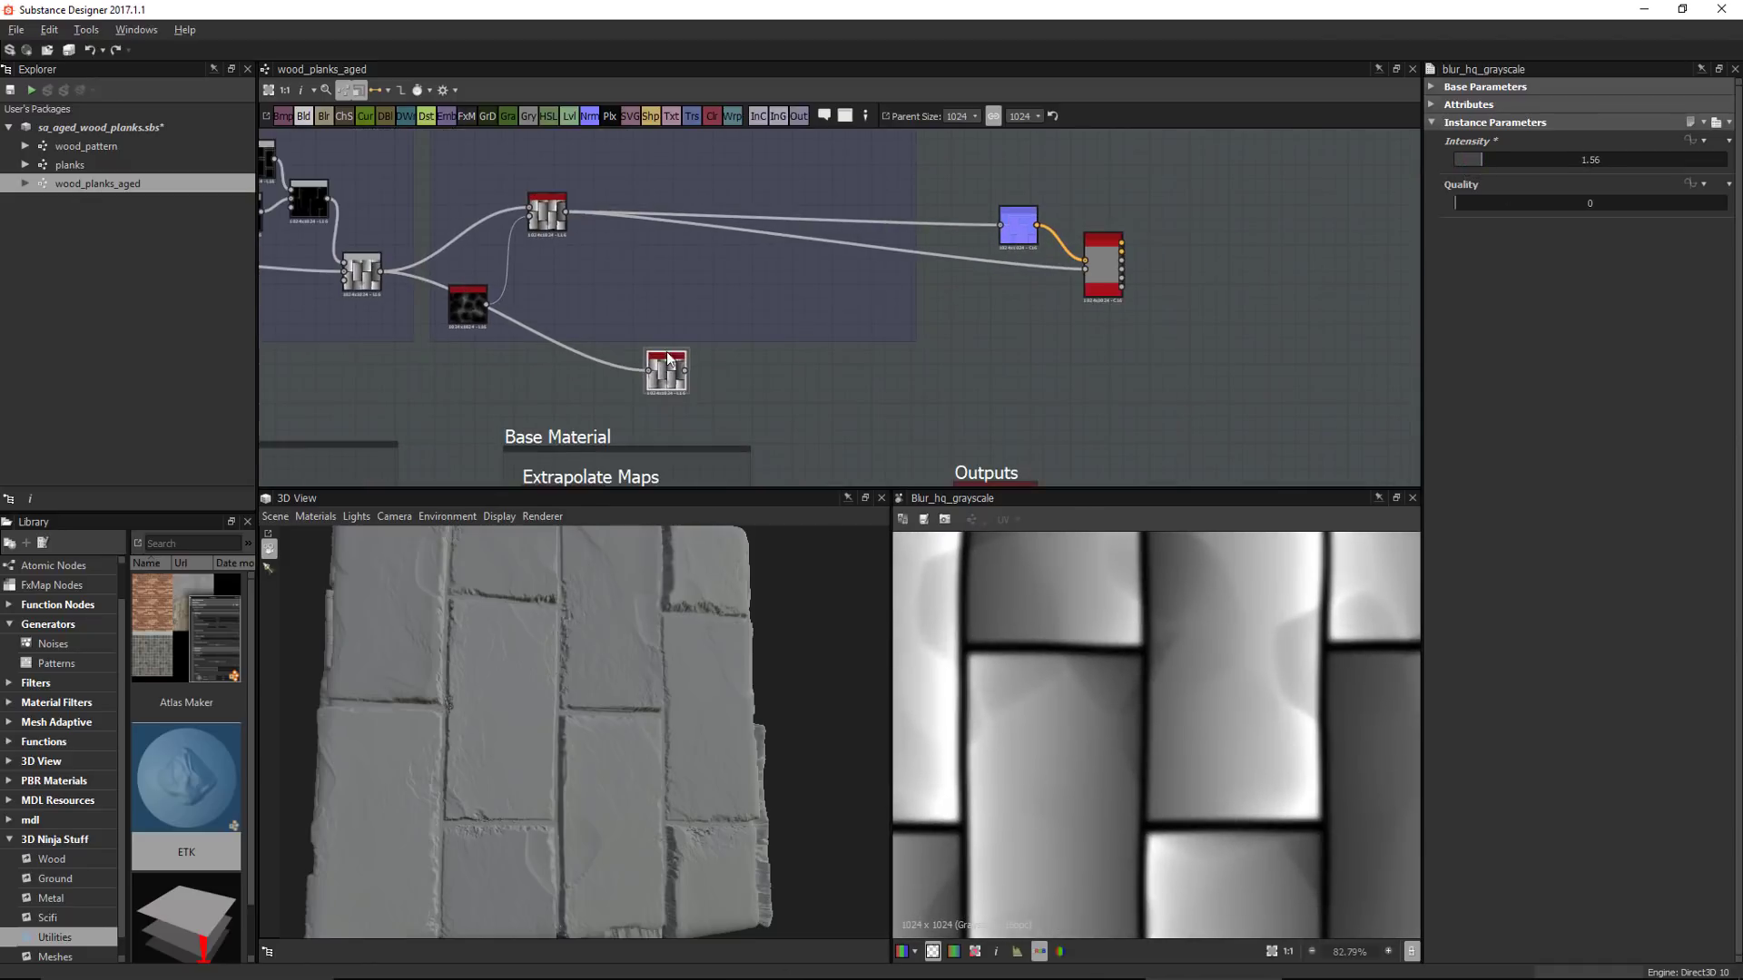
{"action": "left_click_drag", "start_coordinate": [668, 359], "coordinate": [1010, 313]}
{"action": "scroll", "coordinate": [1236, 750], "scroll_direction": "down", "scroll_amount": 1}
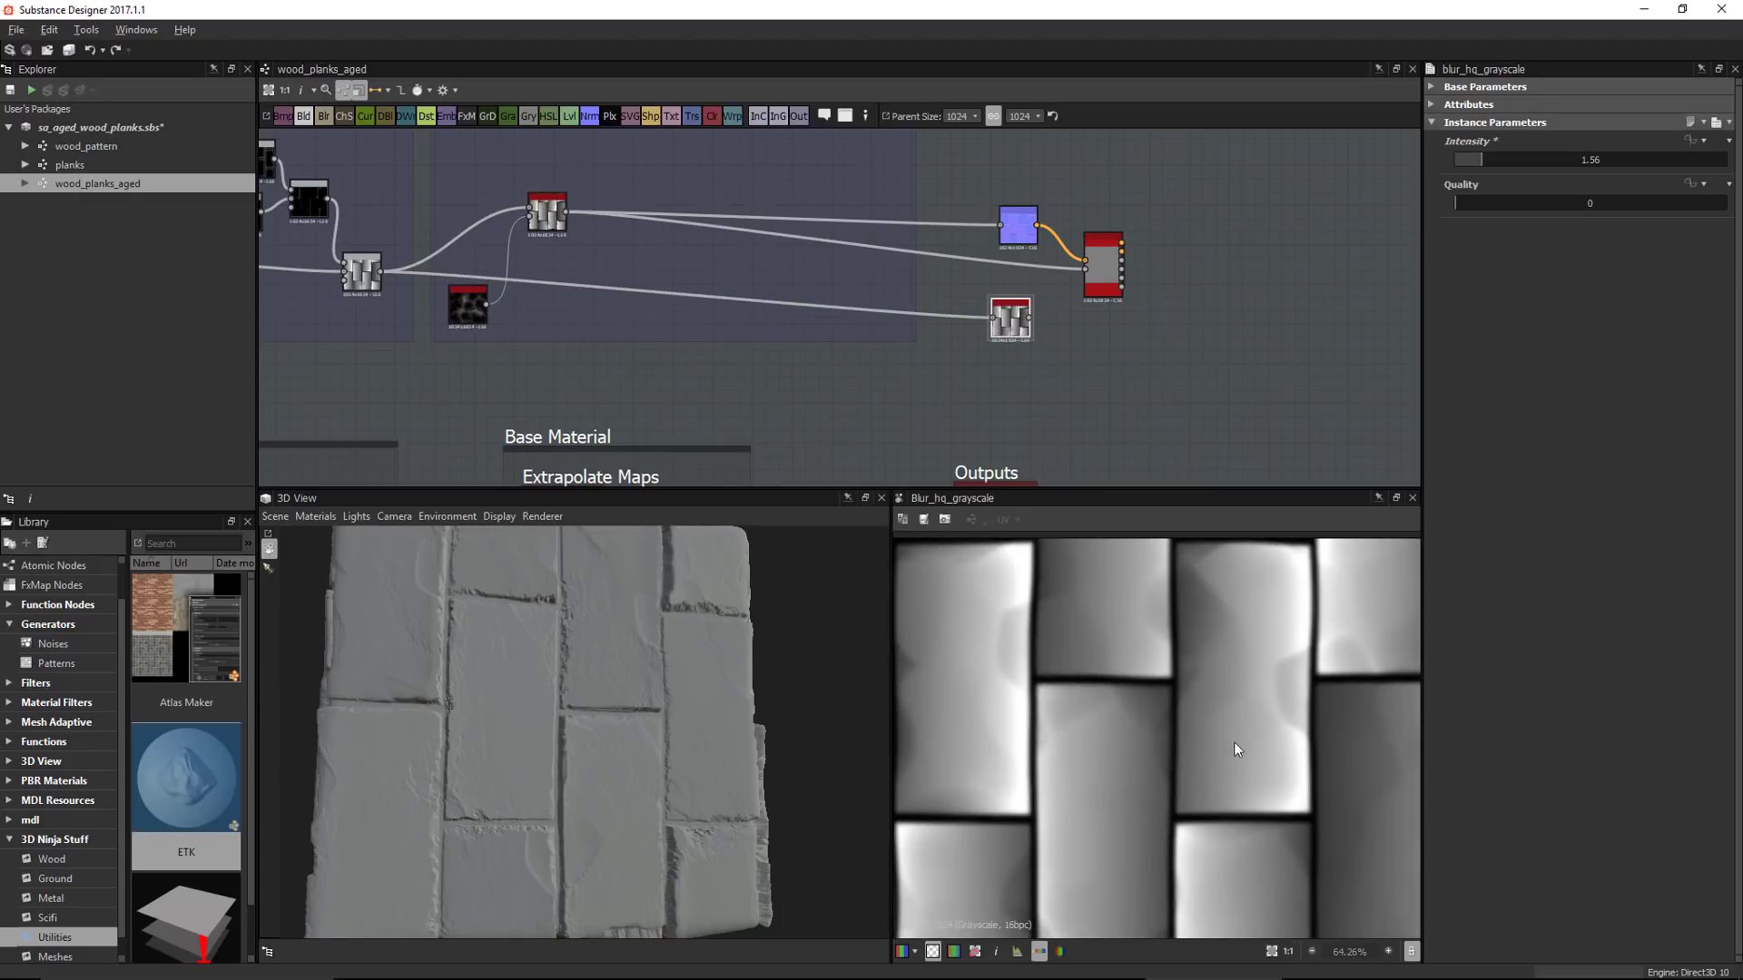
Connect the Blur HQ Grayscale output to the Base Material's height input, replacing the slope-blurred height
{"action": "middle_click_drag", "start_coordinate": [1260, 791], "coordinate": [1237, 751]}
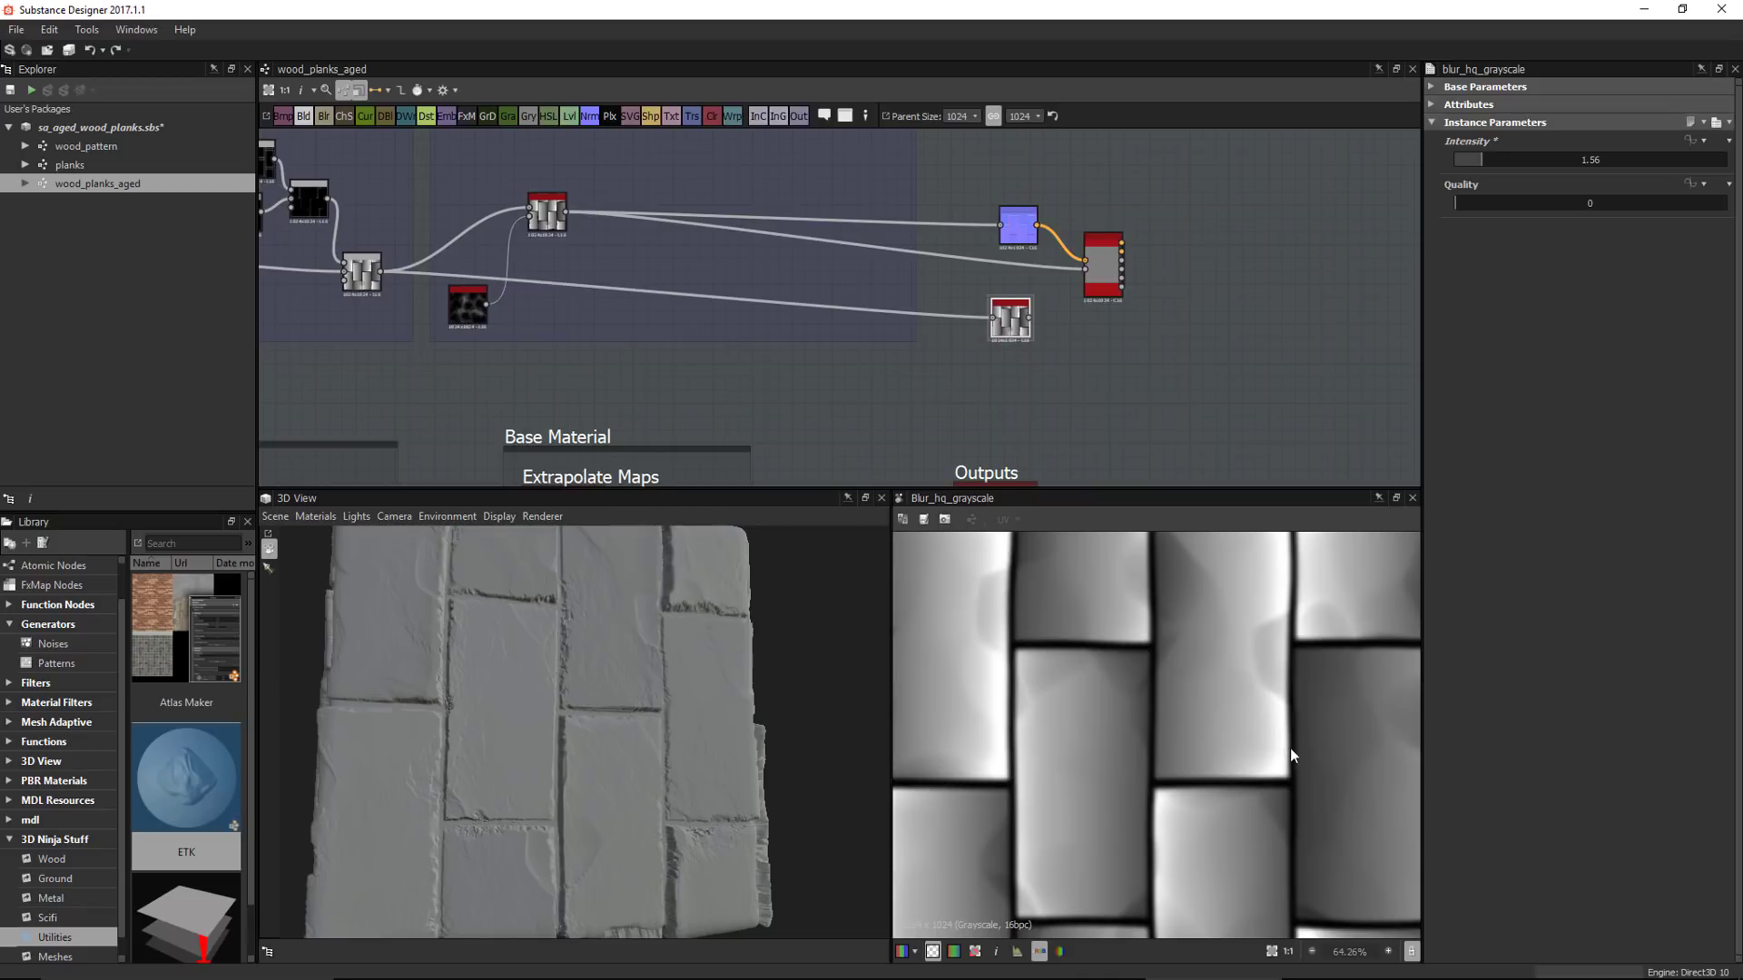
{"action": "scroll", "coordinate": [1160, 405], "scroll_direction": "up", "scroll_amount": 5}
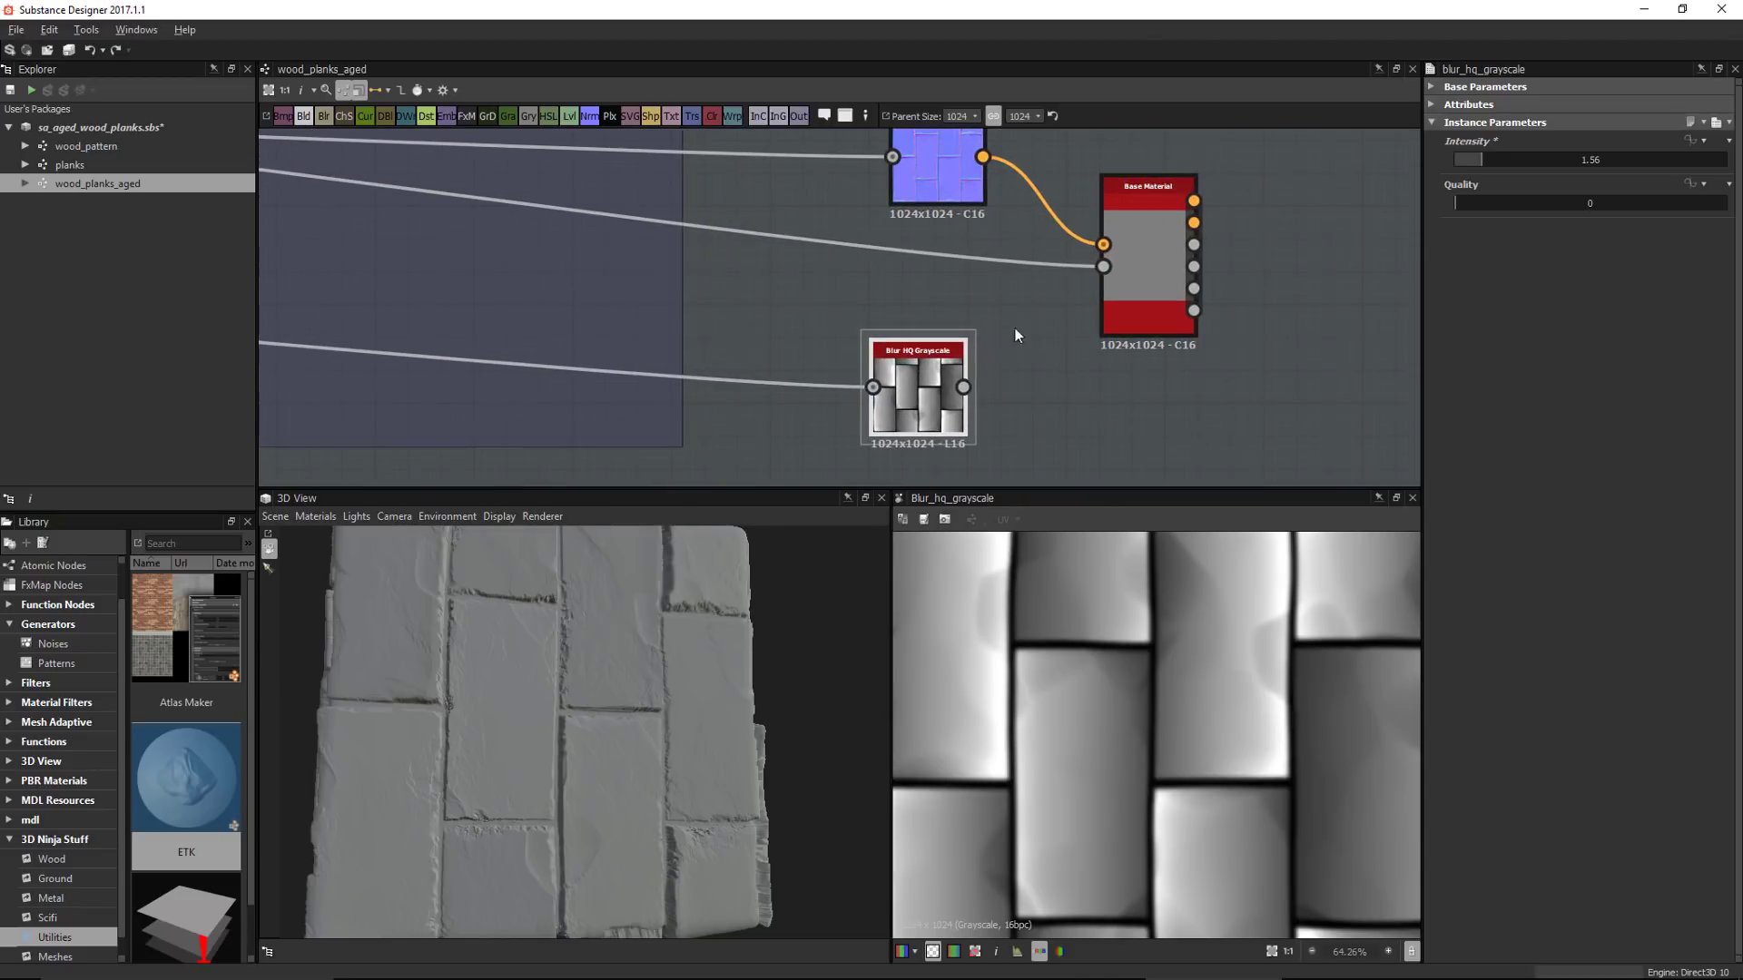
{"action": "left_click_drag", "start_coordinate": [966, 389], "coordinate": [1108, 281]}
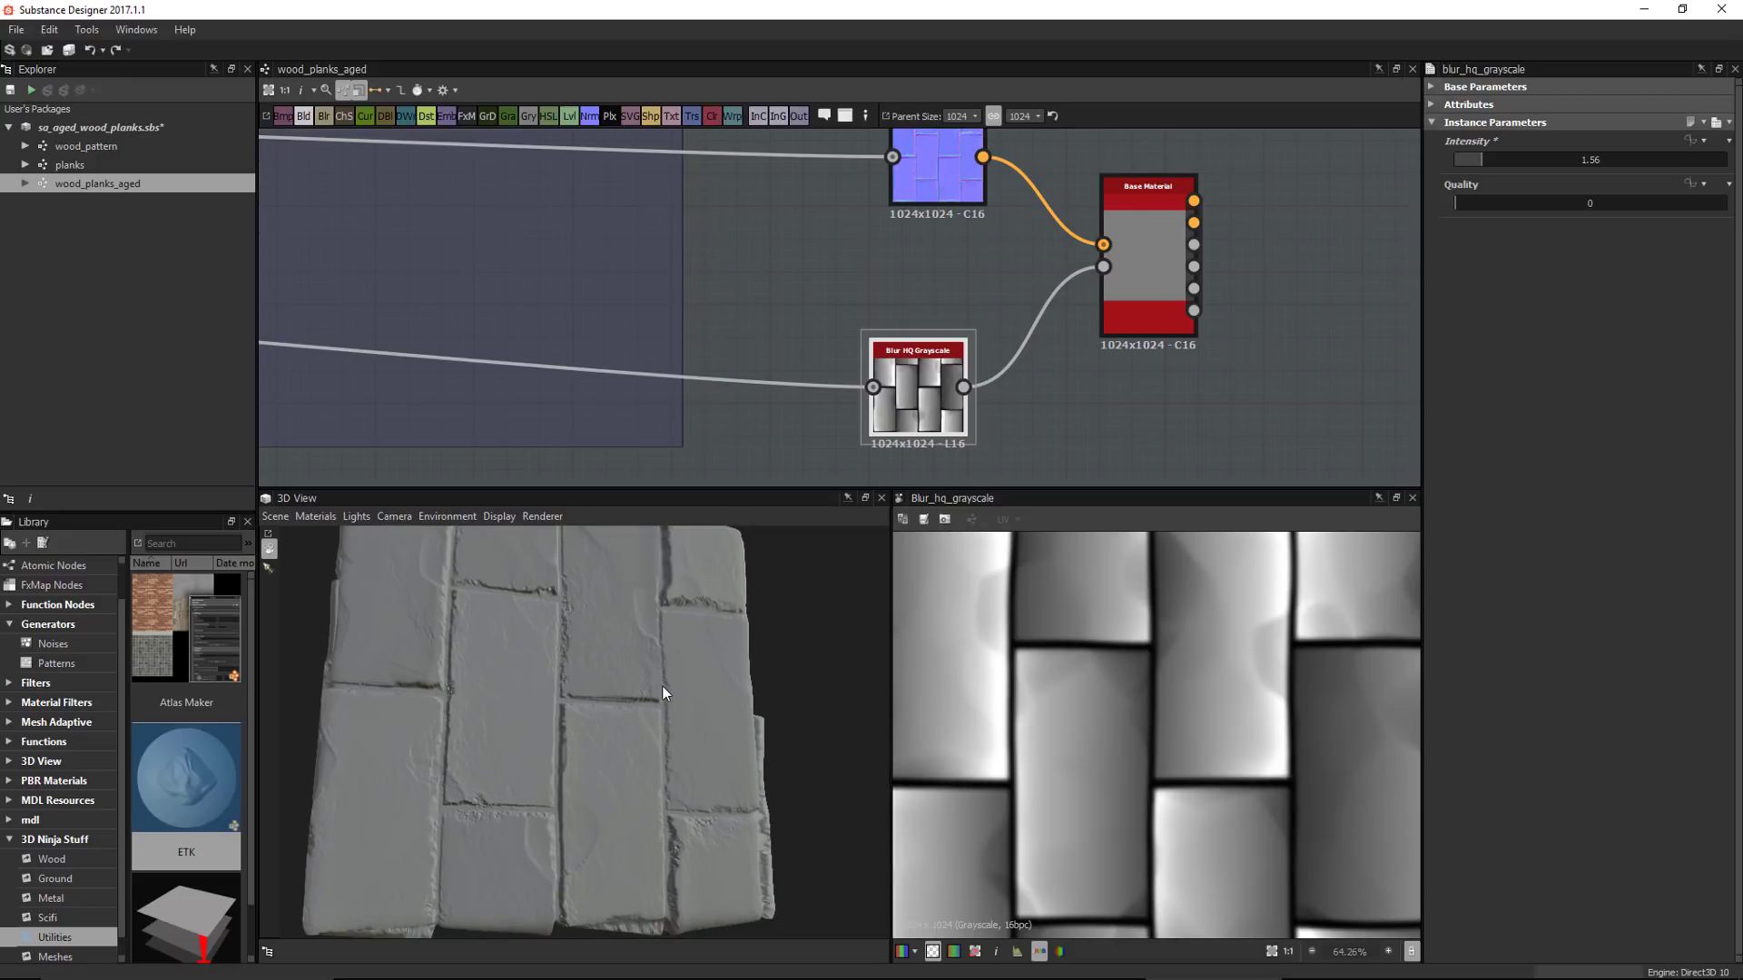
Compare the Normal and Blur HQ Grayscale outputs in the 2D preview and inspect the plank relief in the 3D view
{"action": "double_click", "coordinate": [935, 166]}
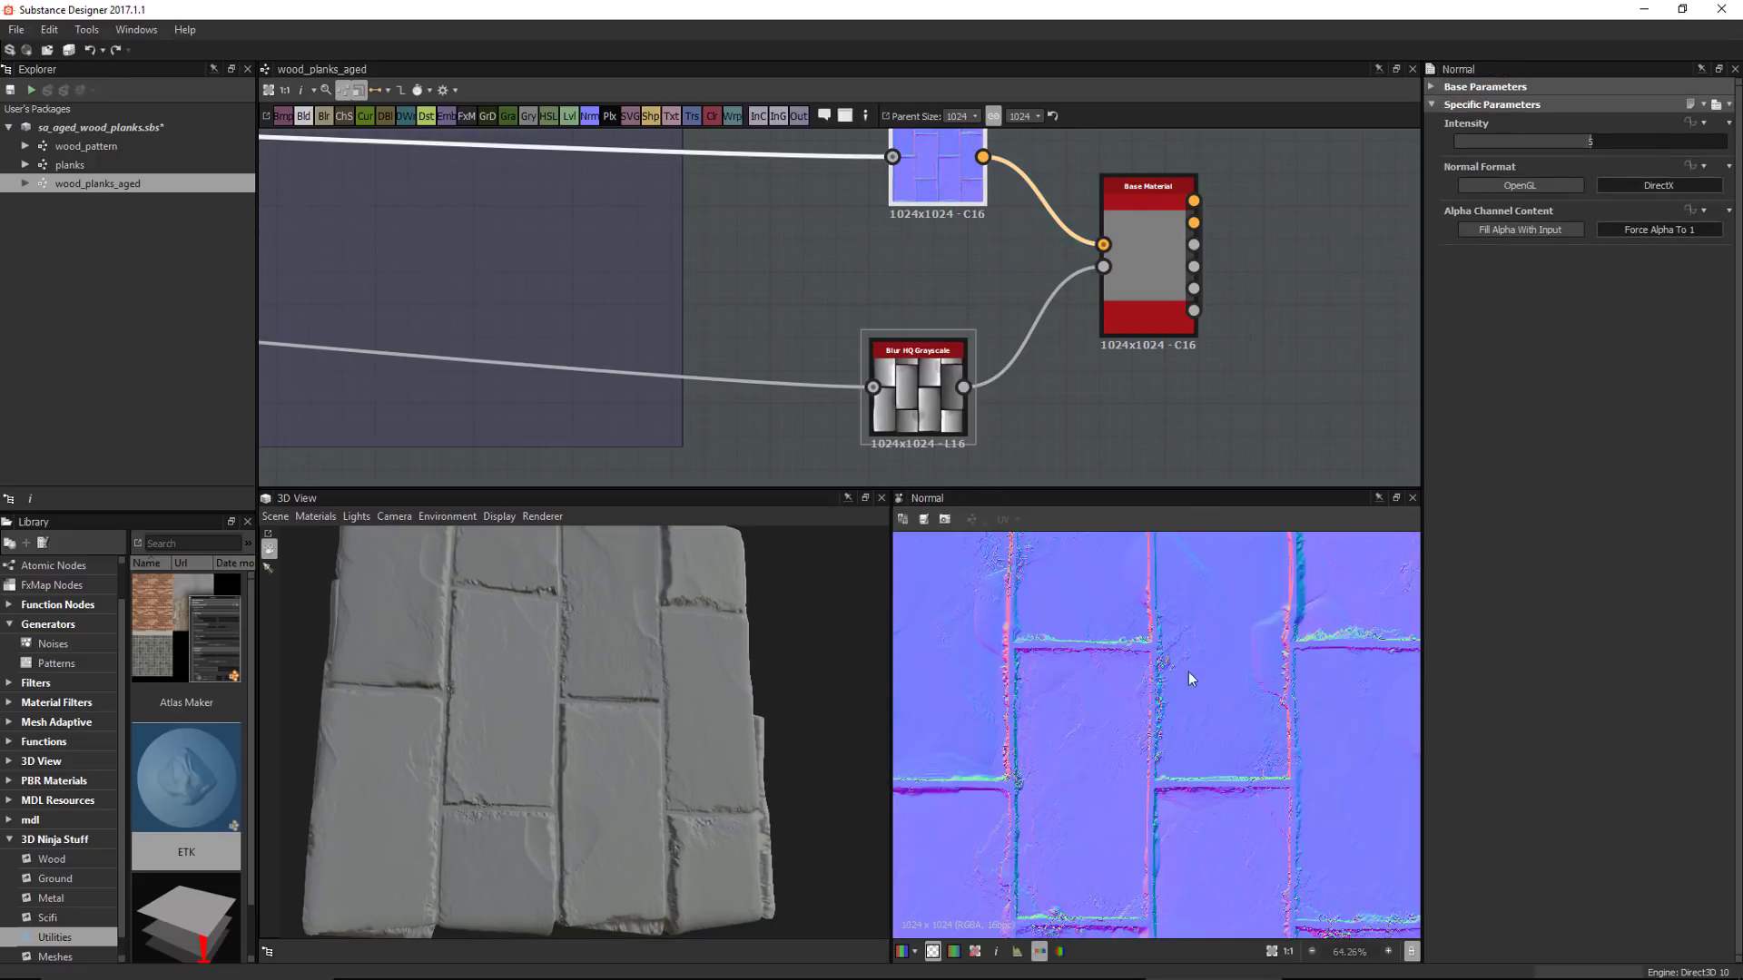
{"action": "double_click", "coordinate": [920, 374]}
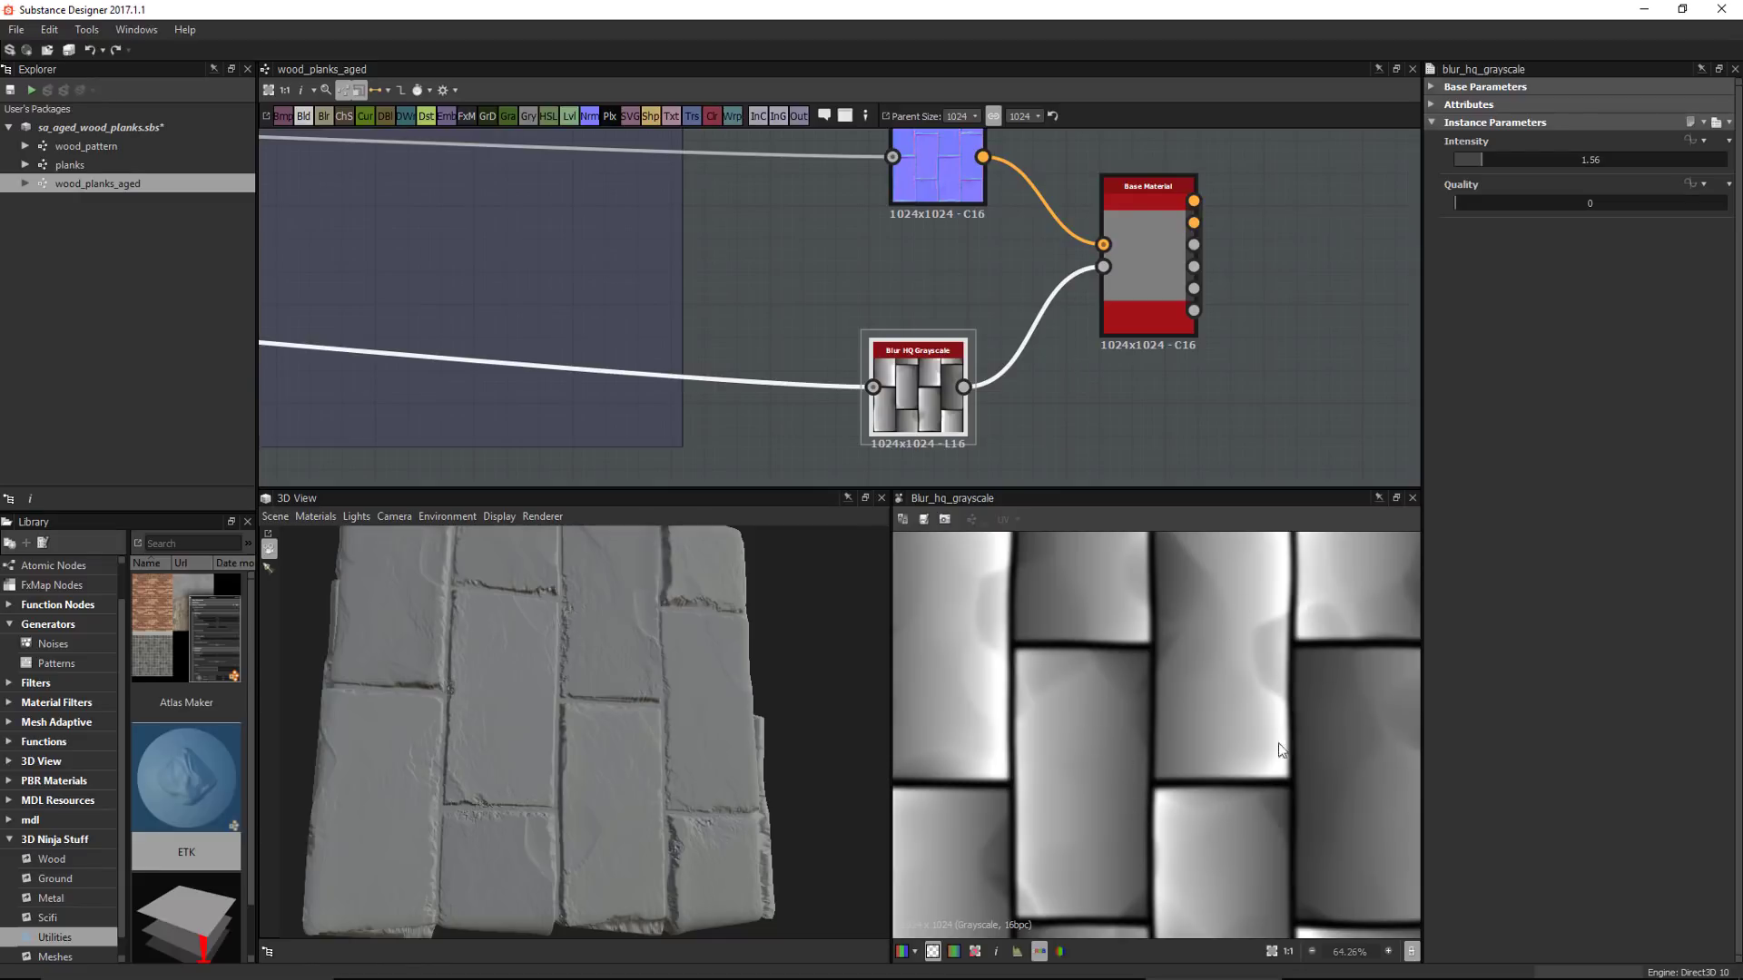
{"action": "right_click_drag", "start_coordinate": [565, 709], "coordinate": [565, 718]}
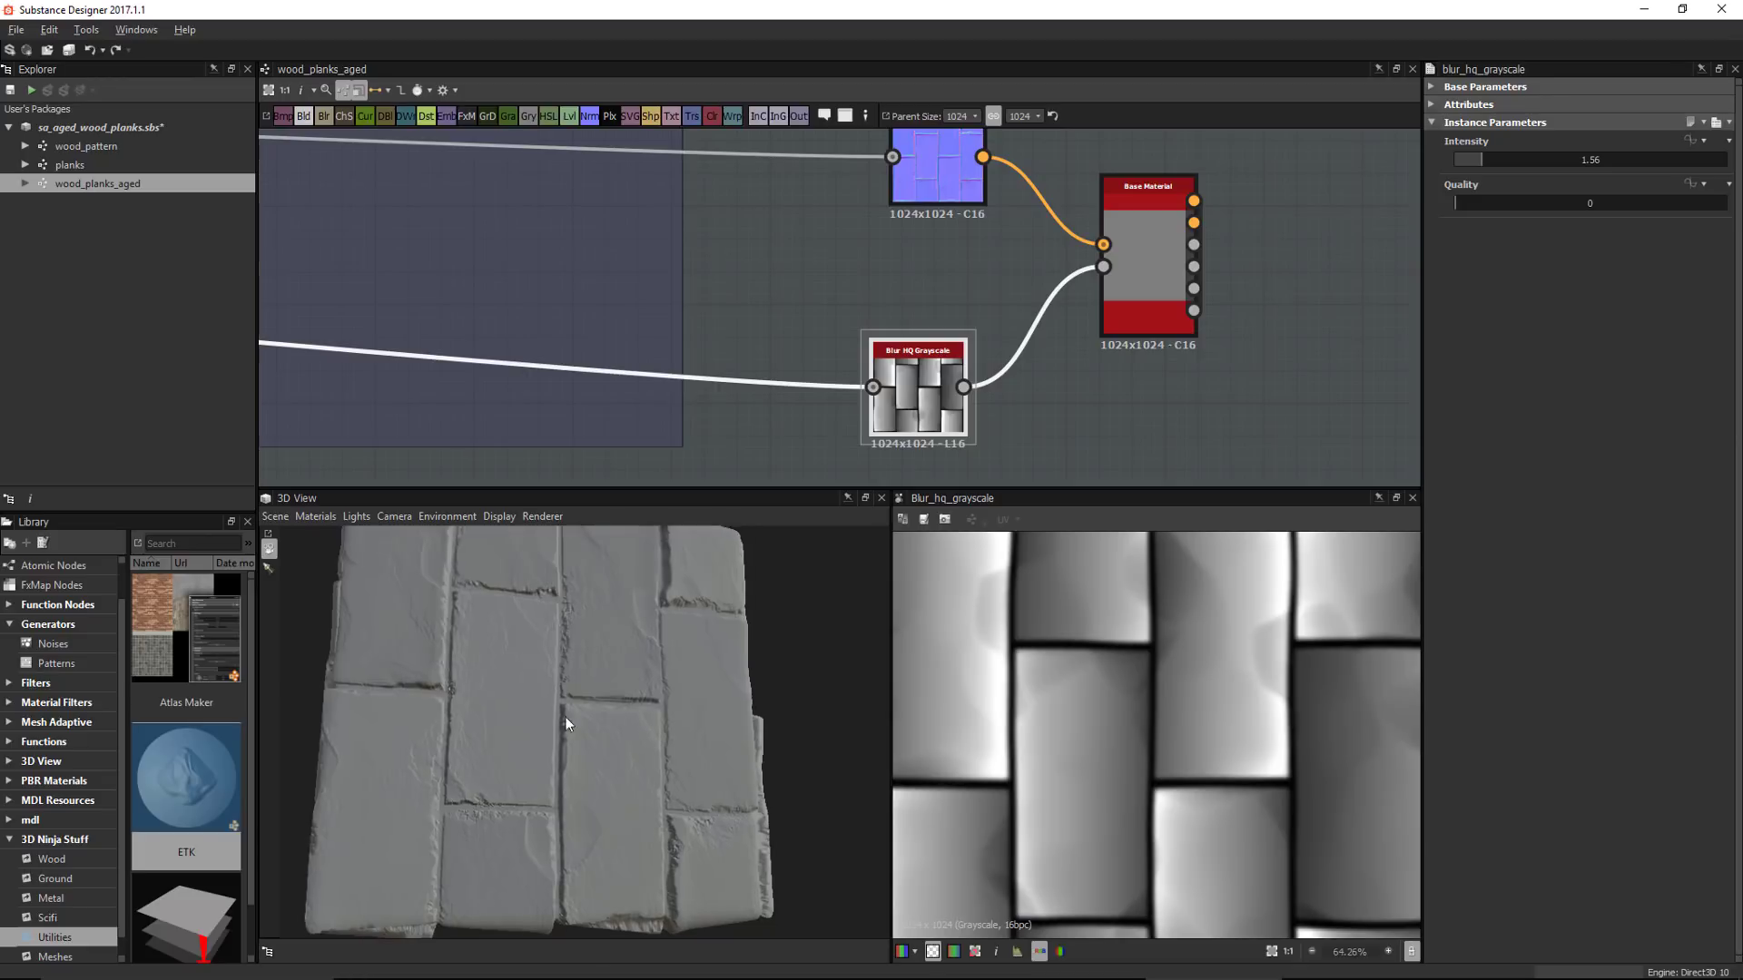
{"action": "left_click_drag", "start_coordinate": [564, 717], "coordinate": [626, 712]}
Move the Base Material node farther out and bring the Blur HQ Grayscale and Normal nodes along beside it
{"action": "middle_click_drag", "start_coordinate": [1010, 313], "coordinate": [1066, 299]}
{"action": "scroll", "coordinate": [1081, 314], "scroll_direction": "down", "scroll_amount": 3}
{"action": "left_click_drag", "start_coordinate": [1173, 290], "coordinate": [1243, 293]}
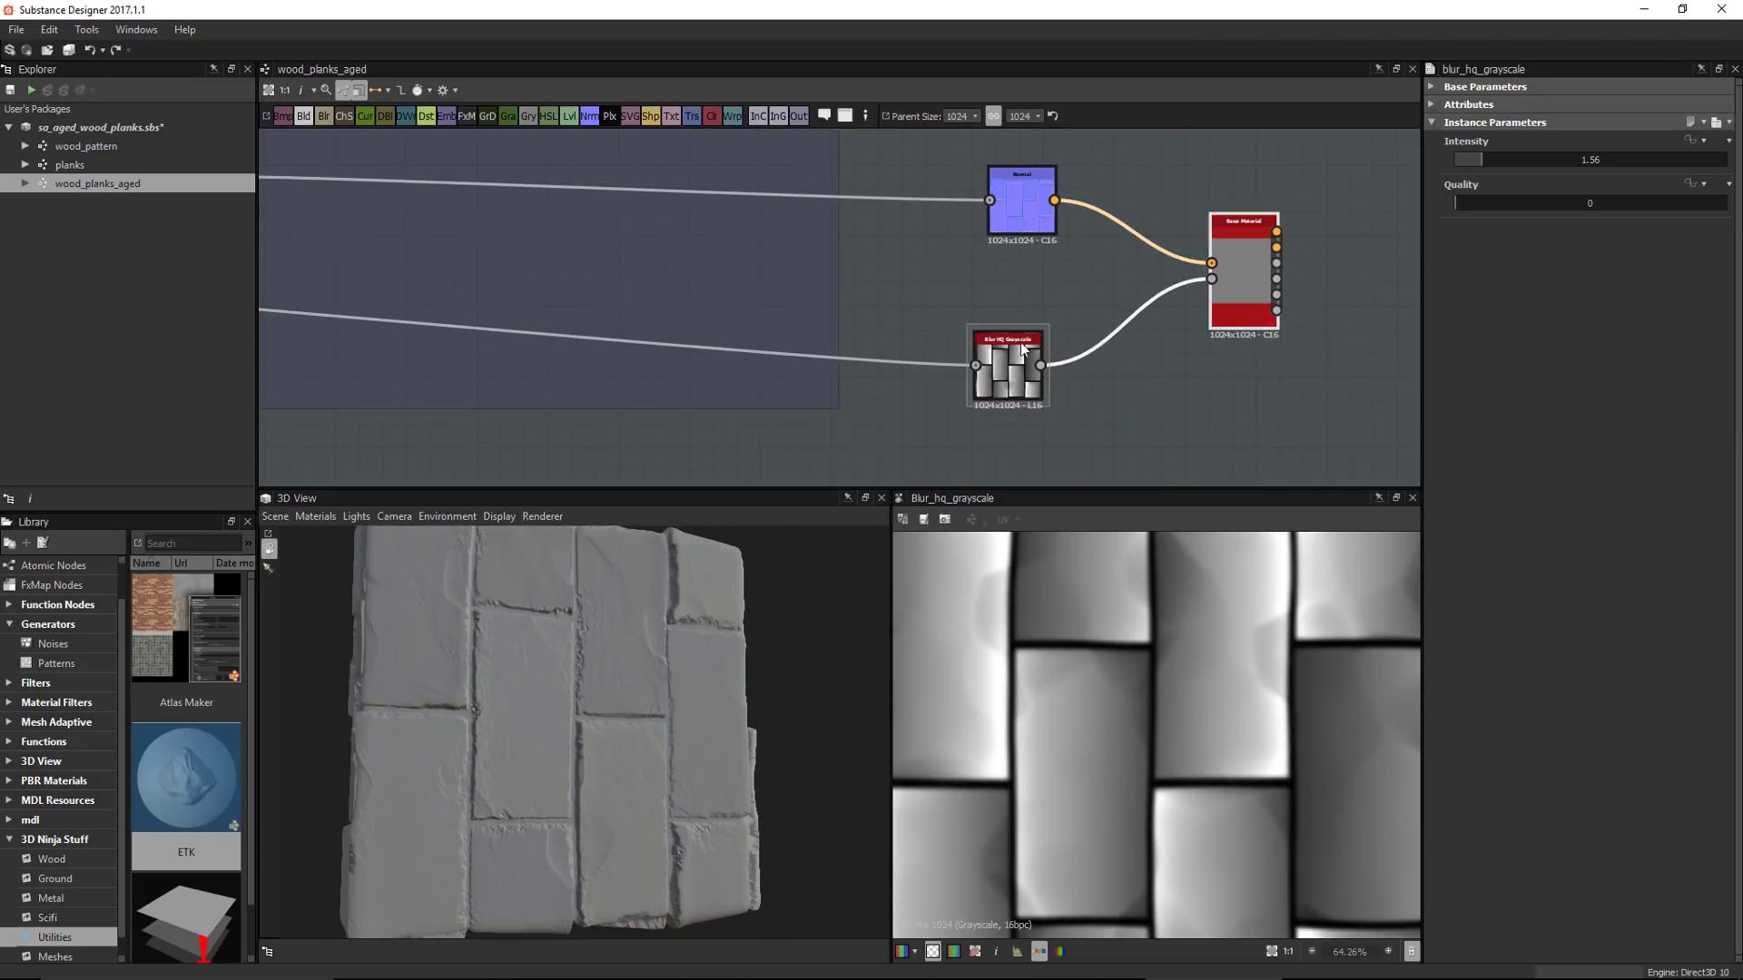
{"action": "left_click_drag", "start_coordinate": [1023, 350], "coordinate": [1069, 353]}
{"action": "left_click_drag", "start_coordinate": [1022, 203], "coordinate": [1070, 207]}
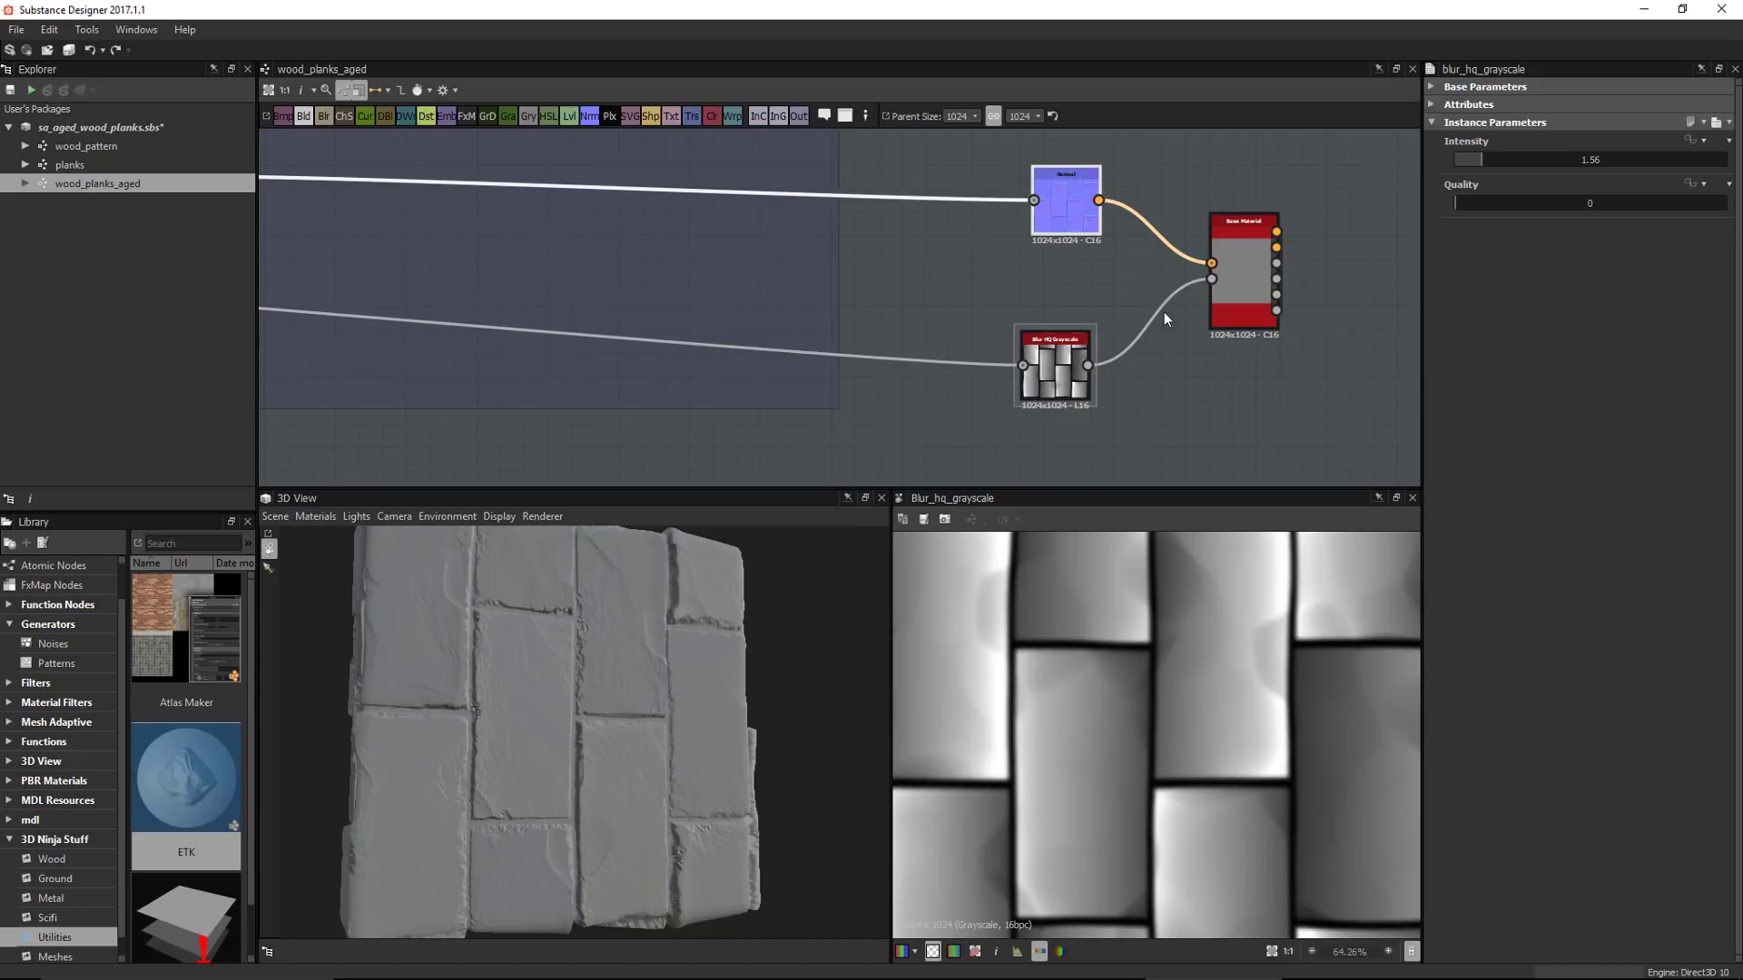
Move the Slope Blur Grayscale node closer to its ETK node in the Small Details frame
{"action": "middle_click_drag", "start_coordinate": [281, 283], "coordinate": [888, 331]}
{"action": "scroll", "coordinate": [888, 331], "scroll_direction": "down", "scroll_amount": 1}
{"action": "middle_click_drag", "start_coordinate": [752, 328], "coordinate": [776, 309]}
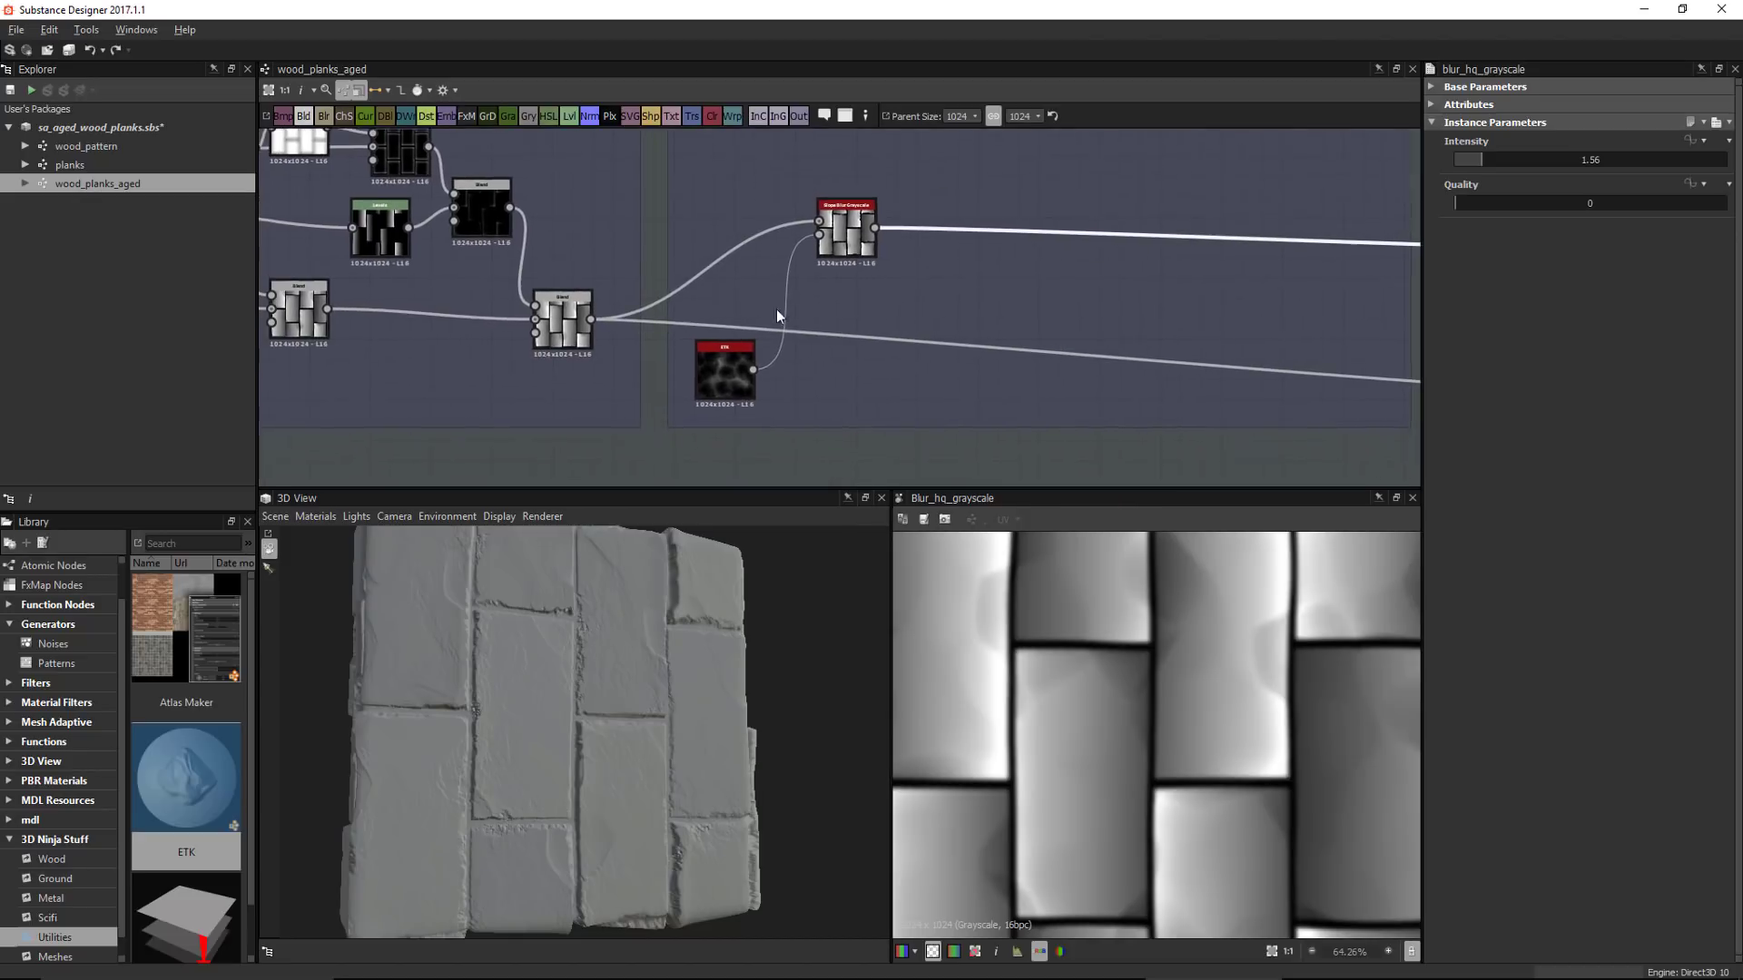
{"action": "scroll", "coordinate": [772, 313], "scroll_direction": "up", "scroll_amount": 3}
{"action": "left_click_drag", "start_coordinate": [891, 176], "coordinate": [863, 236]}
{"action": "middle_click_drag", "start_coordinate": [838, 390], "coordinate": [824, 412]}
{"action": "left_click_drag", "start_coordinate": [704, 419], "coordinate": [703, 405]}
{"action": "left_click", "coordinate": [852, 261]}
{"action": "left_click_drag", "start_coordinate": [851, 262], "coordinate": [834, 276]}
{"action": "scroll", "coordinate": [998, 356], "scroll_direction": "down", "scroll_amount": 1}
{"action": "middle_click_drag", "start_coordinate": [962, 342], "coordinate": [887, 346]}
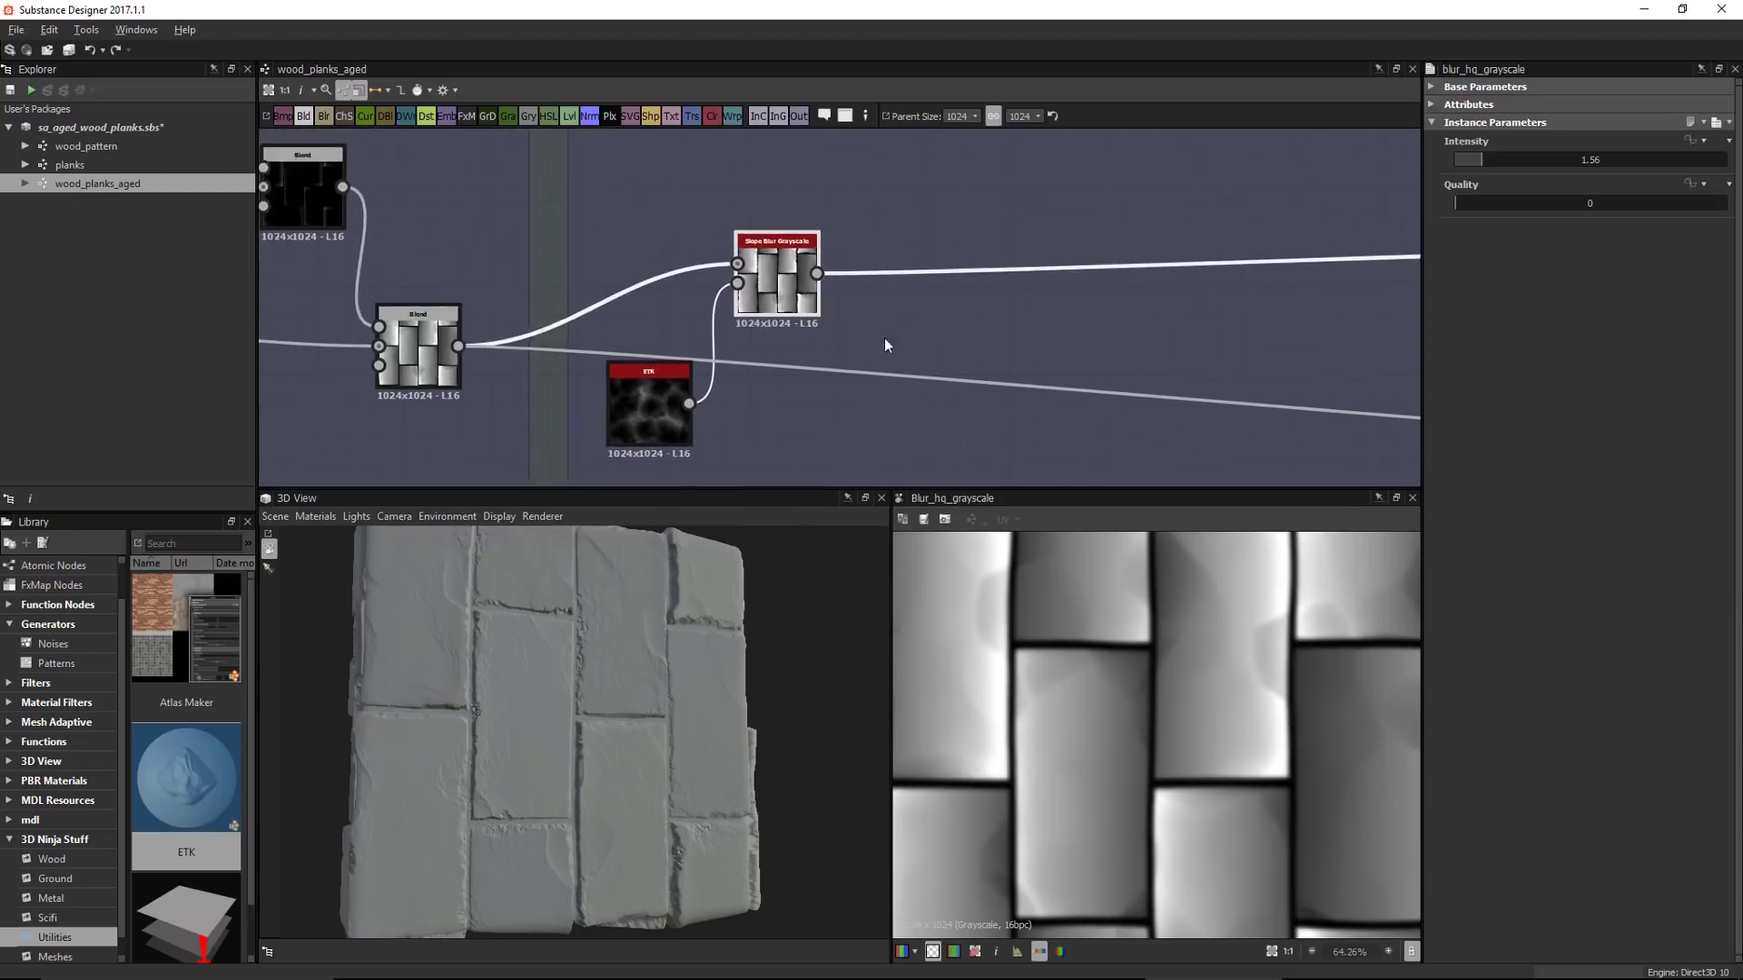
Move the Slope Blur Grayscale and ETK nodes together higher in the Small Details frame, then nudge the slope blur down
{"action": "scroll", "coordinate": [908, 349], "scroll_direction": "down", "scroll_amount": 2}
{"action": "middle_click_drag", "start_coordinate": [1035, 377], "coordinate": [941, 388]}
{"action": "scroll", "coordinate": [940, 391], "scroll_direction": "down", "scroll_amount": 1}
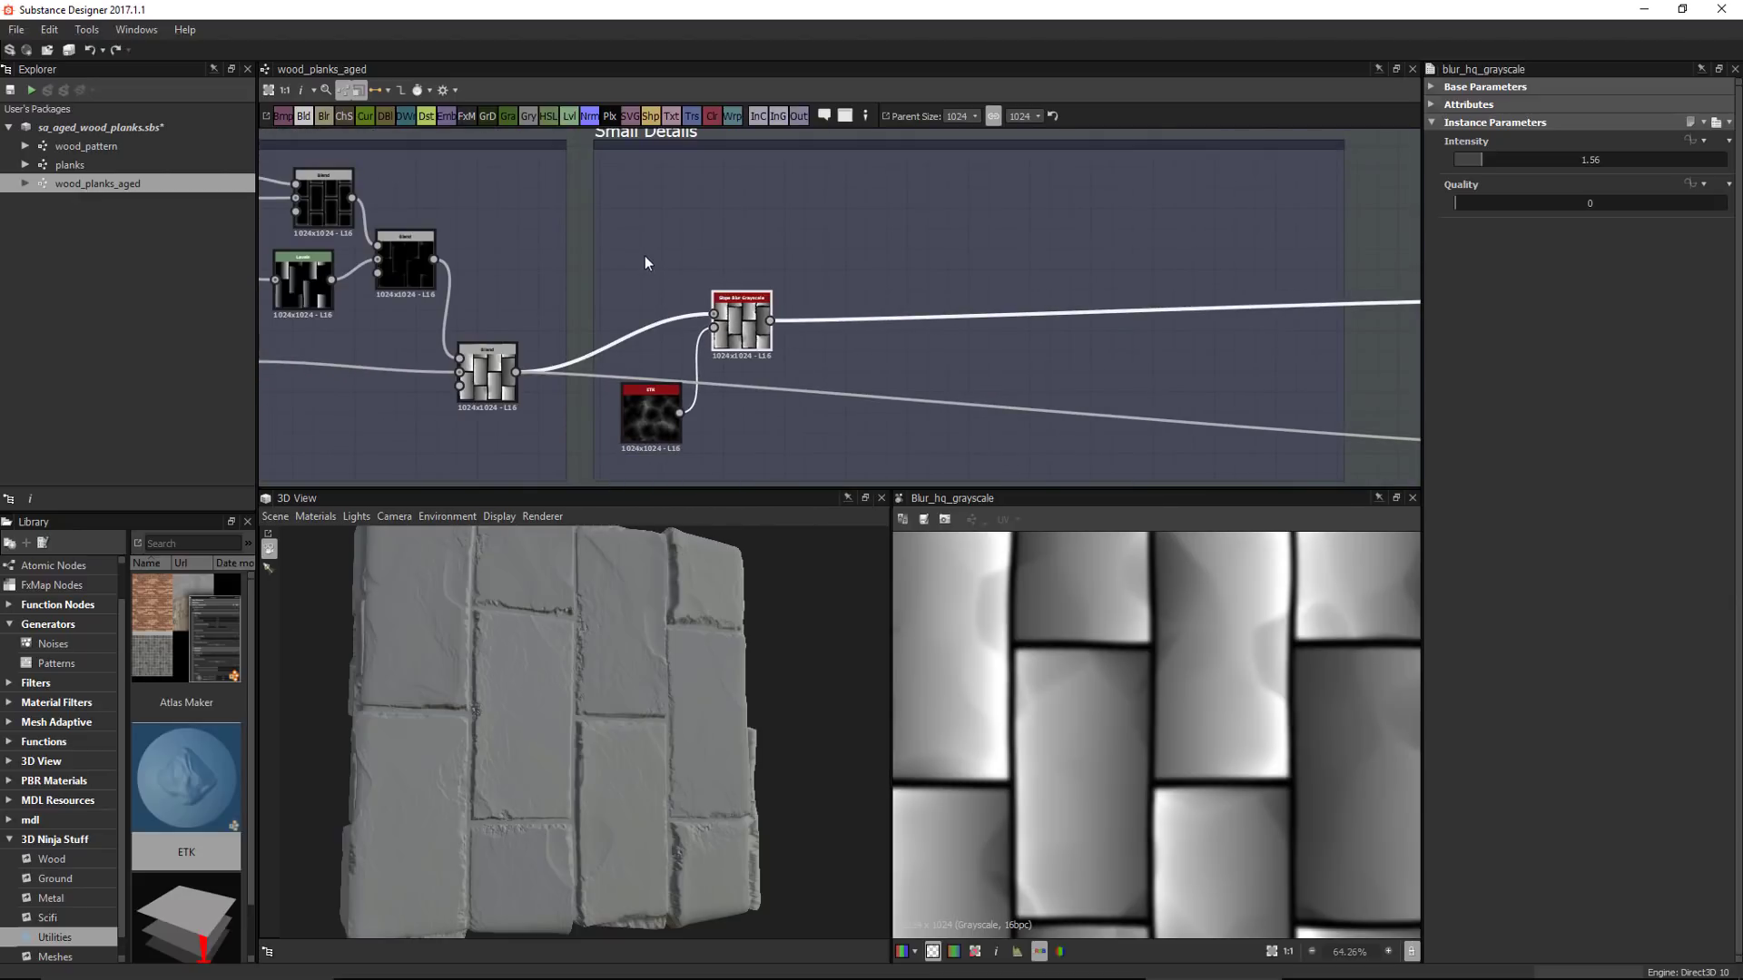
{"action": "left_click_drag", "start_coordinate": [645, 257], "coordinate": [764, 424]}
{"action": "left_click_drag", "start_coordinate": [752, 346], "coordinate": [742, 268]}
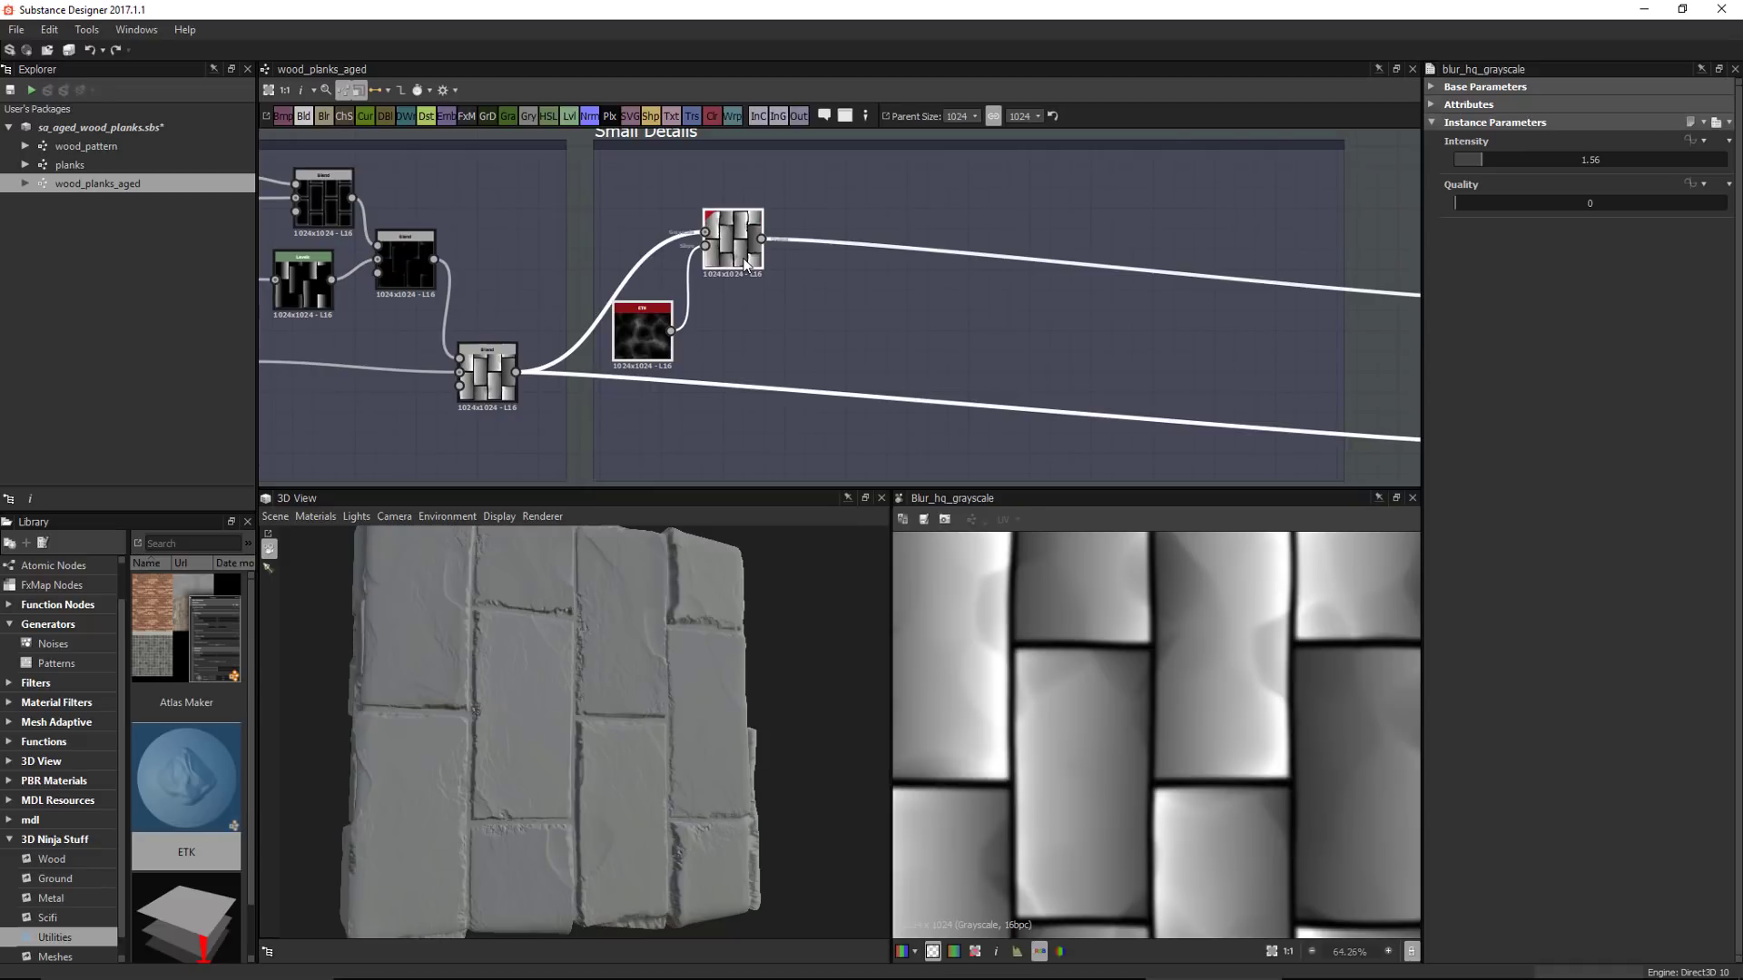
{"action": "middle_click_drag", "start_coordinate": [813, 329], "coordinate": [802, 382]}
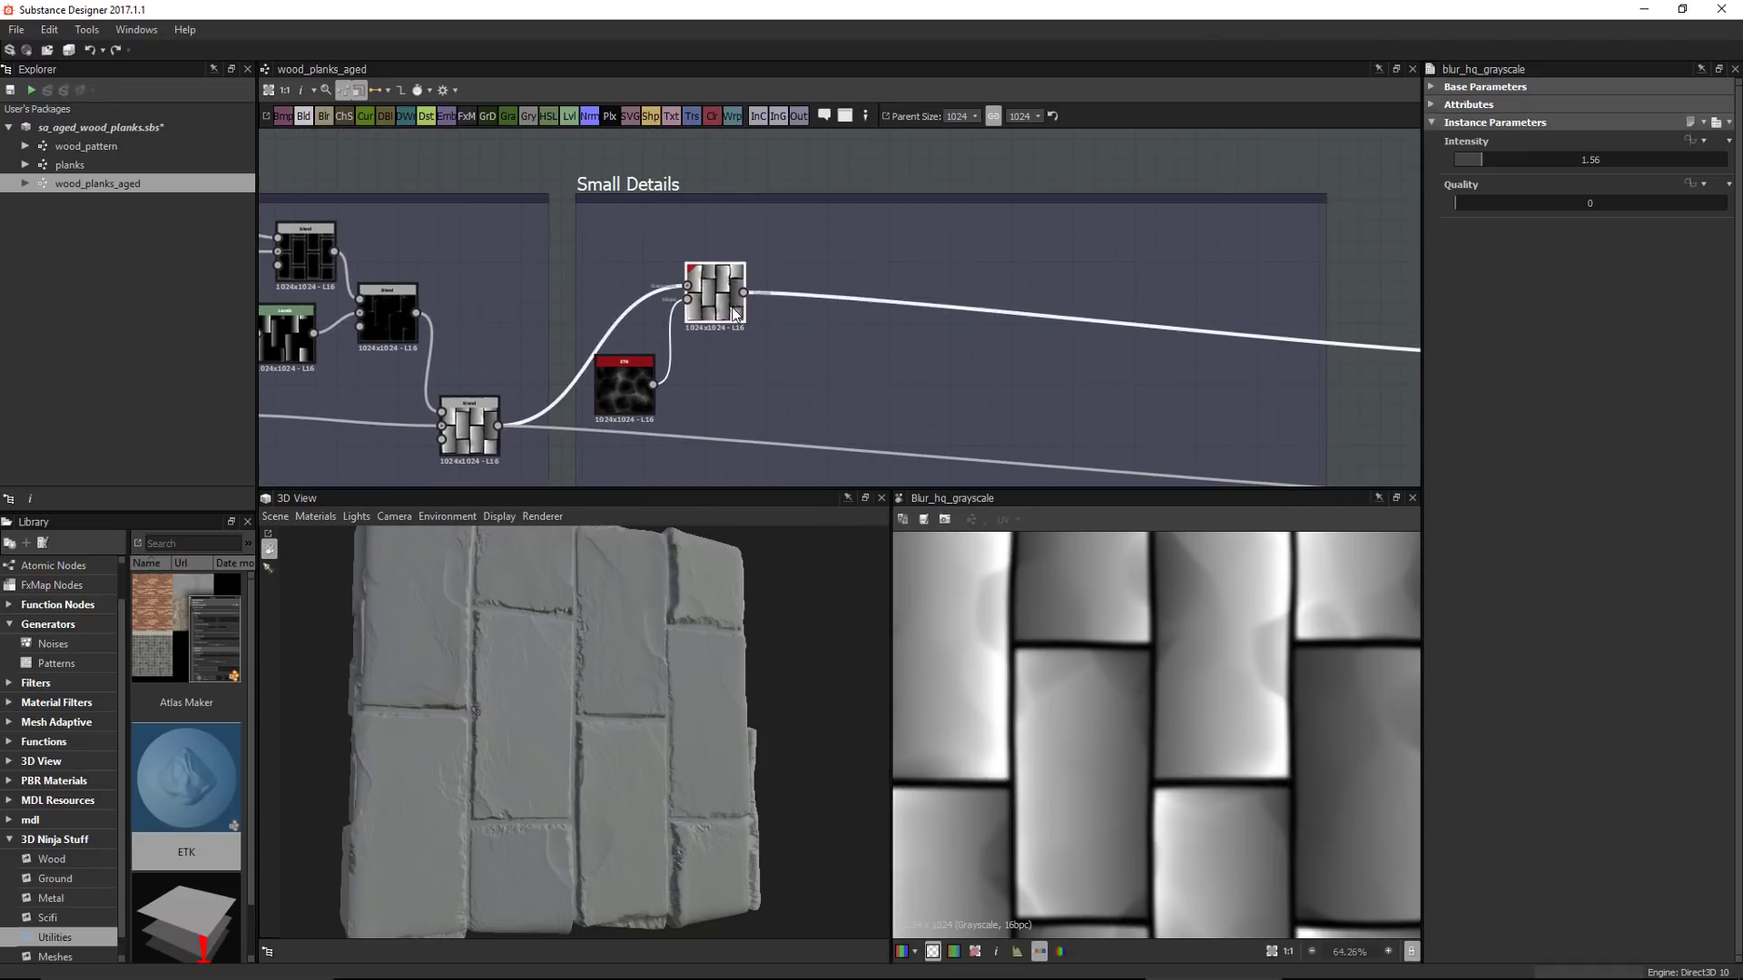
{"action": "left_click_drag", "start_coordinate": [736, 314], "coordinate": [746, 335]}
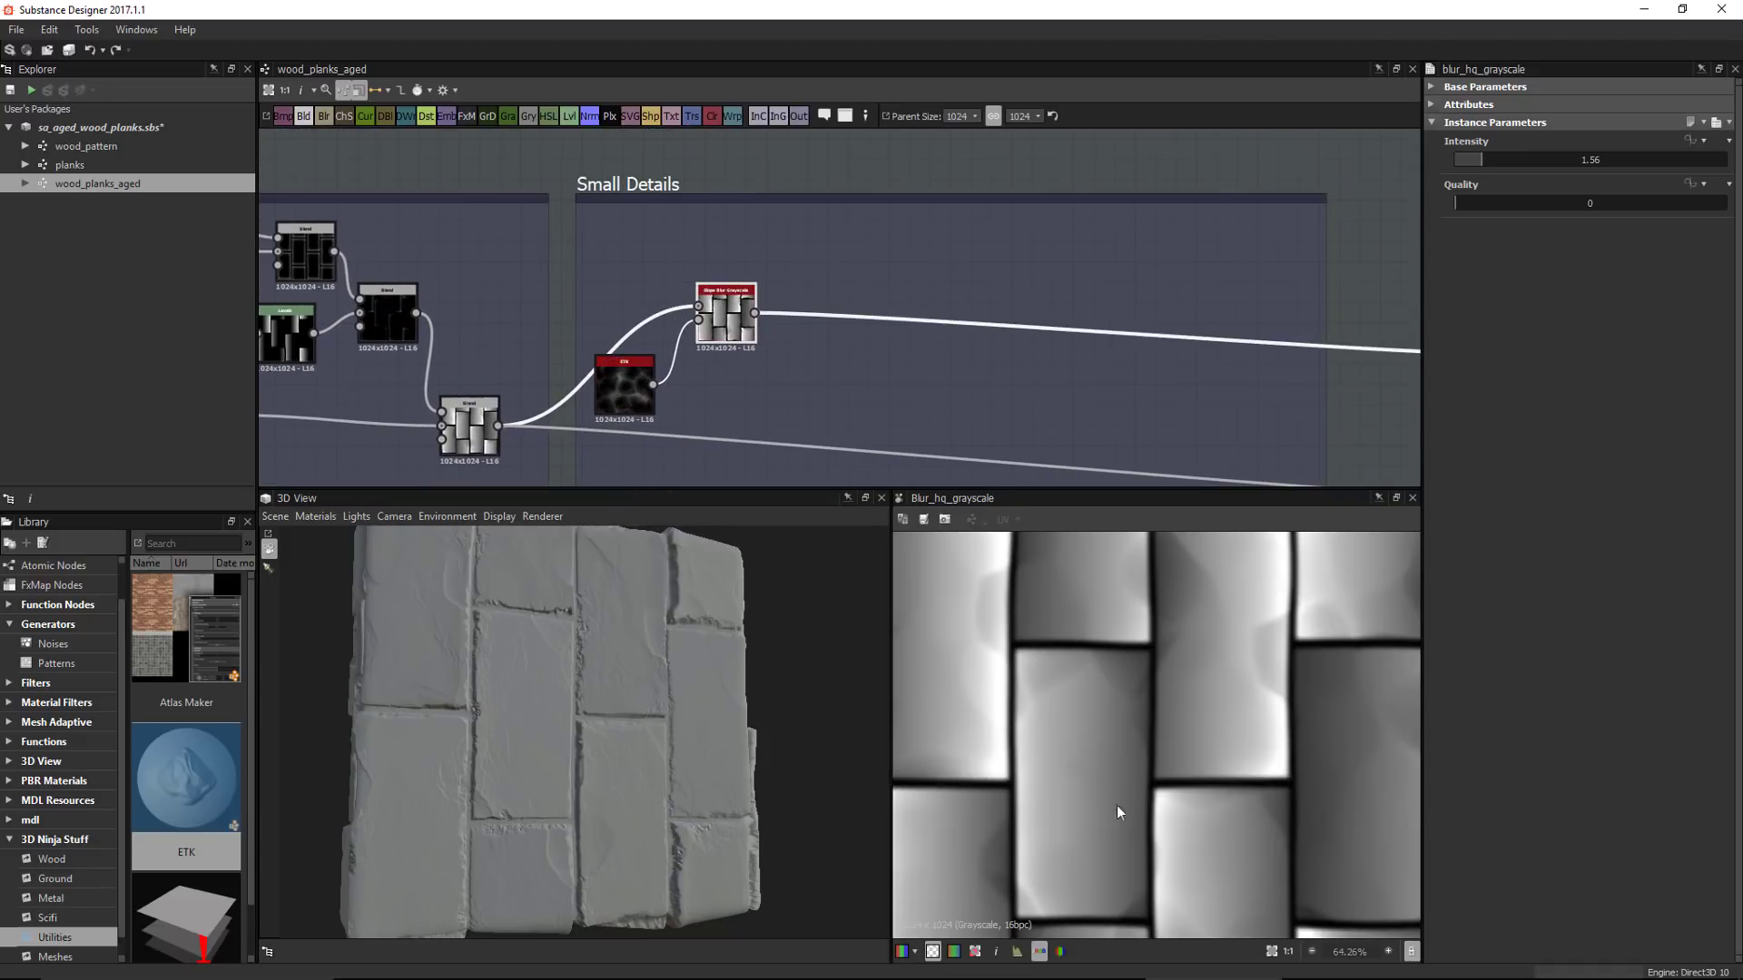
{"action": "middle_click_drag", "start_coordinate": [806, 370], "coordinate": [753, 329]}
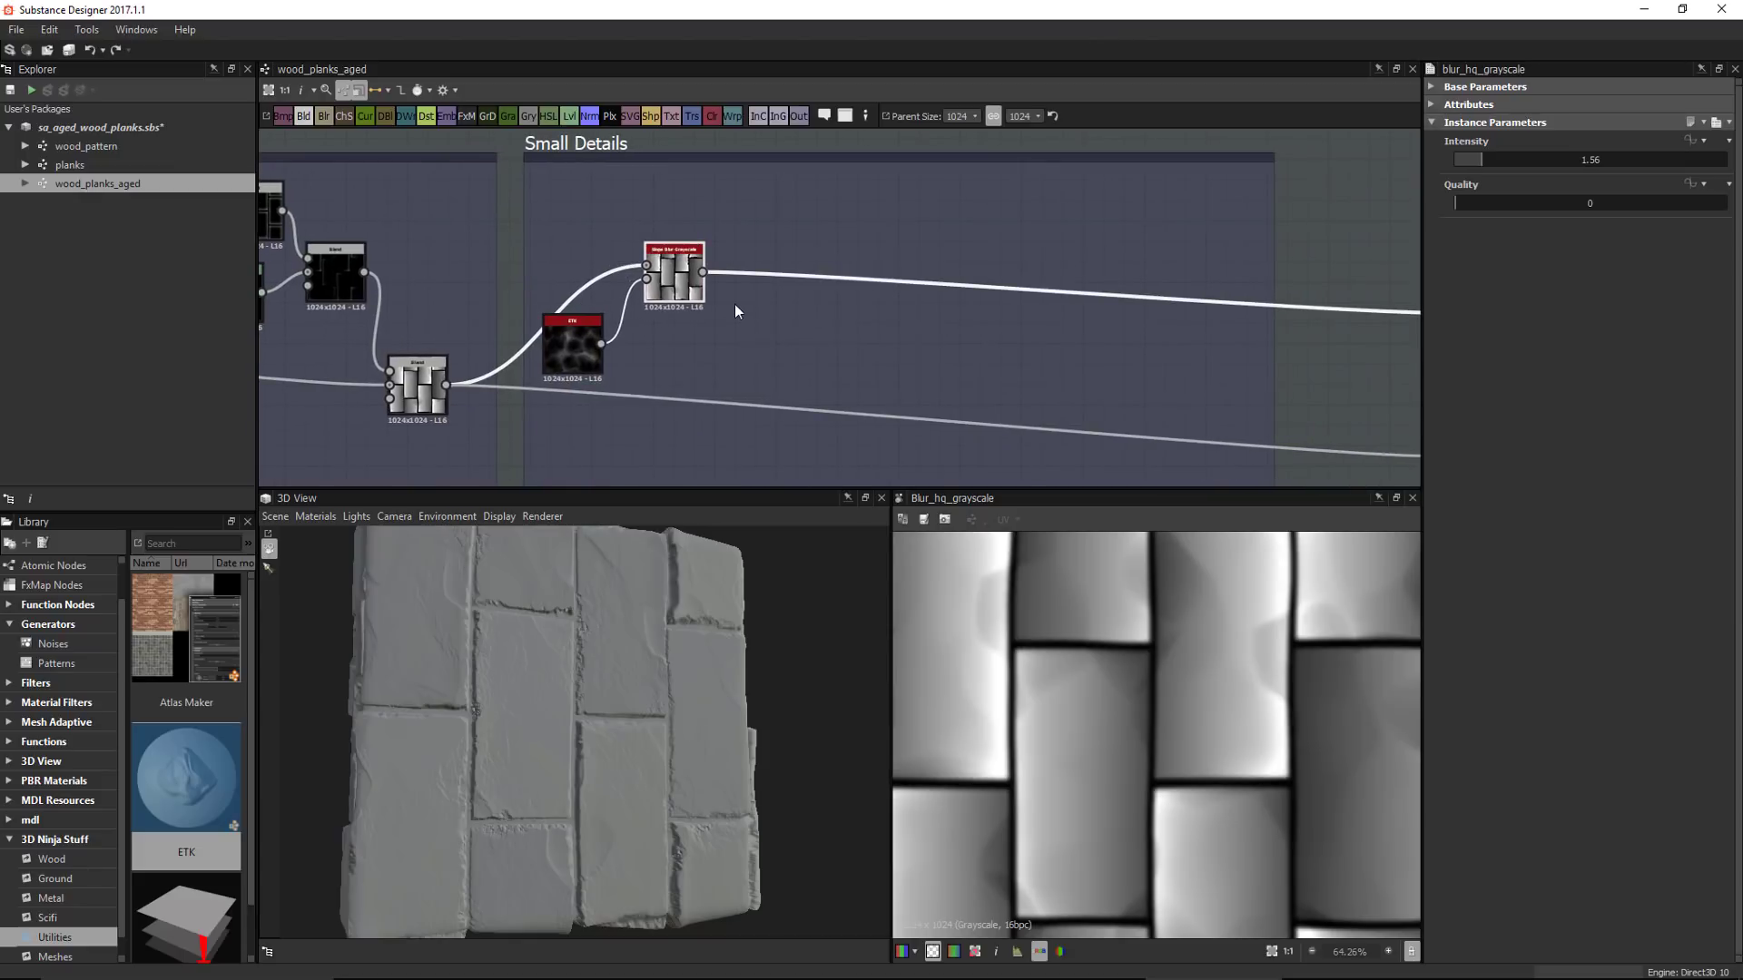
Add a second ETK node above the Slope Blur Grayscale, keep its Facet Edges type and set Distance to 1
{"action": "left_click_drag", "start_coordinate": [175, 774], "coordinate": [737, 232]}
{"action": "scroll", "coordinate": [766, 256], "scroll_direction": "up", "scroll_amount": 5}
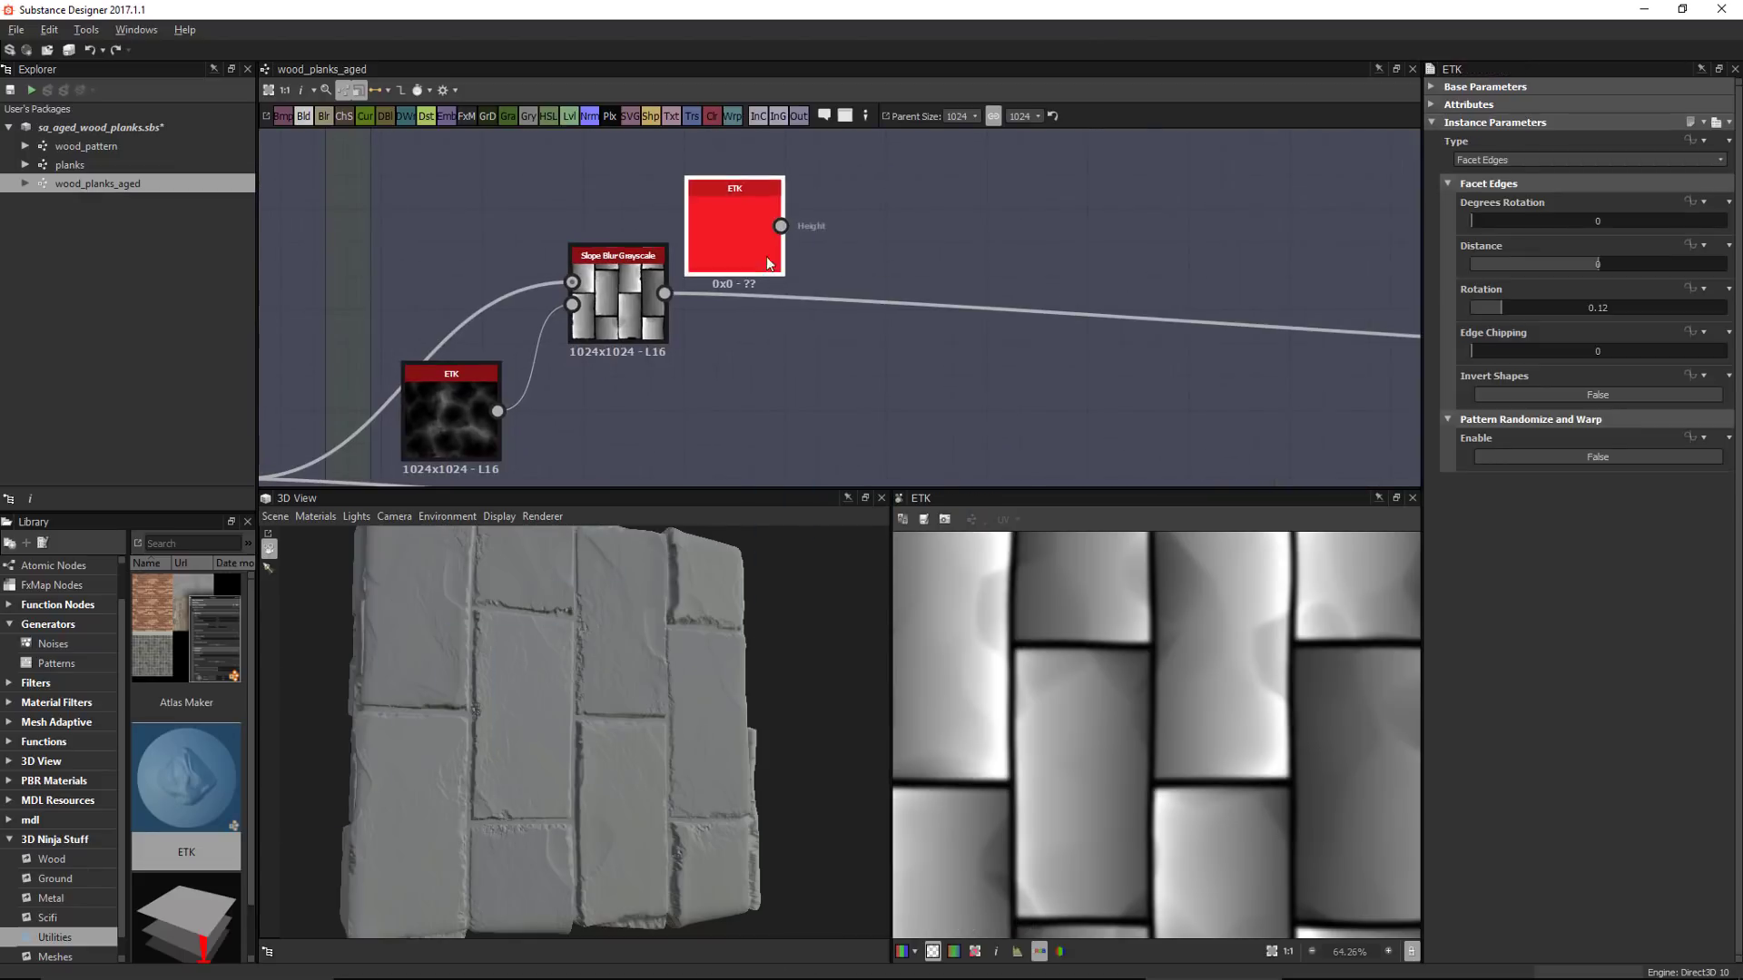
{"action": "middle_click_drag", "start_coordinate": [766, 256], "coordinate": [764, 346]}
{"action": "left_click_drag", "start_coordinate": [718, 292], "coordinate": [766, 259]}
{"action": "key", "text": "f"}
{"action": "scroll", "coordinate": [1061, 717], "scroll_direction": "down", "scroll_amount": 1}
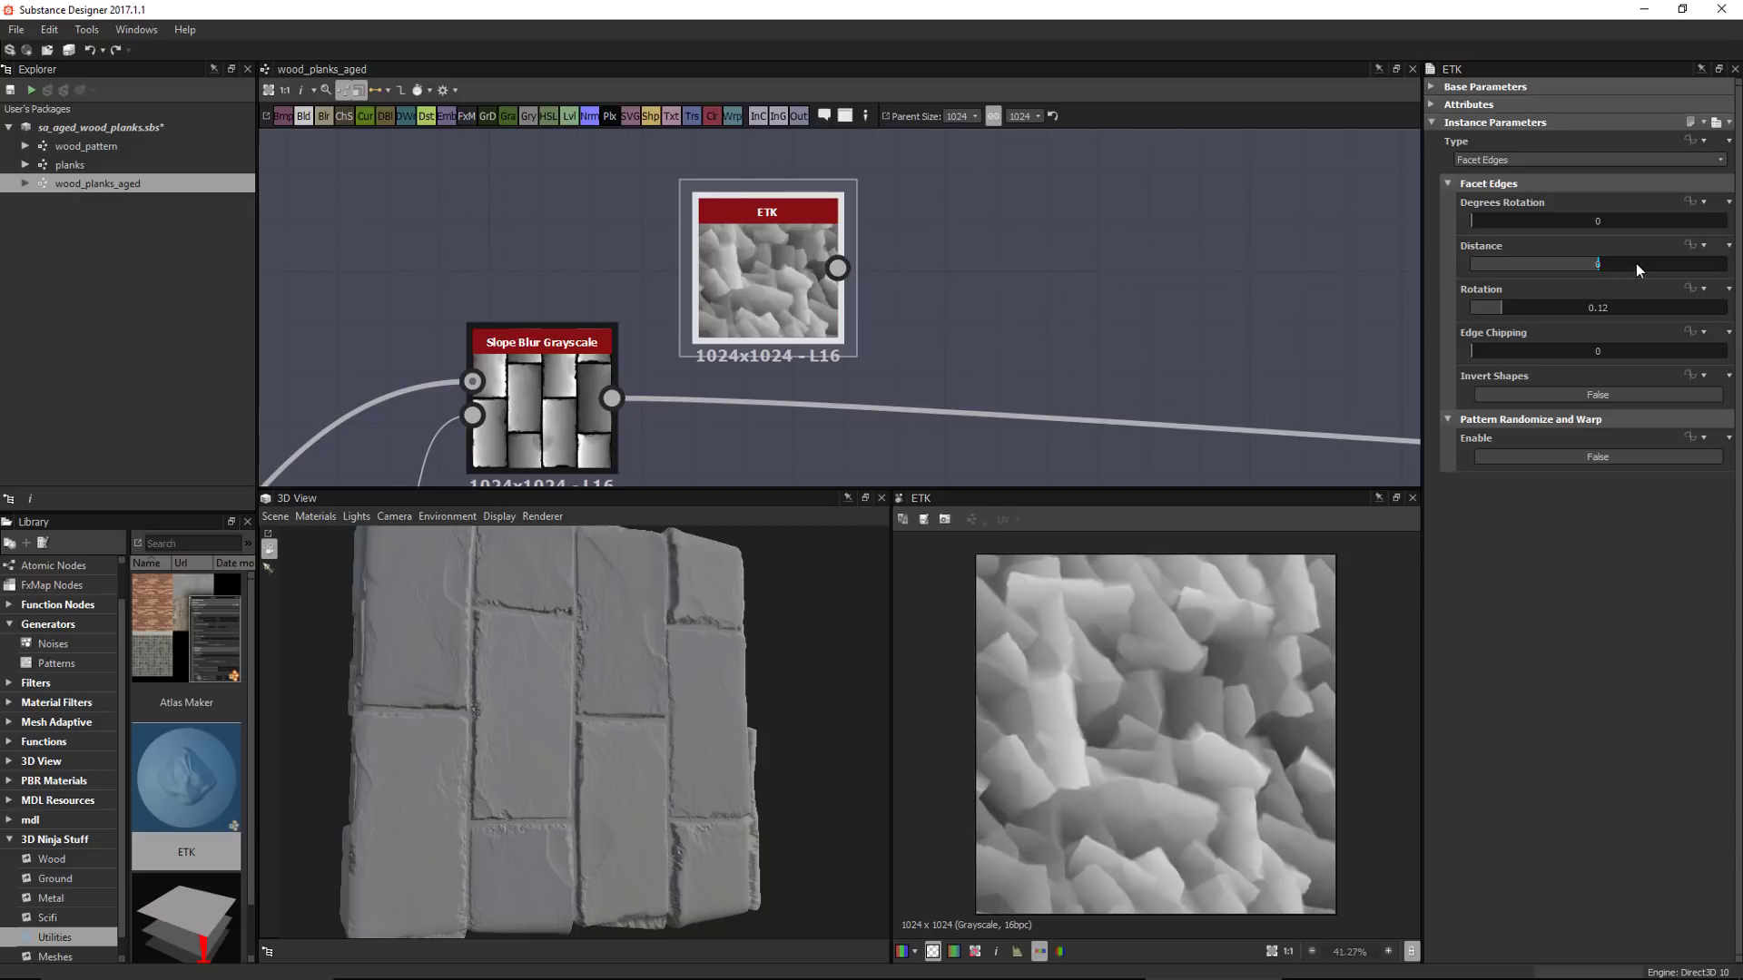
{"action": "left_click_drag", "start_coordinate": [1636, 263], "coordinate": [1641, 264]}
Add a Blend node with the new ETK as foreground and the Slope Blur Grayscale as background
{"action": "key", "text": "space"}
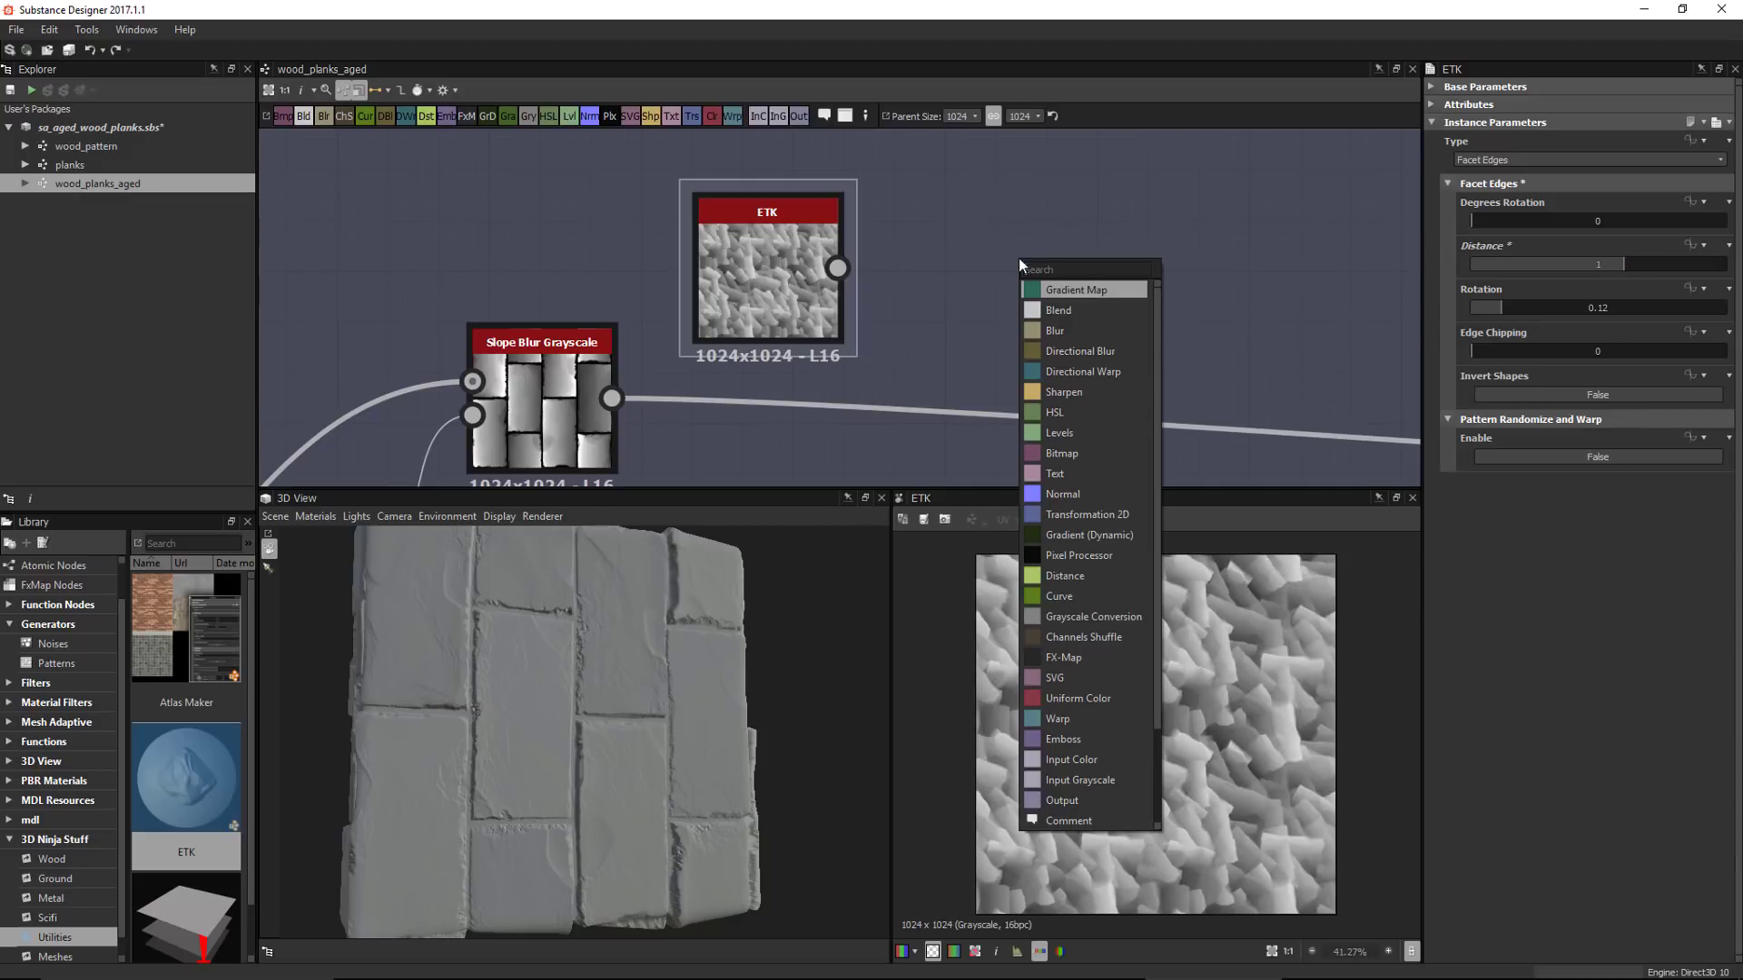
{"action": "left_click", "coordinate": [1060, 318]}
{"action": "left_click_drag", "start_coordinate": [810, 265], "coordinate": [1010, 280]}
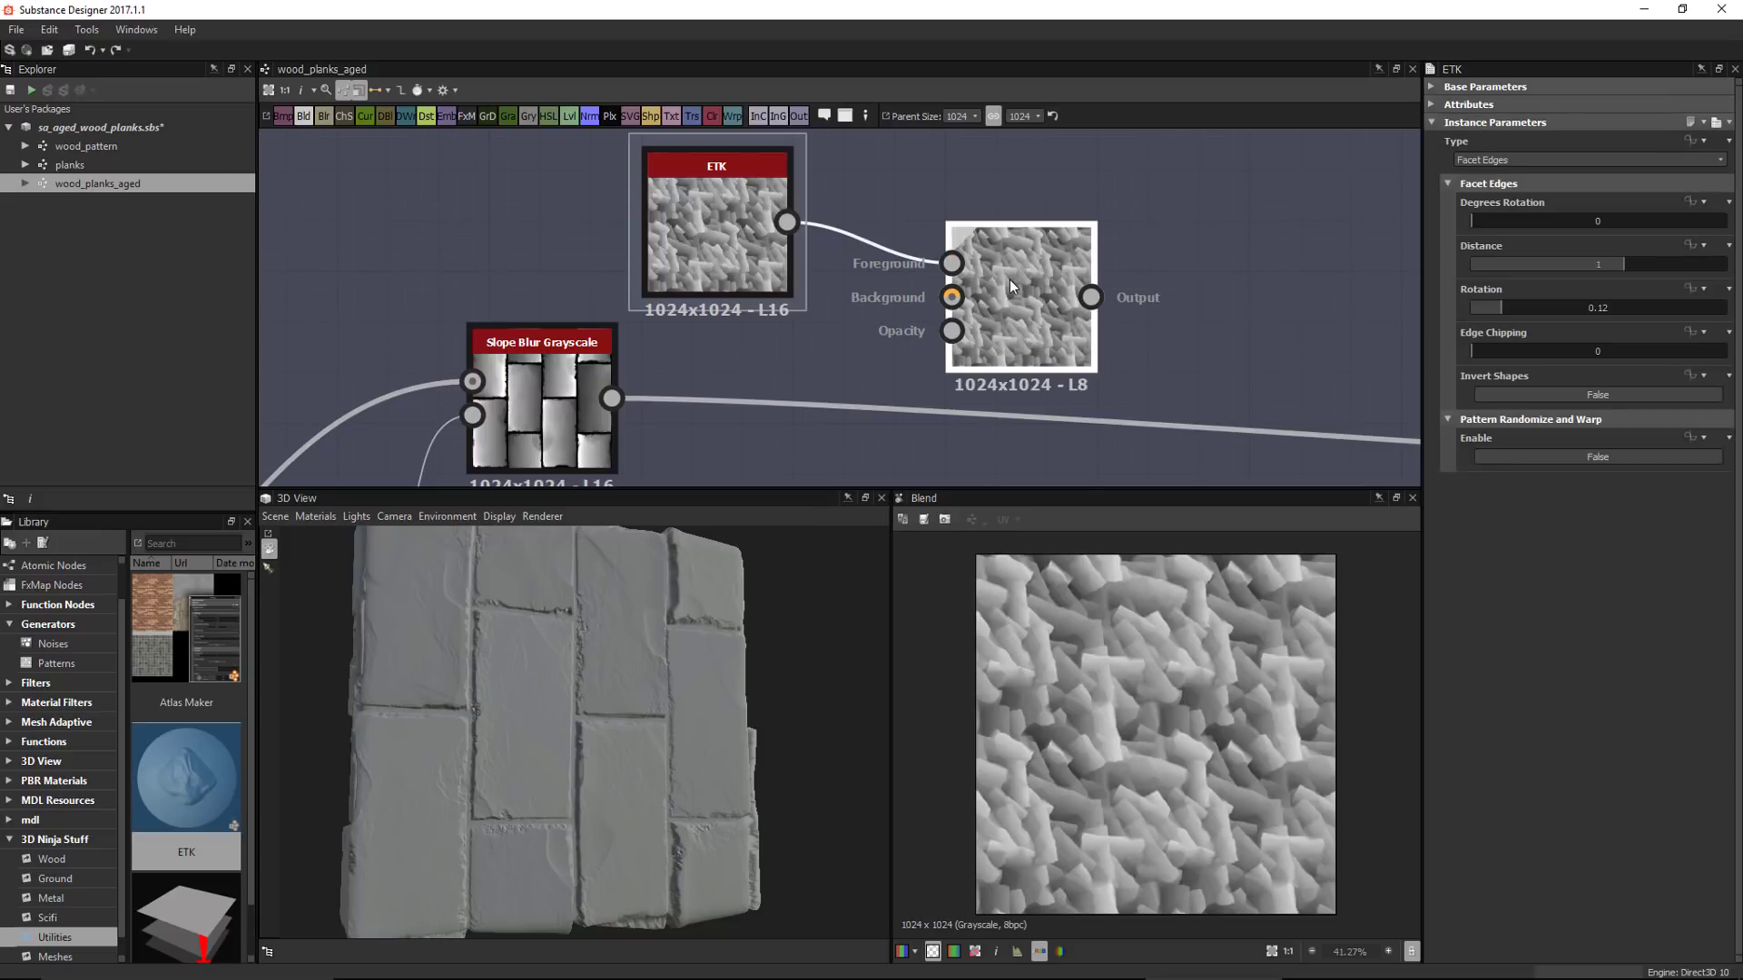
{"action": "left_click_drag", "start_coordinate": [623, 405], "coordinate": [952, 296]}
{"action": "left_click", "coordinate": [1017, 308]}
Set the new Blend node to Multiply with an opacity of 0.2 and check its output up close
{"action": "left_click", "coordinate": [1485, 185]}
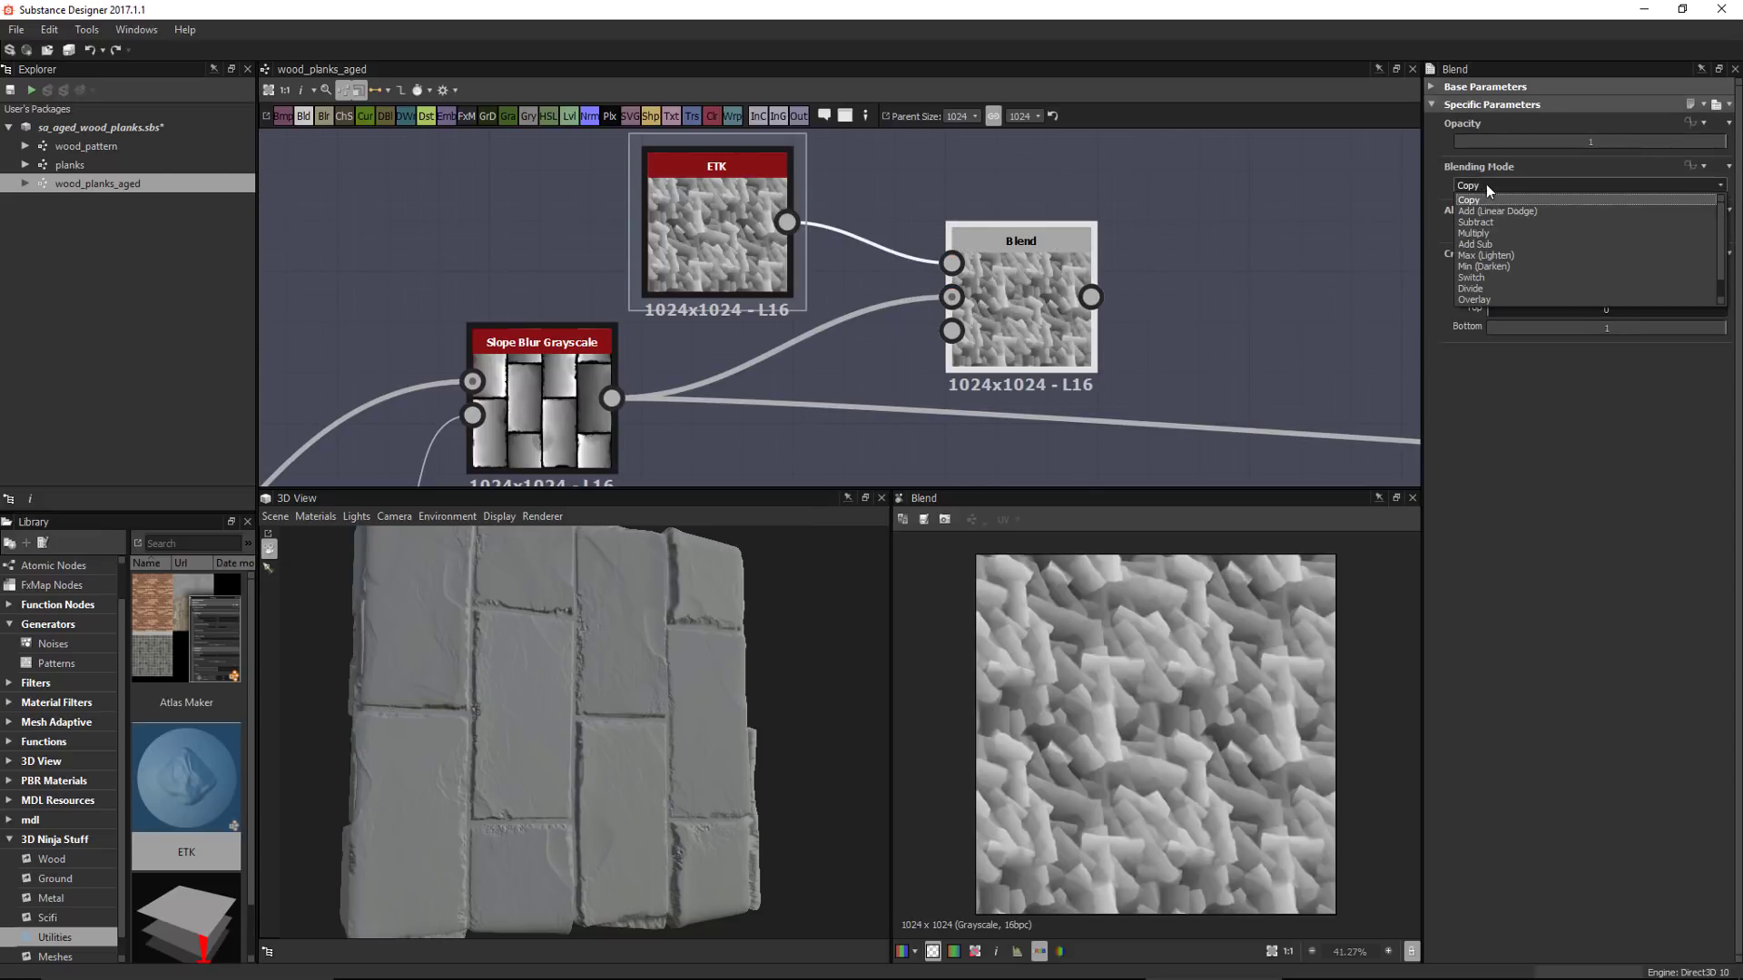
{"action": "left_click", "coordinate": [1479, 230]}
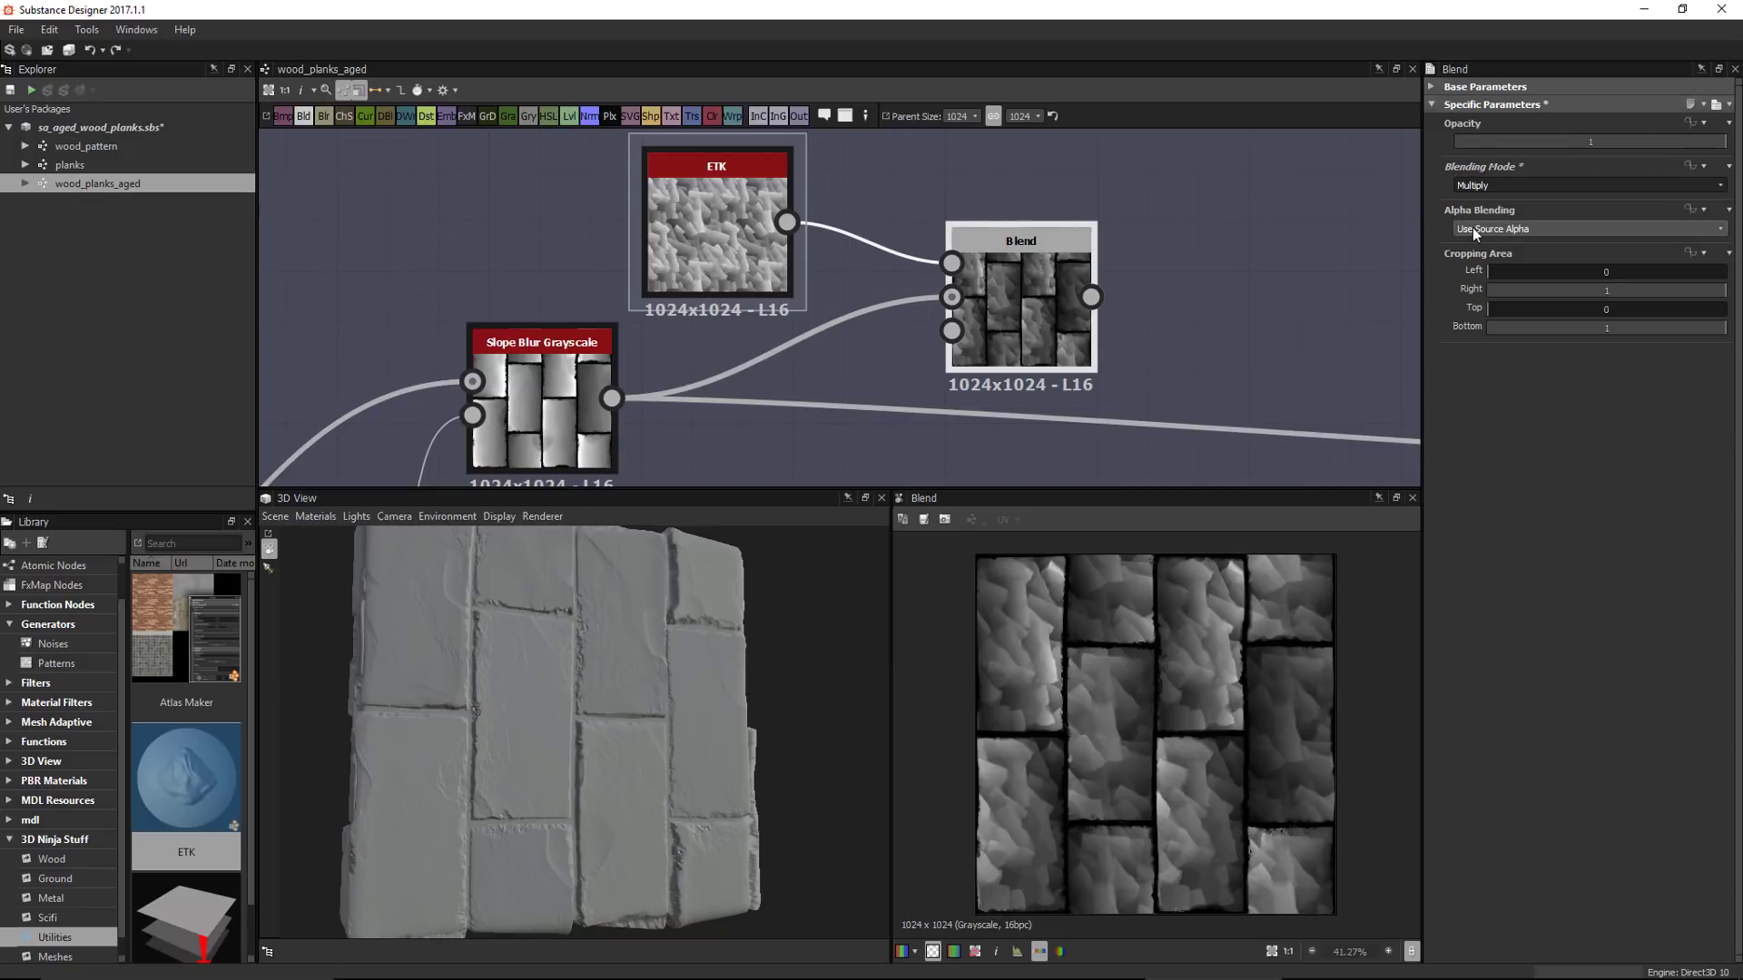
{"action": "left_click_drag", "start_coordinate": [1657, 141], "coordinate": [1509, 150]}
{"action": "scroll", "coordinate": [1032, 701], "scroll_direction": "up", "scroll_amount": 1}
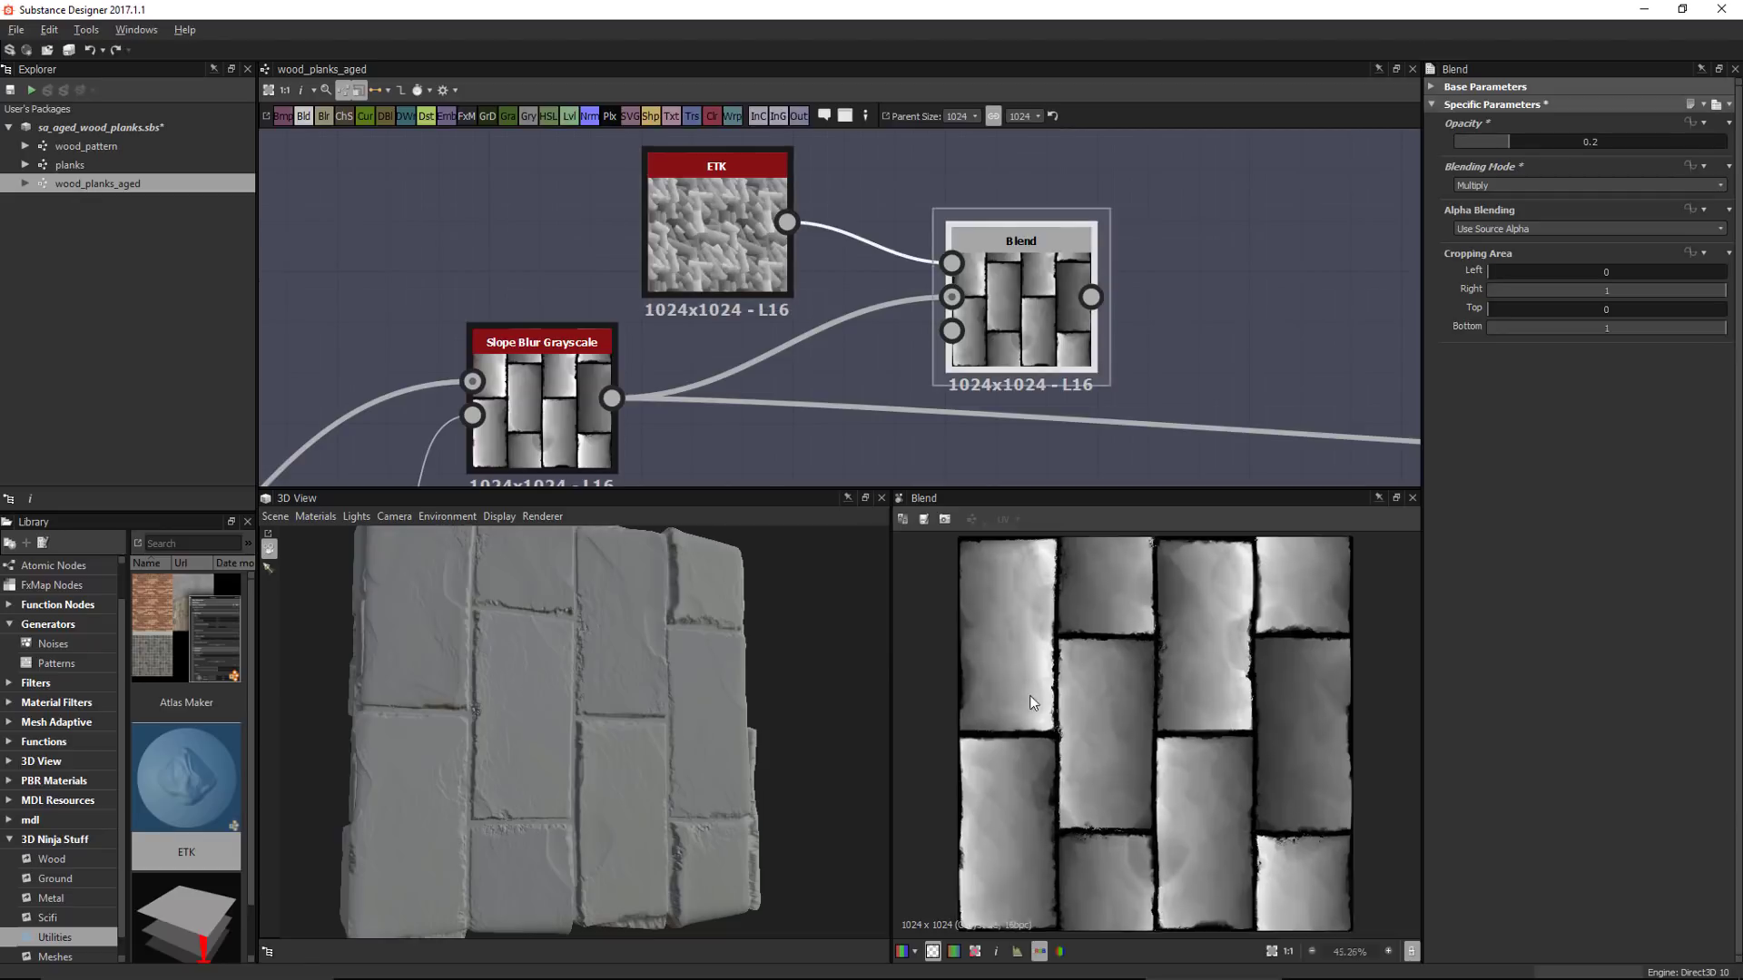
{"action": "scroll", "coordinate": [1032, 702], "scroll_direction": "up", "scroll_amount": 4}
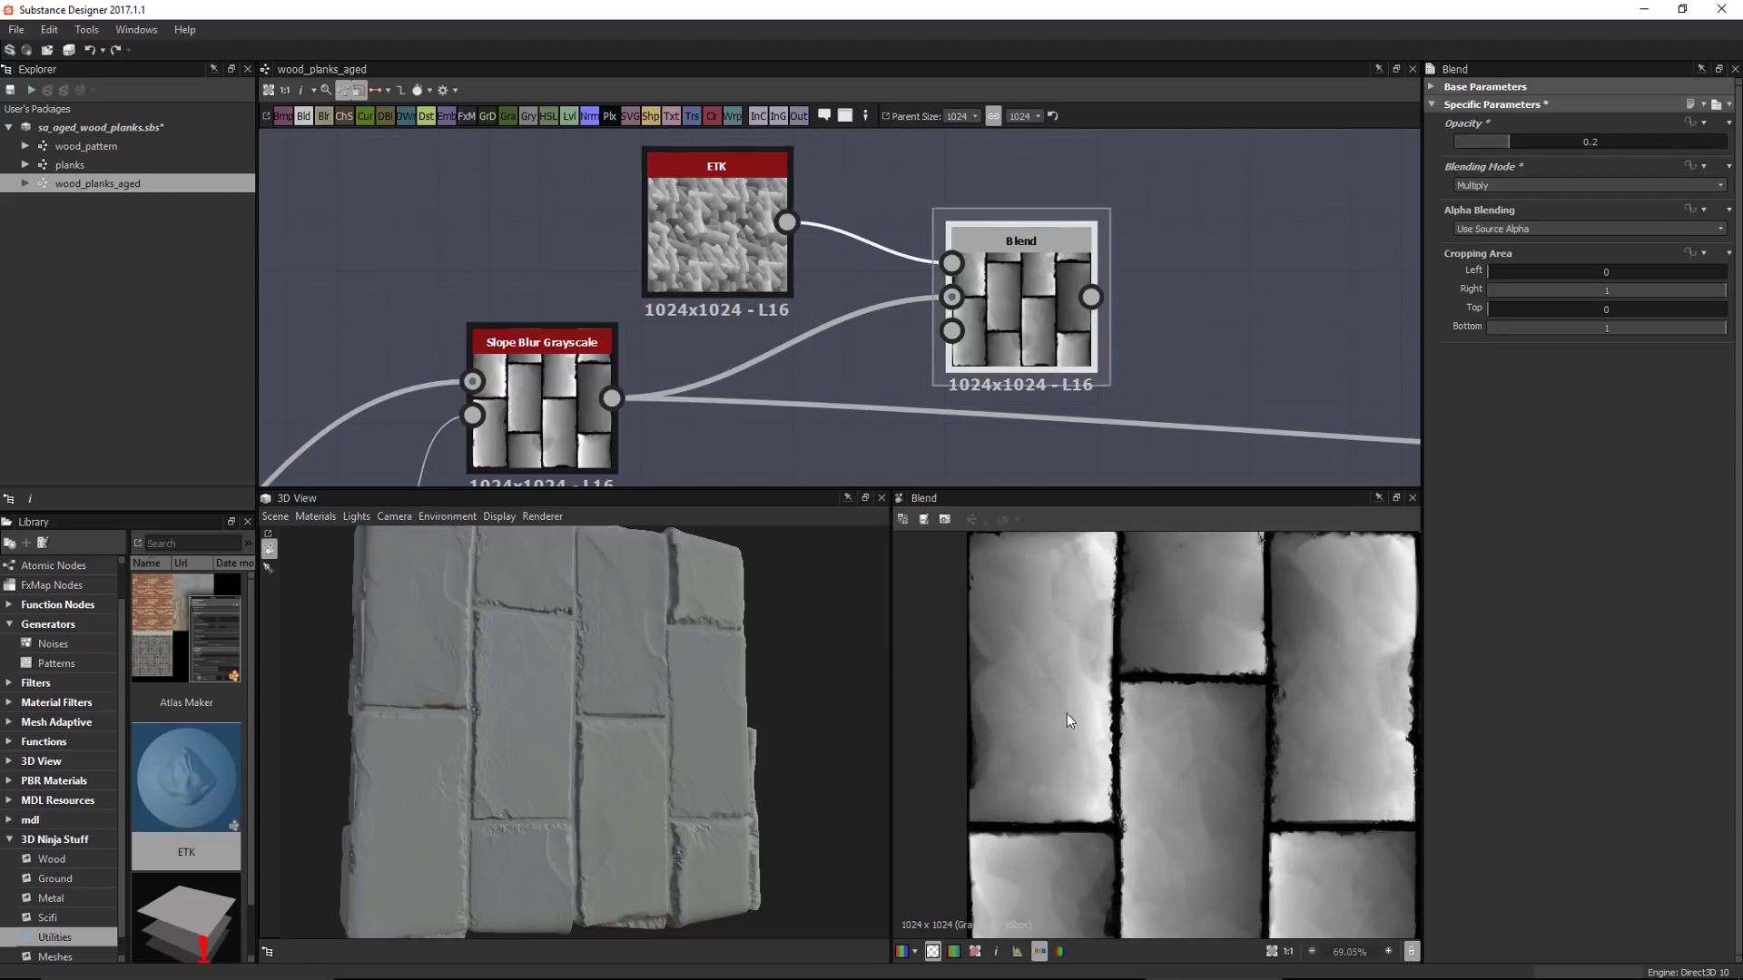
Feed the Normal node from the new Blend instead of the Slope Blur Grayscale and inspect the planks in 3D
{"action": "scroll", "coordinate": [963, 361], "scroll_direction": "down", "scroll_amount": 2}
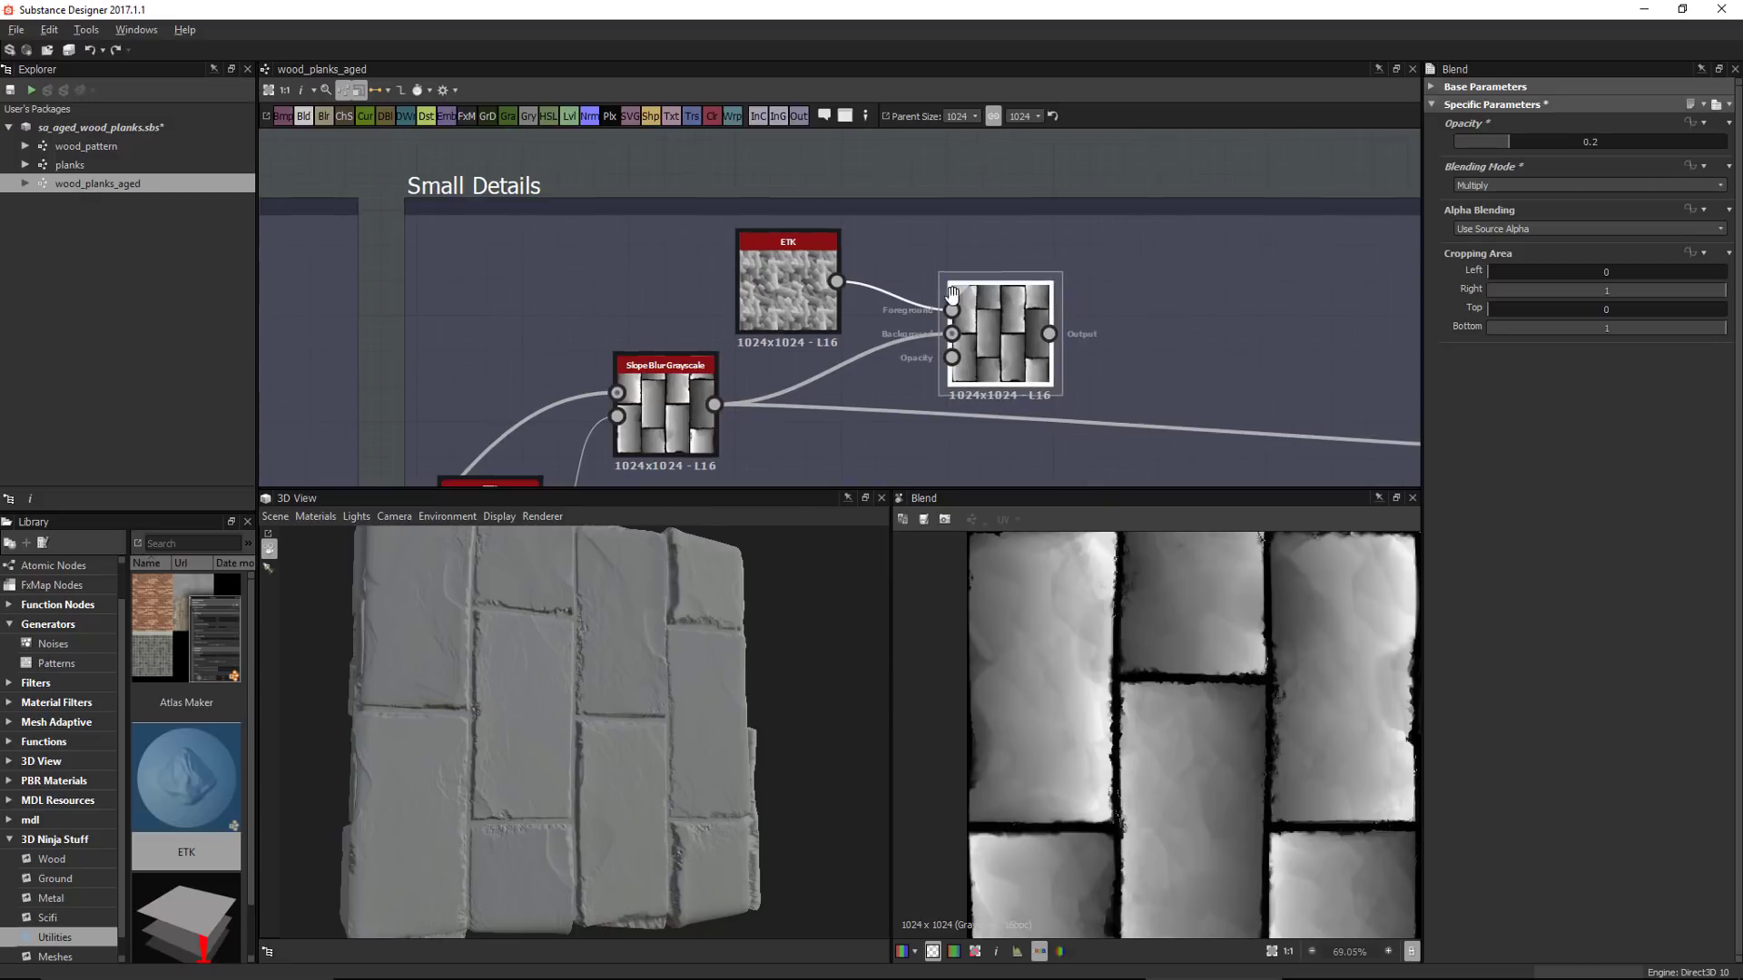
{"action": "scroll", "coordinate": [599, 286], "scroll_direction": "down", "scroll_amount": 3}
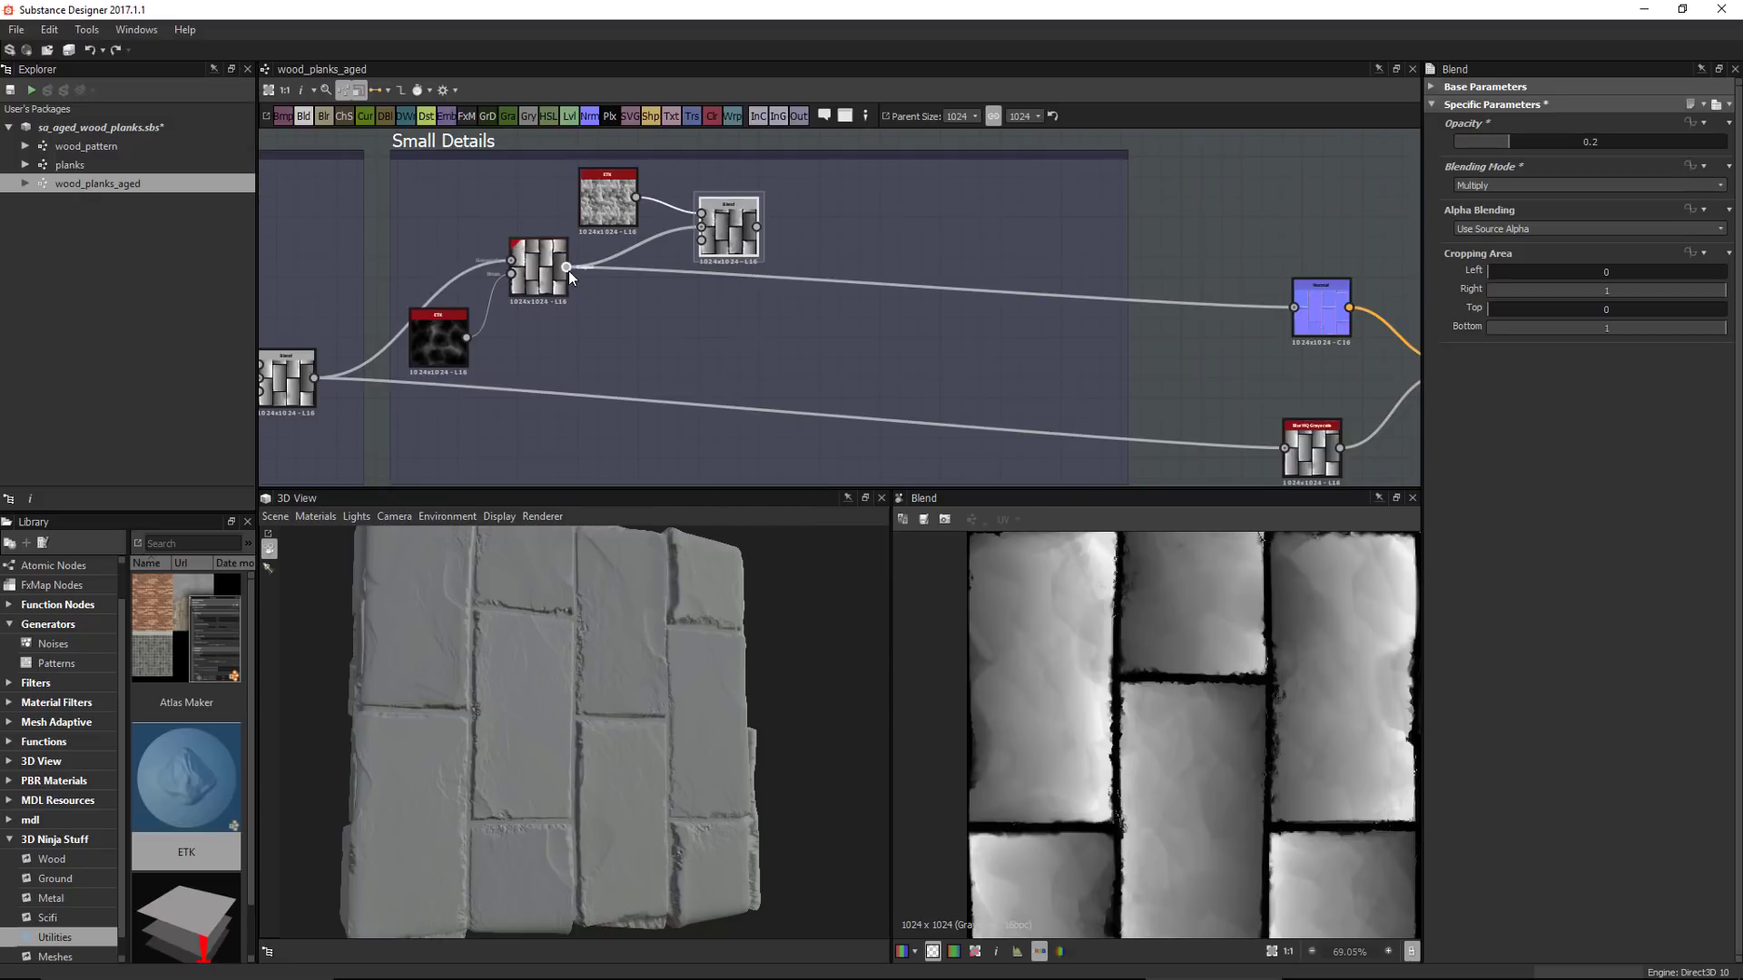
{"action": "left_click_drag", "start_coordinate": [569, 271], "coordinate": [757, 226]}
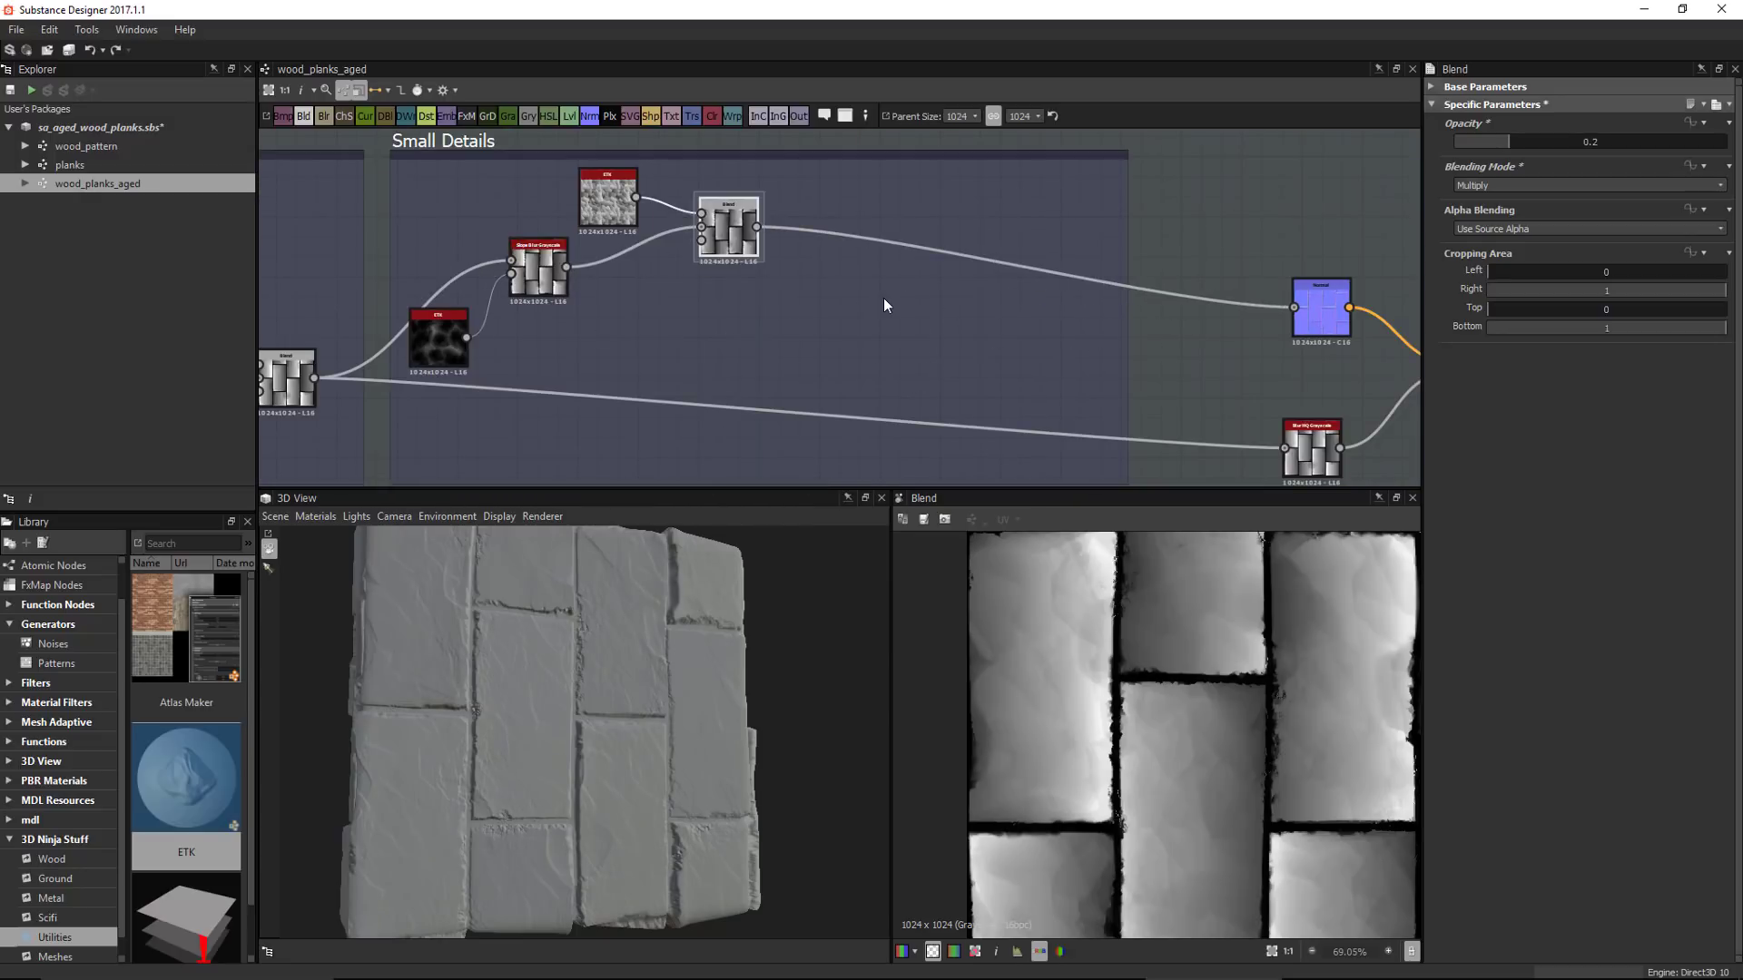
{"action": "left_click_drag", "start_coordinate": [567, 710], "coordinate": [618, 730]}
Compare the Blur HQ Grayscale output with the new Multiply Blend output in the 2D preview
{"action": "middle_click_drag", "start_coordinate": [1129, 305], "coordinate": [1144, 302]}
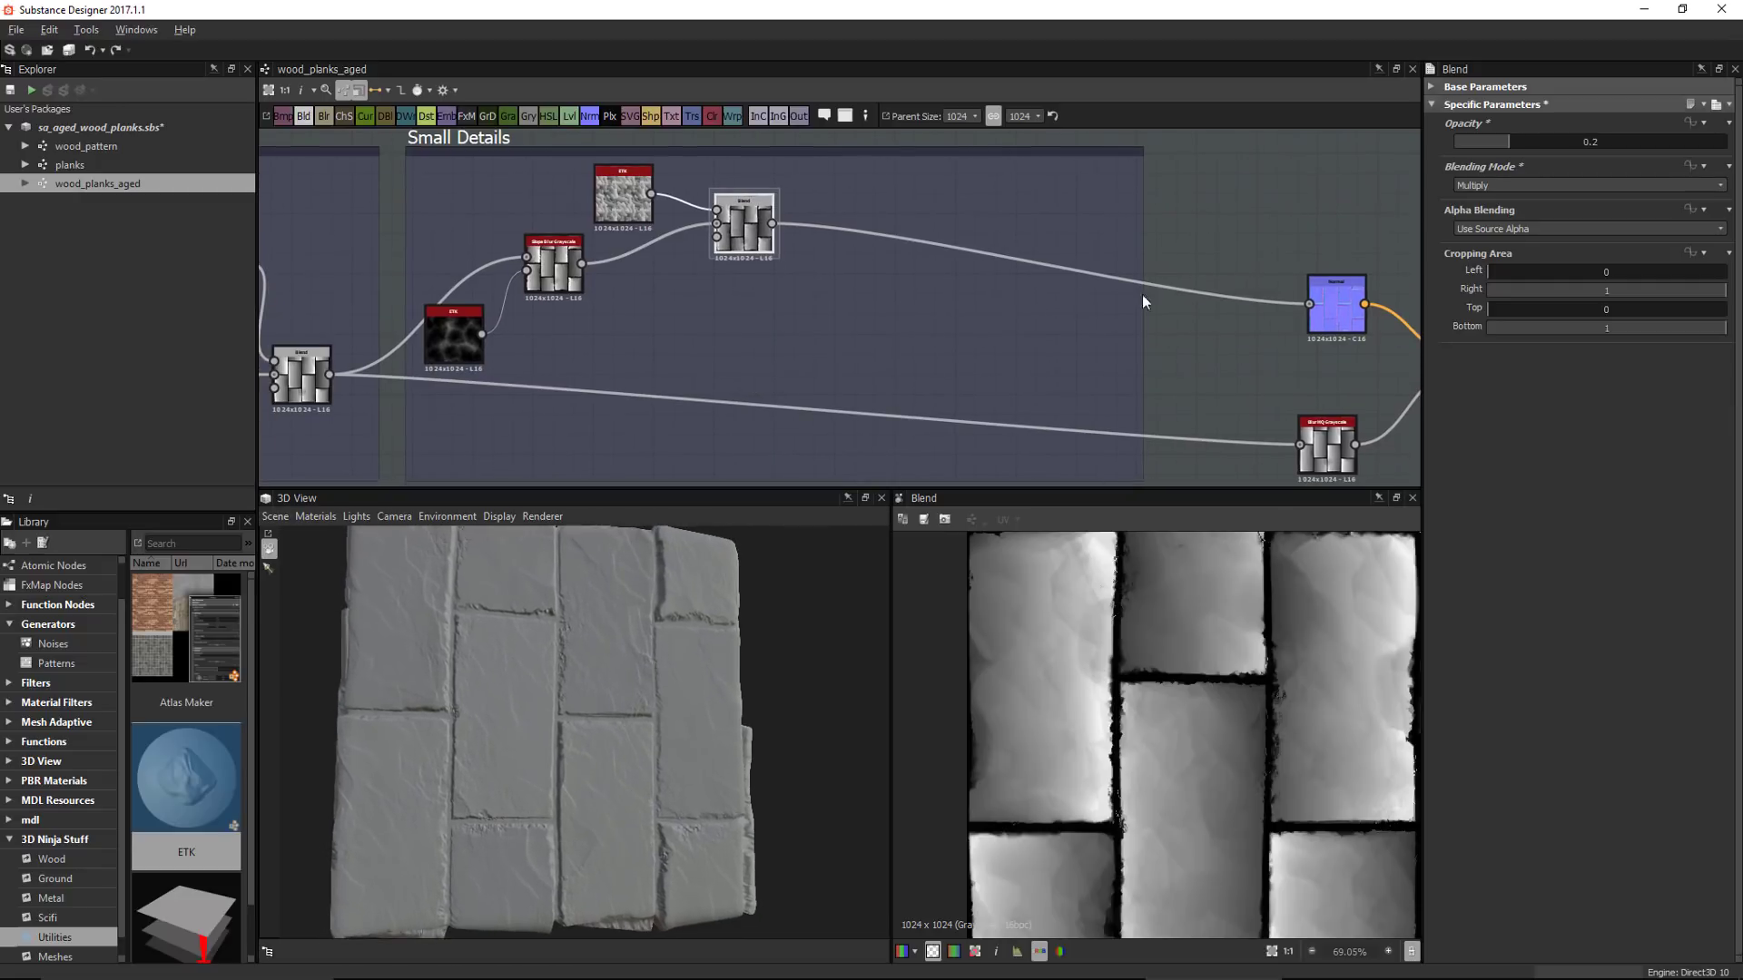
{"action": "middle_click_drag", "start_coordinate": [931, 411], "coordinate": [828, 364]}
{"action": "double_click", "coordinate": [1222, 402]}
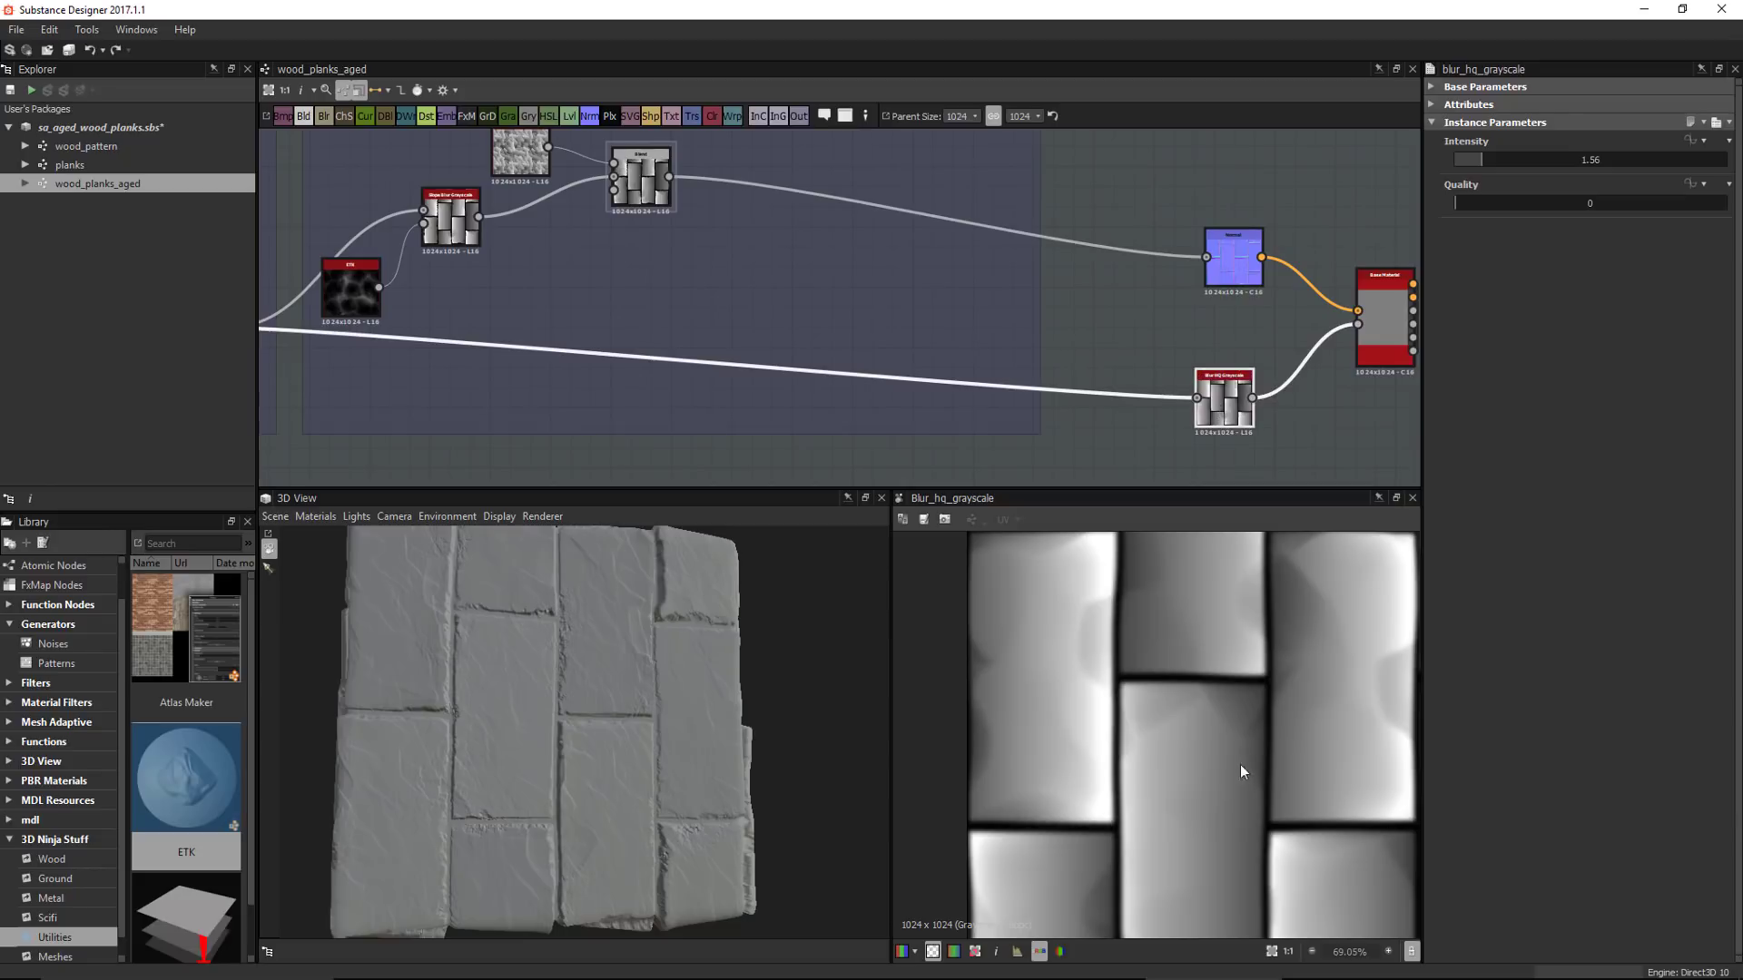
{"action": "middle_click_drag", "start_coordinate": [631, 175], "coordinate": [803, 236]}
{"action": "double_click", "coordinate": [802, 234]}
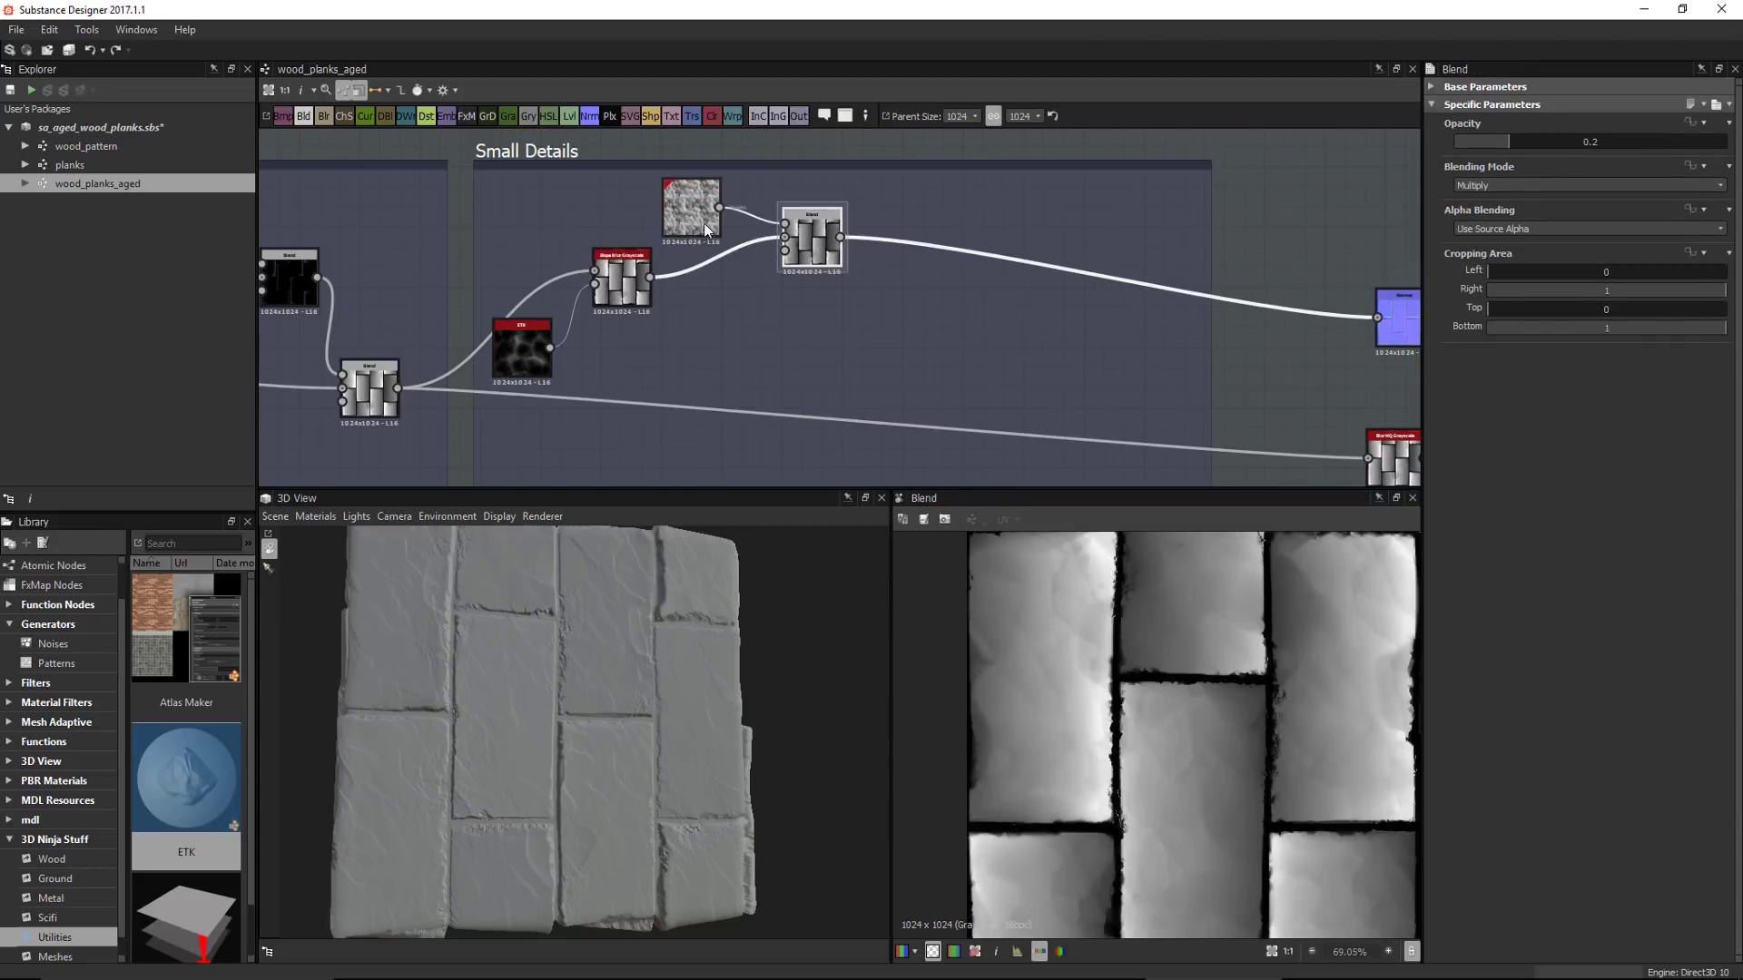
Tidy the Small Details frame by stacking the Facet Edges ETK above the Slope Blur Grayscale and shifting the other ETK beside them
{"action": "left_click_drag", "start_coordinate": [677, 241], "coordinate": [678, 251]}
{"action": "left_click_drag", "start_coordinate": [530, 351], "coordinate": [569, 361]}
{"action": "left_click_drag", "start_coordinate": [628, 283], "coordinate": [658, 303]}
{"action": "left_click", "coordinate": [804, 237]}
Examine the facet-detailed height from the Multiply Blend across the whole plank pattern in the 2D preview
{"action": "scroll", "coordinate": [781, 314], "scroll_direction": "up", "scroll_amount": 3}
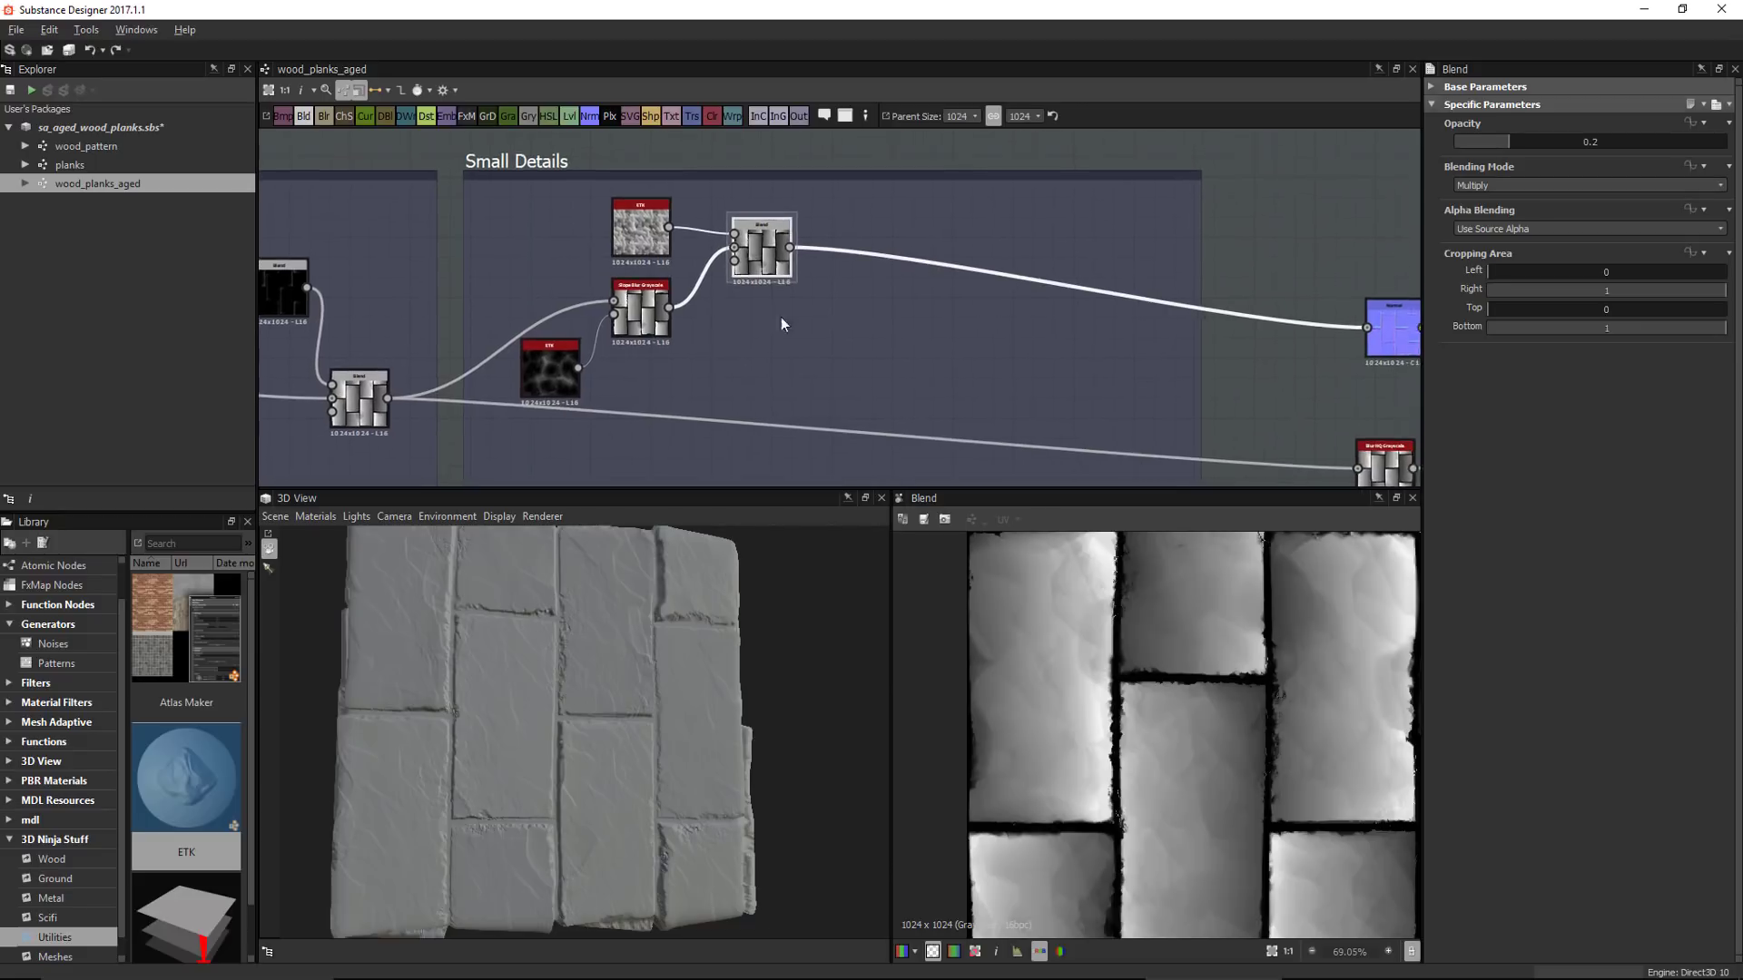
{"action": "left_click", "coordinate": [570, 204]}
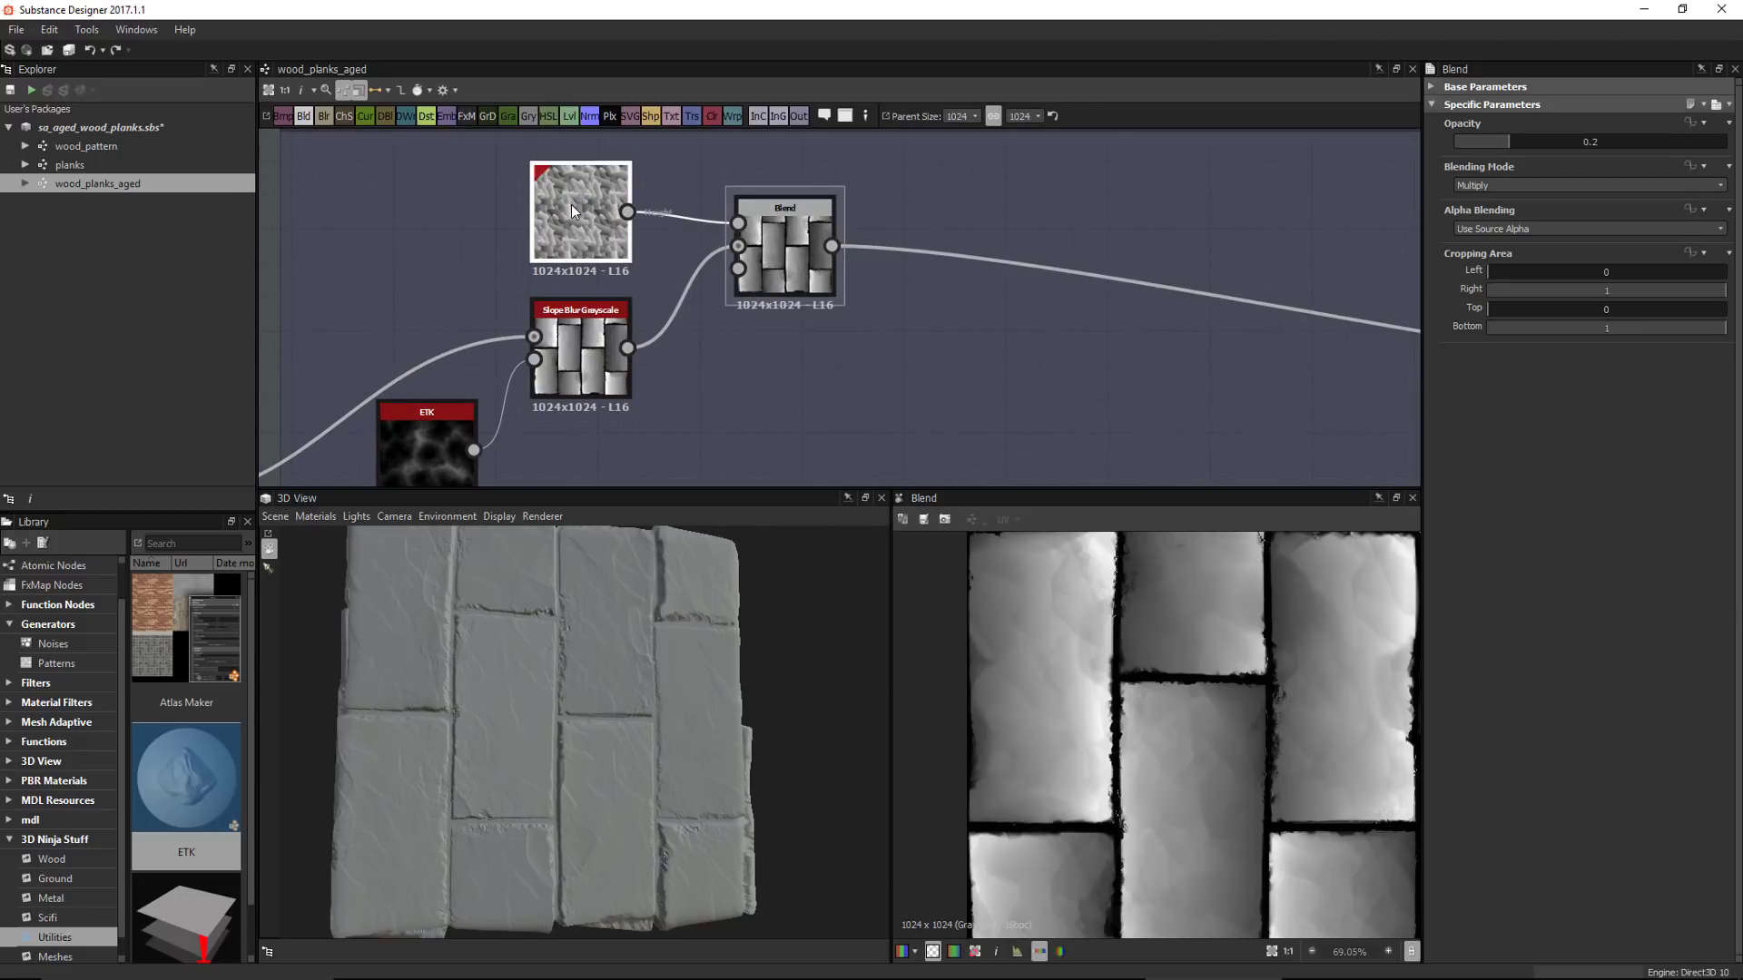
{"action": "double_click", "coordinate": [784, 243]}
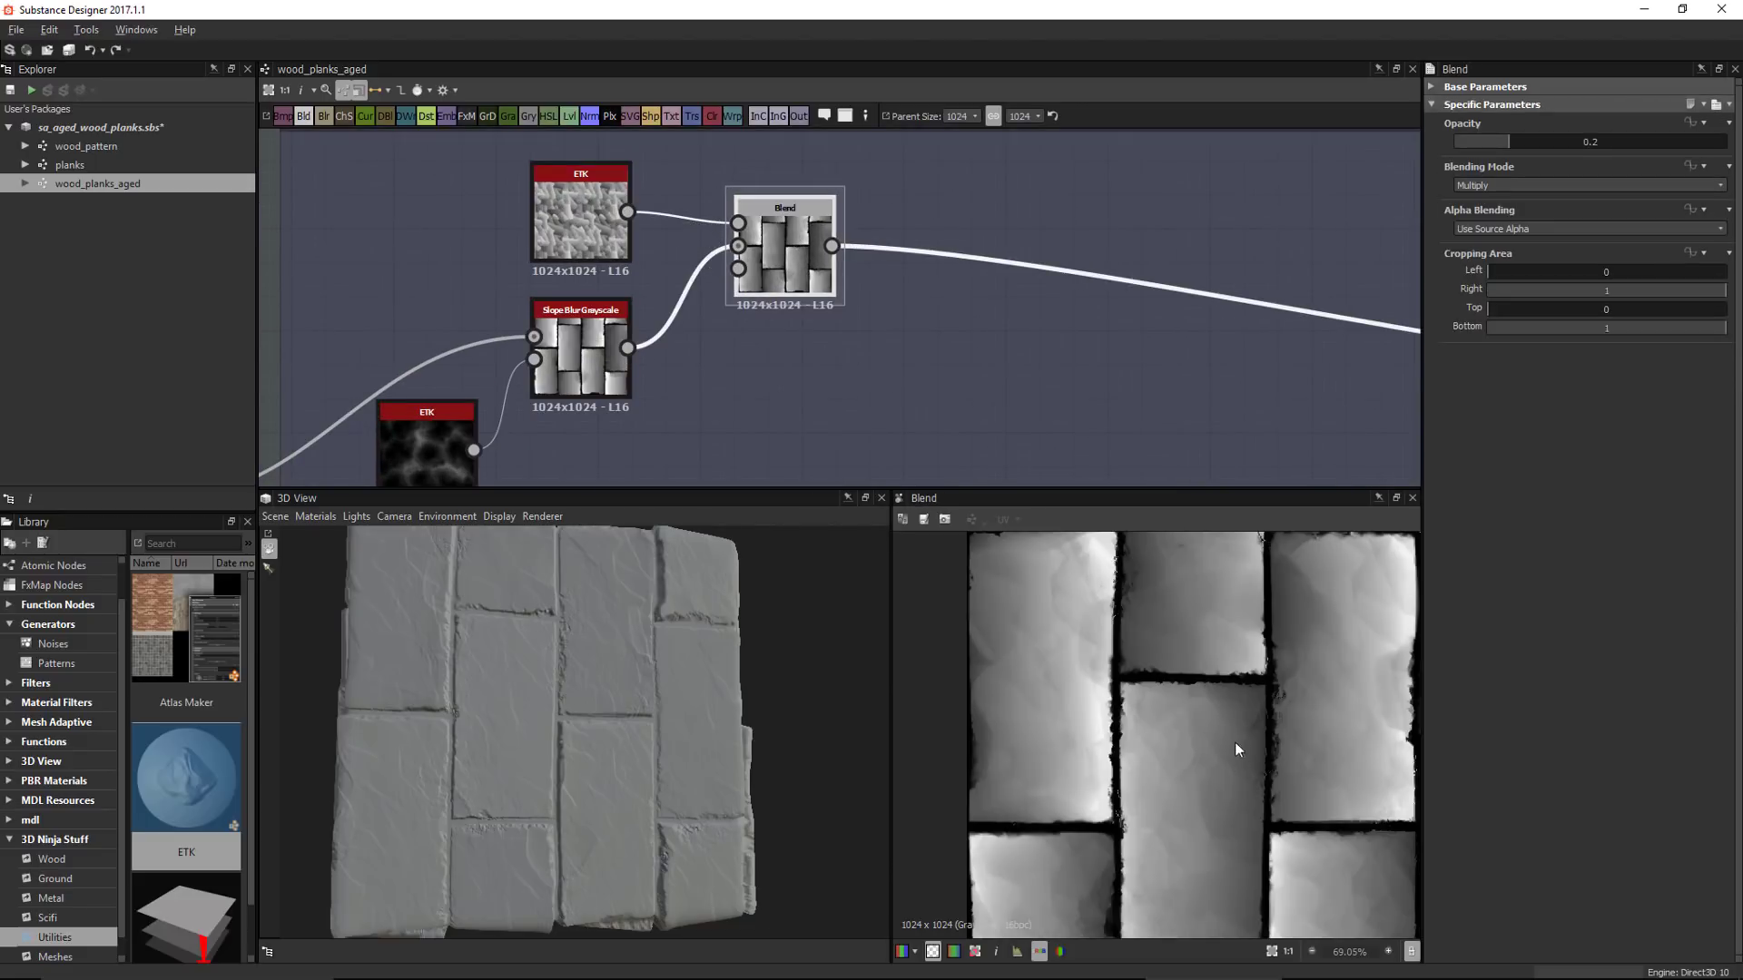
{"action": "scroll", "coordinate": [1233, 739], "scroll_direction": "down", "scroll_amount": 1}
{"action": "middle_click_drag", "start_coordinate": [1186, 727], "coordinate": [1156, 700]}
{"action": "middle_click_drag", "start_coordinate": [1259, 790], "coordinate": [1186, 741]}
{"action": "scroll", "coordinate": [1194, 753], "scroll_direction": "down", "scroll_amount": 1}
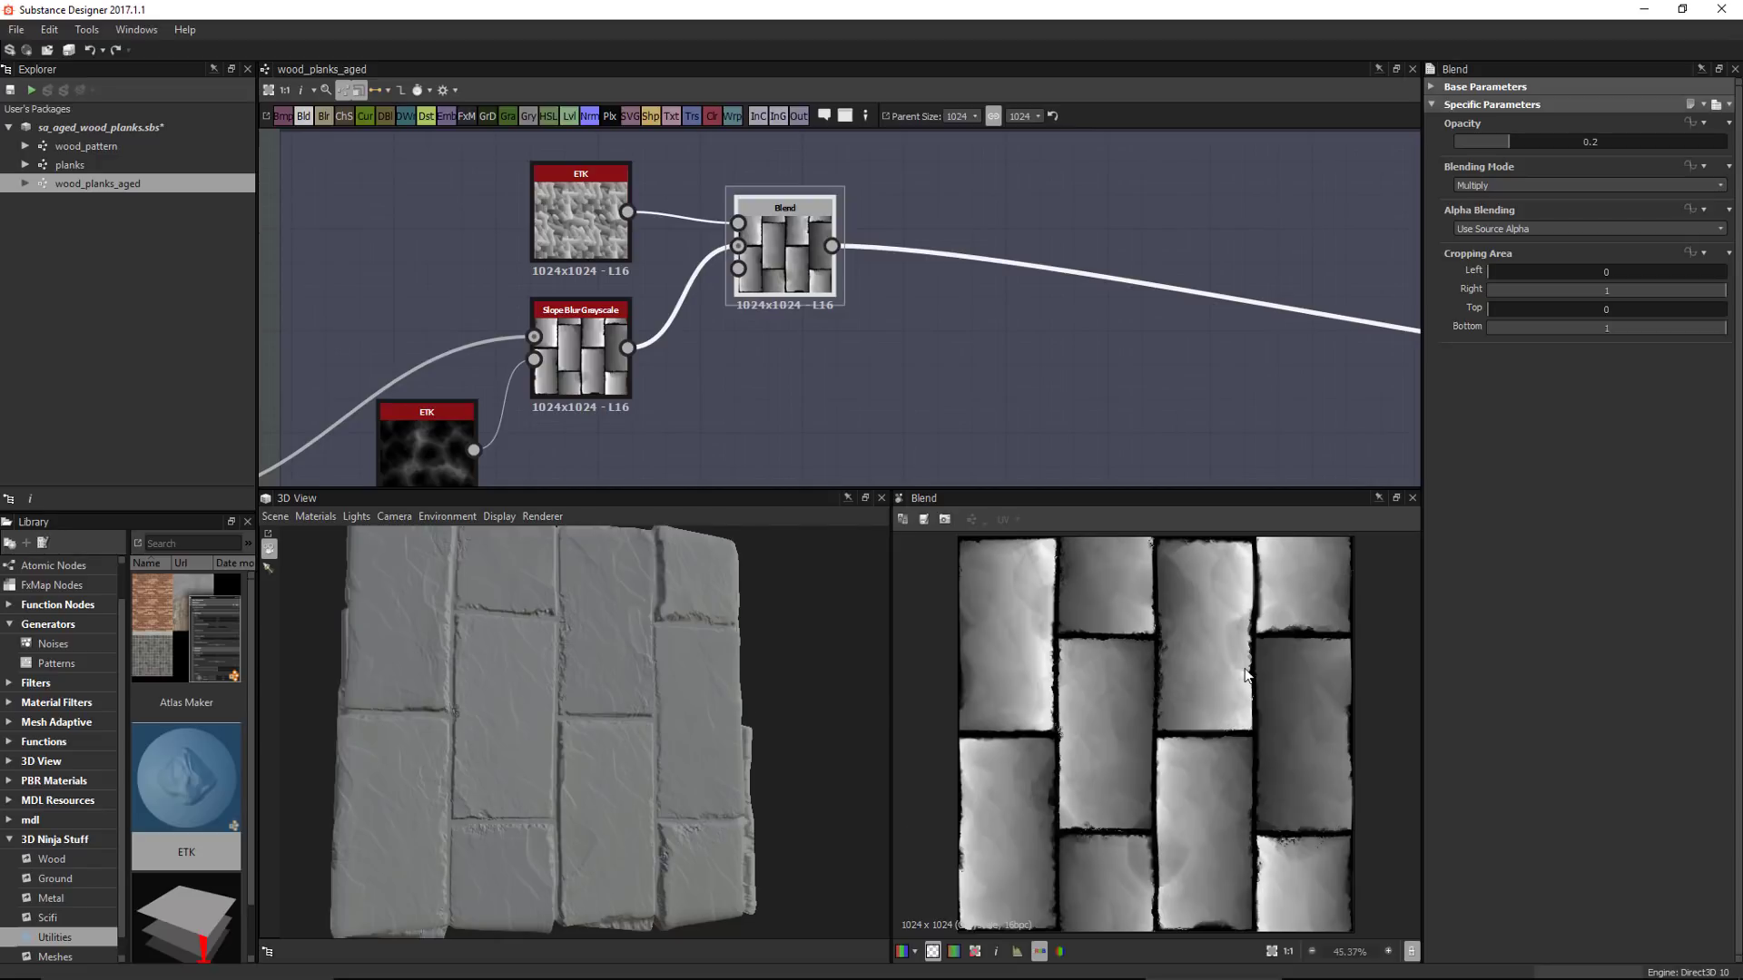
Move the Multiply Blend node farther from the Facet Edges ETK and Slope Blur Grayscale nodes to free space between them
{"action": "middle_click_drag", "start_coordinate": [779, 288], "coordinate": [907, 298]}
{"action": "scroll", "coordinate": [908, 298], "scroll_direction": "up", "scroll_amount": 1}
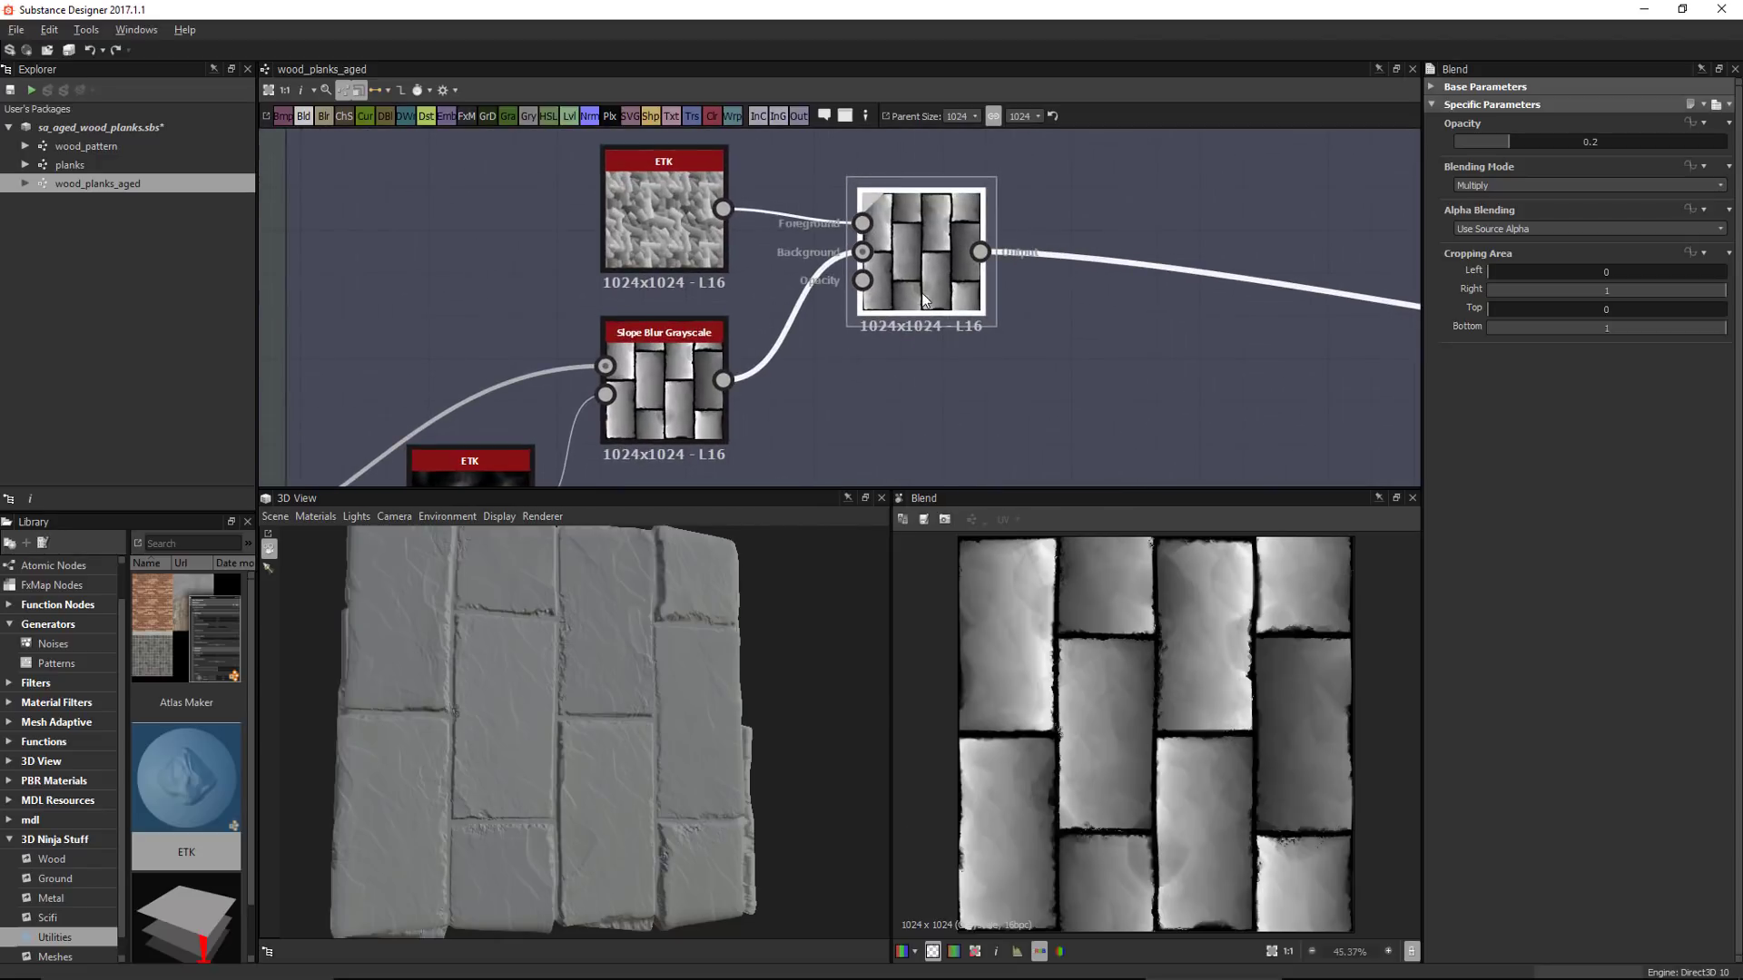
{"action": "left_click_drag", "start_coordinate": [915, 297], "coordinate": [1003, 277]}
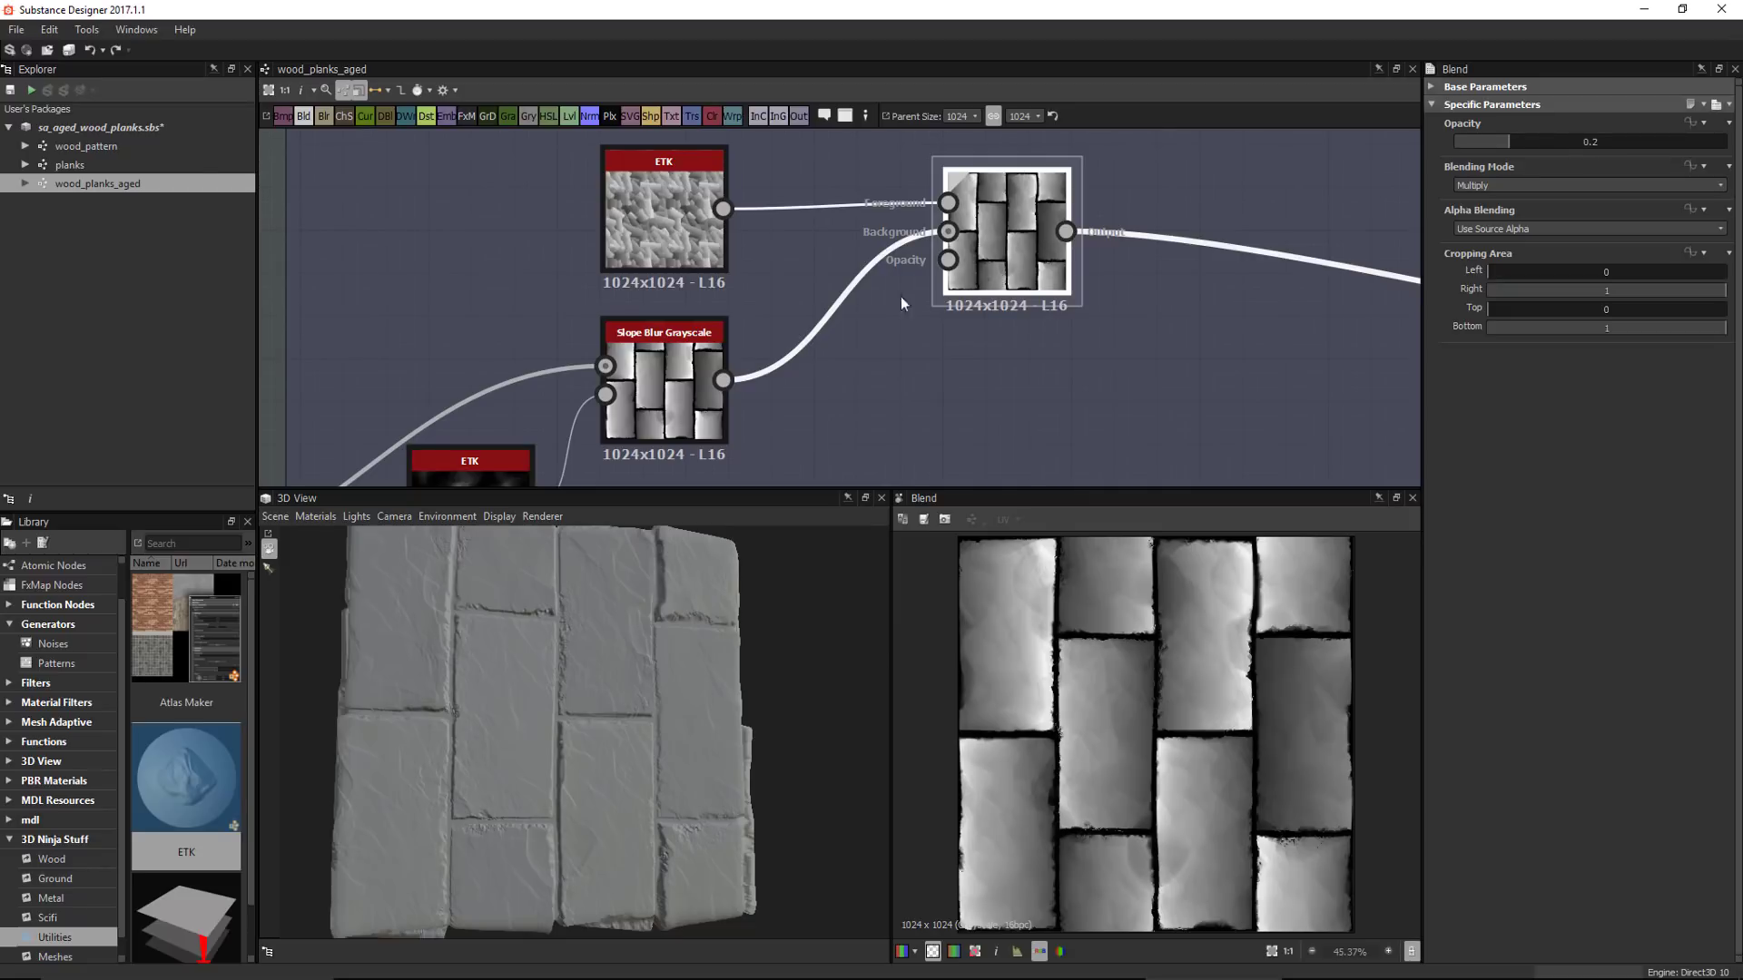
Enable Pattern Randomize and Warp on the Facet Edges ETK node in the Small Details frame
{"action": "left_click", "coordinate": [654, 194]}
{"action": "middle_click_drag", "start_coordinate": [653, 194], "coordinate": [659, 218]}
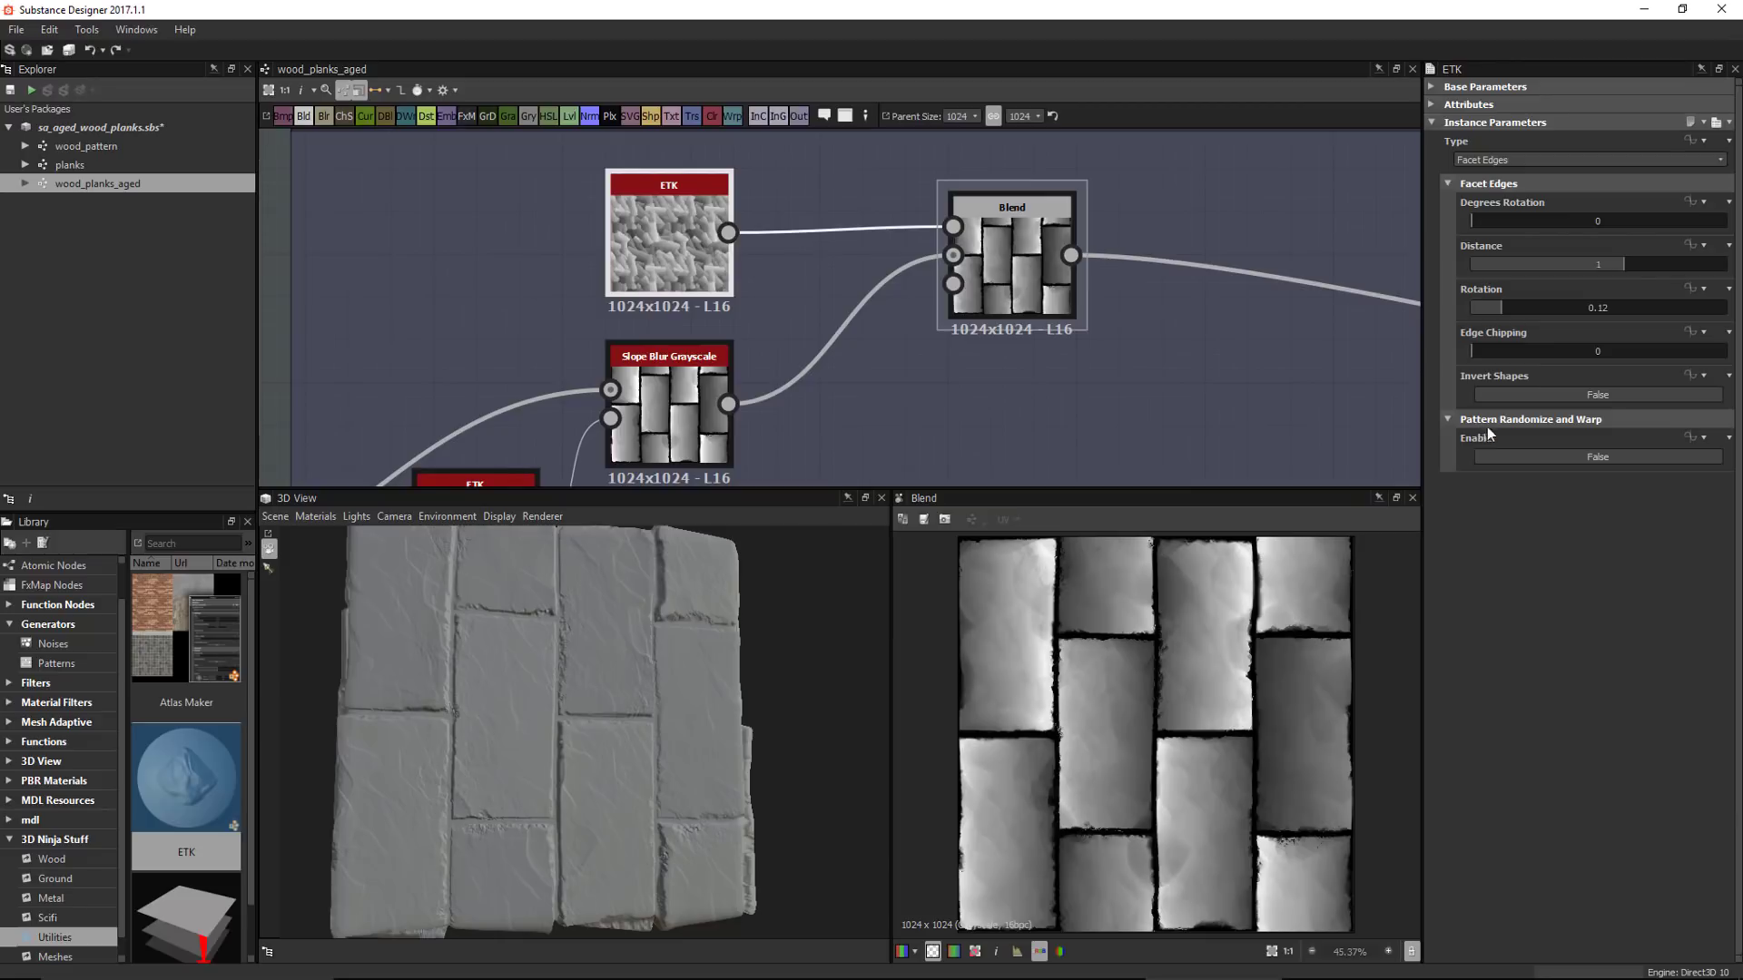
{"action": "left_click", "coordinate": [1635, 459]}
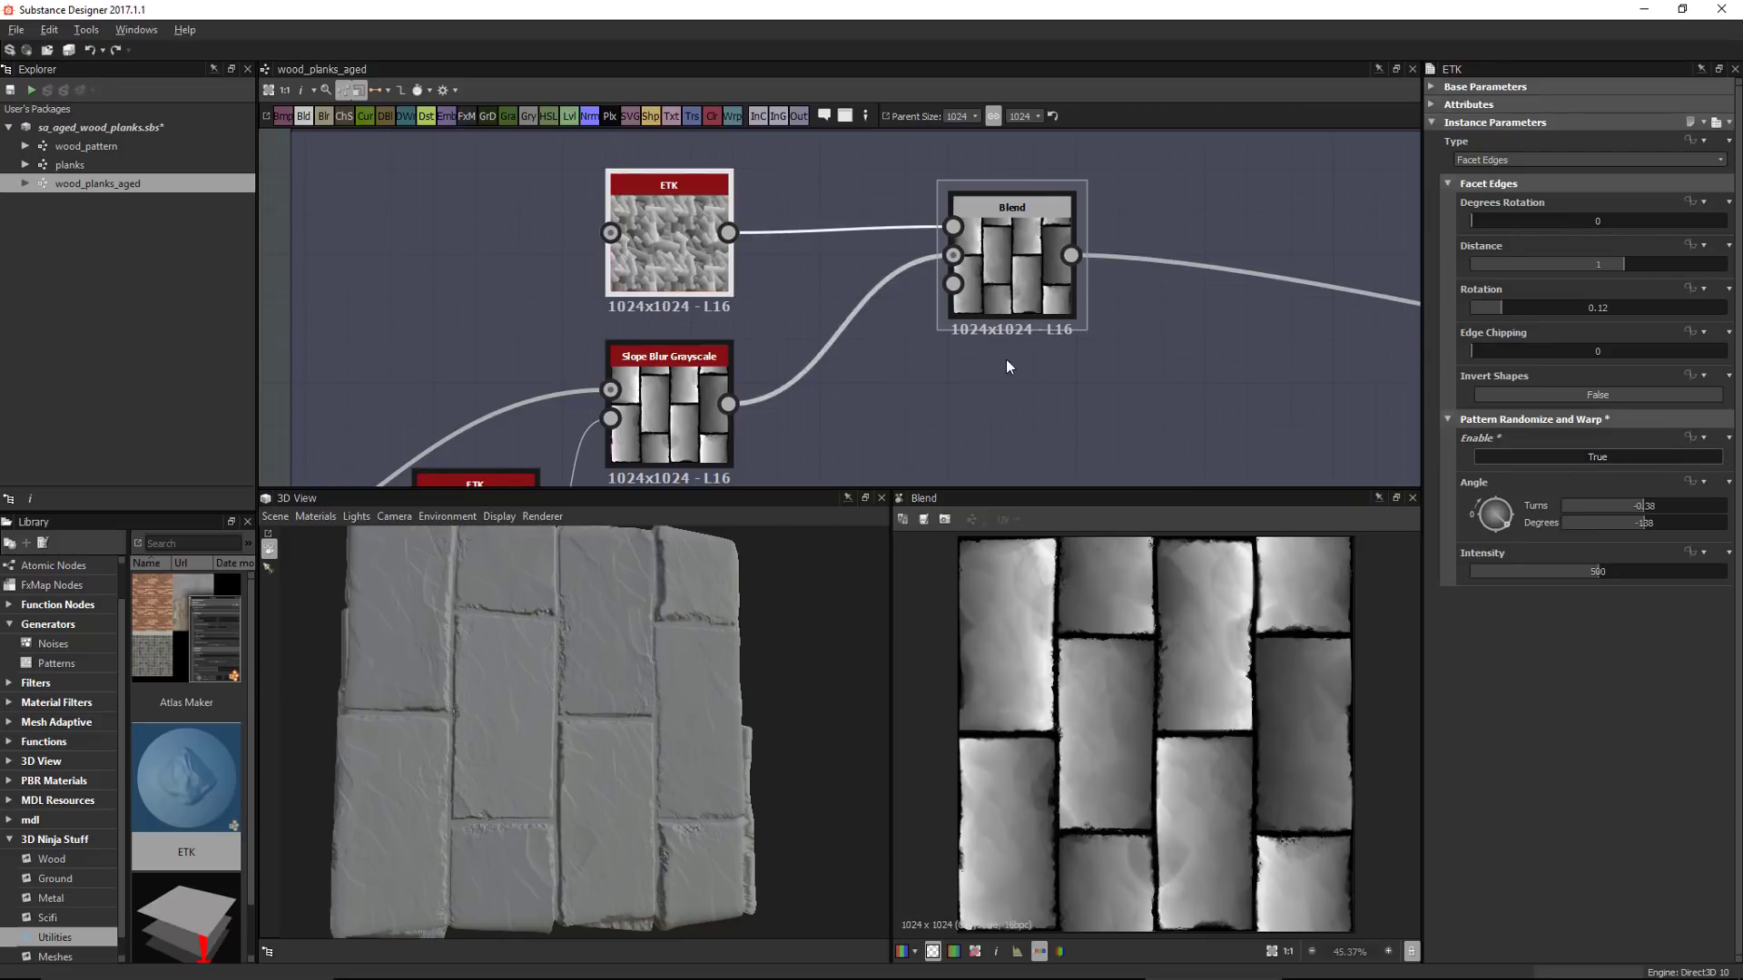
Feed the base planks Warp output into the Facet Edges ETK's pattern input
{"action": "scroll", "coordinate": [1006, 358], "scroll_direction": "down", "scroll_amount": 3}
{"action": "middle_click_drag", "start_coordinate": [828, 316], "coordinate": [1142, 286]}
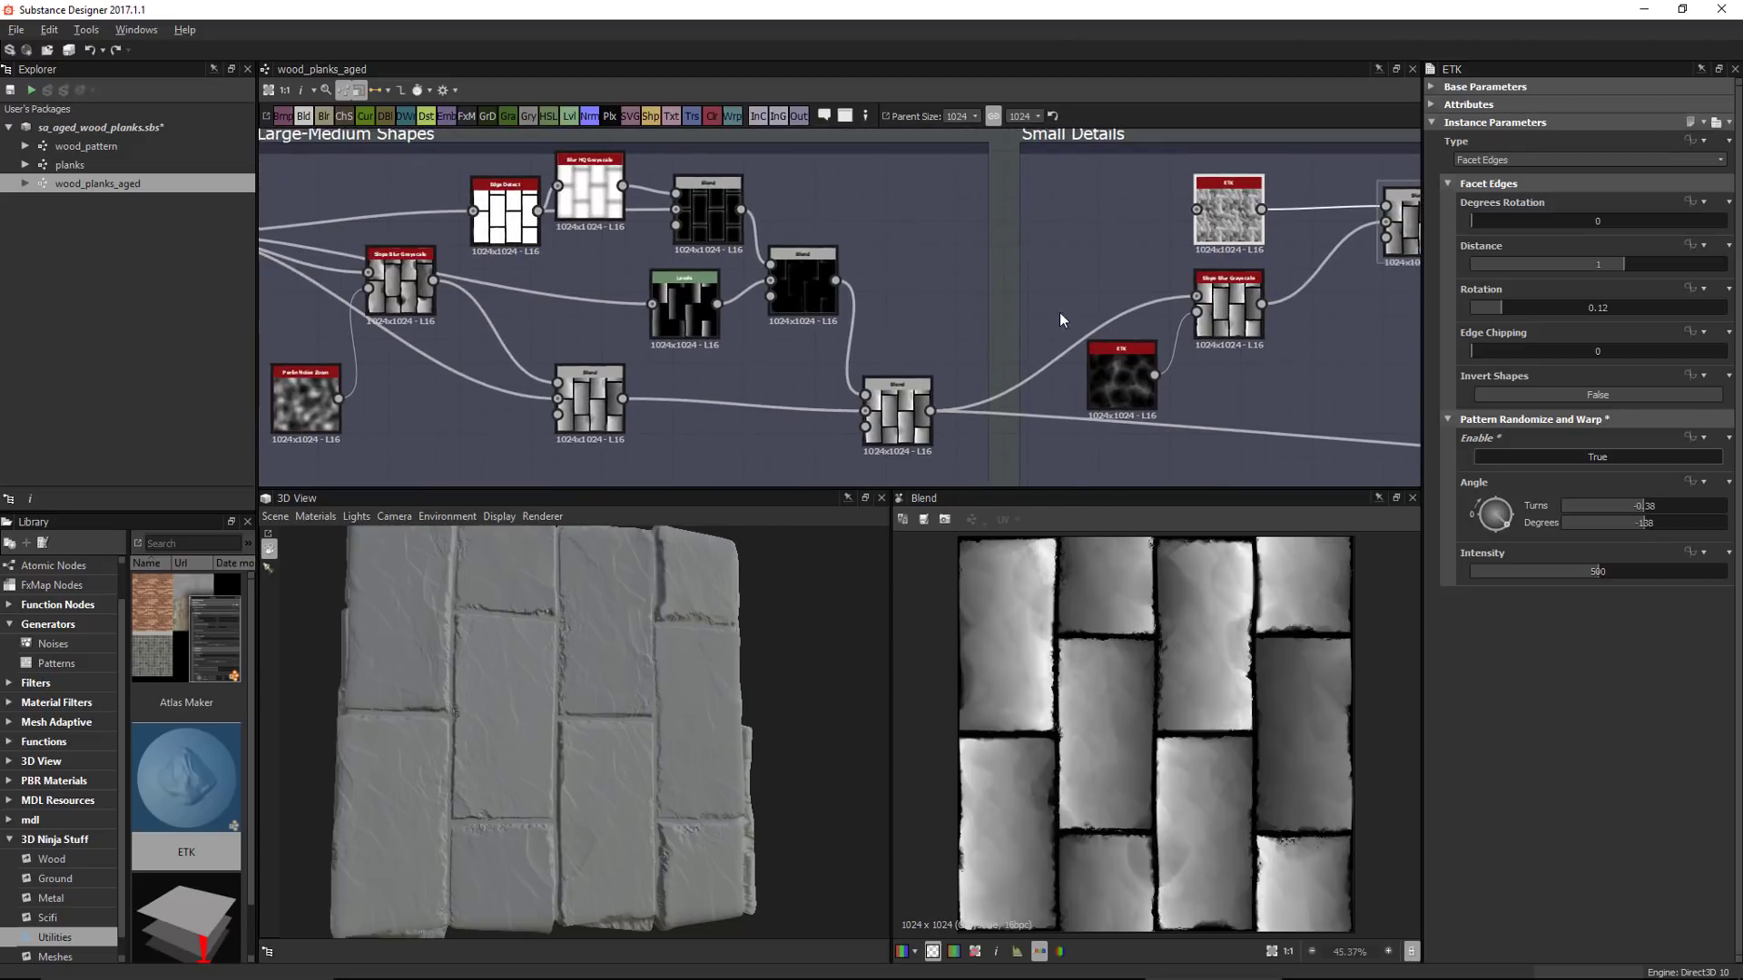
{"action": "scroll", "coordinate": [1059, 312], "scroll_direction": "down", "scroll_amount": 1}
{"action": "middle_click_drag", "start_coordinate": [942, 305], "coordinate": [991, 316]}
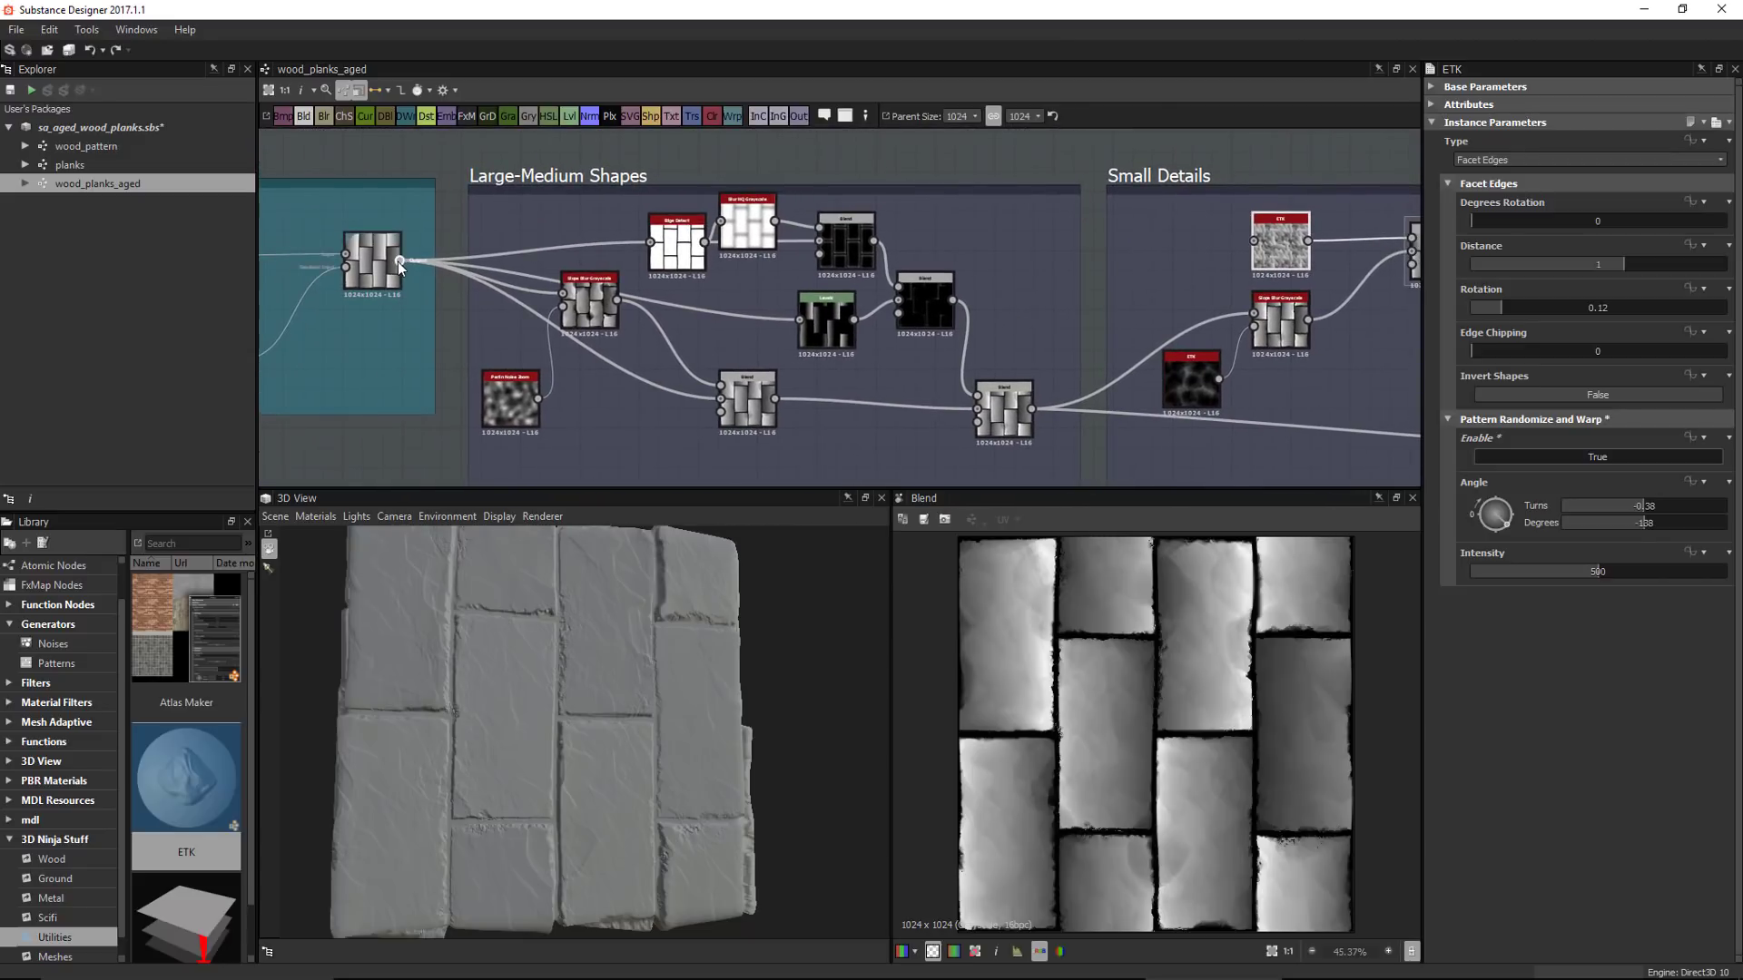
{"action": "left_click_drag", "start_coordinate": [399, 261], "coordinate": [1251, 242]}
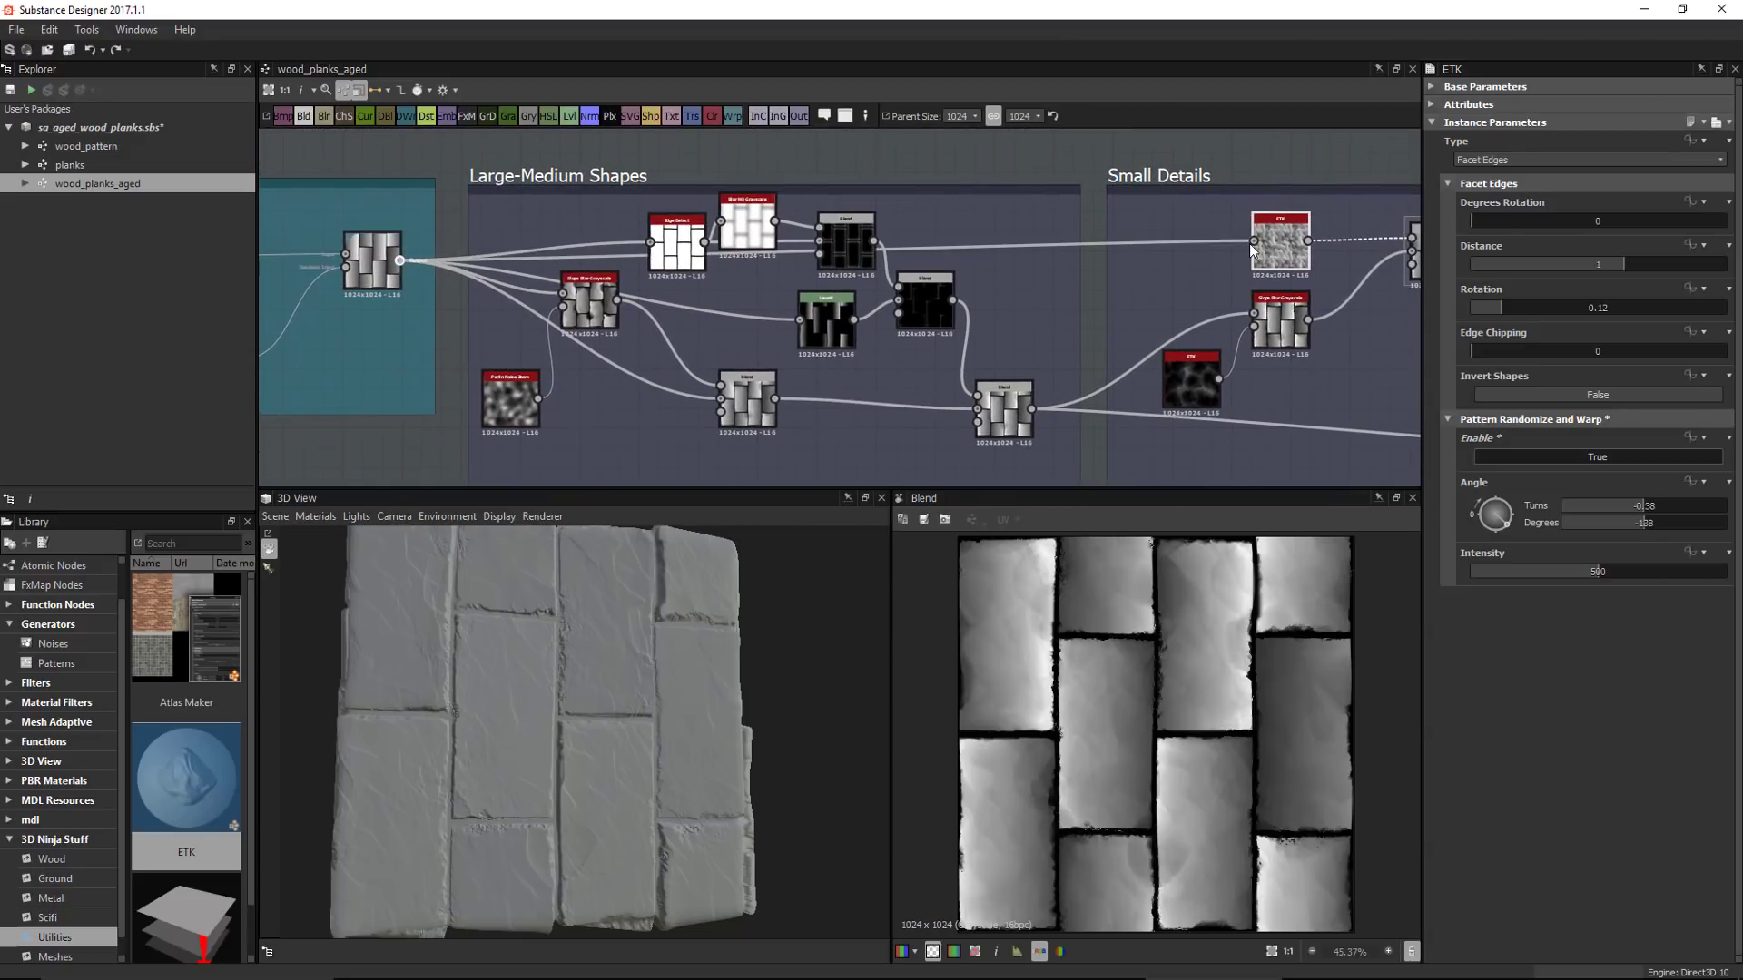
{"action": "middle_click_drag", "start_coordinate": [1417, 290], "coordinate": [917, 300]}
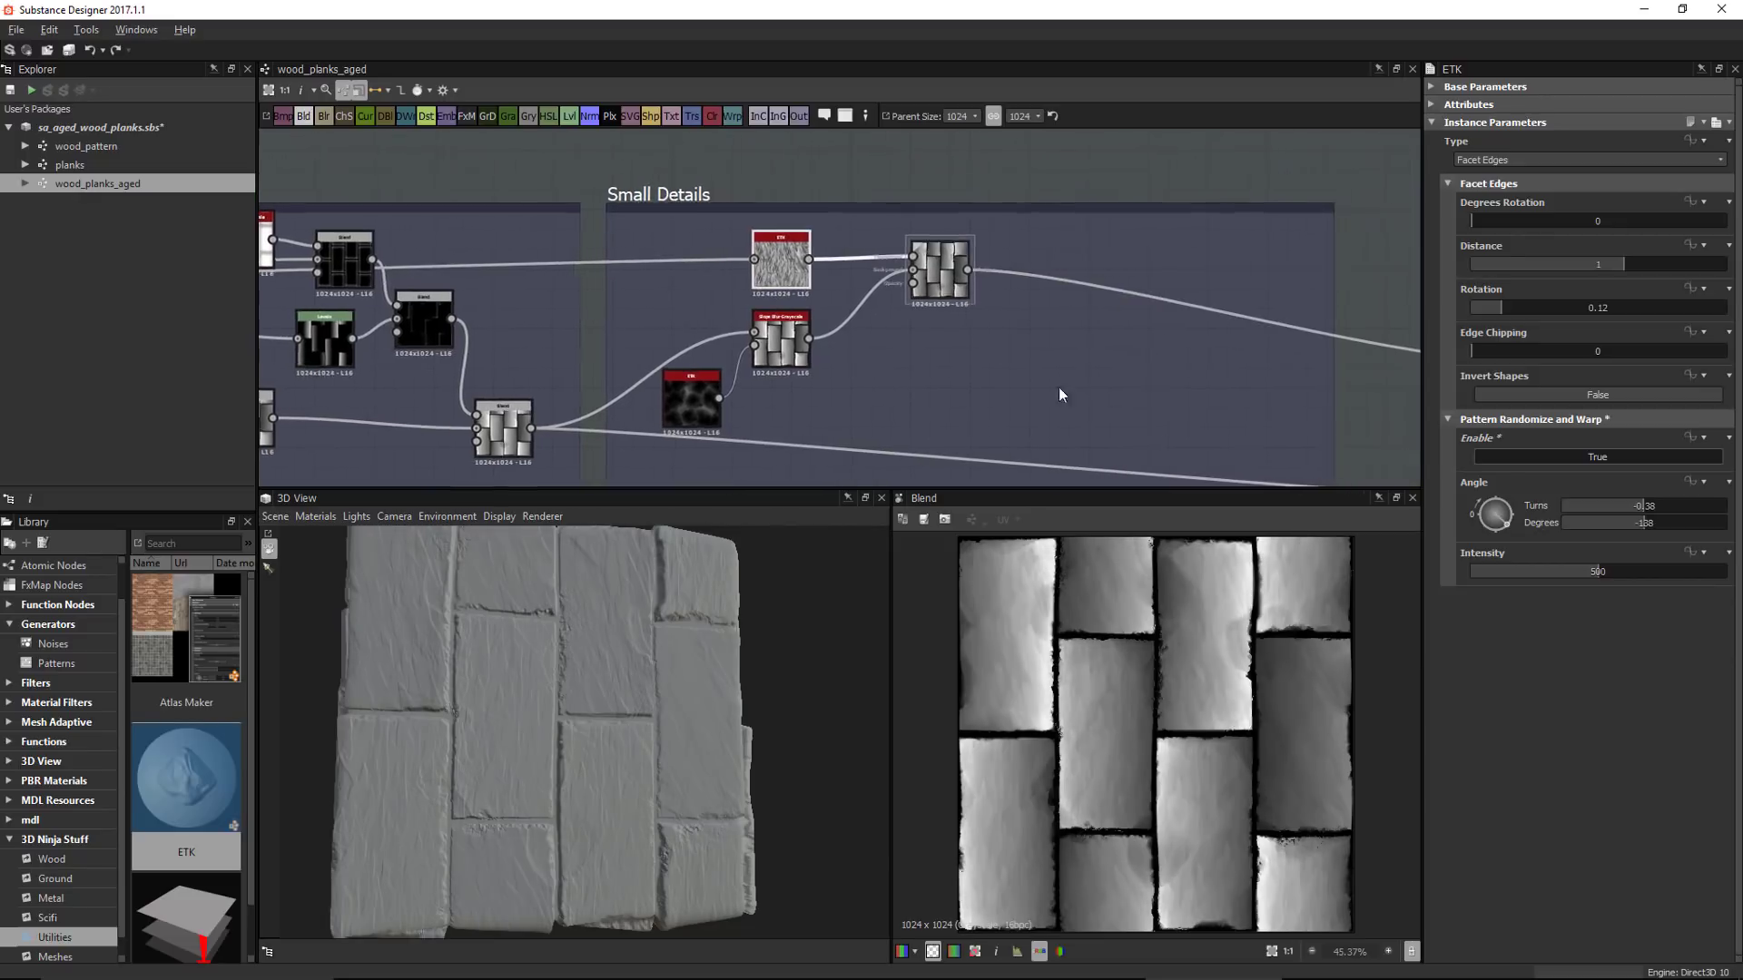
Inspect the warped facet texture, its Warp source and the resulting Multiply Blend in the 2D preview and 3D view
{"action": "scroll", "coordinate": [917, 299], "scroll_direction": "up", "scroll_amount": 3}
{"action": "double_click", "coordinate": [661, 240]}
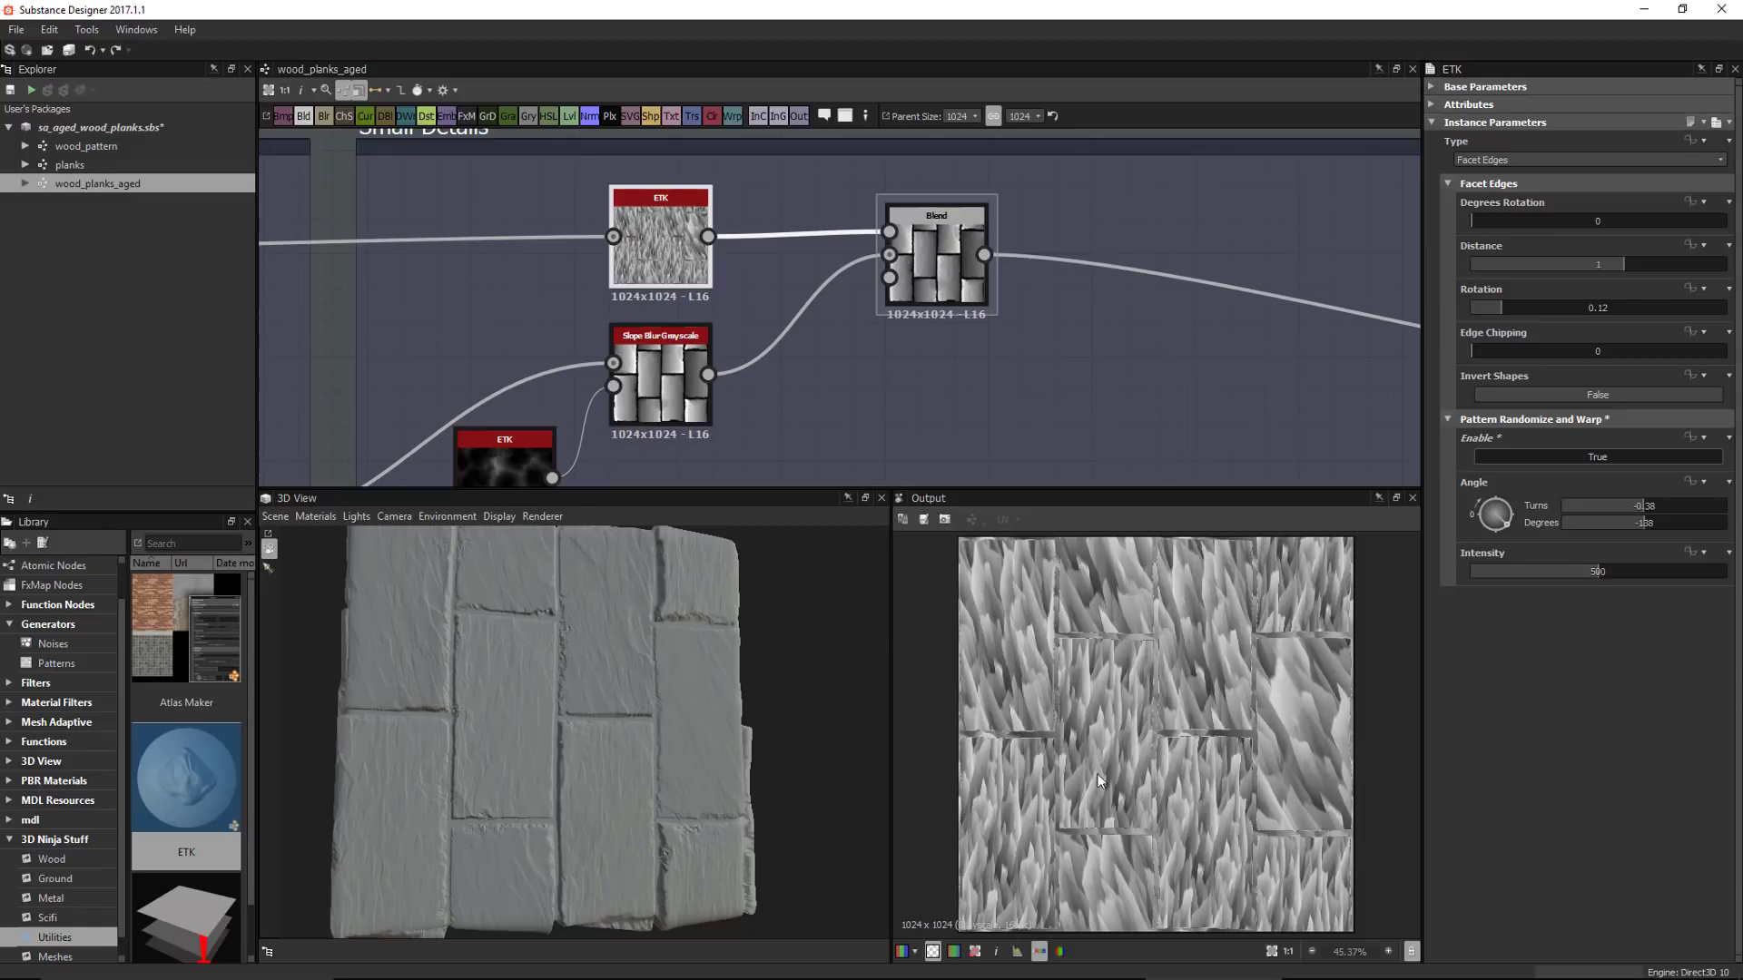
{"action": "left_click", "coordinate": [610, 235]}
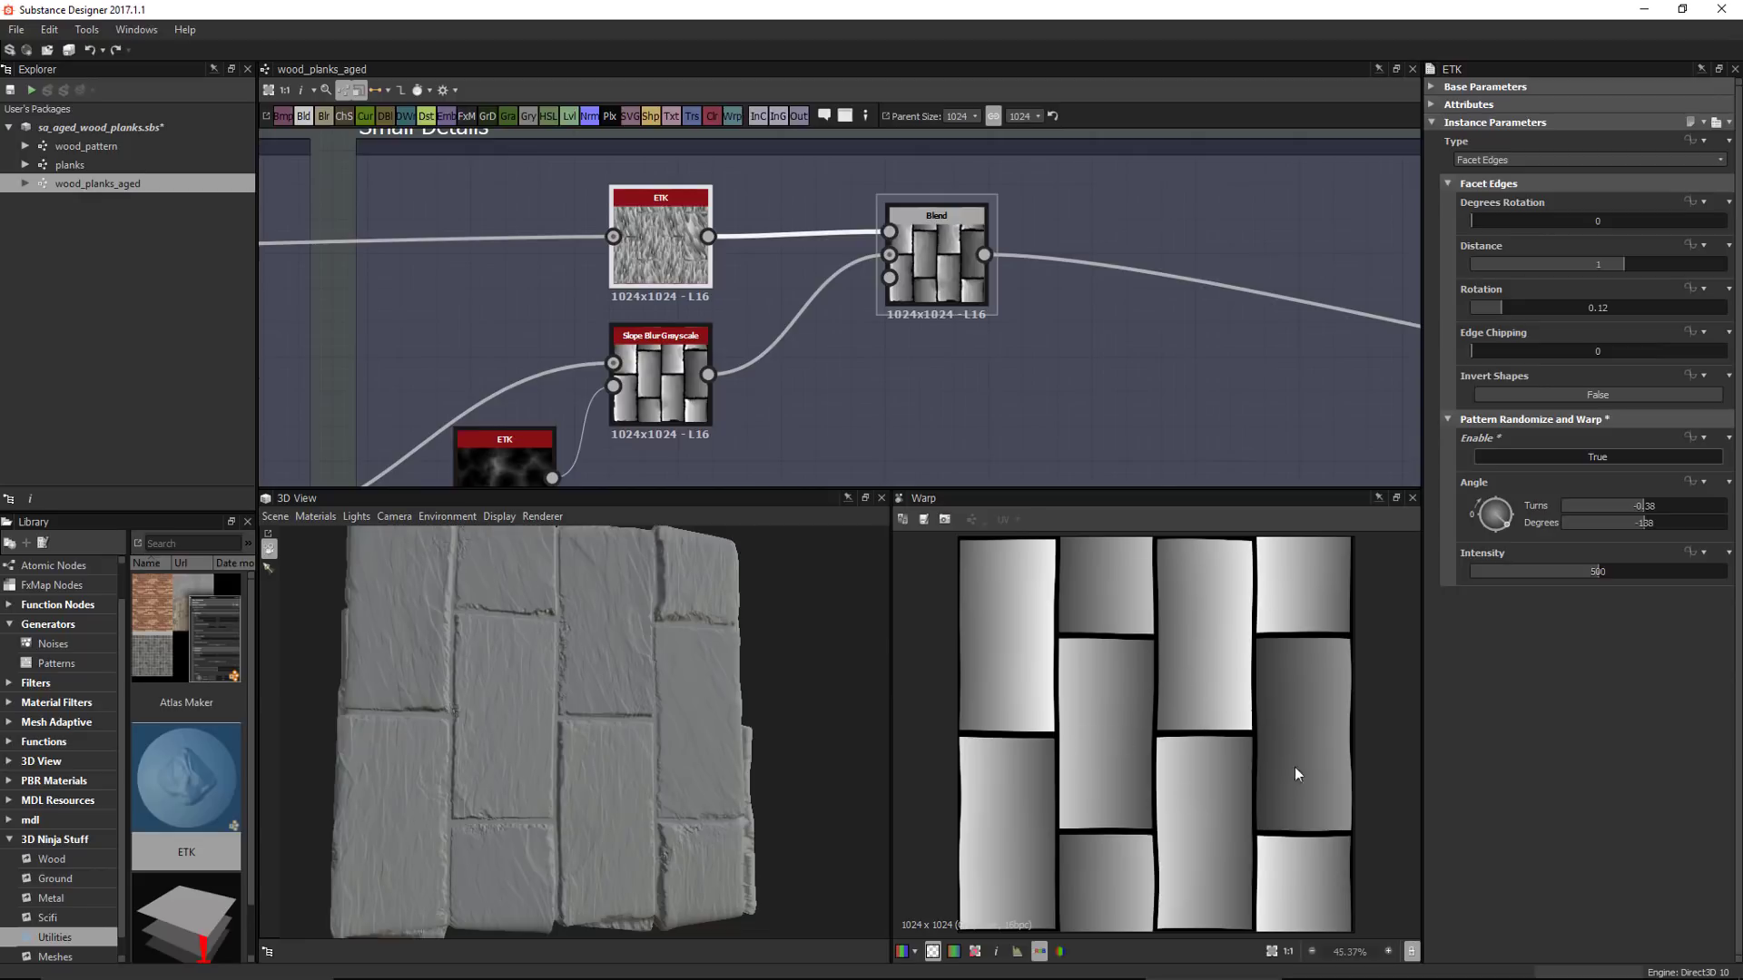
{"action": "double_click", "coordinate": [949, 248]}
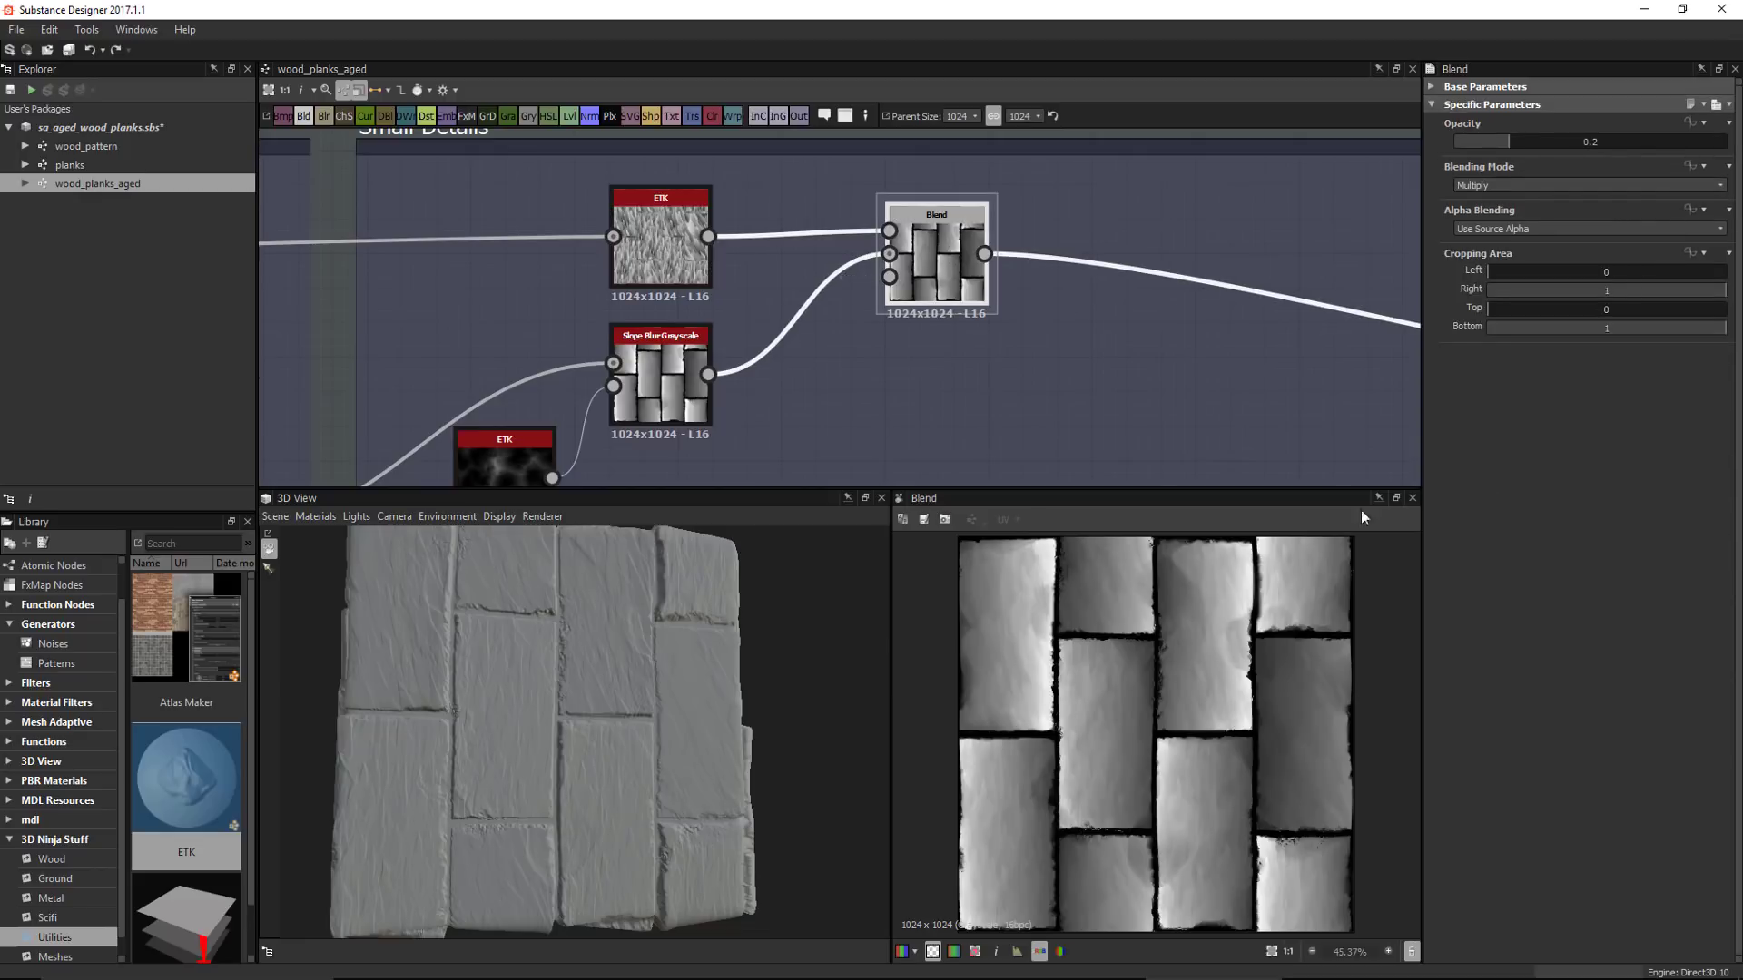
{"action": "scroll", "coordinate": [1228, 700], "scroll_direction": "up", "scroll_amount": 1}
{"action": "scroll", "coordinate": [1228, 697], "scroll_direction": "up", "scroll_amount": 1}
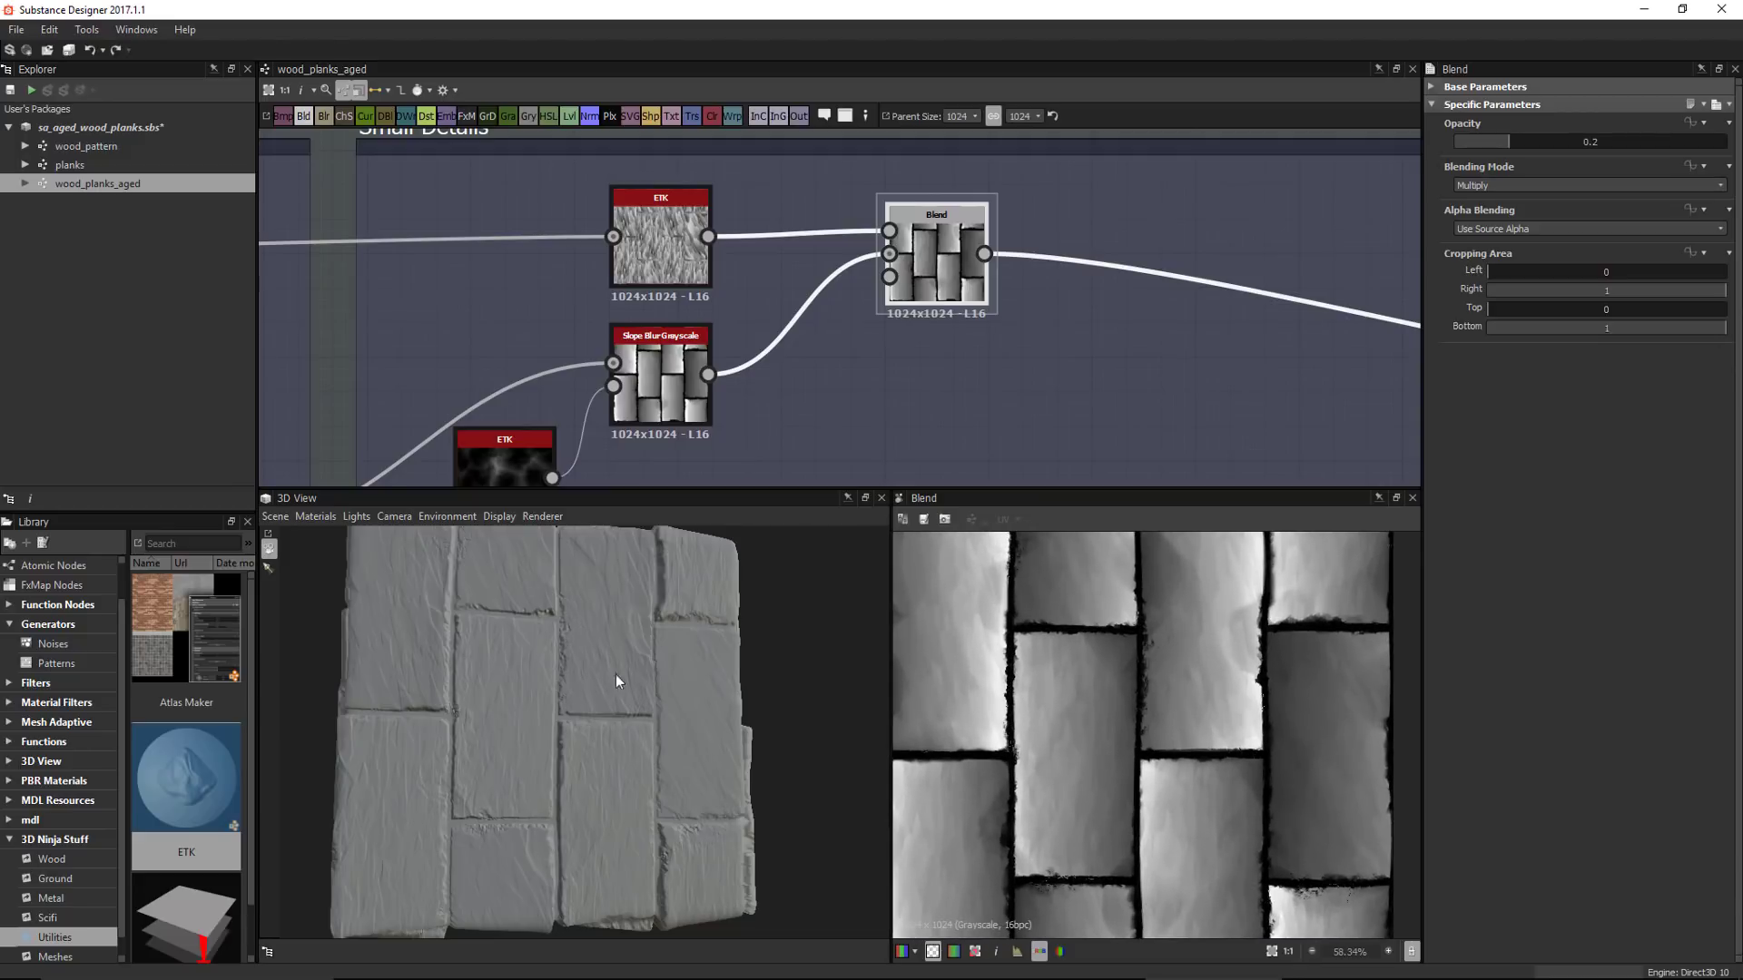
{"action": "left_click_drag", "start_coordinate": [616, 681], "coordinate": [630, 780]}
Compare the blurred height from Blur HQ Grayscale with the facet-warped Multiply Blend in the 2D preview
{"action": "middle_click_drag", "start_coordinate": [1026, 379], "coordinate": [812, 295]}
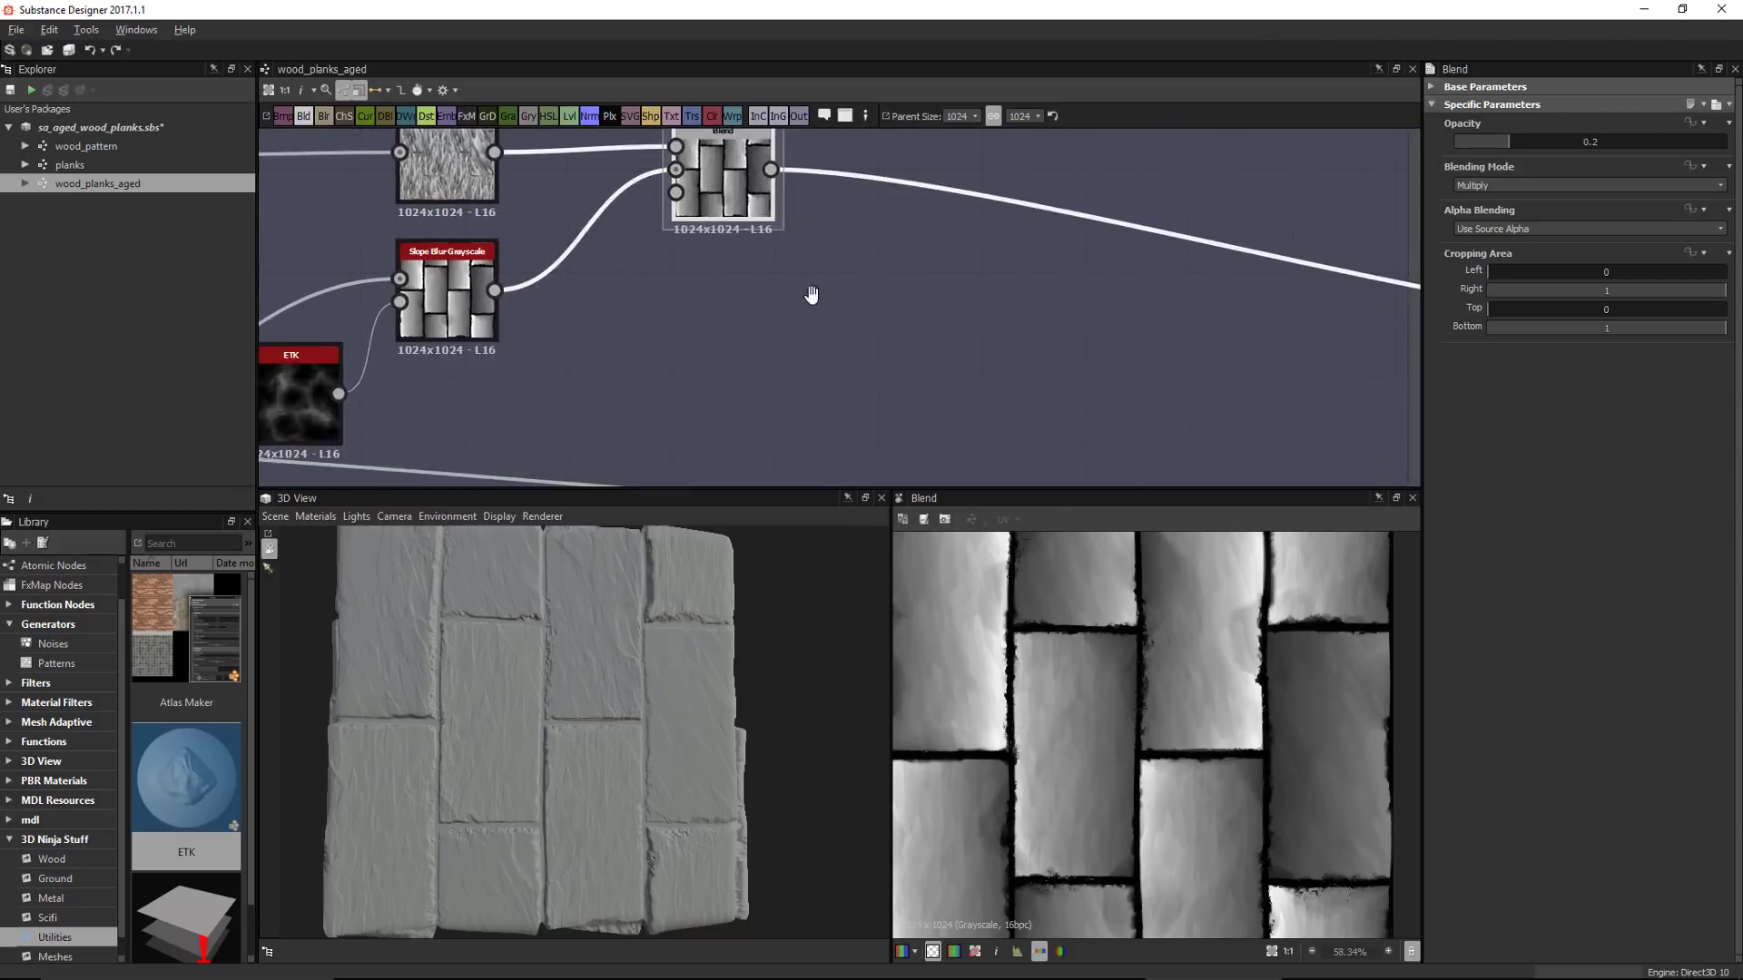
{"action": "middle_click_drag", "start_coordinate": [1092, 310], "coordinate": [897, 272]}
{"action": "left_click", "coordinate": [922, 412]}
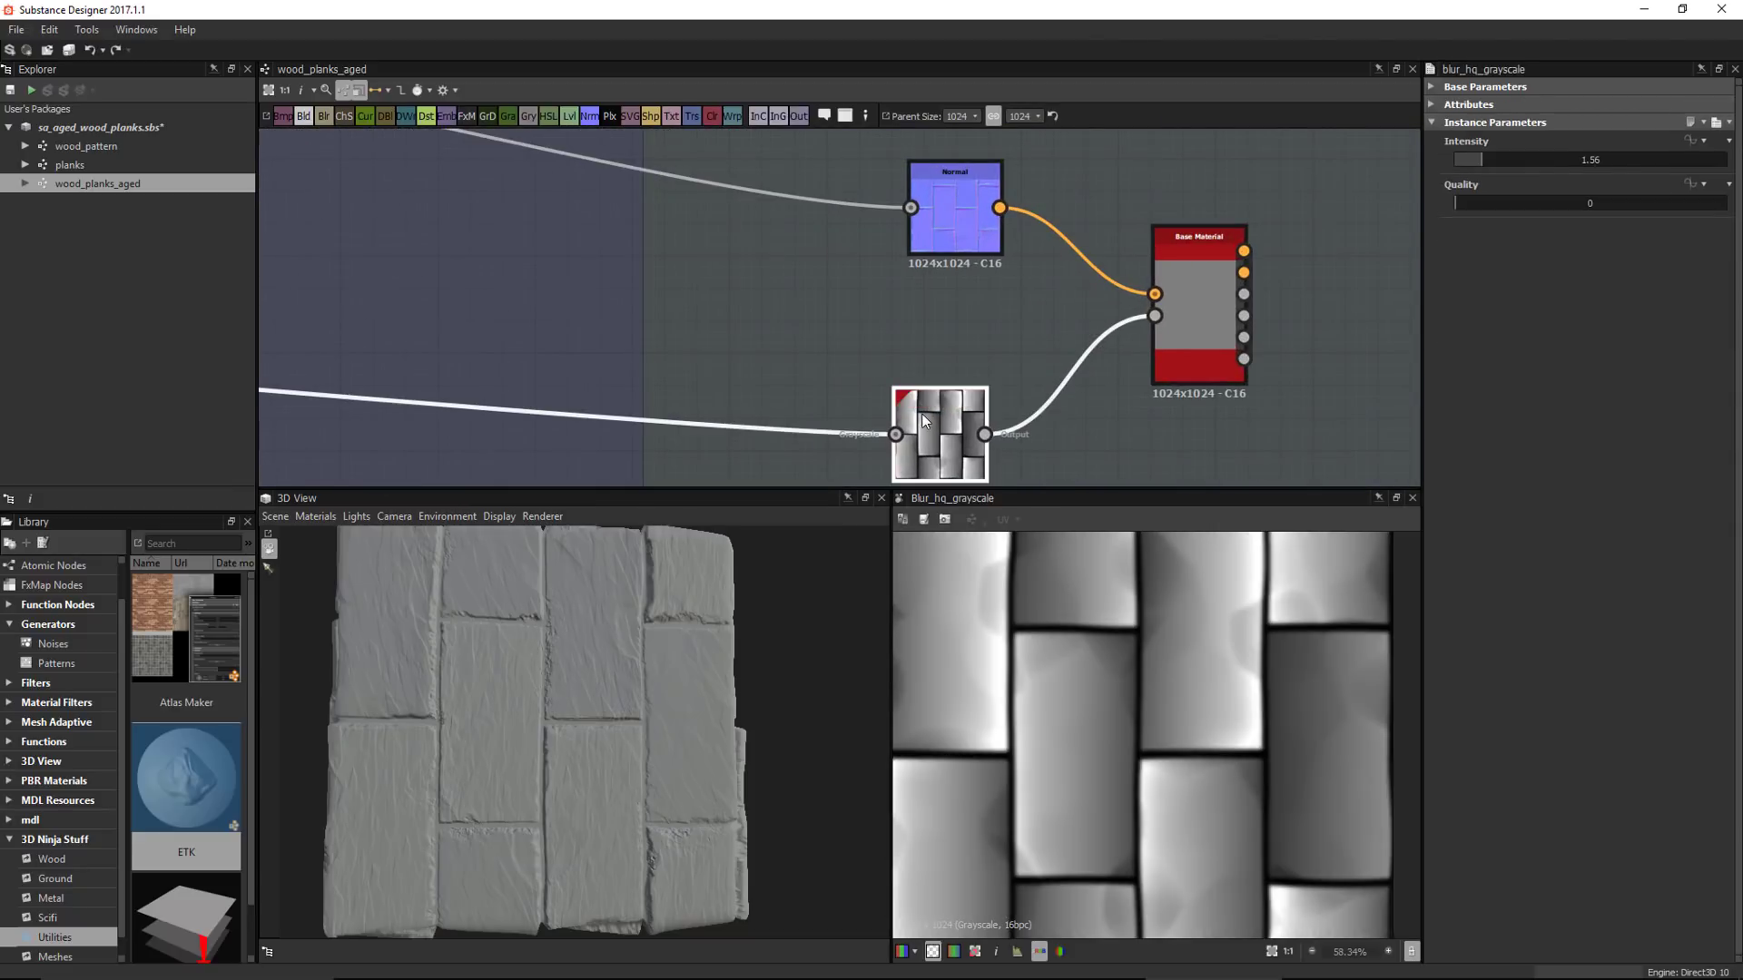
{"action": "middle_click_drag", "start_coordinate": [1091, 344], "coordinate": [1190, 358]}
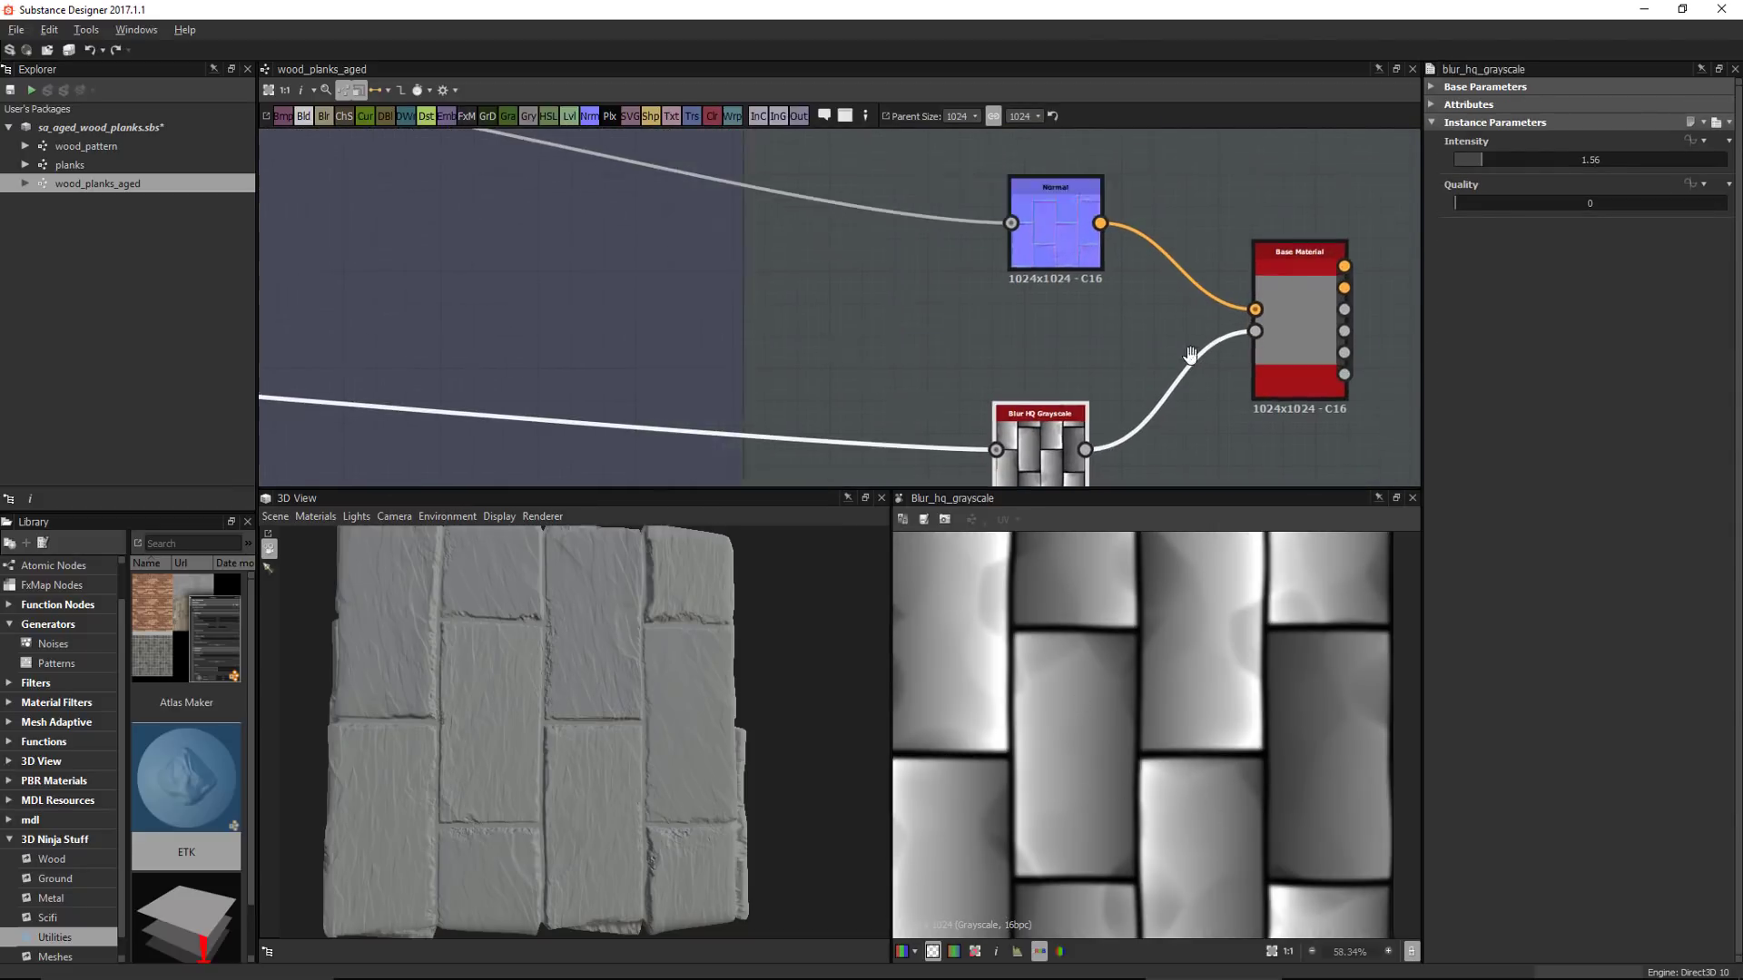
{"action": "scroll", "coordinate": [1191, 358], "scroll_direction": "down", "scroll_amount": 2}
{"action": "middle_click_drag", "start_coordinate": [388, 286], "coordinate": [676, 348]}
{"action": "left_click", "coordinate": [761, 232]}
{"action": "double_click", "coordinate": [761, 229]}
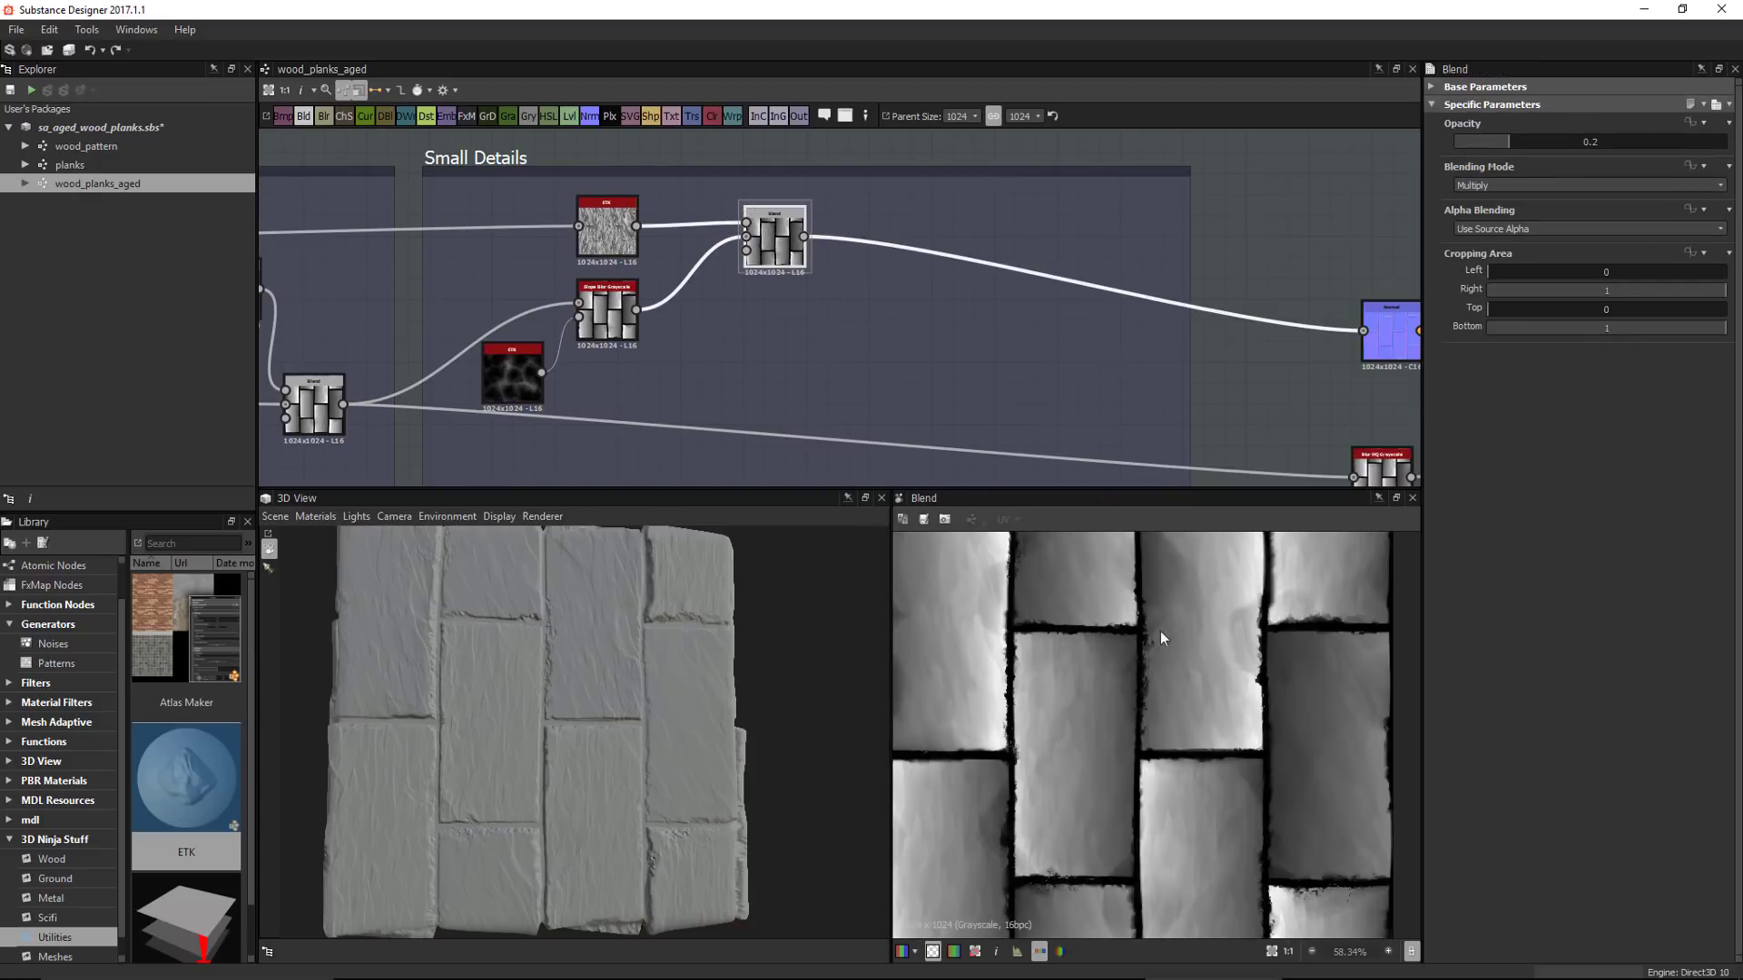
{"action": "scroll", "coordinate": [1126, 674], "scroll_direction": "down", "scroll_amount": 2}
{"action": "middle_click_drag", "start_coordinate": [1138, 695], "coordinate": [1142, 676]}
{"action": "scroll", "coordinate": [876, 305], "scroll_direction": "down", "scroll_amount": 1}
{"action": "scroll", "coordinate": [876, 305], "scroll_direction": "down", "scroll_amount": 2}
Move the Small Details nodes and the last Large-Medium Shapes Blend down, and offset the Facet Edges ETK from the Slope Blur Grayscale
{"action": "middle_click_drag", "start_coordinate": [587, 263], "coordinate": [650, 273]}
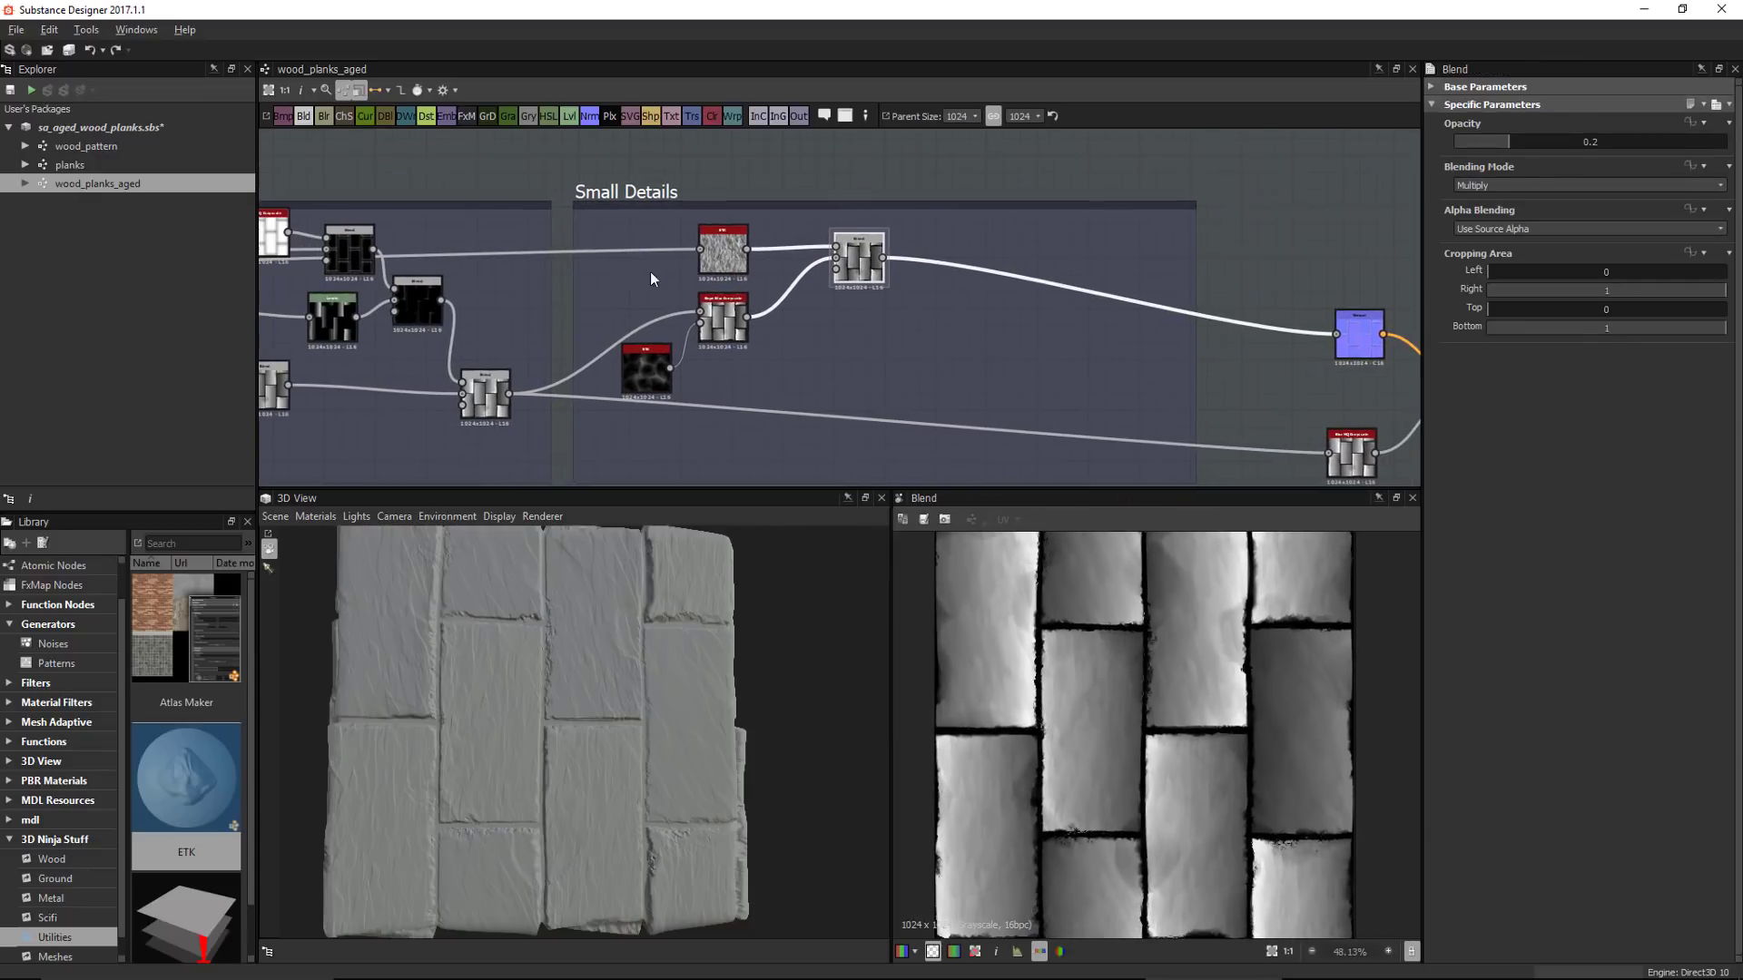
{"action": "left_click_drag", "start_coordinate": [613, 228], "coordinate": [876, 412]}
{"action": "left_click_drag", "start_coordinate": [861, 268], "coordinate": [862, 321]}
{"action": "middle_click_drag", "start_coordinate": [527, 420], "coordinate": [553, 373]}
{"action": "left_click_drag", "start_coordinate": [520, 353], "coordinate": [517, 394]}
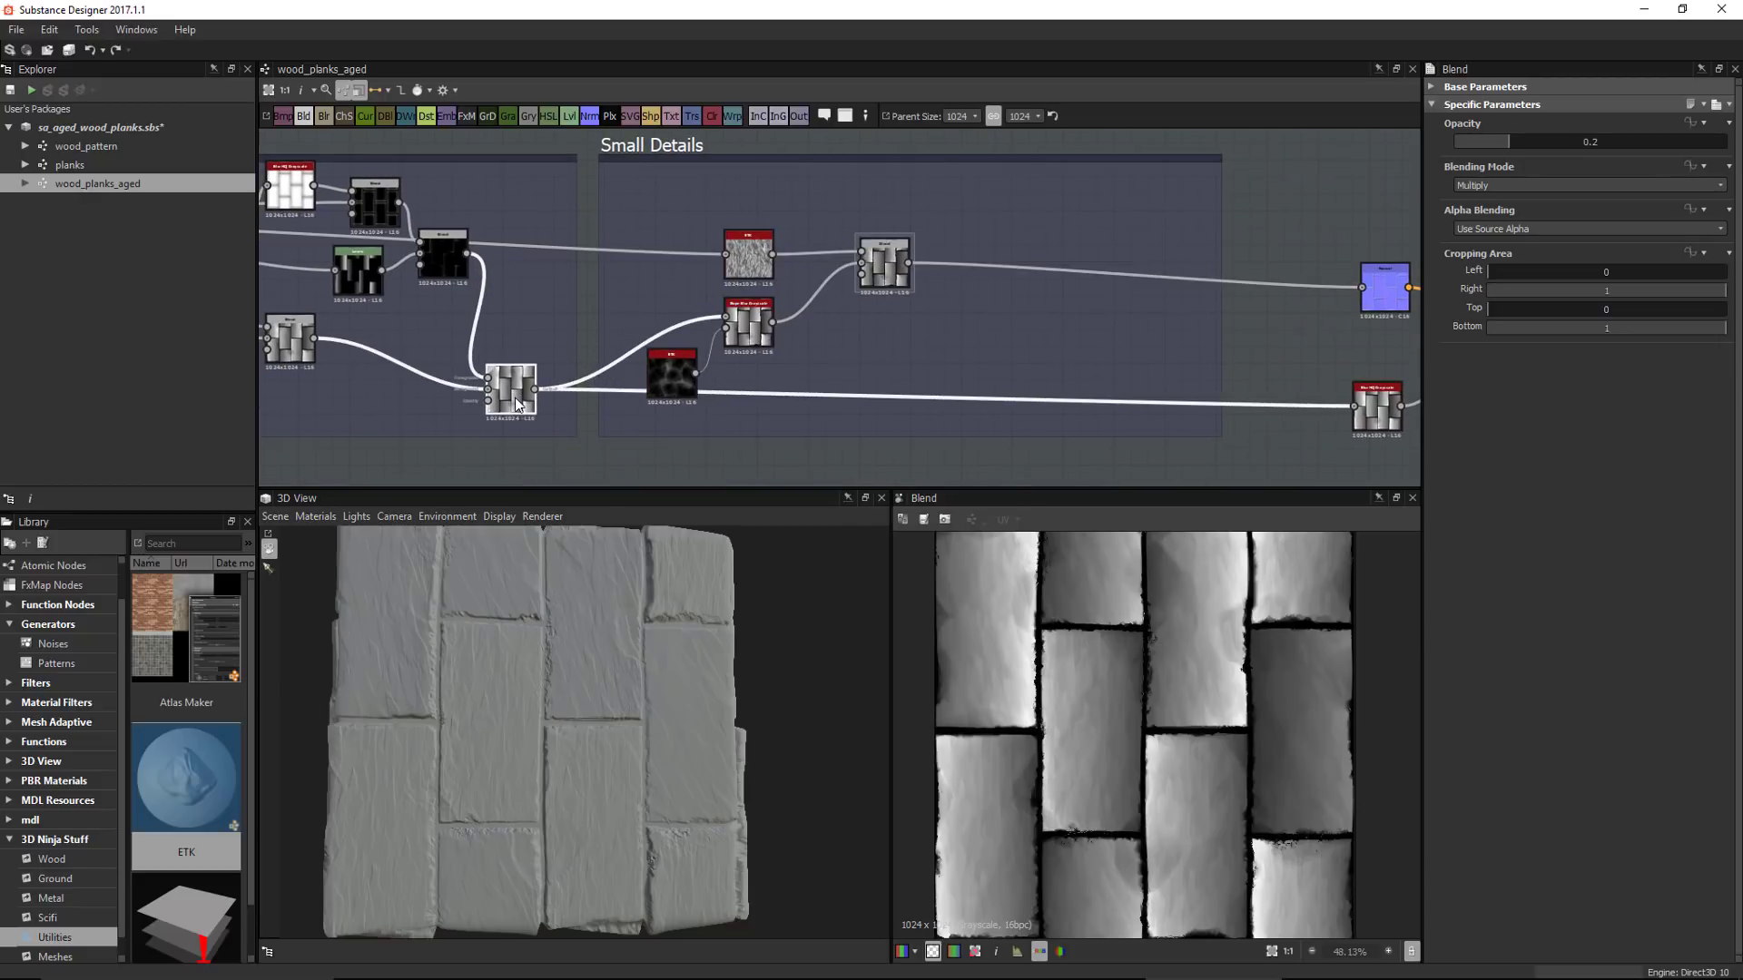
{"action": "middle_click_drag", "start_coordinate": [899, 320], "coordinate": [828, 330]}
{"action": "scroll", "coordinate": [828, 330], "scroll_direction": "up", "scroll_amount": 2}
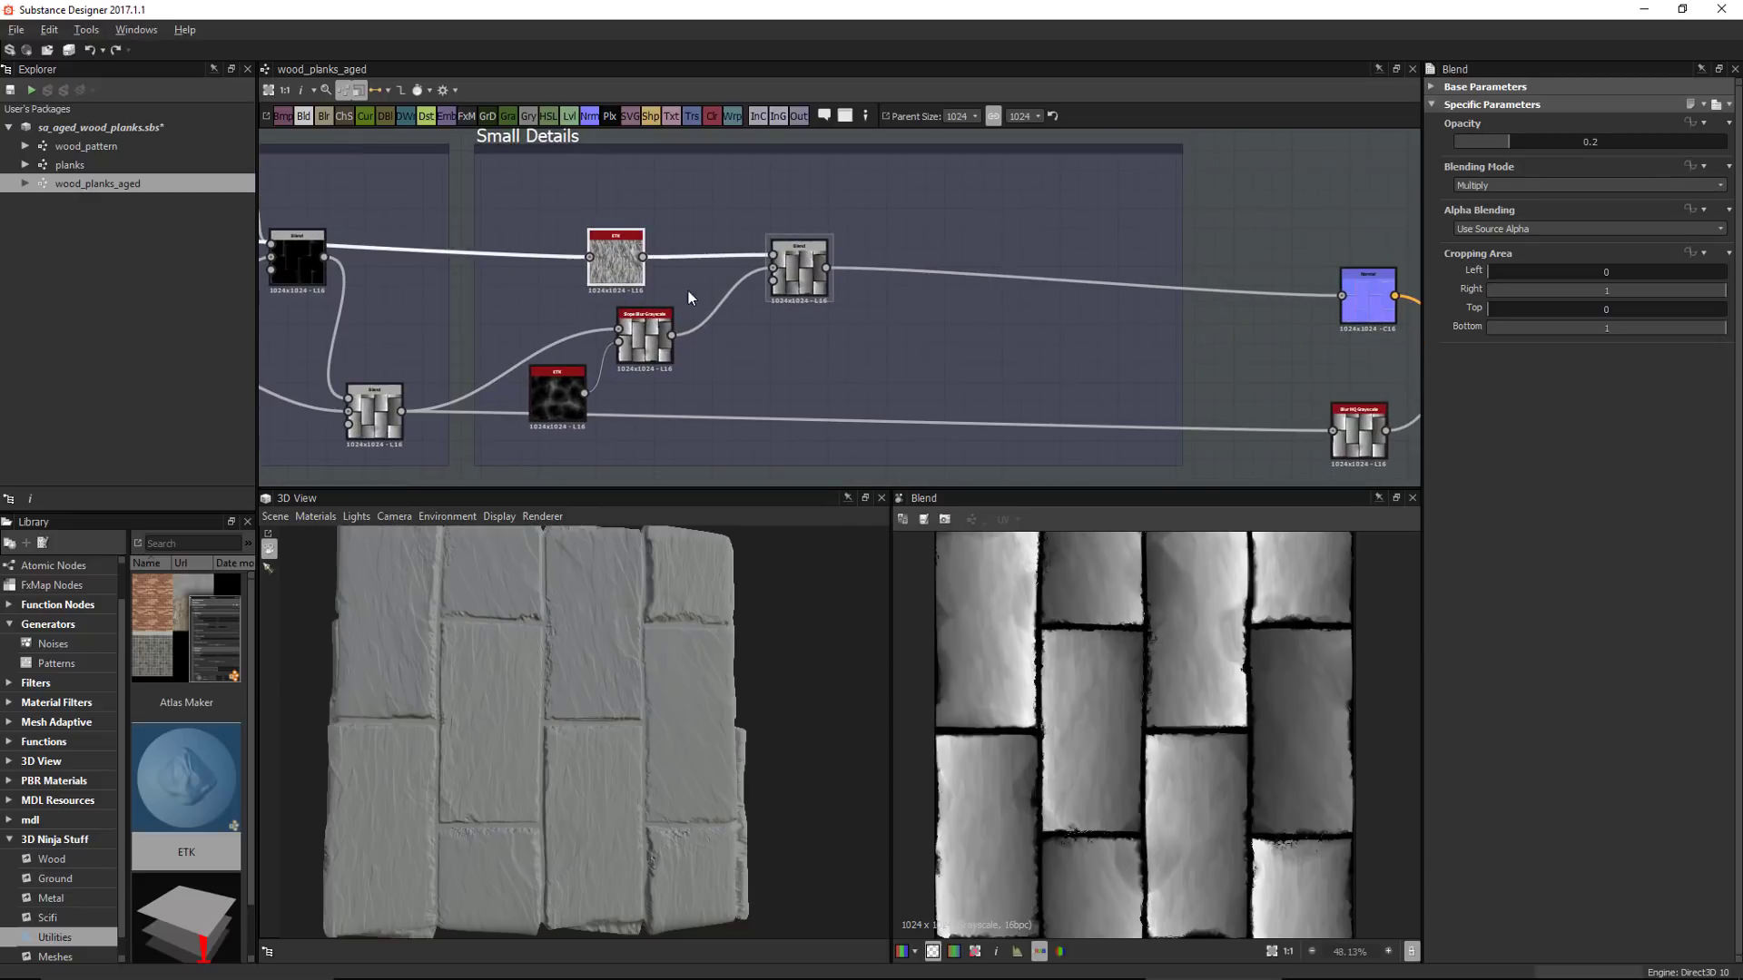
{"action": "middle_click_drag", "start_coordinate": [689, 291], "coordinate": [772, 302]}
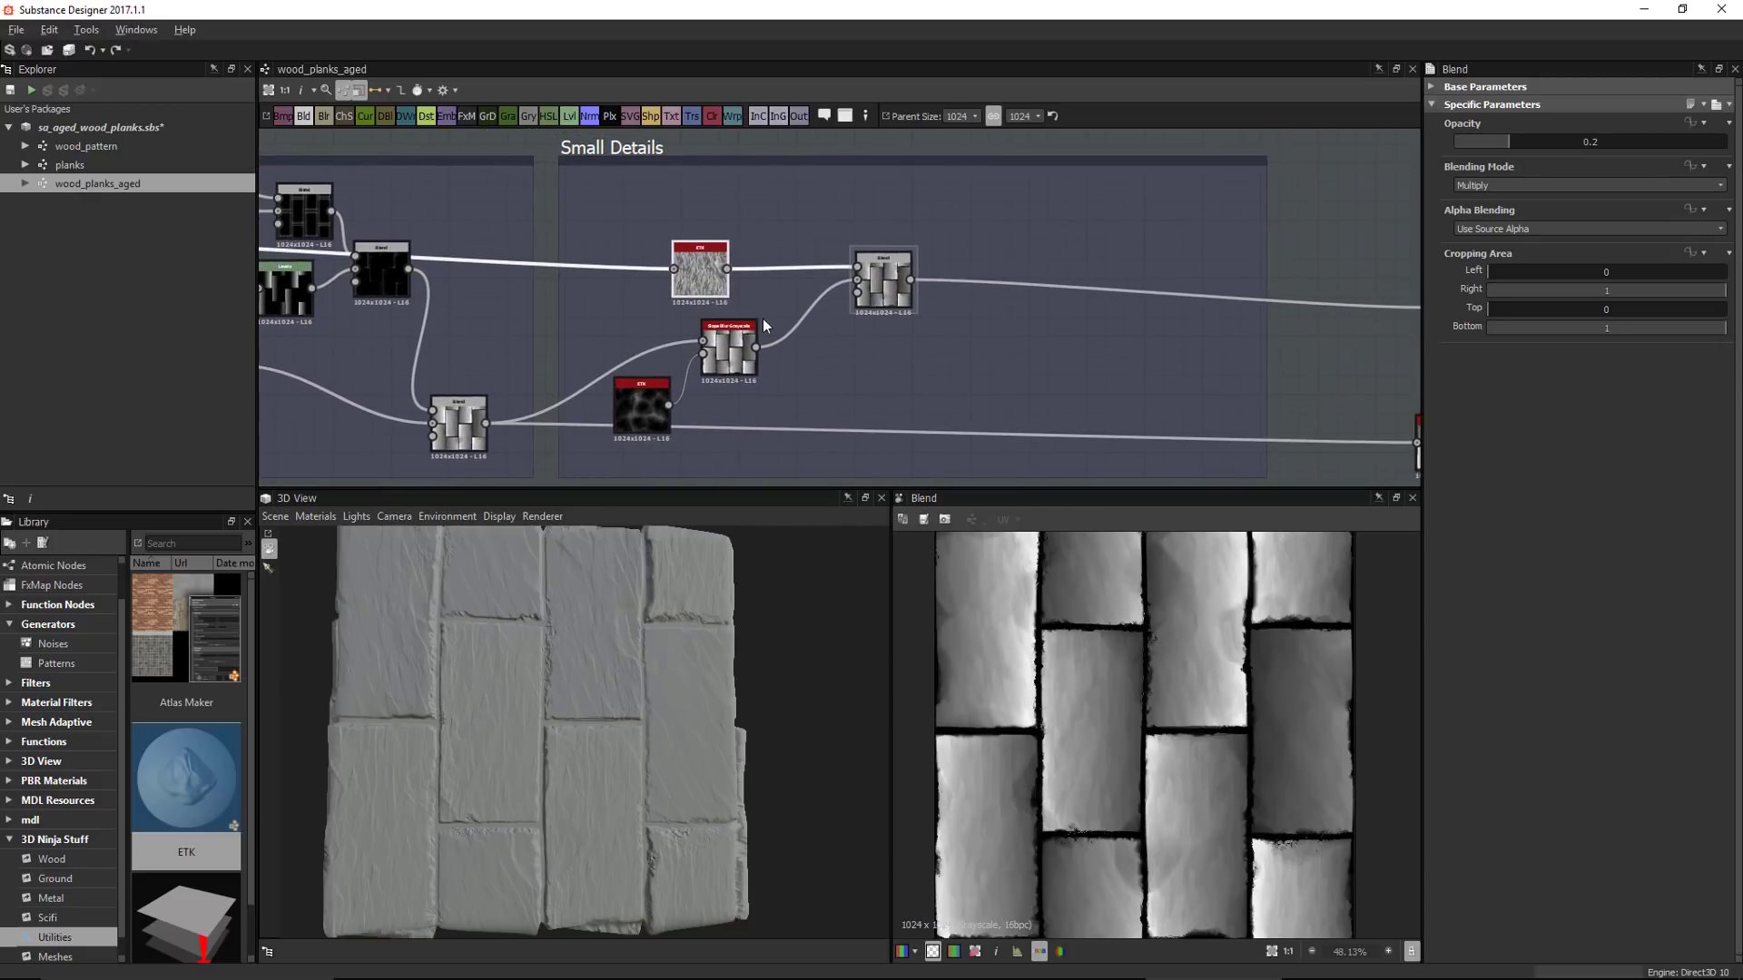
Place the wood_pattern graph as a node above the Facet Edges ETK and preview its Cracks output
{"action": "left_click", "coordinate": [94, 149]}
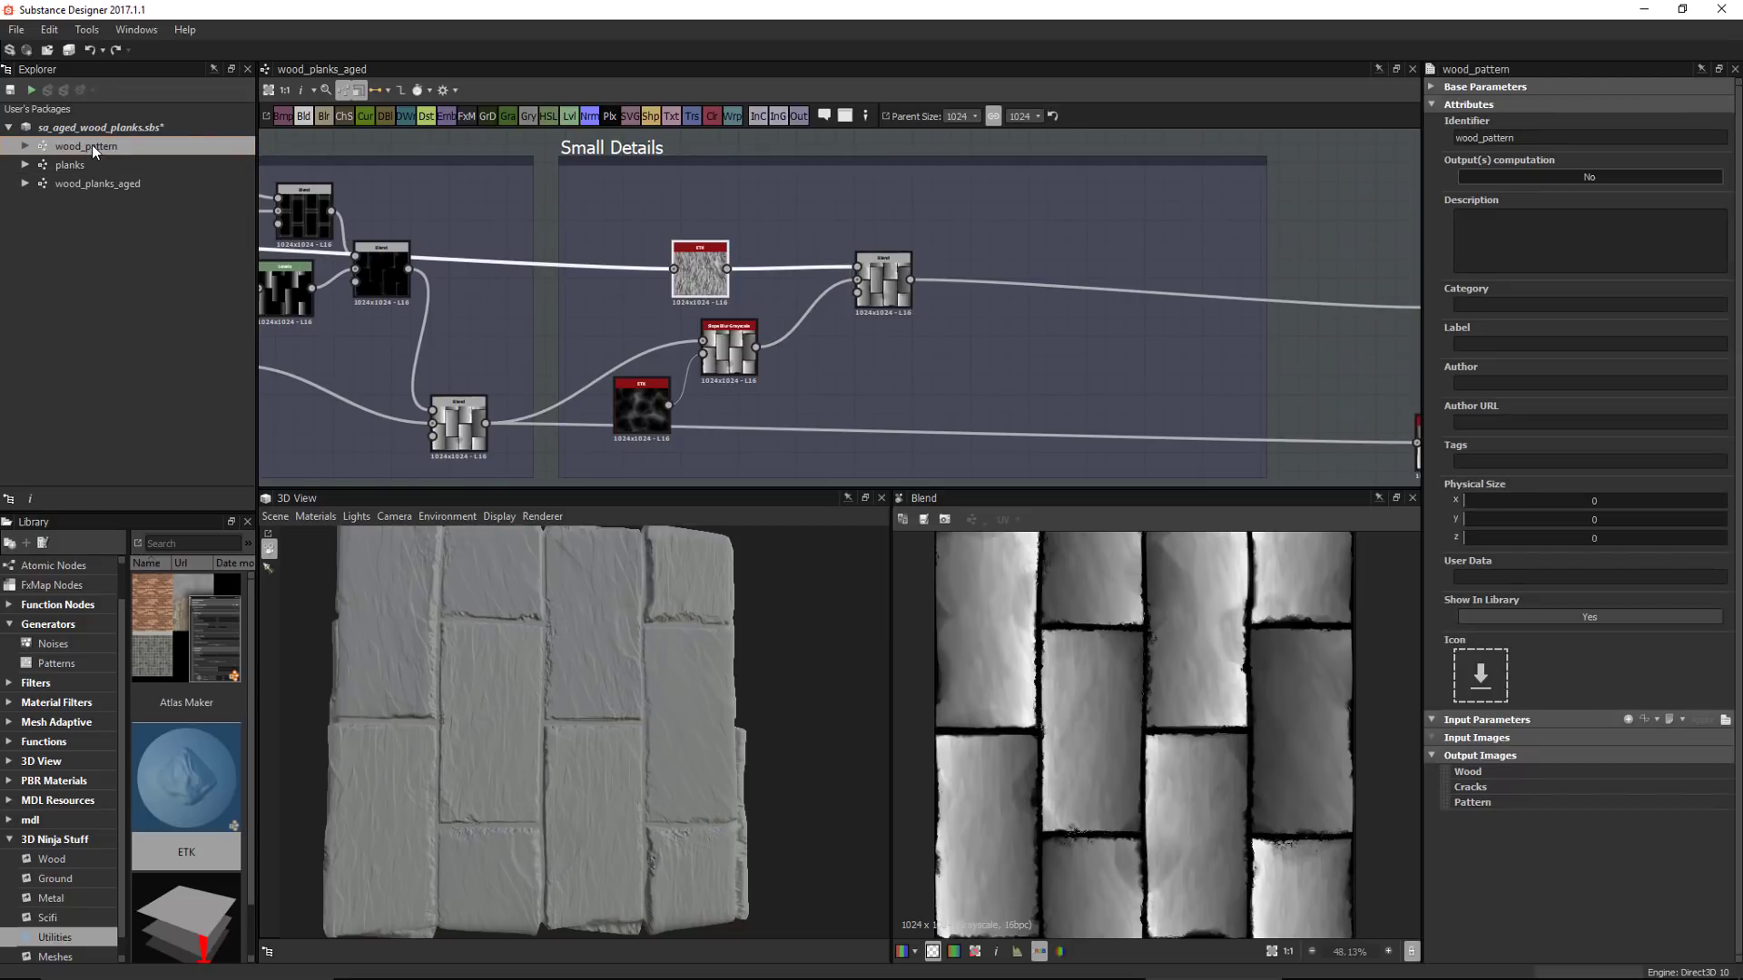
{"action": "left_click_drag", "start_coordinate": [94, 149], "coordinate": [749, 212]}
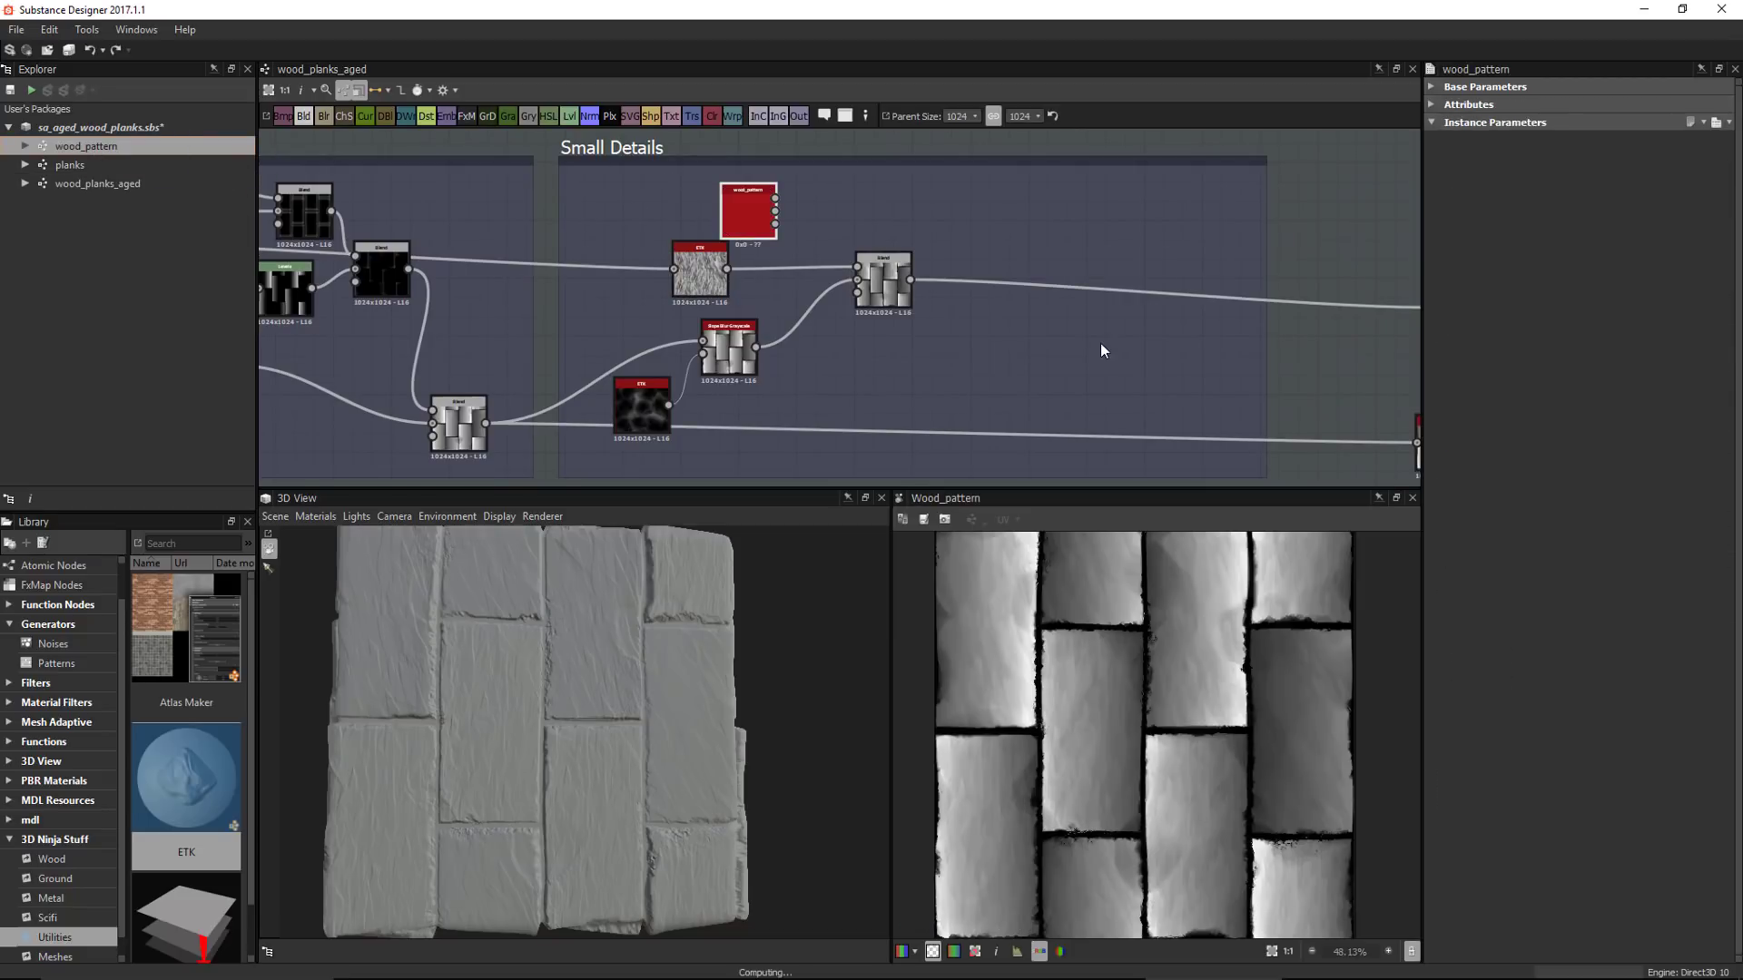
{"action": "scroll", "coordinate": [817, 245], "scroll_direction": "up", "scroll_amount": 5}
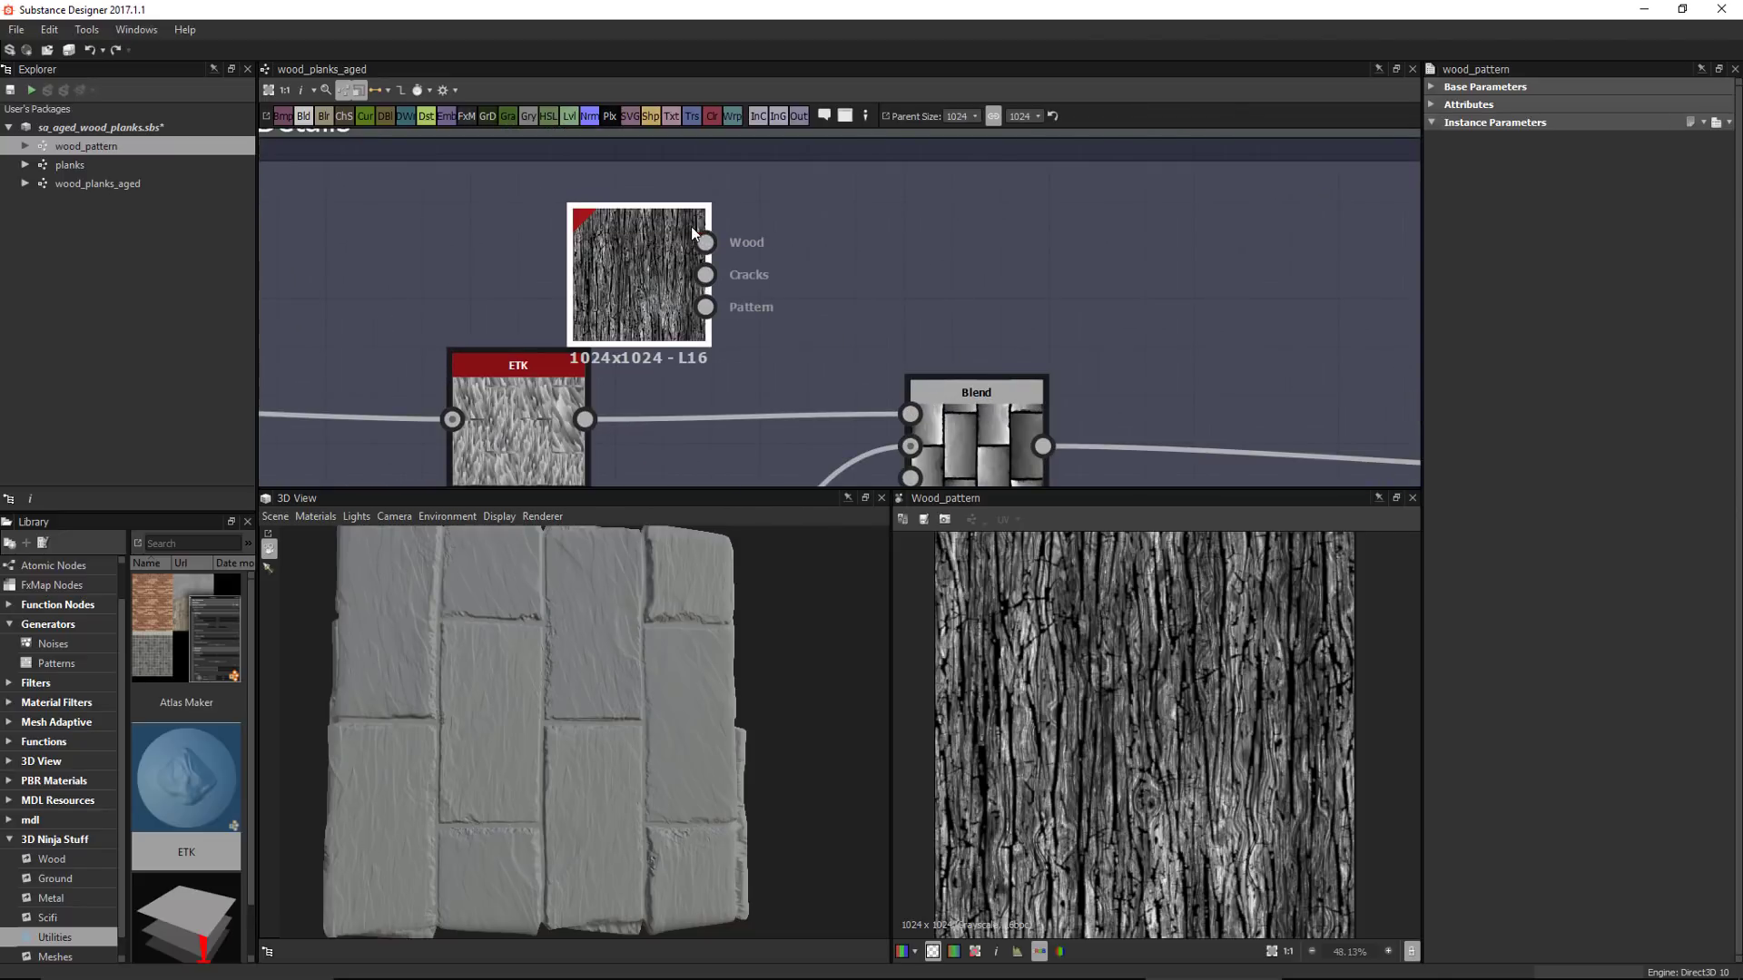
{"action": "left_click", "coordinate": [705, 275]}
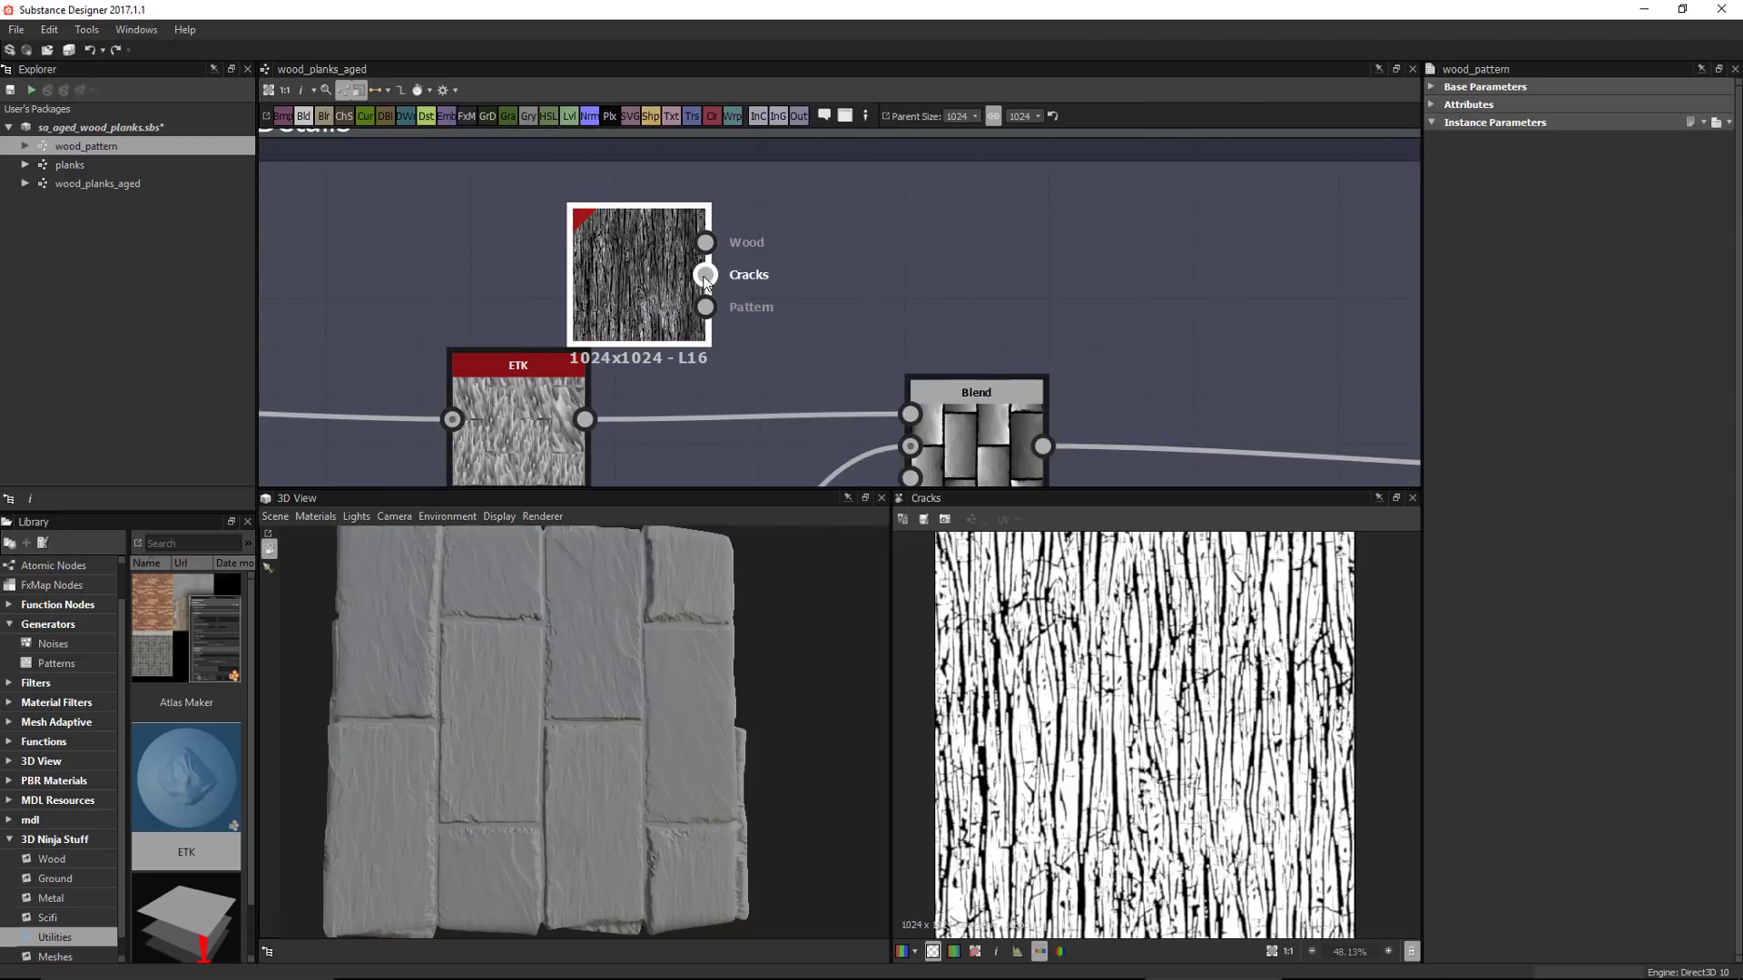
{"action": "scroll", "coordinate": [672, 239], "scroll_direction": "down", "scroll_amount": 1}
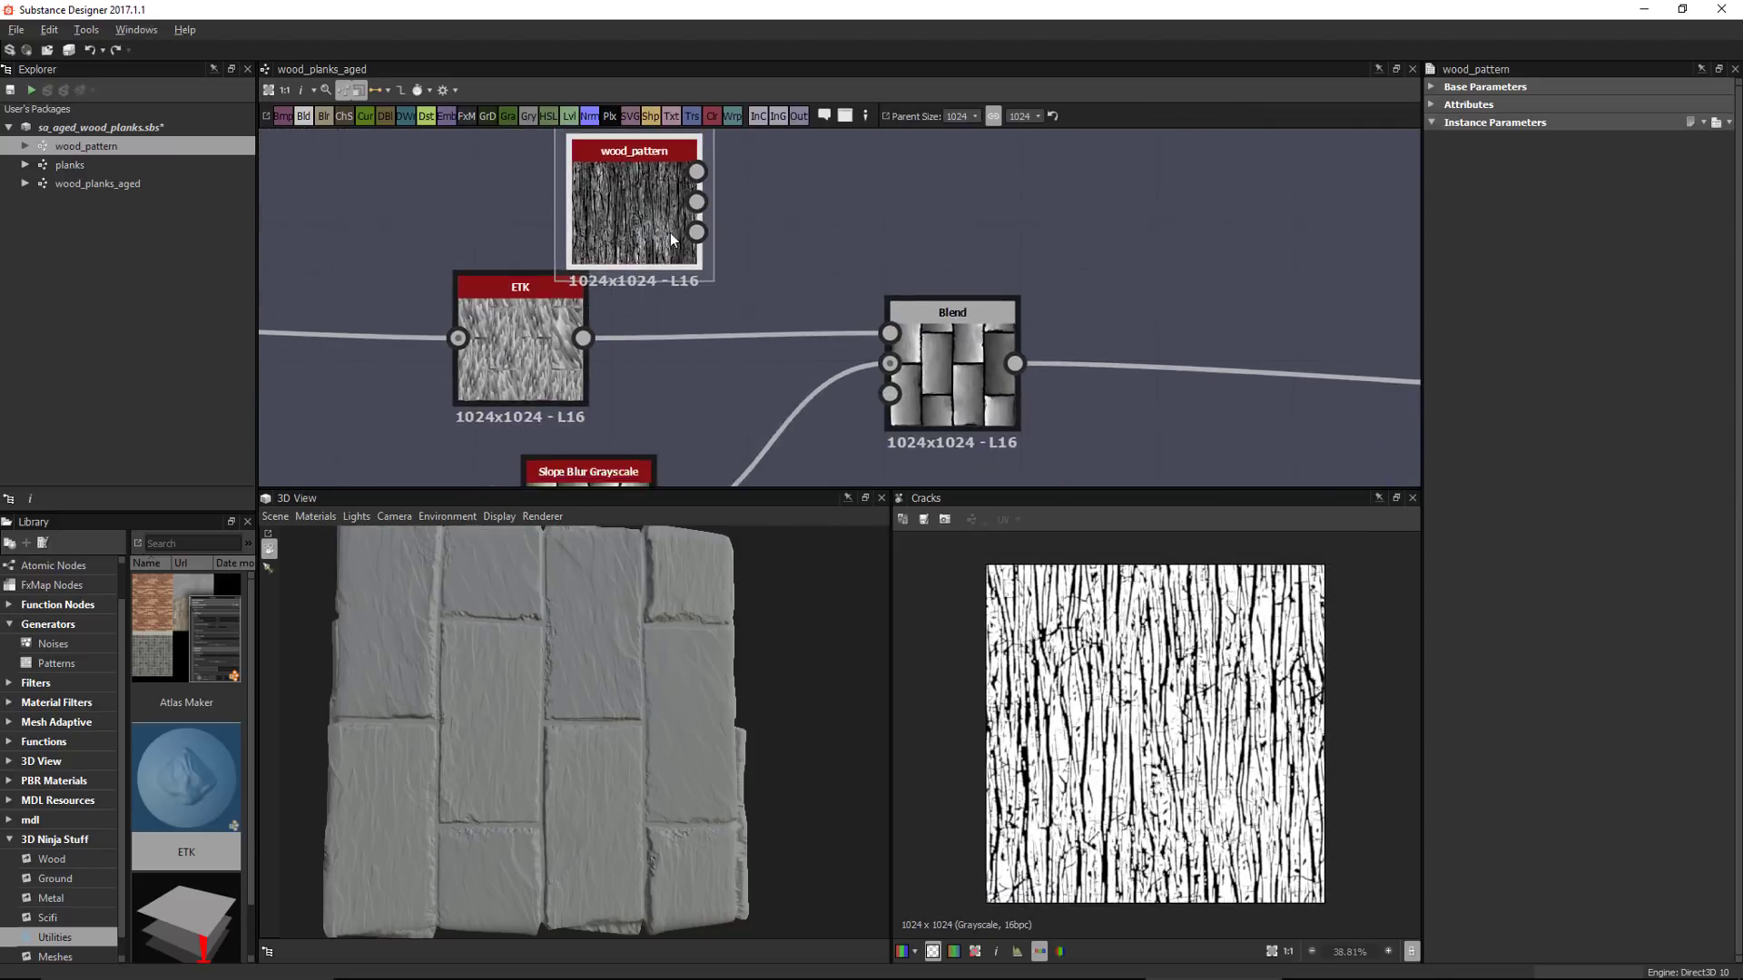
Add a Blend node with wood_pattern's Cracks output as foreground and the faceted Multiply Blend as background
{"action": "scroll", "coordinate": [670, 232], "scroll_direction": "down", "scroll_amount": 1}
{"action": "middle_click_drag", "start_coordinate": [995, 284], "coordinate": [777, 271]}
{"action": "key", "text": "space"}
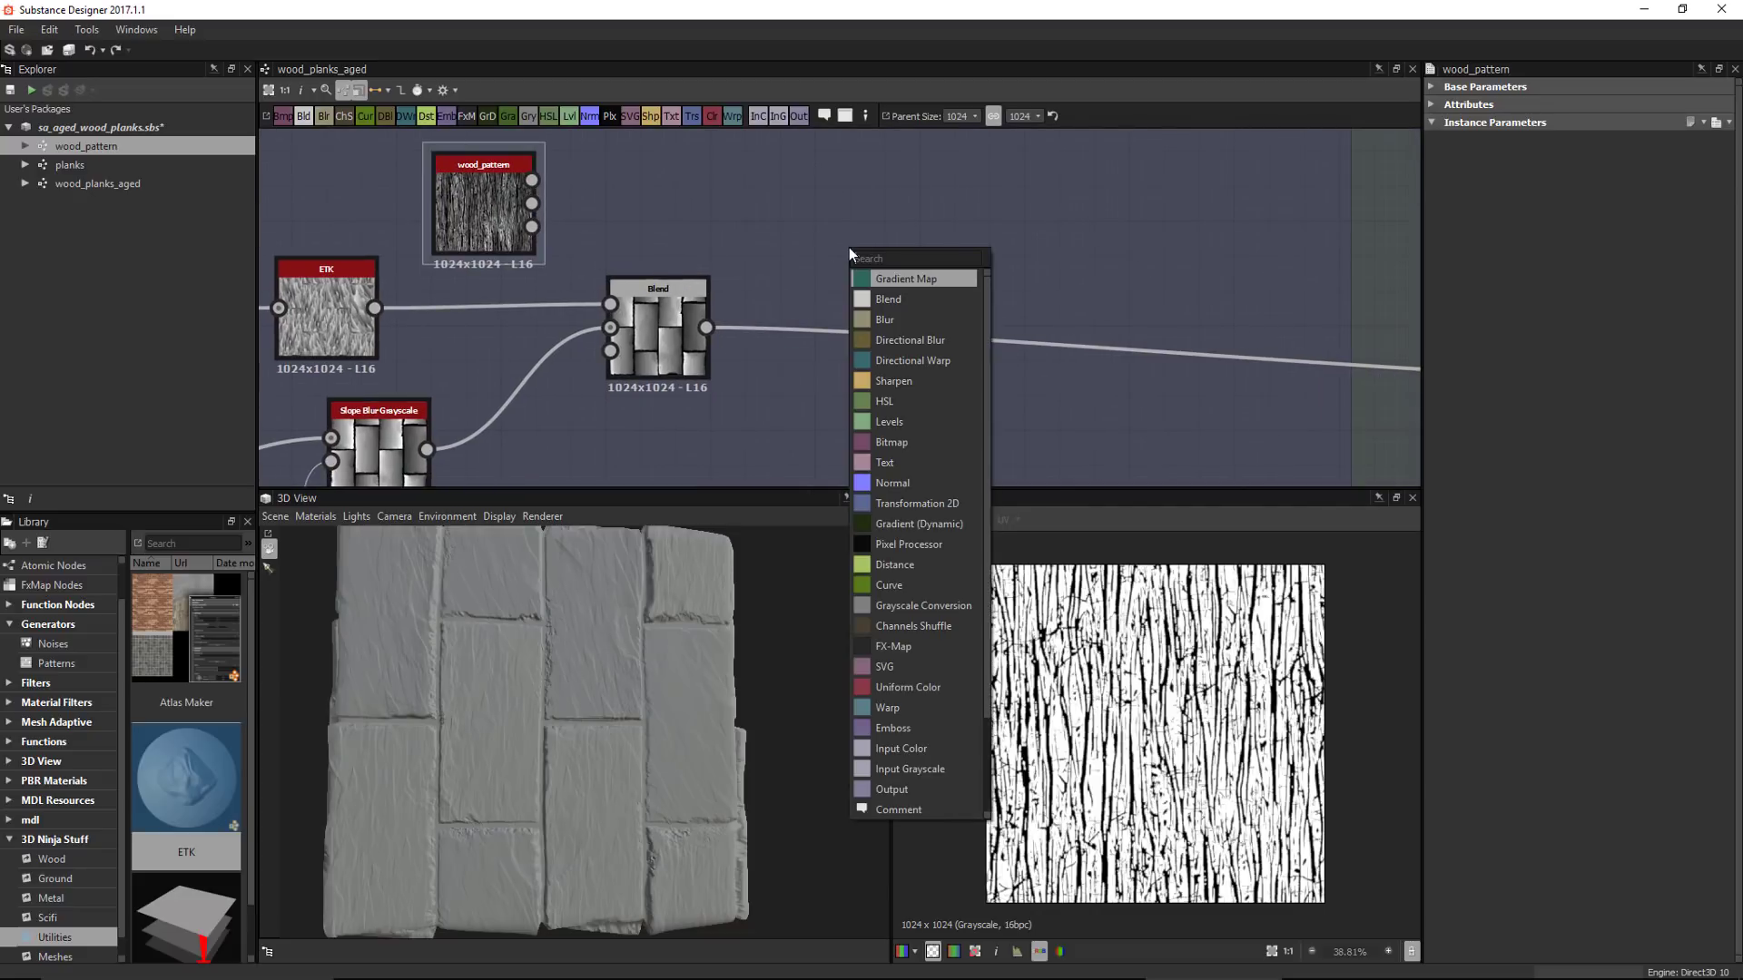
{"action": "left_click", "coordinate": [910, 298]}
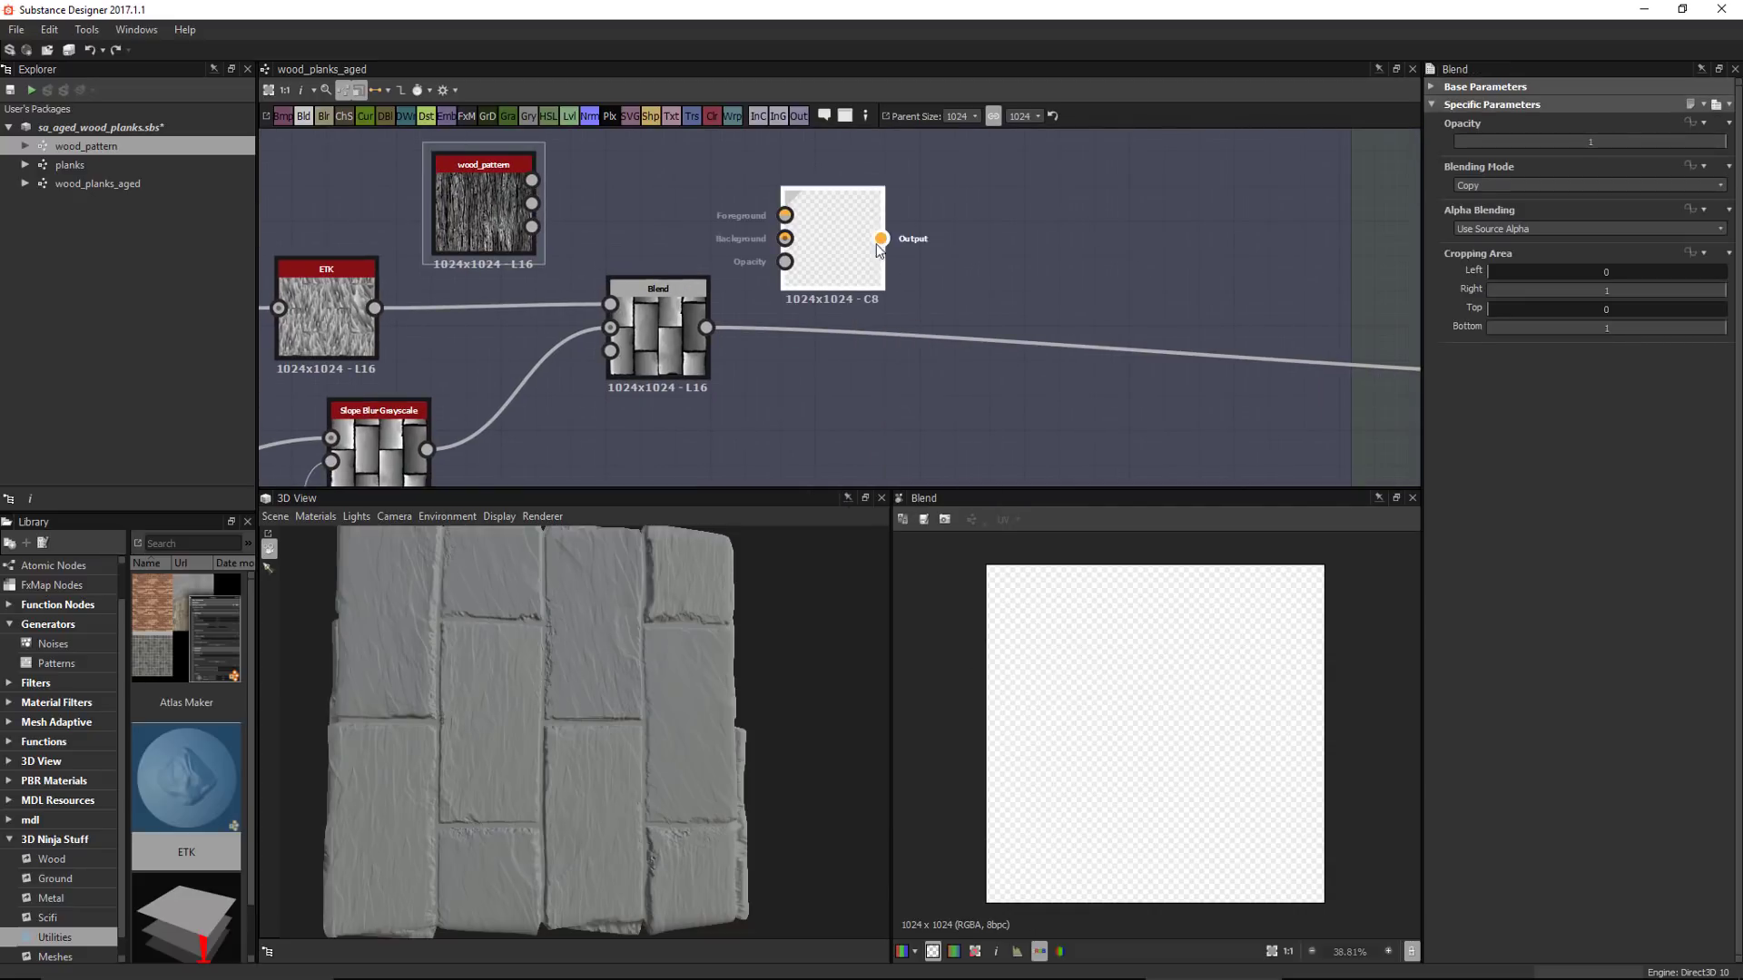
{"action": "left_click_drag", "start_coordinate": [532, 203], "coordinate": [882, 227]}
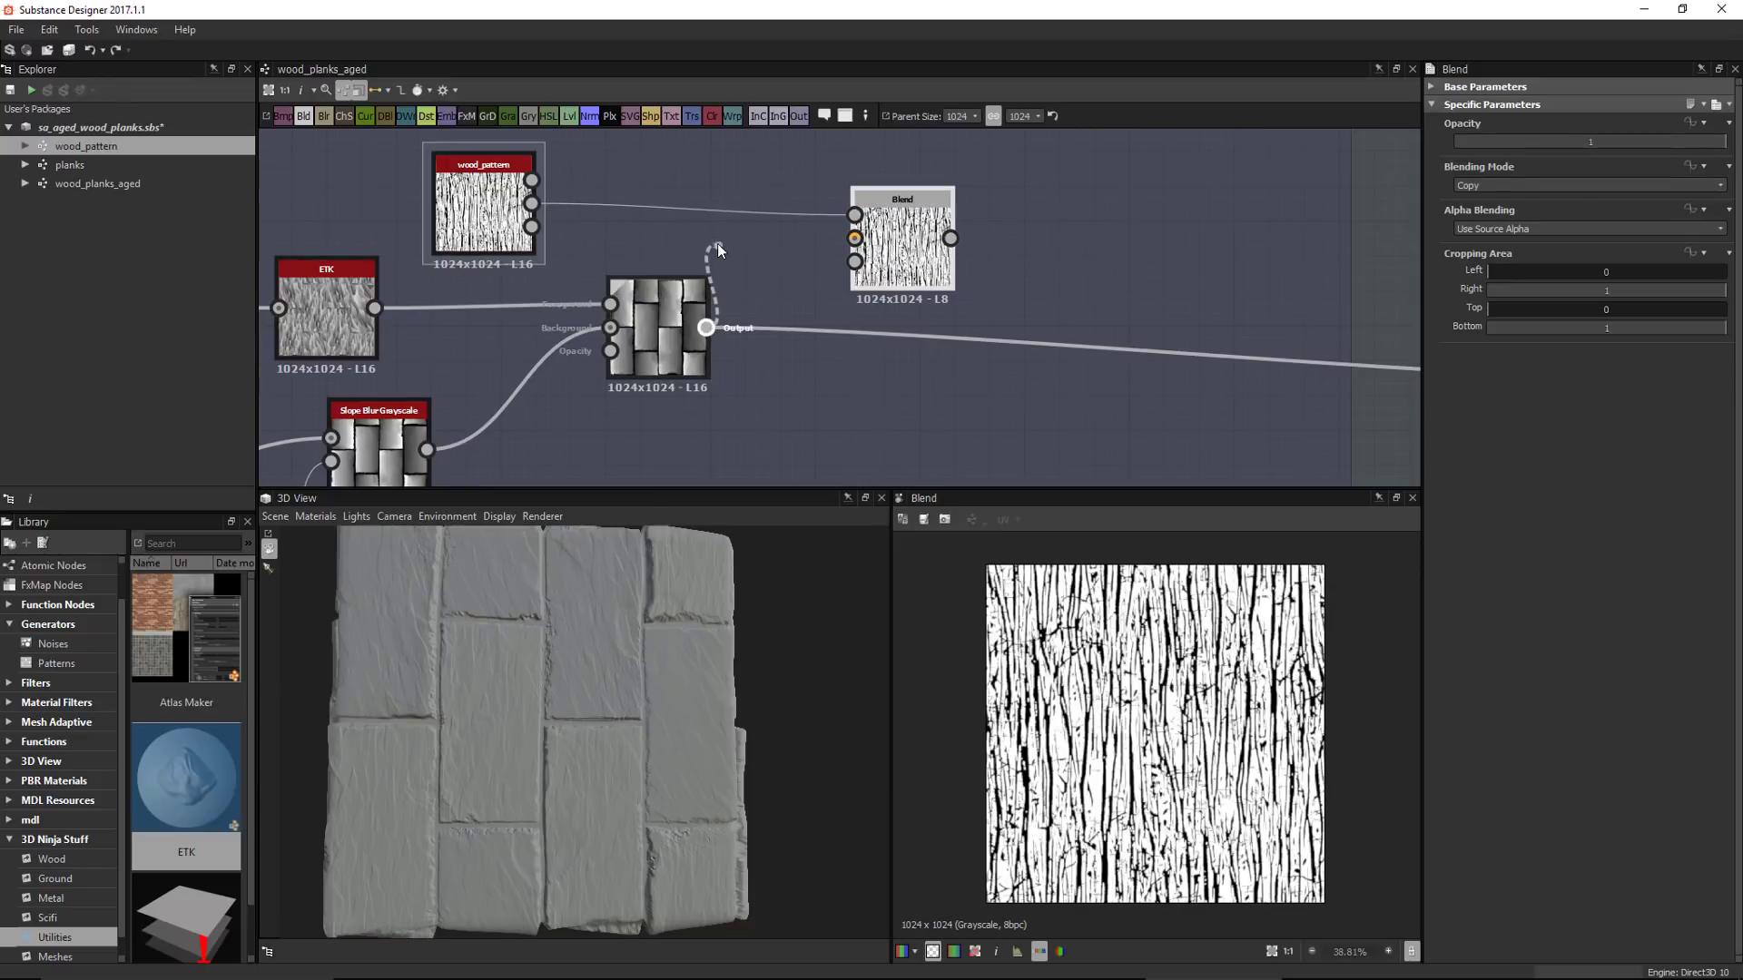
{"action": "left_click_drag", "start_coordinate": [717, 243], "coordinate": [854, 238]}
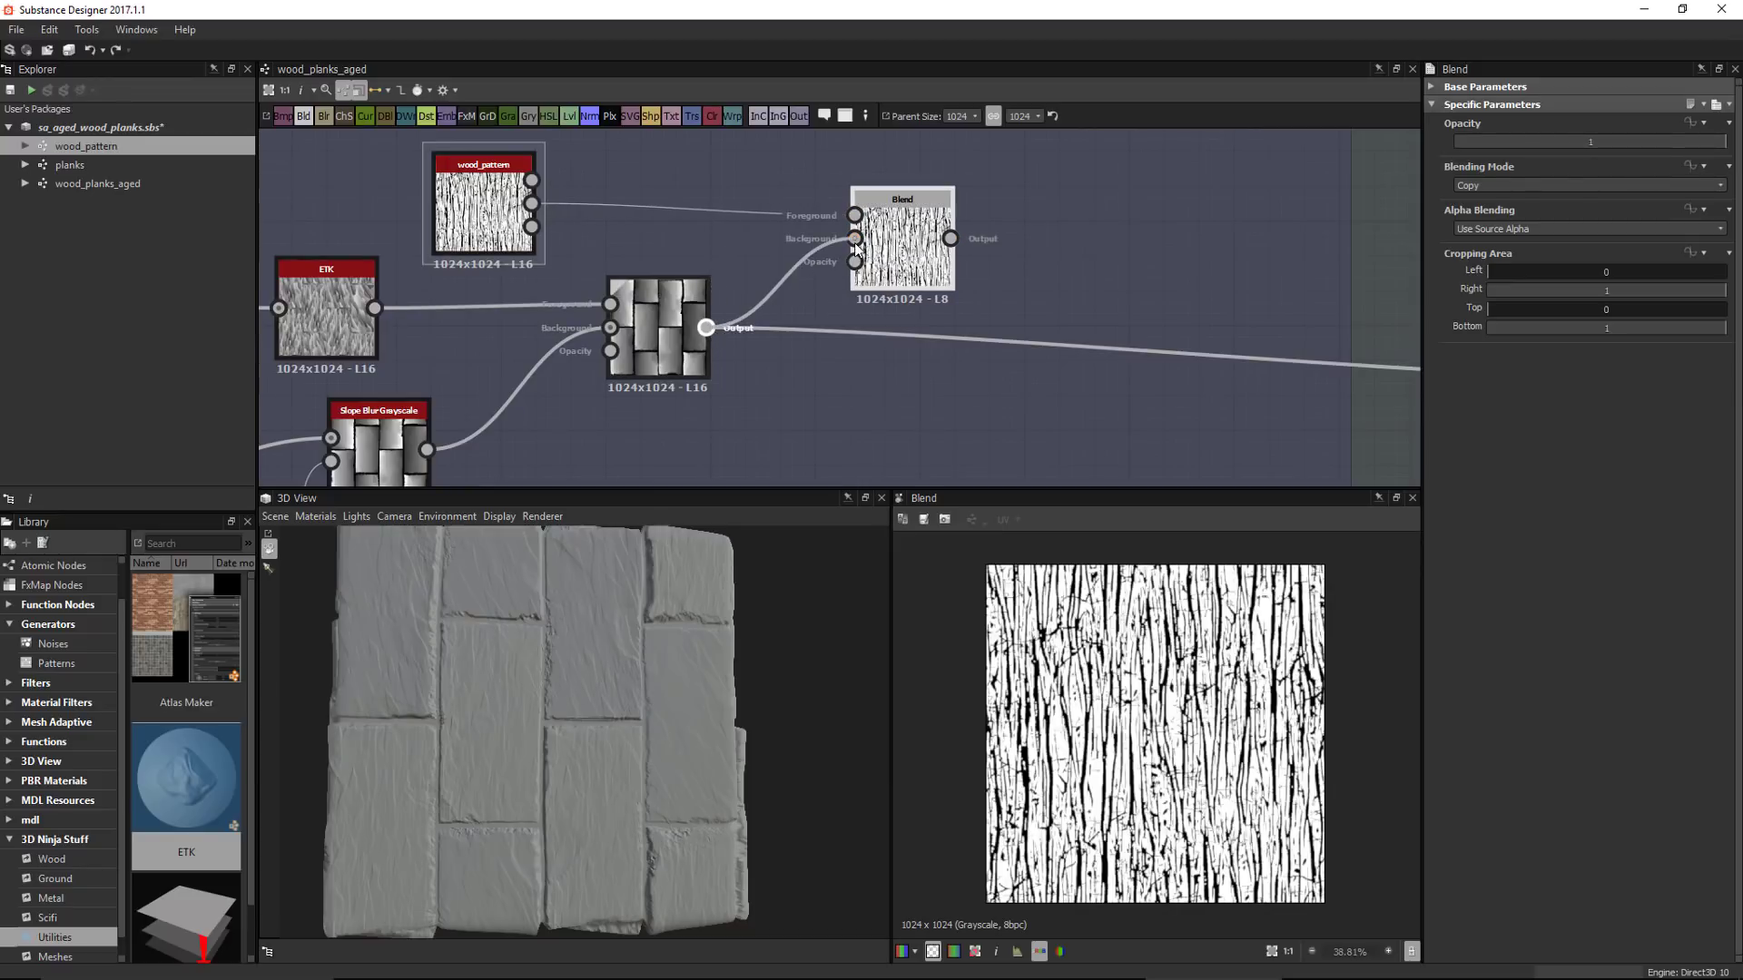
Set the cracks Blend to Multiply mode with an opacity of 0.9
{"action": "left_click", "coordinate": [1496, 186]}
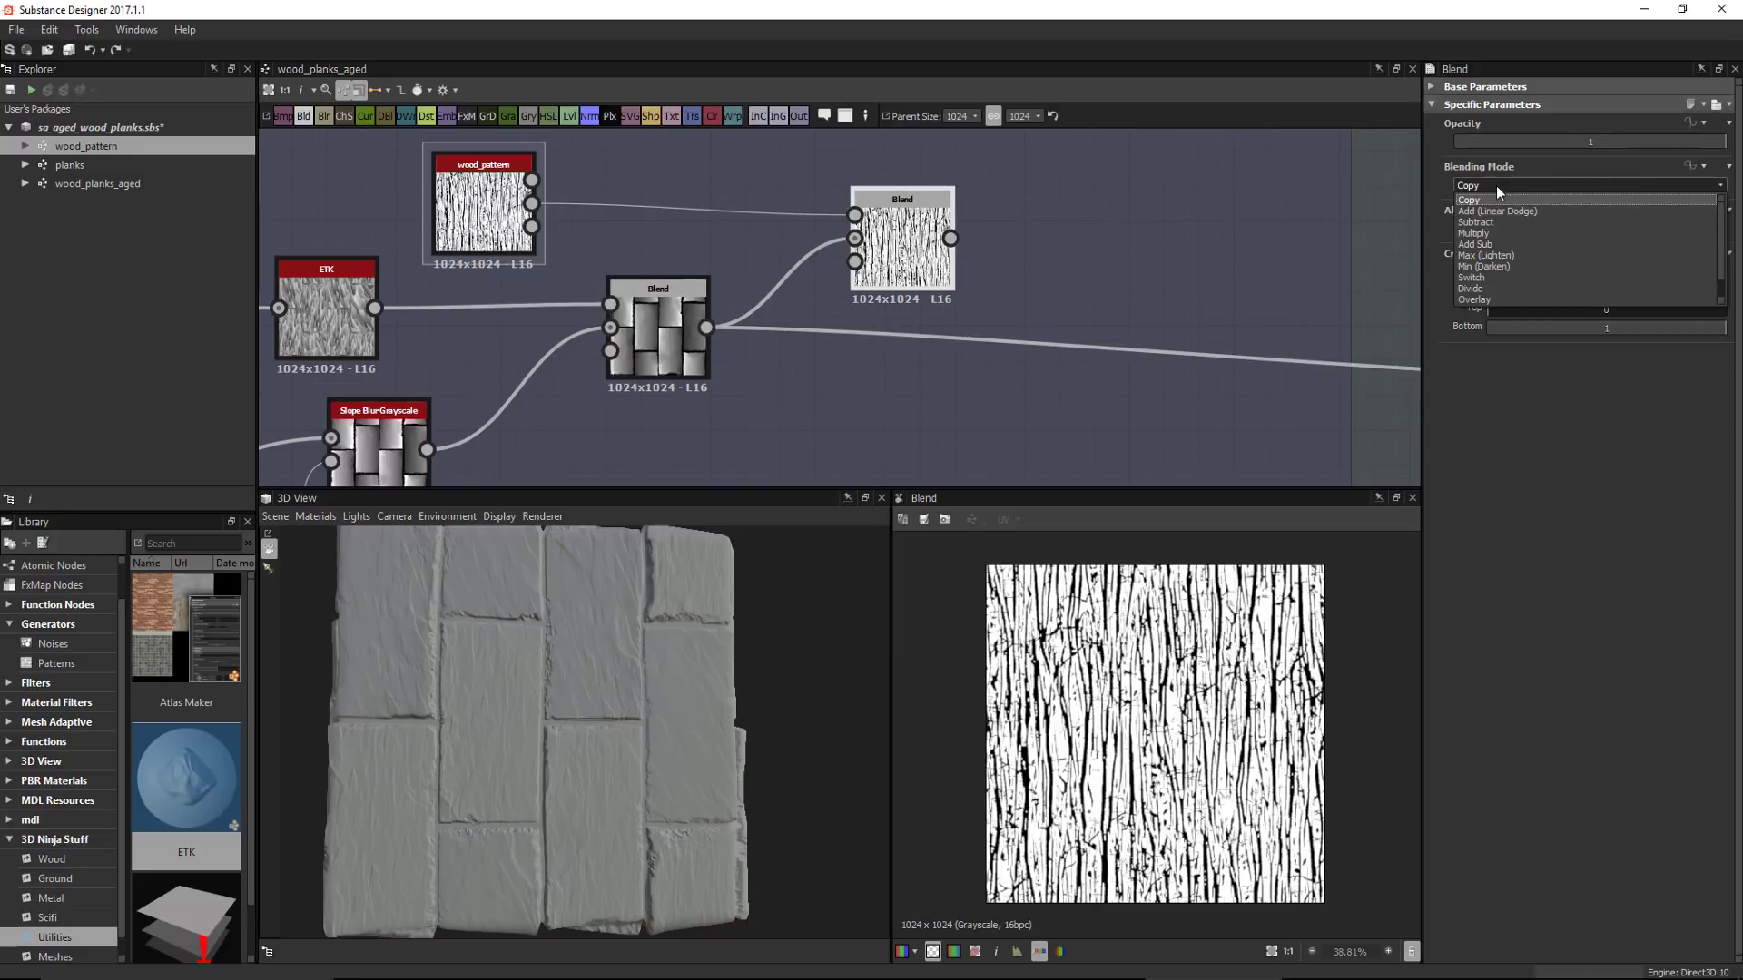
{"action": "left_click", "coordinate": [1483, 232]}
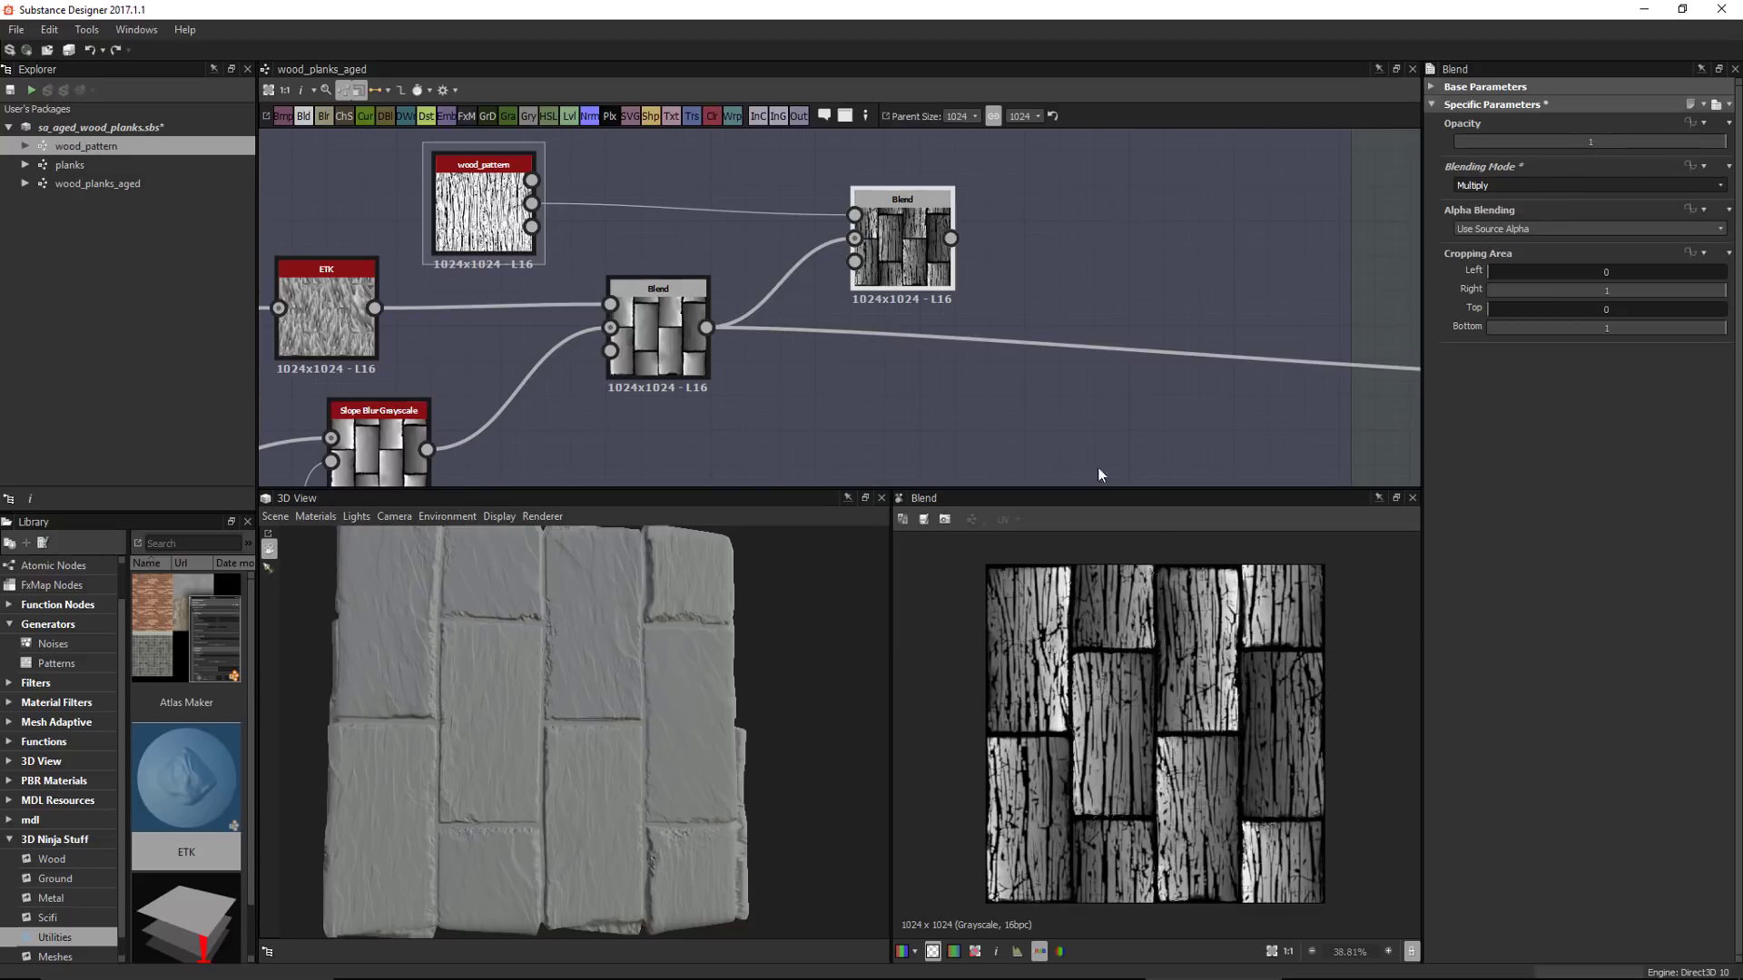
{"action": "scroll", "coordinate": [1103, 638], "scroll_direction": "up", "scroll_amount": 2}
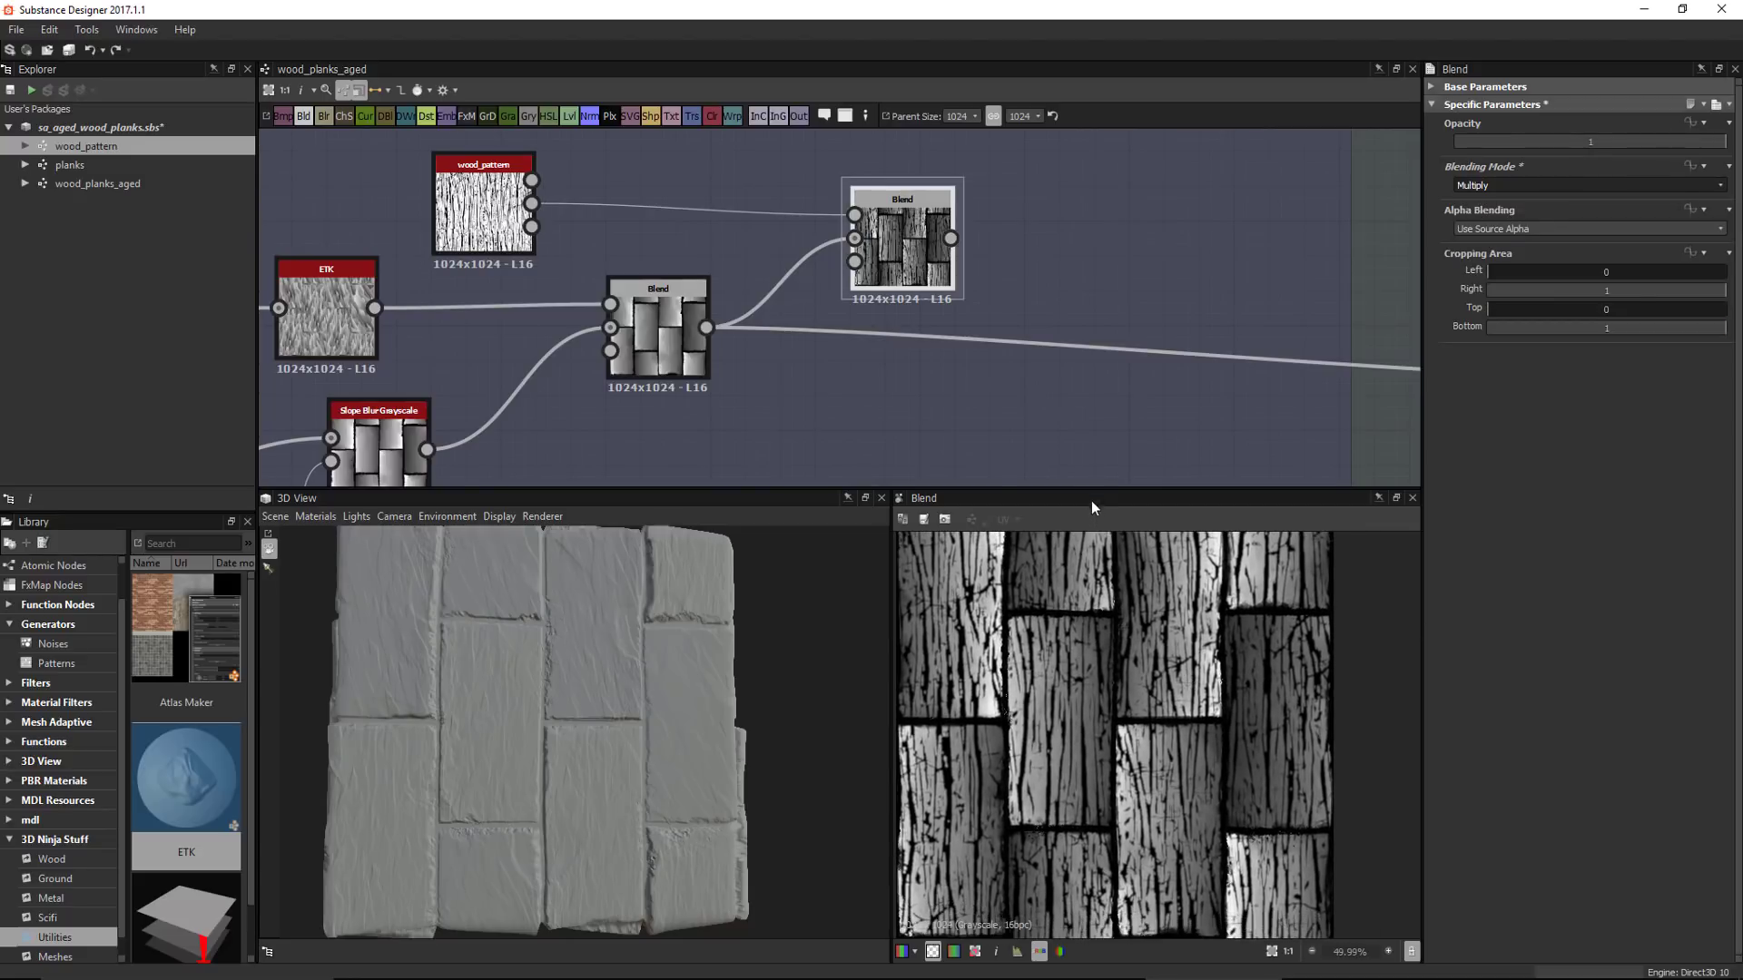
{"action": "left_click_drag", "start_coordinate": [1091, 492], "coordinate": [1092, 415]}
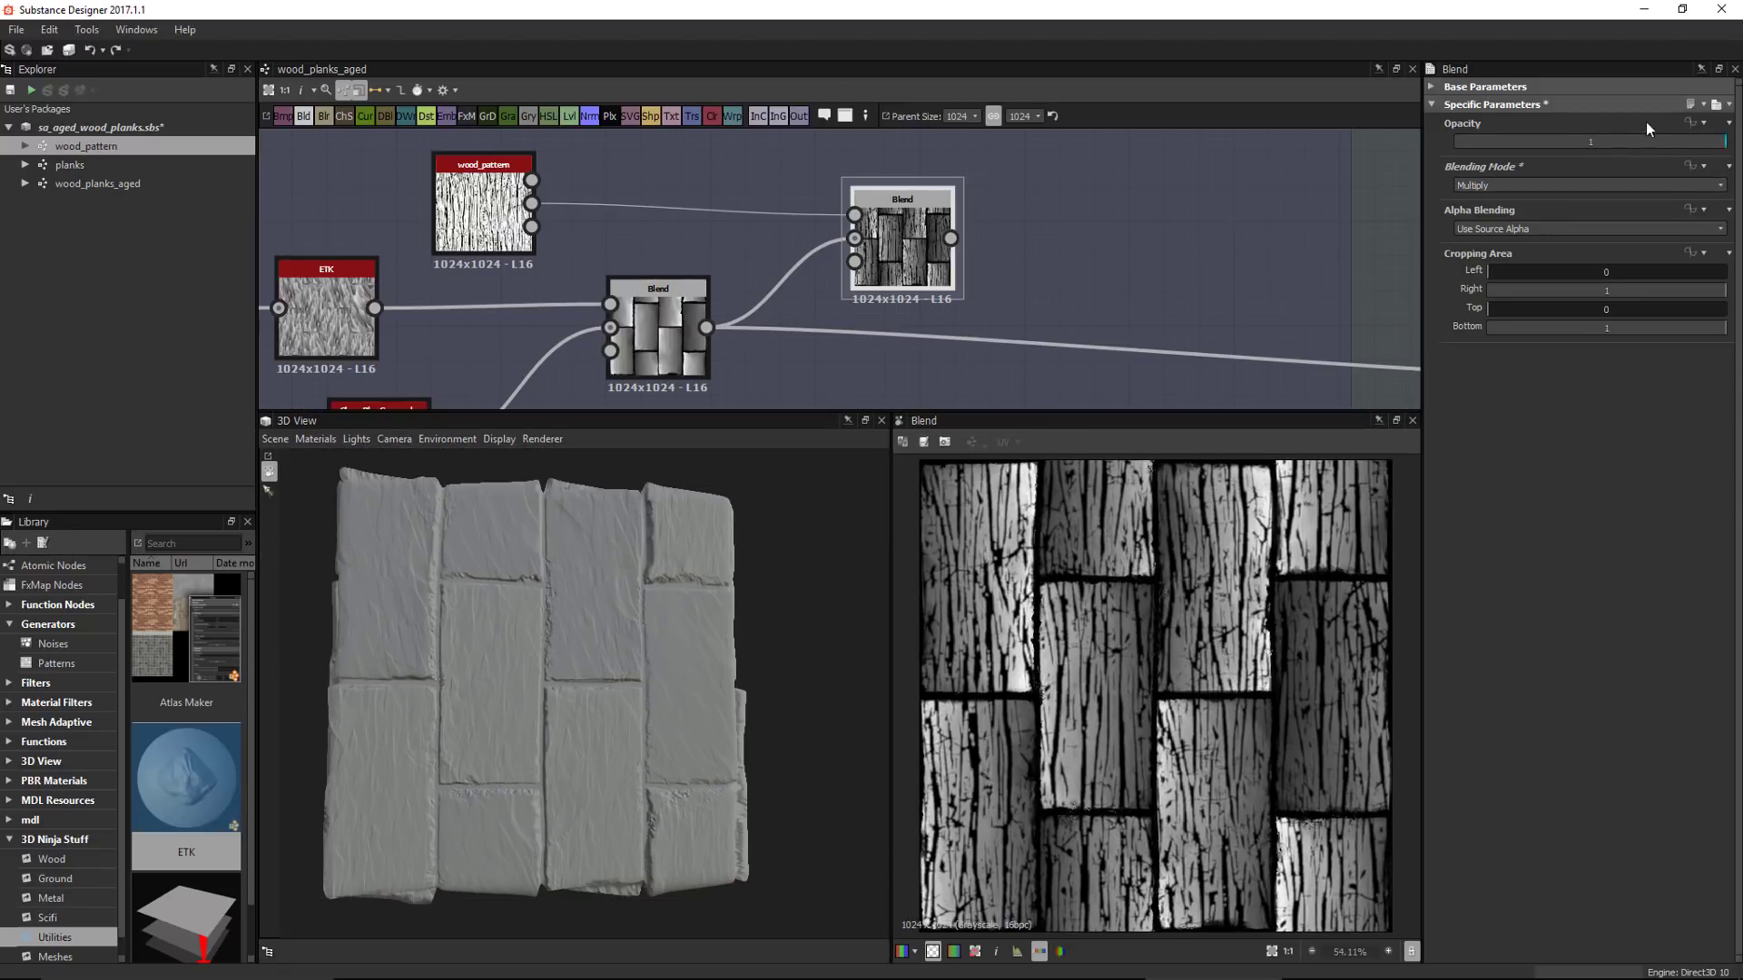
{"action": "left_click_drag", "start_coordinate": [1634, 142], "coordinate": [1698, 143]}
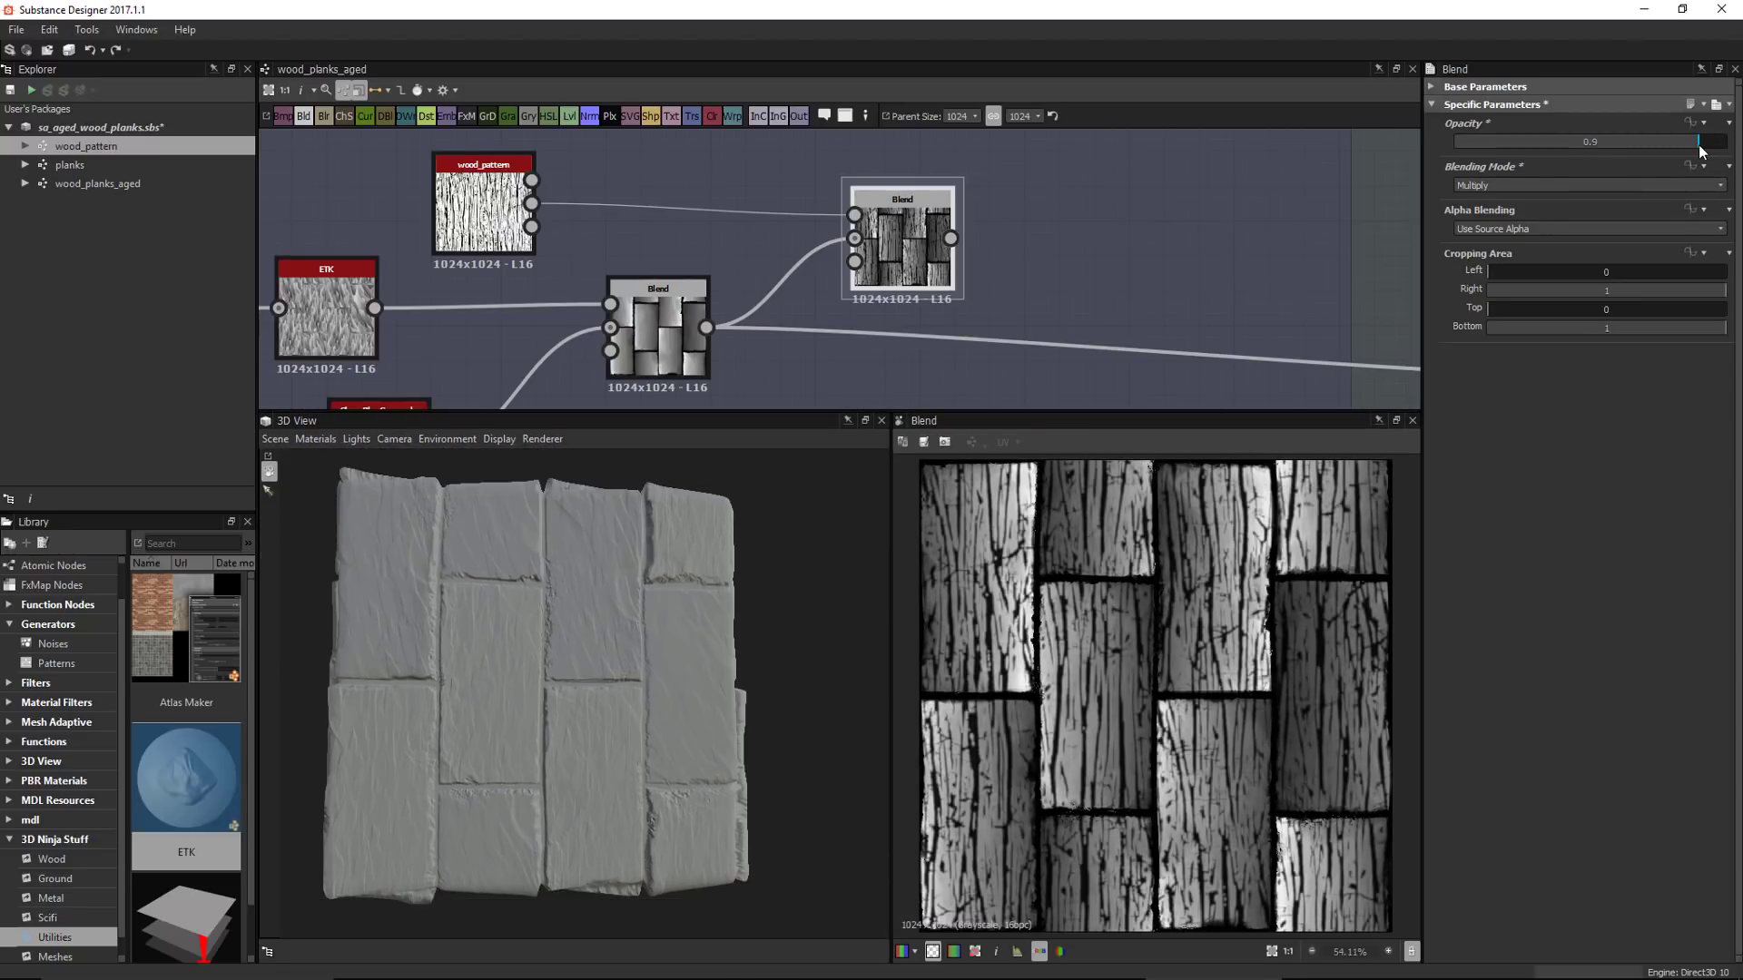
Compare the wood_pattern's Cracks output with the cracked planks from the new Blend in the 2D preview
{"action": "scroll", "coordinate": [1264, 543], "scroll_direction": "up", "scroll_amount": 1}
{"action": "double_click", "coordinate": [434, 222]}
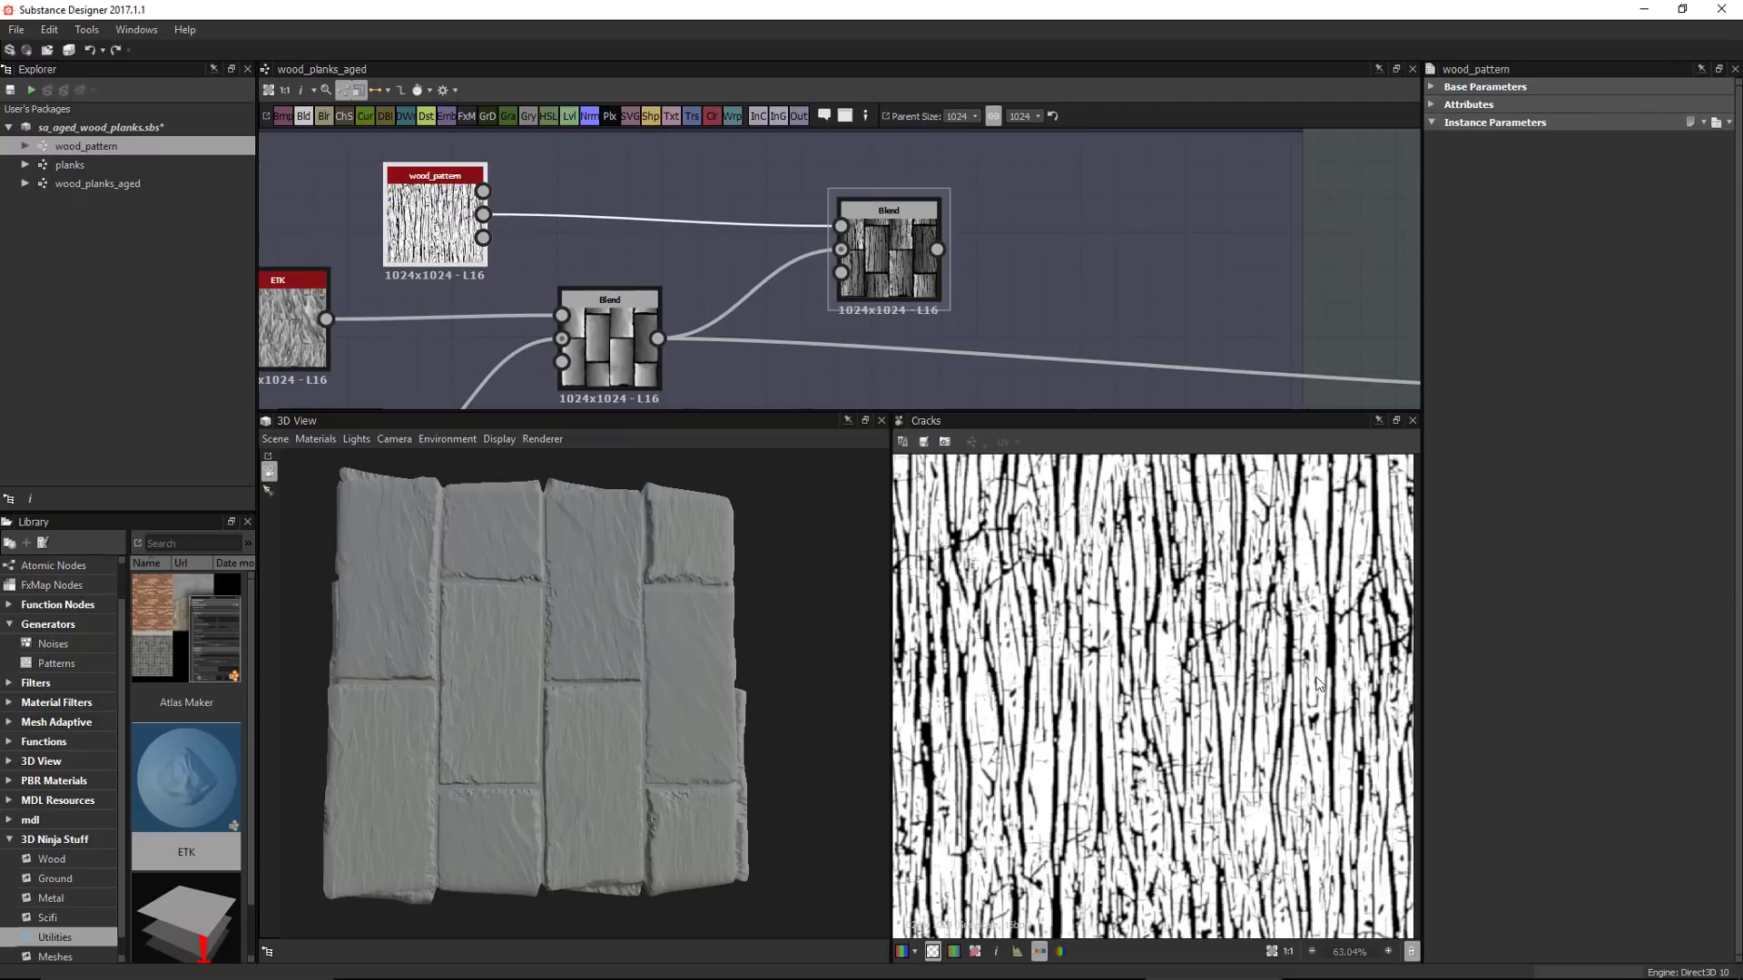
{"action": "double_click", "coordinate": [894, 252]}
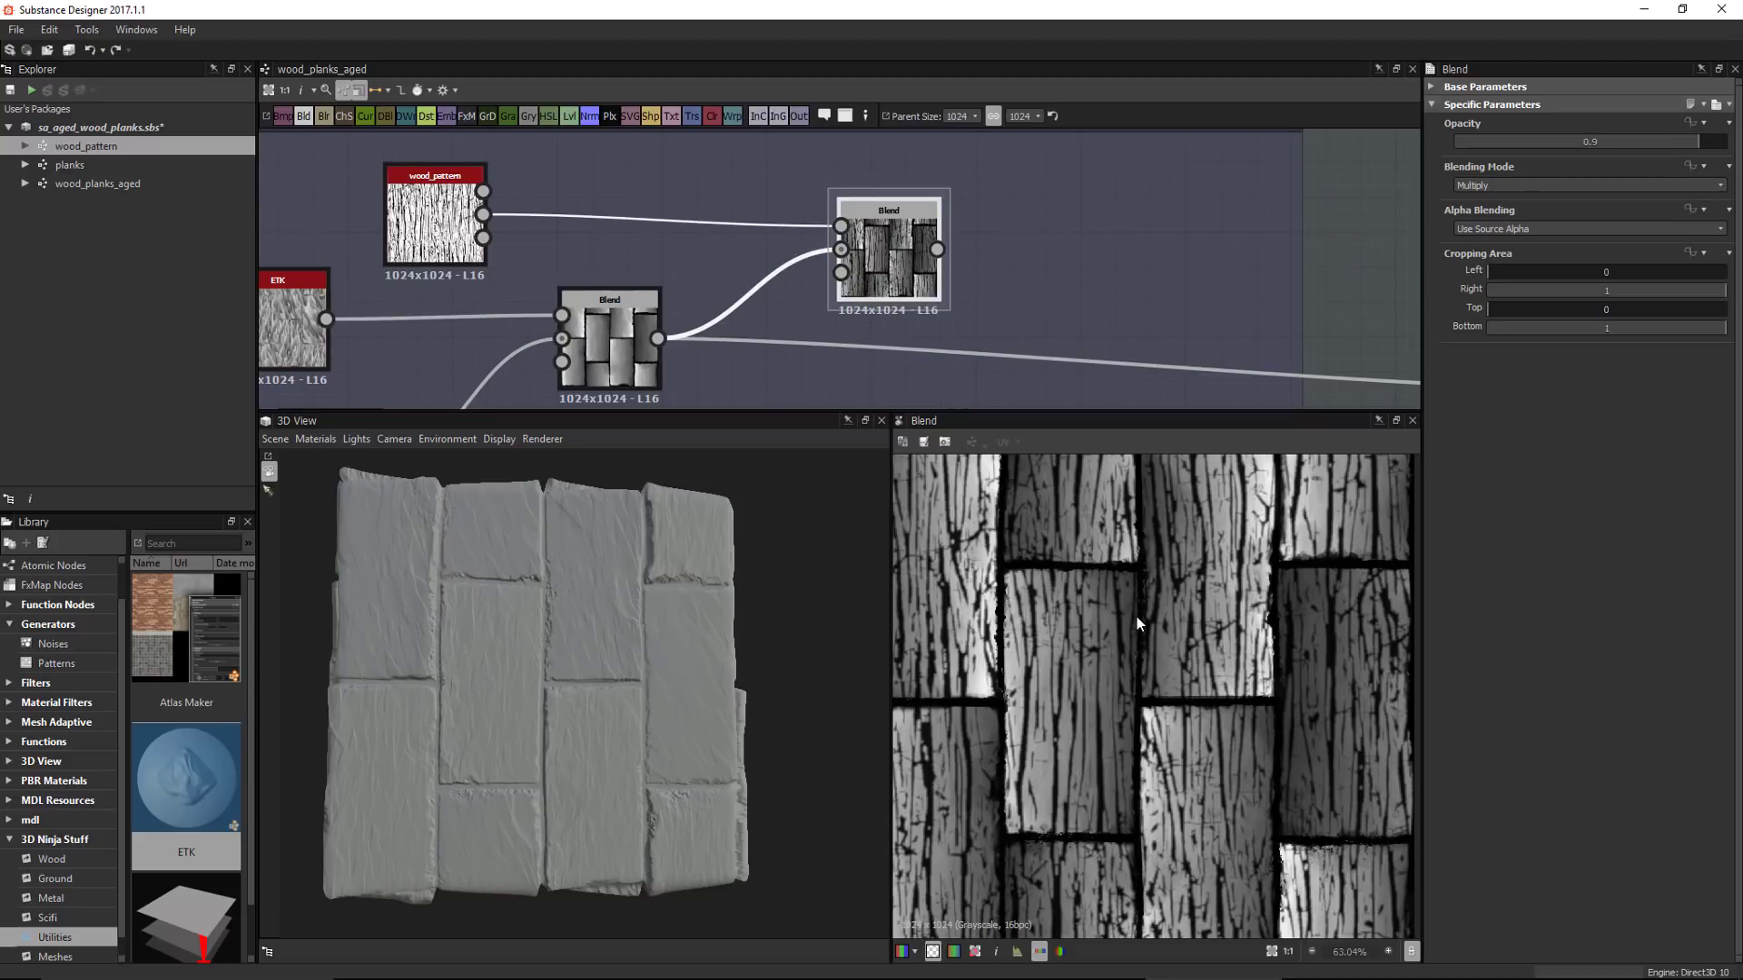
{"action": "scroll", "coordinate": [1256, 695], "scroll_direction": "up", "scroll_amount": 1}
{"action": "middle_click_drag", "start_coordinate": [1253, 695], "coordinate": [1202, 706]}
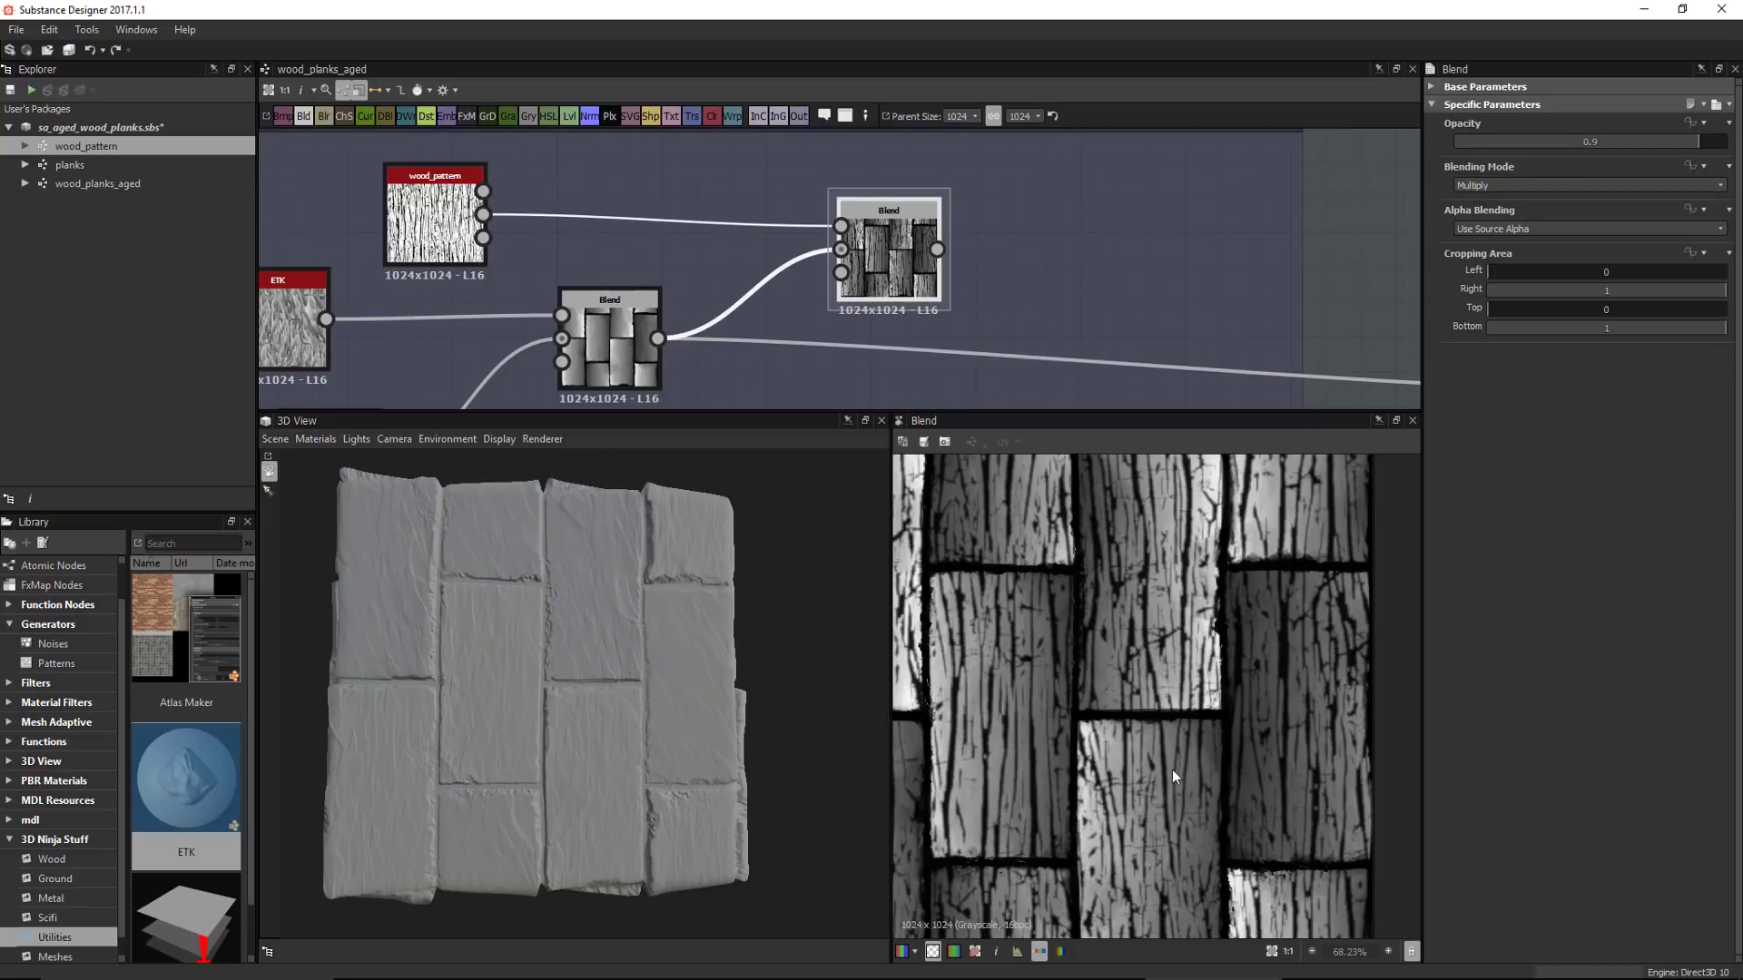
Move the cracks Blend farther from the wood_pattern node to make room between them
{"action": "key", "text": "f"}
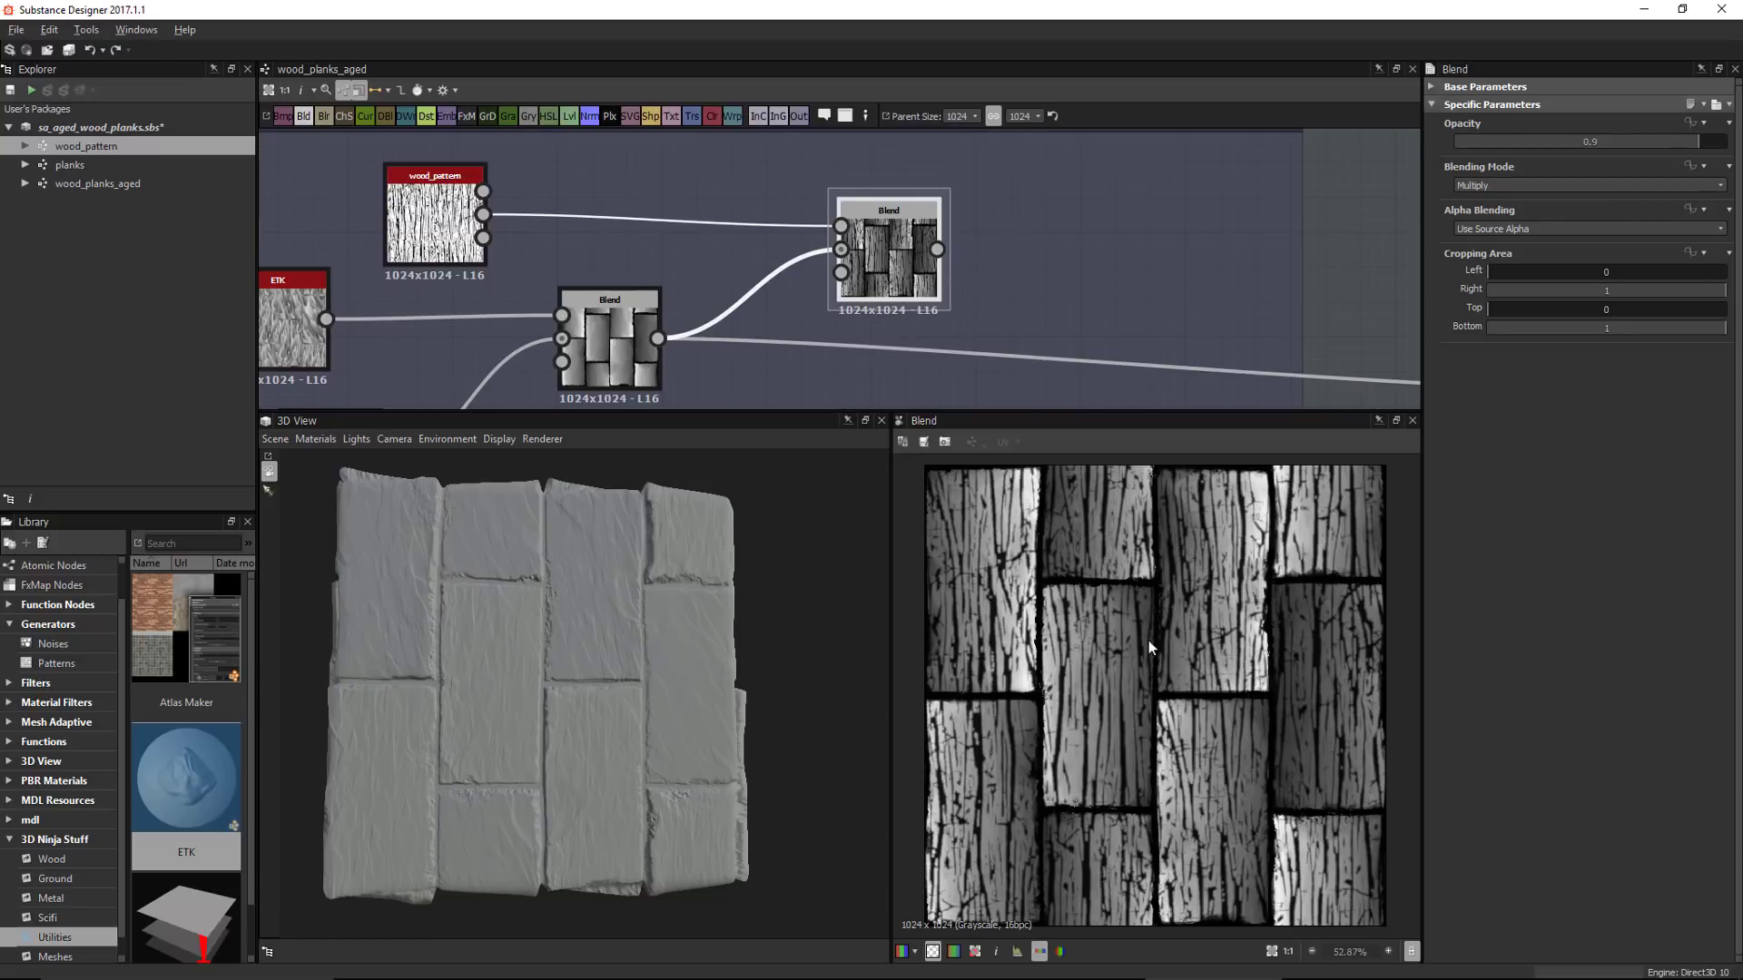
{"action": "scroll", "coordinate": [1148, 644], "scroll_direction": "up", "scroll_amount": 3}
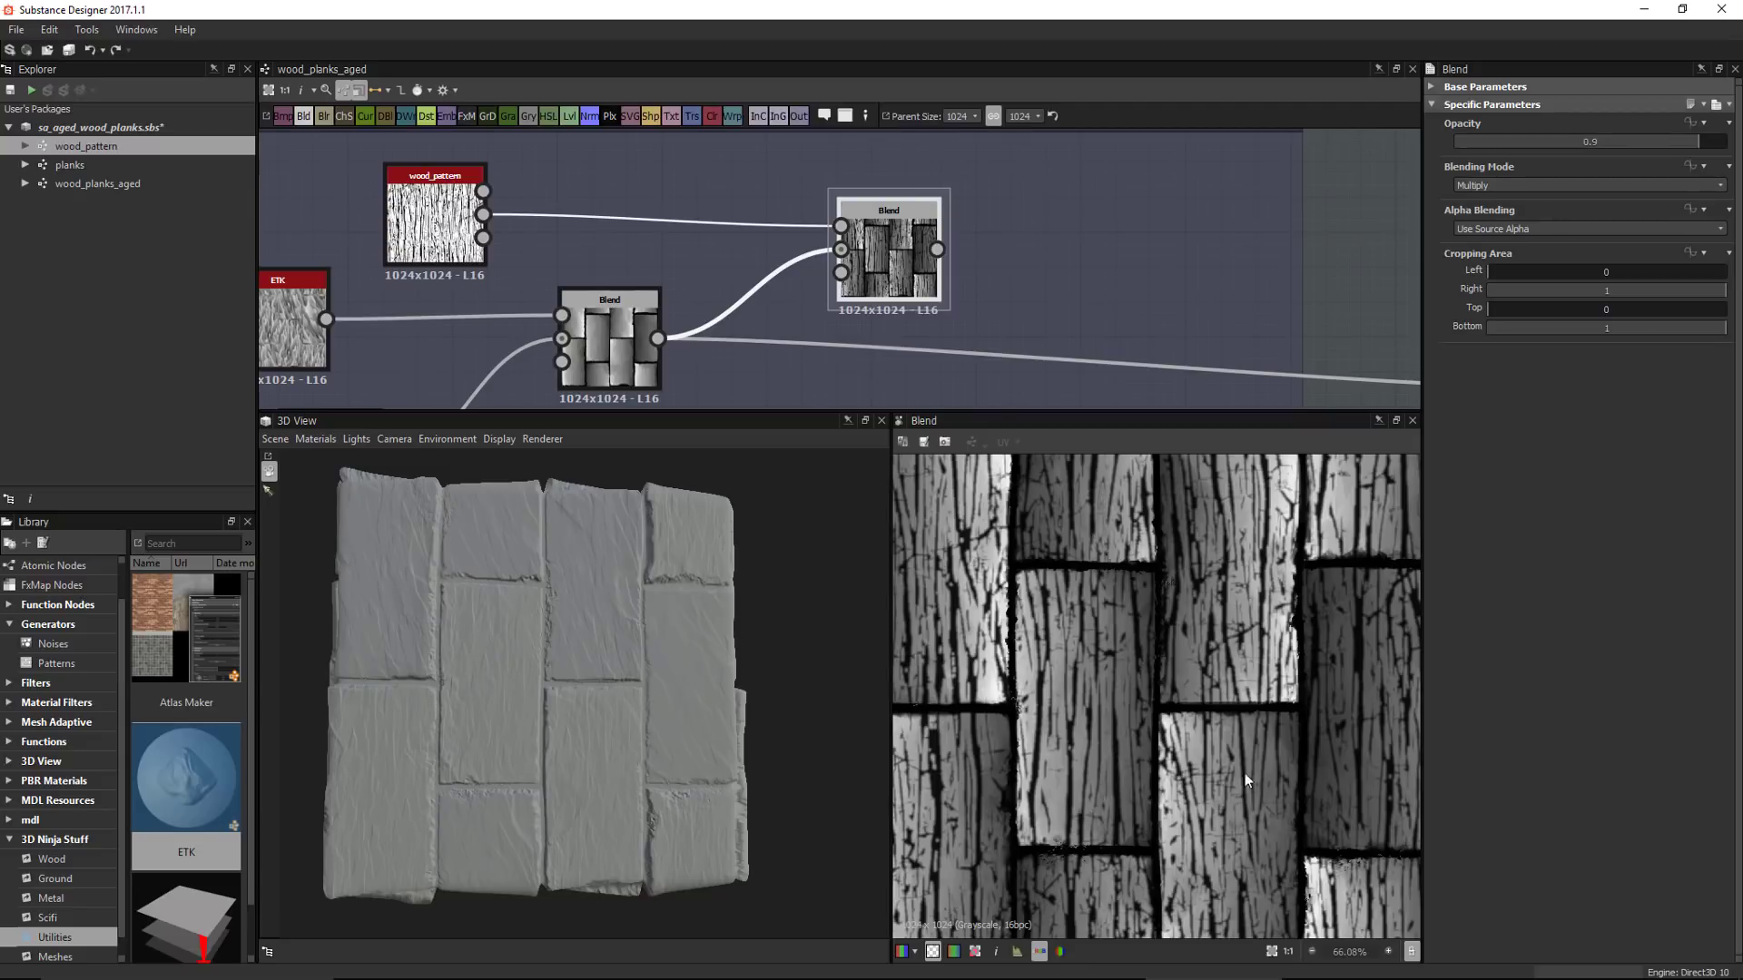
{"action": "middle_click_drag", "start_coordinate": [881, 344], "coordinate": [1009, 341]}
{"action": "left_click_drag", "start_coordinate": [1017, 241], "coordinate": [1117, 241]}
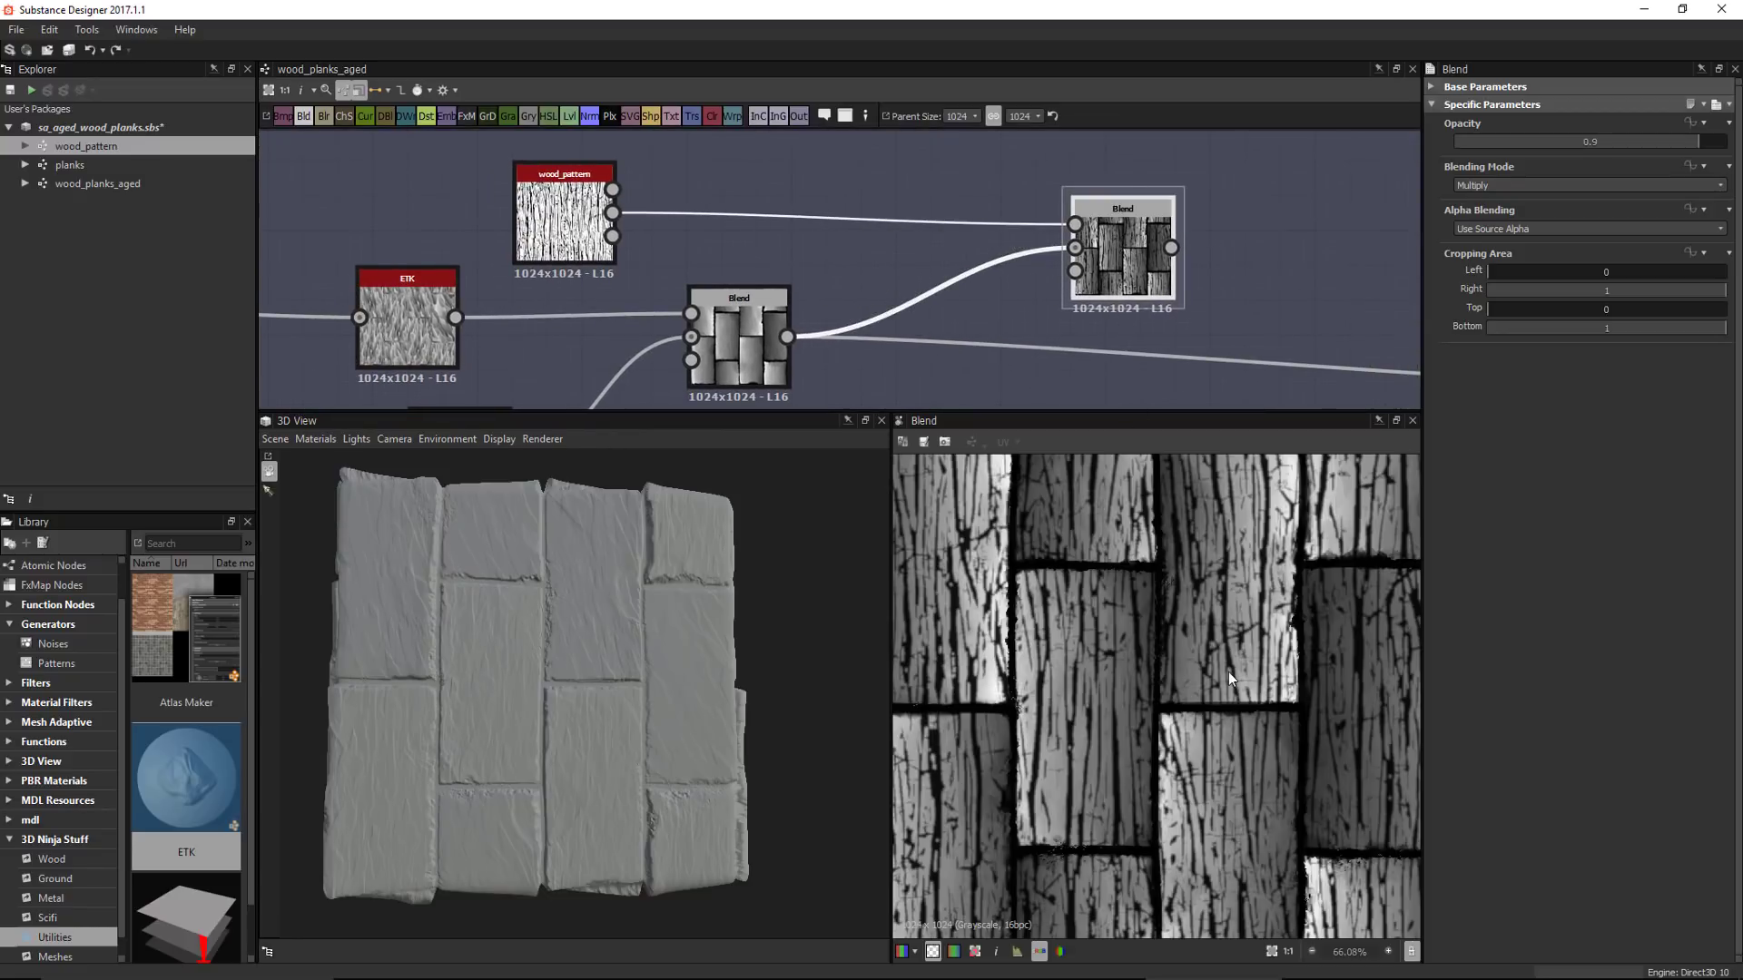
{"action": "middle_click_drag", "start_coordinate": [868, 341], "coordinate": [900, 330]}
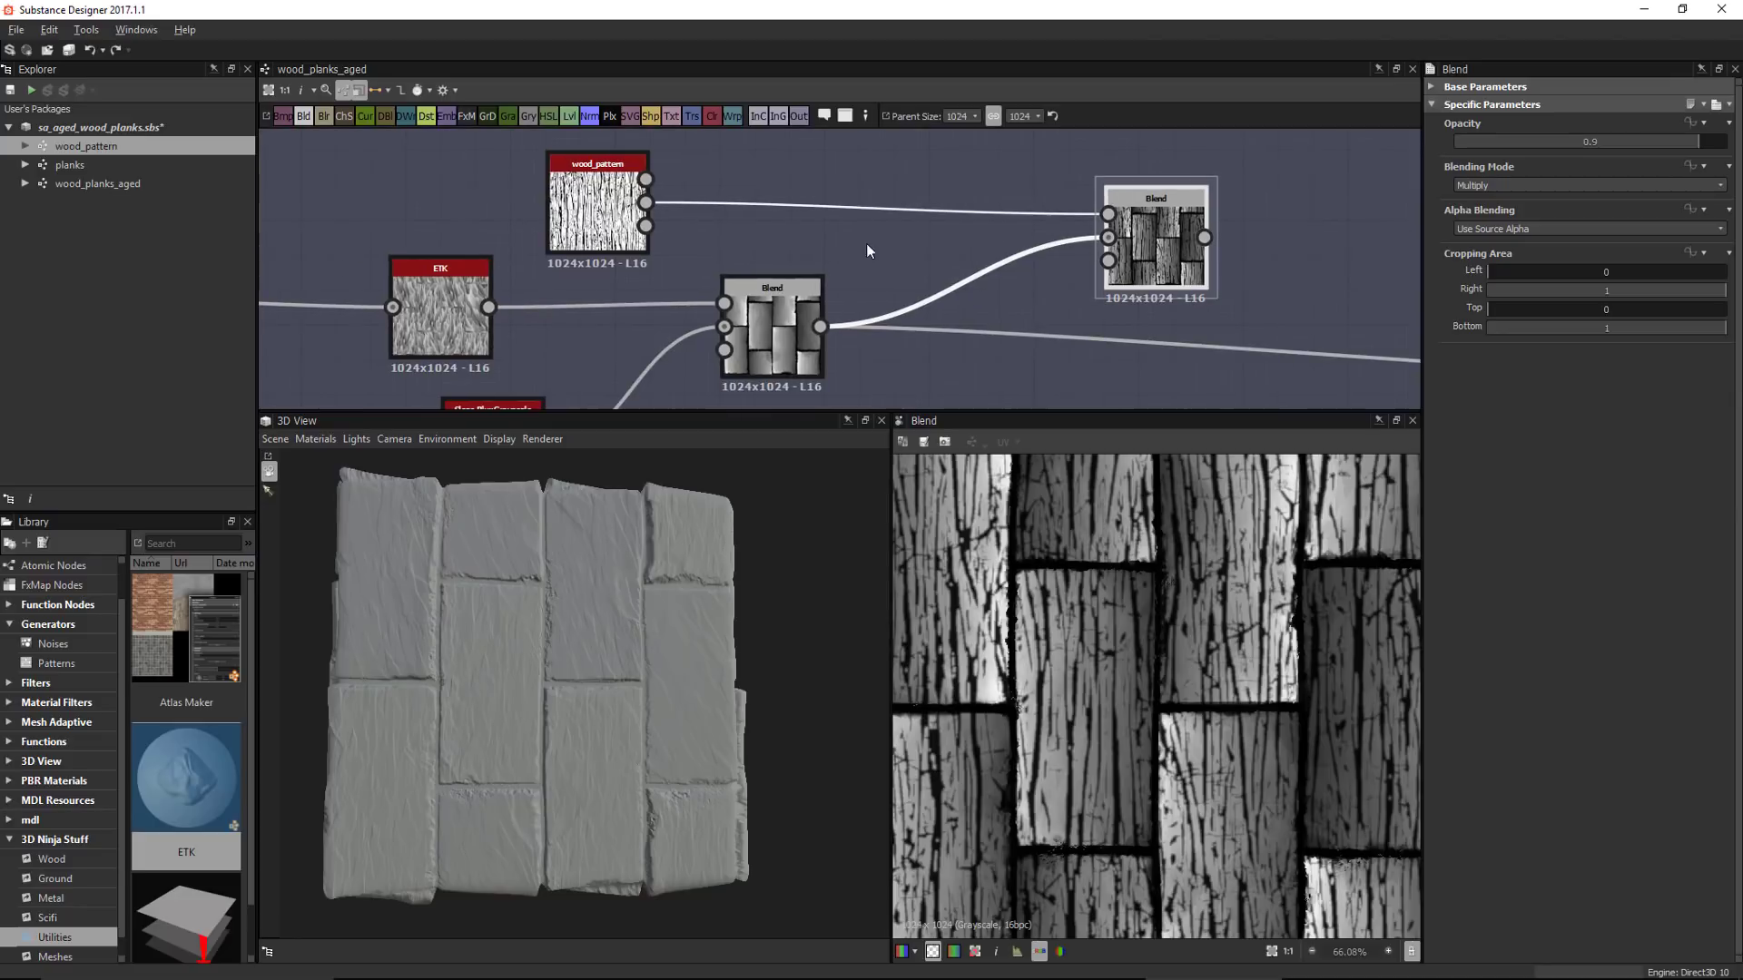
Add a Directional Warp node between wood_pattern and the cracks Blend, with wood_pattern's Cracks output as its input
{"action": "right_click", "coordinate": [869, 233]}
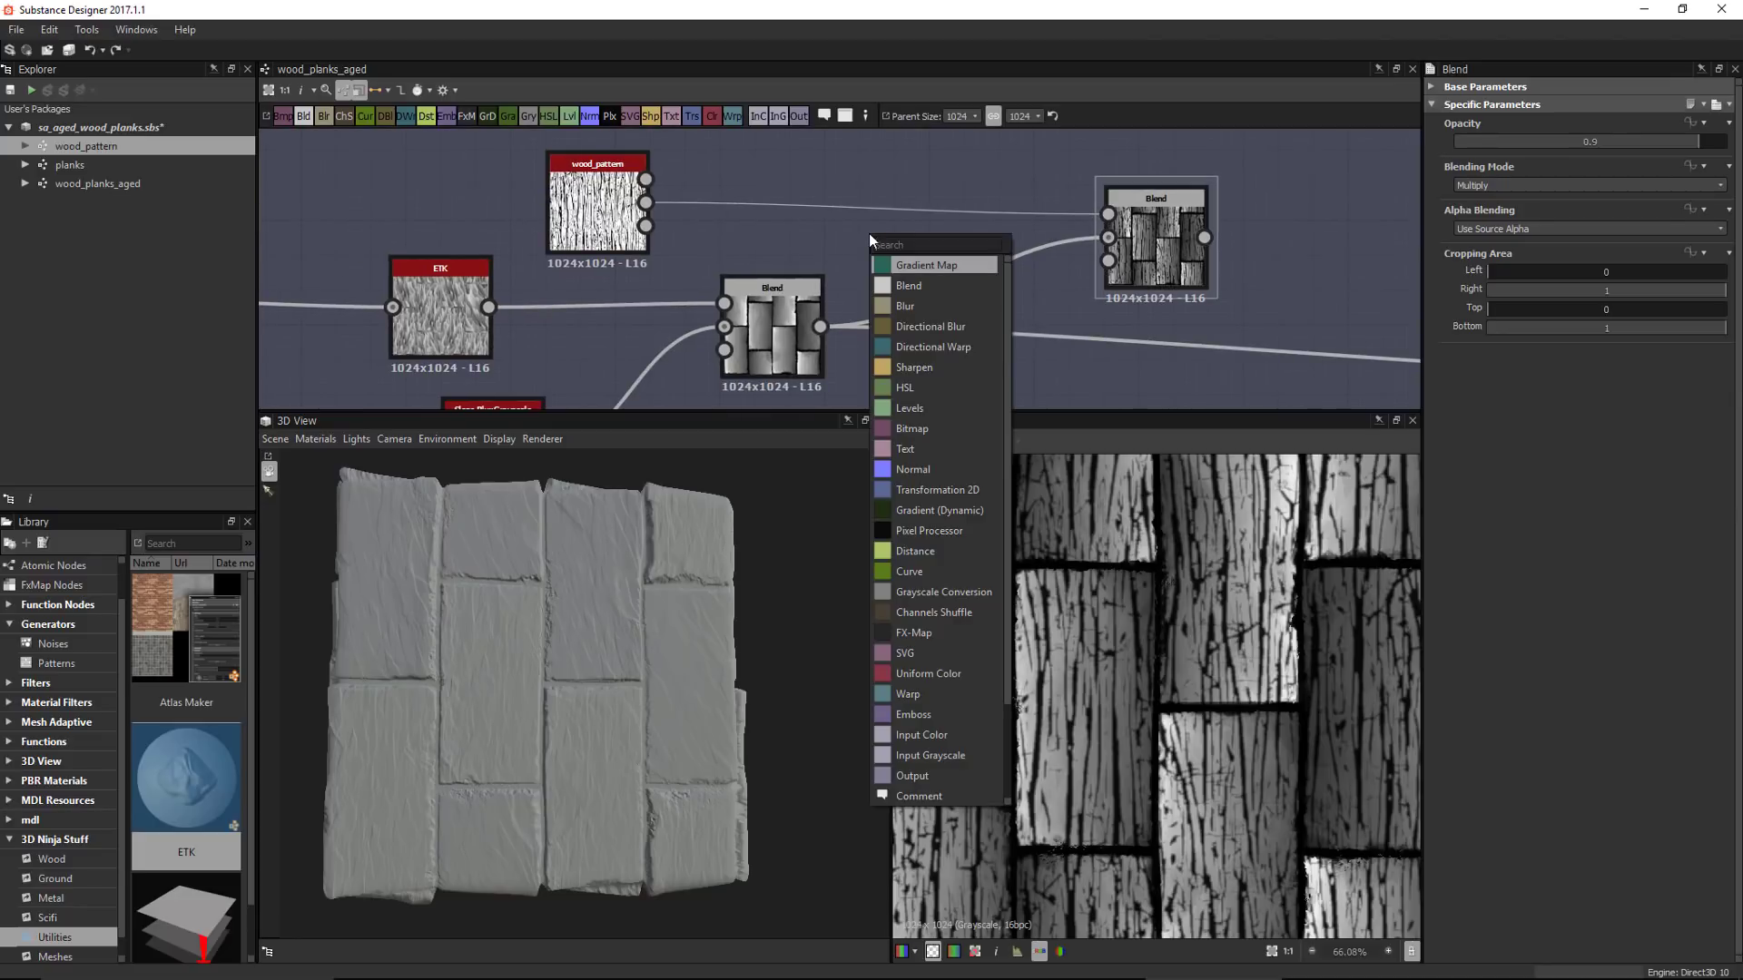
{"action": "left_click", "coordinate": [918, 347]}
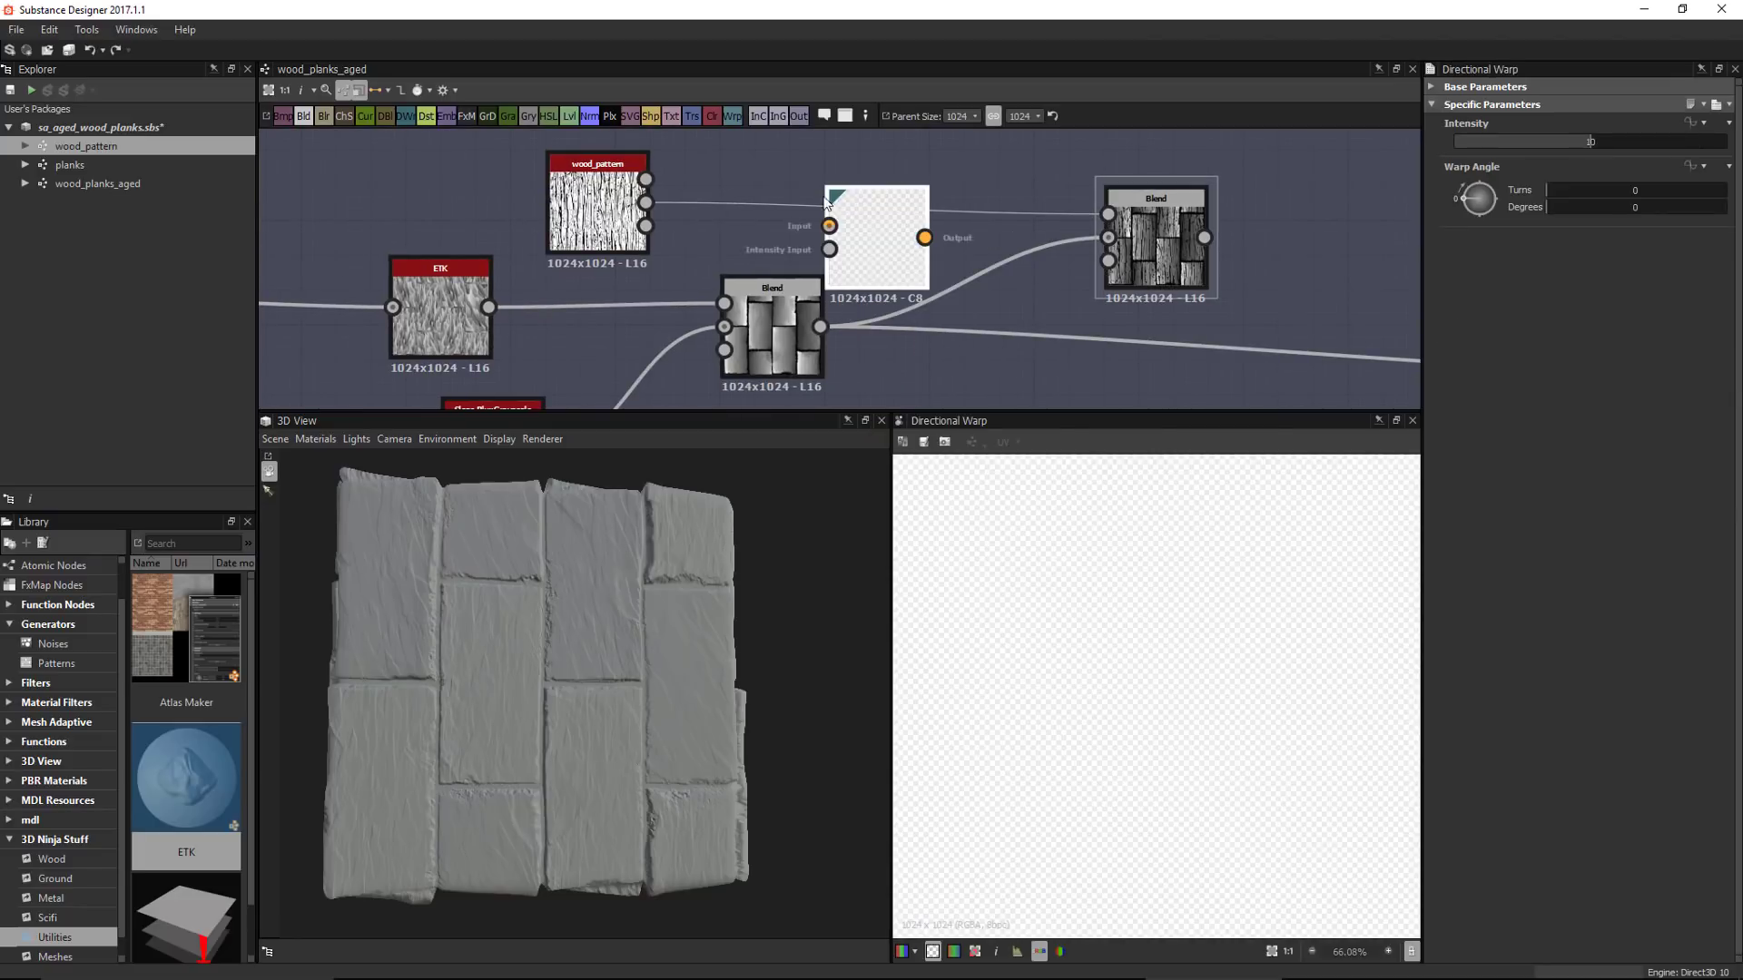
{"action": "left_click_drag", "start_coordinate": [646, 202], "coordinate": [830, 225]}
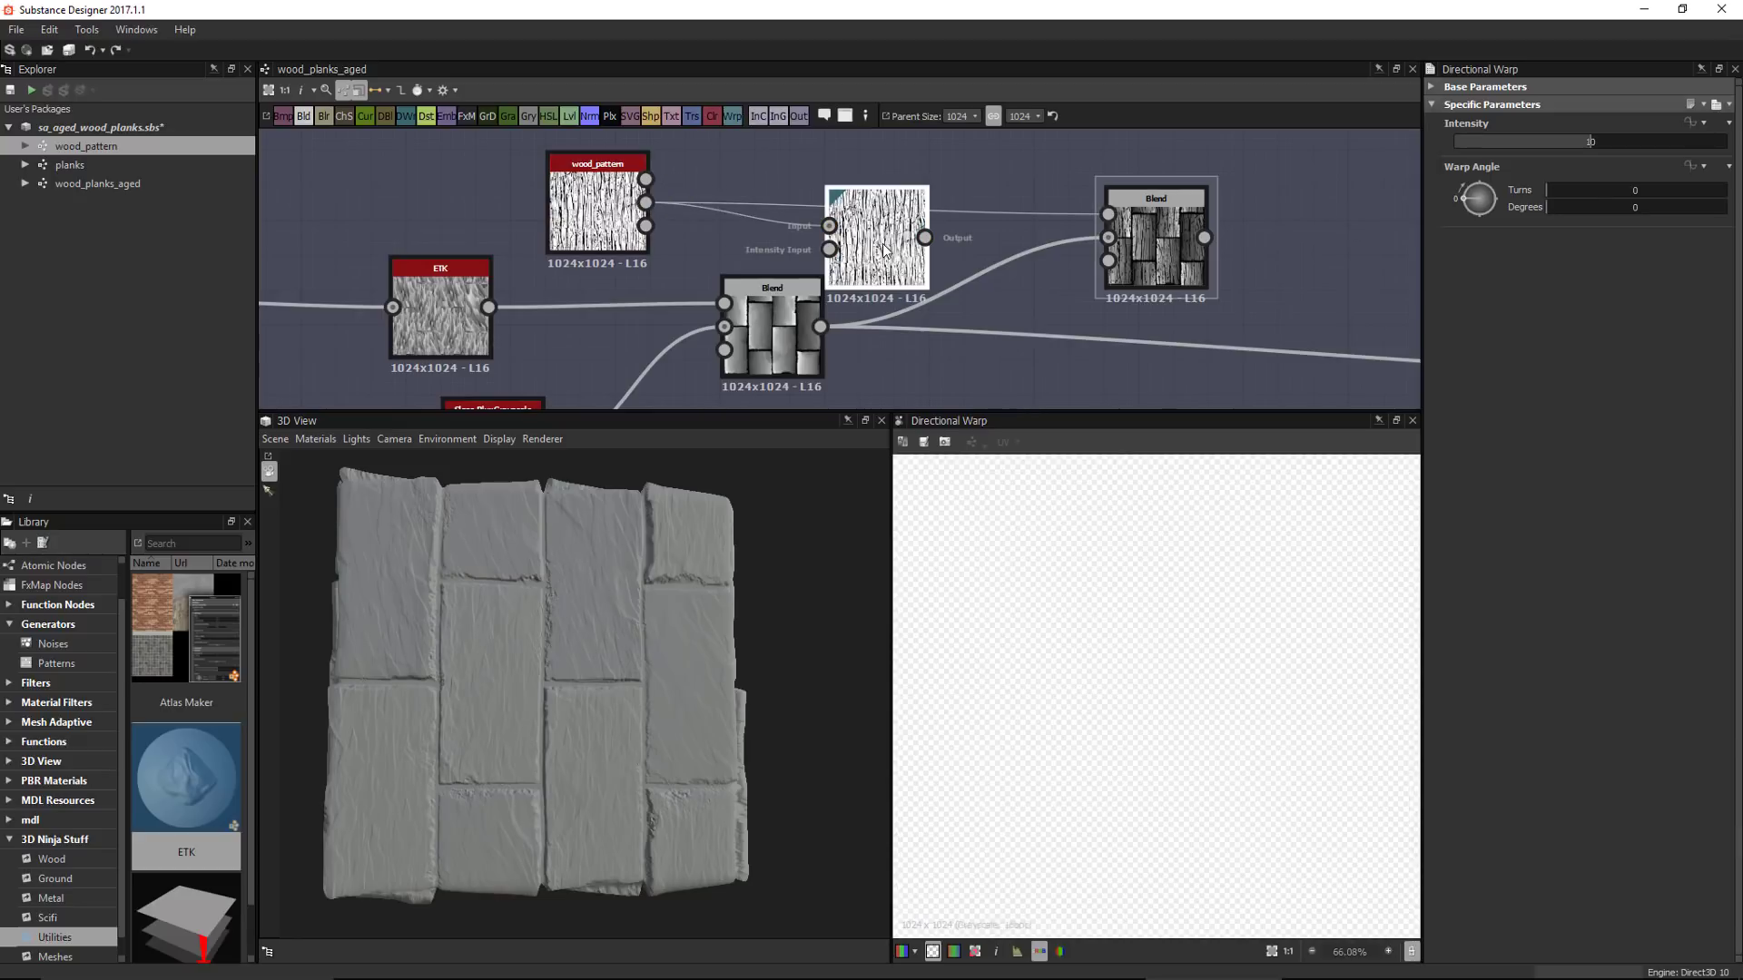
{"action": "scroll", "coordinate": [681, 264], "scroll_direction": "down", "scroll_amount": 1}
{"action": "middle_click_drag", "start_coordinate": [646, 268], "coordinate": [773, 238]}
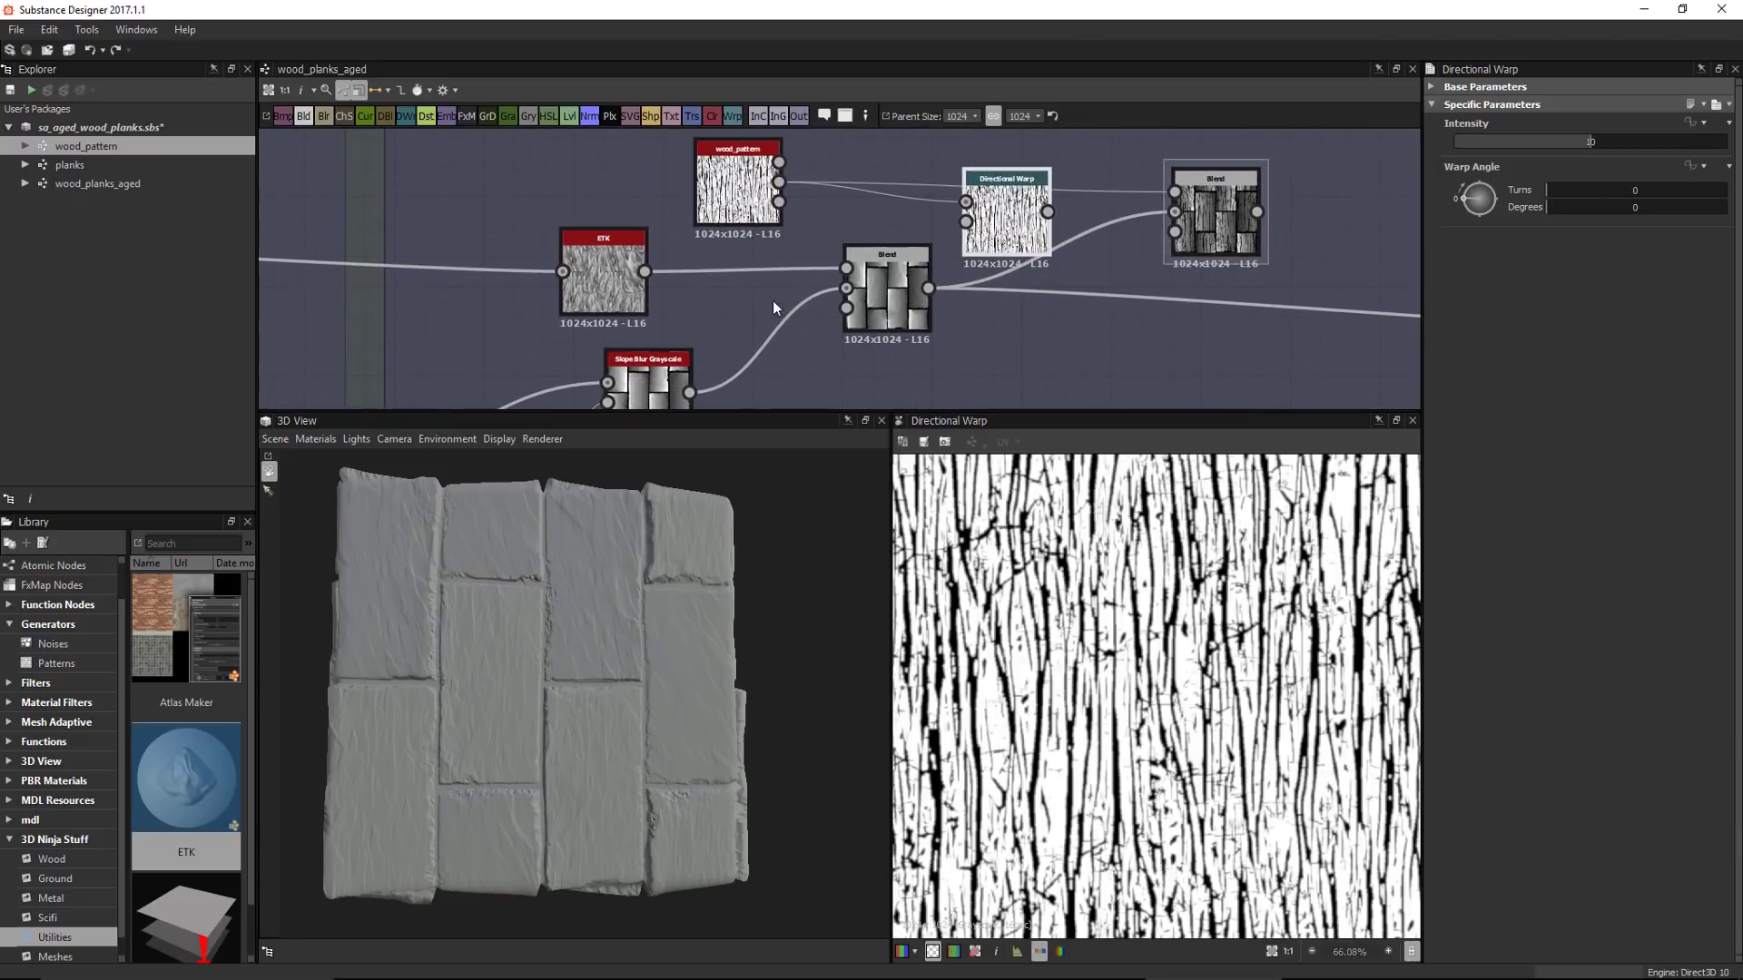
Feed the plank gradient Warp that drives the Facet Edges ETK into the Directional Warp's Intensity Input and preview the warped cracks
{"action": "double_click", "coordinate": [581, 272]}
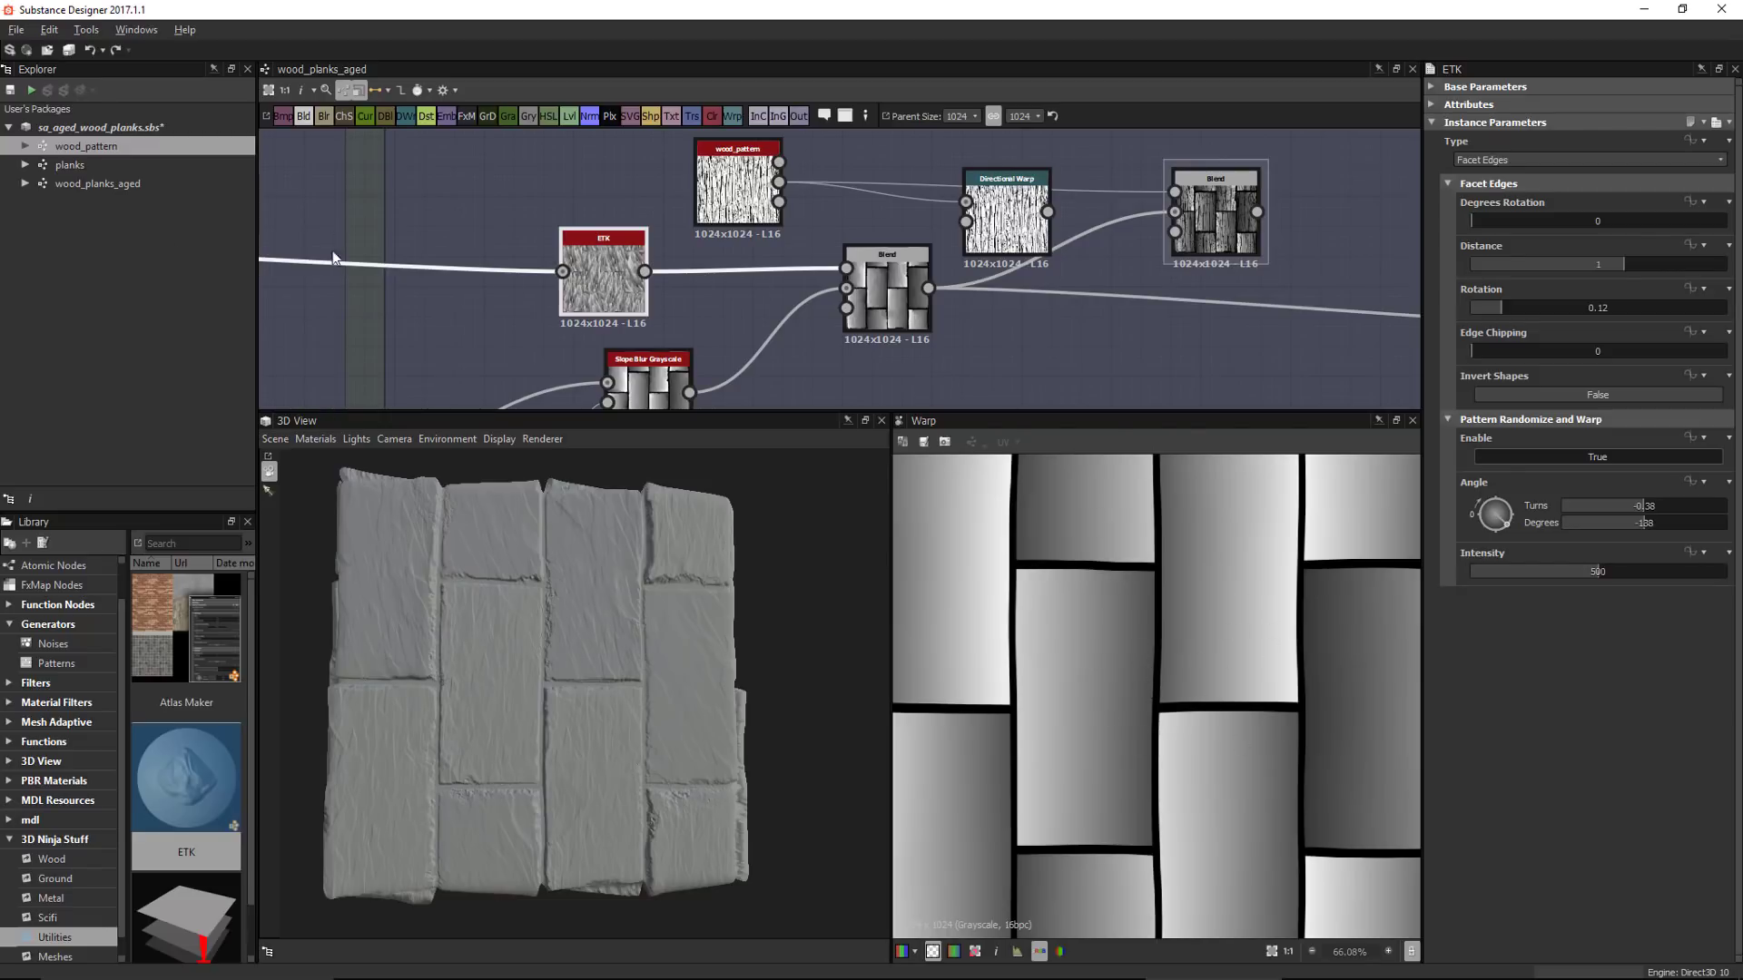
{"action": "middle_click_drag", "start_coordinate": [849, 229], "coordinate": [806, 232]}
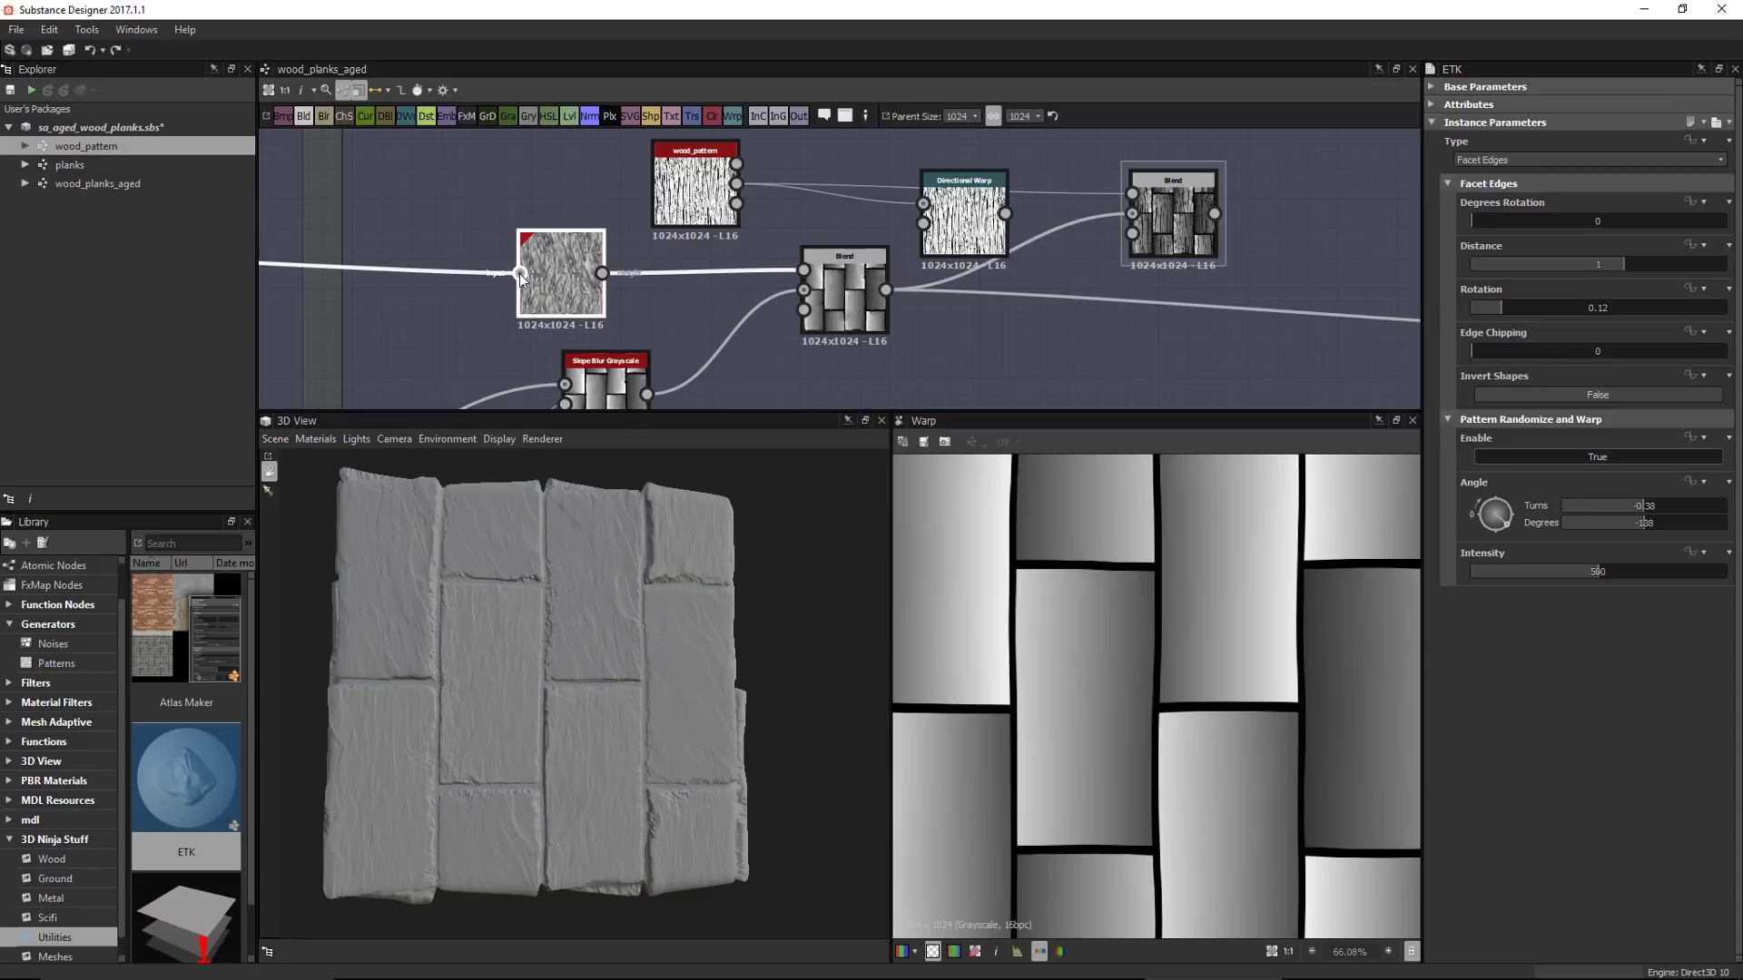
{"action": "left_click_drag", "start_coordinate": [519, 274], "coordinate": [923, 223]}
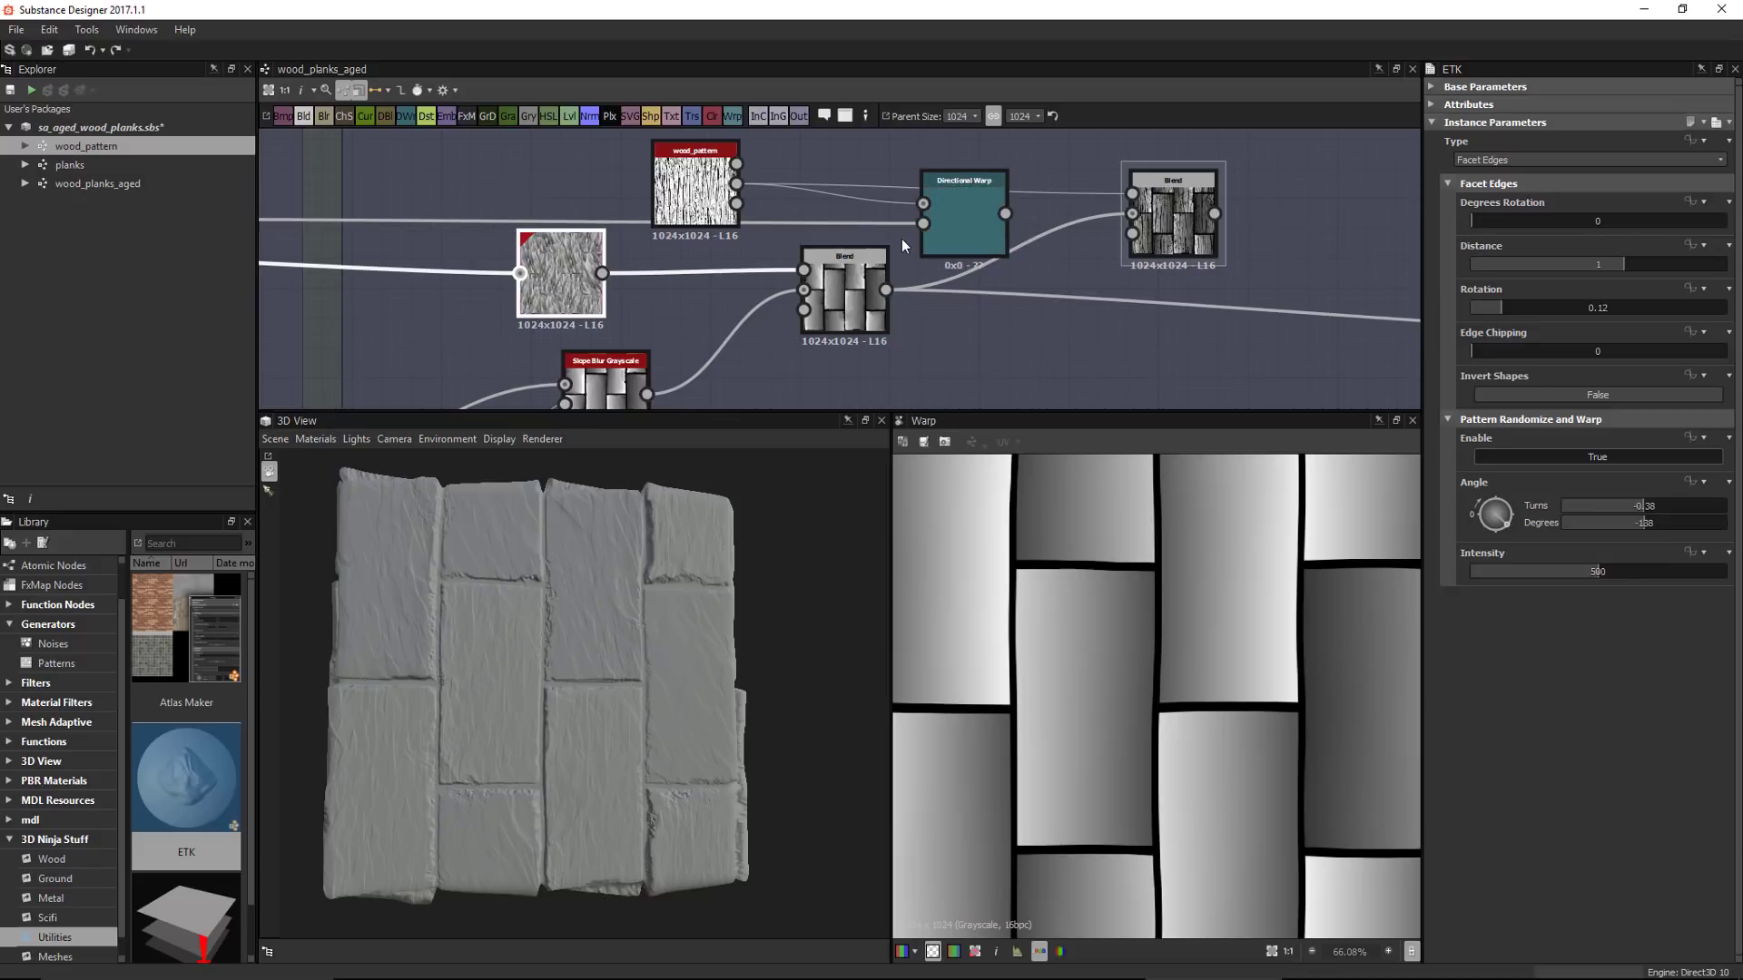
{"action": "left_click", "coordinate": [974, 209]}
{"action": "double_click", "coordinate": [973, 209]}
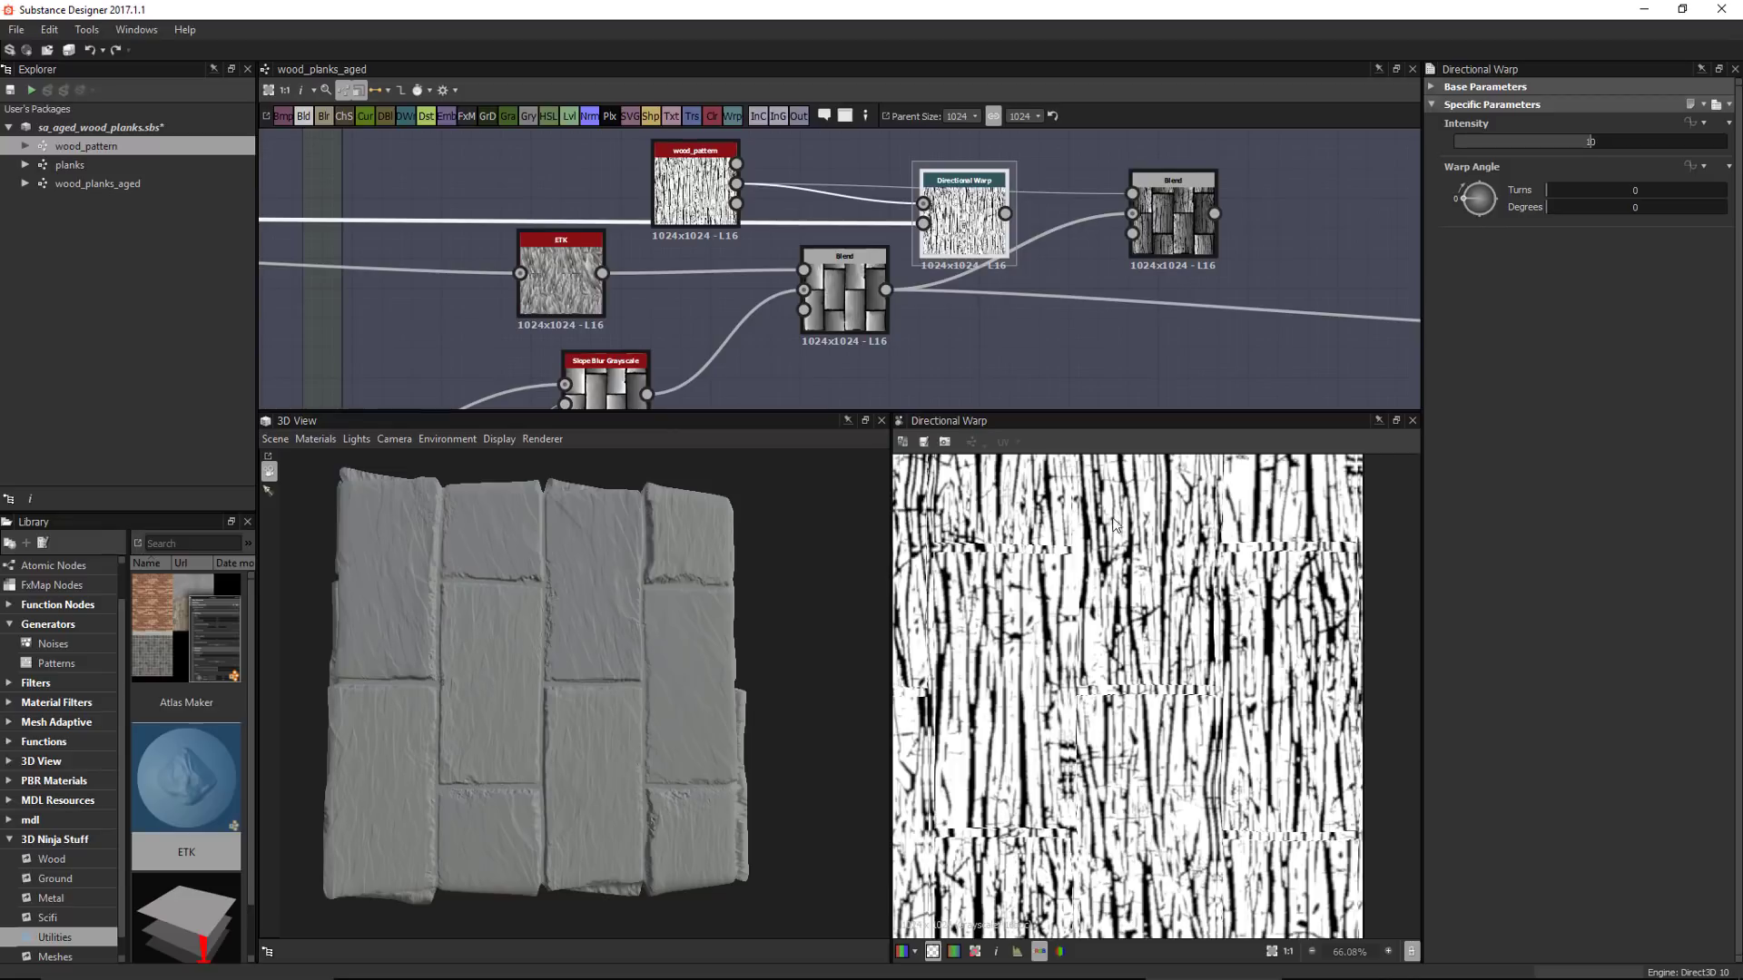
Connect the Directional Warp to the cracks Blend's Foreground and align the warp node with wood_pattern
{"action": "middle_click_drag", "start_coordinate": [1051, 197], "coordinate": [970, 221]}
{"action": "scroll", "coordinate": [970, 221], "scroll_direction": "up", "scroll_amount": 2}
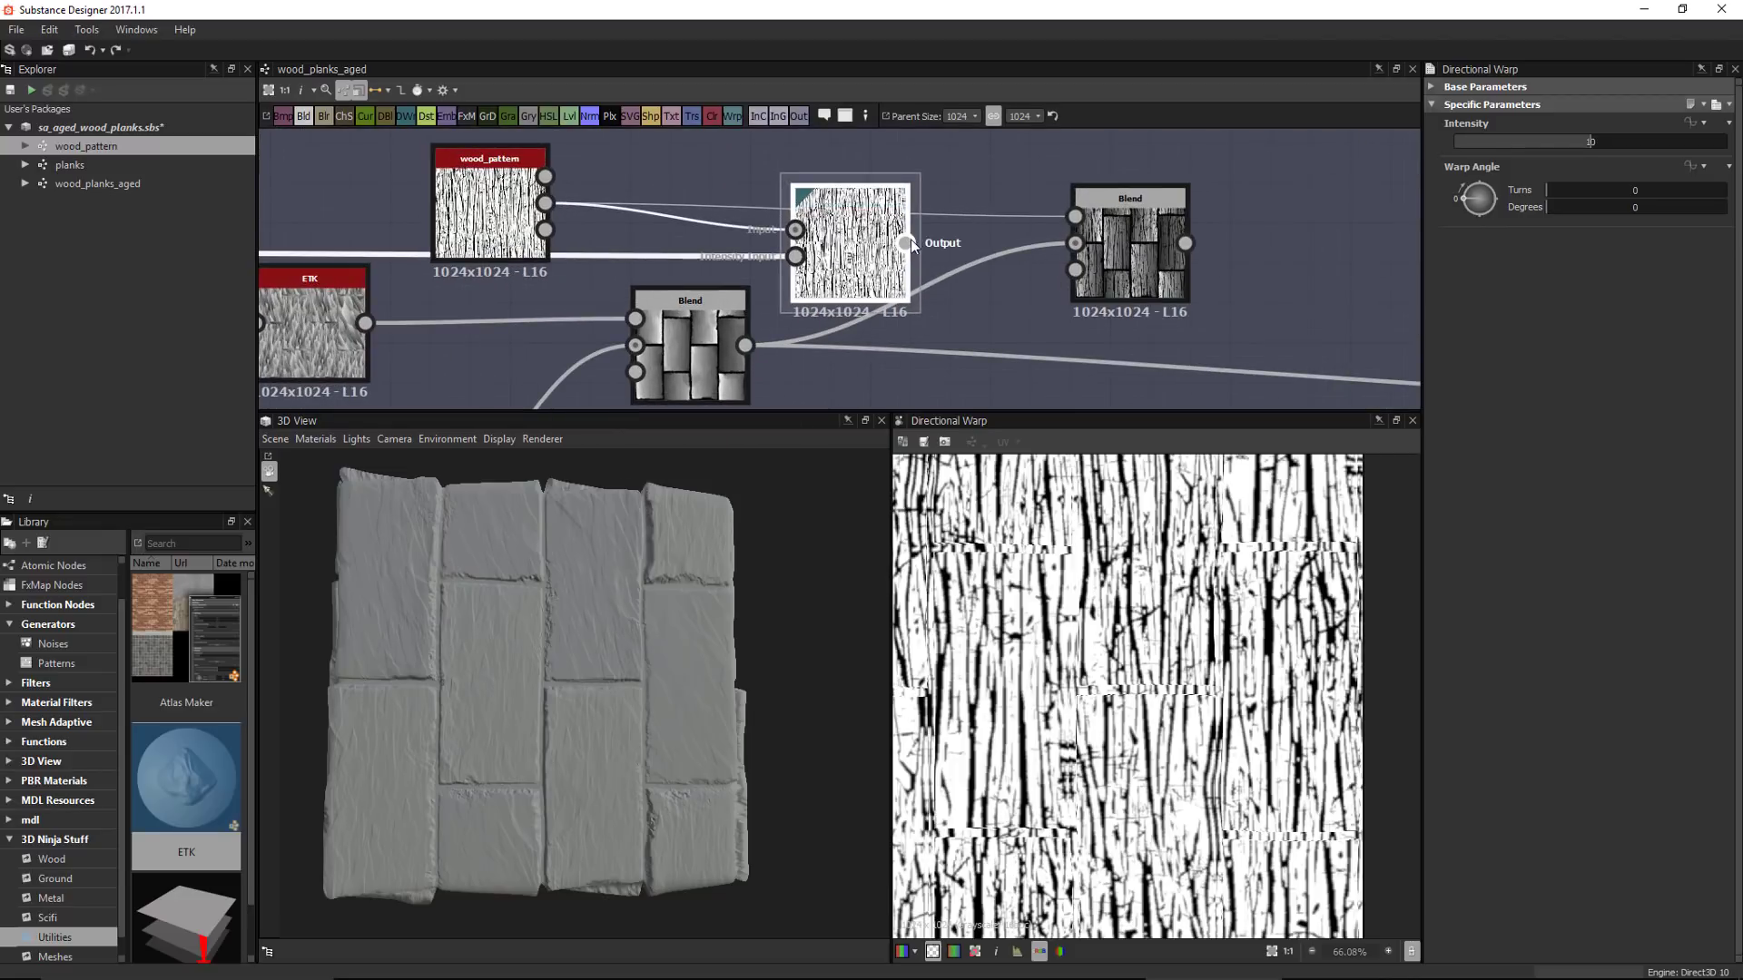
{"action": "left_click_drag", "start_coordinate": [911, 239], "coordinate": [1072, 212]}
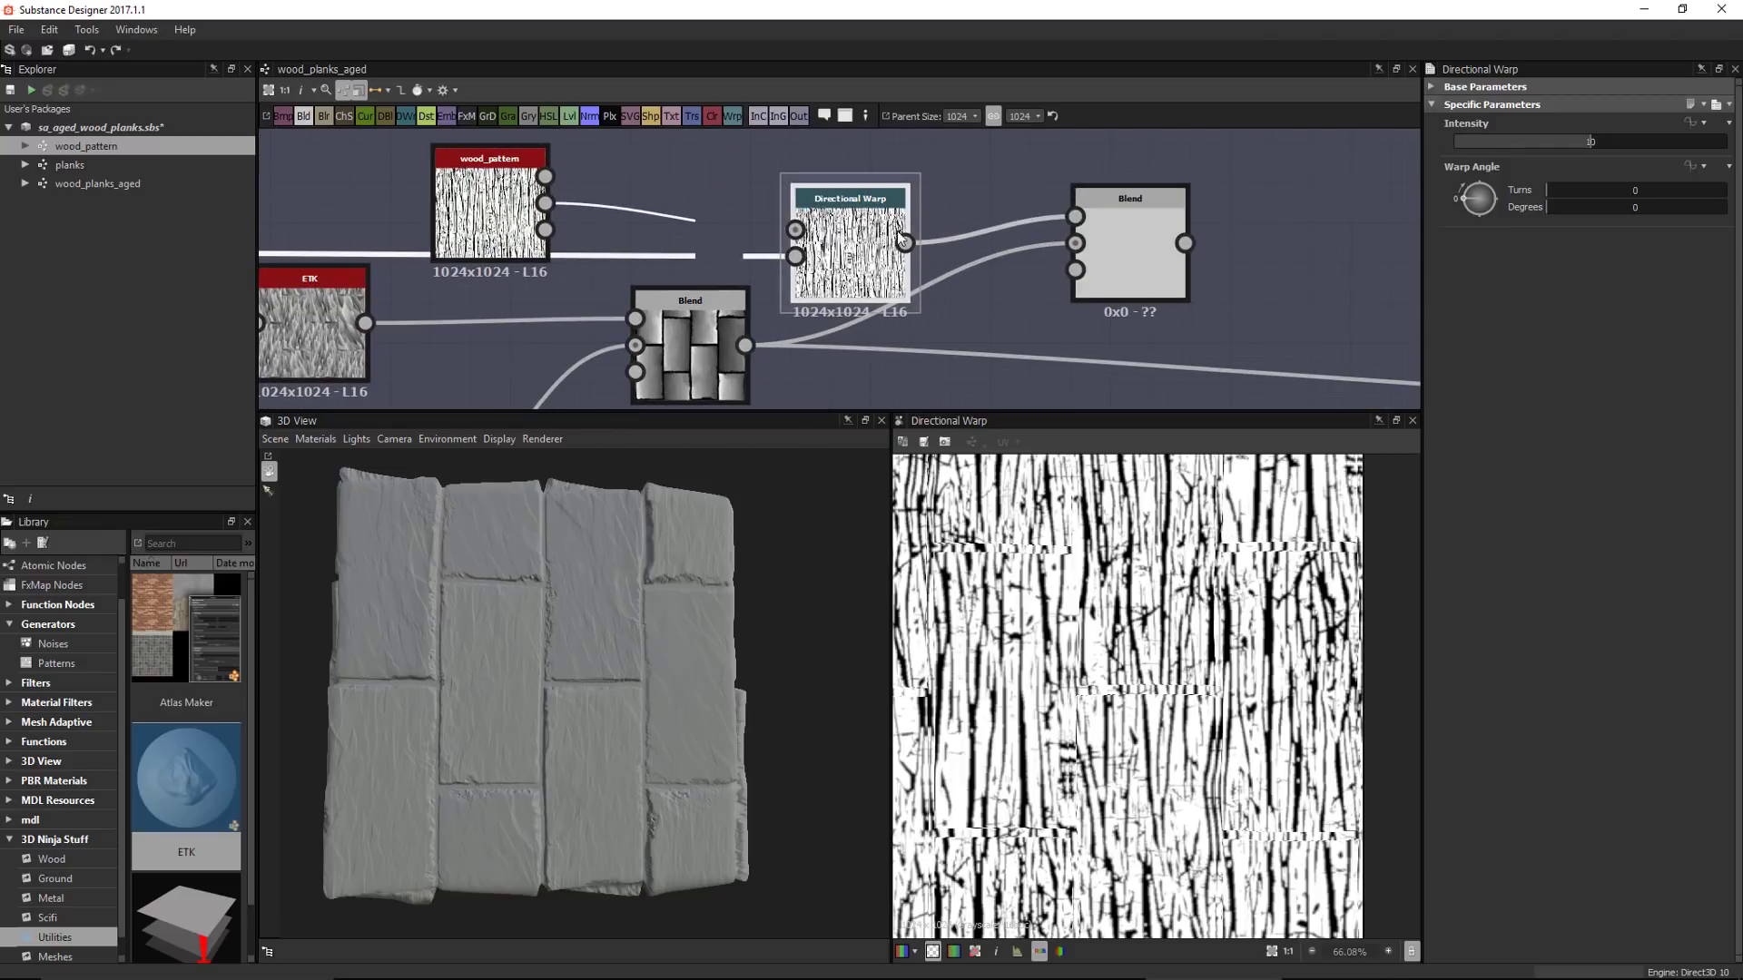
{"action": "left_click_drag", "start_coordinate": [850, 227], "coordinate": [850, 187]}
{"action": "left_click", "coordinate": [1134, 257]}
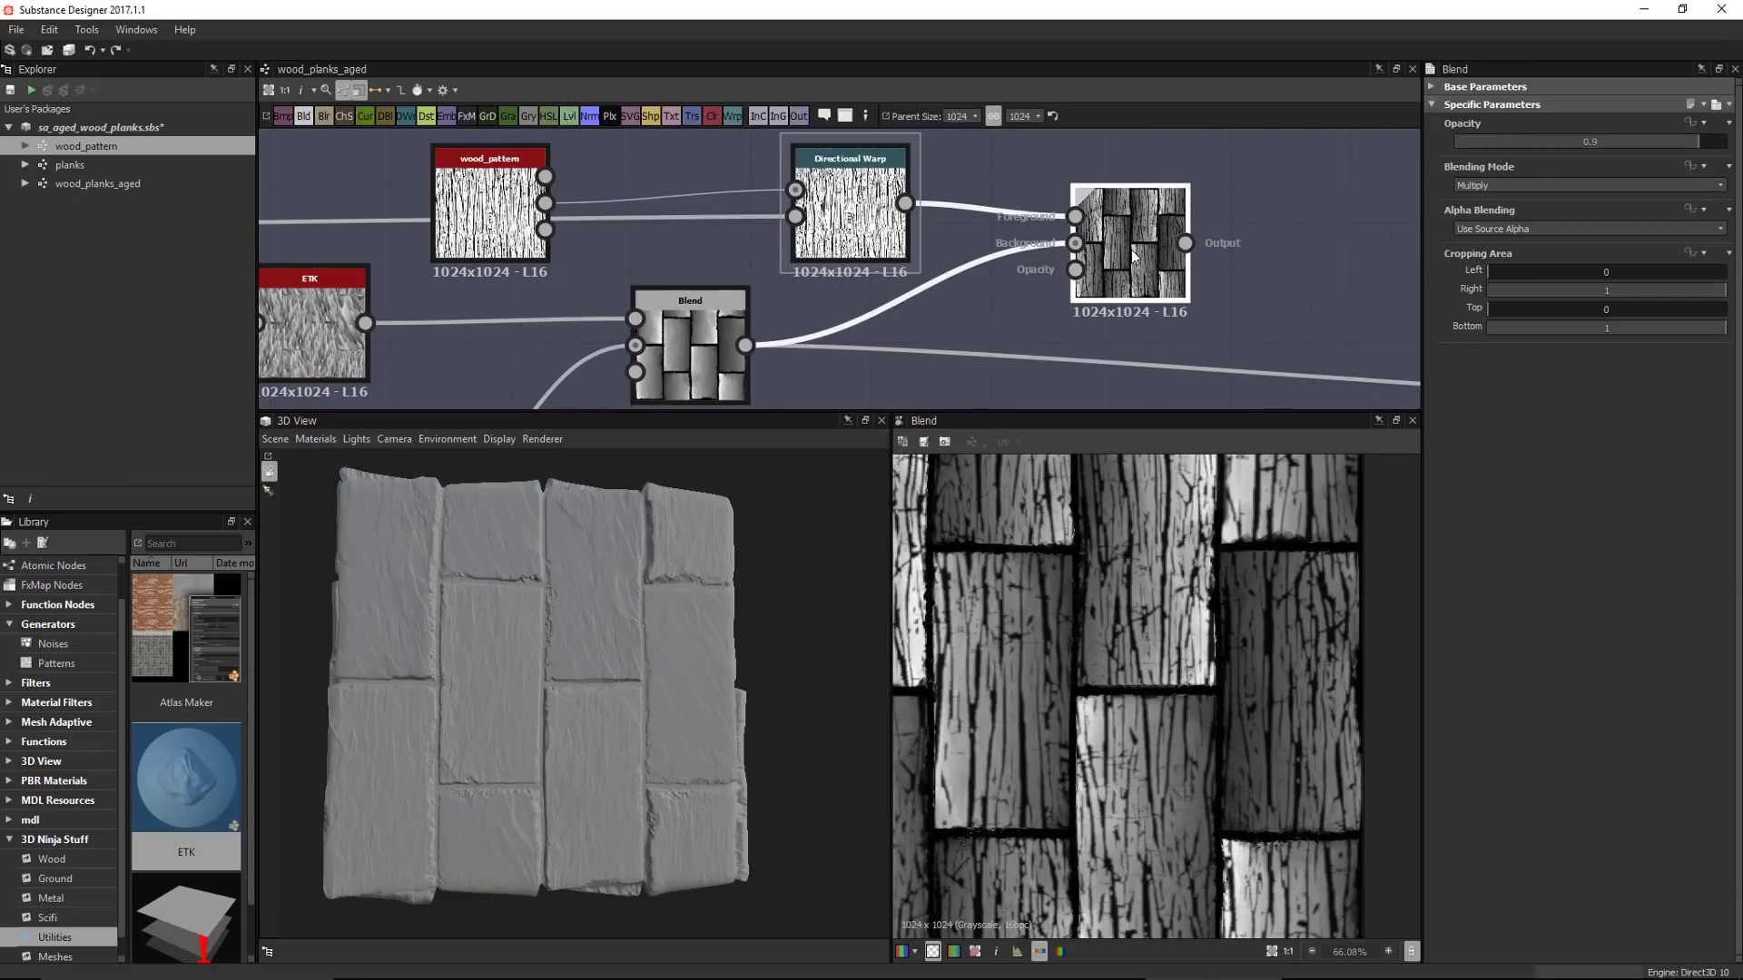
Set the Directional Warp's intensity to 24.32, checking the plank gradient and the cracked planks in the 2D preview
{"action": "left_click", "coordinate": [861, 207]}
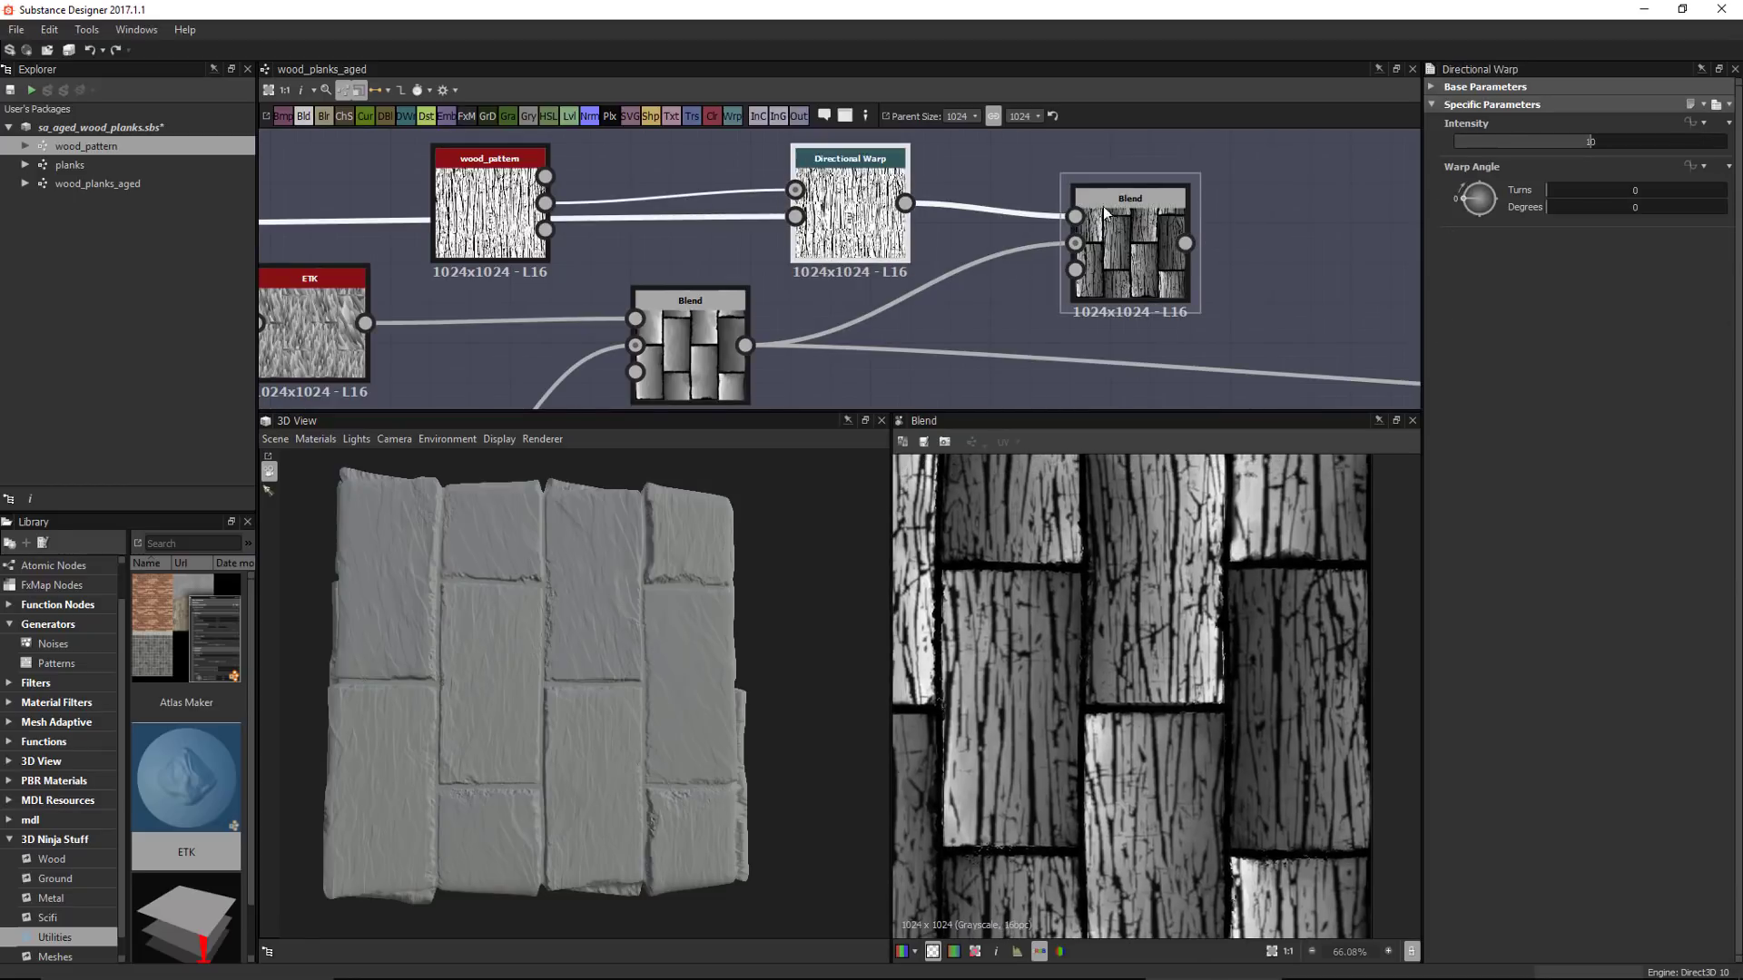
{"action": "left_click_drag", "start_coordinate": [1620, 142], "coordinate": [1636, 143]}
{"action": "left_click_drag", "start_coordinate": [1627, 145], "coordinate": [1695, 150]}
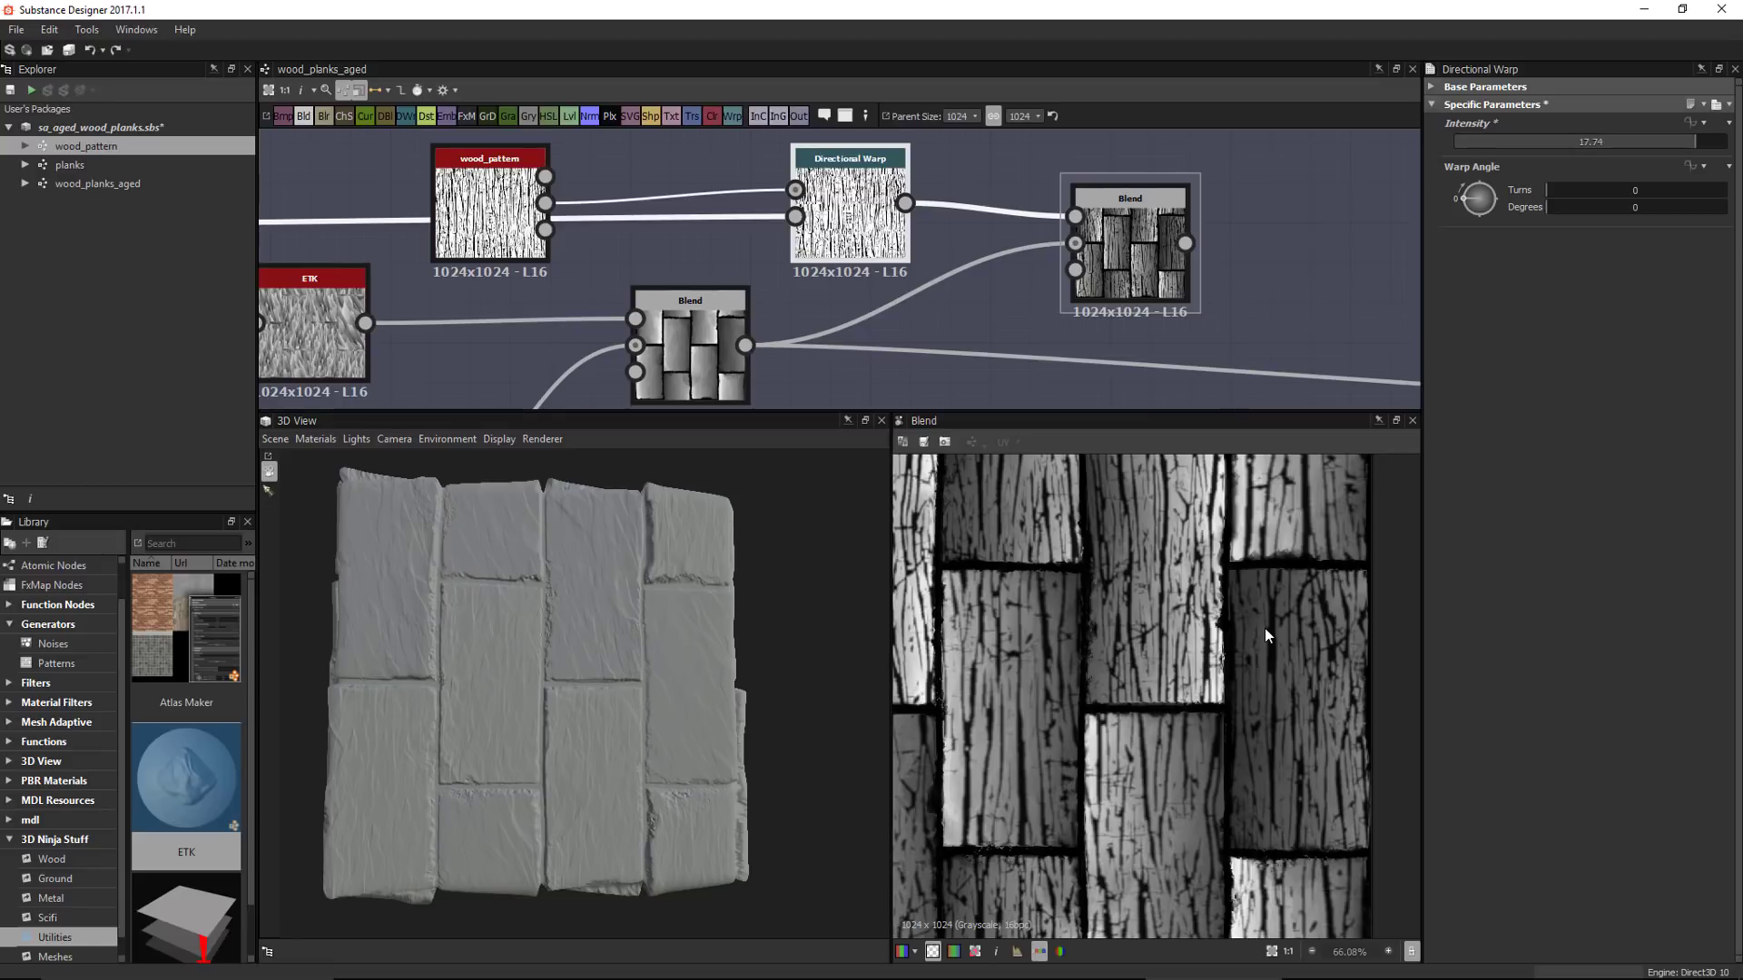
{"action": "double_click", "coordinate": [796, 217]}
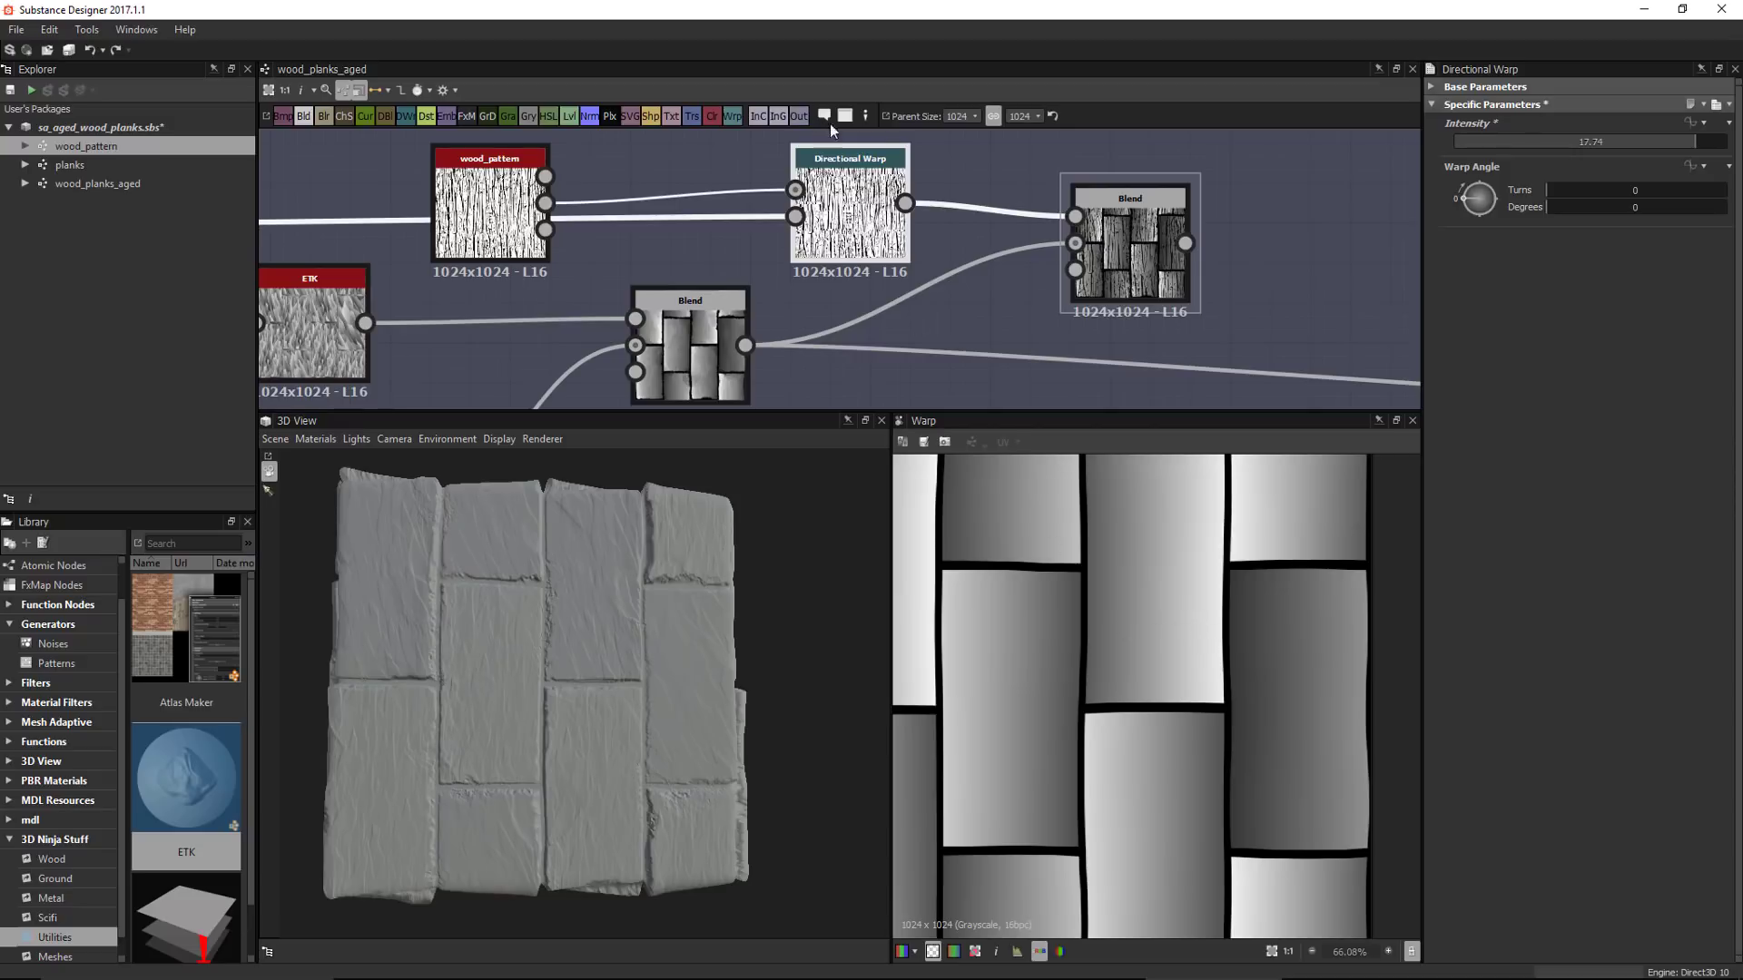
{"action": "double_click", "coordinate": [1130, 249]}
{"action": "left_click", "coordinate": [850, 208]}
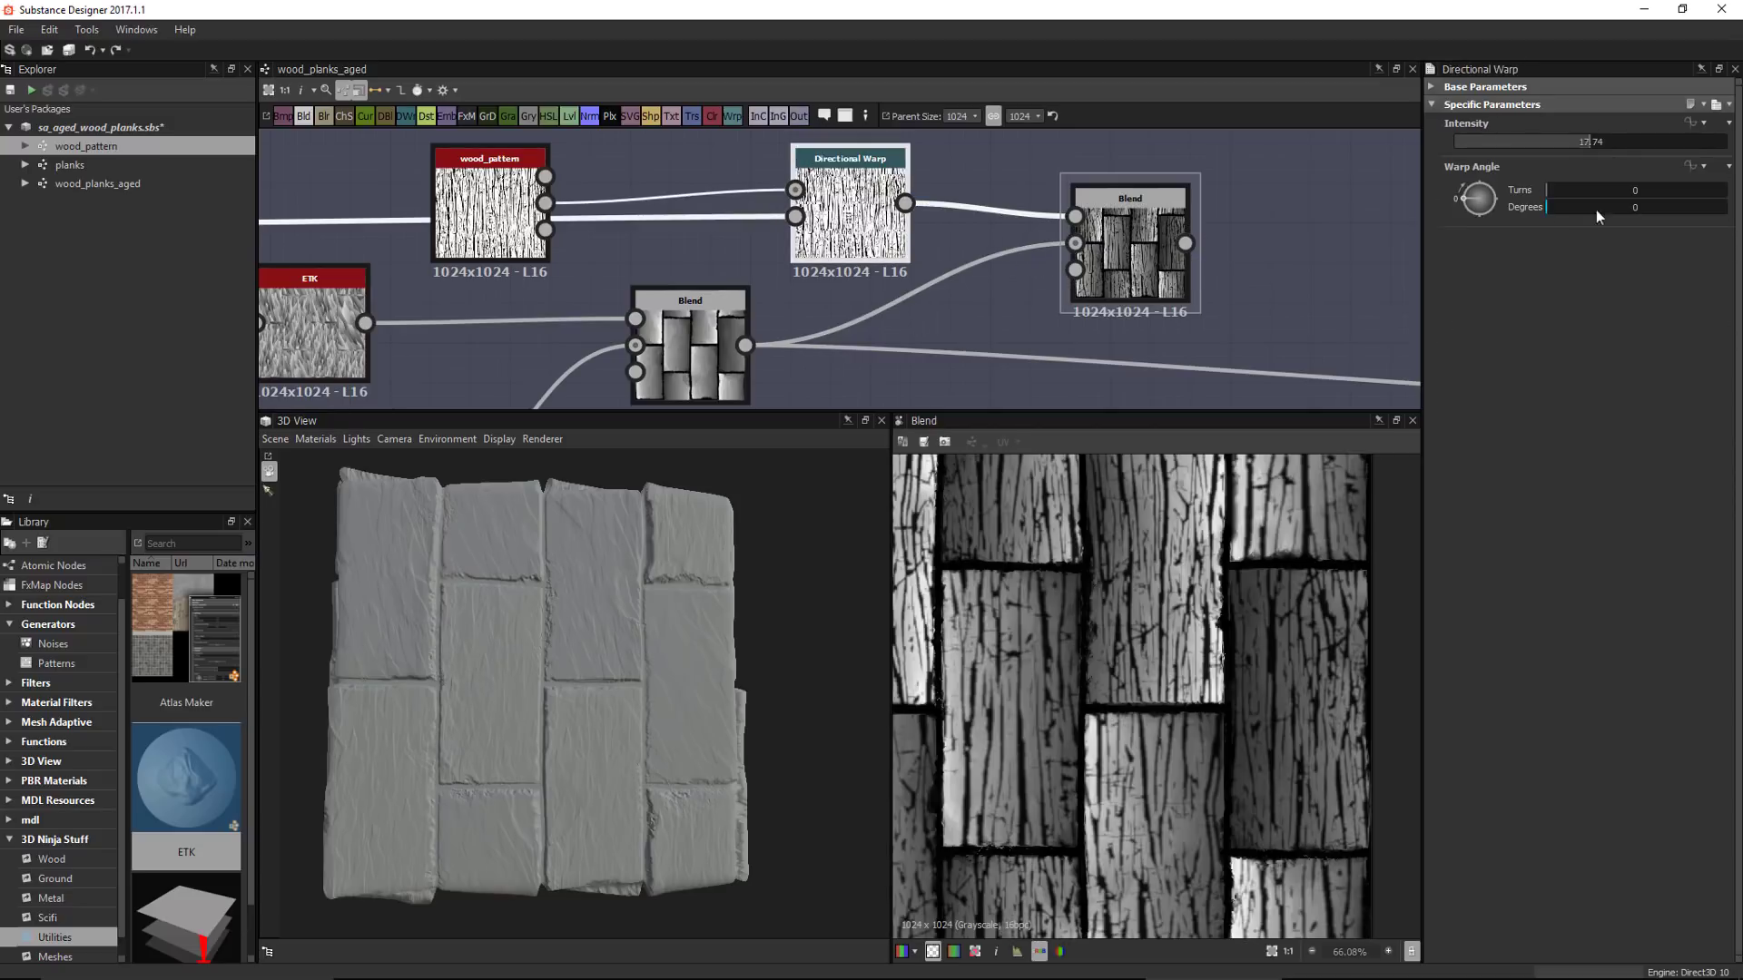
{"action": "mouse_move", "coordinate": [1609, 145]}
{"action": "left_mouse_down"}
{"action": "mouse_move", "coordinate": [1689, 144]}
{"action": "mouse_move", "coordinate": [1610, 144]}
{"action": "mouse_move", "coordinate": [1641, 156]}
{"action": "left_mouse_up"}
{"action": "scroll", "coordinate": [1289, 611], "scroll_direction": "down", "scroll_amount": 3}
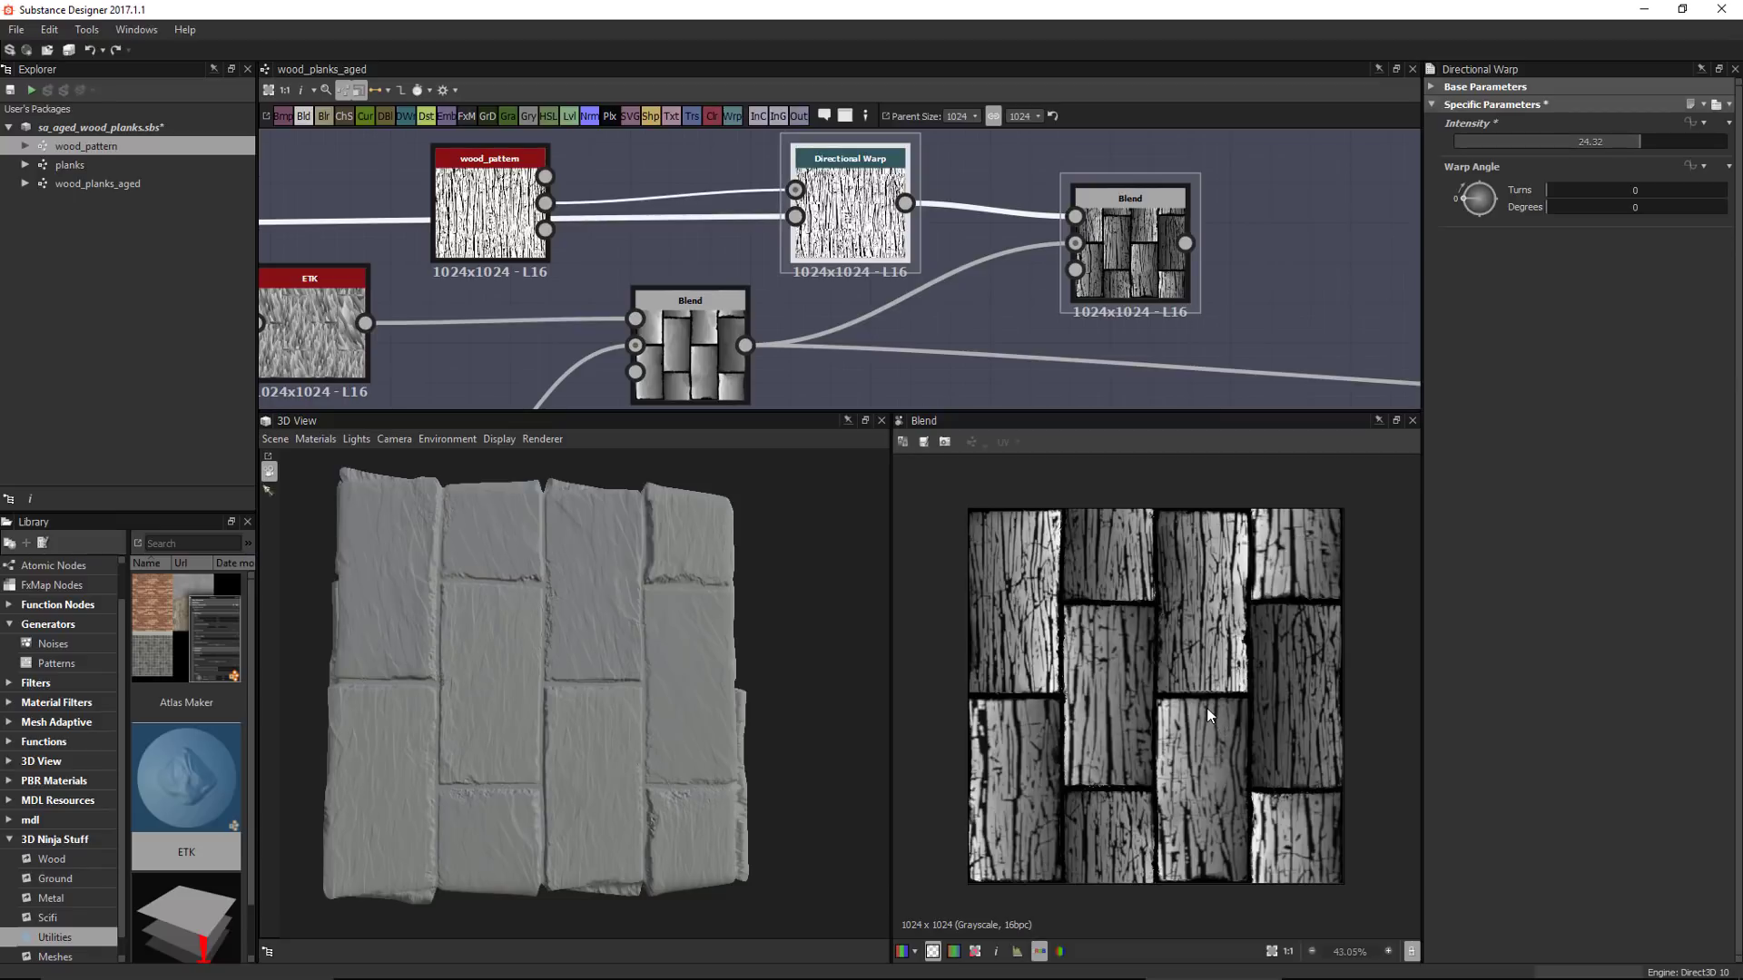
Set the cracks Blend's opacity to 0.55
{"action": "left_click", "coordinate": [1118, 248]}
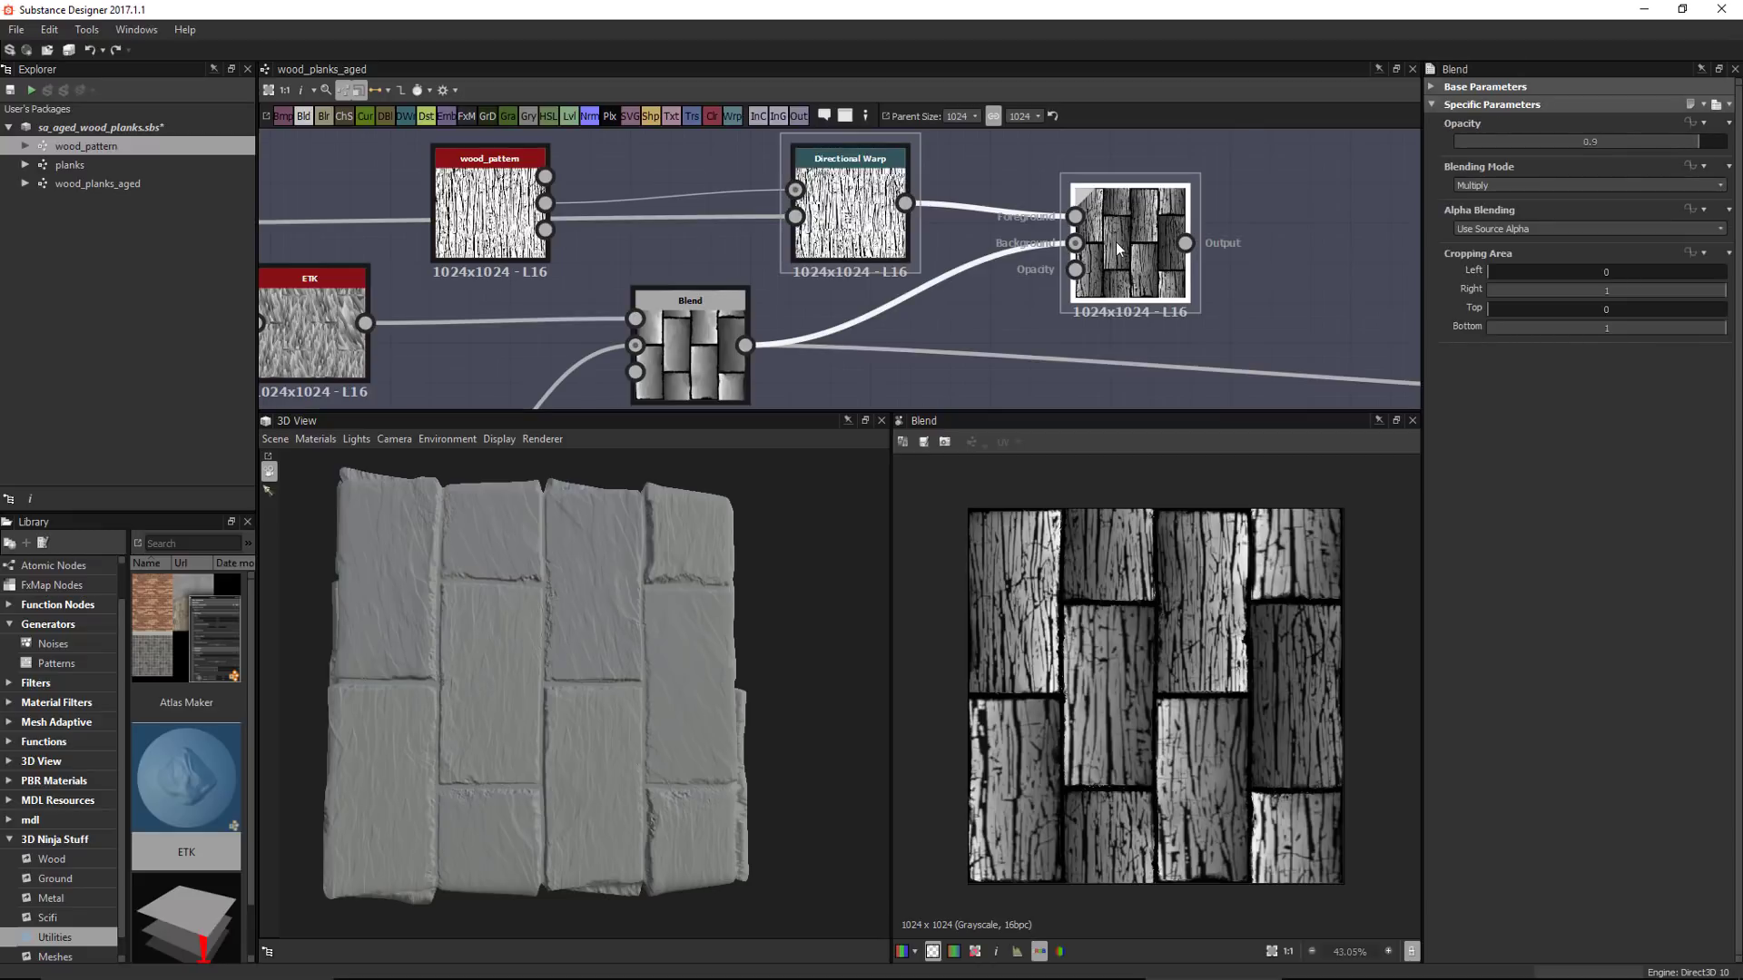
{"action": "middle_click_drag", "start_coordinate": [1145, 315], "coordinate": [1004, 309]}
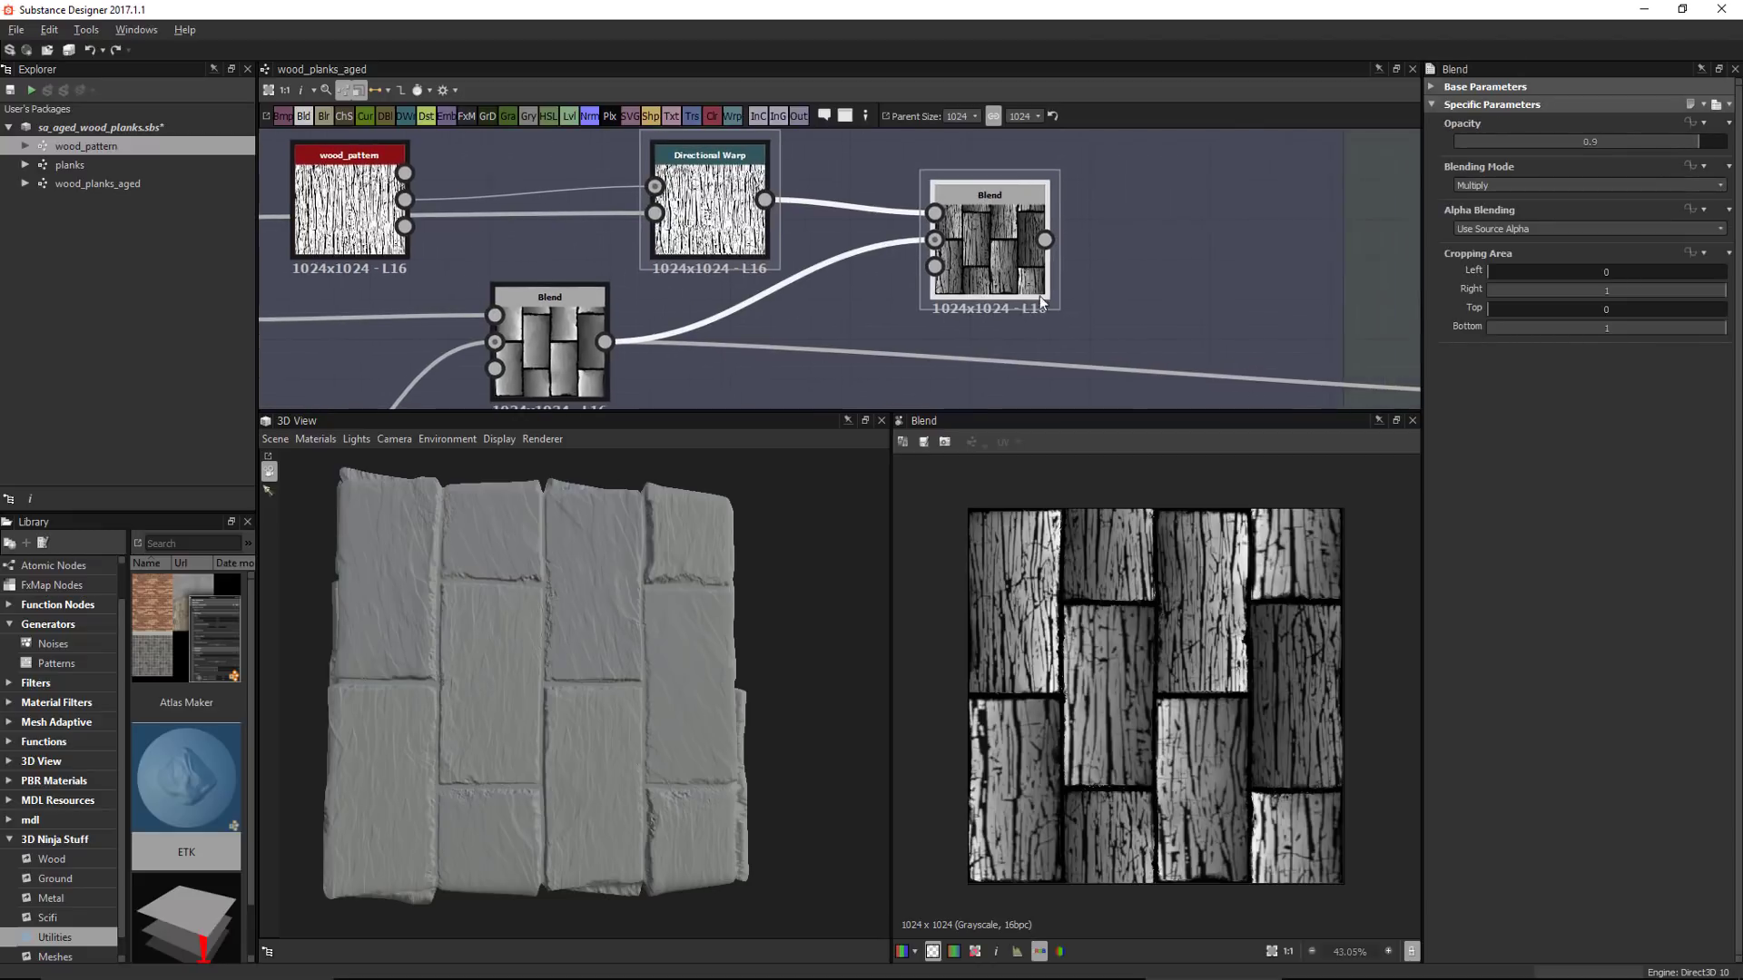
{"action": "scroll", "coordinate": [1108, 296], "scroll_direction": "up", "scroll_amount": 1}
{"action": "middle_click_drag", "start_coordinate": [1108, 295], "coordinate": [1015, 286]}
{"action": "left_click_drag", "start_coordinate": [1669, 140], "coordinate": [1604, 140]}
Connect the cracks Blend's output to the Normal node and inspect the cracked planks in the 3D view
{"action": "scroll", "coordinate": [1007, 337], "scroll_direction": "down", "scroll_amount": 4}
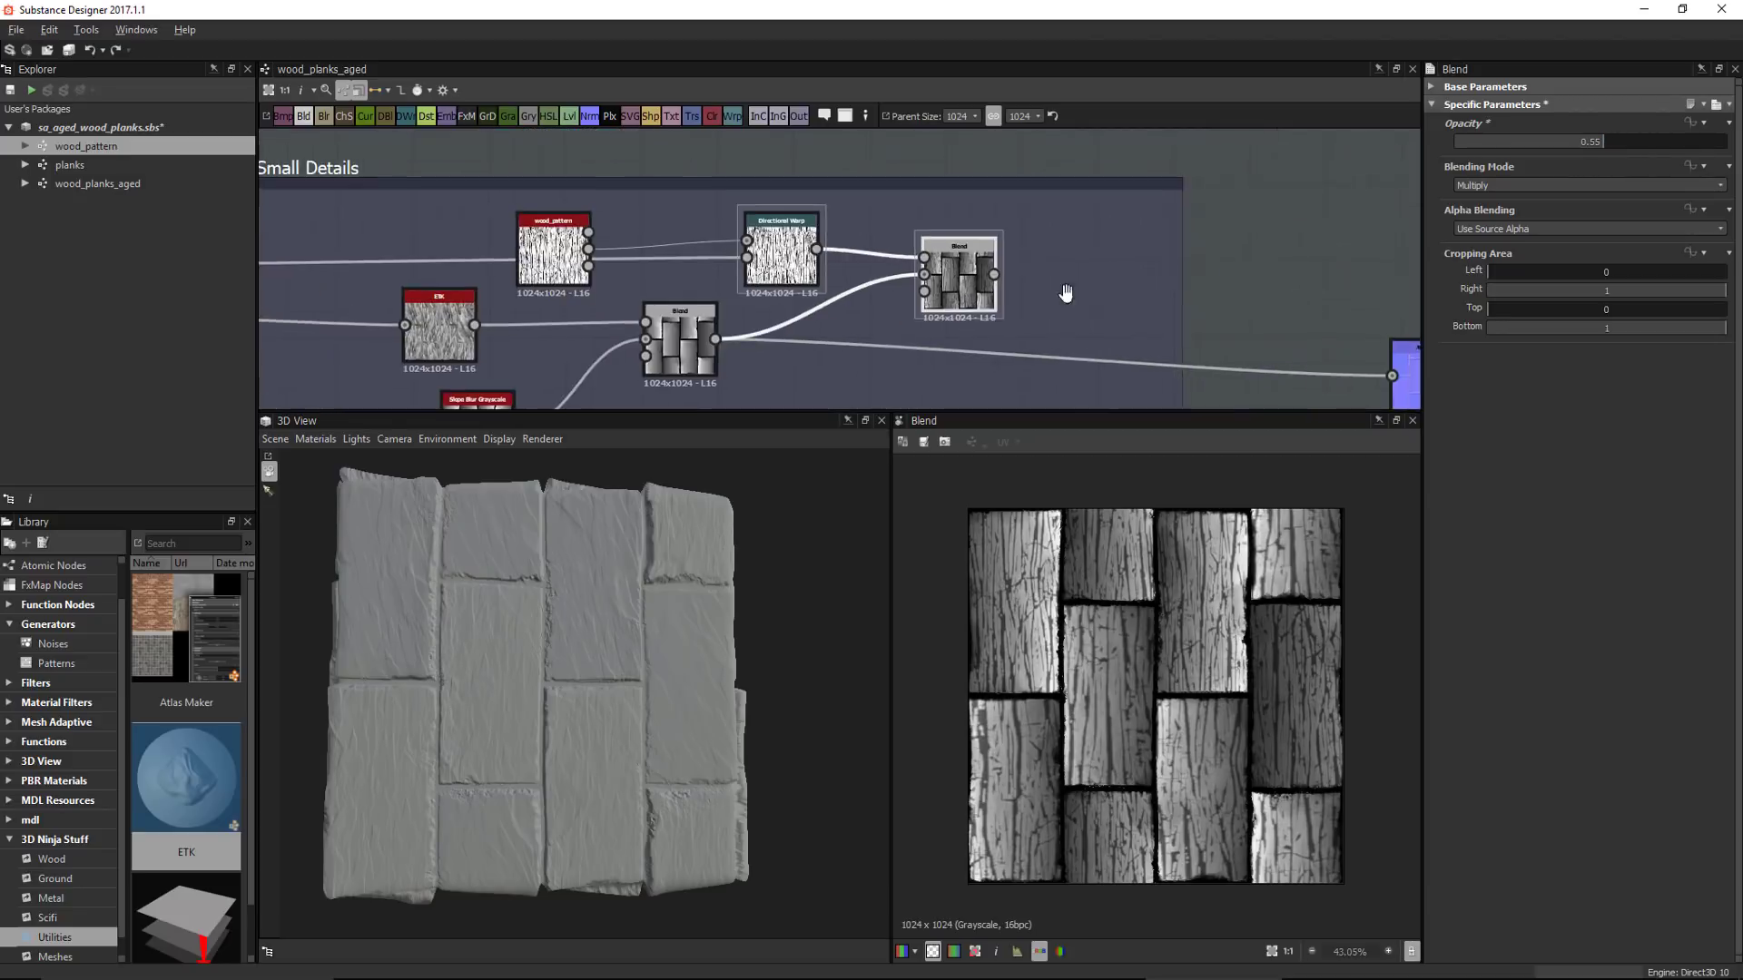
{"action": "middle_click_drag", "start_coordinate": [1066, 292], "coordinate": [854, 204]}
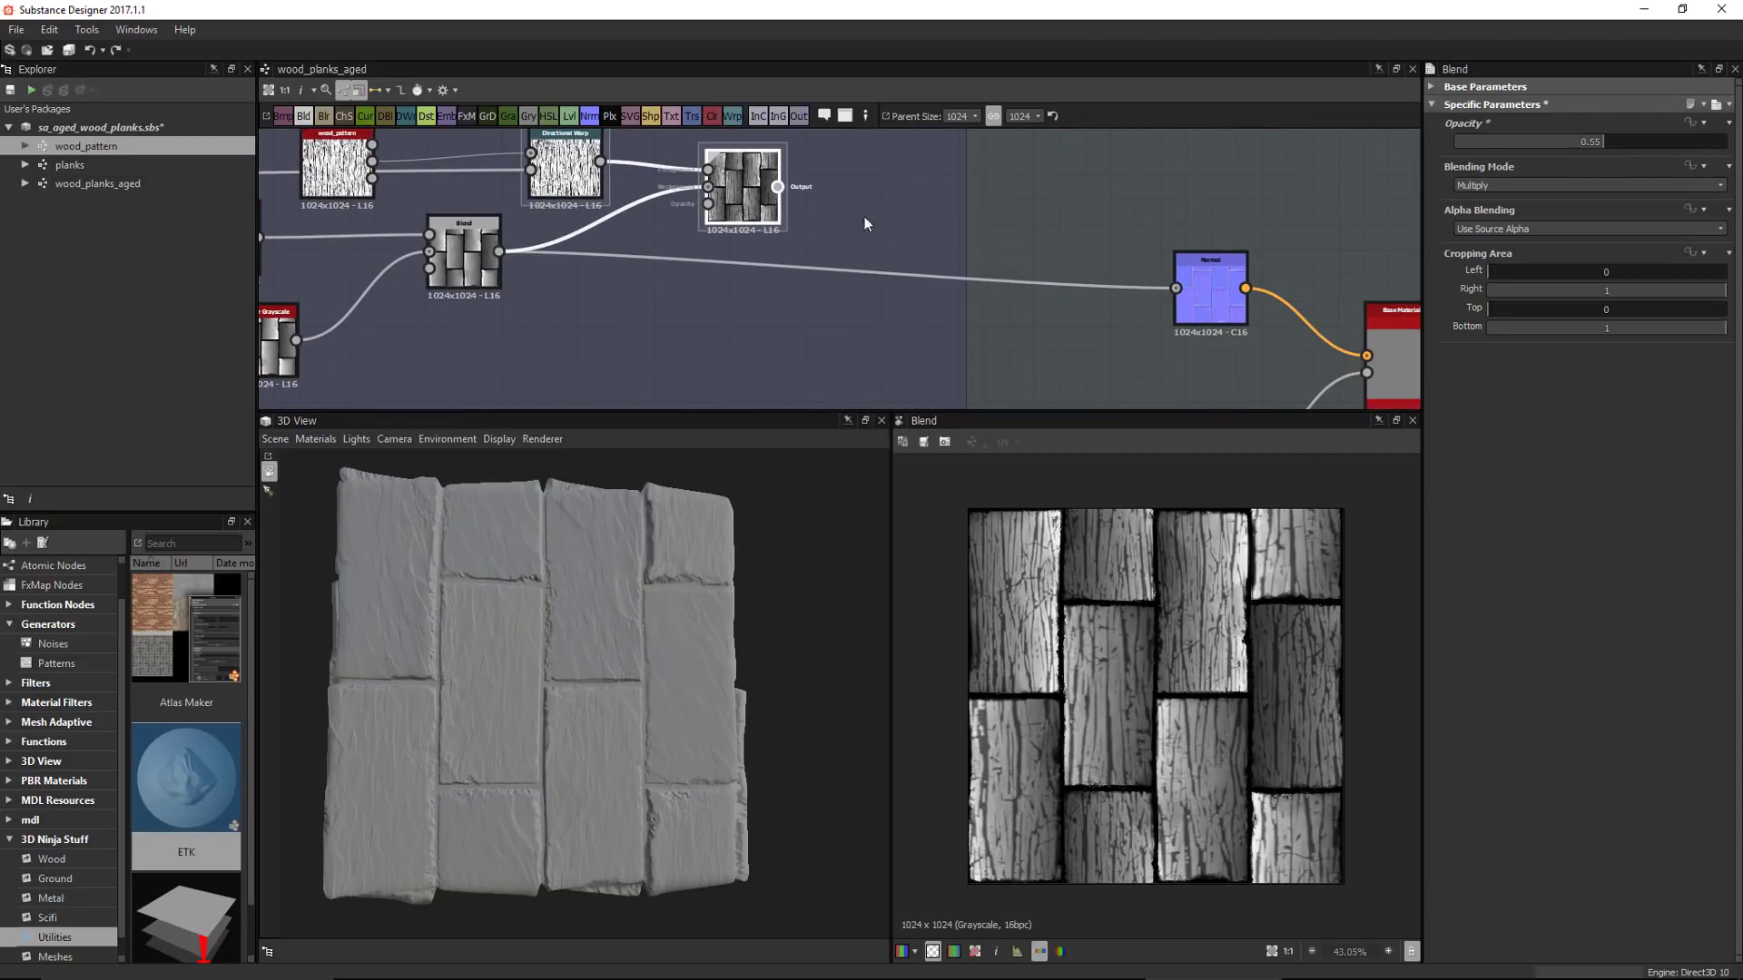
{"action": "left_click_drag", "start_coordinate": [778, 187], "coordinate": [1185, 285]}
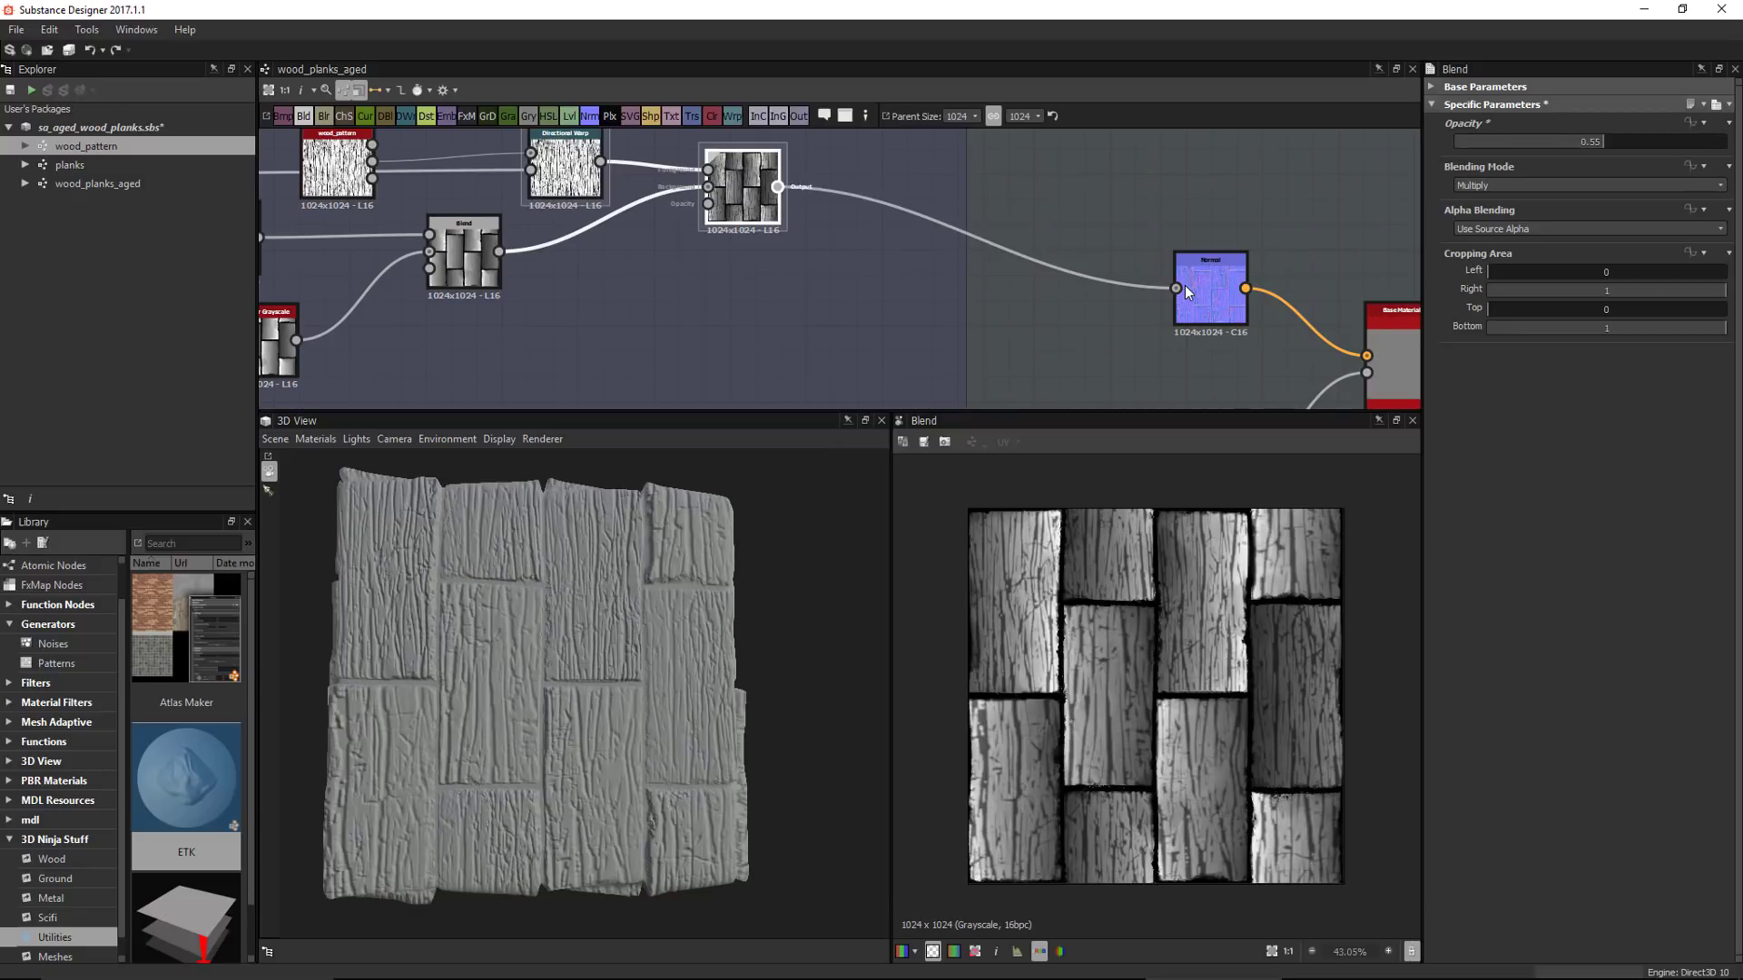
{"action": "left_click_drag", "start_coordinate": [612, 674], "coordinate": [668, 727]}
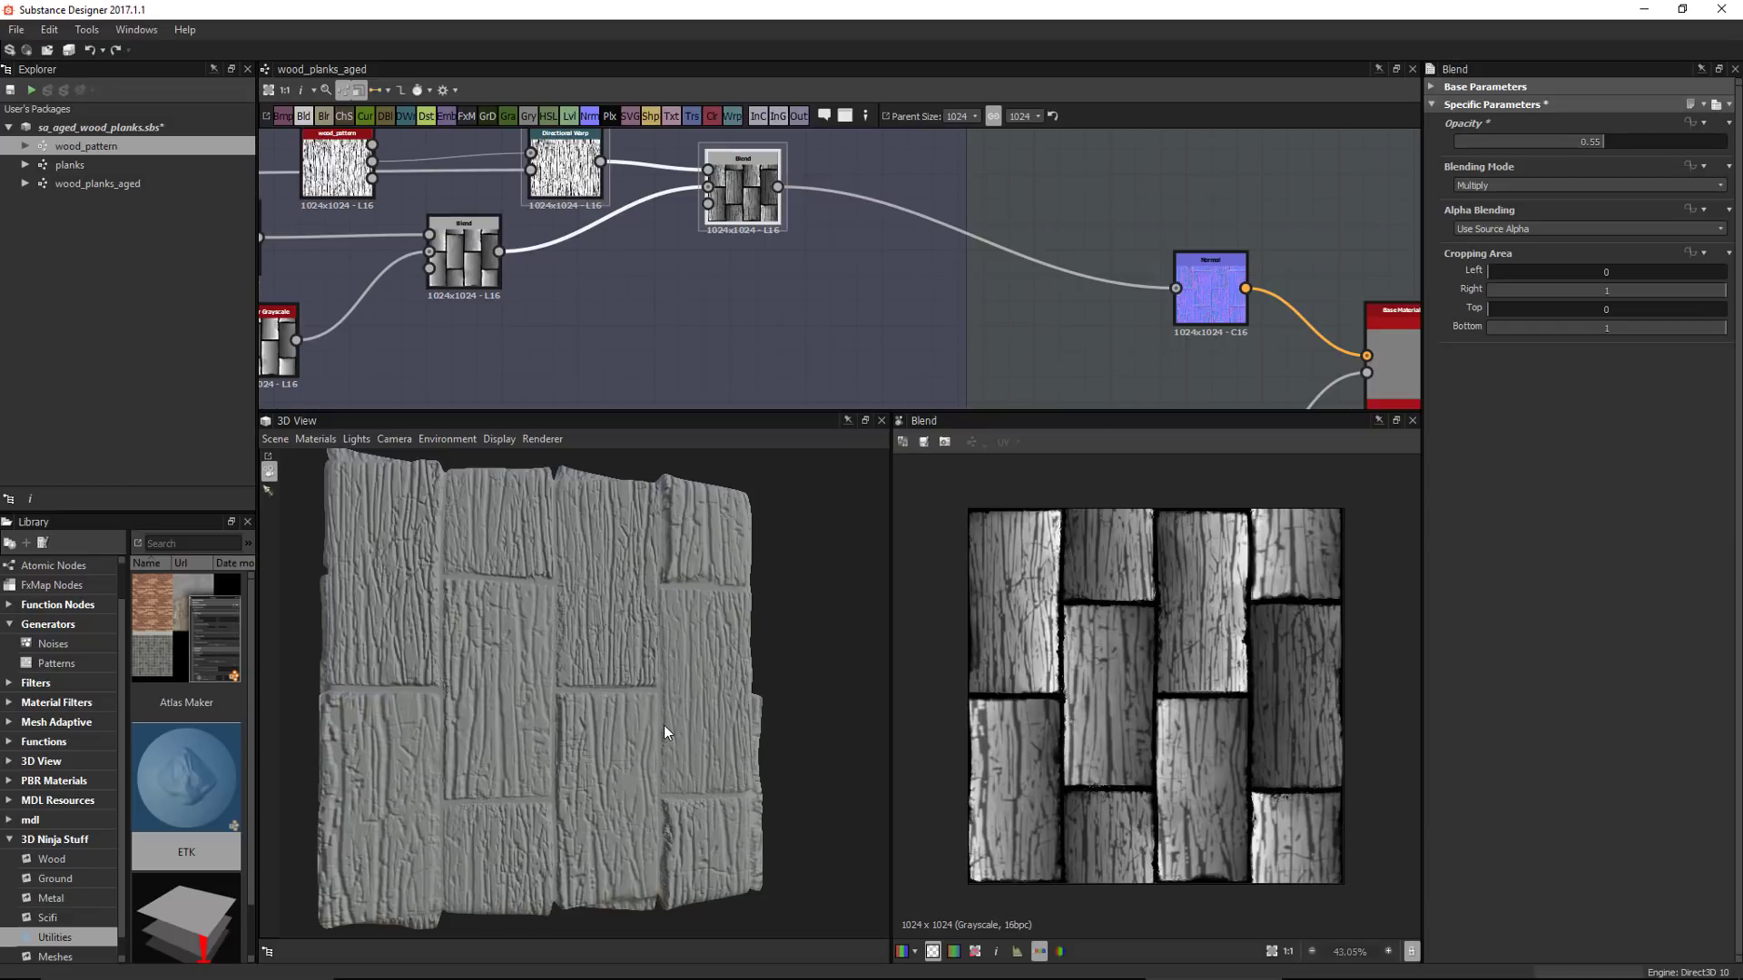
{"action": "left_click_drag", "start_coordinate": [663, 733], "coordinate": [633, 703]}
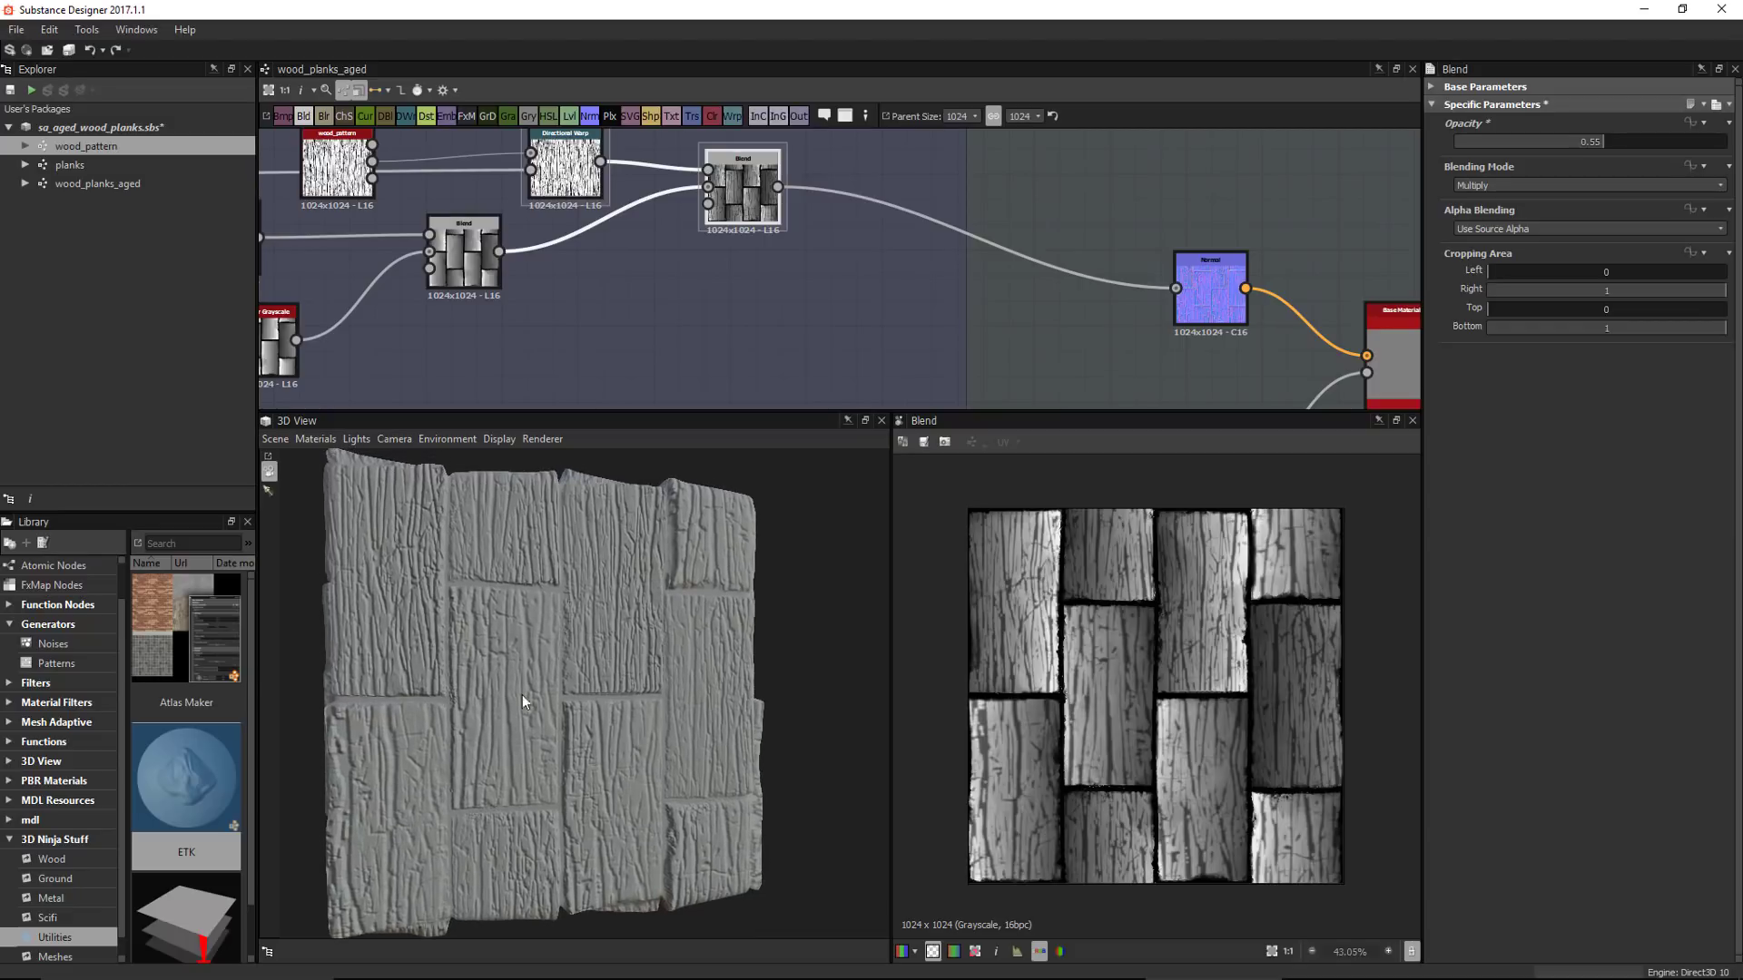
Add another Blend node inside the Small Details frame, just after and below the cracks Blend
{"action": "scroll", "coordinate": [1051, 300], "scroll_direction": "down", "scroll_amount": 2}
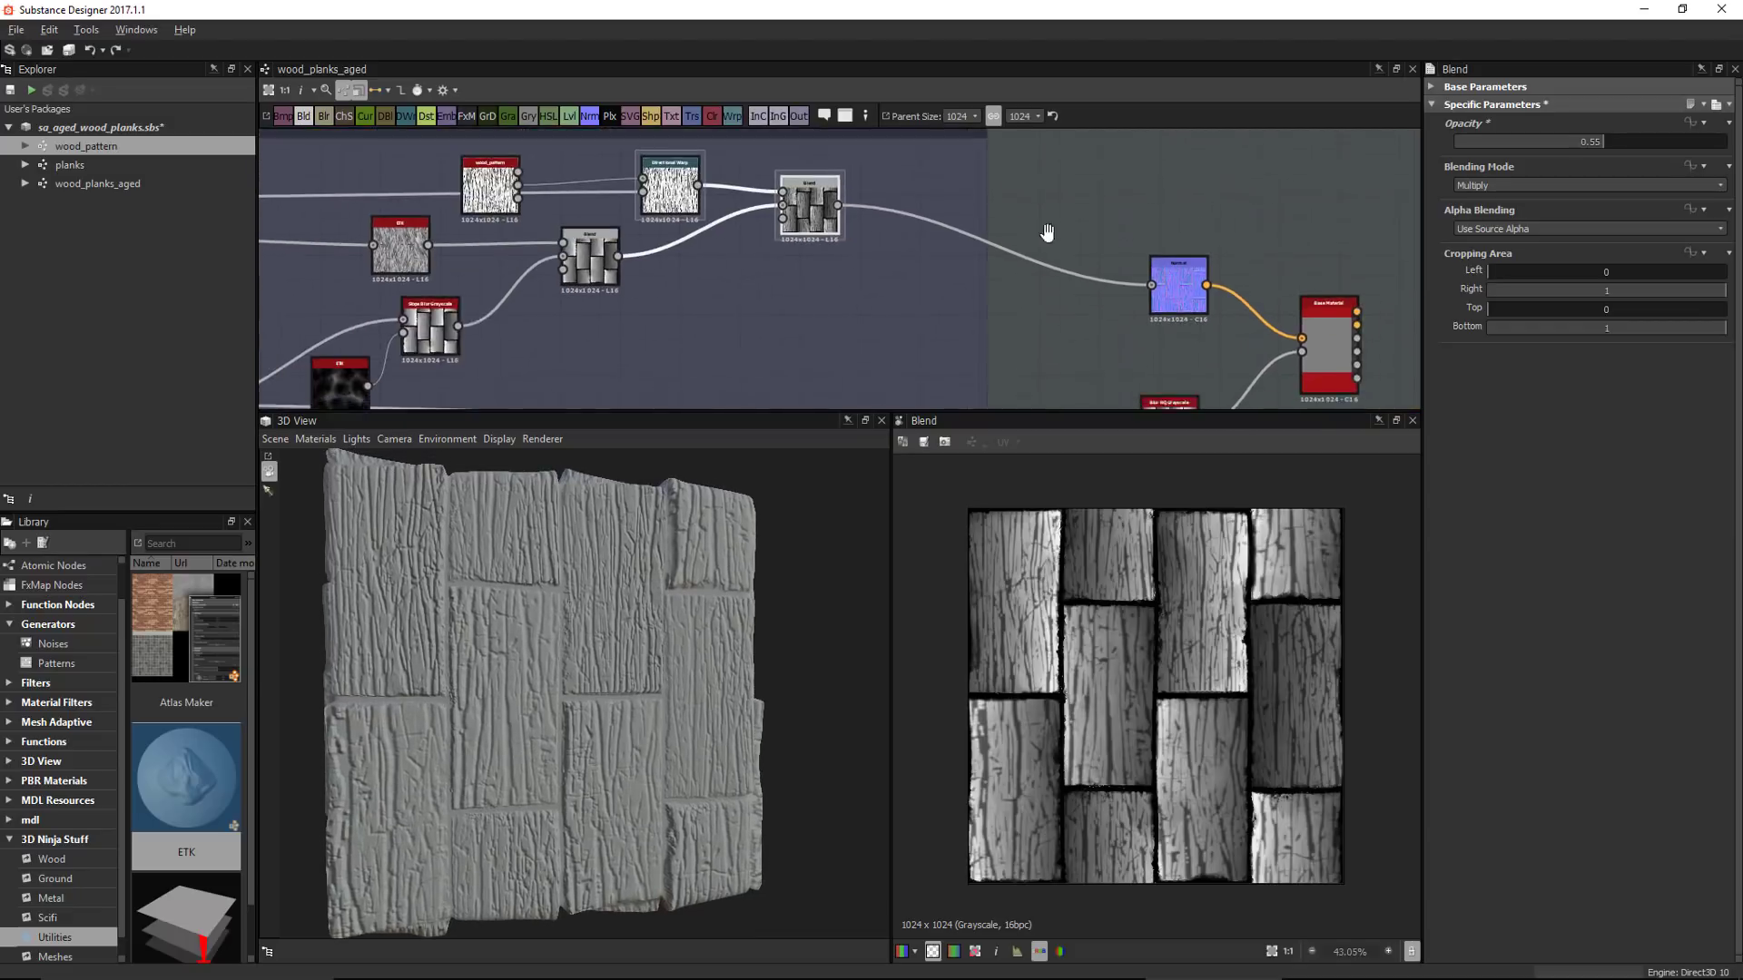
{"action": "middle_click_drag", "start_coordinate": [1047, 234], "coordinate": [1019, 141]}
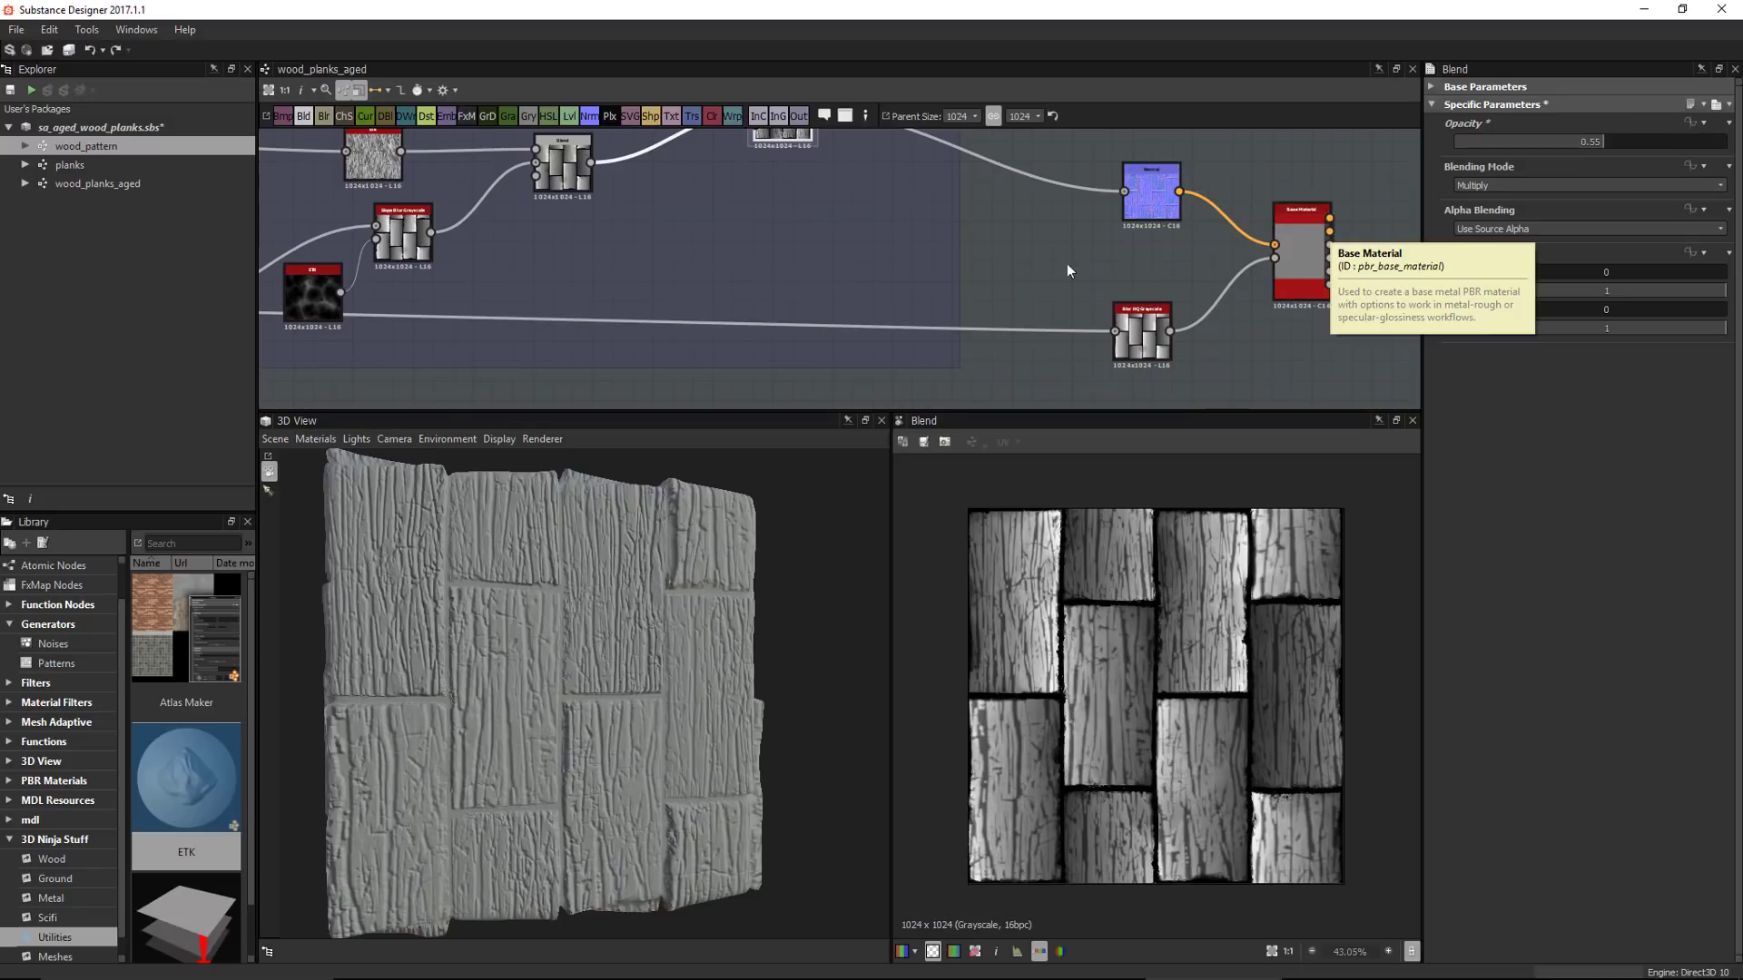
{"action": "scroll", "coordinate": [877, 219], "scroll_direction": "down", "scroll_amount": 1}
{"action": "middle_click_drag", "start_coordinate": [890, 237], "coordinate": [982, 303]}
{"action": "key", "text": "space"}
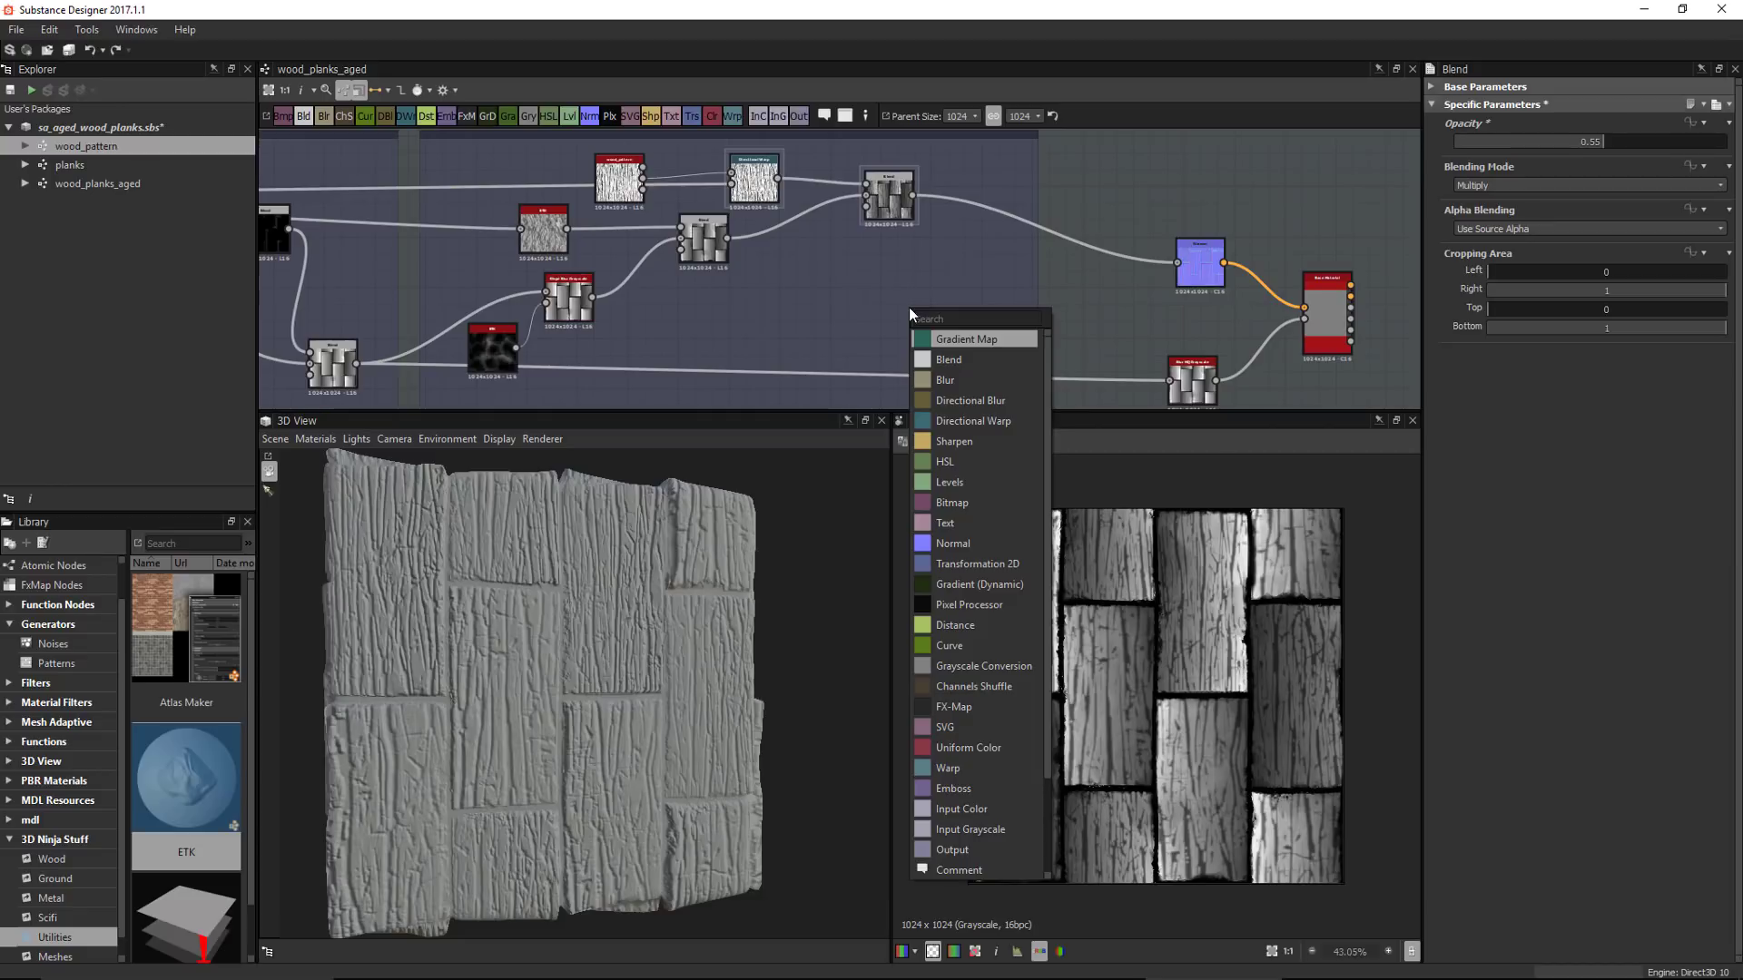
{"action": "left_click", "coordinate": [950, 360]}
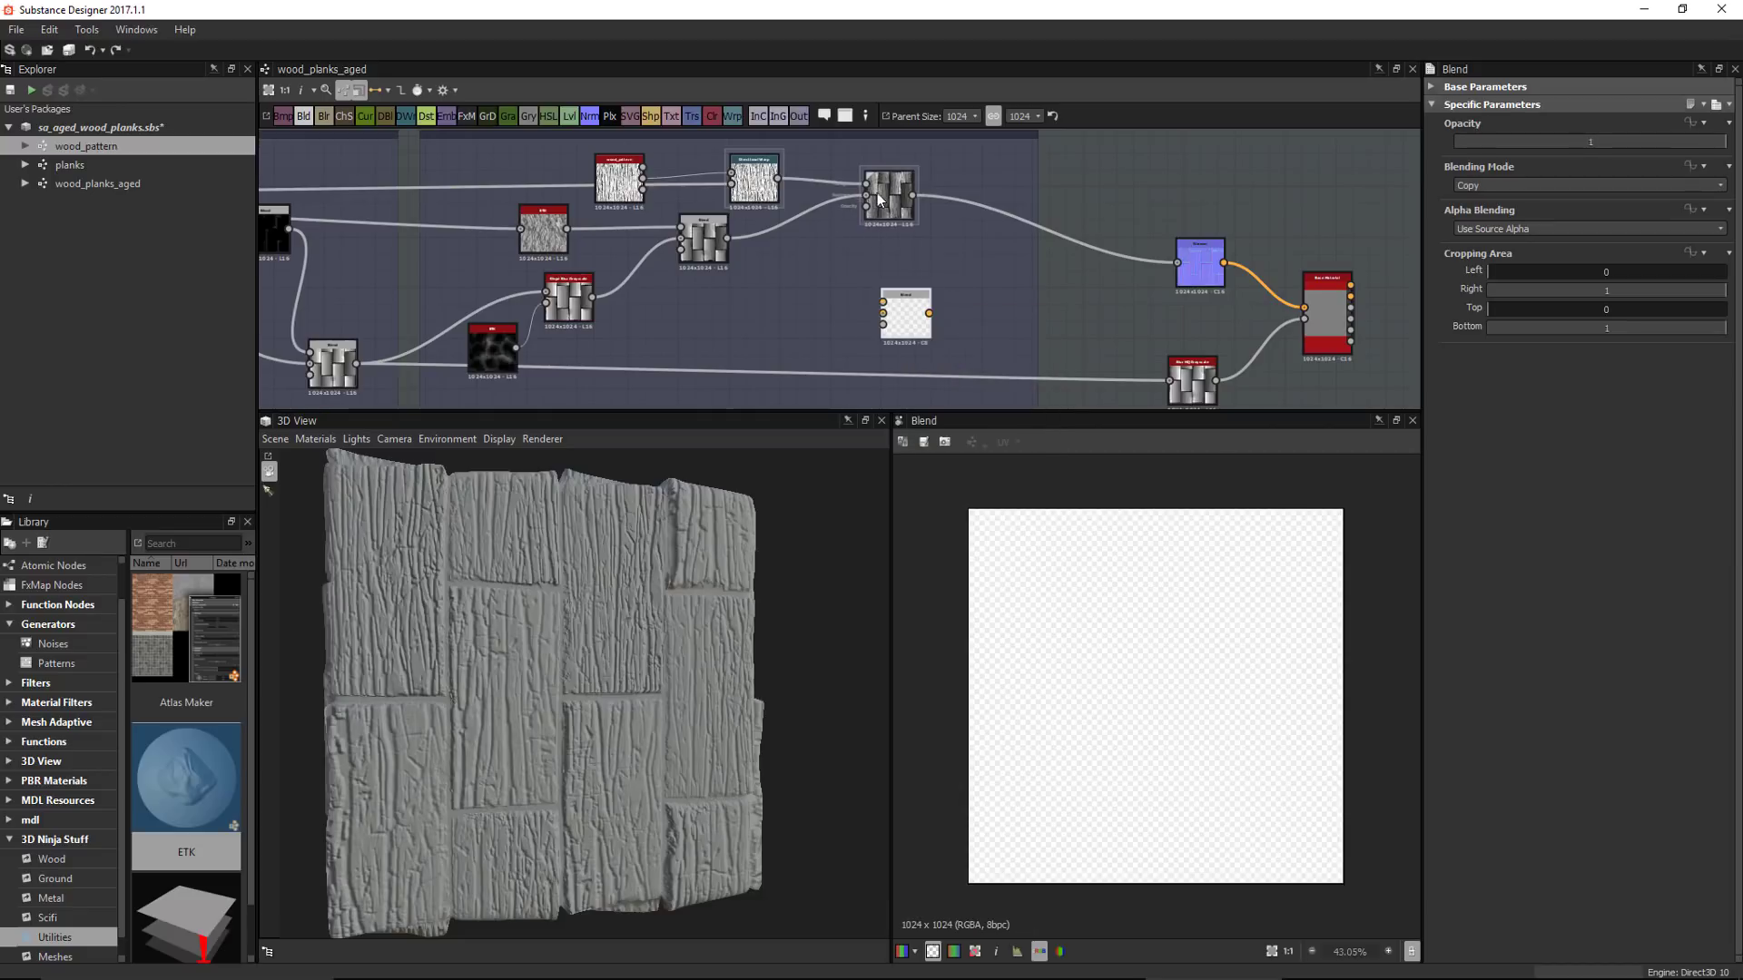
{"action": "left_click_drag", "start_coordinate": [886, 201], "coordinate": [850, 236]}
{"action": "left_click_drag", "start_coordinate": [912, 321], "coordinate": [946, 304]}
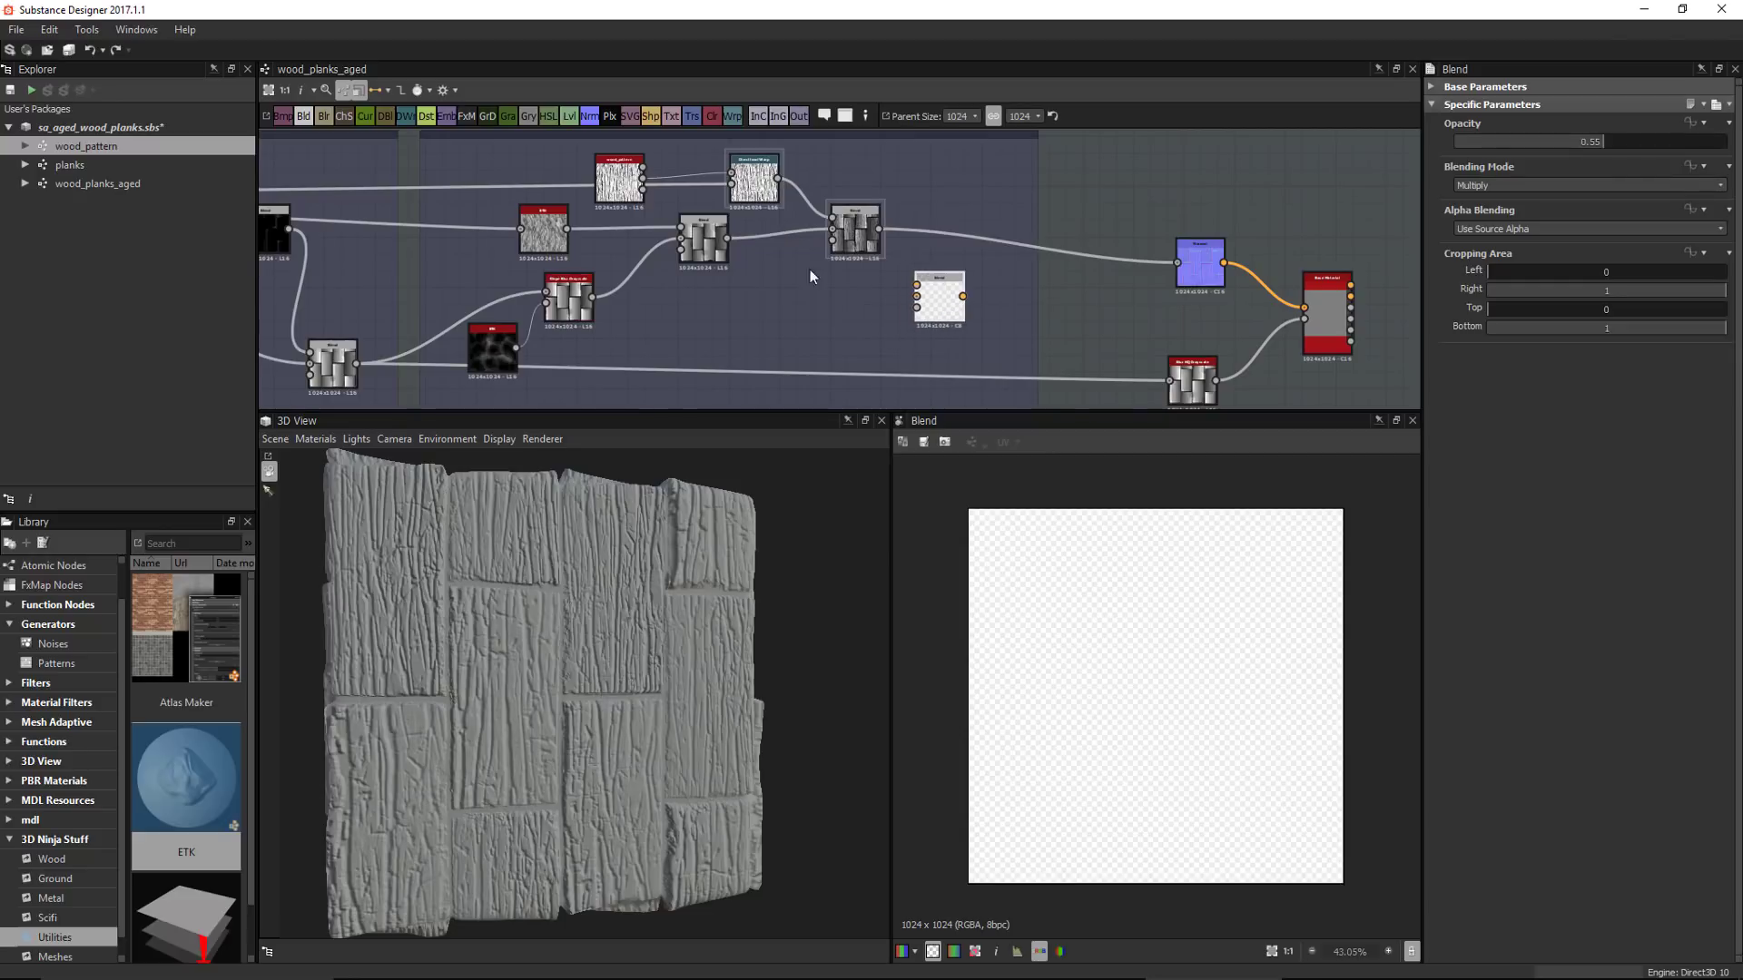
Preview the wood_pattern node's Wood and Pattern outputs in the 2D view
{"action": "middle_click_drag", "start_coordinate": [716, 247], "coordinate": [662, 292]}
{"action": "scroll", "coordinate": [699, 295], "scroll_direction": "down", "scroll_amount": 1}
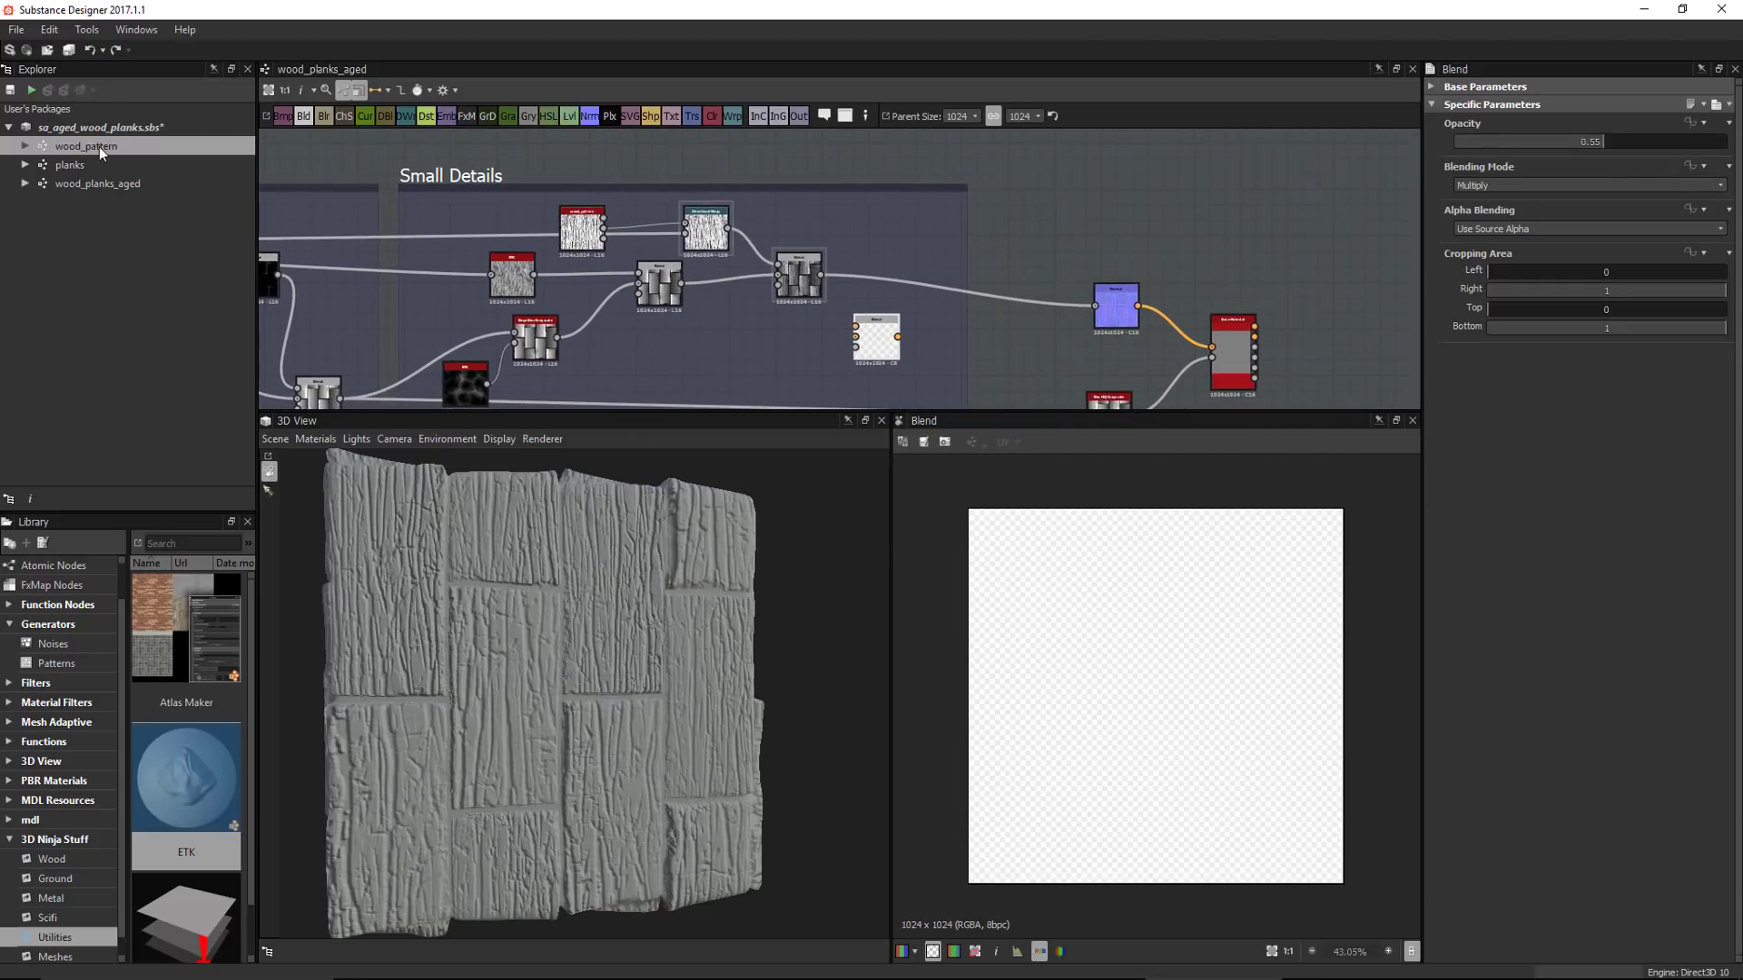
{"action": "scroll", "coordinate": [677, 207], "scroll_direction": "up", "scroll_amount": 3}
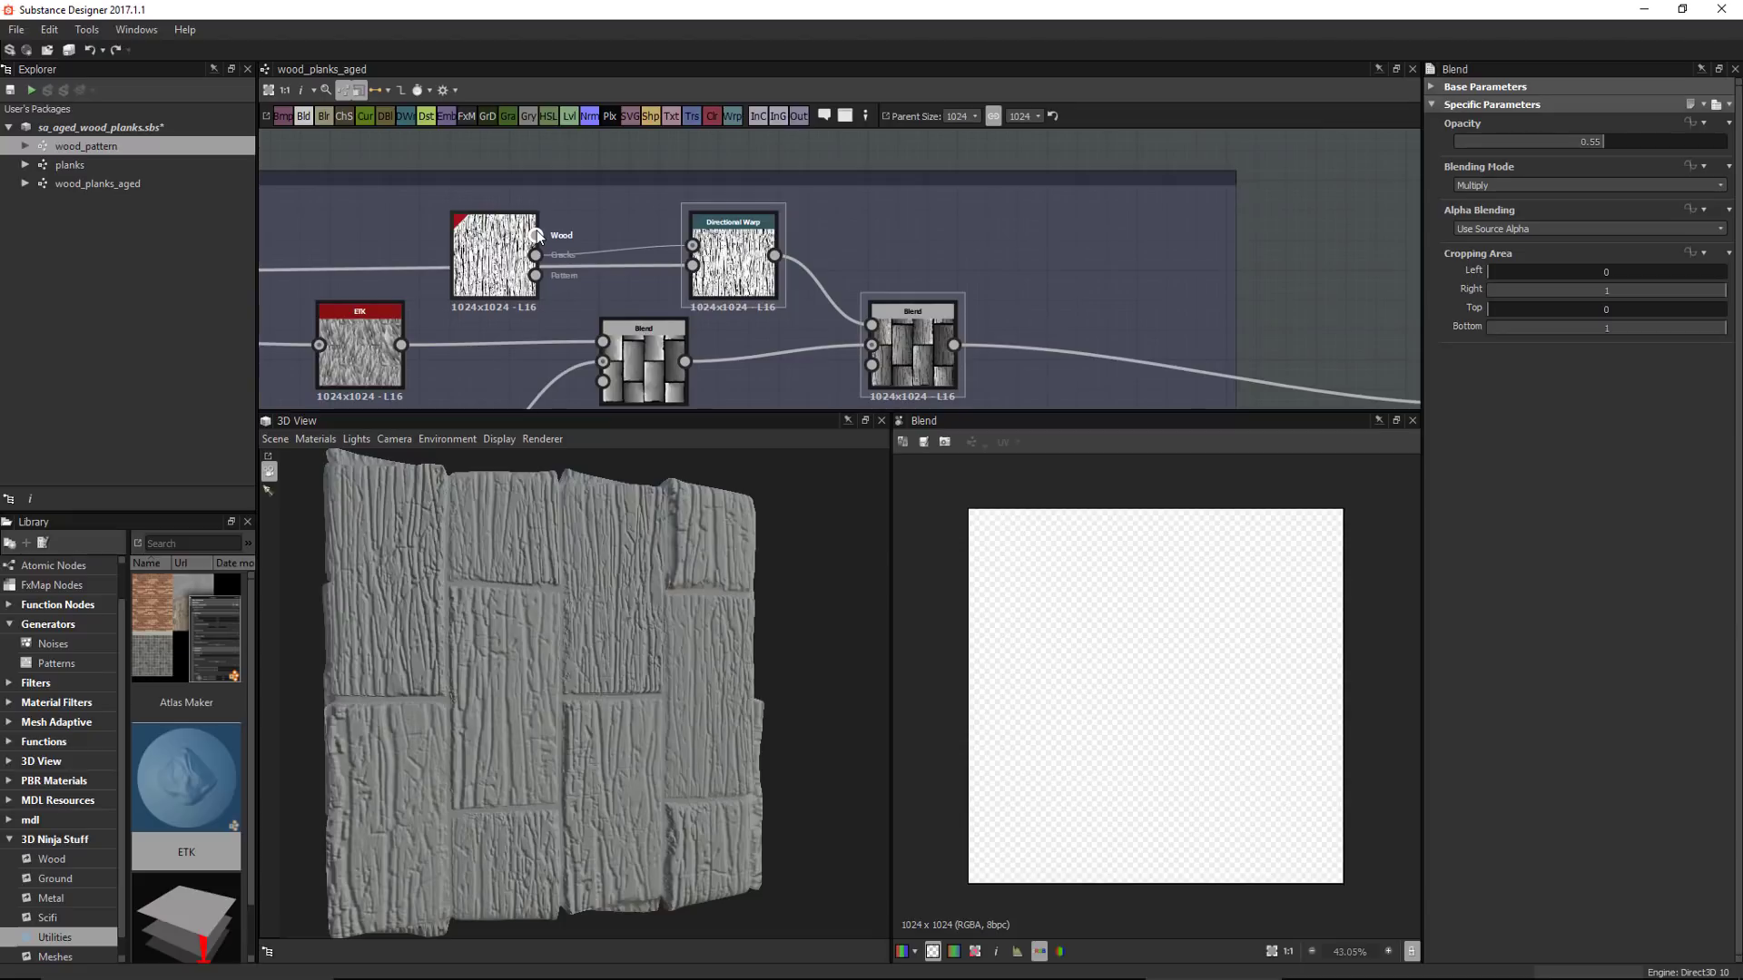
{"action": "double_click", "coordinate": [533, 231]}
{"action": "middle_click_drag", "start_coordinate": [644, 254], "coordinate": [621, 194]}
{"action": "double_click", "coordinate": [513, 218]}
{"action": "scroll", "coordinate": [1156, 696], "scroll_direction": "up", "scroll_amount": 3}
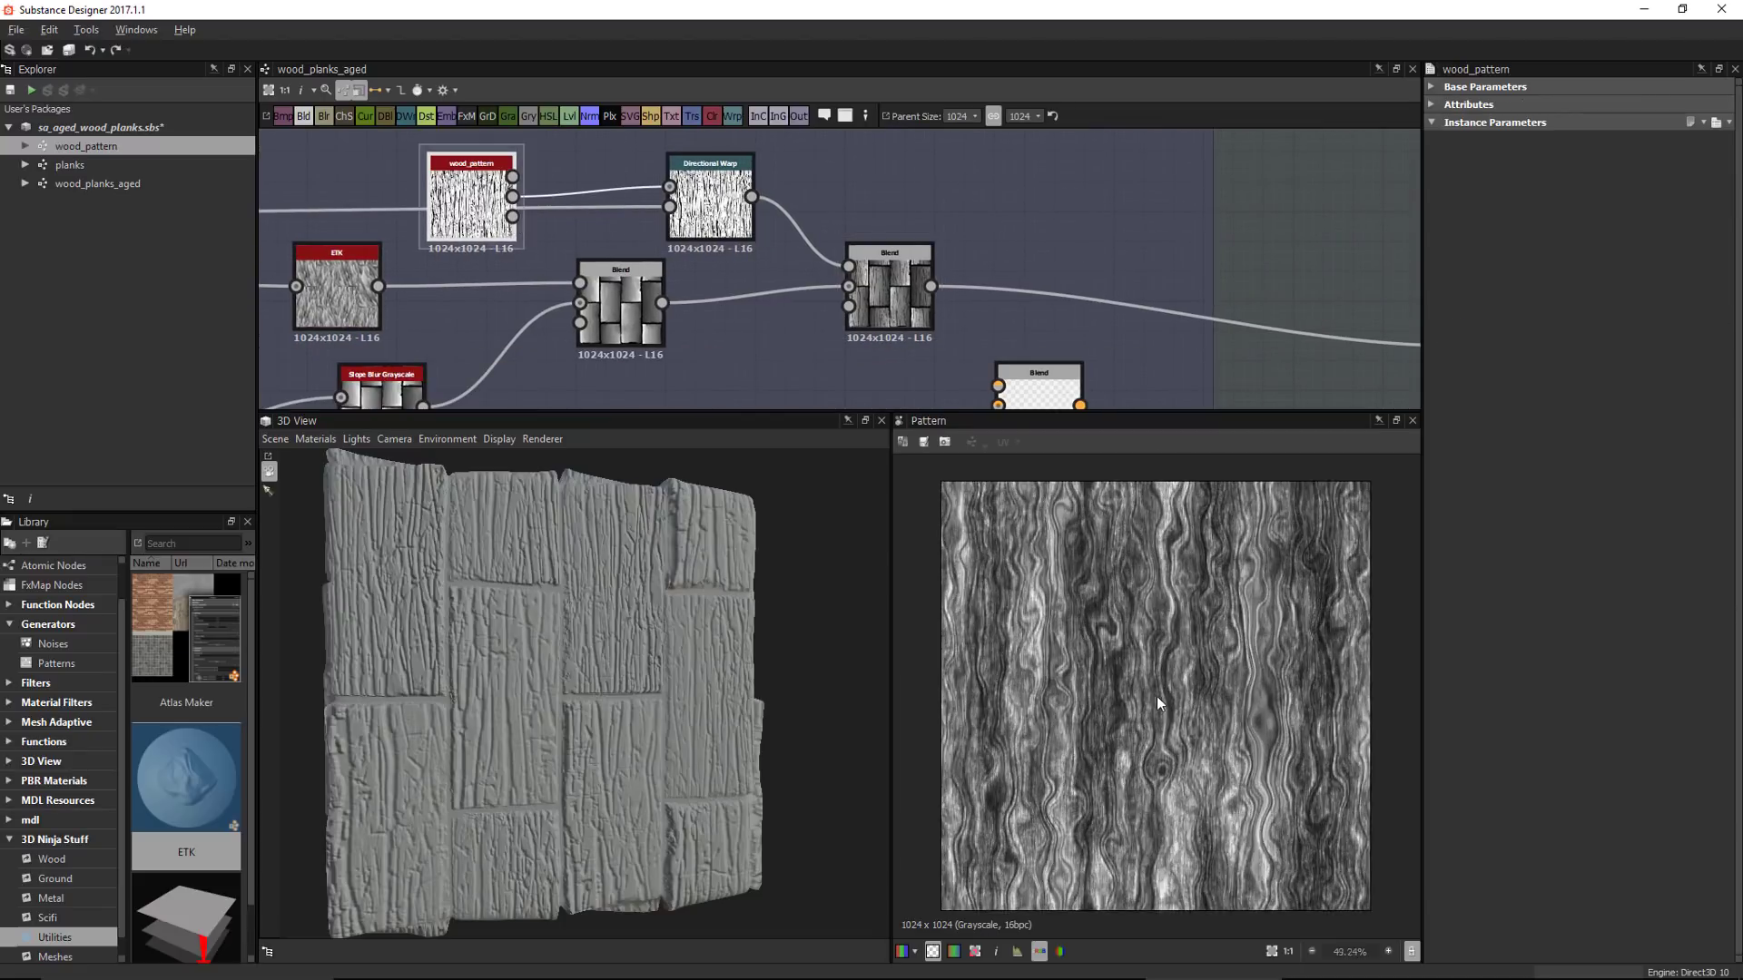
Connect wood_pattern's Pattern output to the new Blend's foreground and the cracks Blend's output to its background, previewing the result
{"action": "middle_click_drag", "start_coordinate": [894, 348], "coordinate": [790, 347]}
{"action": "scroll", "coordinate": [880, 287], "scroll_direction": "down", "scroll_amount": 2}
{"action": "left_click_drag", "start_coordinate": [971, 371], "coordinate": [996, 349]}
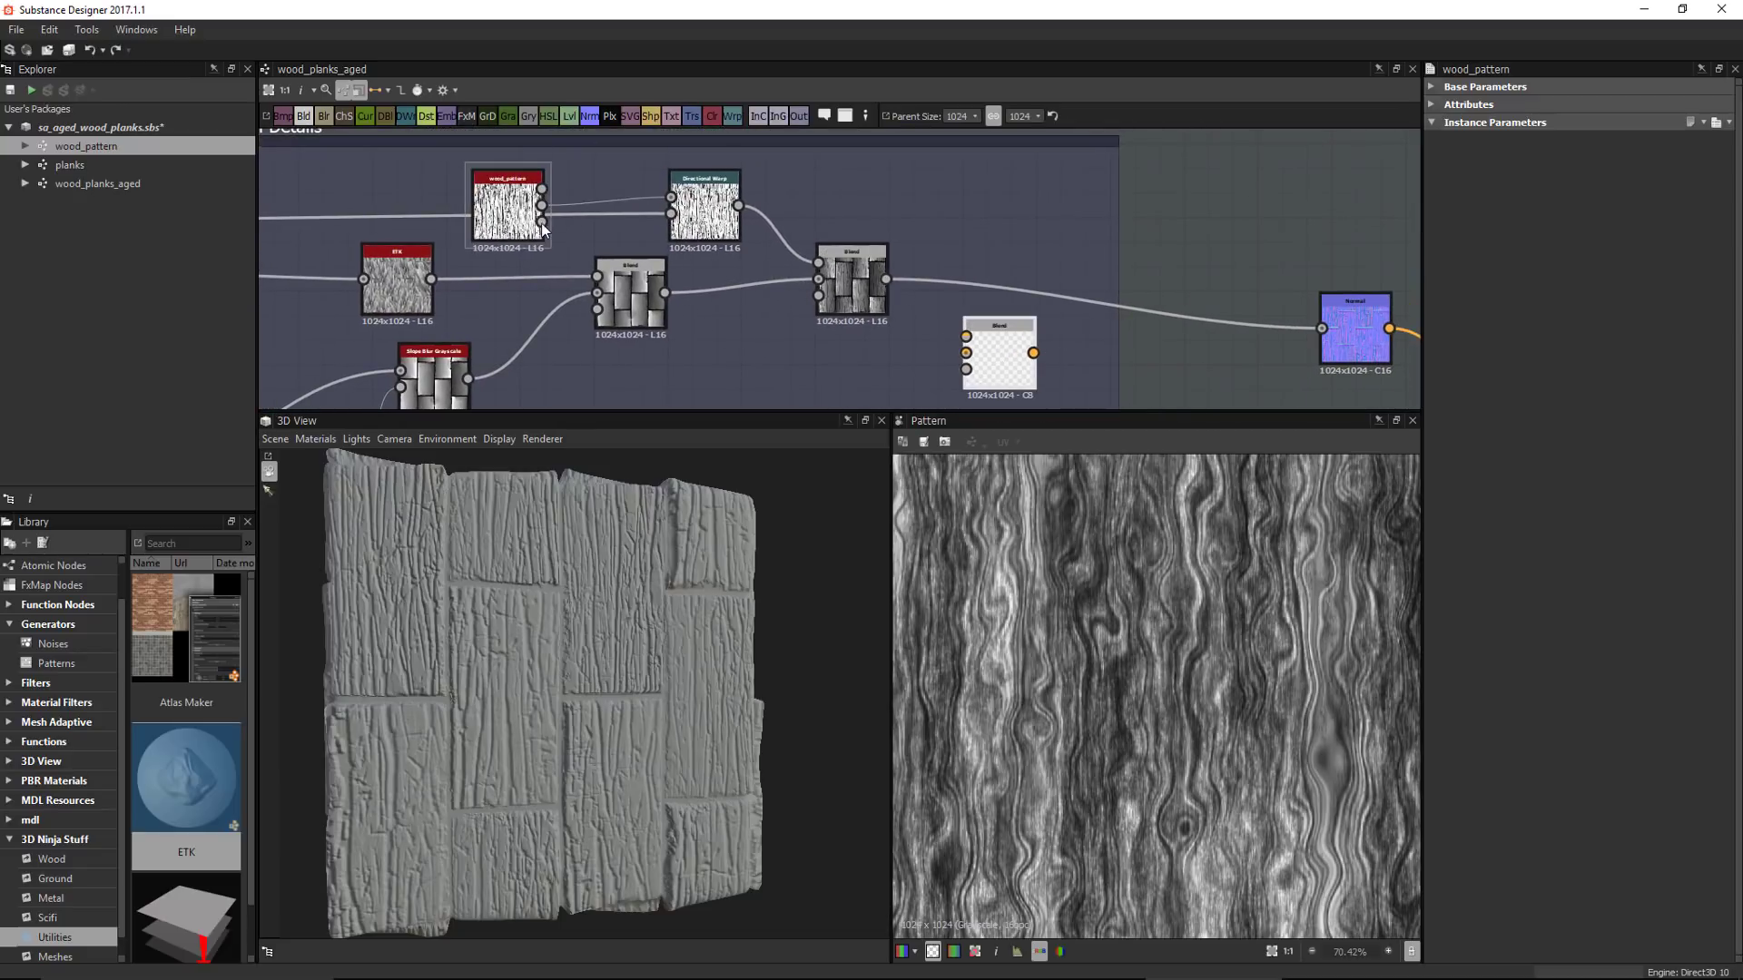
{"action": "left_click_drag", "start_coordinate": [541, 221], "coordinate": [619, 144]}
{"action": "left_click_drag", "start_coordinate": [895, 345], "coordinate": [966, 336]}
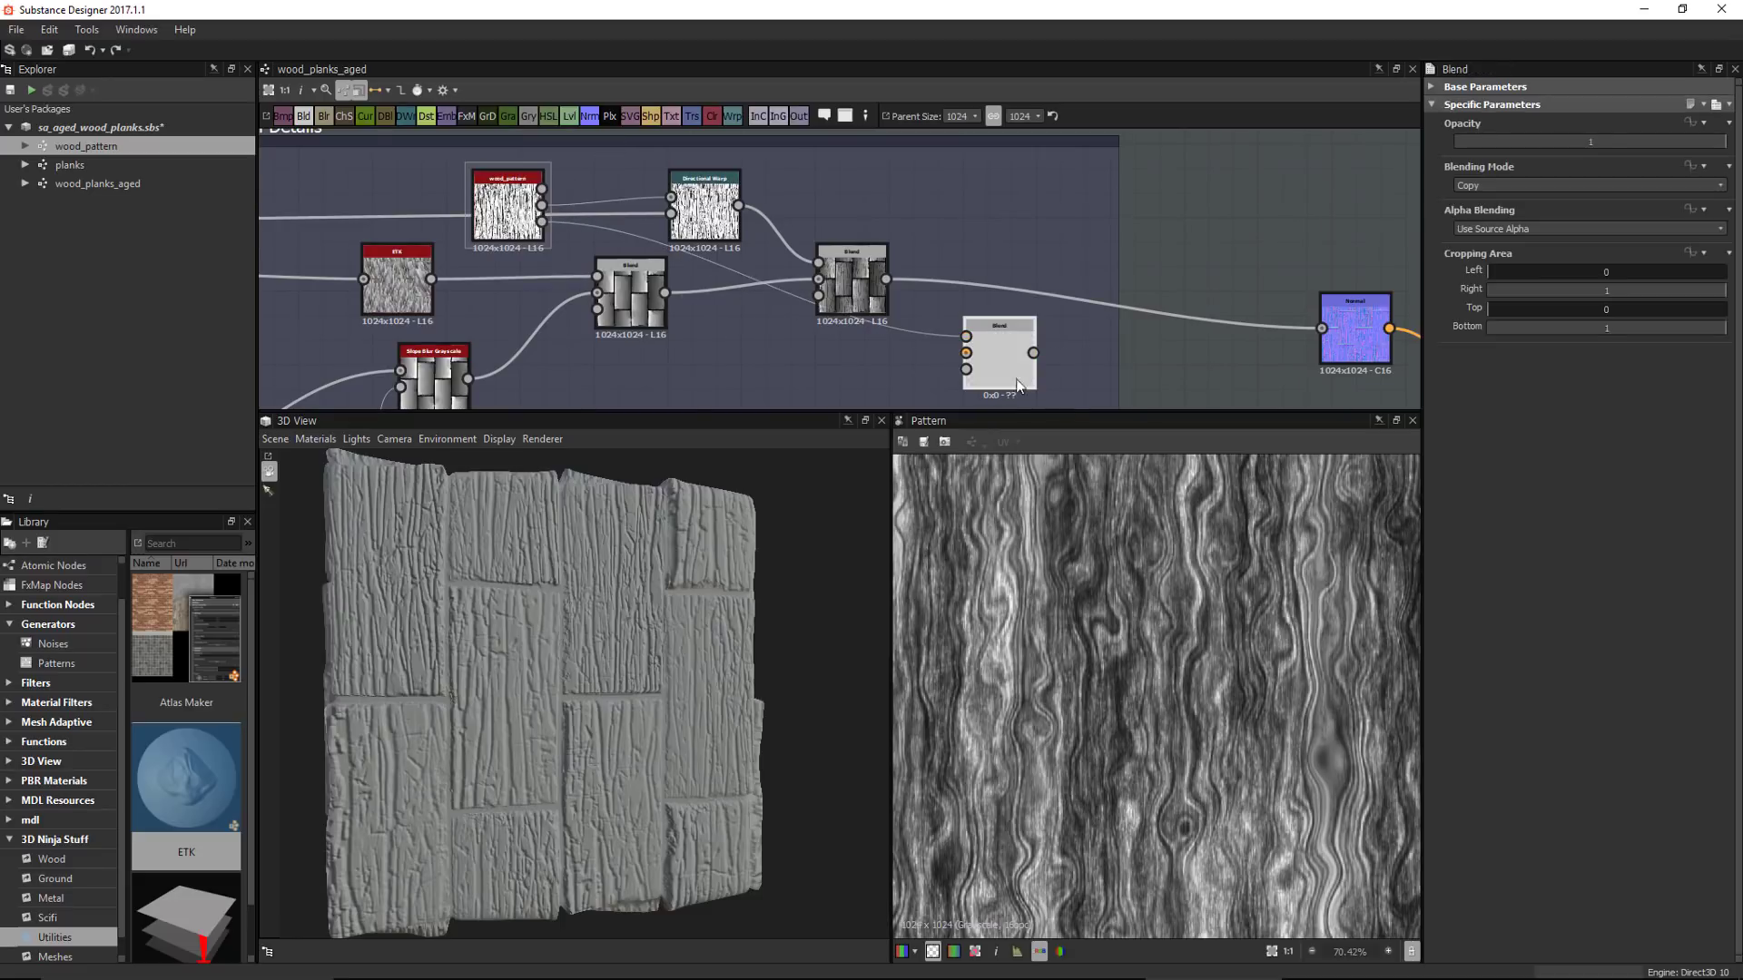
{"action": "scroll", "coordinate": [885, 281], "scroll_direction": "up", "scroll_amount": 2}
{"action": "middle_click_drag", "start_coordinate": [888, 276], "coordinate": [777, 220]}
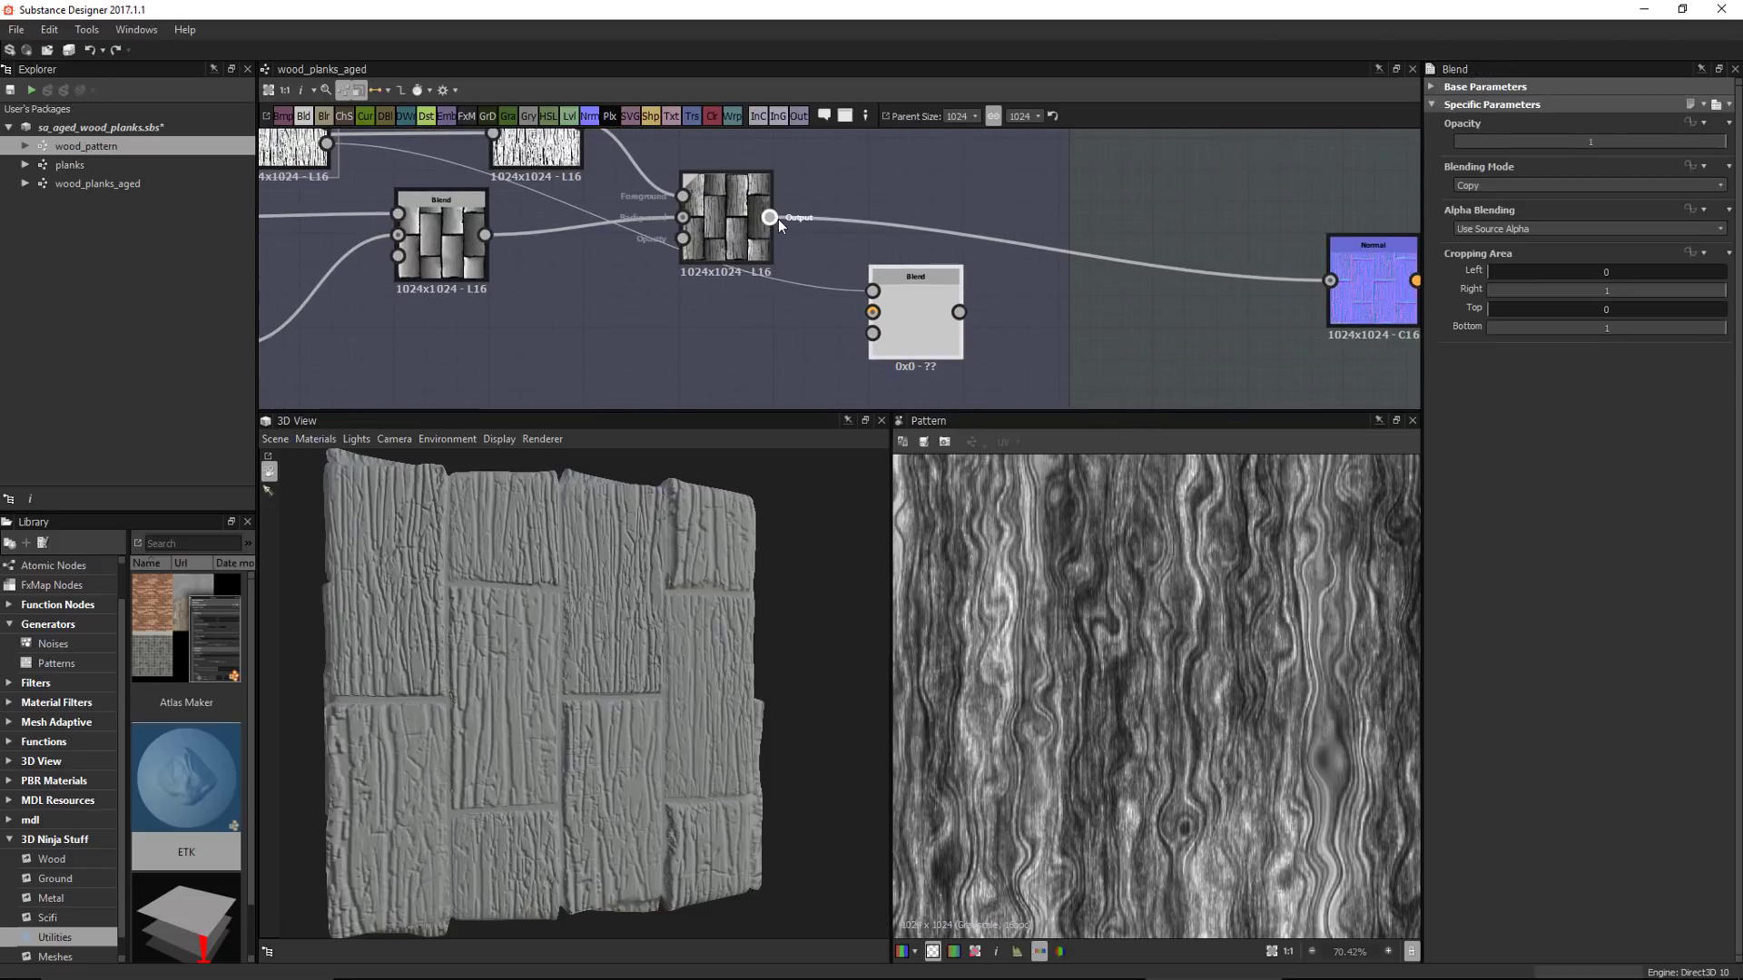
{"action": "left_click_drag", "start_coordinate": [769, 218], "coordinate": [897, 321]}
{"action": "double_click", "coordinate": [918, 322]}
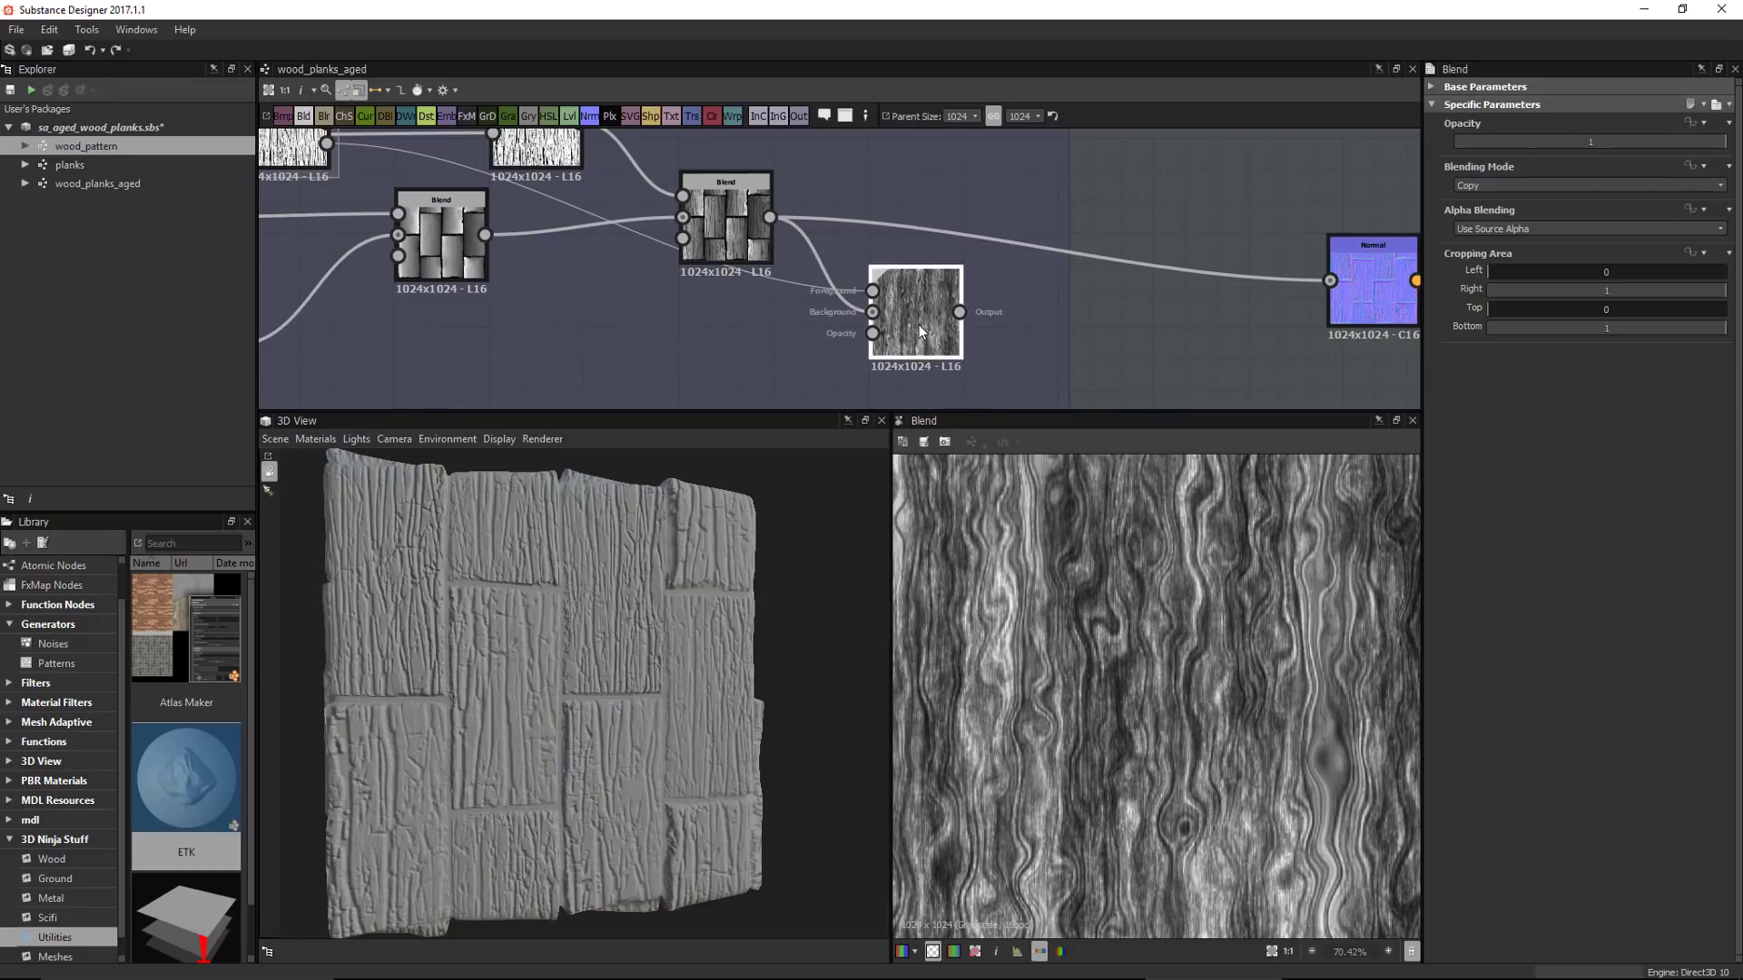
Set the wood grain Blend's blending mode to Multiply and its opacity to 0.25
{"action": "left_click", "coordinate": [1485, 186]}
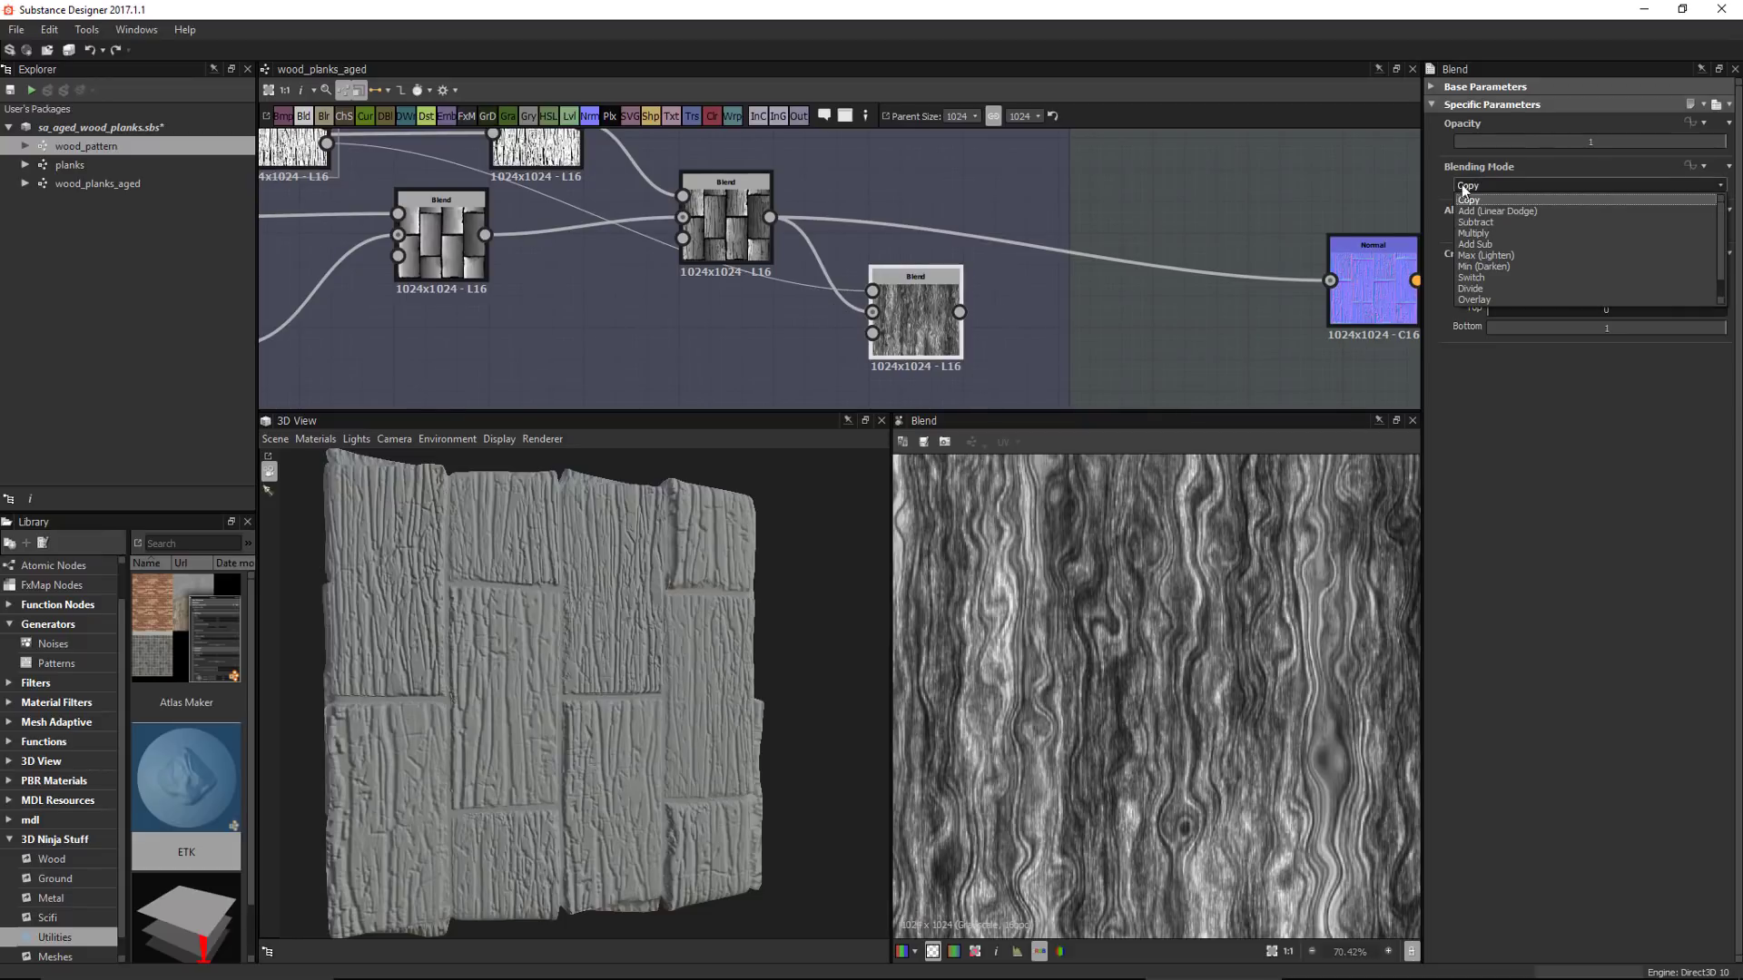
{"action": "left_click", "coordinate": [1473, 234]}
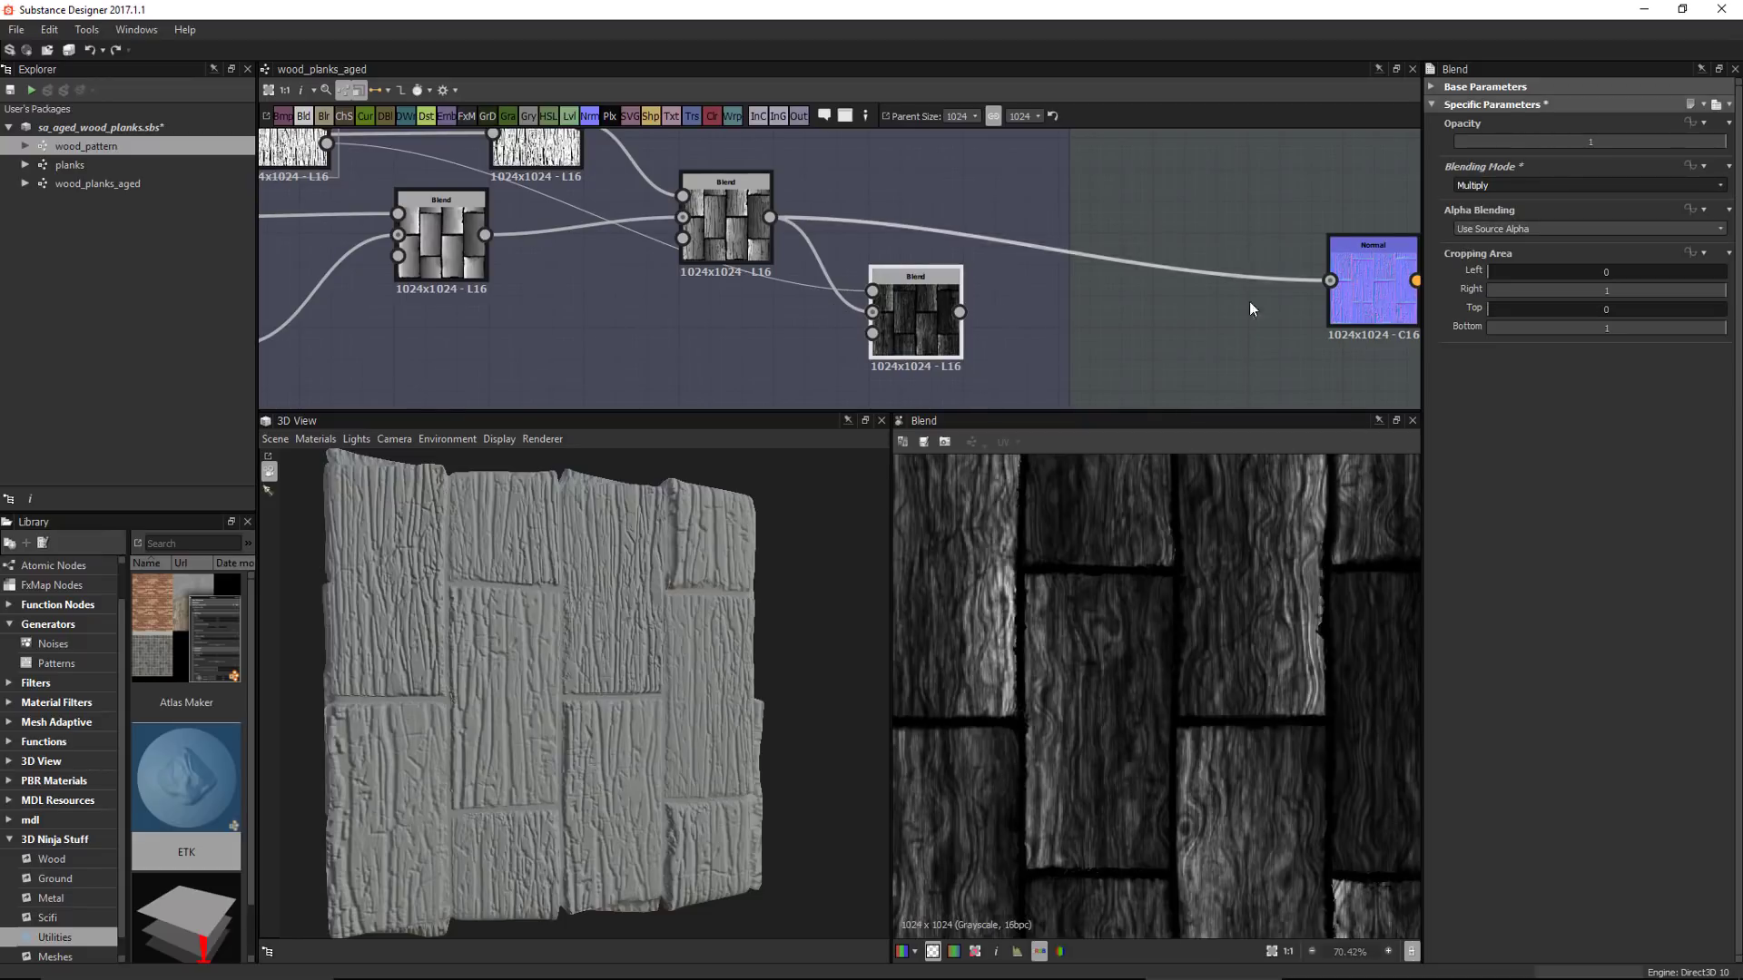
{"action": "left_click_drag", "start_coordinate": [1596, 144], "coordinate": [1524, 148]}
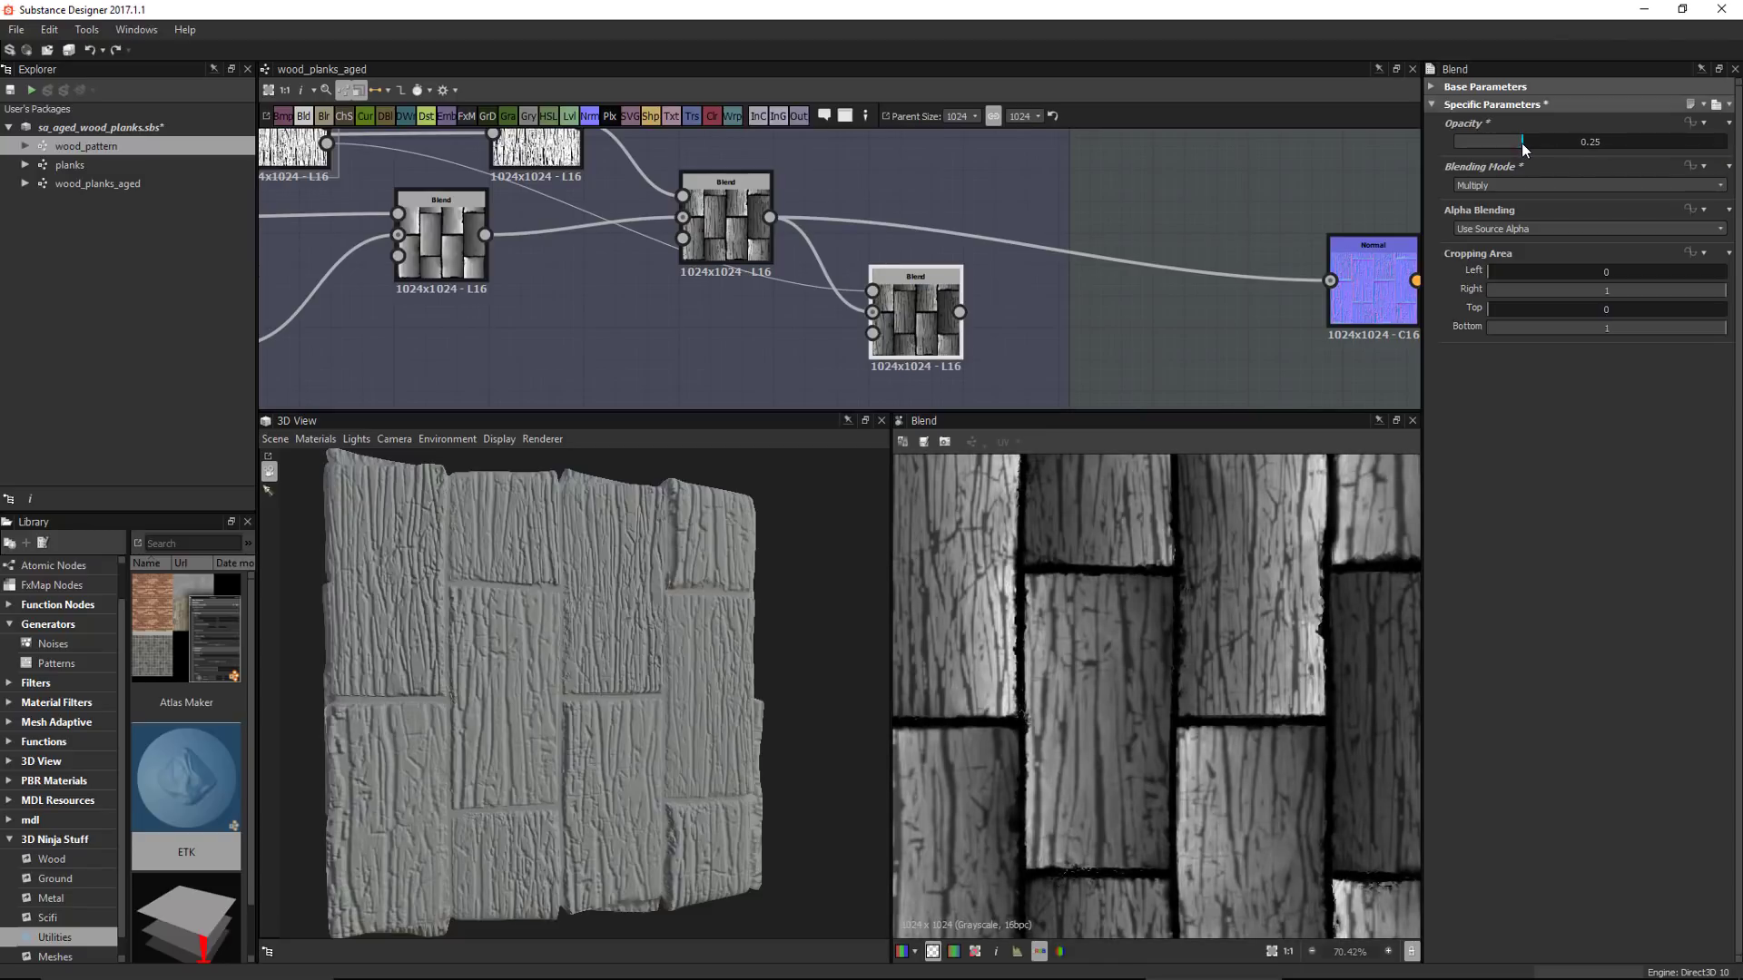
Connect the wood grain Blend's output to the Normal node and inspect the grain on the planks in the 3D view
{"action": "left_click_drag", "start_coordinate": [959, 312], "coordinate": [1336, 287]}
{"action": "scroll", "coordinate": [529, 666], "scroll_direction": "up", "scroll_amount": 5}
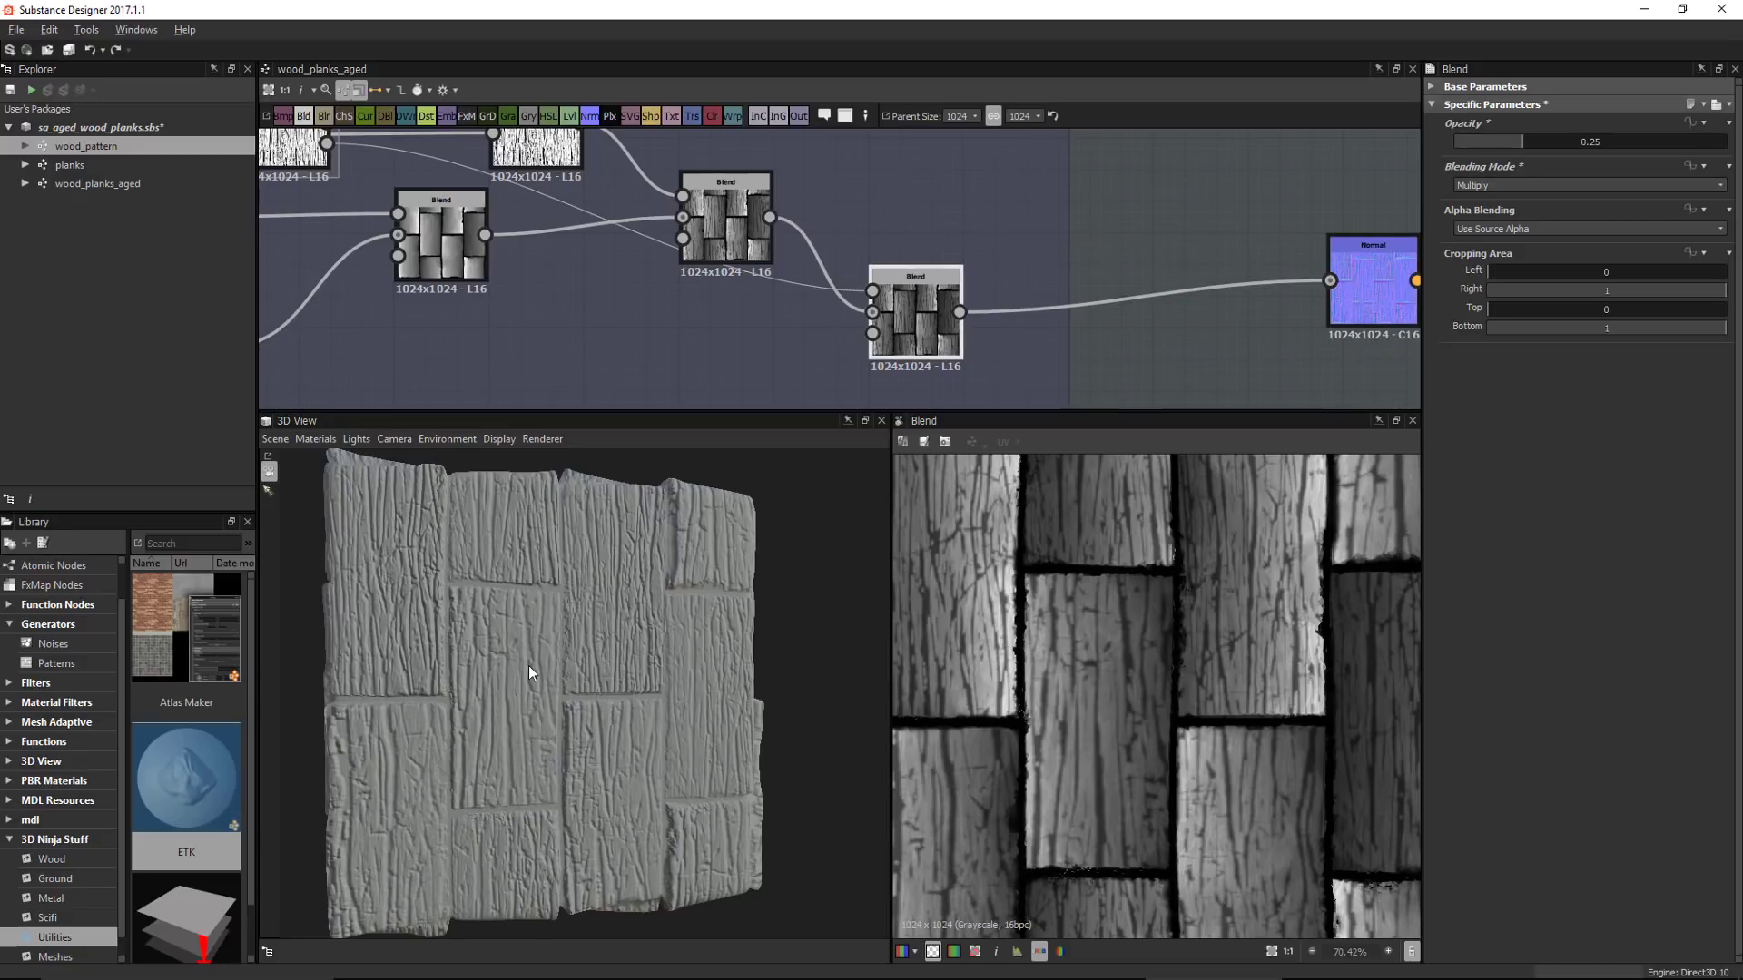
{"action": "scroll", "coordinate": [466, 694], "scroll_direction": "up", "scroll_amount": 3}
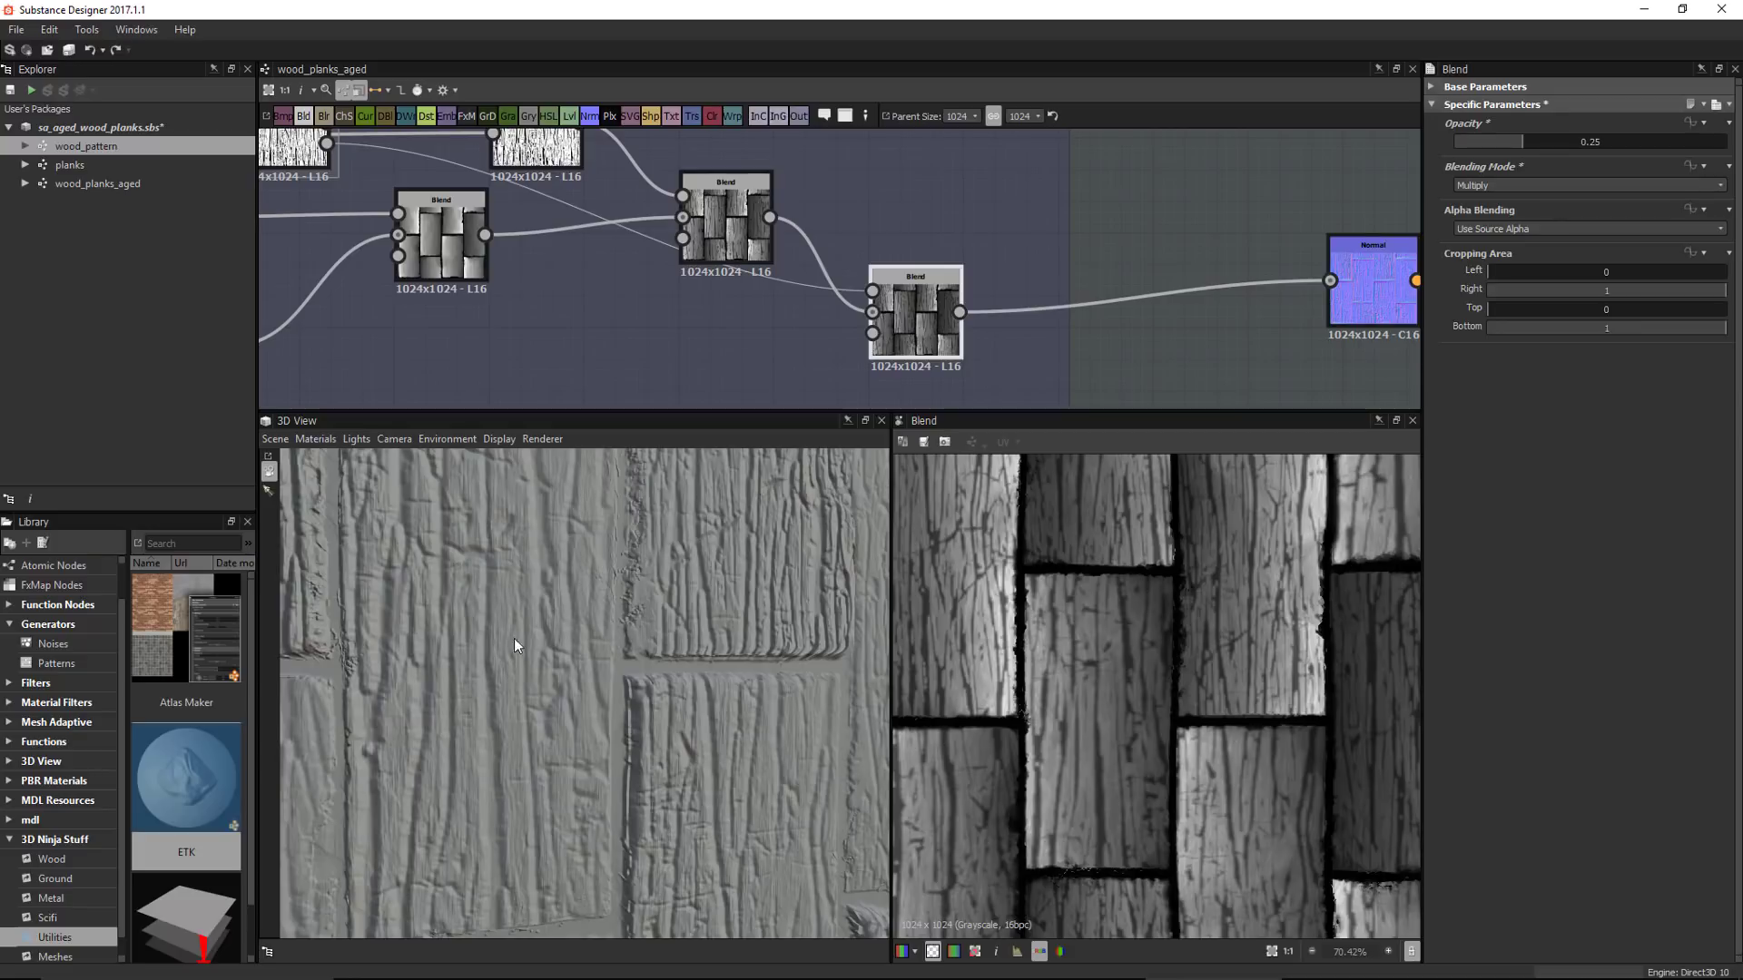
{"action": "scroll", "coordinate": [530, 641], "scroll_direction": "down", "scroll_amount": 4}
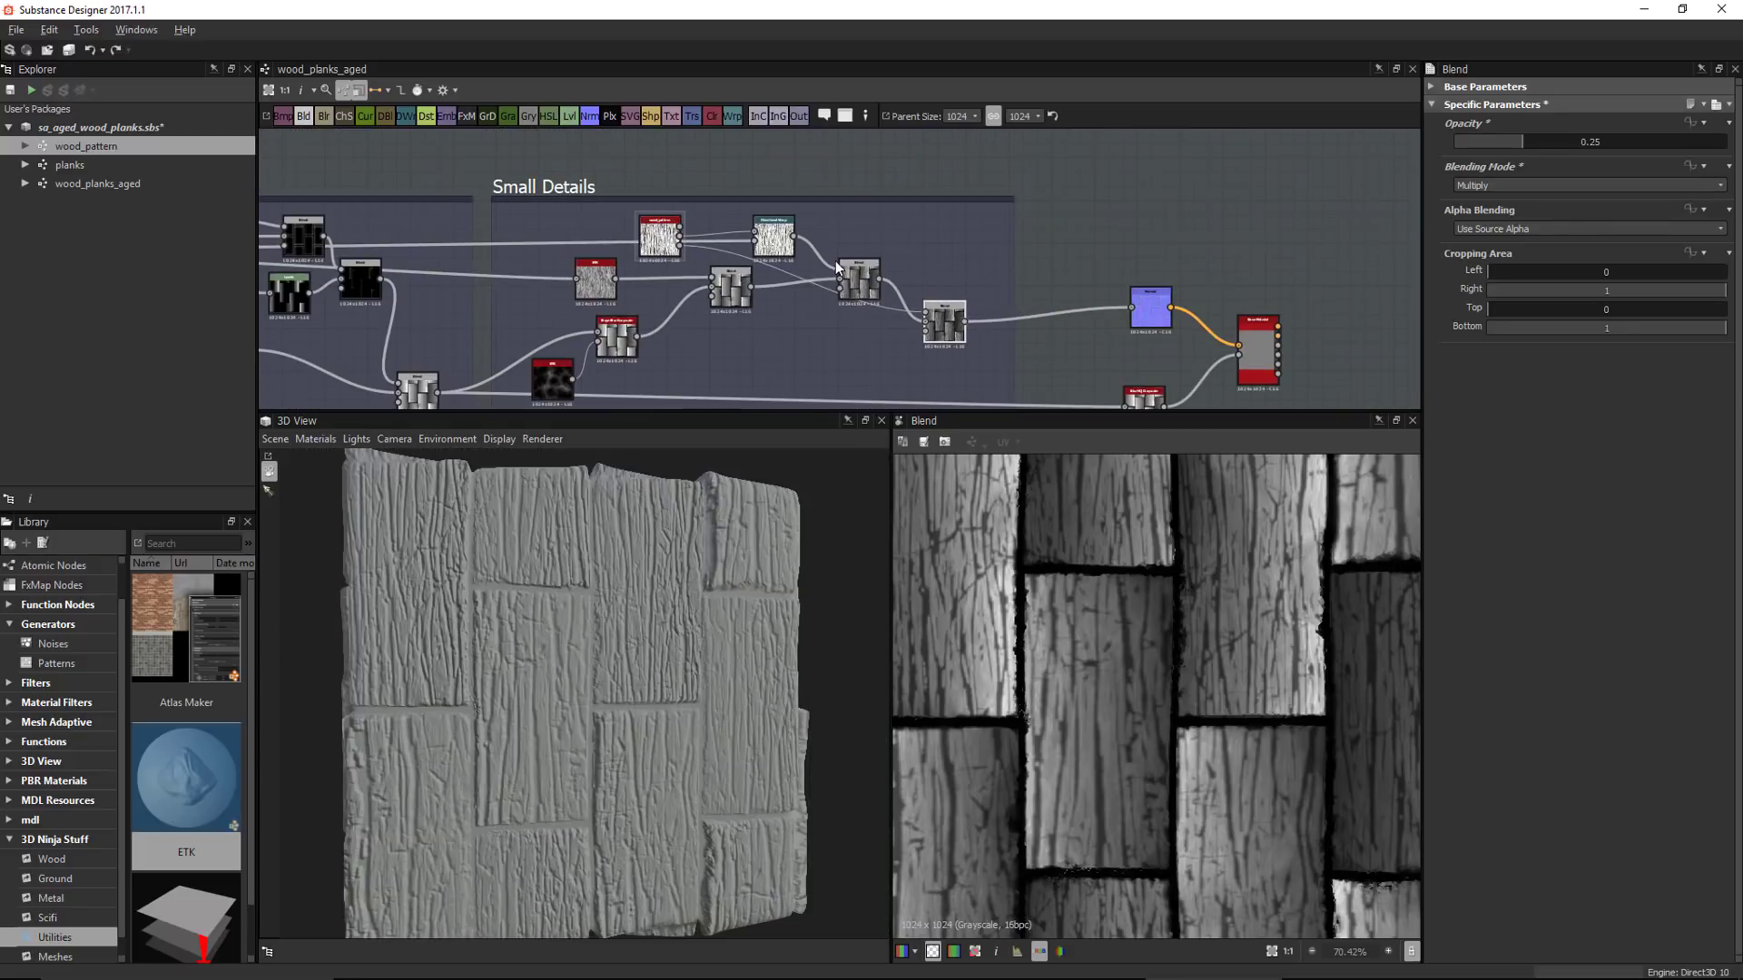
Move the Base Material, Normal and Blur HQ Grayscale nodes farther from the Small Details frame to make room in the graph
{"action": "middle_click_drag", "start_coordinate": [835, 260], "coordinate": [965, 256]}
{"action": "scroll", "coordinate": [866, 239], "scroll_direction": "down", "scroll_amount": 1}
{"action": "middle_click_drag", "start_coordinate": [1145, 328], "coordinate": [911, 282]}
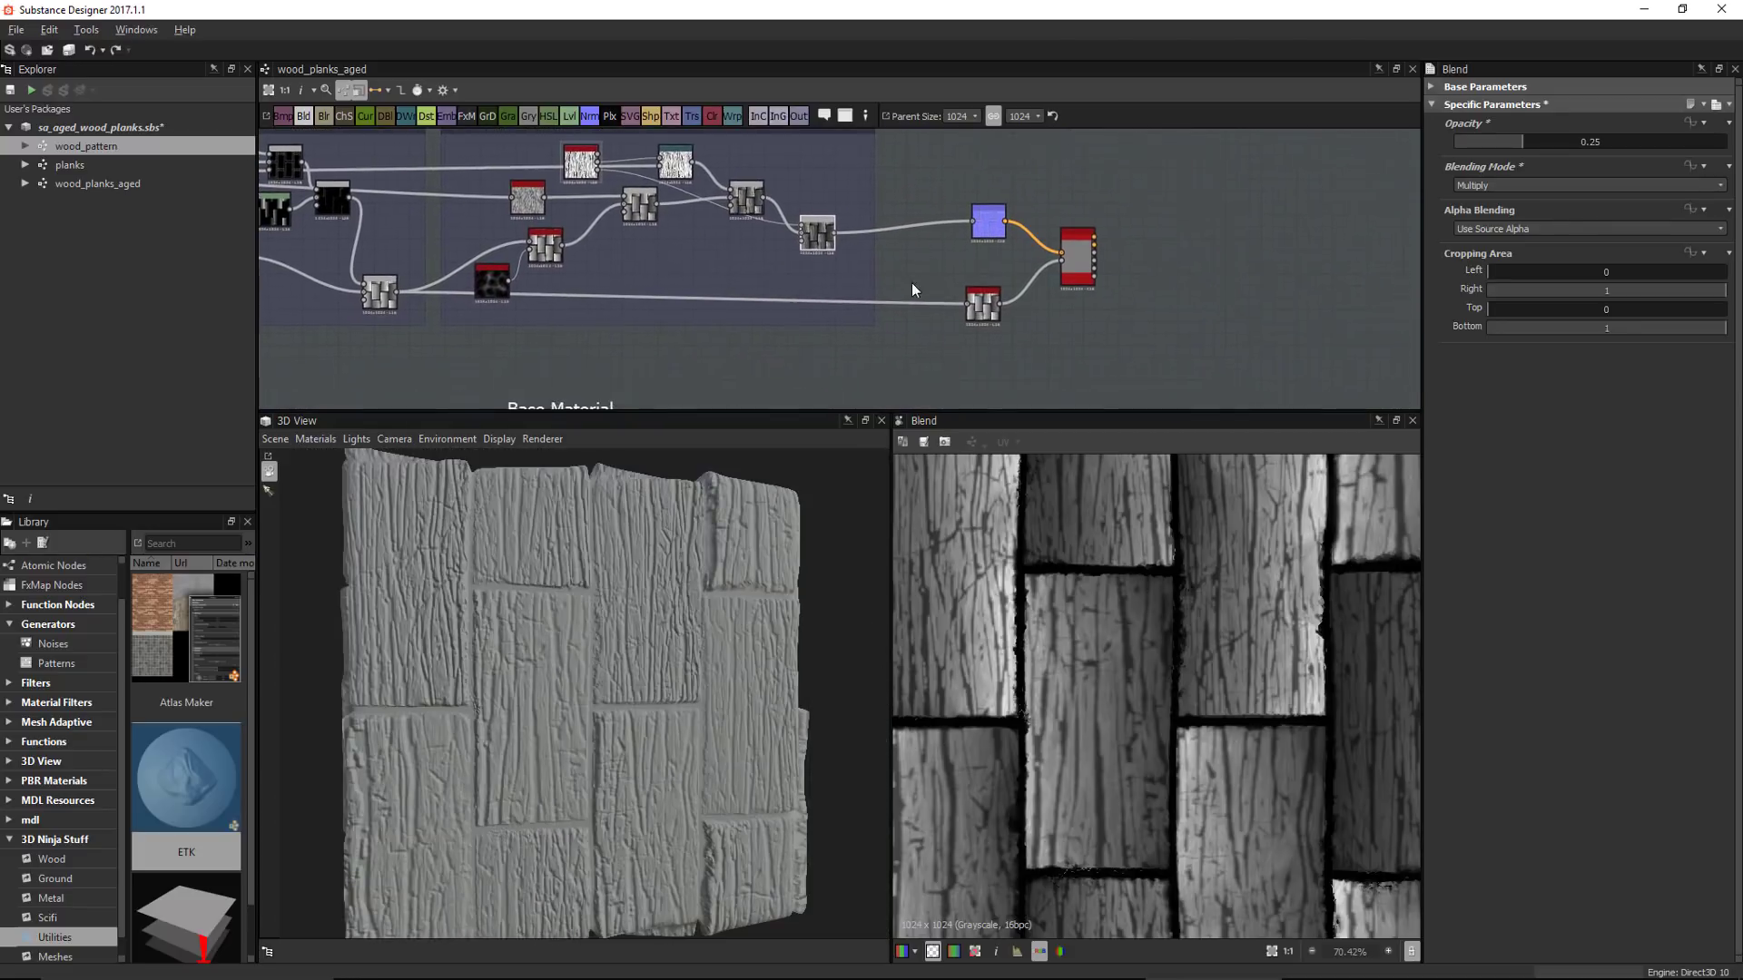
{"action": "scroll", "coordinate": [912, 282], "scroll_direction": "up", "scroll_amount": 2}
{"action": "left_click_drag", "start_coordinate": [1137, 258], "coordinate": [1222, 258]}
{"action": "left_click", "coordinate": [1023, 226]}
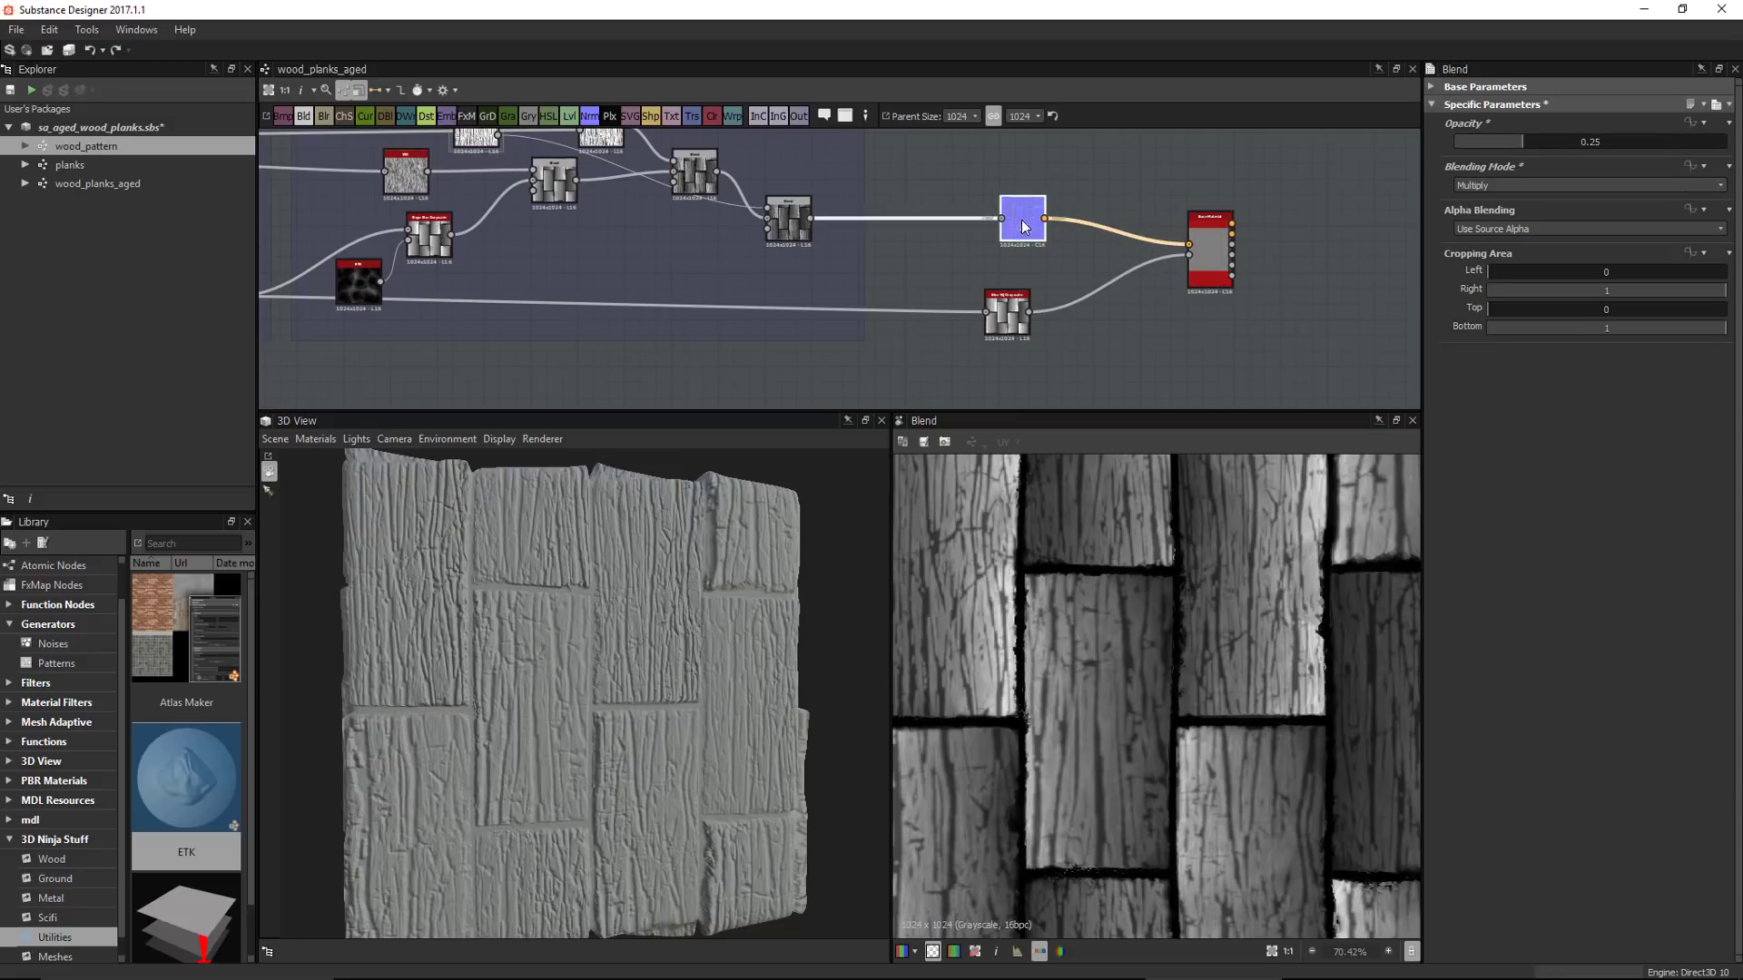
{"action": "left_click_drag", "start_coordinate": [1022, 223], "coordinate": [1038, 223]}
{"action": "left_click_drag", "start_coordinate": [1005, 309], "coordinate": [1036, 308]}
{"action": "middle_click_drag", "start_coordinate": [656, 186], "coordinate": [839, 240]}
{"action": "scroll", "coordinate": [912, 238], "scroll_direction": "up", "scroll_amount": 3}
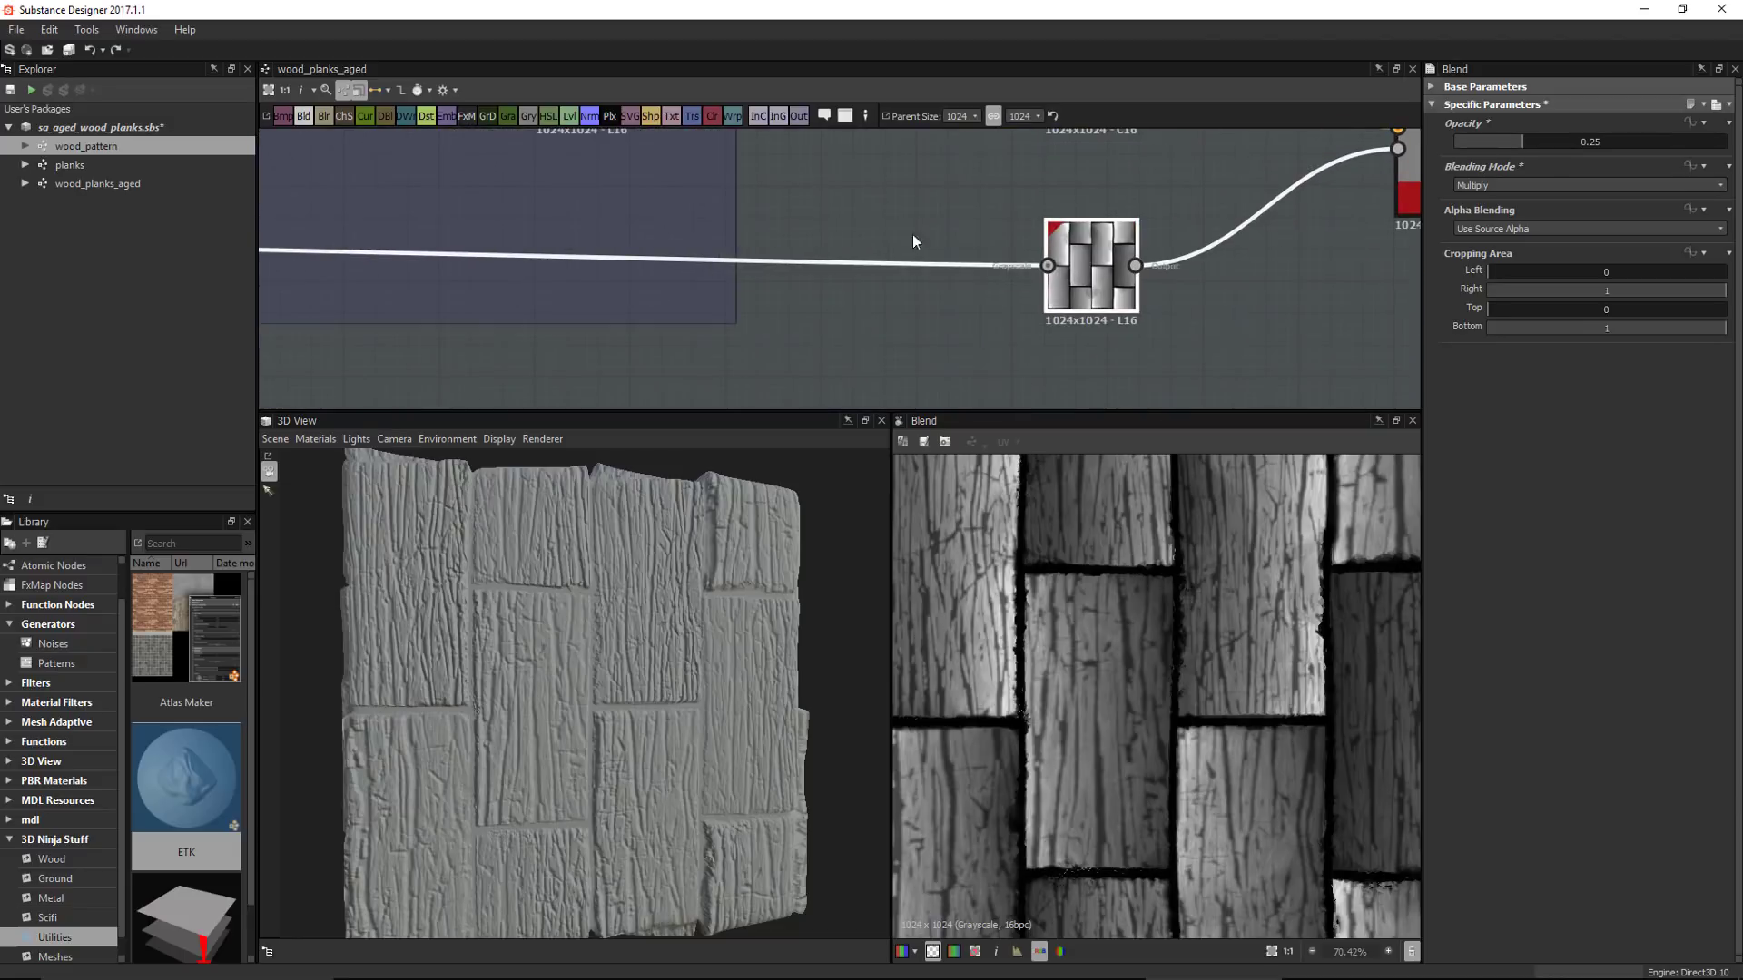
Add a Blend node between the Small Details frame and the Blur HQ Grayscale node
{"action": "scroll", "coordinate": [912, 234], "scroll_direction": "down", "scroll_amount": 4}
{"action": "key", "text": "space"}
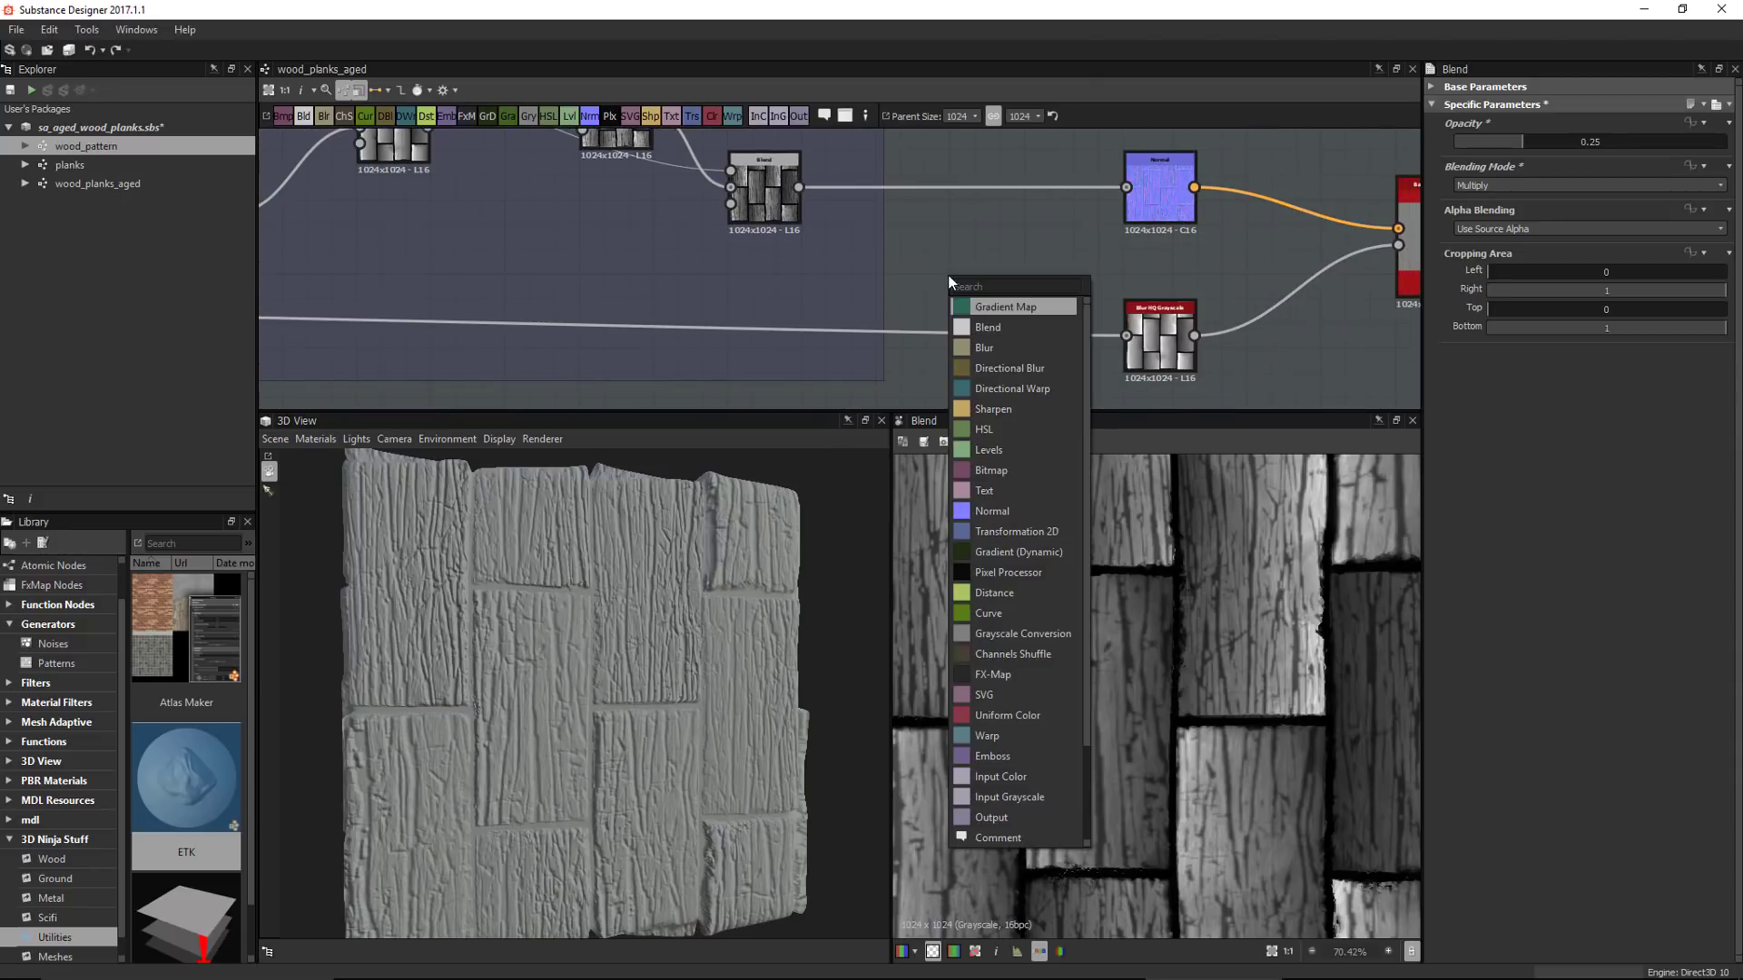
{"action": "key", "text": "Down"}
{"action": "key", "text": "Return"}
{"action": "middle_click_drag", "start_coordinate": [946, 218], "coordinate": [1109, 267]}
{"action": "scroll", "coordinate": [1109, 267], "scroll_direction": "down", "scroll_amount": 1}
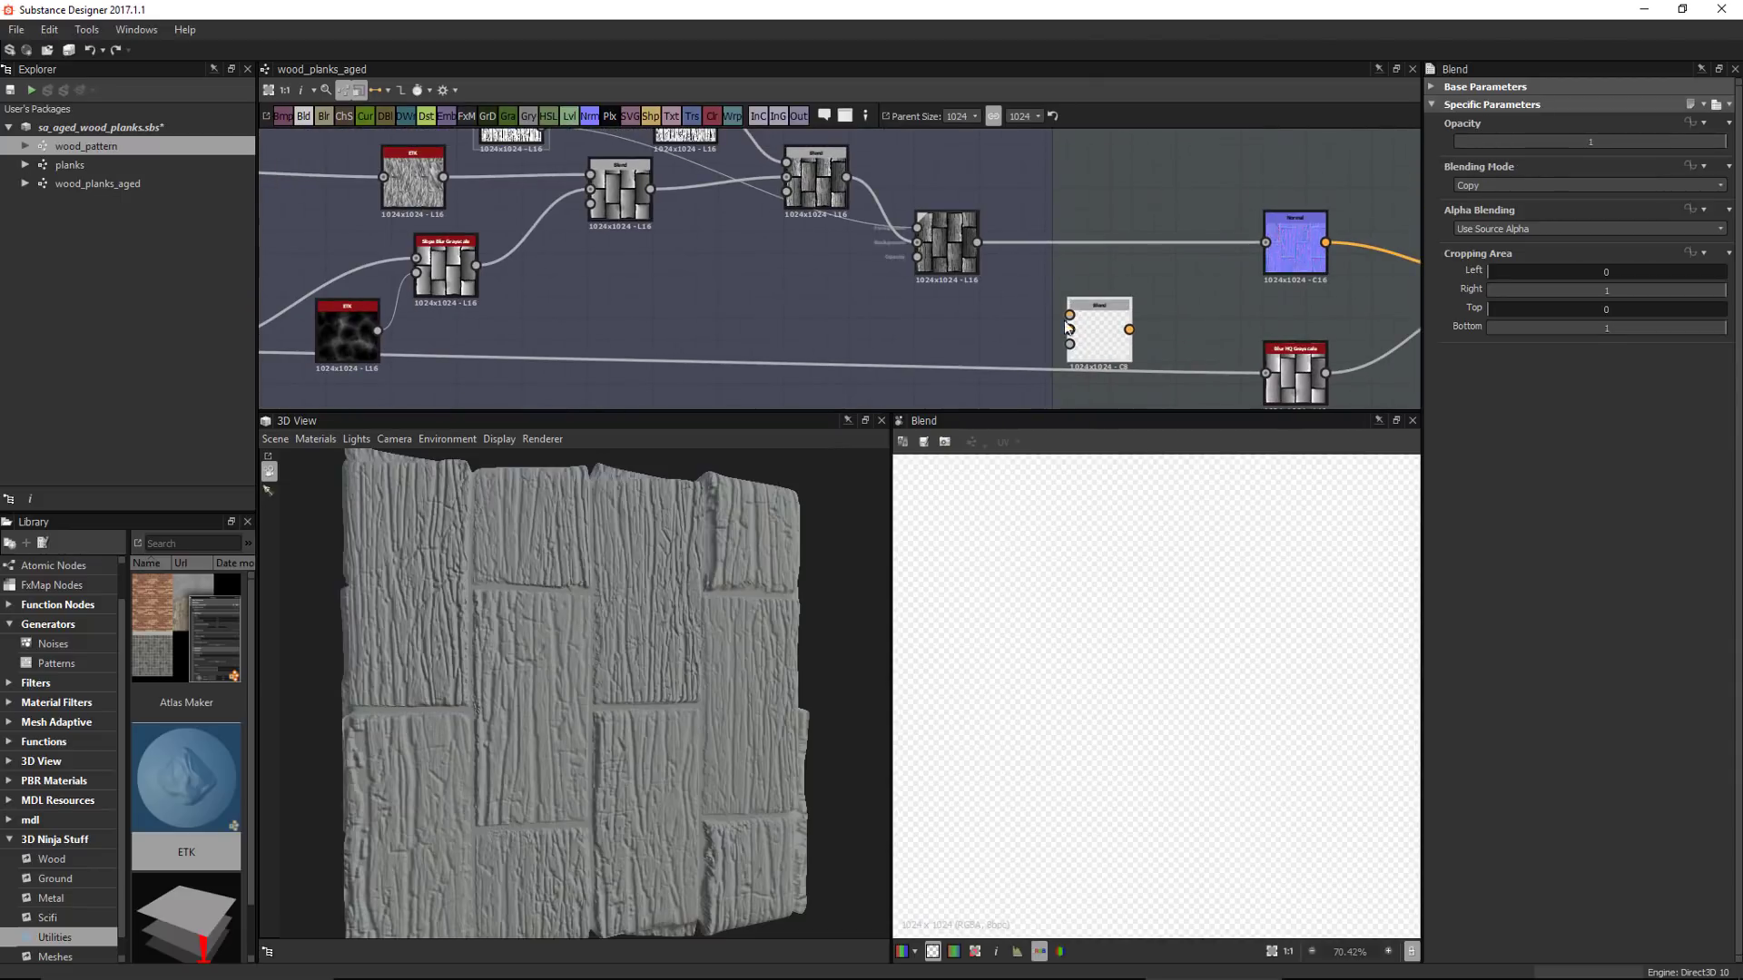
{"action": "left_click_drag", "start_coordinate": [1101, 330], "coordinate": [1135, 330]}
{"action": "middle_click_drag", "start_coordinate": [833, 240], "coordinate": [820, 262]}
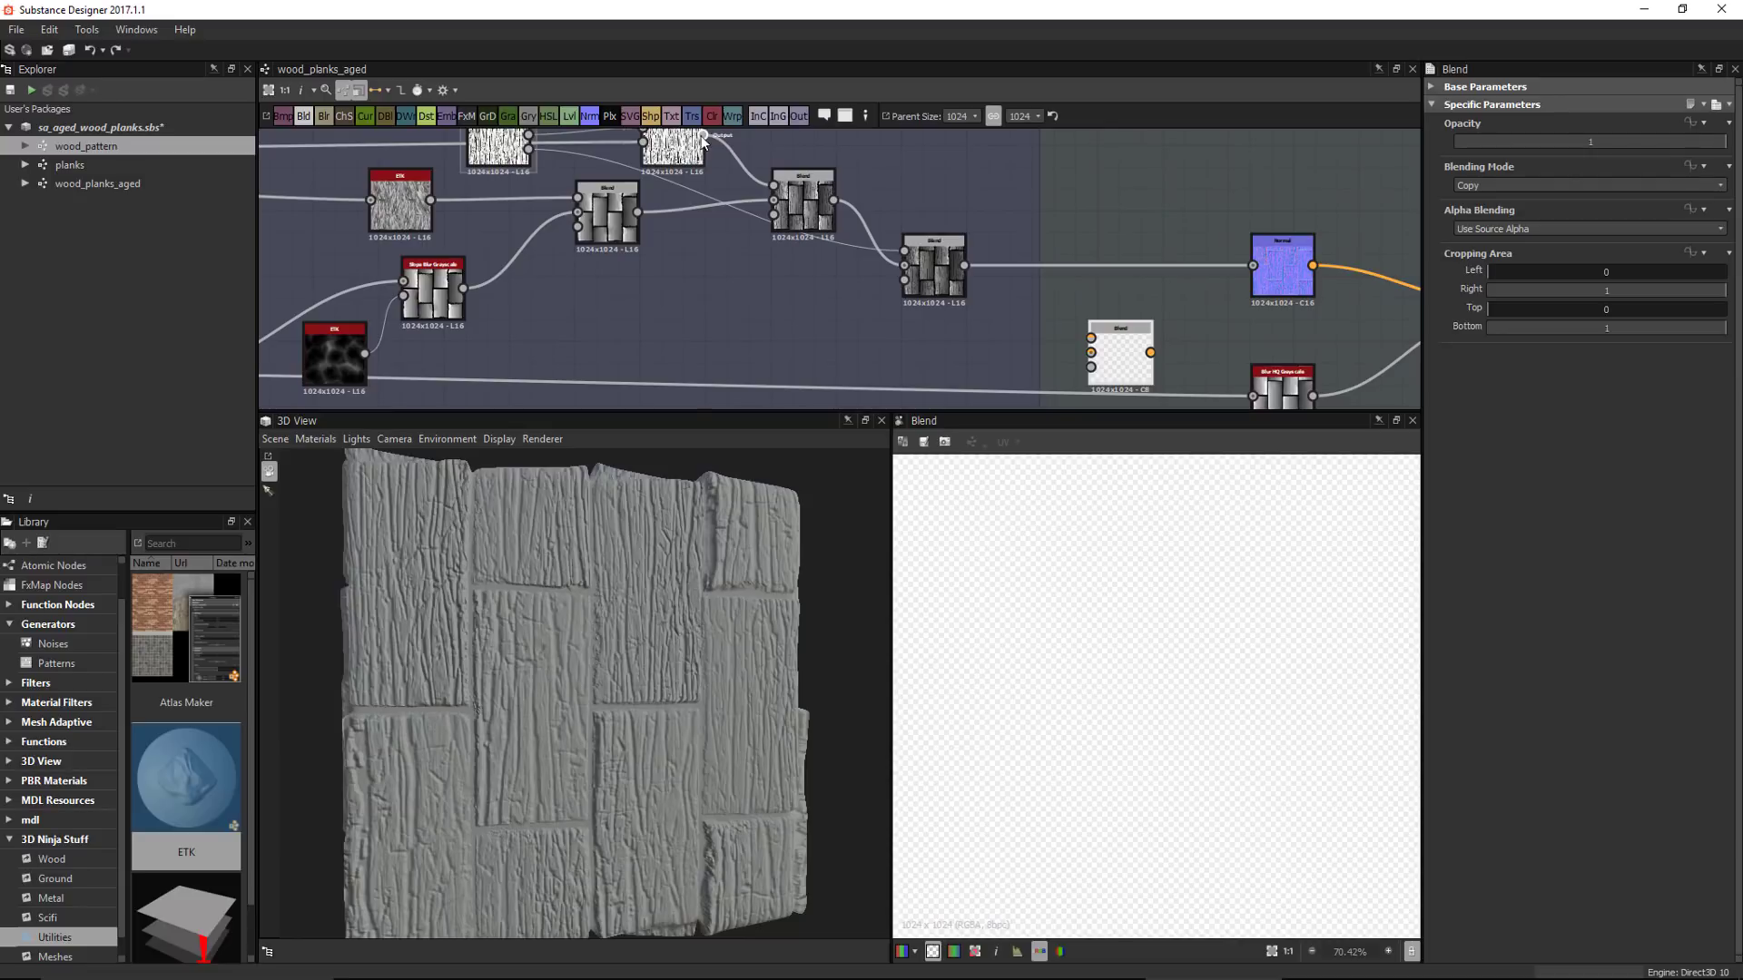
Connect the cracks Directional Warp's output to the foreground of the Blend outside the Small Details frame
{"action": "middle_click_drag", "start_coordinate": [704, 139], "coordinate": [685, 203]}
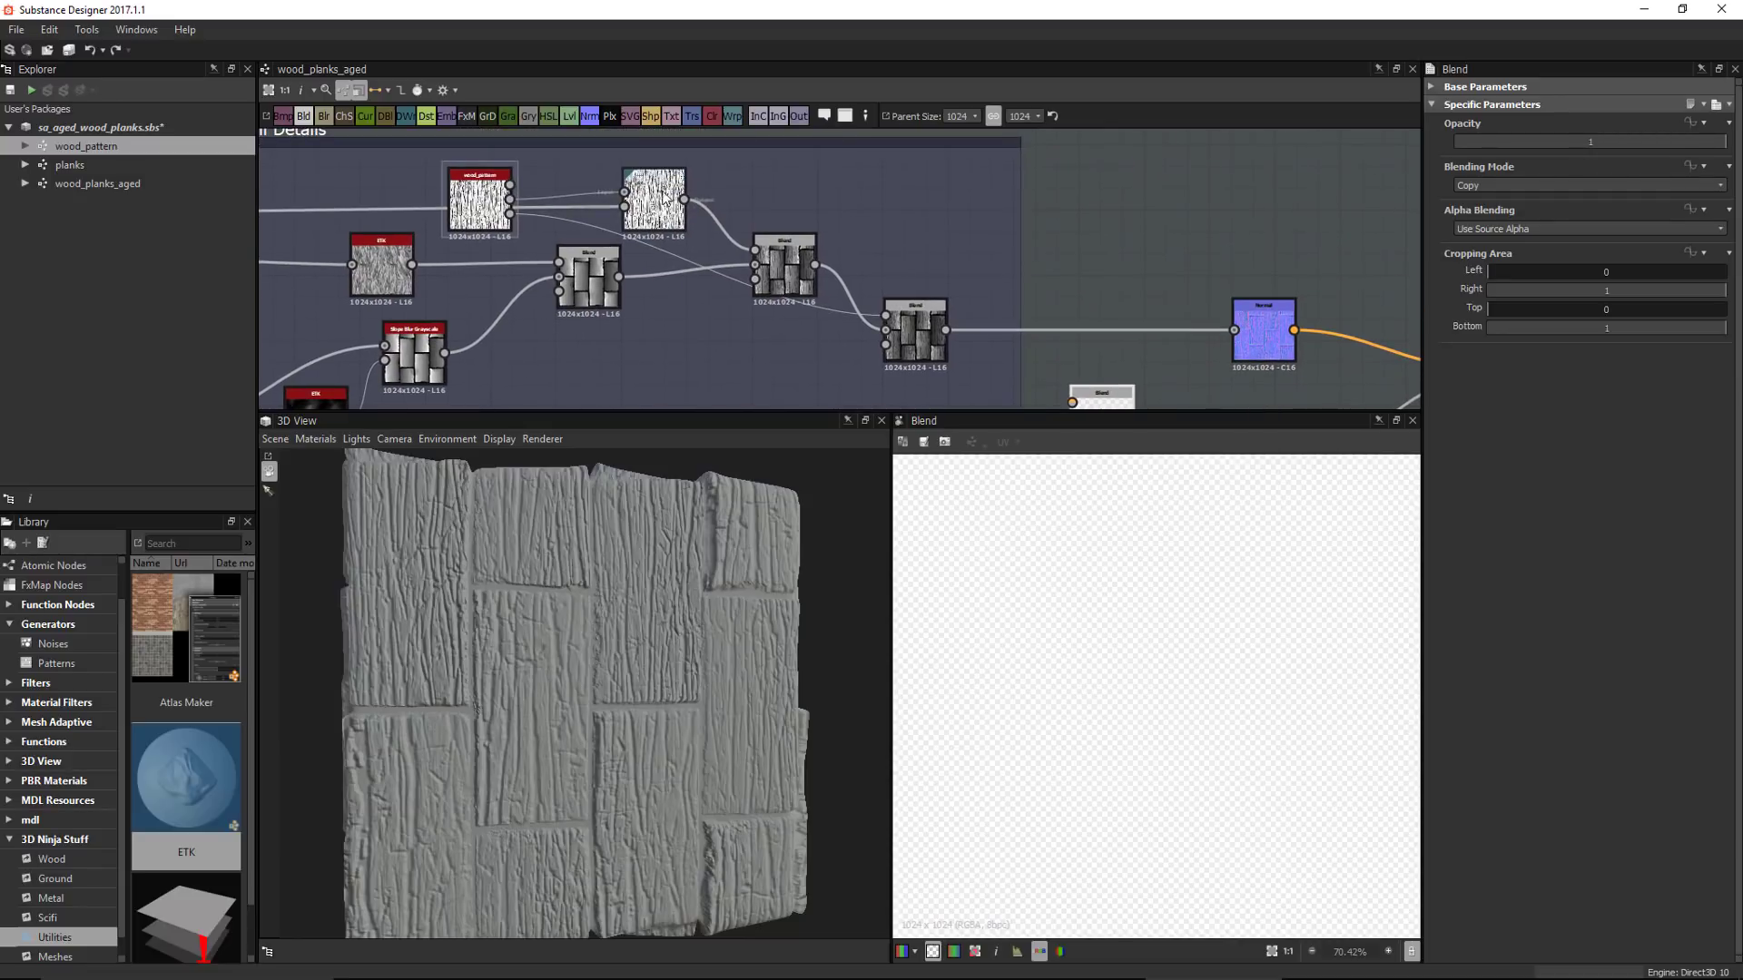
{"action": "middle_click_drag", "start_coordinate": [722, 286], "coordinate": [659, 215]}
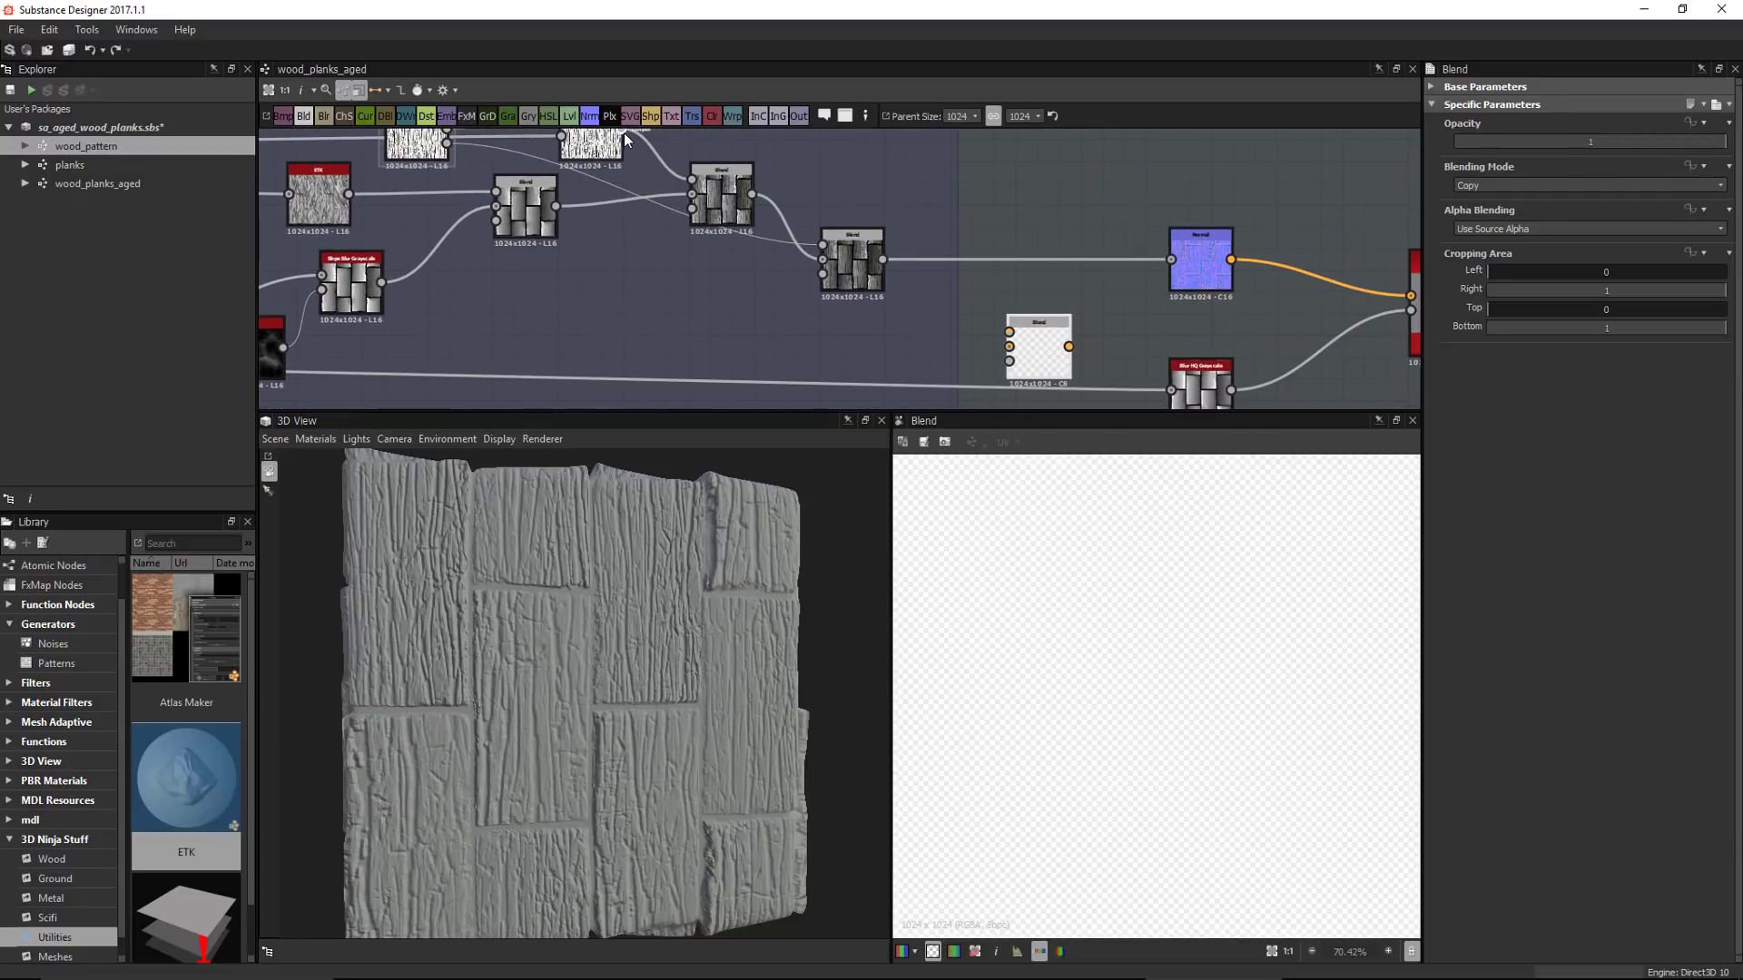
{"action": "middle_click_drag", "start_coordinate": [624, 132], "coordinate": [621, 149]}
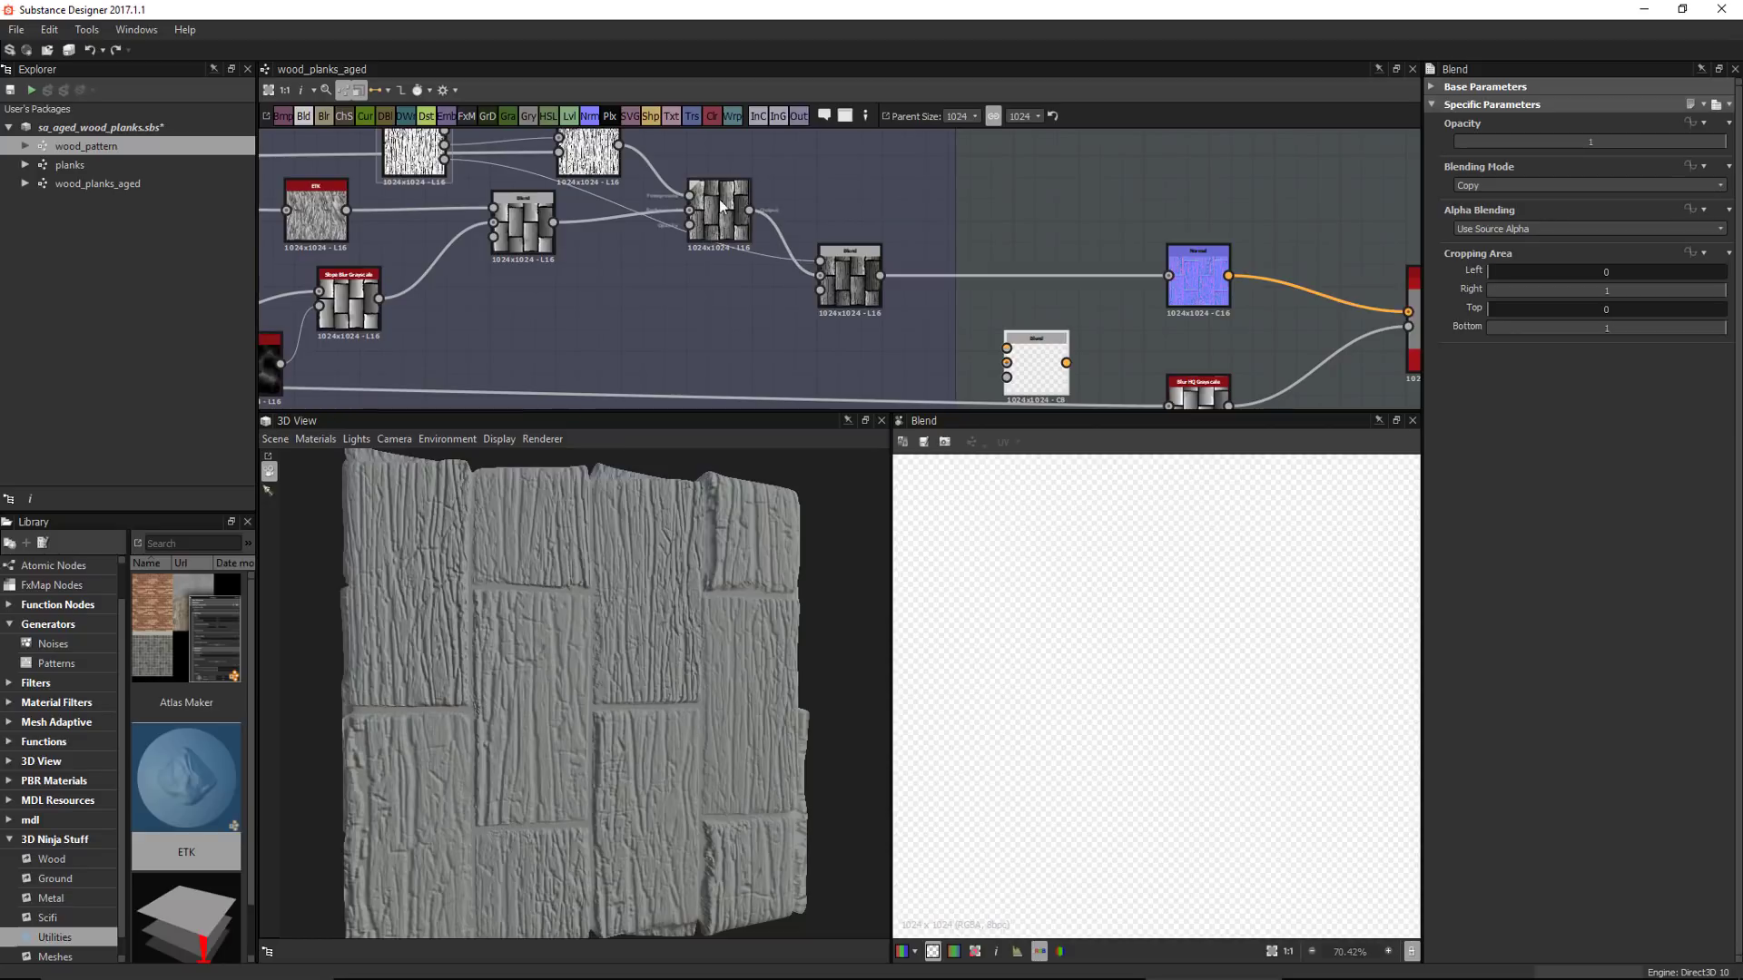
{"action": "left_click_drag", "start_coordinate": [618, 145], "coordinate": [1007, 347]}
{"action": "middle_click_drag", "start_coordinate": [998, 316], "coordinate": [1066, 274]}
{"action": "scroll", "coordinate": [1017, 244], "scroll_direction": "up", "scroll_amount": 2}
{"action": "middle_click_drag", "start_coordinate": [801, 264], "coordinate": [999, 281]}
{"action": "middle_click_drag", "start_coordinate": [635, 283], "coordinate": [422, 276]}
{"action": "middle_click_drag", "start_coordinate": [1111, 283], "coordinate": [973, 263]}
{"action": "scroll", "coordinate": [973, 263], "scroll_direction": "up", "scroll_amount": 2}
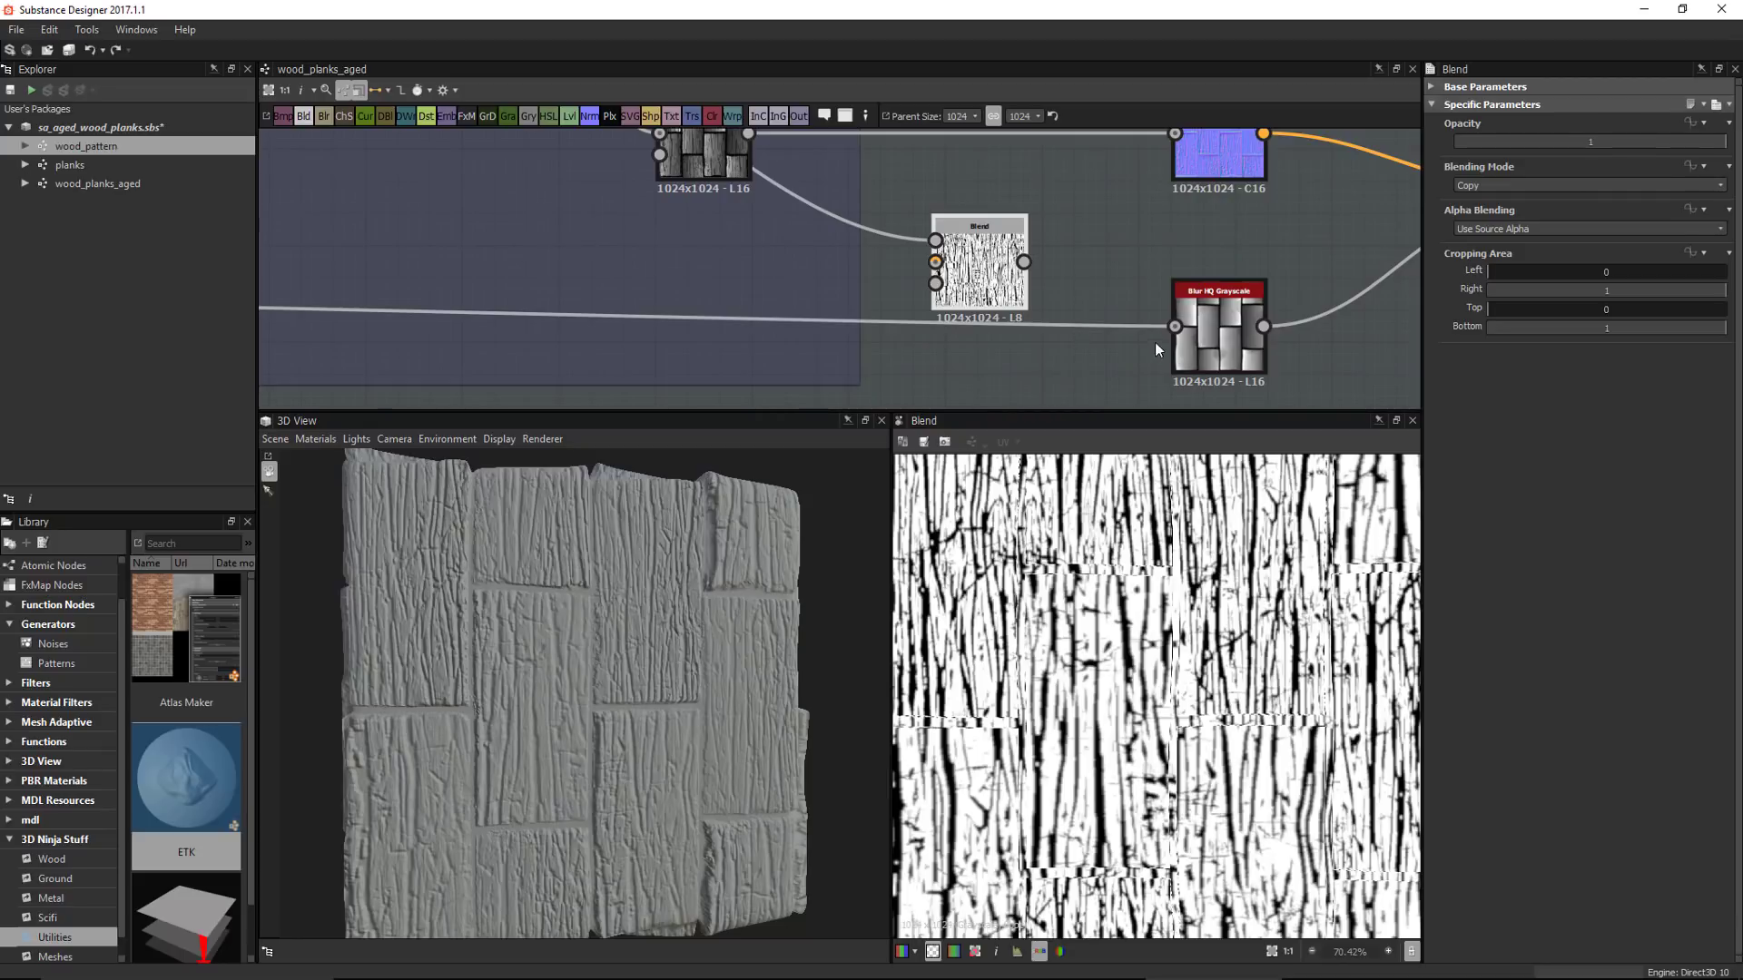
Feed the Blur HQ Grayscale's input source into the height Blend's background, and set the Blend to Multiply with 0.12 opacity
{"action": "left_click_drag", "start_coordinate": [1173, 326], "coordinate": [934, 263]}
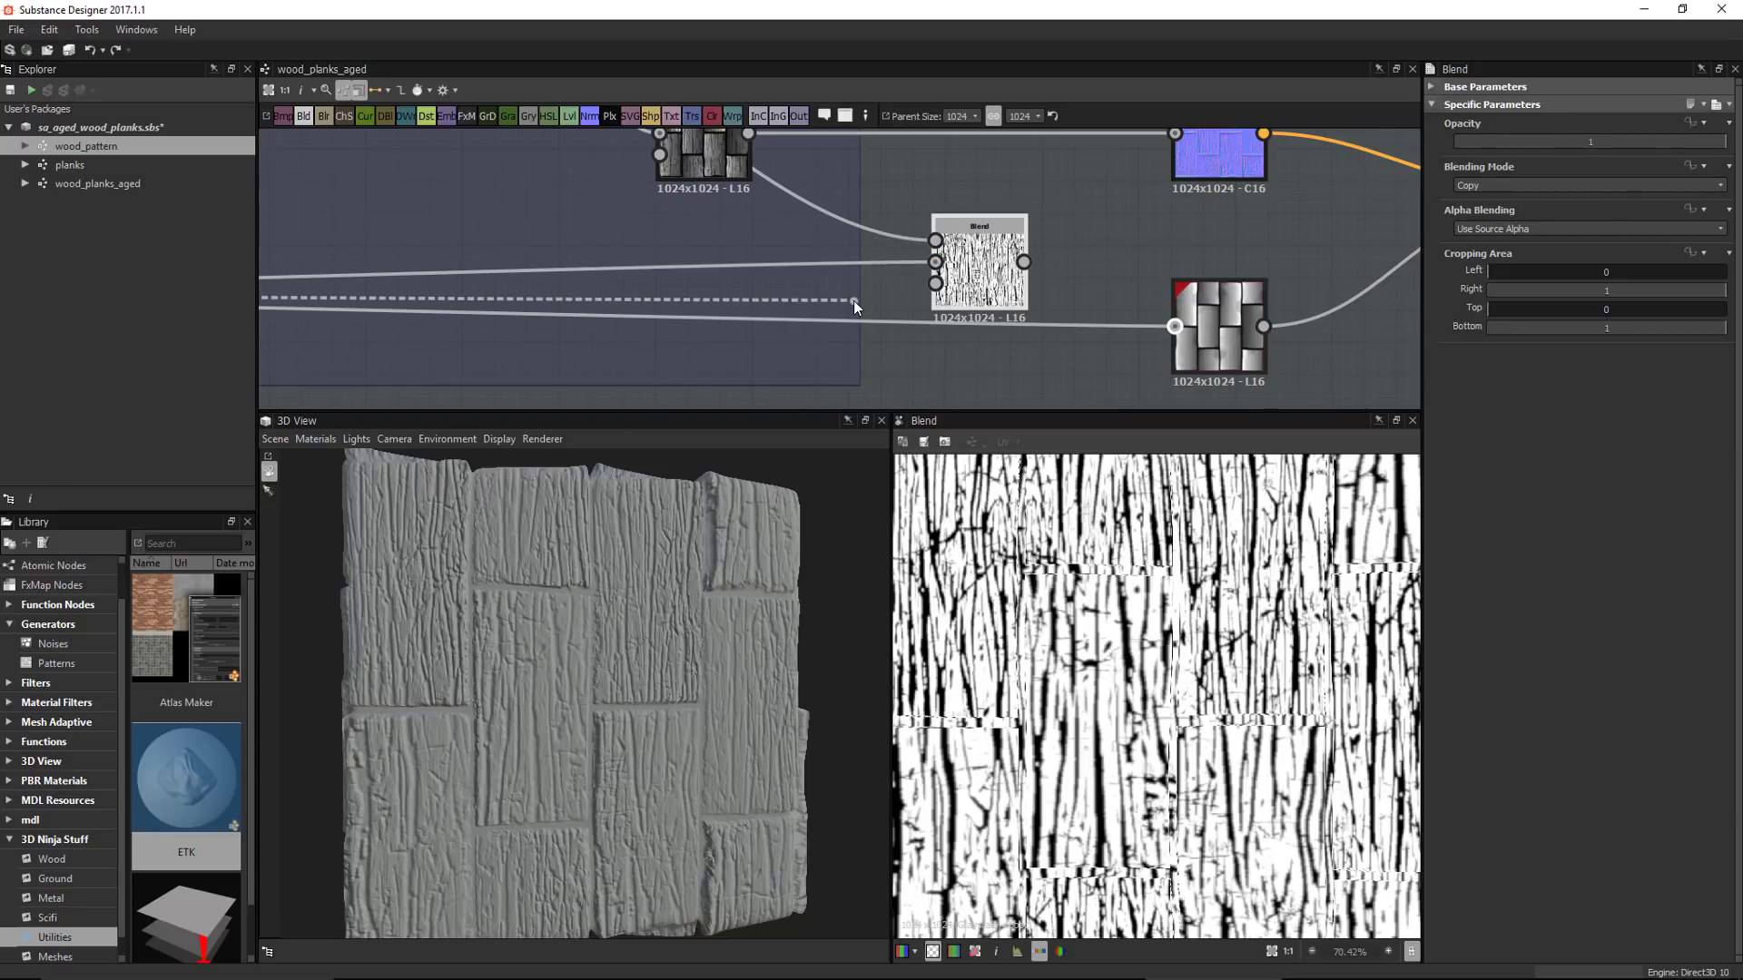
{"action": "left_click", "coordinate": [1495, 185]}
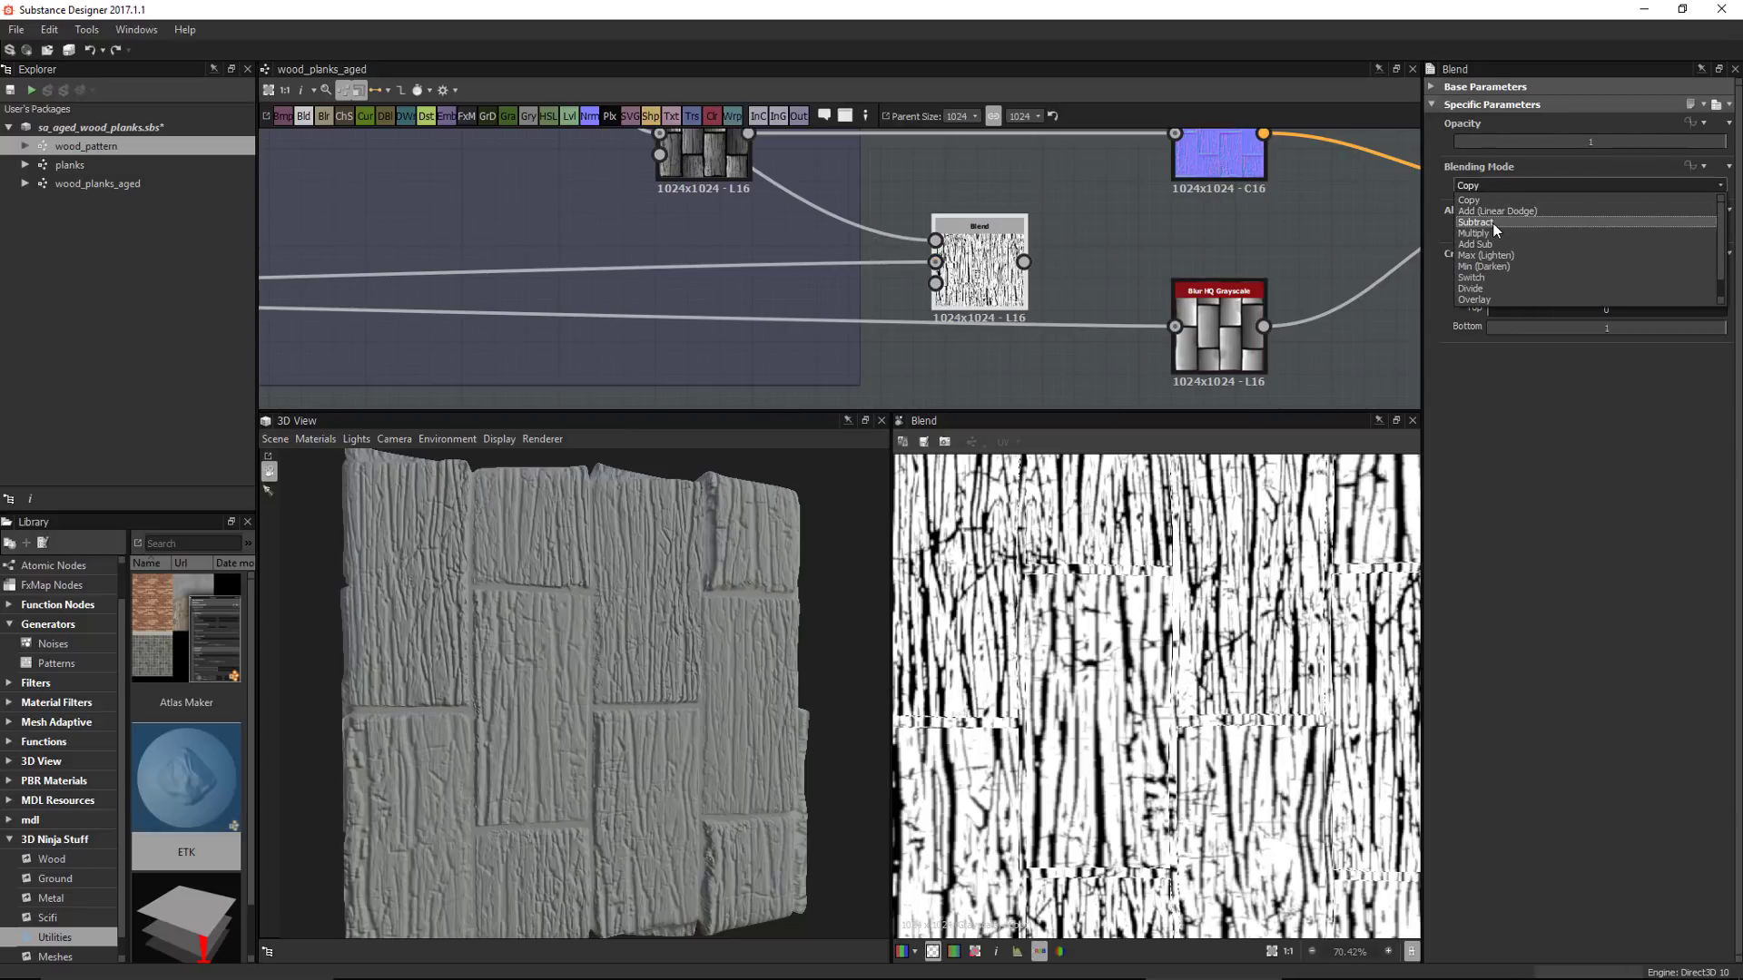
{"action": "left_click", "coordinate": [1494, 231]}
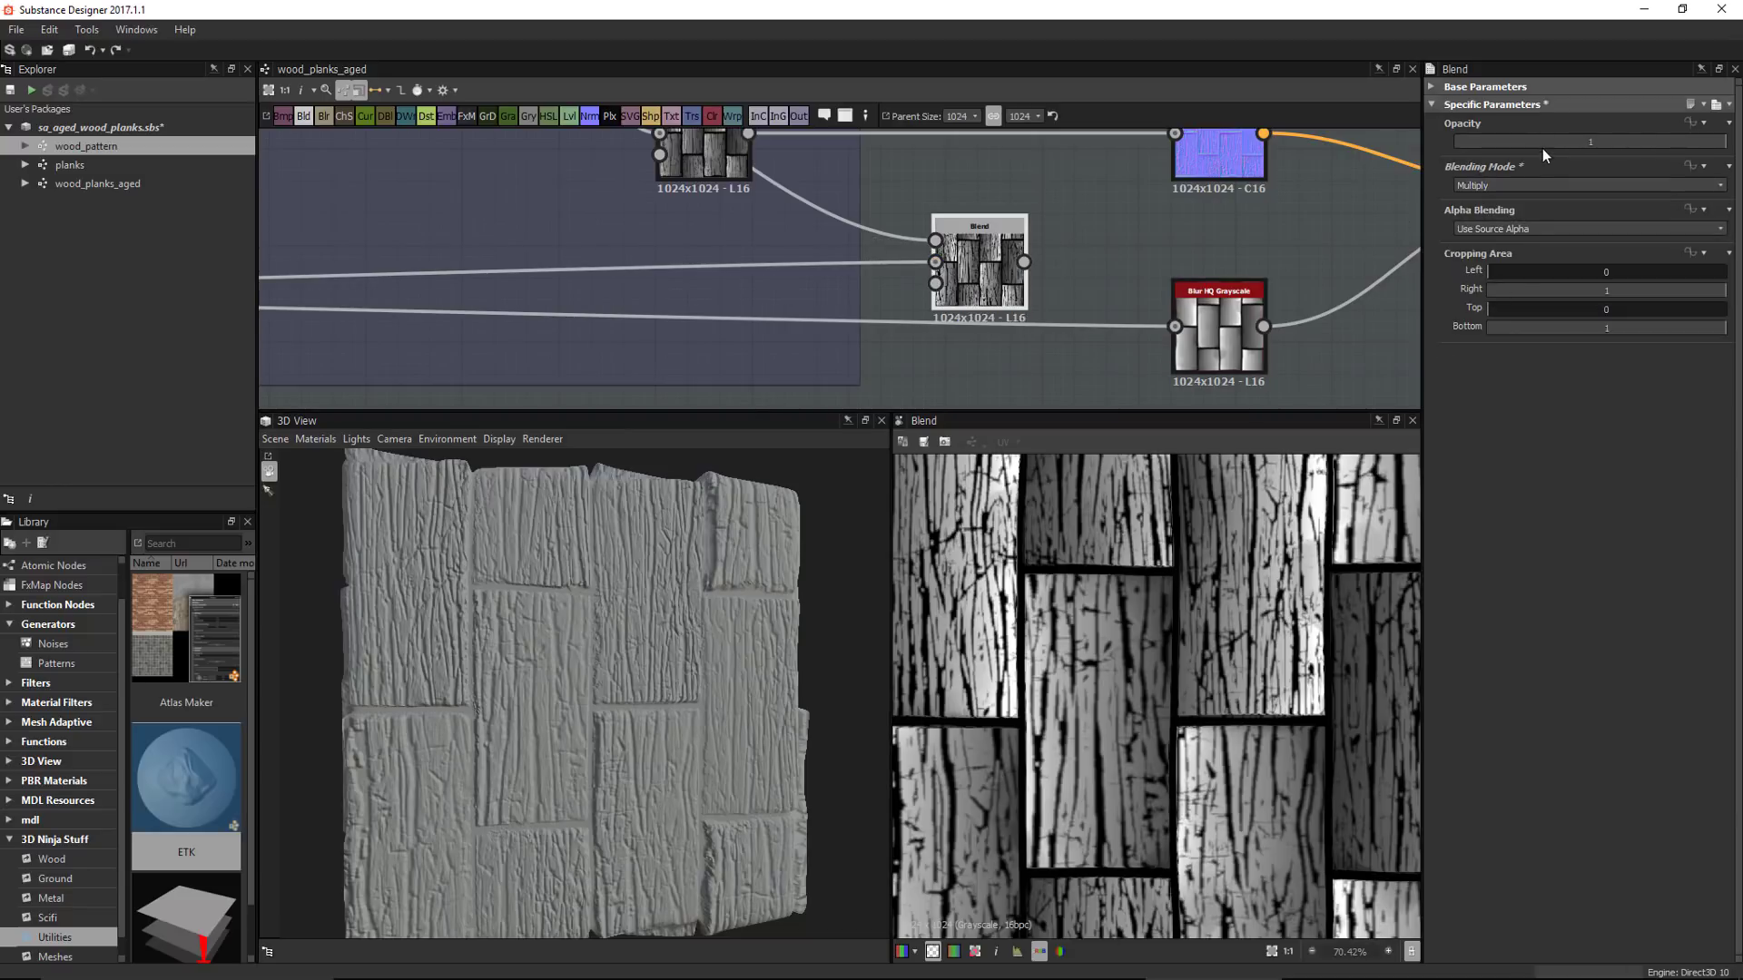
{"action": "left_click_drag", "start_coordinate": [1544, 142], "coordinate": [1489, 145]}
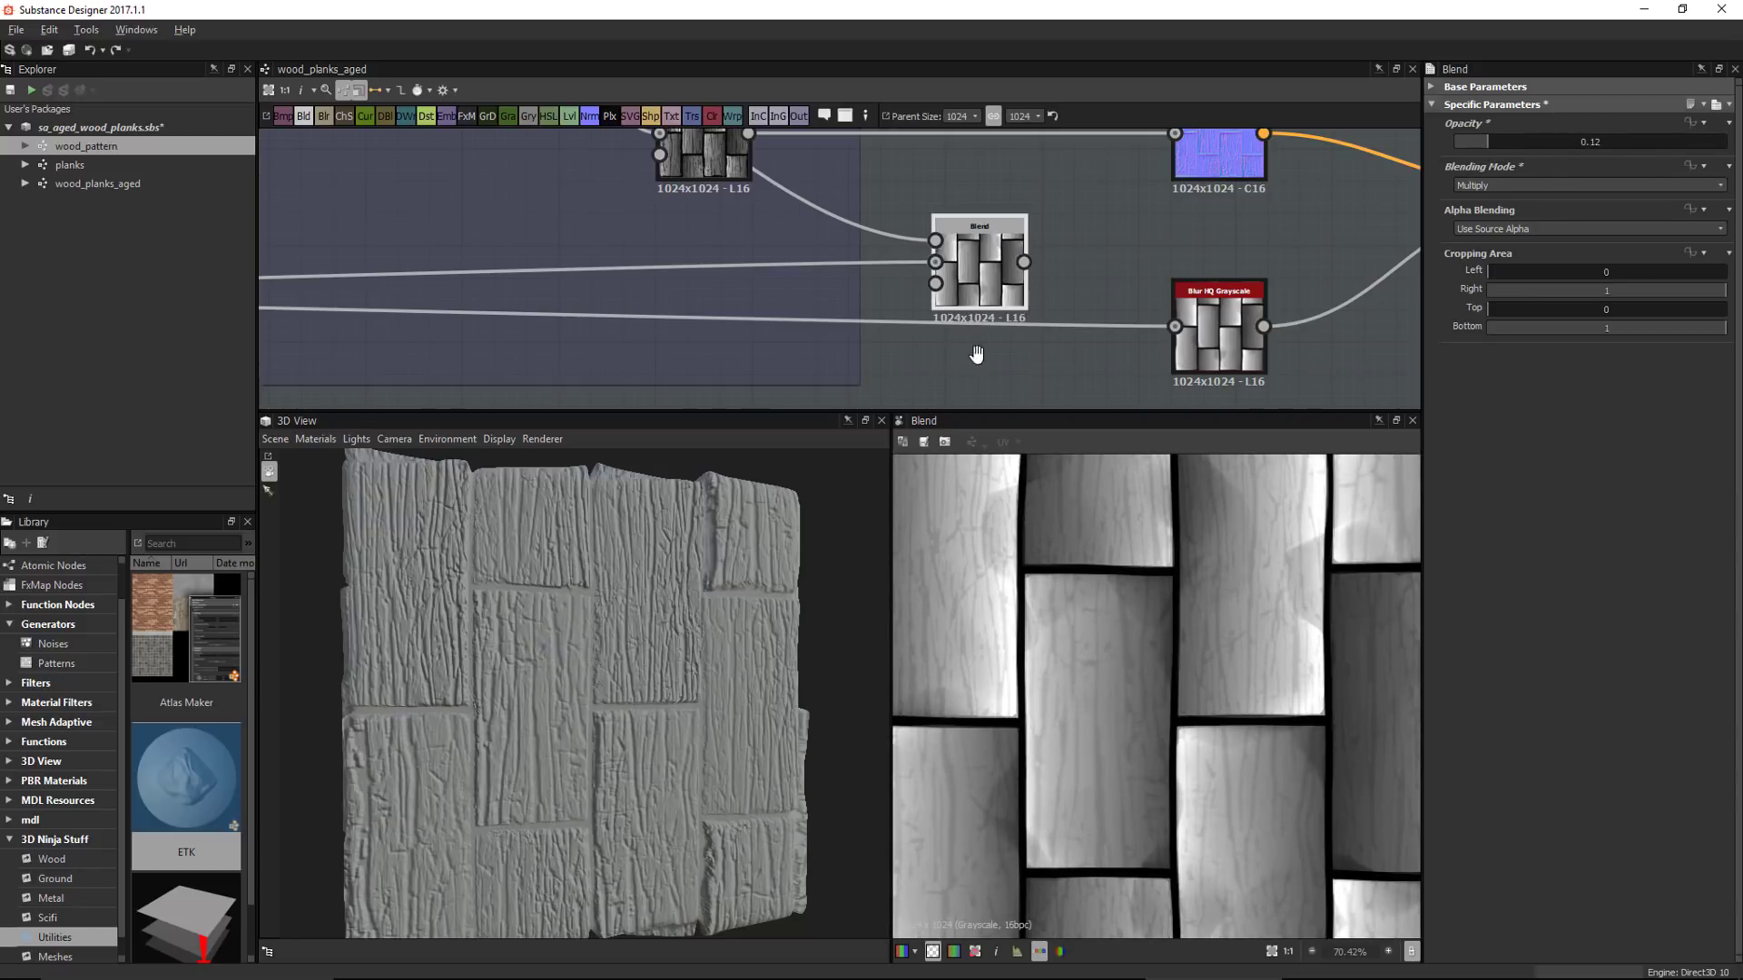
Rearrange the Blur HQ Grayscale and height Blend nodes so that the Blend sits between the blur and the Base Material
{"action": "scroll", "coordinate": [973, 359], "scroll_direction": "down", "scroll_amount": 1}
{"action": "middle_click_drag", "start_coordinate": [973, 359], "coordinate": [696, 387]}
{"action": "left_click_drag", "start_coordinate": [902, 376], "coordinate": [788, 376]}
{"action": "left_click_drag", "start_coordinate": [726, 308], "coordinate": [902, 309]}
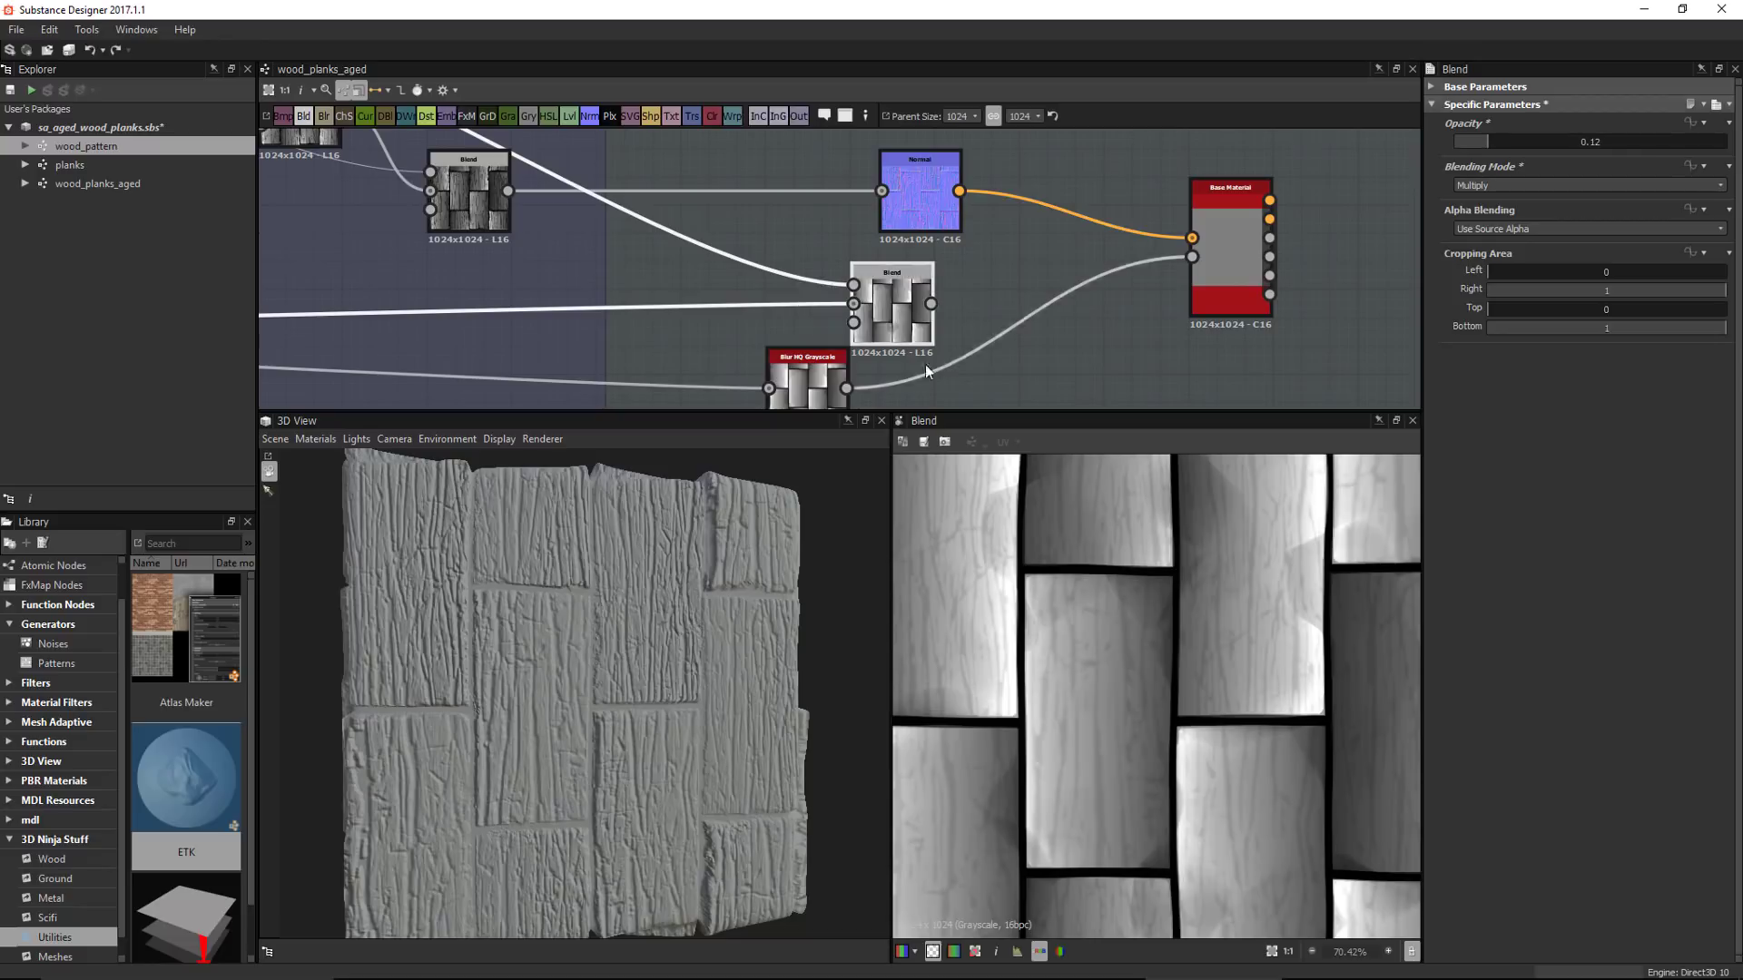
Connect the Blur HQ Grayscale's output to the height Blend's background and set the Blend's opacity to 0.13
{"action": "middle_click_drag", "start_coordinate": [925, 363], "coordinate": [877, 336]}
{"action": "left_click_drag", "start_coordinate": [771, 381], "coordinate": [805, 276]}
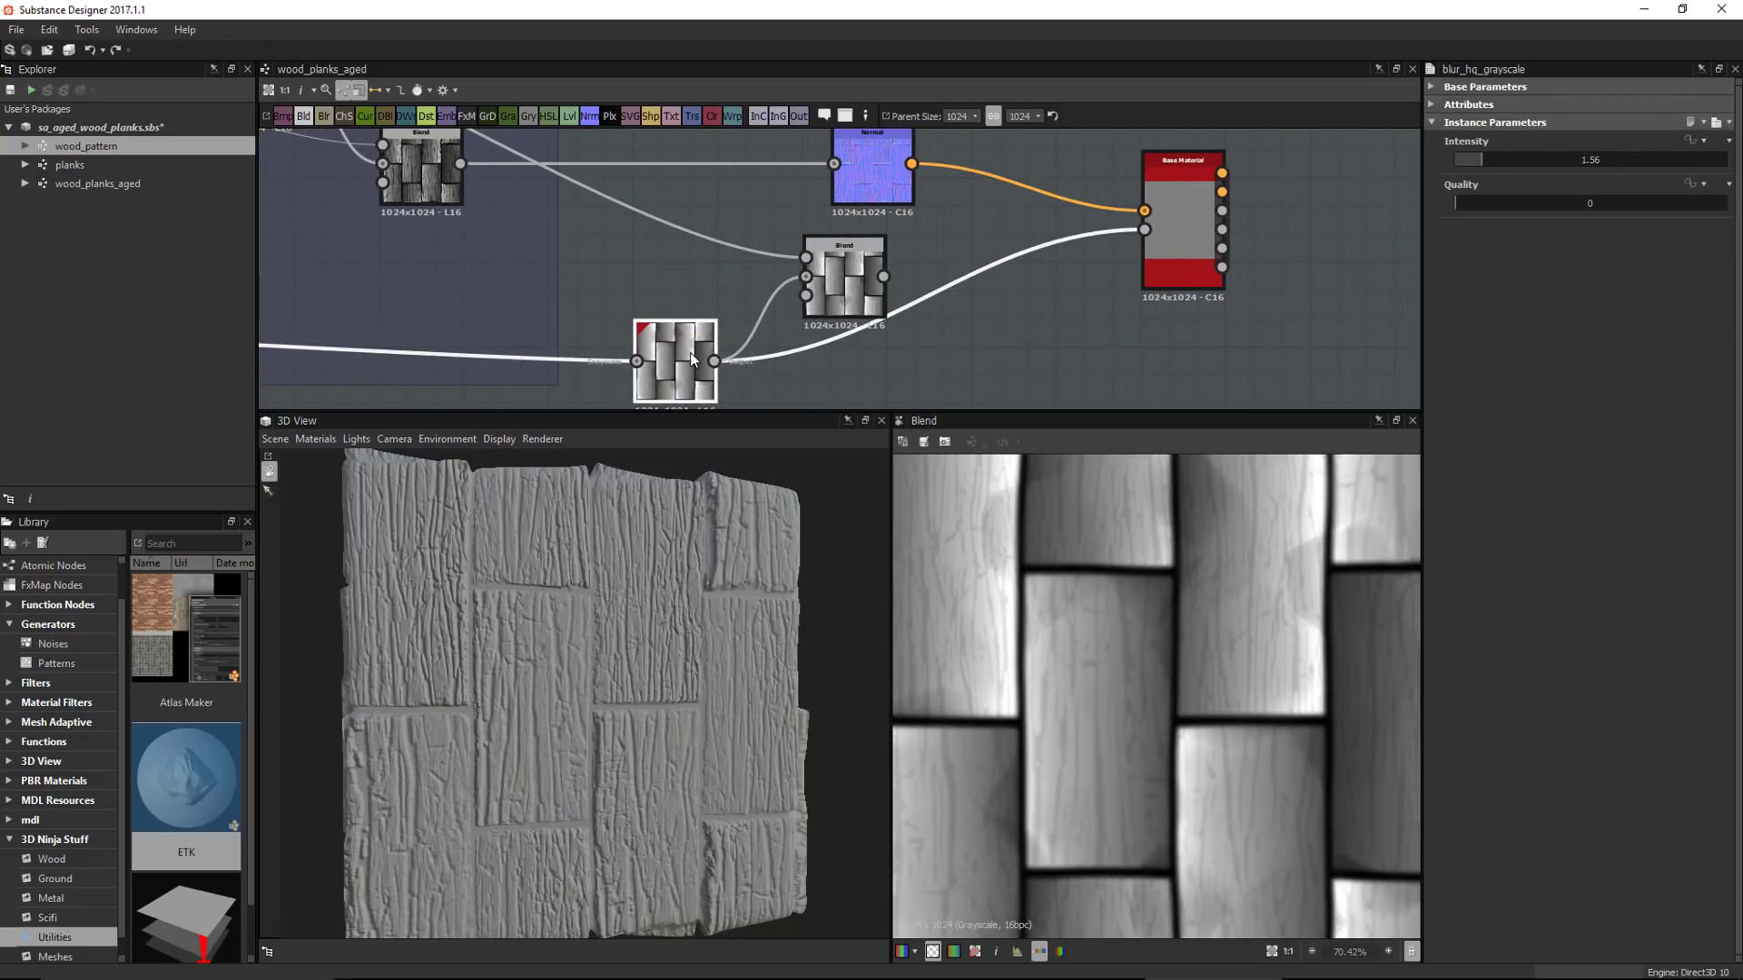
{"action": "left_click_drag", "start_coordinate": [826, 269], "coordinate": [798, 284]}
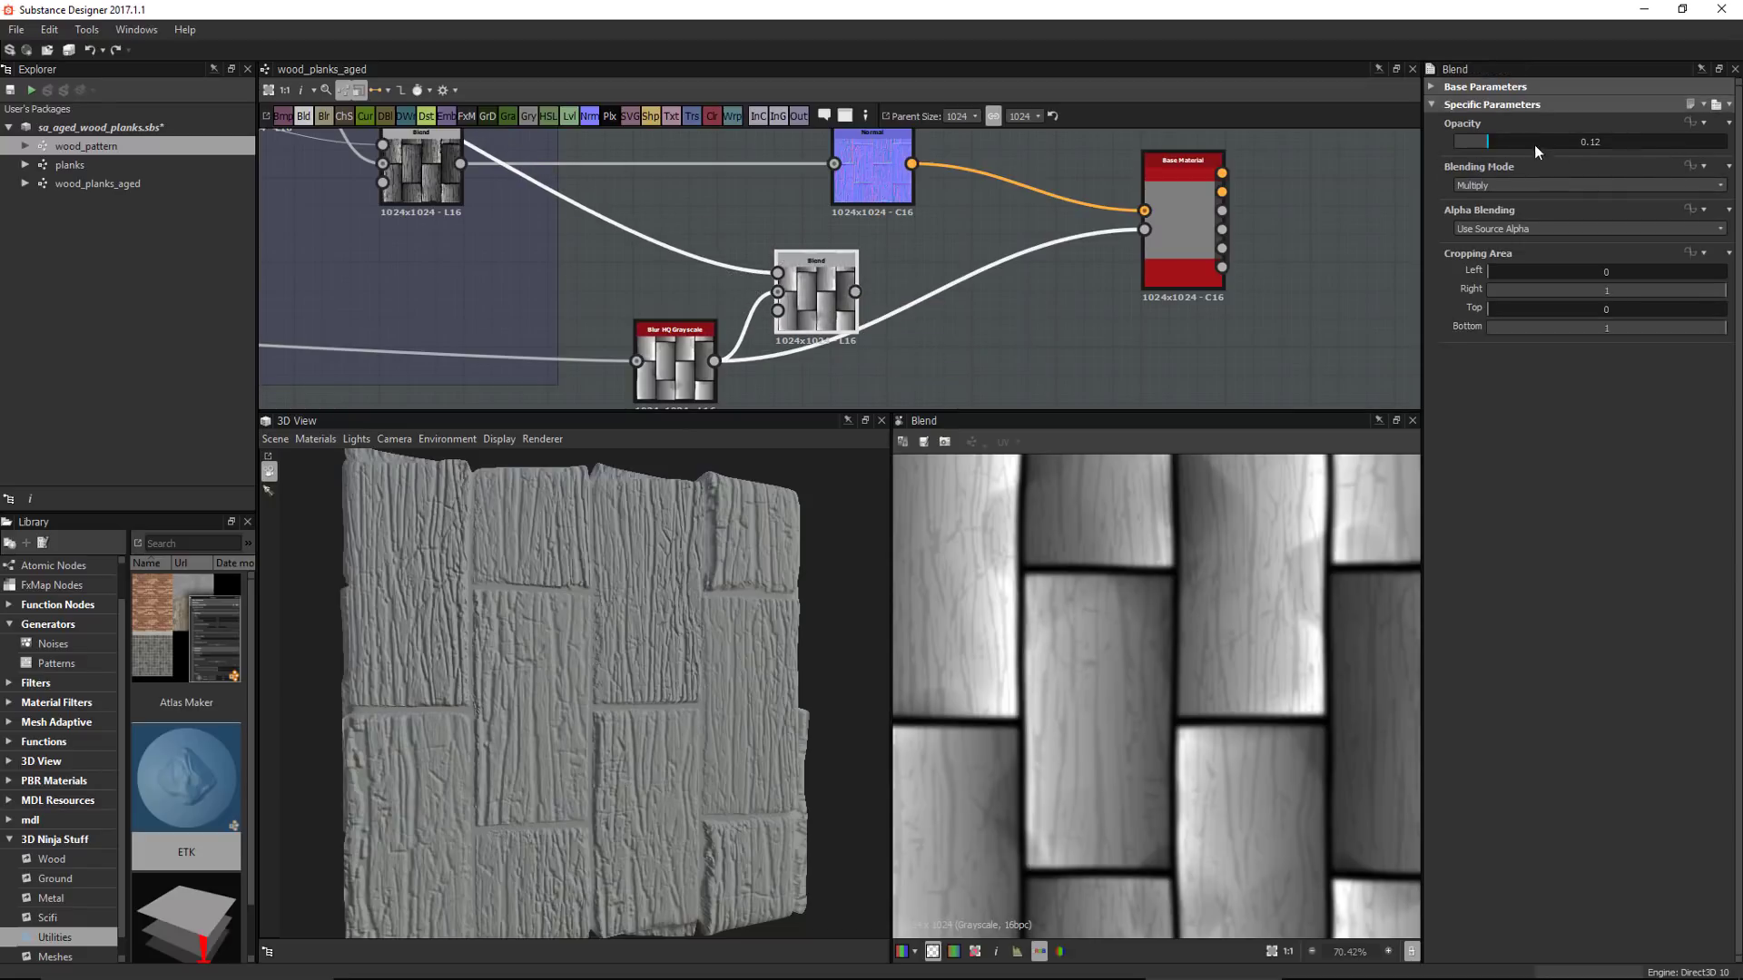
{"action": "left_click_drag", "start_coordinate": [1535, 144], "coordinate": [1496, 142]}
Add a Blur node above the Blur HQ Grayscale and place the height Blend just after and below it
{"action": "key", "text": "space"}
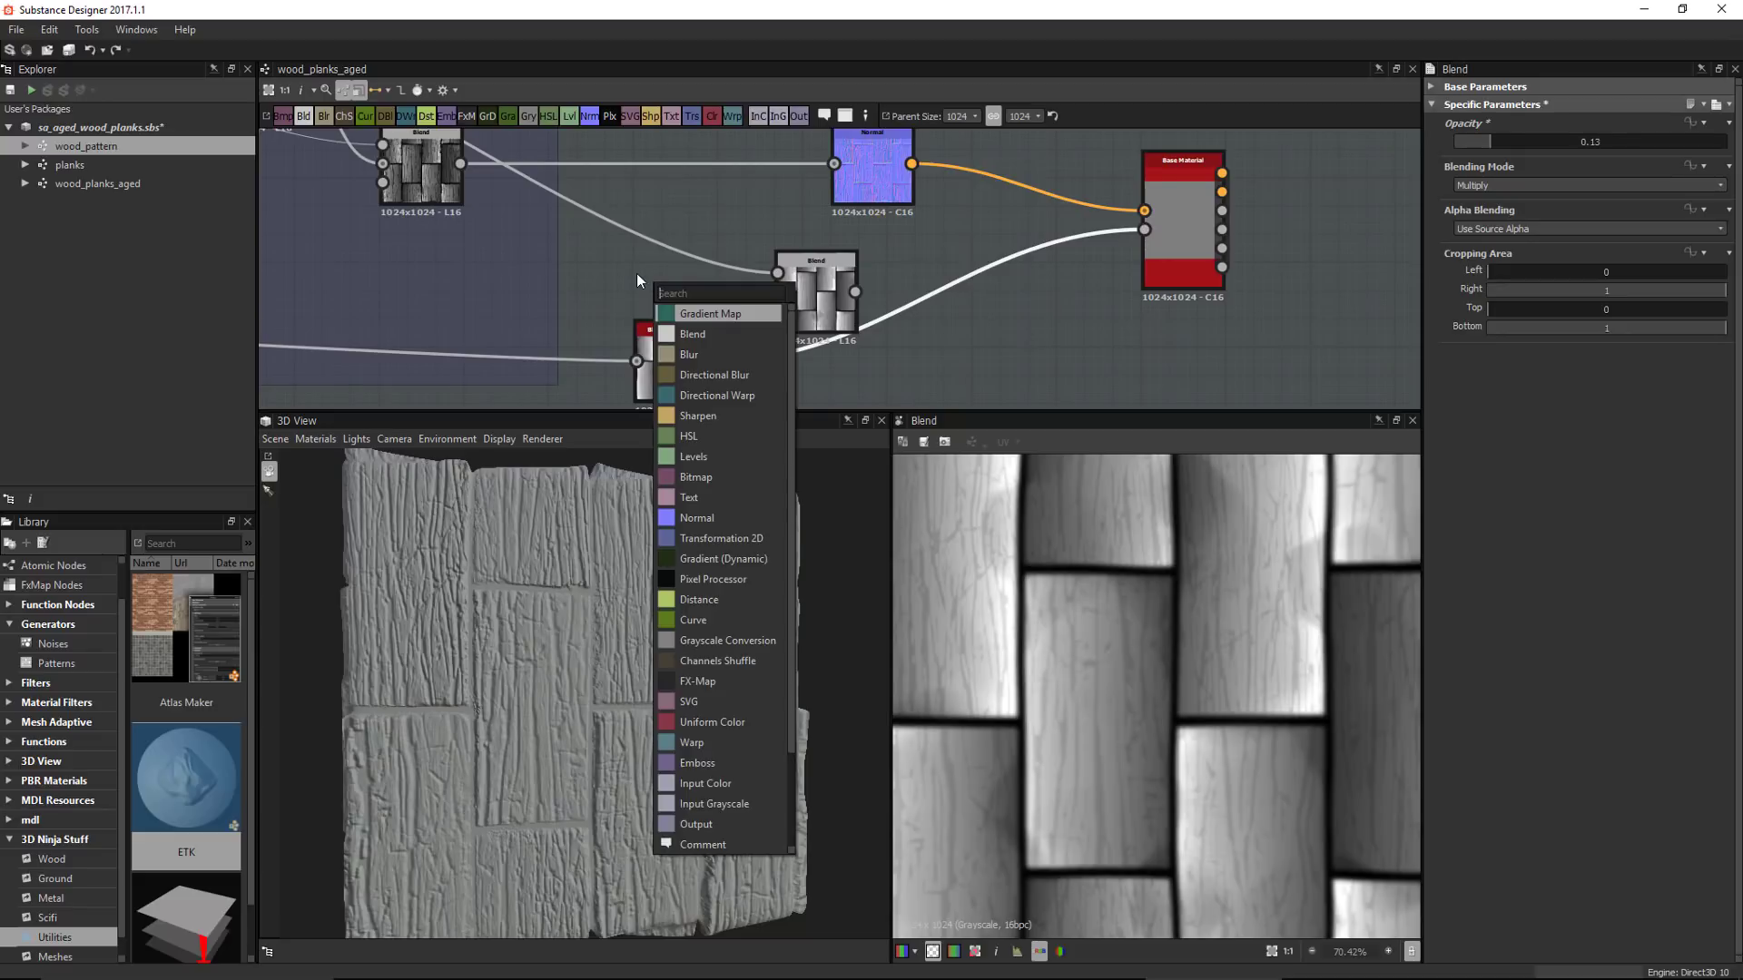
{"action": "type", "text": "bl"}
{"action": "key", "text": "Down"}
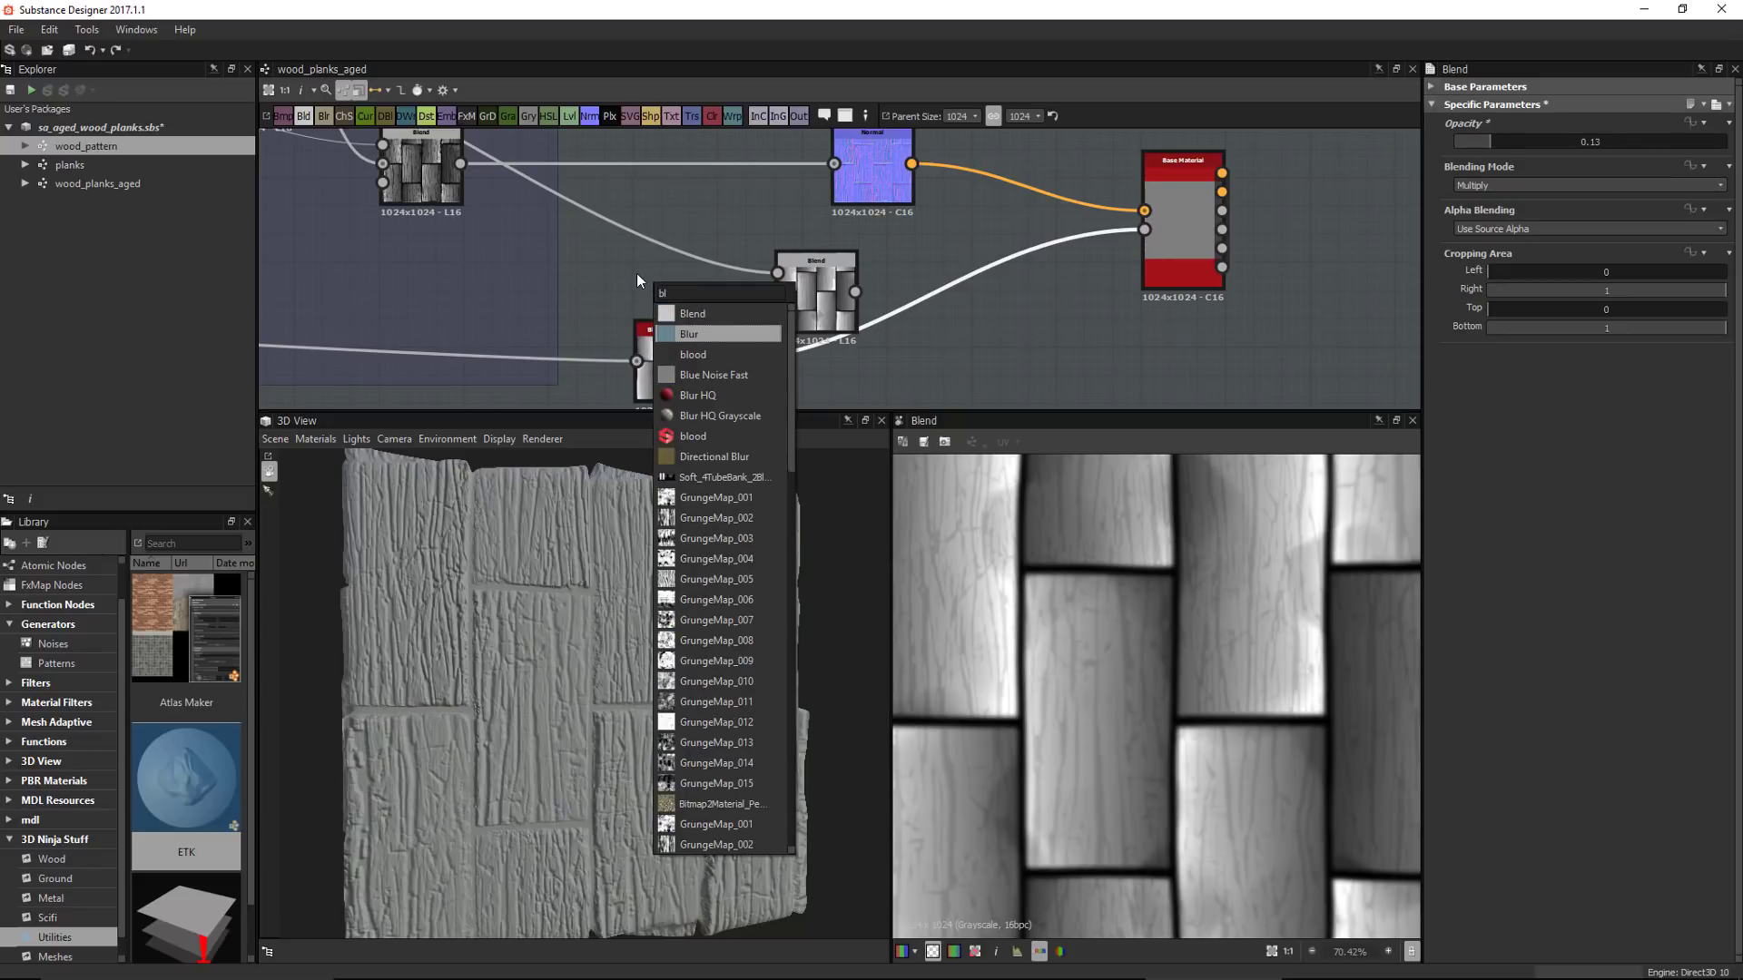
{"action": "key", "text": "Return"}
{"action": "left_click_drag", "start_coordinate": [946, 284], "coordinate": [750, 213]}
{"action": "left_click_drag", "start_coordinate": [811, 295], "coordinate": [840, 309]}
Connect the cracks source feeding the height Blend's foreground to the Blur node's input
{"action": "scroll", "coordinate": [840, 310], "scroll_direction": "up", "scroll_amount": 1}
{"action": "middle_click_drag", "start_coordinate": [840, 310], "coordinate": [859, 351]}
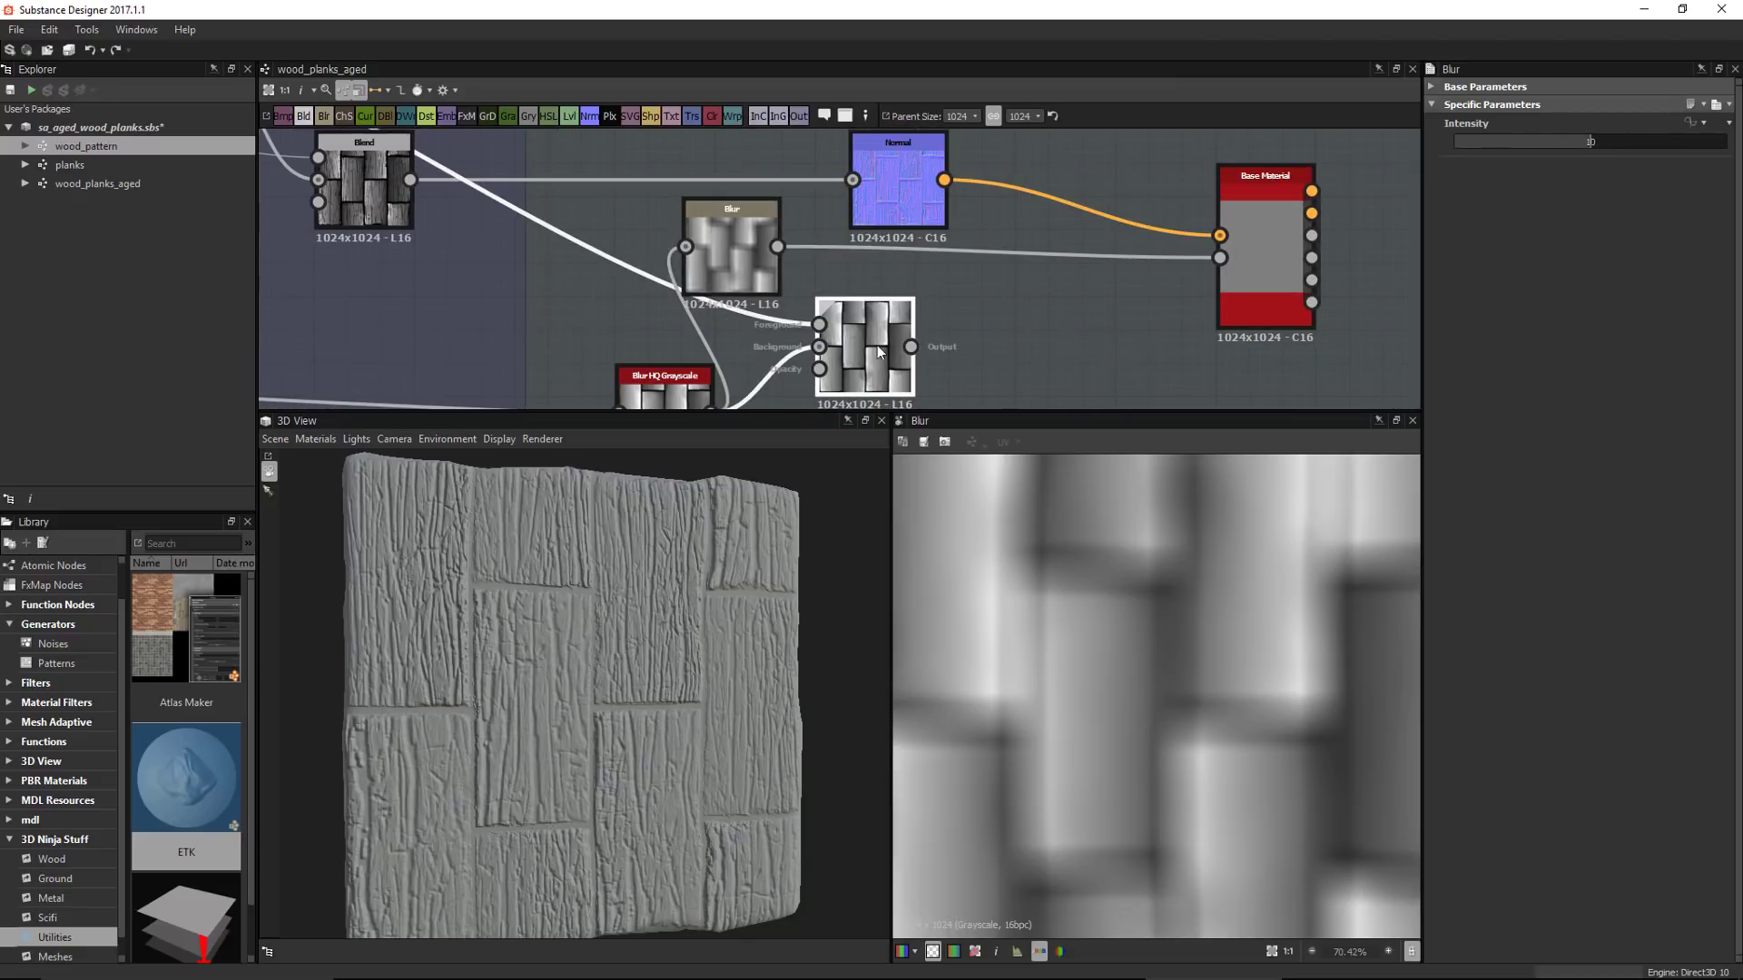
{"action": "left_click_drag", "start_coordinate": [819, 324], "coordinate": [685, 246]}
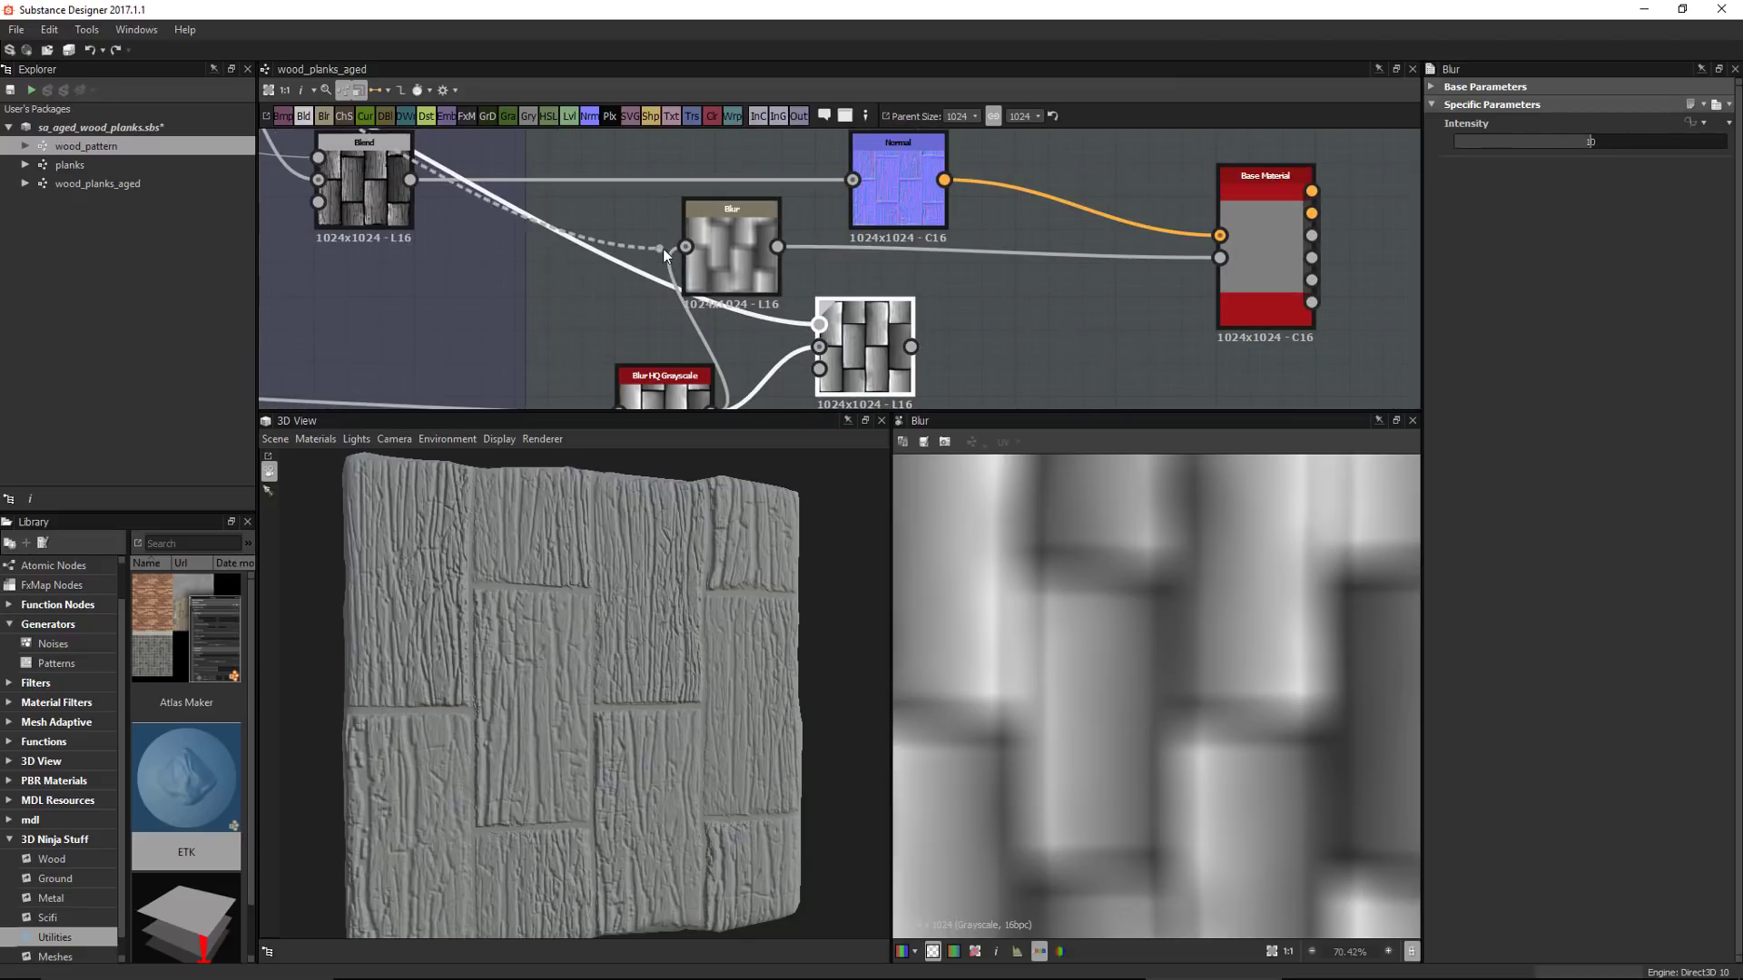
{"action": "left_click", "coordinate": [714, 251]}
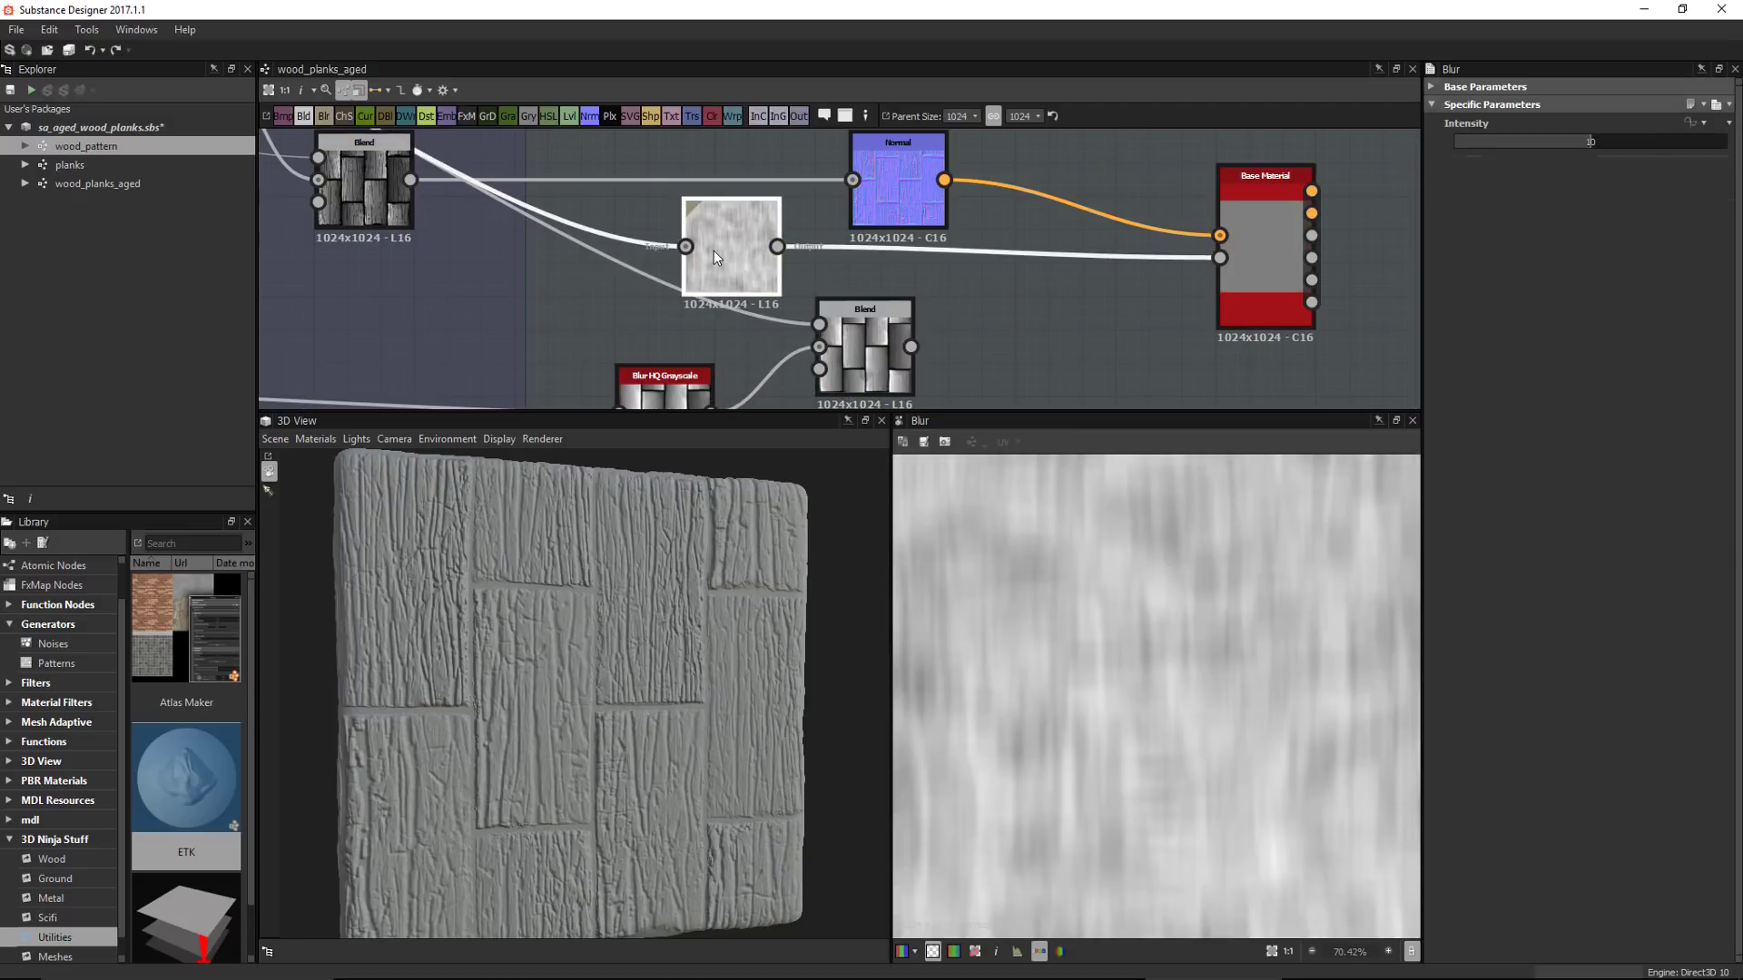
Set the Blur's intensity to 1.07, connect its output to the height Blend's foreground and preview that Blend
{"action": "left_click_drag", "start_coordinate": [1487, 145], "coordinate": [1469, 140]}
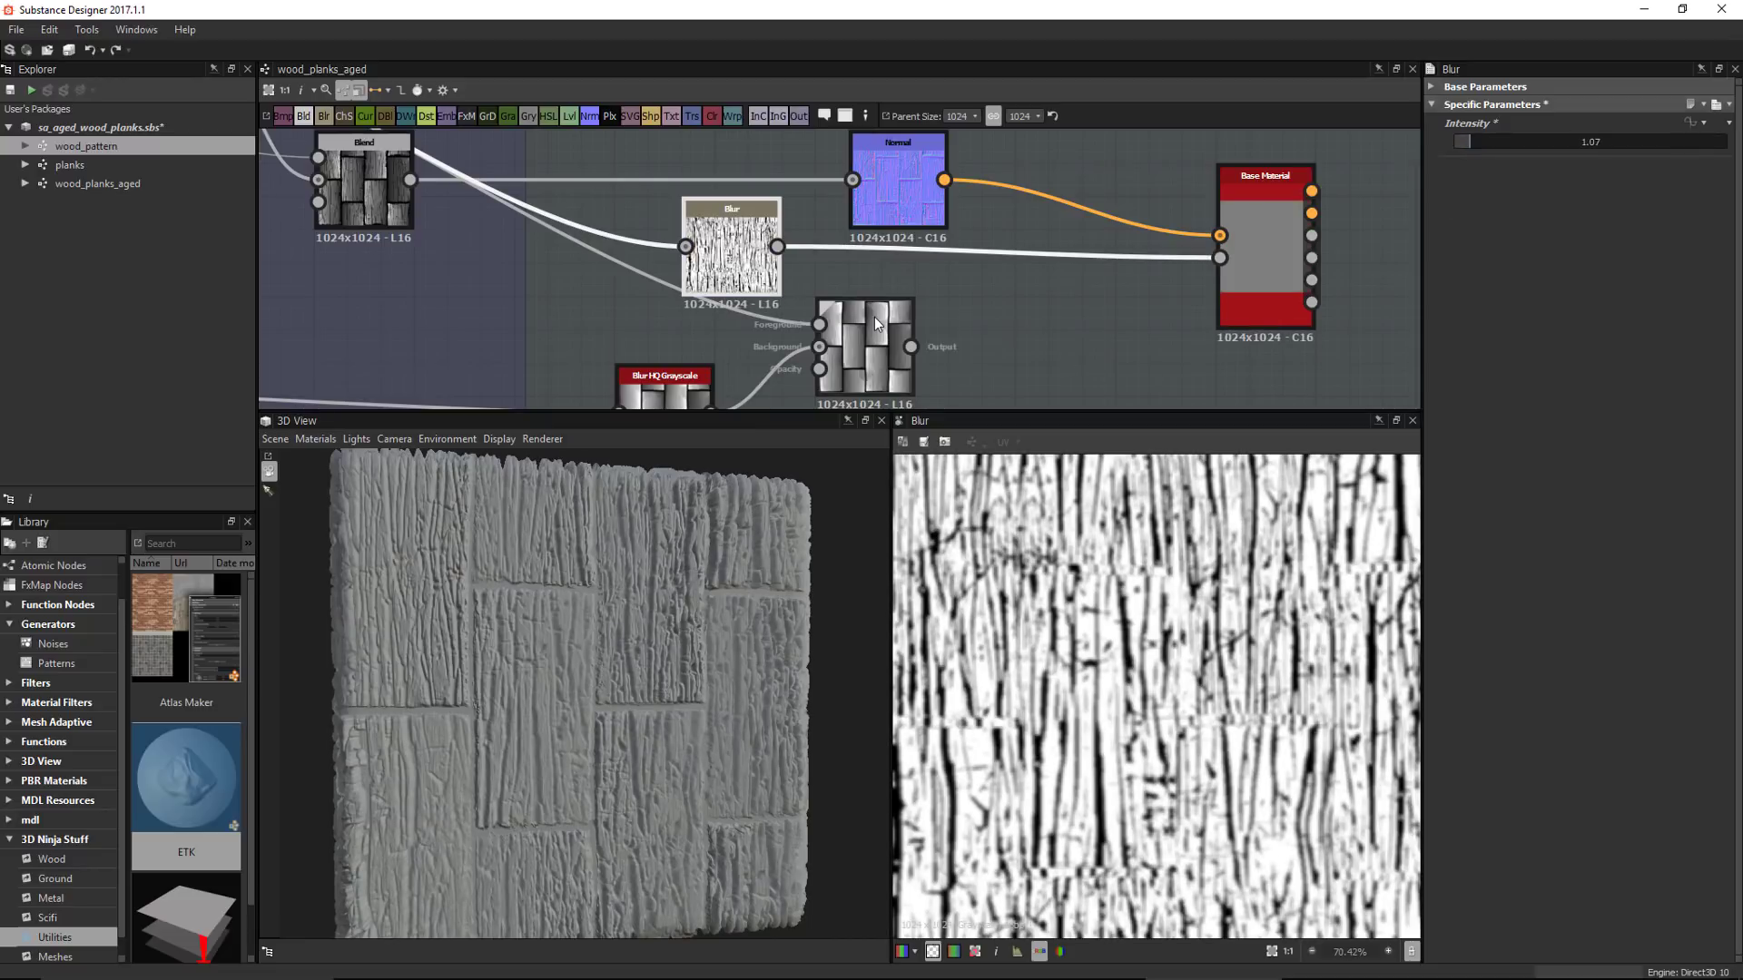
{"action": "left_click_drag", "start_coordinate": [781, 244], "coordinate": [819, 324]}
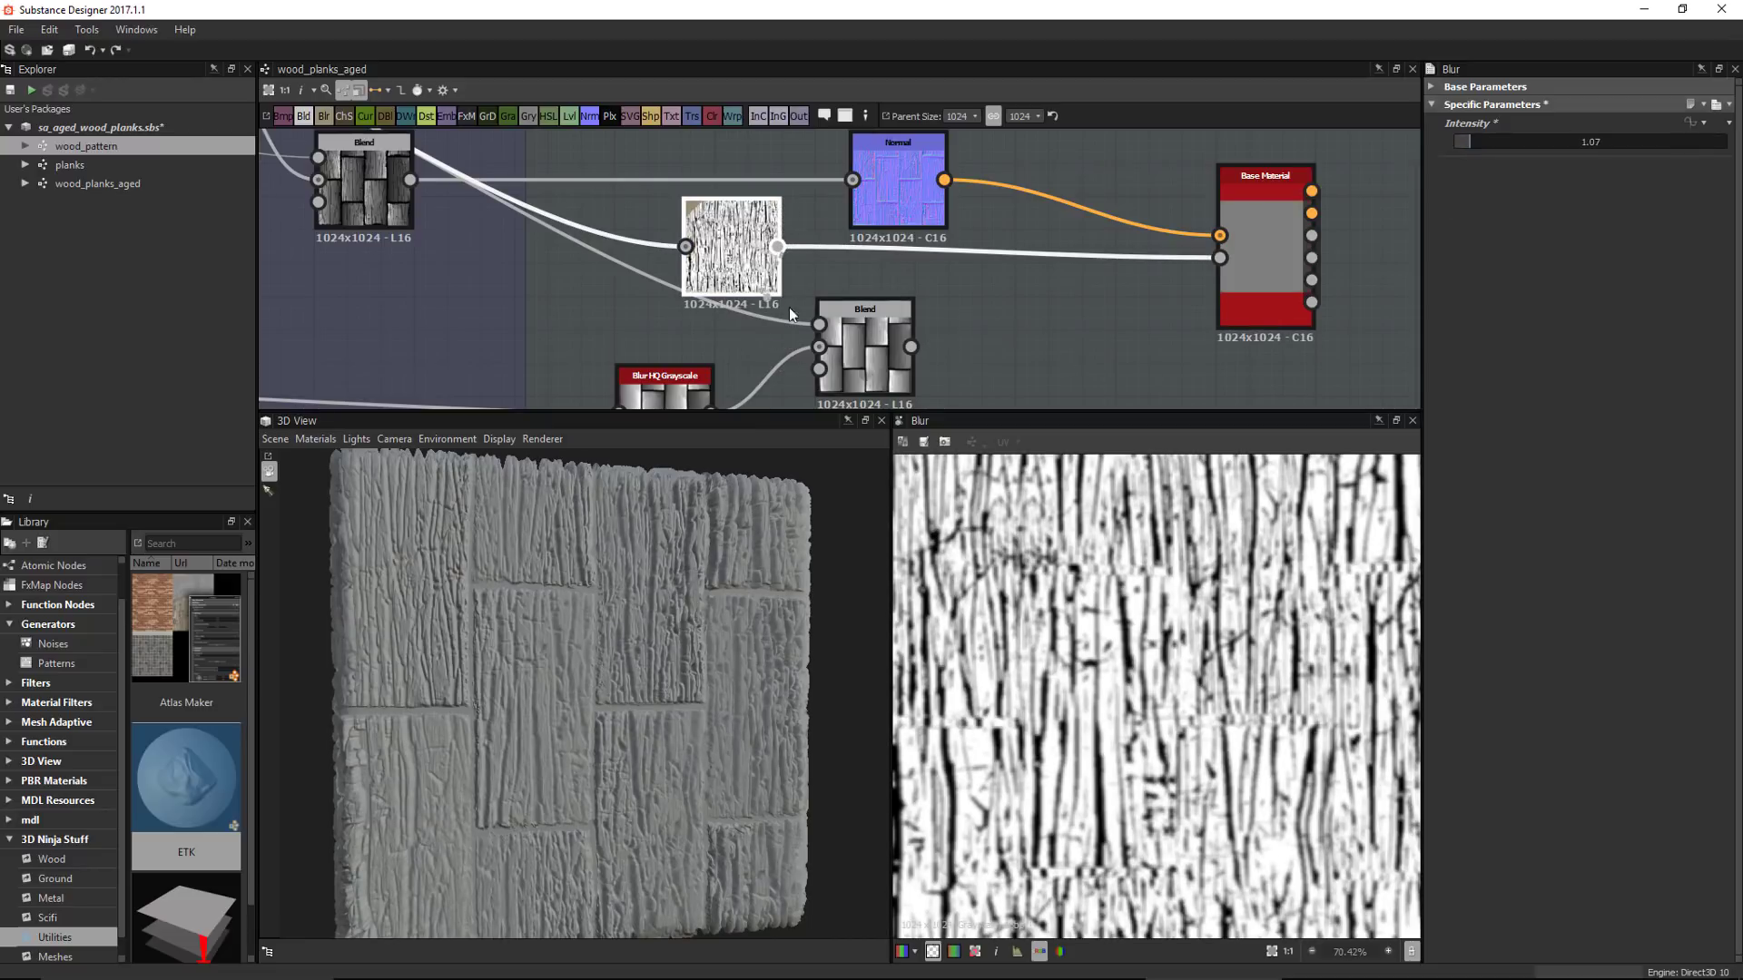
{"action": "double_click", "coordinate": [888, 368]}
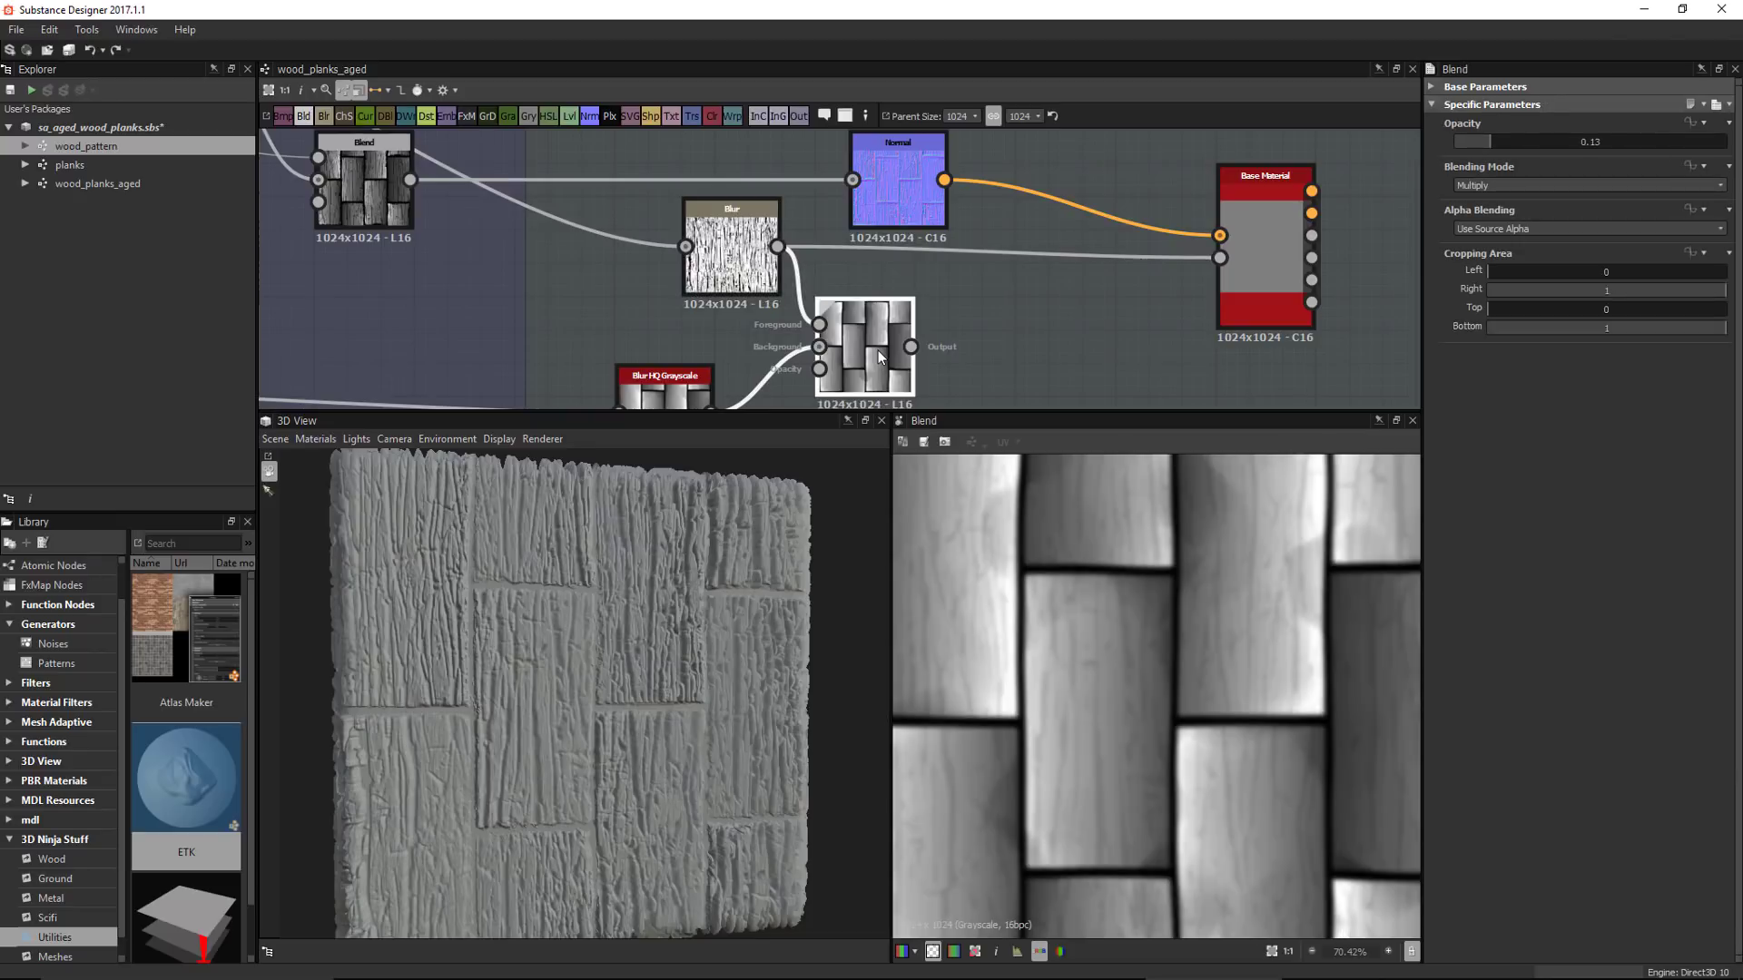
Connect the height Blend's output to the Base Material's height input and inspect the displaced planks in 3D
{"action": "left_click_drag", "start_coordinate": [912, 347], "coordinate": [1216, 262]}
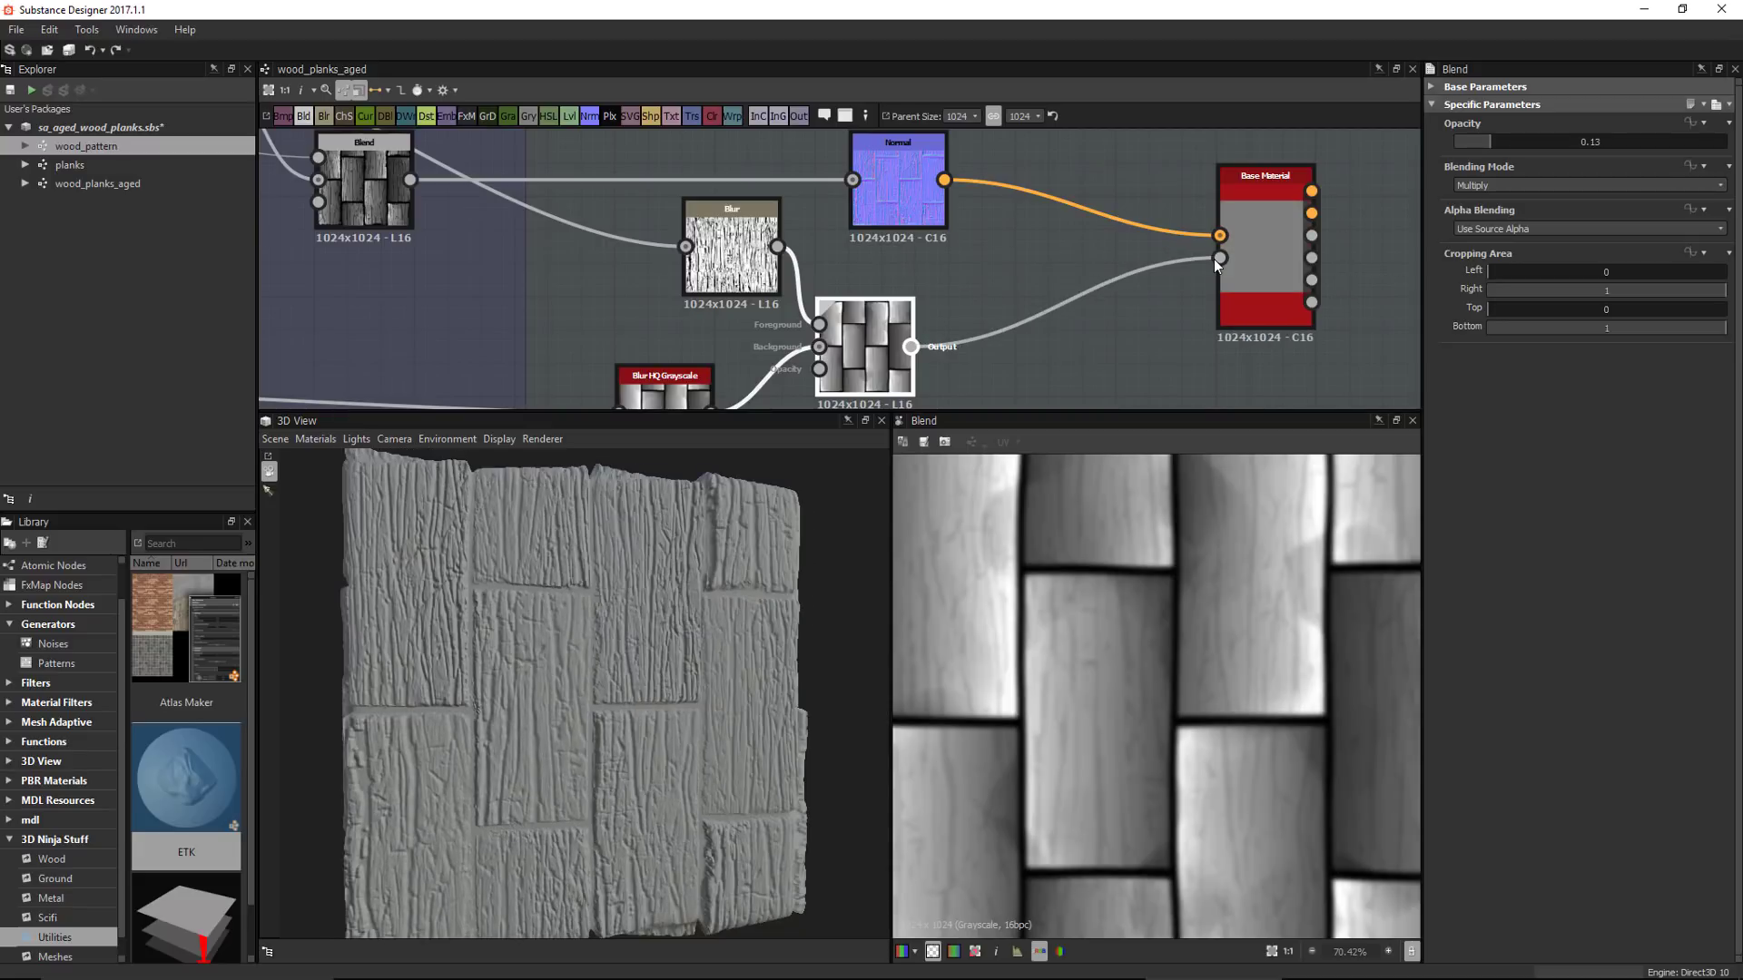
{"action": "mouse_move", "coordinate": [618, 641]}
{"action": "left_mouse_down"}
{"action": "mouse_move", "coordinate": [610, 552]}
{"action": "mouse_move", "coordinate": [614, 646]}
{"action": "left_mouse_up"}
{"action": "middle_click_drag", "start_coordinate": [880, 353], "coordinate": [927, 302]}
{"action": "scroll", "coordinate": [927, 301], "scroll_direction": "up", "scroll_amount": 3}
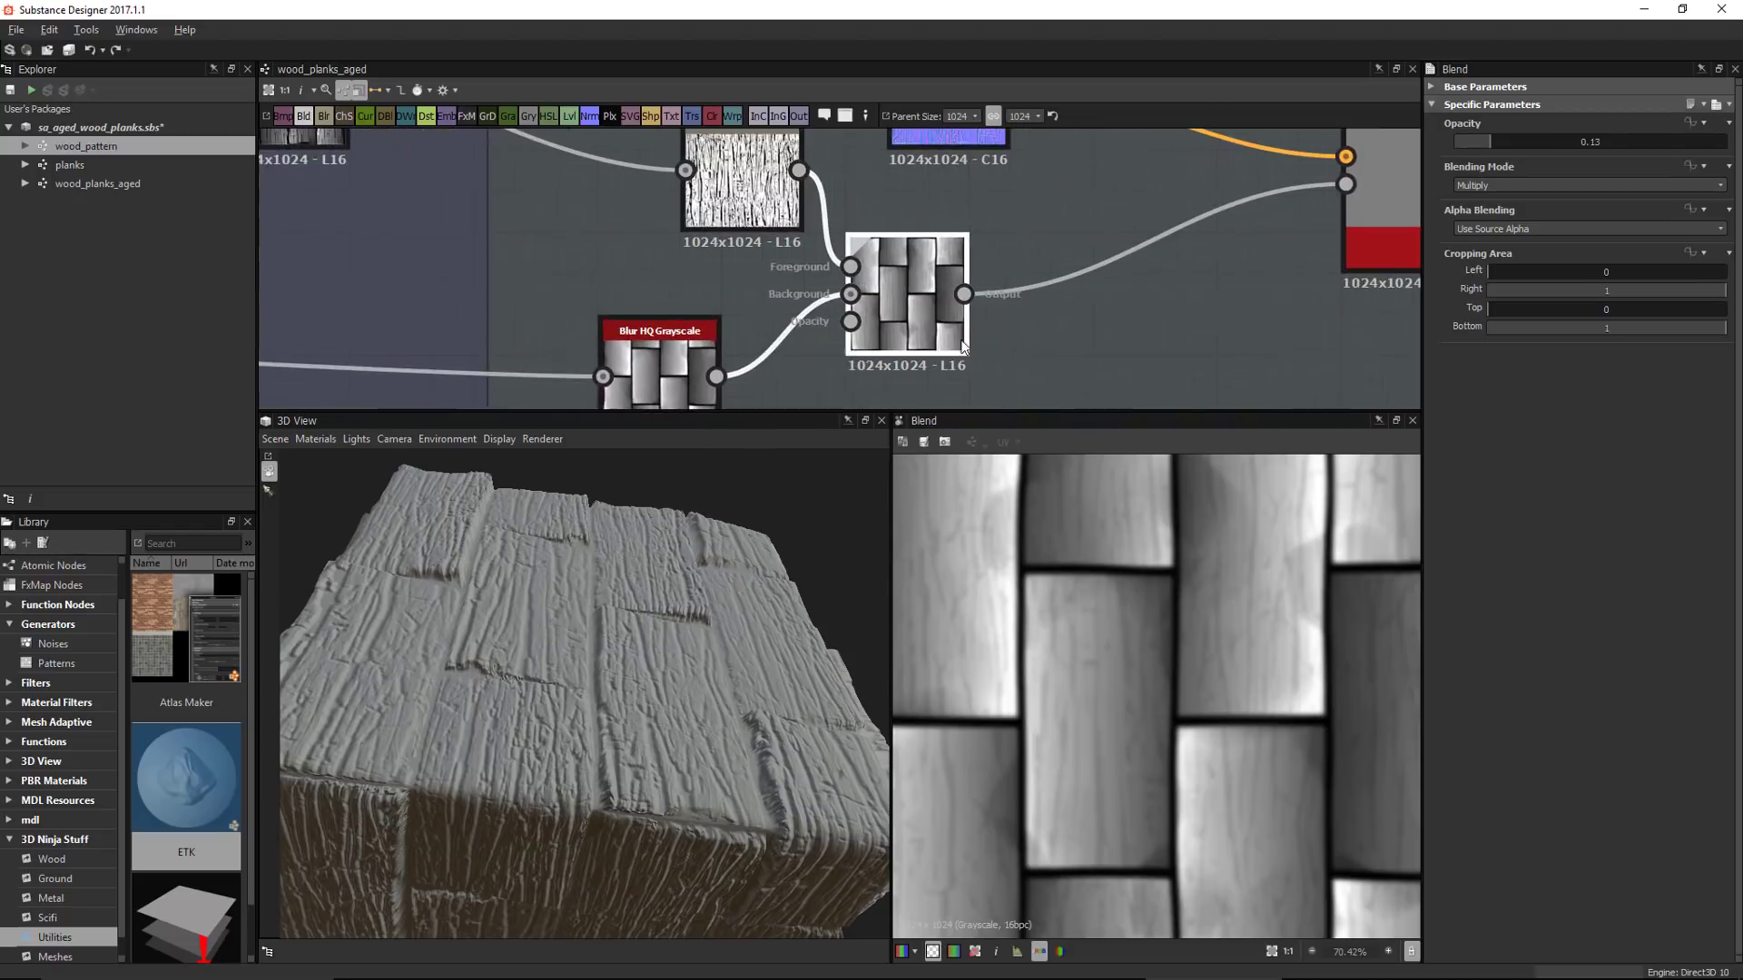
Set the height Blend's opacity to 0.34 and check the stronger cracks in the 3D and 2D previews
{"action": "left_click_drag", "start_coordinate": [1506, 143], "coordinate": [1525, 157]}
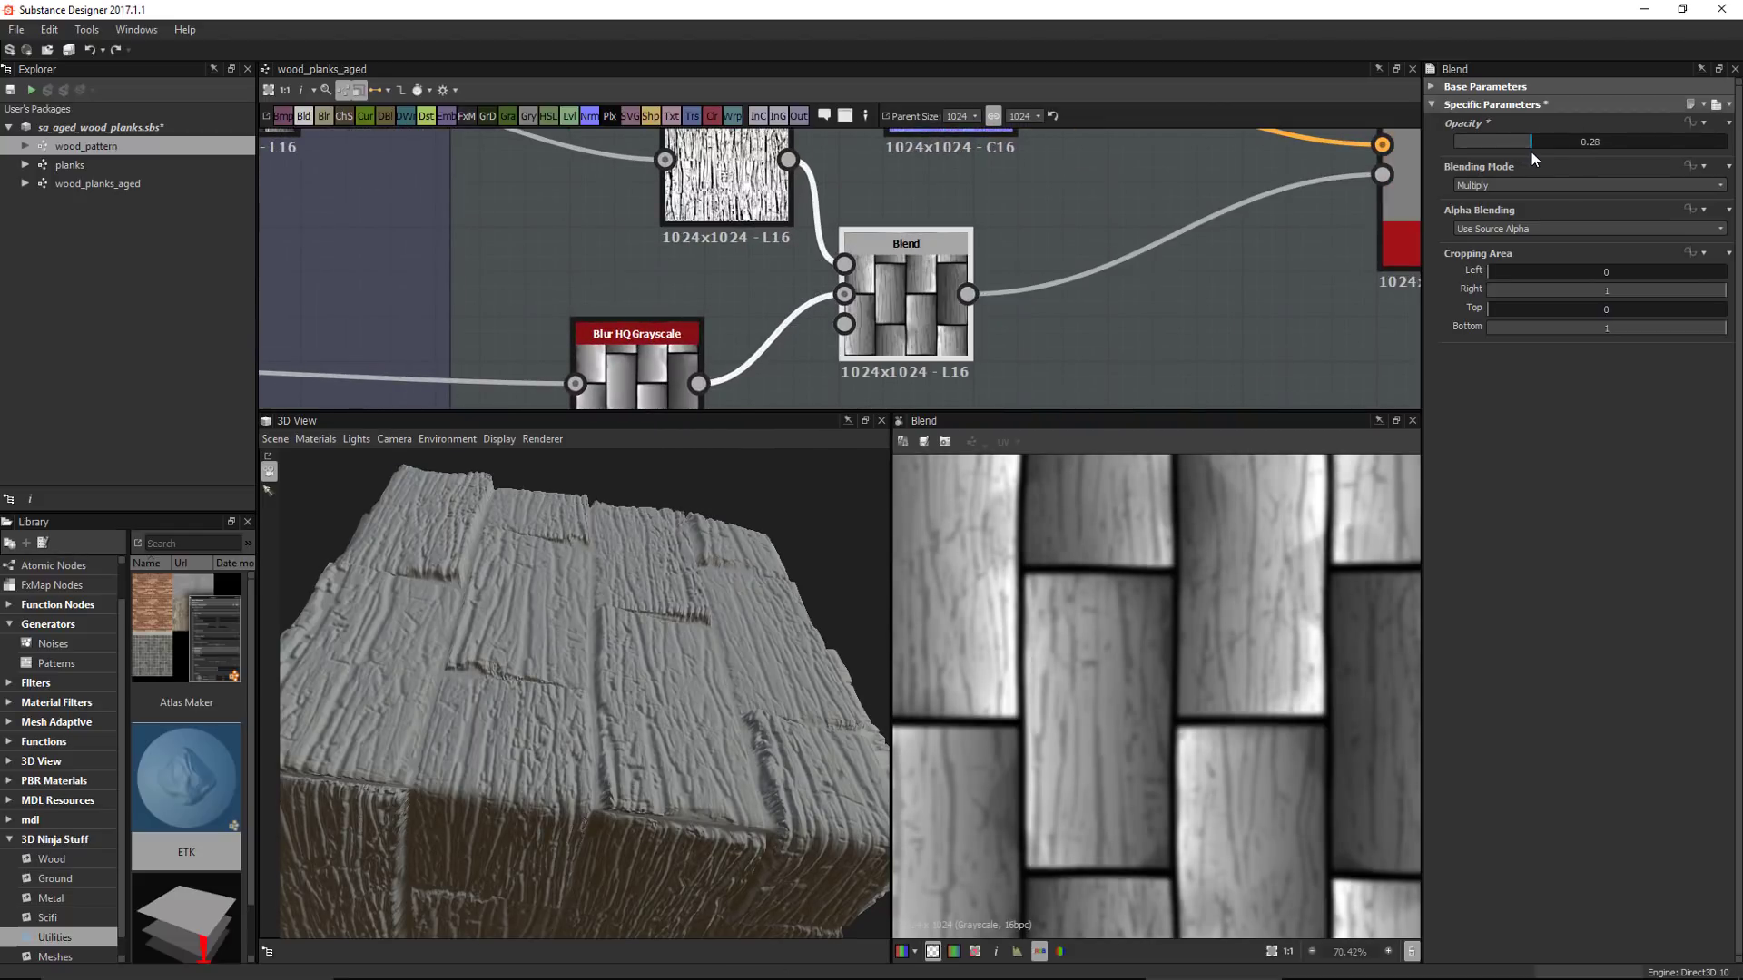
{"action": "left_click_drag", "start_coordinate": [681, 756], "coordinate": [665, 609]}
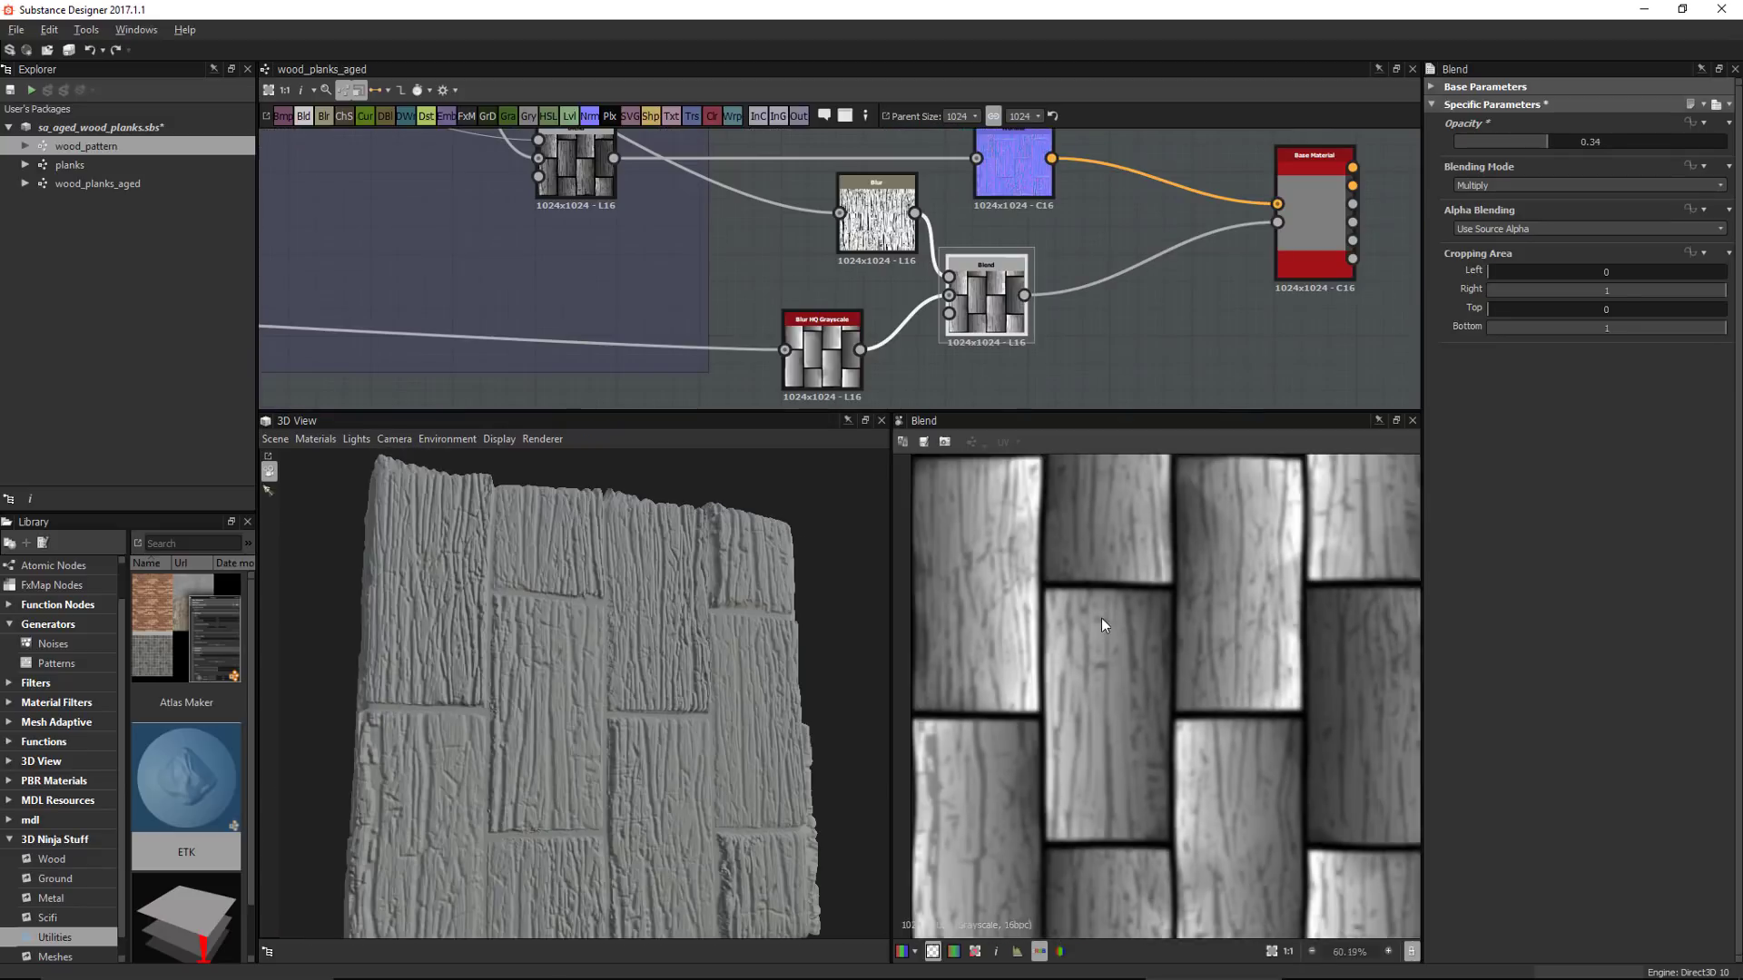
{"action": "scroll", "coordinate": [1102, 618], "scroll_direction": "down", "scroll_amount": 2}
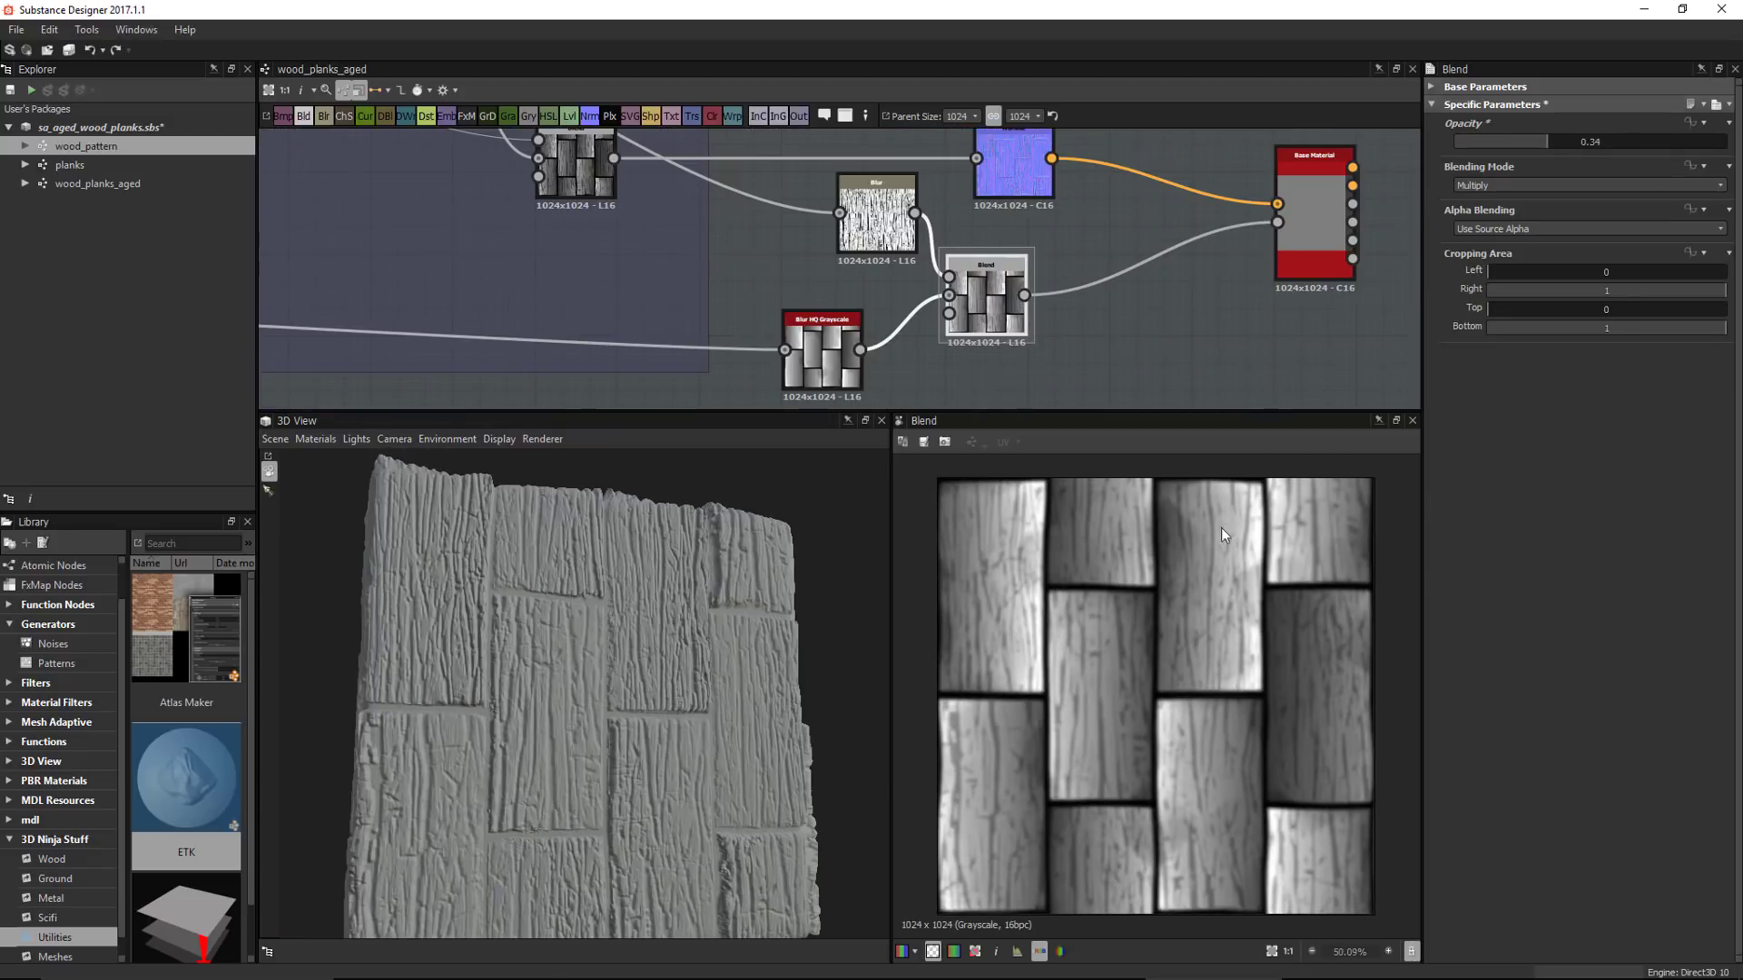
Move the Blur node directly above the Blur HQ Grayscale node
{"action": "scroll", "coordinate": [875, 254], "scroll_direction": "down", "scroll_amount": 3}
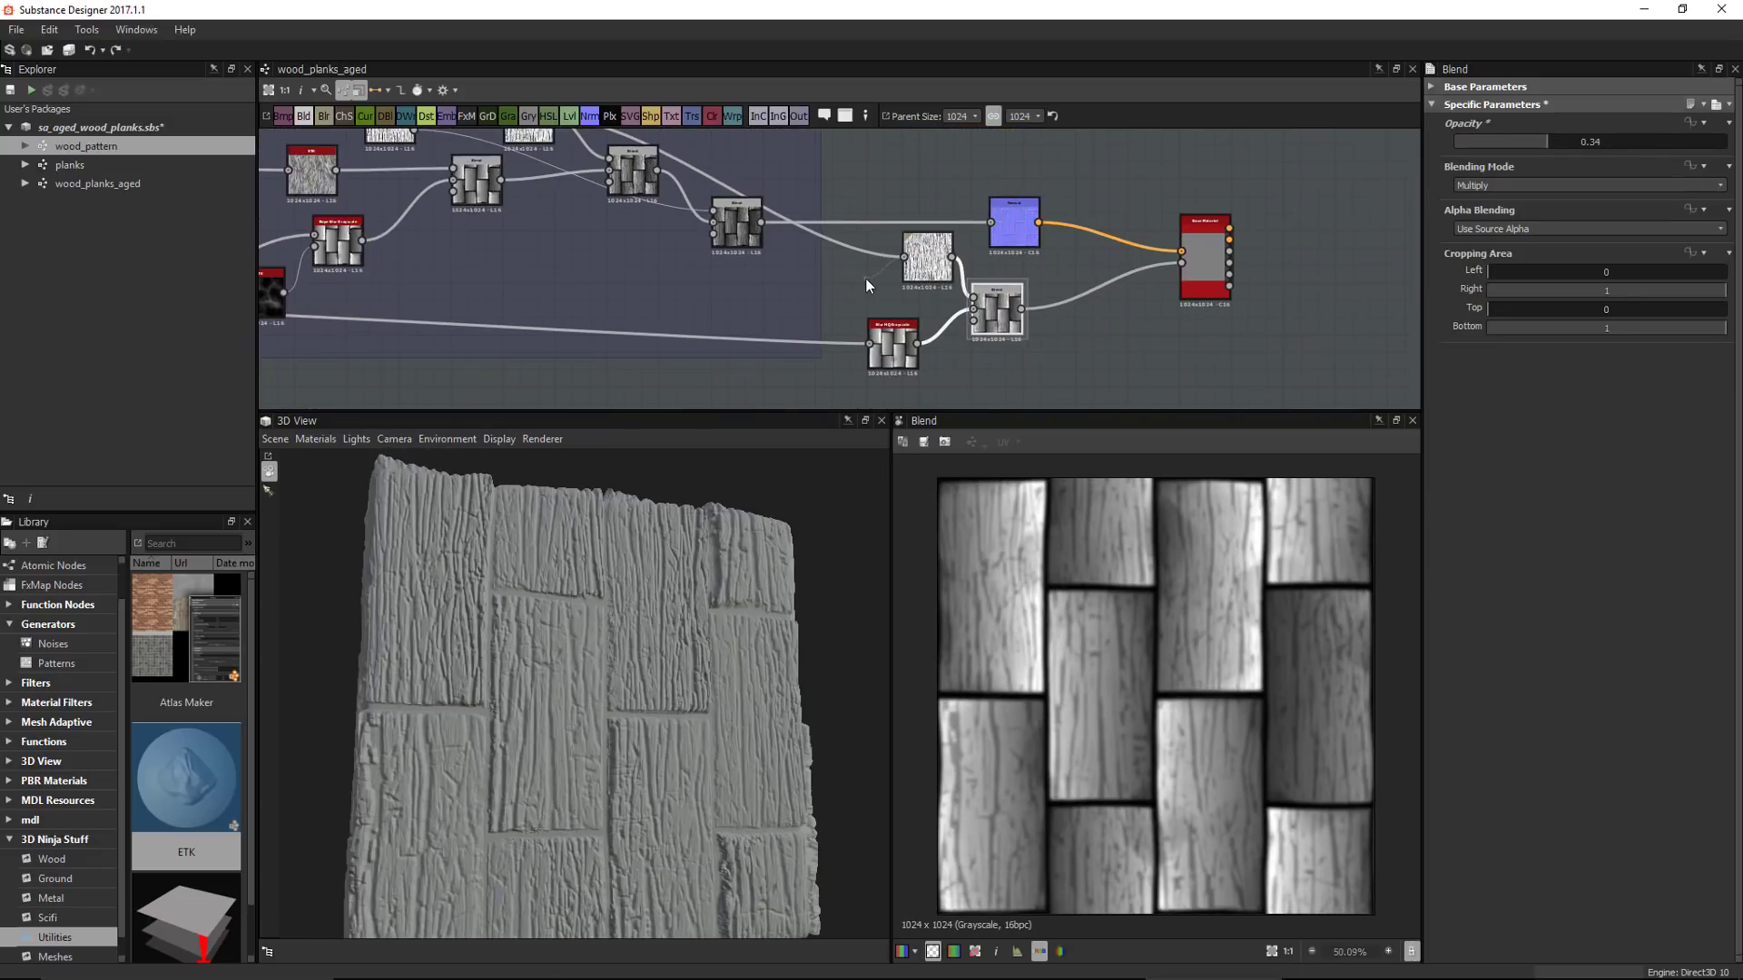
{"action": "left_click_drag", "start_coordinate": [920, 270], "coordinate": [886, 286]}
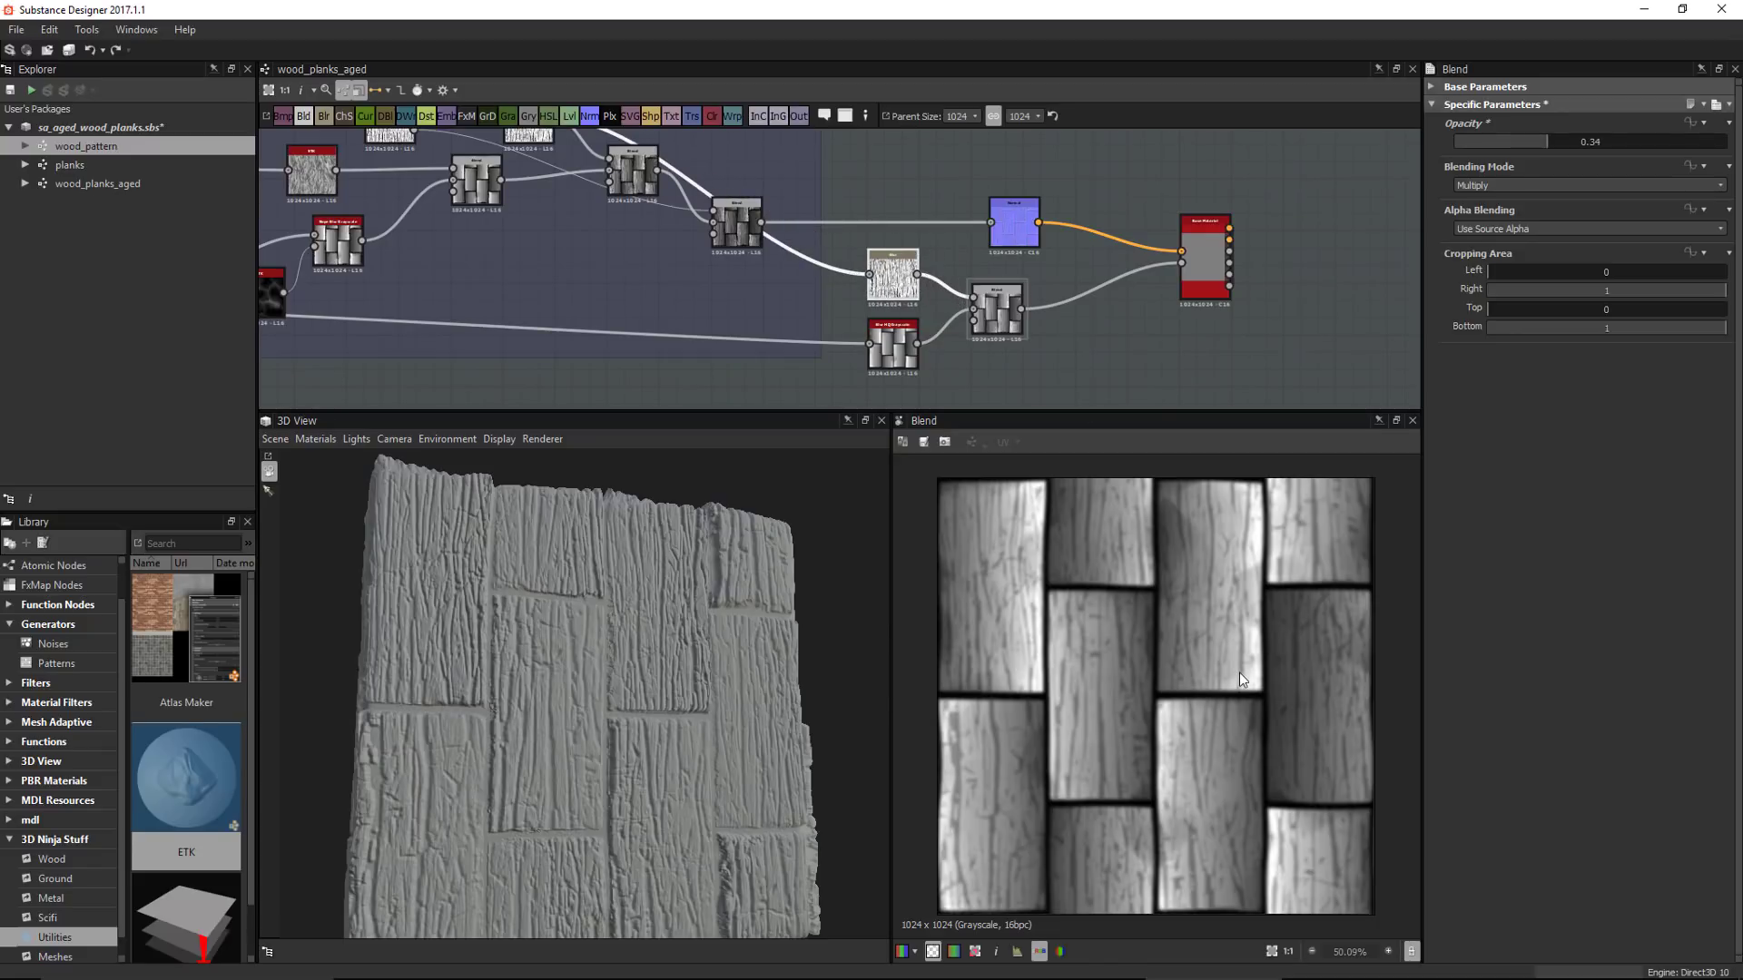
{"action": "left_click_drag", "start_coordinate": [738, 765], "coordinate": [698, 709]}
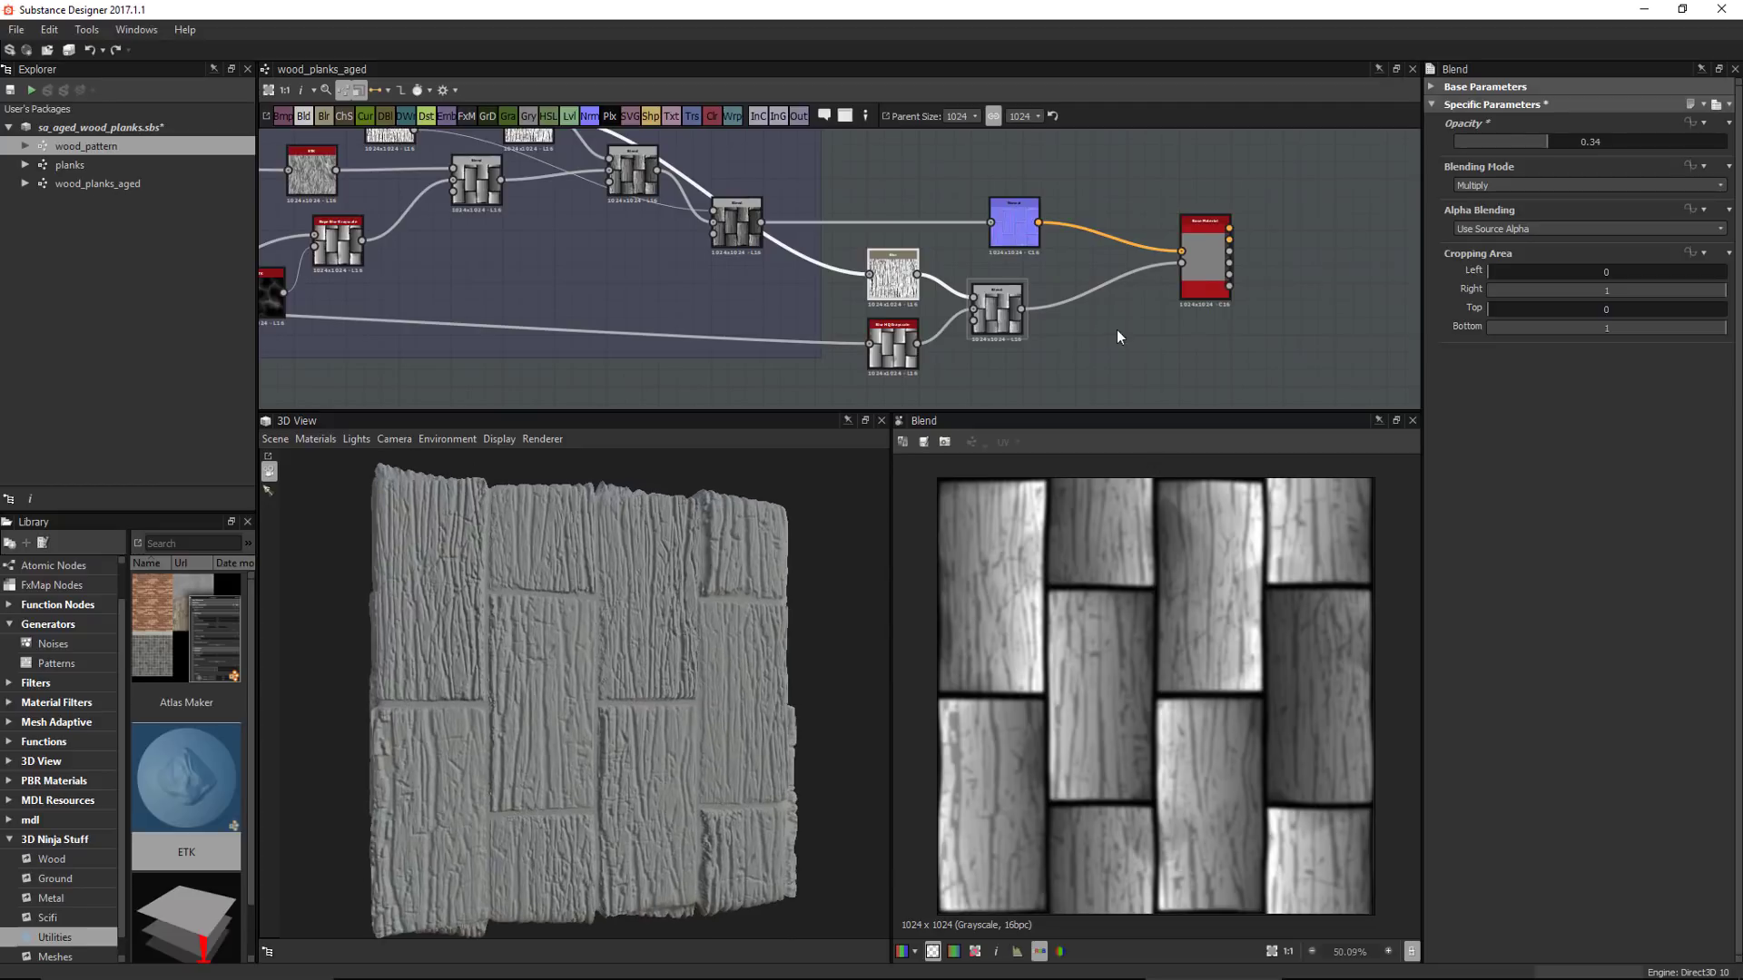
Set the Normal node's intensity to 3.21 and inspect the planks under different lighting
{"action": "scroll", "coordinate": [1015, 218], "scroll_direction": "up", "scroll_amount": 2}
{"action": "left_click", "coordinate": [1004, 210]}
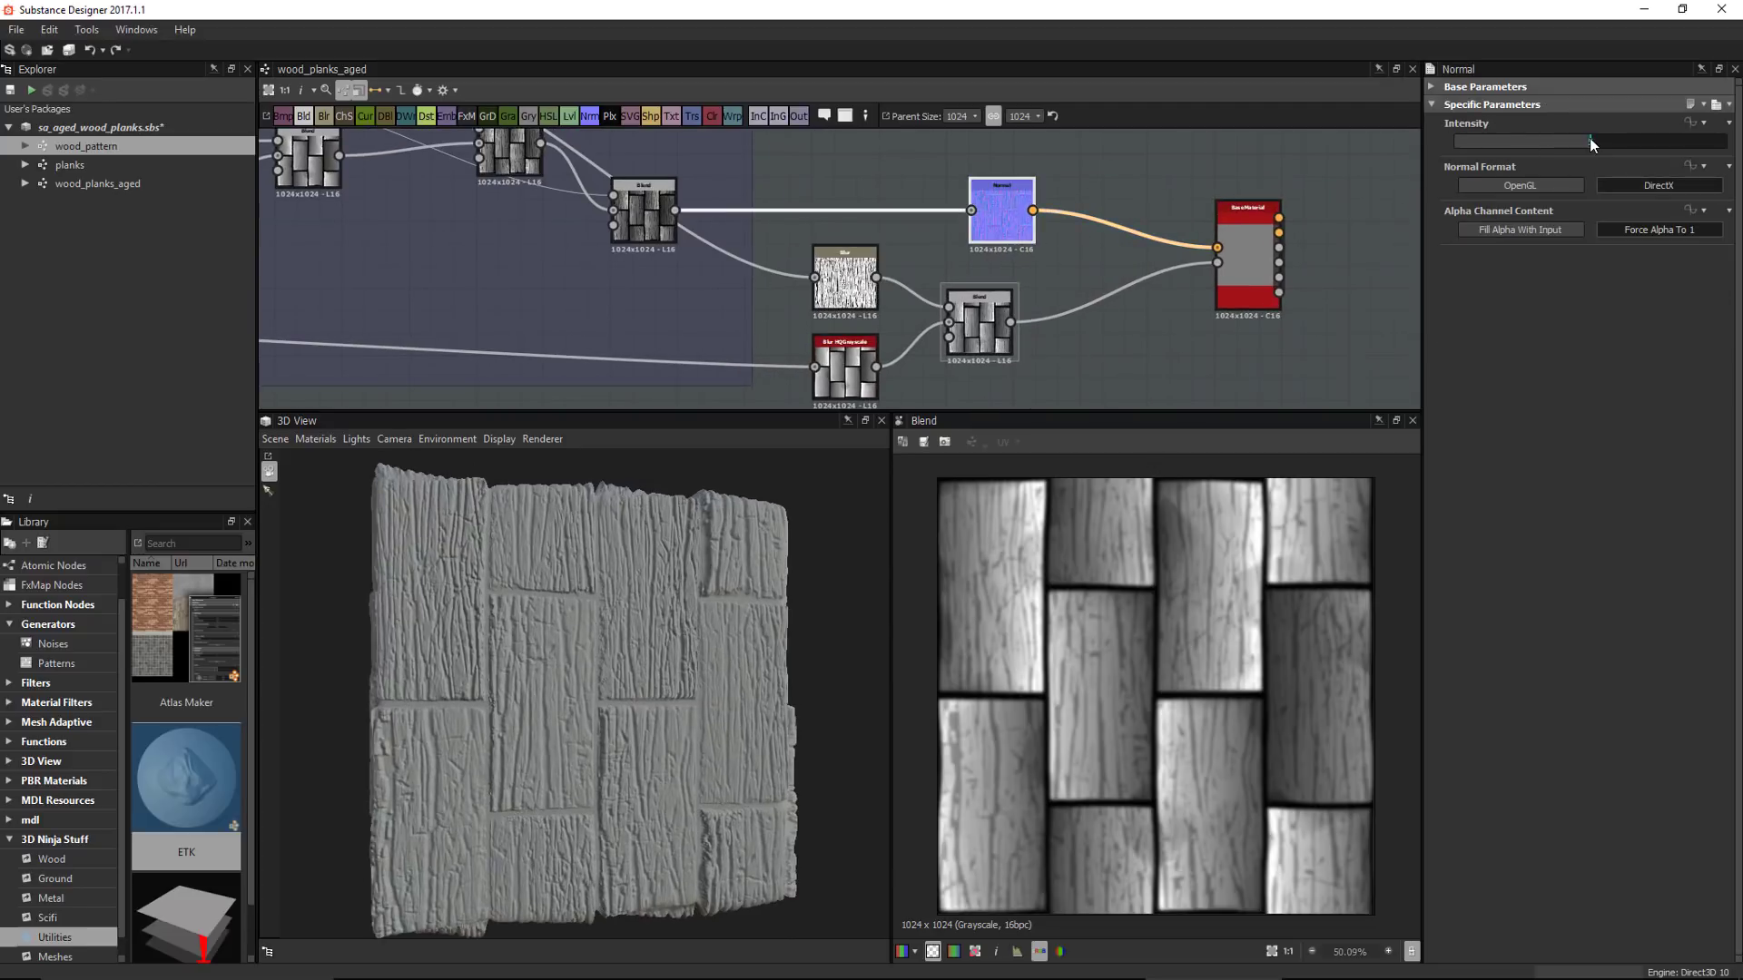
{"action": "left_click_drag", "start_coordinate": [1590, 138], "coordinate": [1542, 147]}
{"action": "type", "text": "3.21"}
{"action": "key", "text": "Return"}
{"action": "scroll", "coordinate": [696, 703], "scroll_direction": "up", "scroll_amount": 1}
{"action": "right_click_drag", "start_coordinate": [695, 702], "coordinate": [715, 694], "text": "ctrl+shift"}
Set the Base Material's roughness value to 138 after trying a glossier 79 on the lit planks
{"action": "scroll", "coordinate": [989, 282], "scroll_direction": "down", "scroll_amount": 3}
{"action": "middle_click_drag", "start_coordinate": [1152, 379], "coordinate": [1020, 325]}
{"action": "scroll", "coordinate": [1020, 309], "scroll_direction": "up", "scroll_amount": 2}
{"action": "left_click", "coordinate": [1038, 195]}
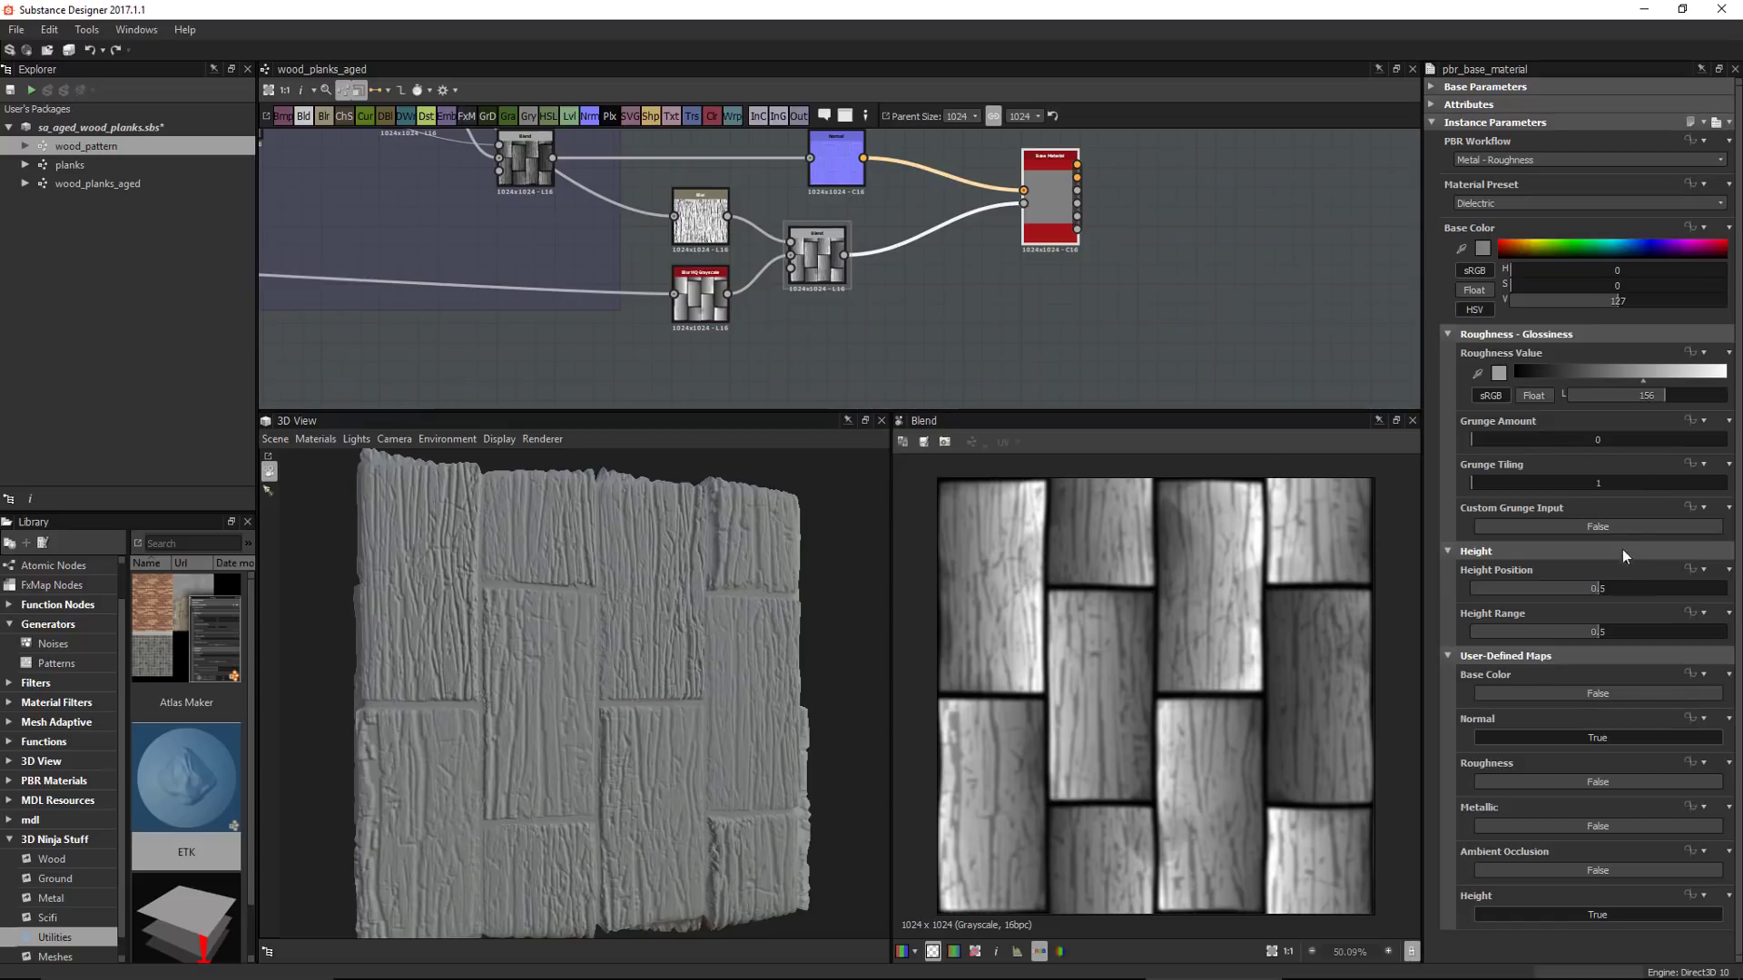
{"action": "left_click_drag", "start_coordinate": [1653, 395], "coordinate": [1616, 394]}
{"action": "right_click_drag", "start_coordinate": [601, 701], "coordinate": [642, 665], "text": "ctrl+shift"}
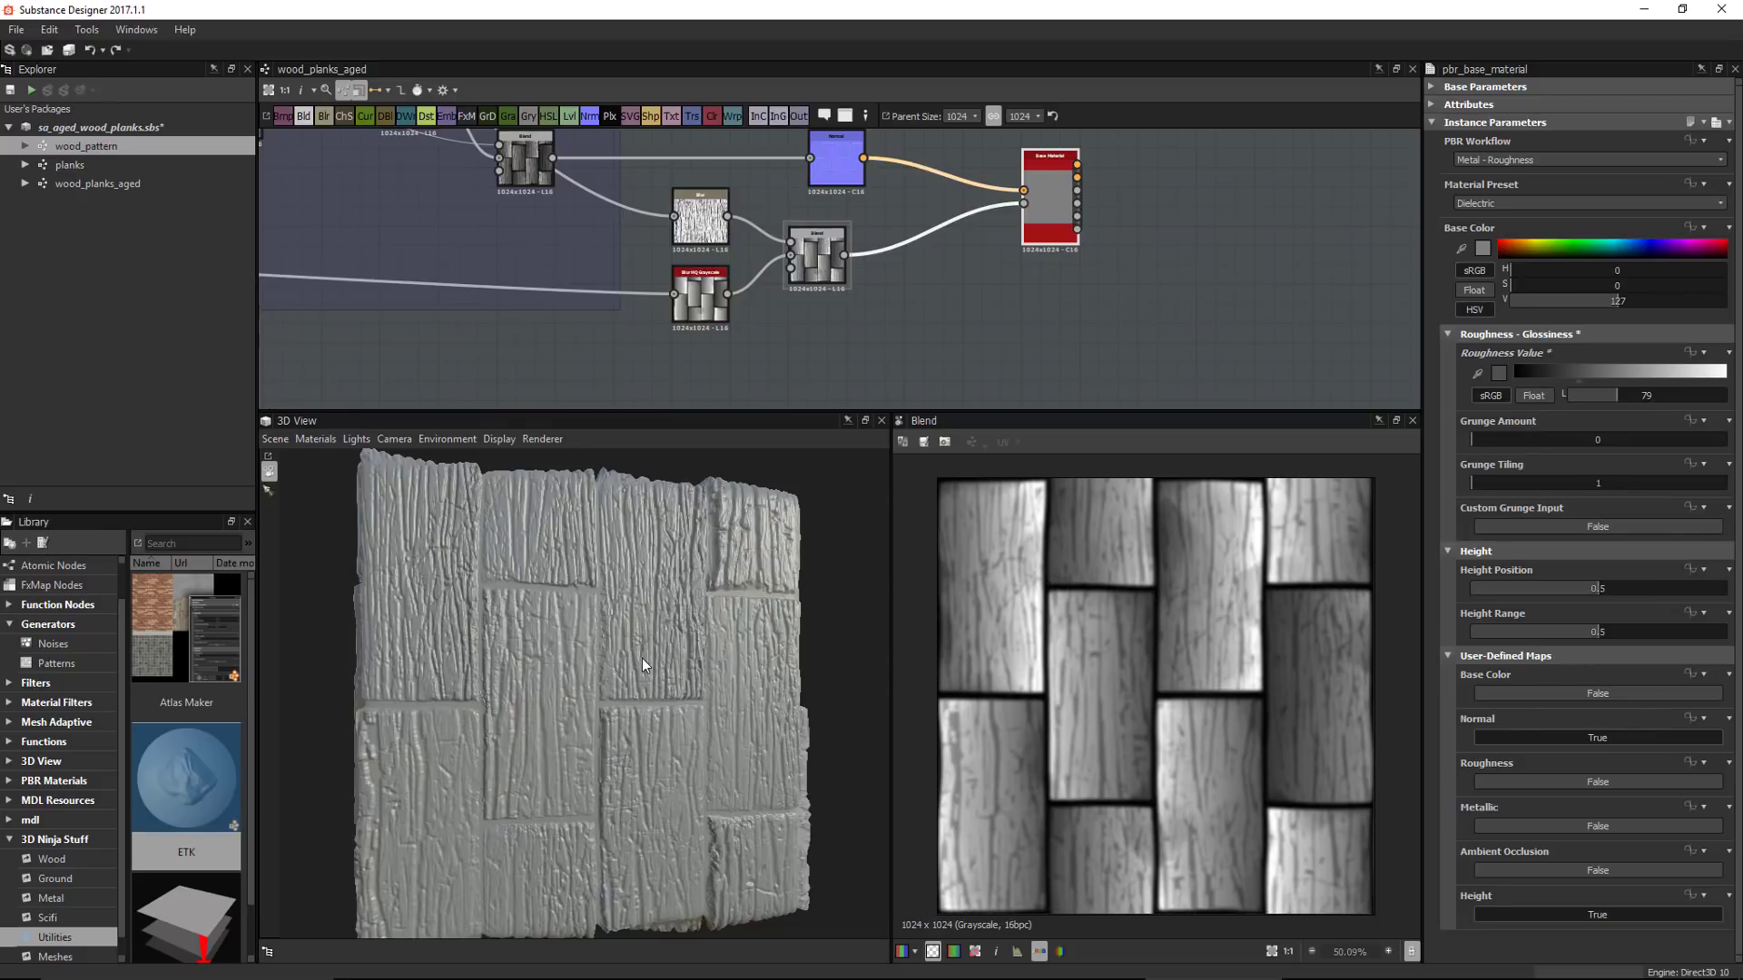
{"action": "left_click_drag", "start_coordinate": [1649, 394], "coordinate": [1642, 395]}
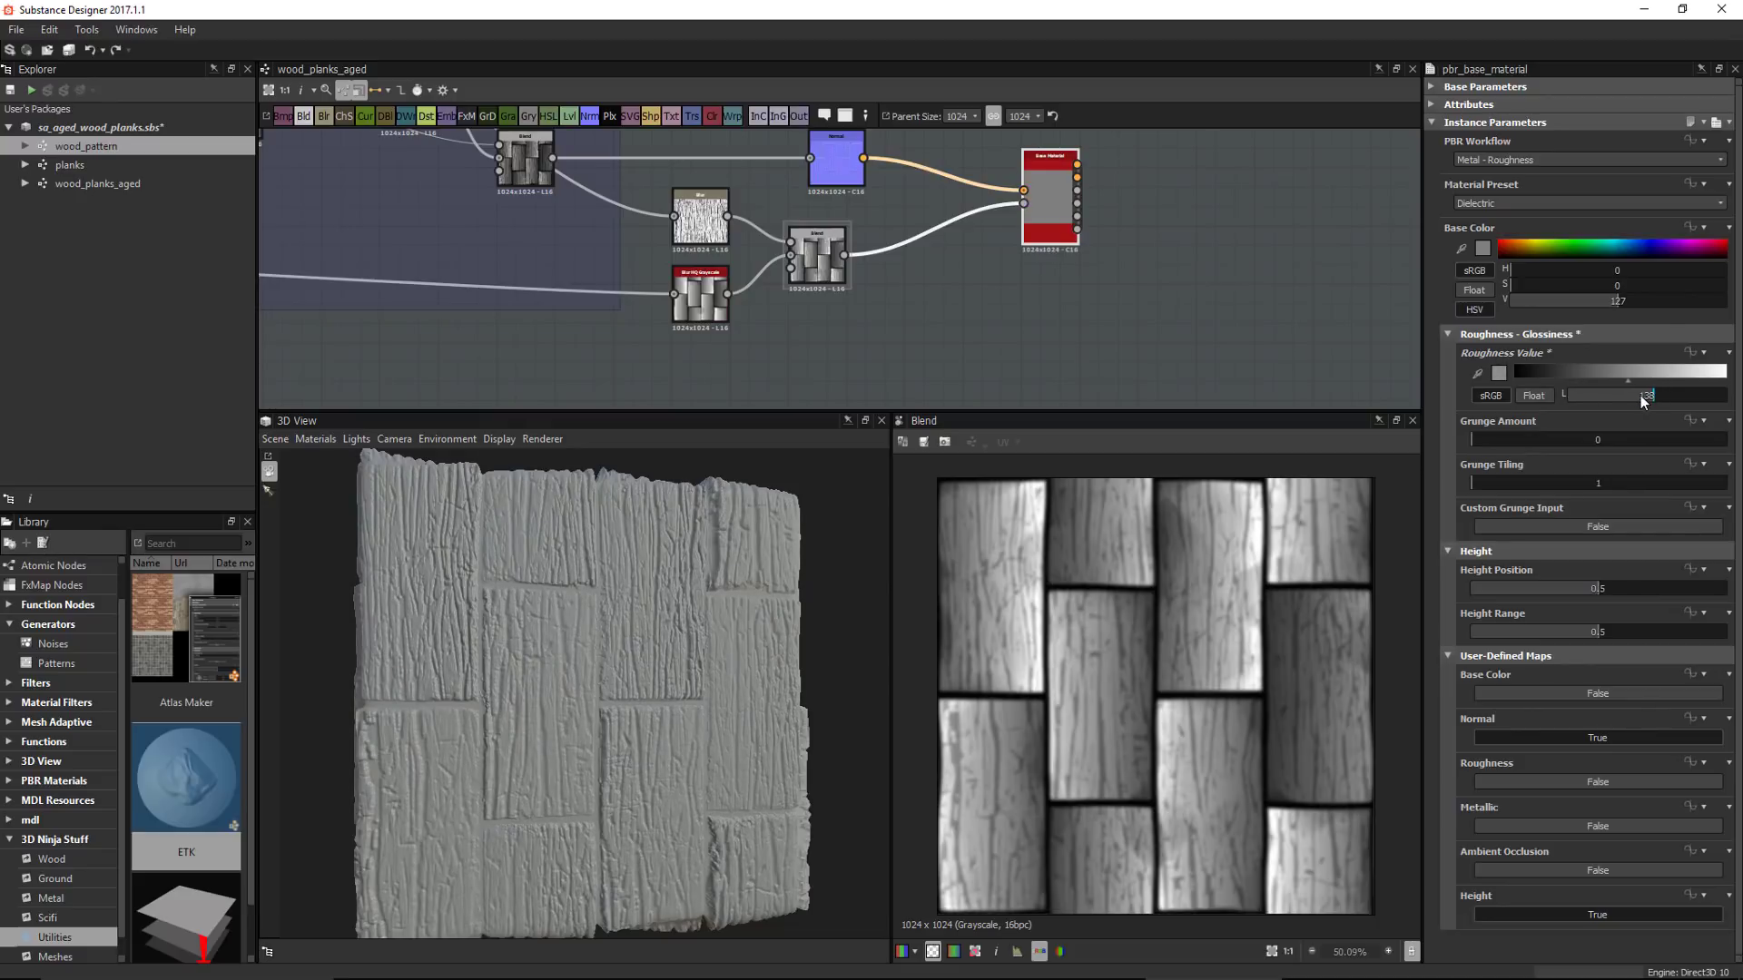
Move the Normal, Blur, Blur HQ Grayscale, height Blend and Base Material nodes farther away from the Small Details frame
{"action": "scroll", "coordinate": [1017, 339], "scroll_direction": "down", "scroll_amount": 3}
{"action": "middle_click_drag", "start_coordinate": [1017, 339], "coordinate": [1017, 312]}
{"action": "left_click_drag", "start_coordinate": [803, 177], "coordinate": [1204, 220]}
Look over the graph's unused Greyscale, Height, Base Material and Outputs frames and the spacing after Small Details
{"action": "middle_click_drag", "start_coordinate": [1043, 299], "coordinate": [1262, 392]}
{"action": "scroll", "coordinate": [913, 287], "scroll_direction": "down", "scroll_amount": 1}
{"action": "middle_click_drag", "start_coordinate": [913, 287], "coordinate": [997, 213]}
{"action": "middle_click_drag", "start_coordinate": [842, 397], "coordinate": [934, 239]}
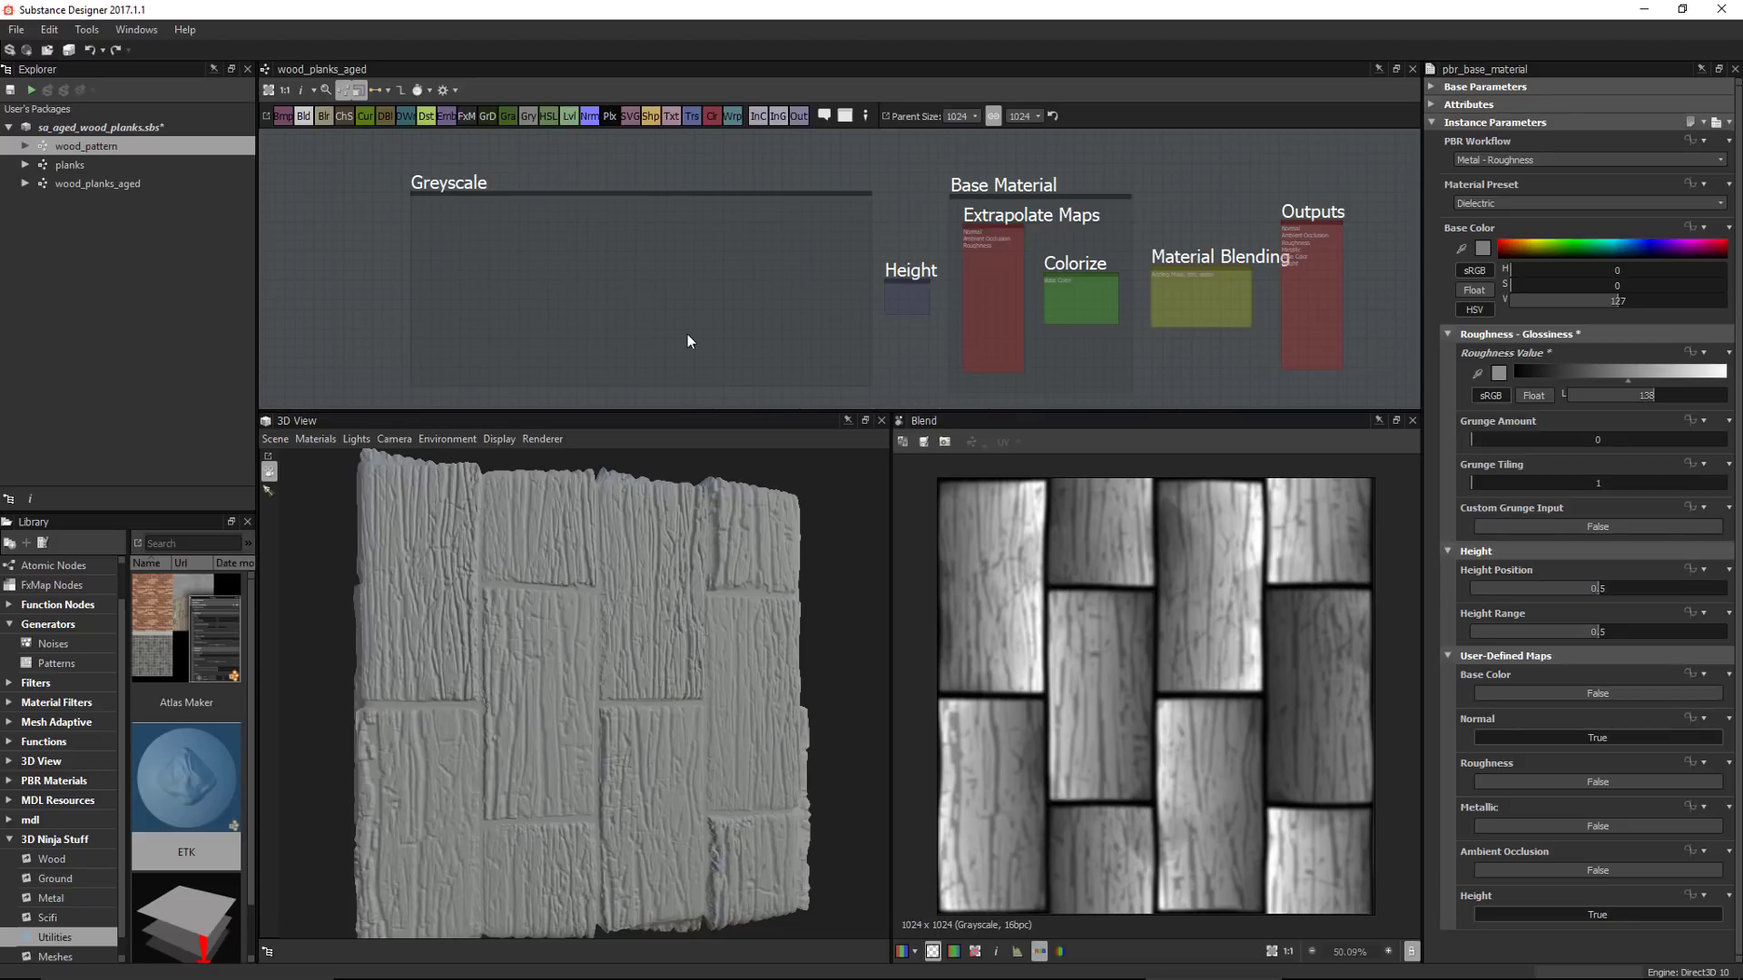
{"action": "middle_click_drag", "start_coordinate": [839, 274], "coordinate": [680, 464]}
{"action": "scroll", "coordinate": [962, 307], "scroll_direction": "down", "scroll_amount": 2}
{"action": "scroll", "coordinate": [1024, 298], "scroll_direction": "up", "scroll_amount": 1}
{"action": "middle_click_drag", "start_coordinate": [1025, 296], "coordinate": [936, 309]}
{"action": "scroll", "coordinate": [936, 310], "scroll_direction": "up", "scroll_amount": 1}
{"action": "scroll", "coordinate": [871, 291], "scroll_direction": "up", "scroll_amount": 1}
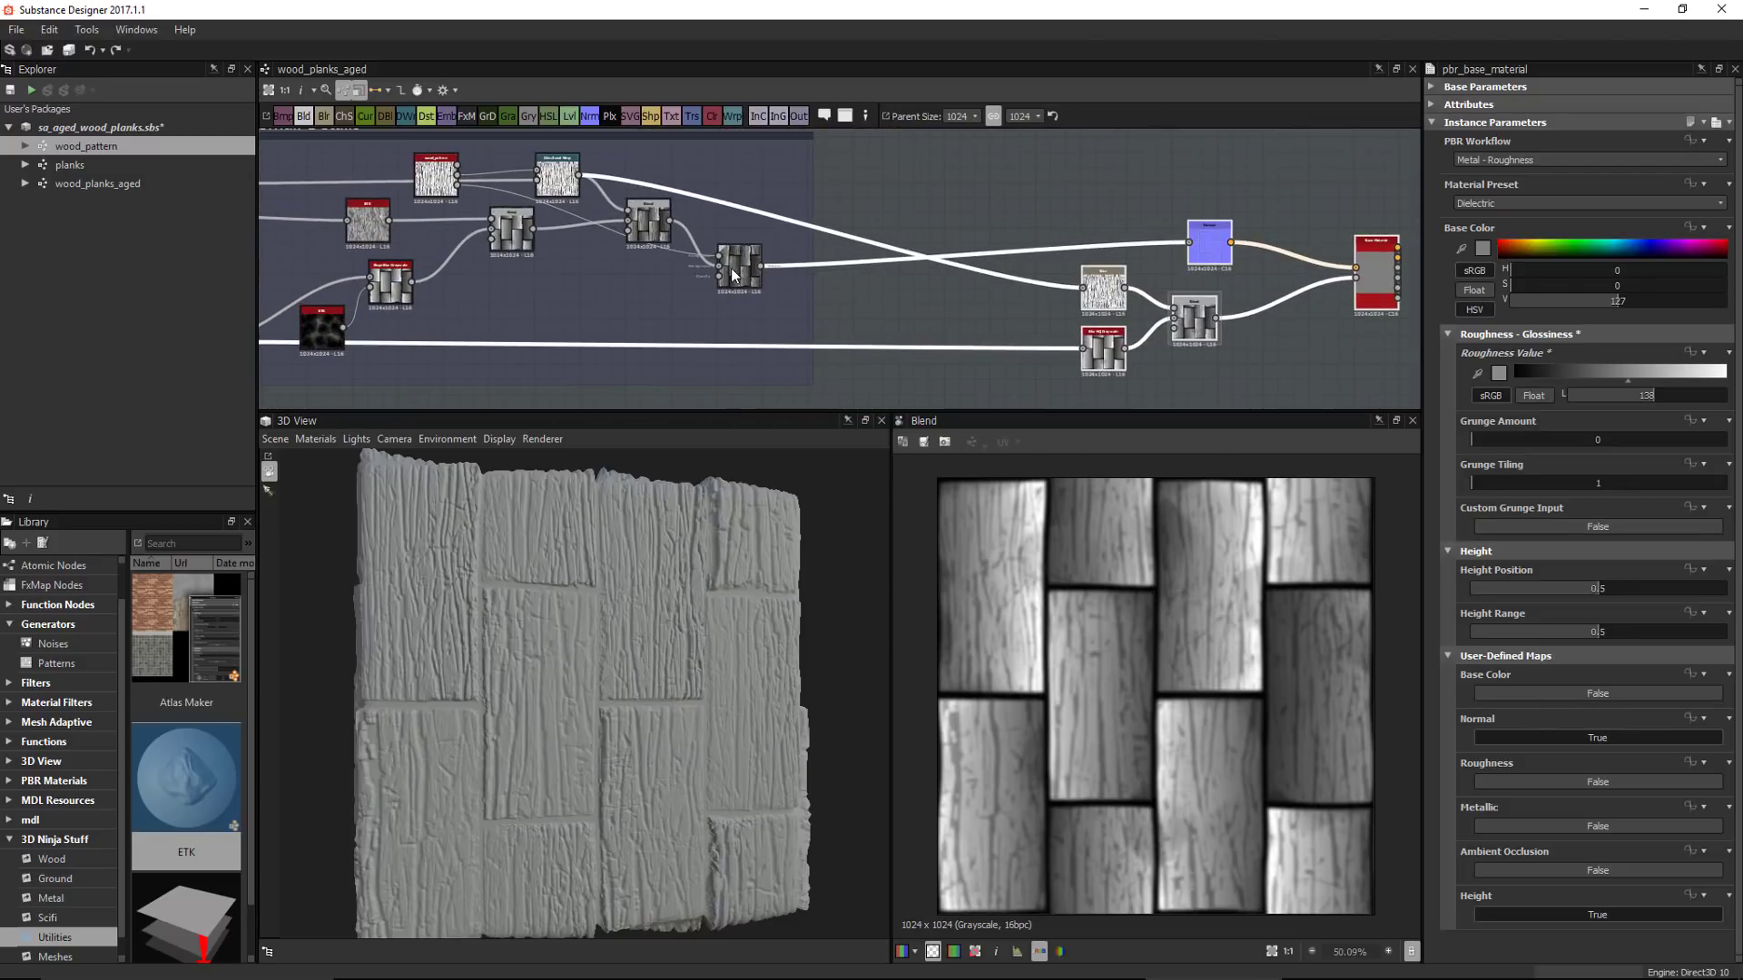
Align the Normal node with the last Small Details Blend and the Base Material's normal input, and preview that Blend
{"action": "left_click_drag", "start_coordinate": [732, 269], "coordinate": [776, 273]}
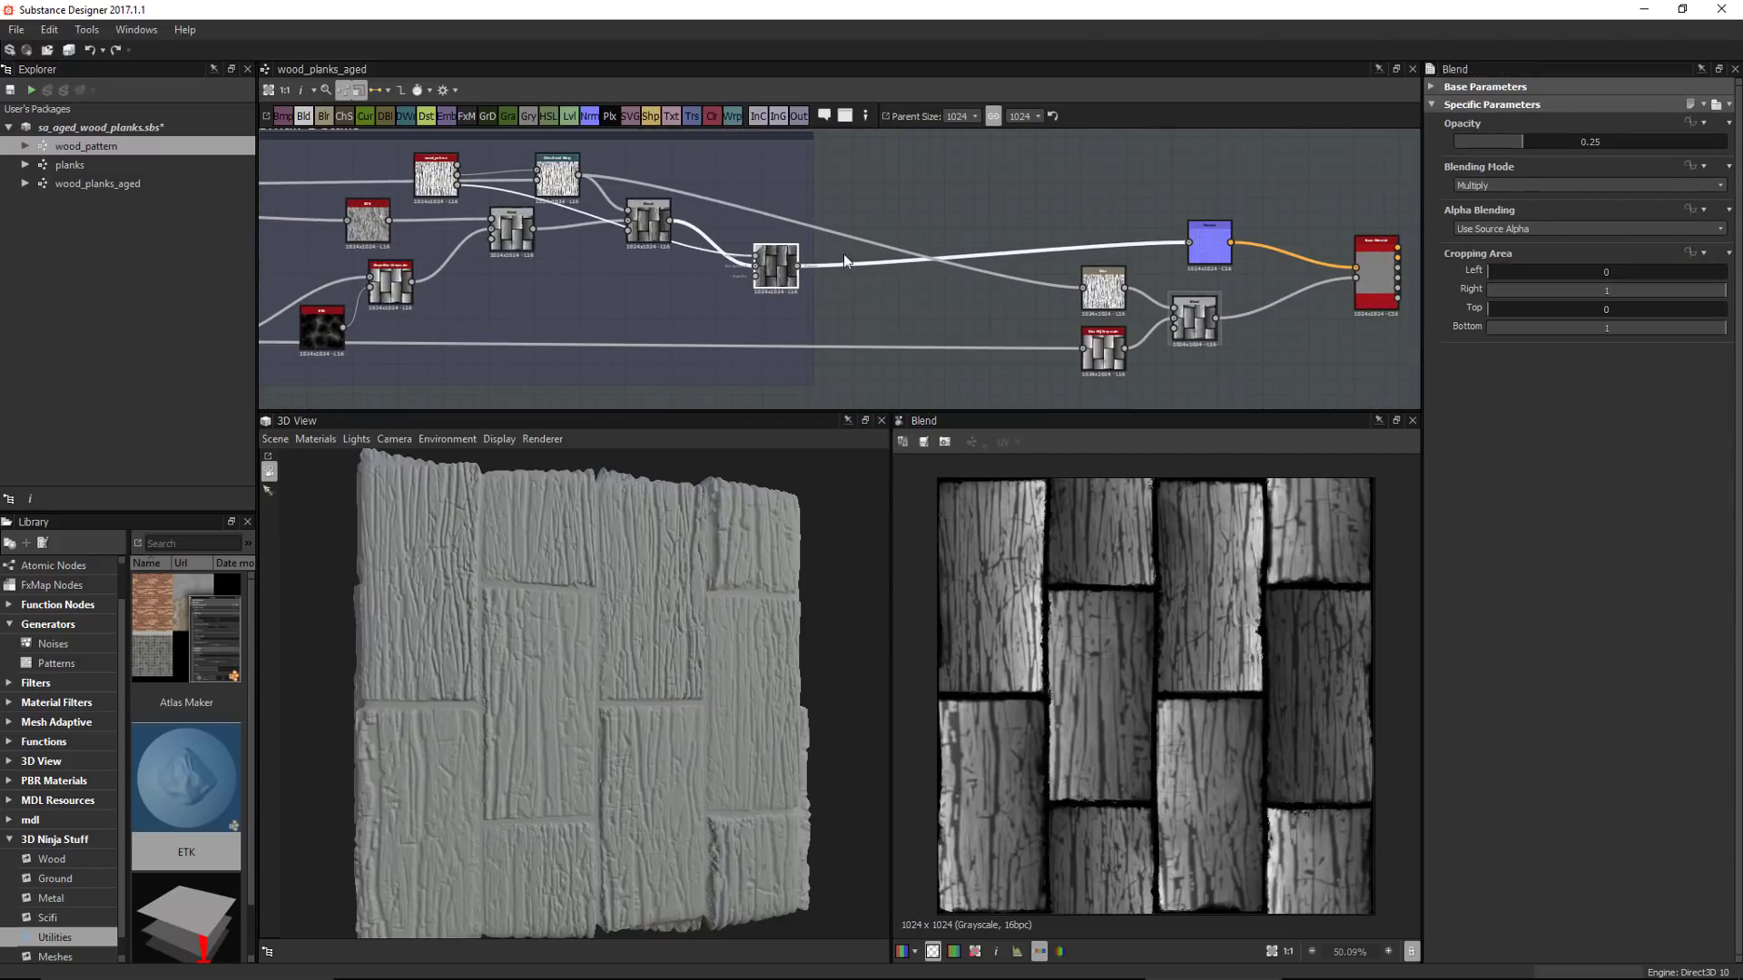
{"action": "left_click_drag", "start_coordinate": [1210, 244], "coordinate": [1212, 267]}
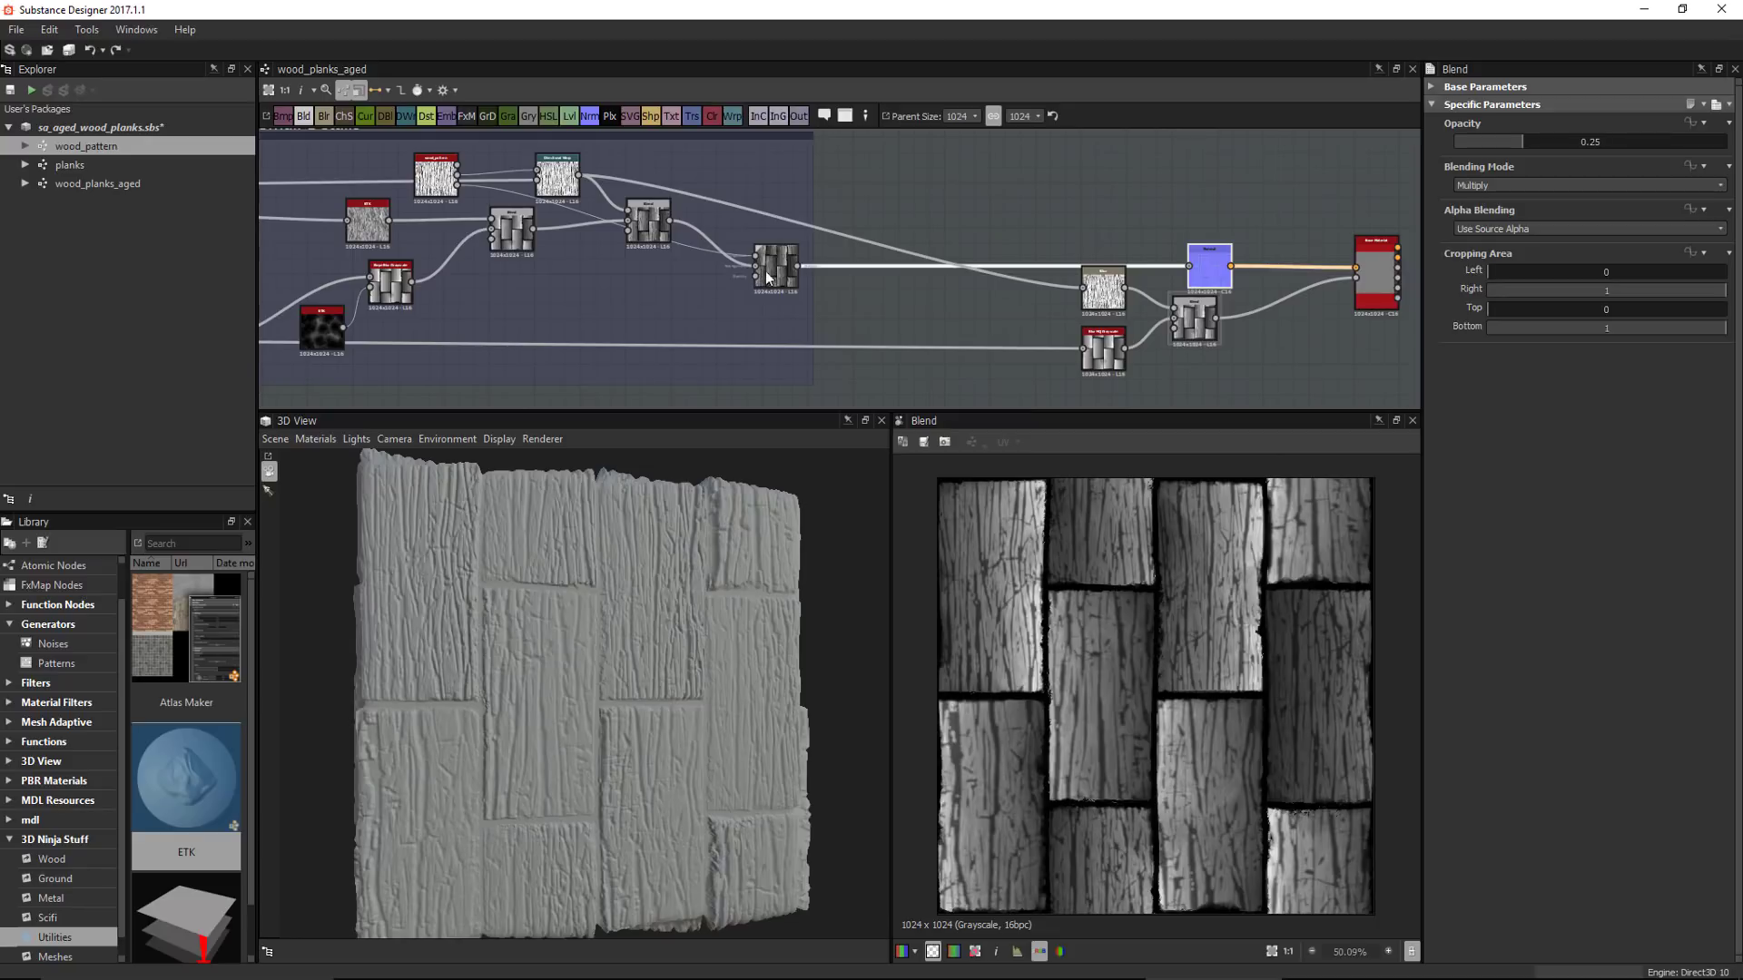
{"action": "left_click_drag", "start_coordinate": [783, 268], "coordinate": [761, 267]}
{"action": "double_click", "coordinate": [1211, 265]}
{"action": "double_click", "coordinate": [758, 274]}
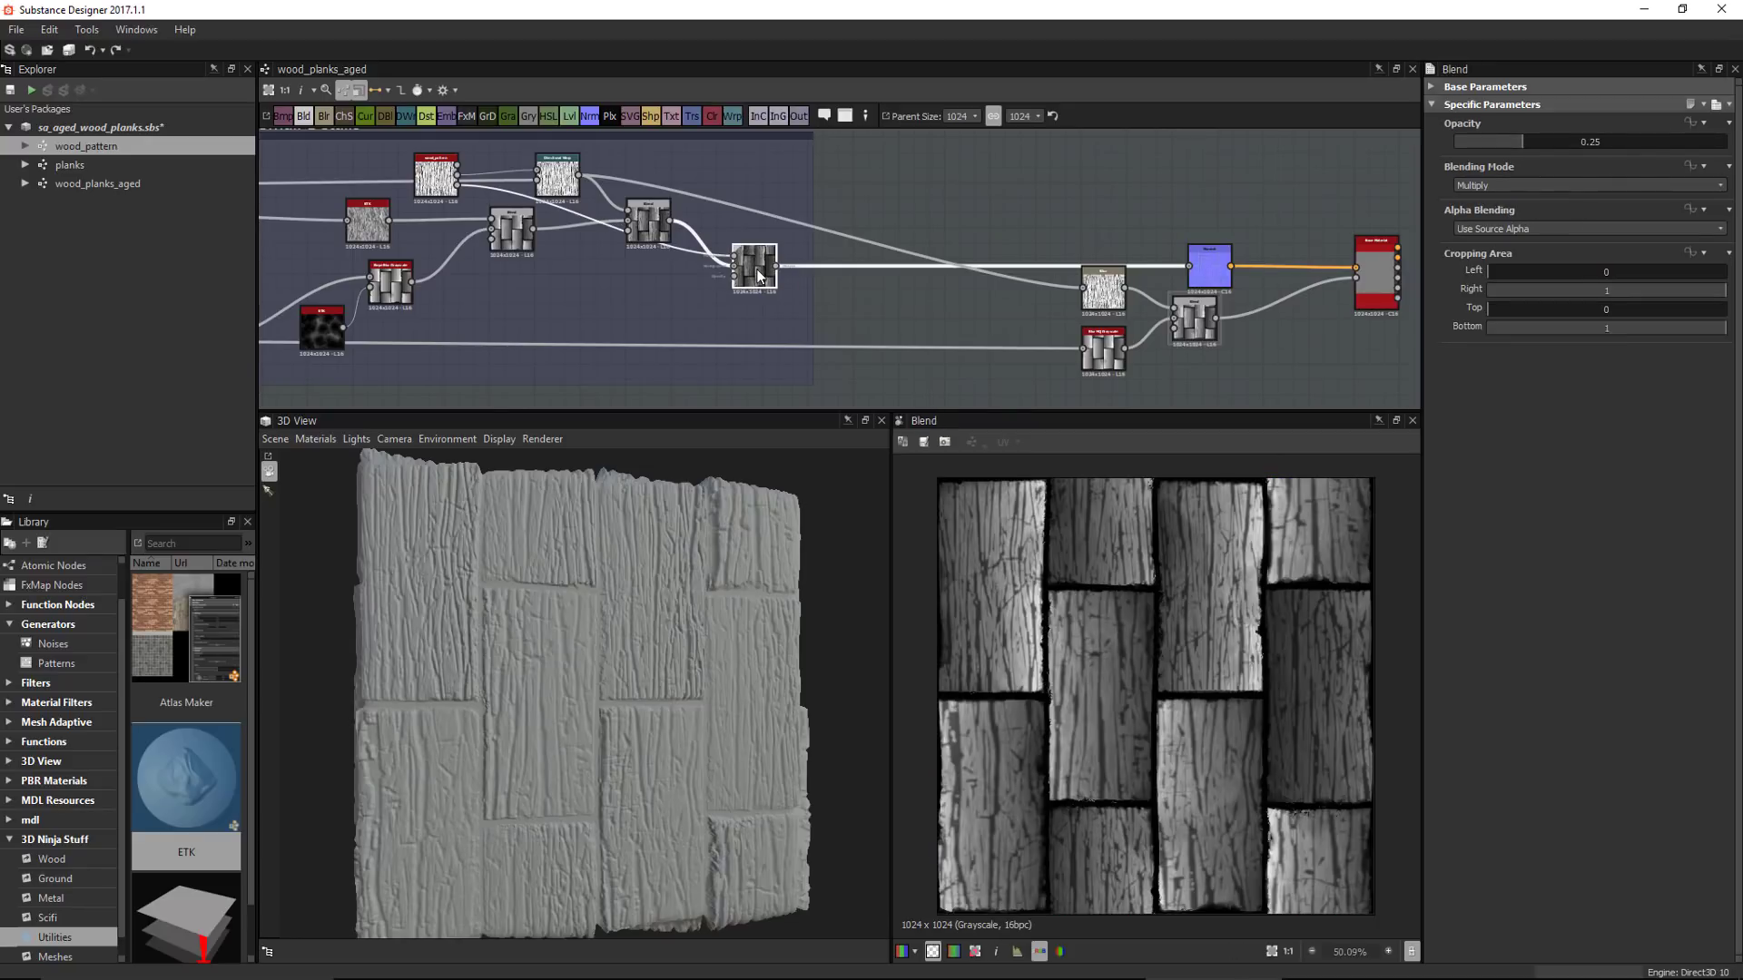
Arrange the height Blend below the Normal node with the Blur and Blur HQ Grayscale stacked before it, and preview the Blend
{"action": "middle_click_drag", "start_coordinate": [1163, 293], "coordinate": [1004, 245]}
{"action": "scroll", "coordinate": [1004, 245], "scroll_direction": "up", "scroll_amount": 2}
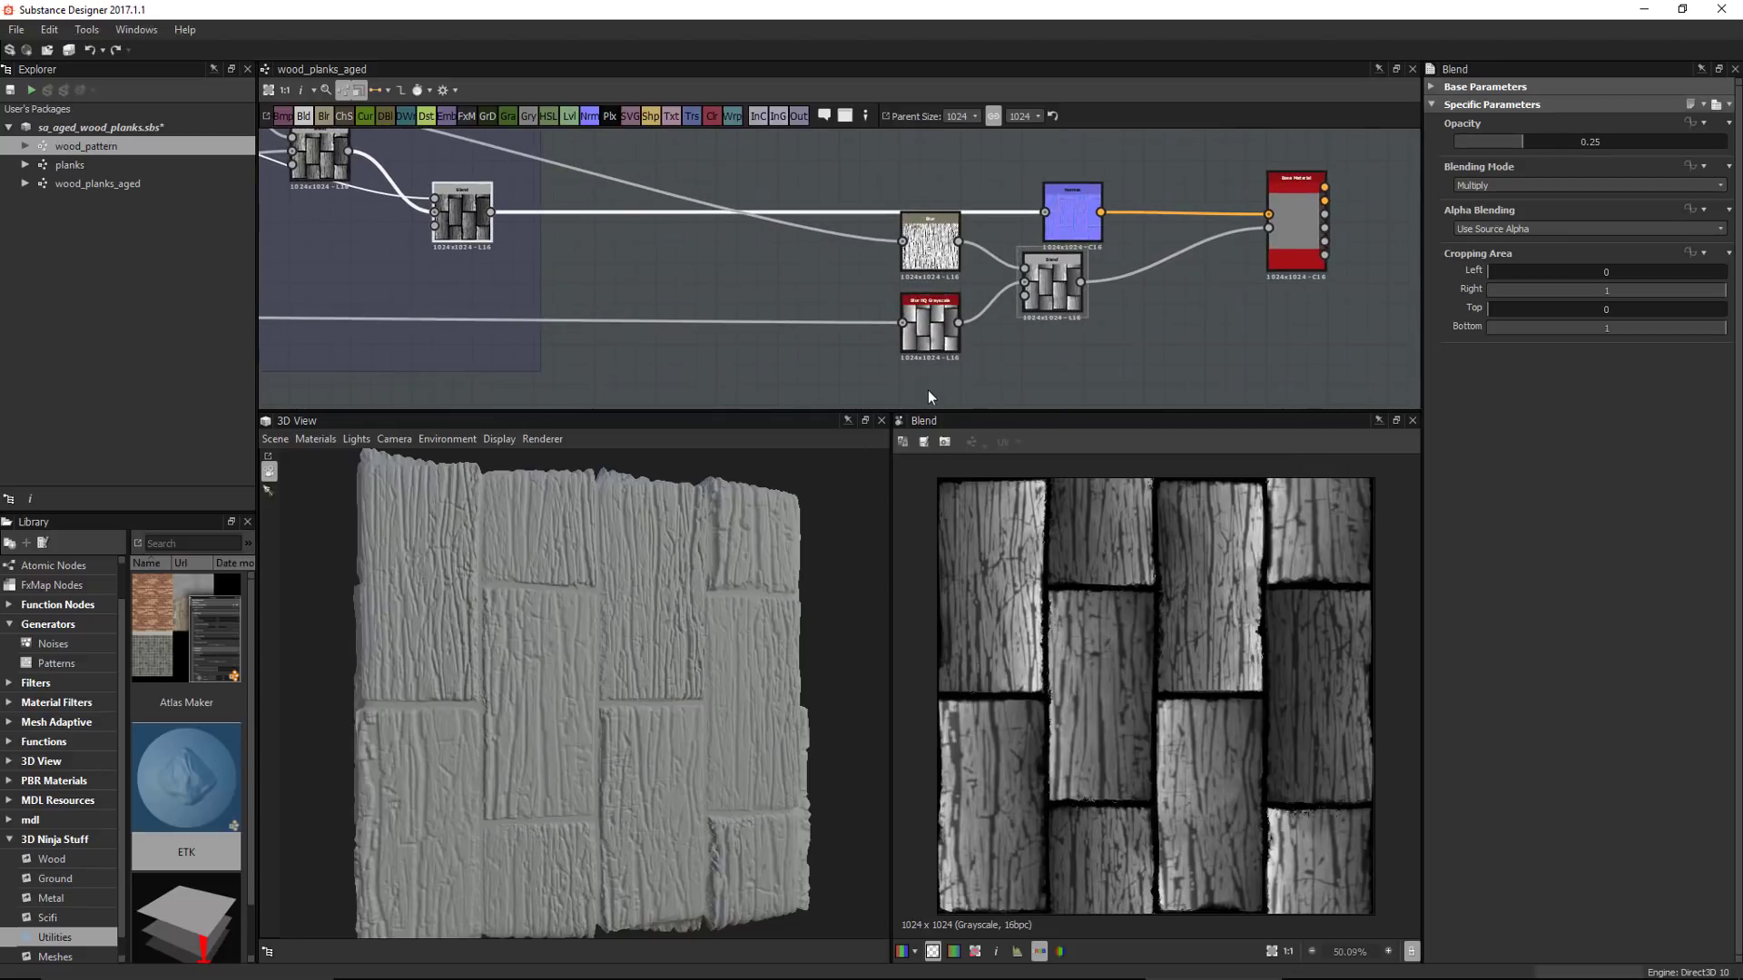
{"action": "left_click_drag", "start_coordinate": [857, 282], "coordinate": [1090, 369]}
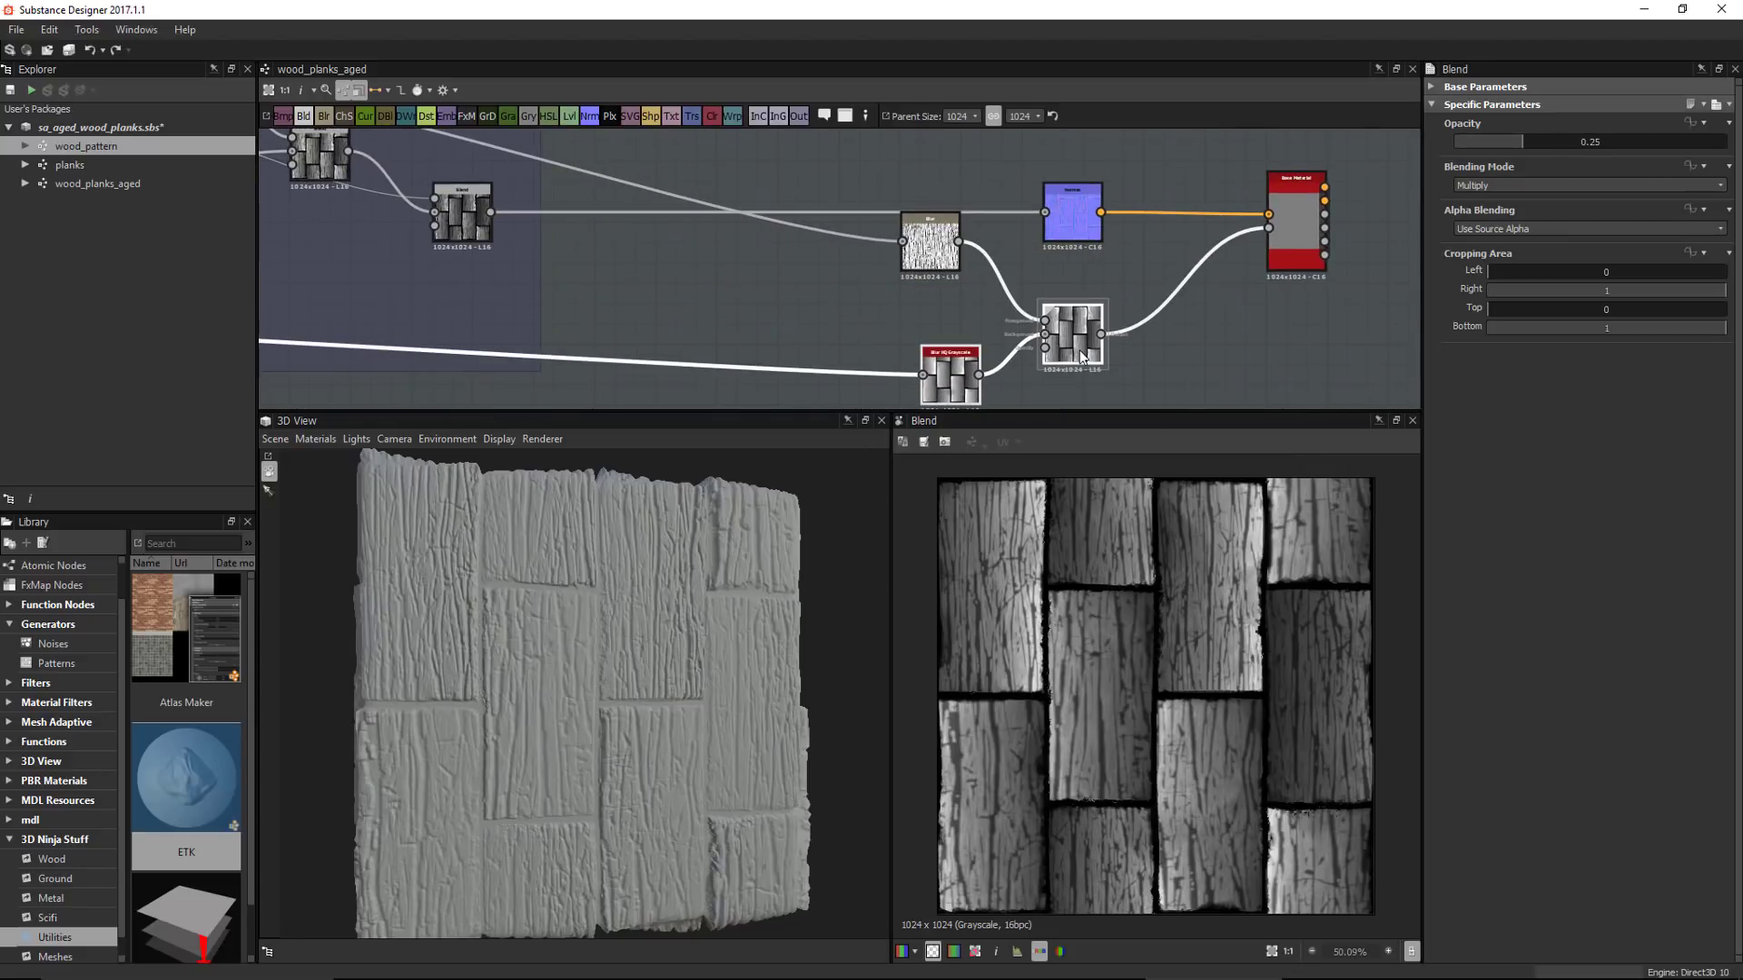
{"action": "left_click", "coordinate": [987, 329]}
{"action": "left_click_drag", "start_coordinate": [929, 245], "coordinate": [950, 298]}
{"action": "double_click", "coordinate": [1085, 346]}
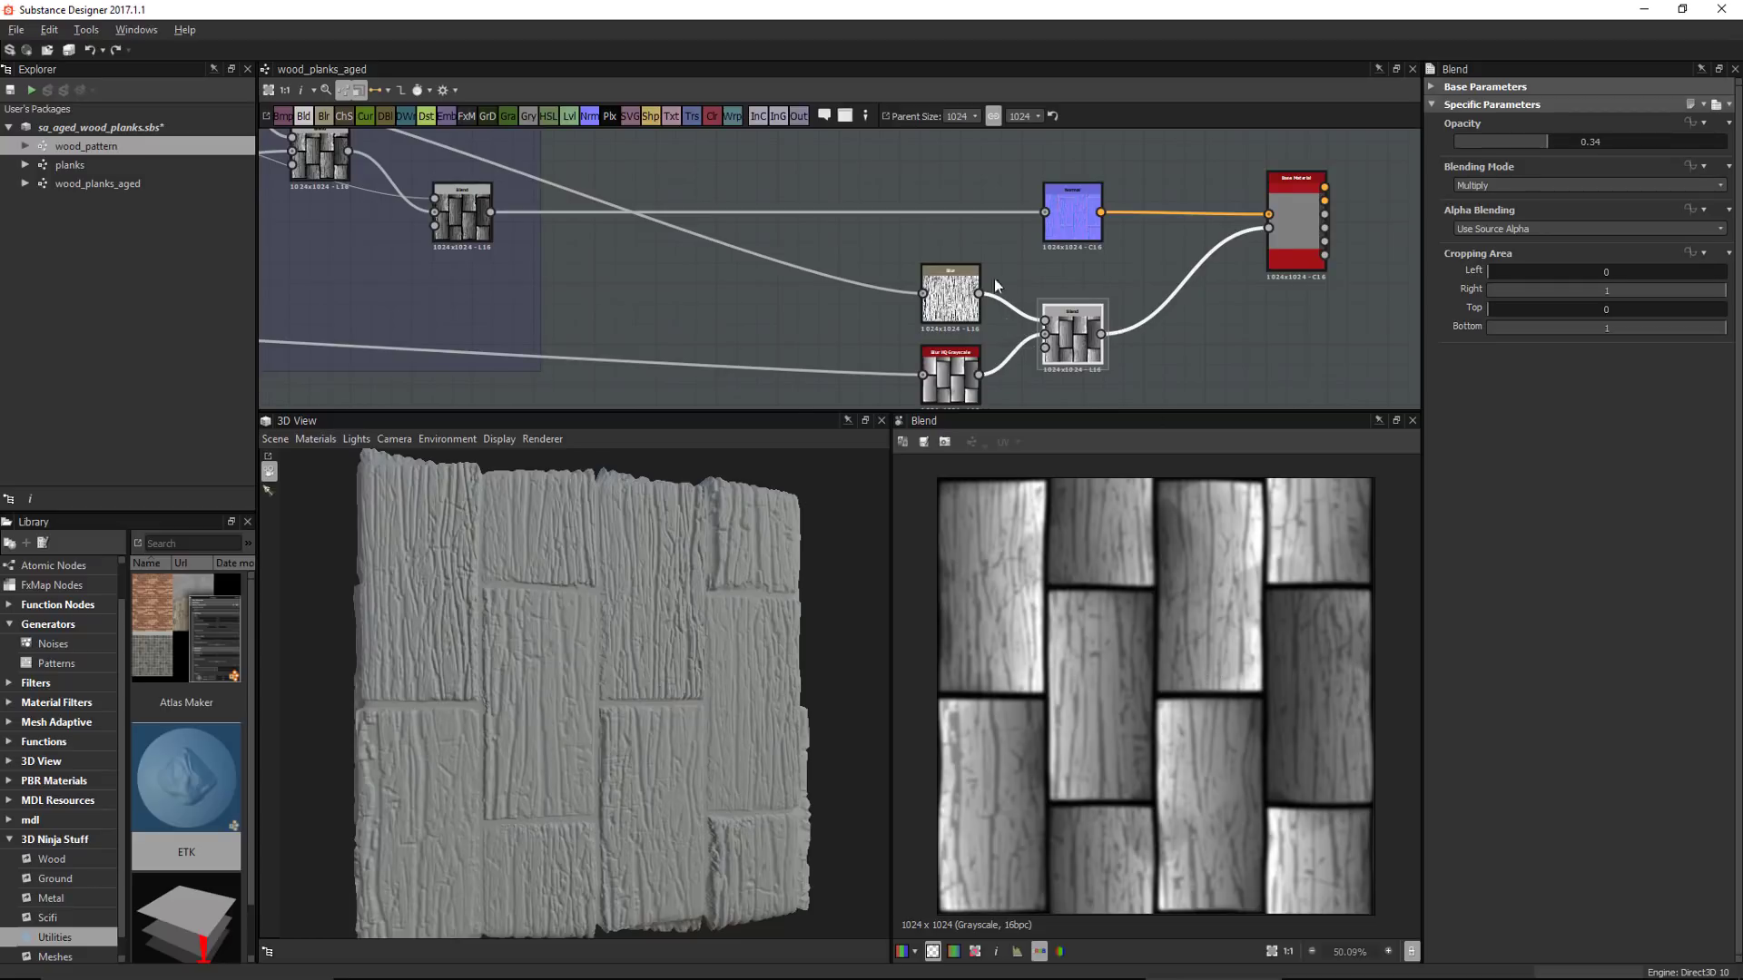
Move the Greyscale frame up so it sits around the Basic Shapes and Large-Medium Shapes frames
{"action": "scroll", "coordinate": [945, 264], "scroll_direction": "down", "scroll_amount": 3}
{"action": "scroll", "coordinate": [957, 270], "scroll_direction": "down", "scroll_amount": 5}
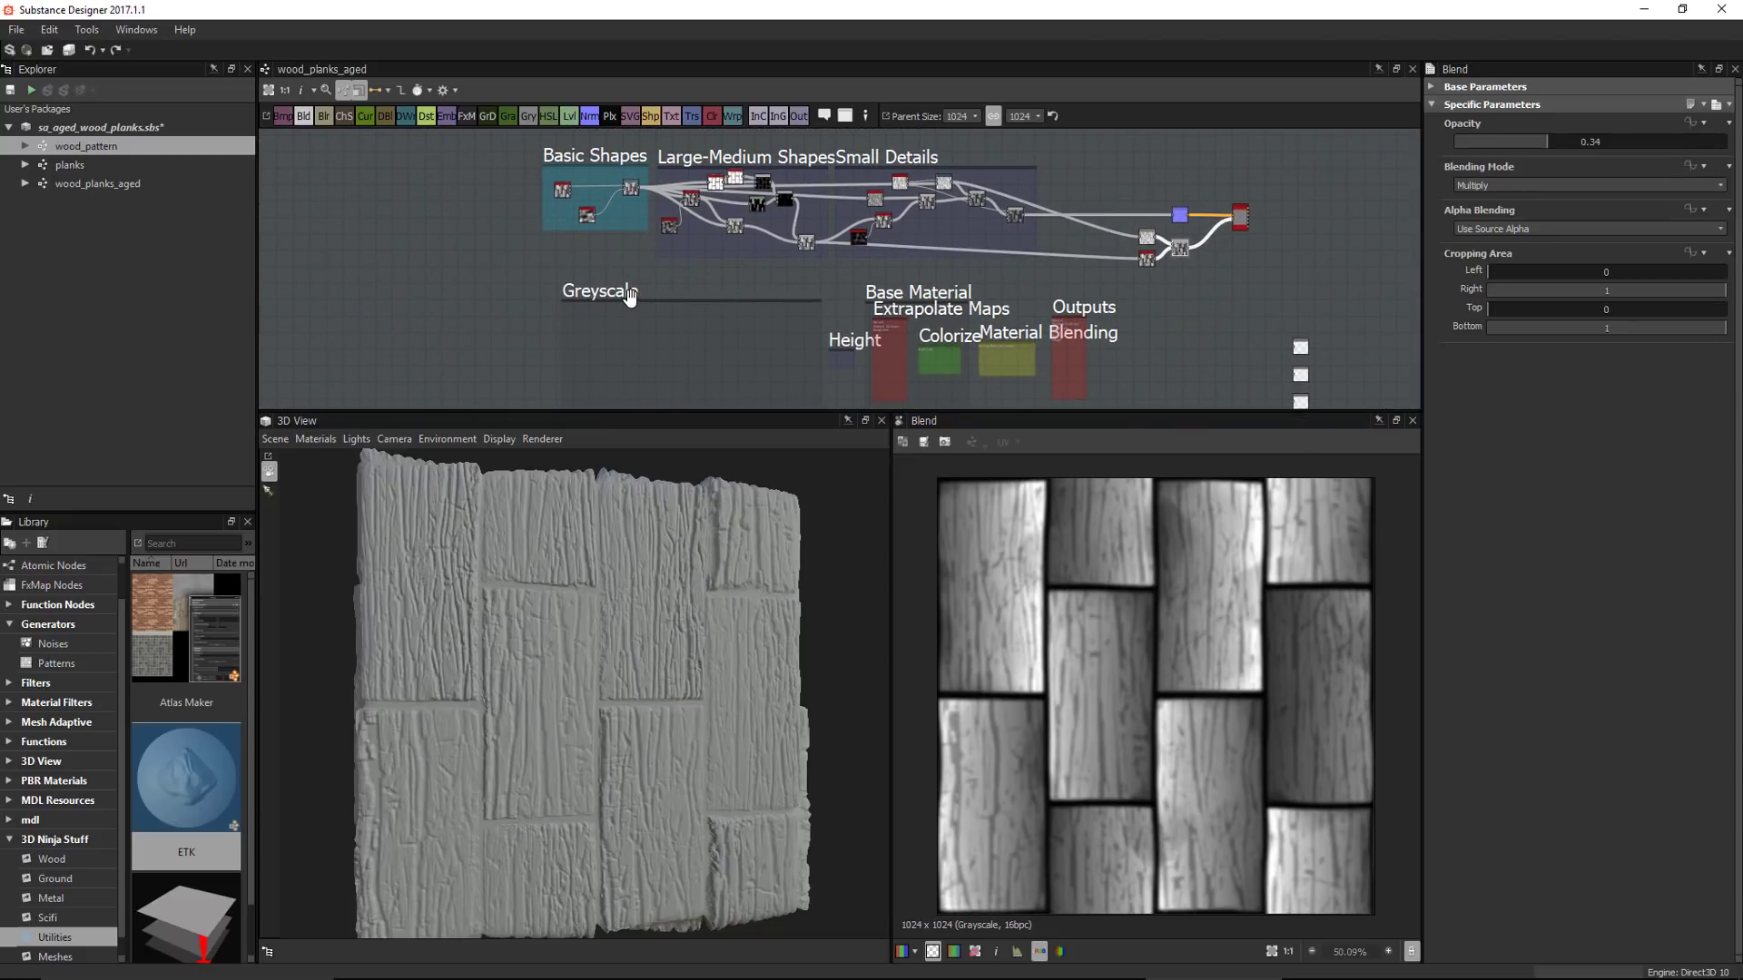
{"action": "left_click_drag", "start_coordinate": [624, 292], "coordinate": [596, 135]}
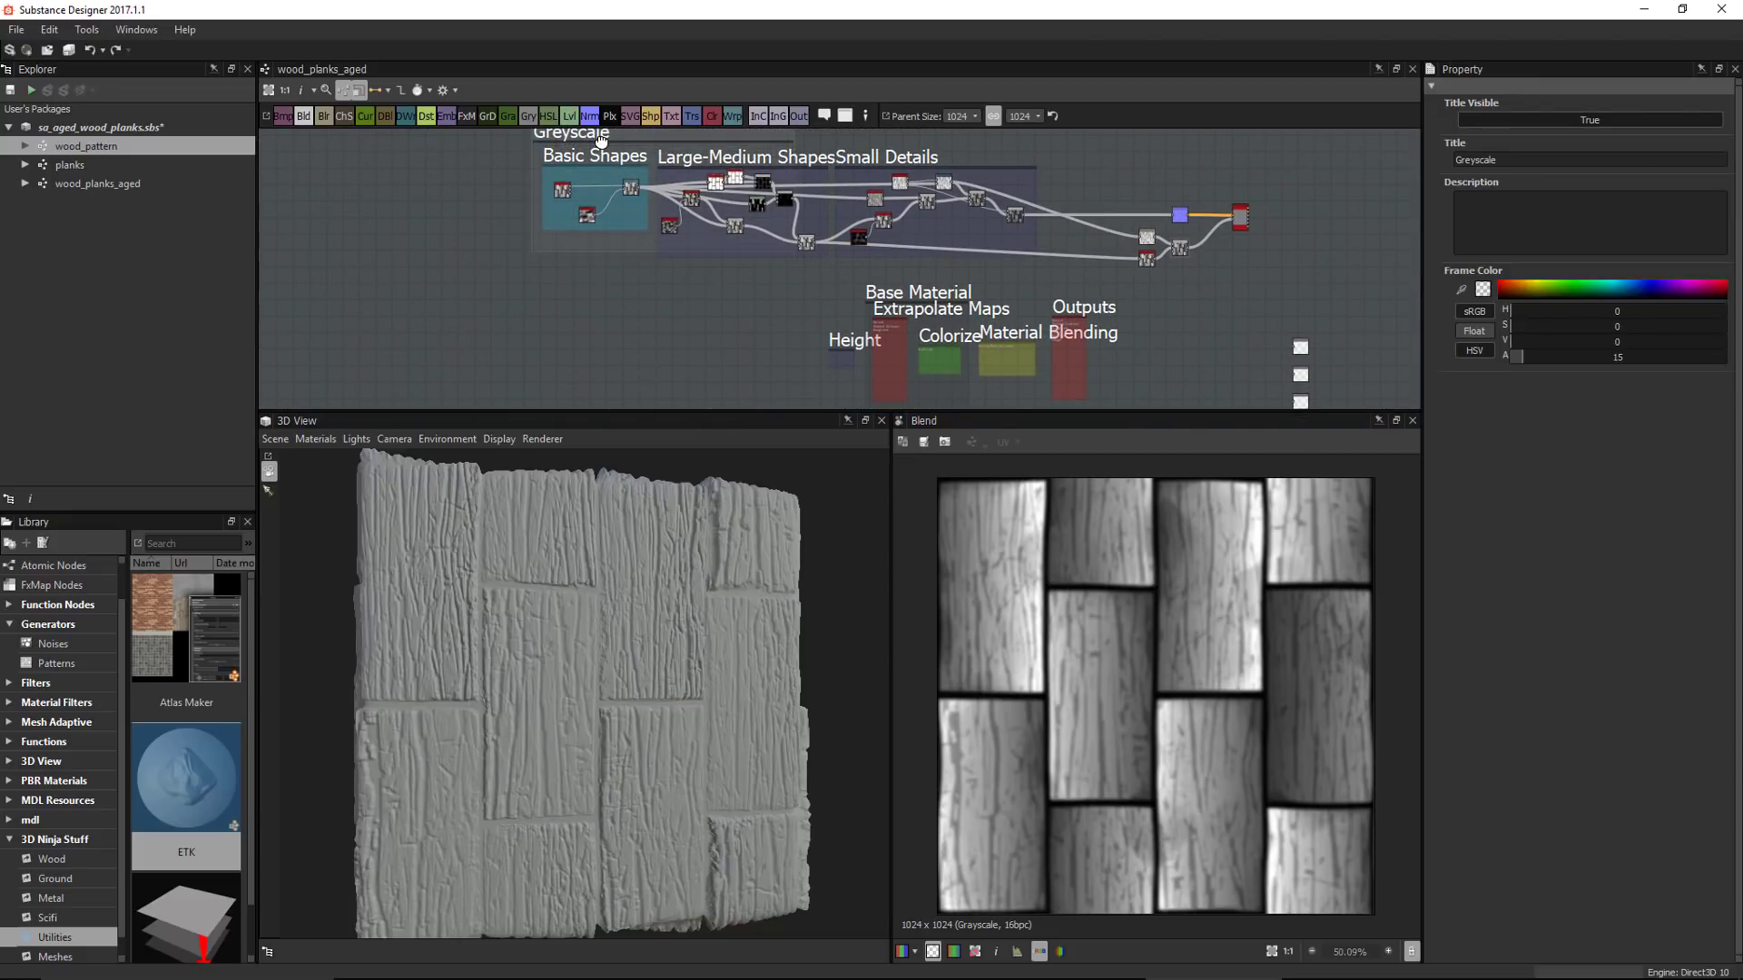
{"action": "middle_click_drag", "start_coordinate": [626, 187], "coordinate": [563, 196]}
{"action": "scroll", "coordinate": [584, 200], "scroll_direction": "up", "scroll_amount": 2}
{"action": "scroll", "coordinate": [630, 314], "scroll_direction": "up", "scroll_amount": 1}
{"action": "left_click_drag", "start_coordinate": [548, 296], "coordinate": [555, 331]}
Widen the Greyscale frame until it also encloses the whole Small Details frame
{"action": "middle_click_drag", "start_coordinate": [901, 301], "coordinate": [732, 340]}
{"action": "scroll", "coordinate": [731, 345], "scroll_direction": "down", "scroll_amount": 1}
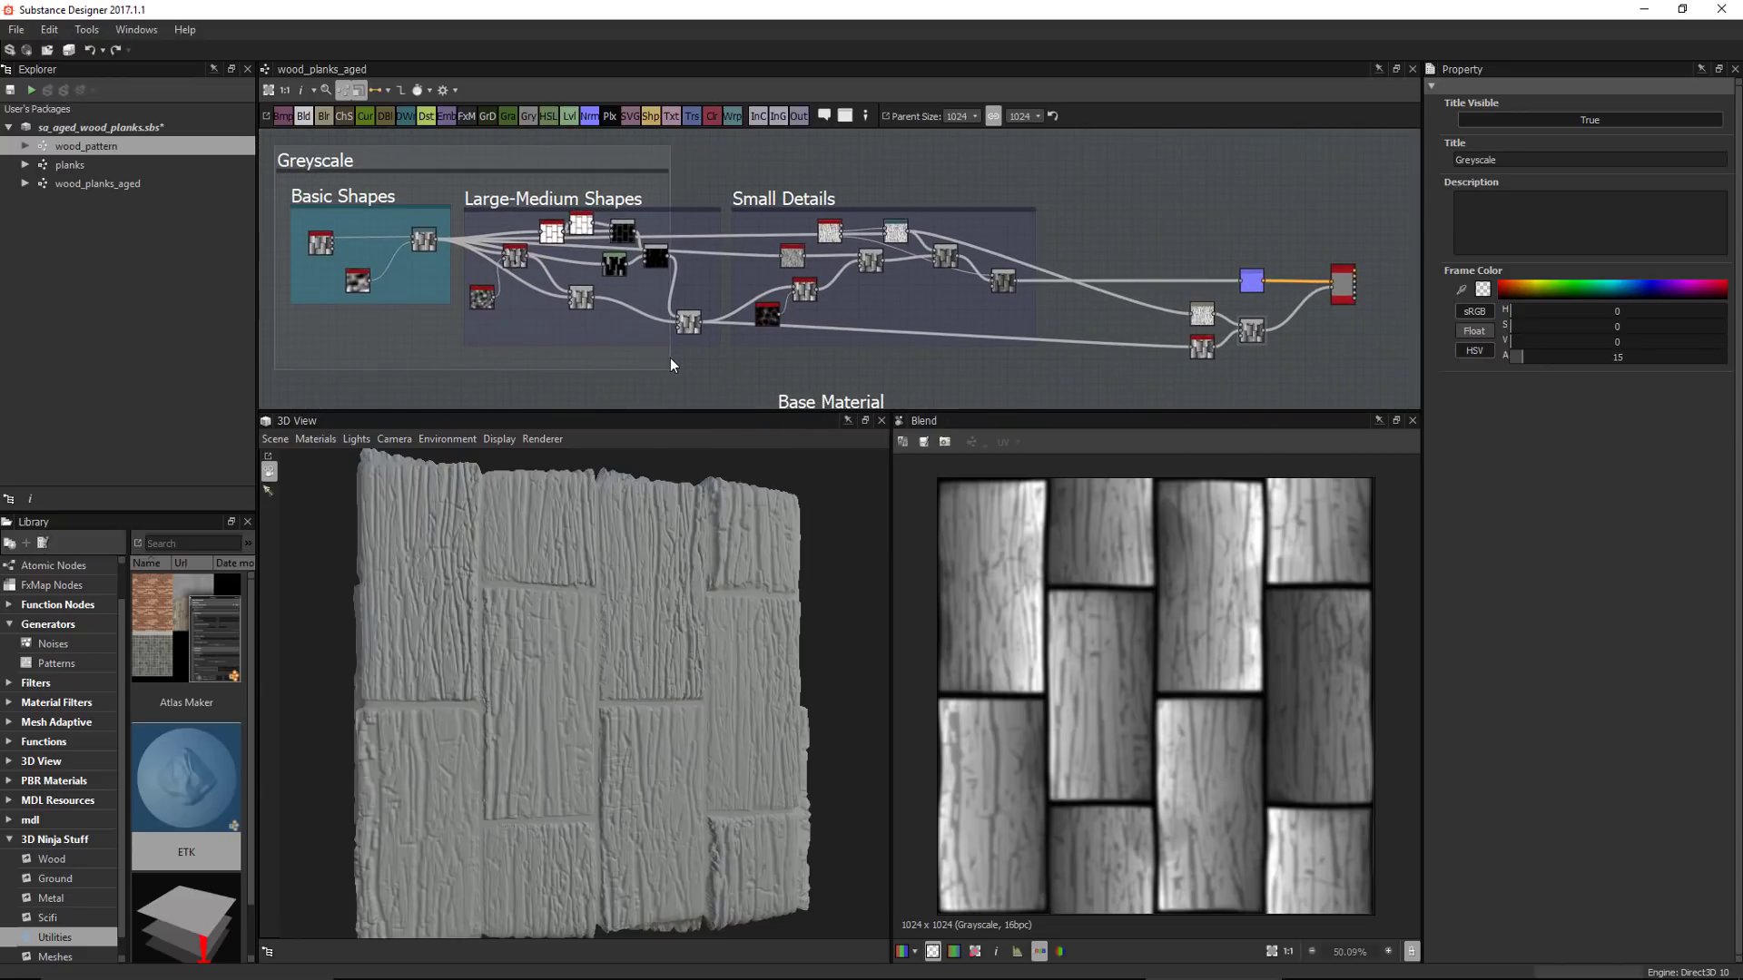
{"action": "left_click_drag", "start_coordinate": [671, 360], "coordinate": [1065, 361]}
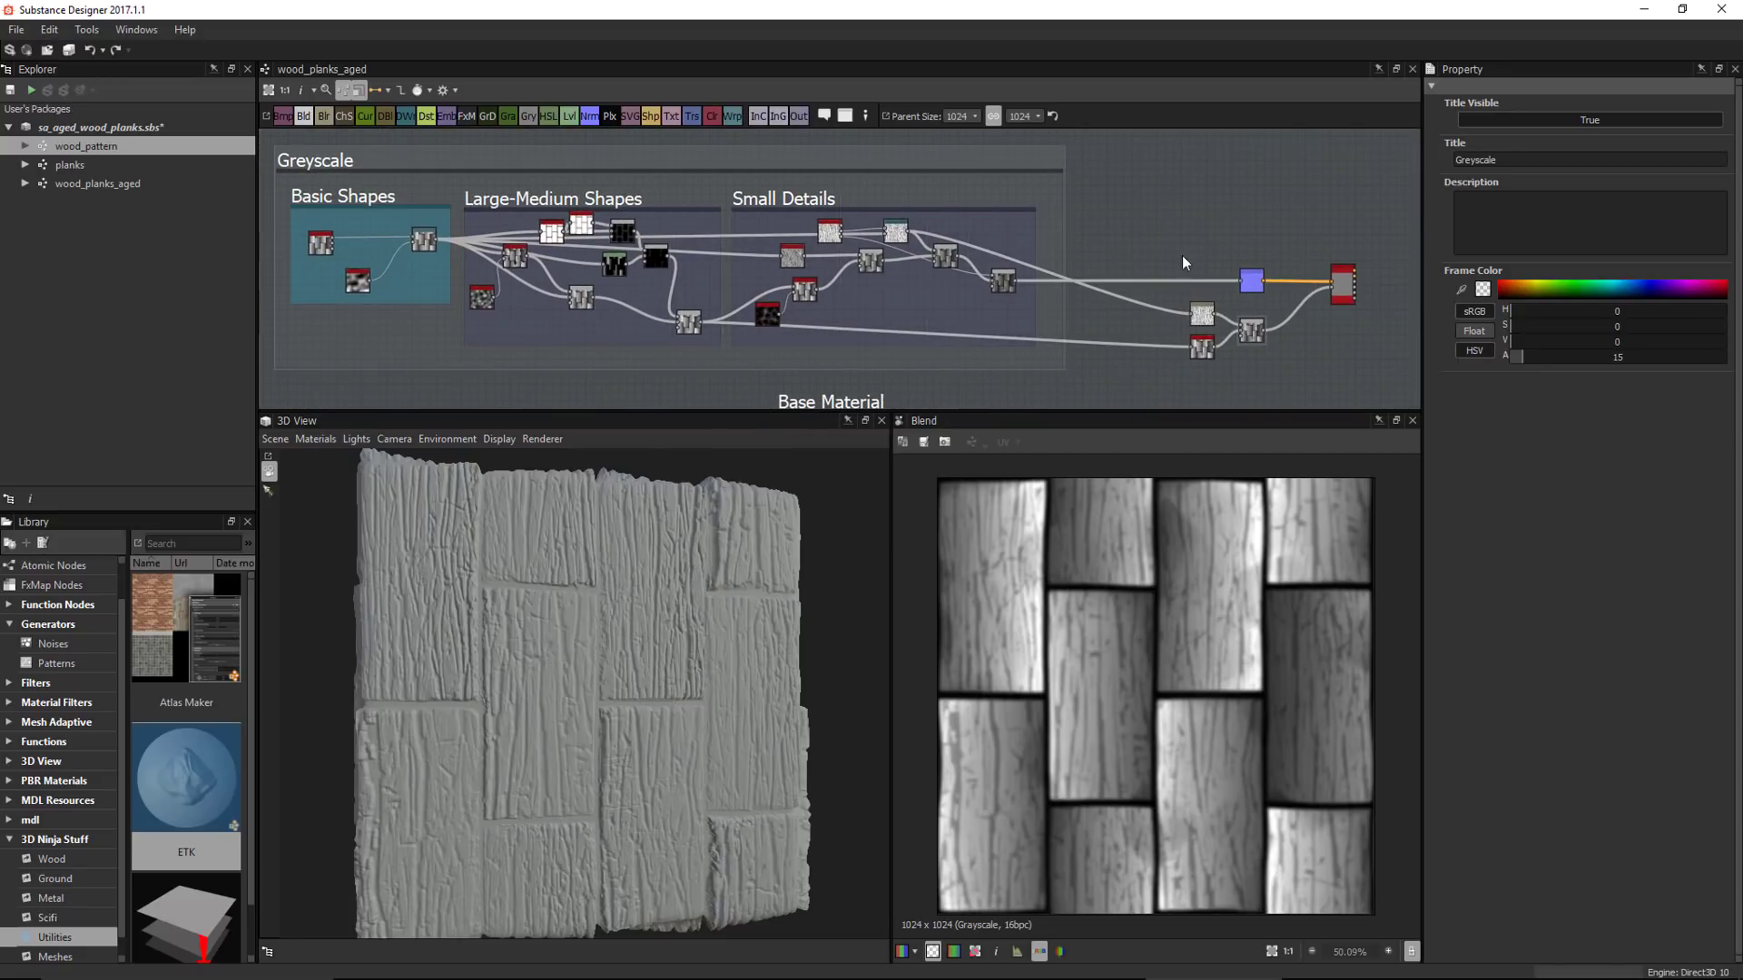
Preview the last Blend in the Small Details frame and review its settings
{"action": "middle_click_drag", "start_coordinate": [896, 283], "coordinate": [939, 320]}
{"action": "scroll", "coordinate": [965, 319], "scroll_direction": "up", "scroll_amount": 1}
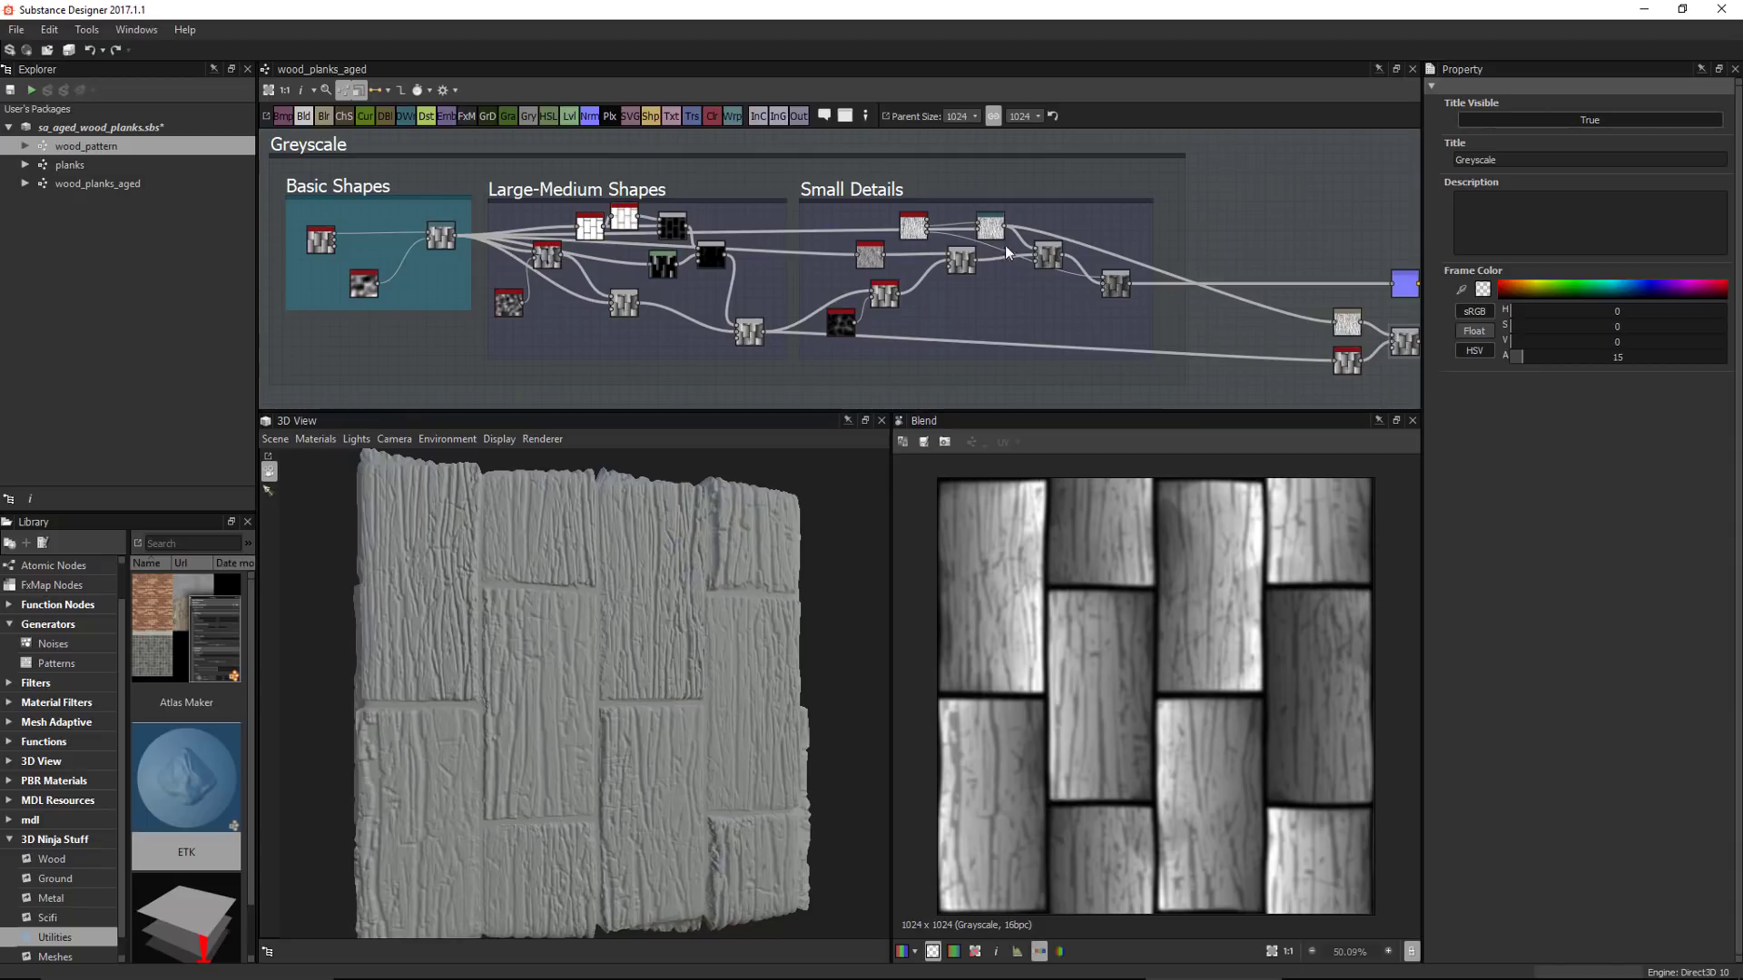
{"action": "middle_click_drag", "start_coordinate": [1135, 272], "coordinate": [962, 307]}
{"action": "scroll", "coordinate": [961, 307], "scroll_direction": "up", "scroll_amount": 1}
{"action": "left_click", "coordinate": [868, 277]}
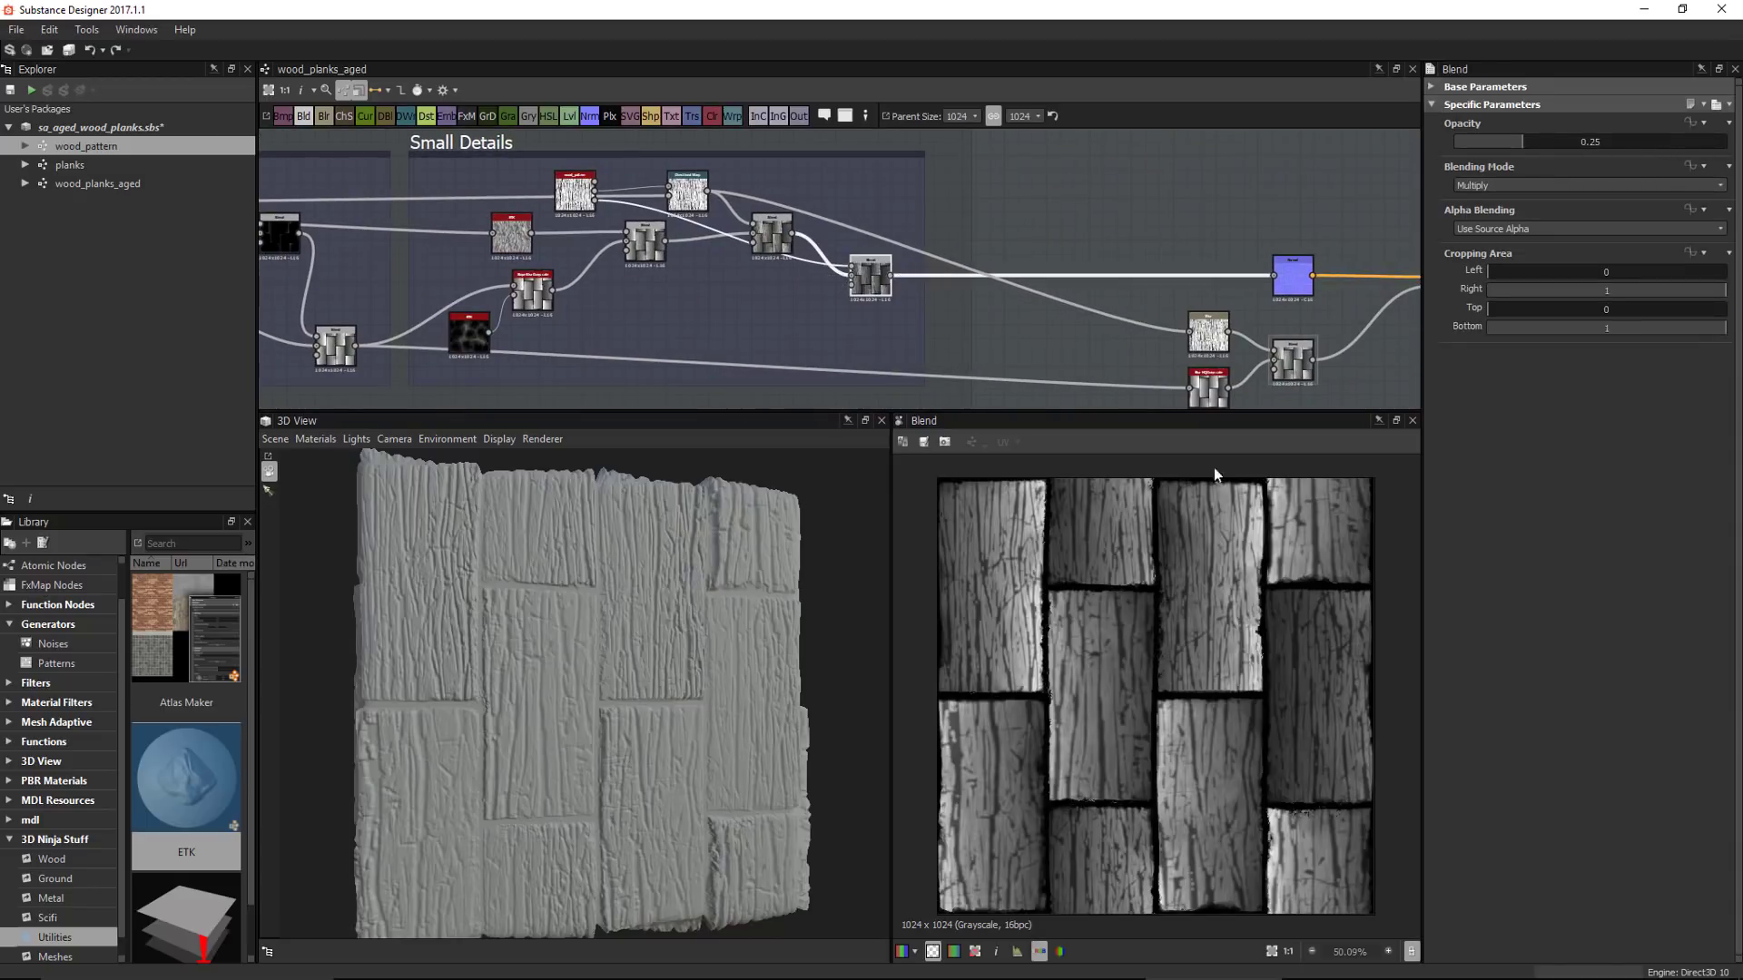